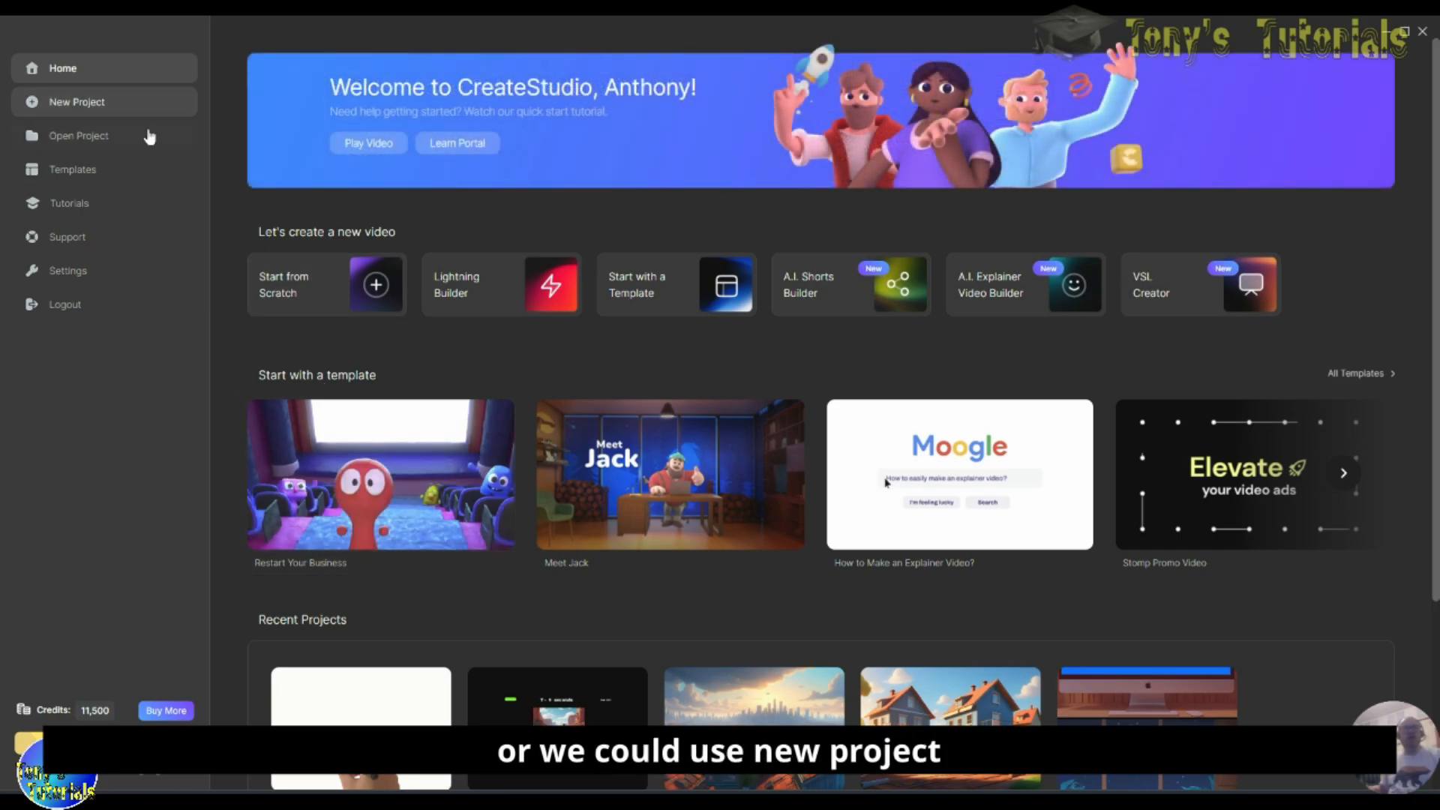
Step: Start a new video project from scratch and add a rectangle to the canvas
left_click(313, 297)
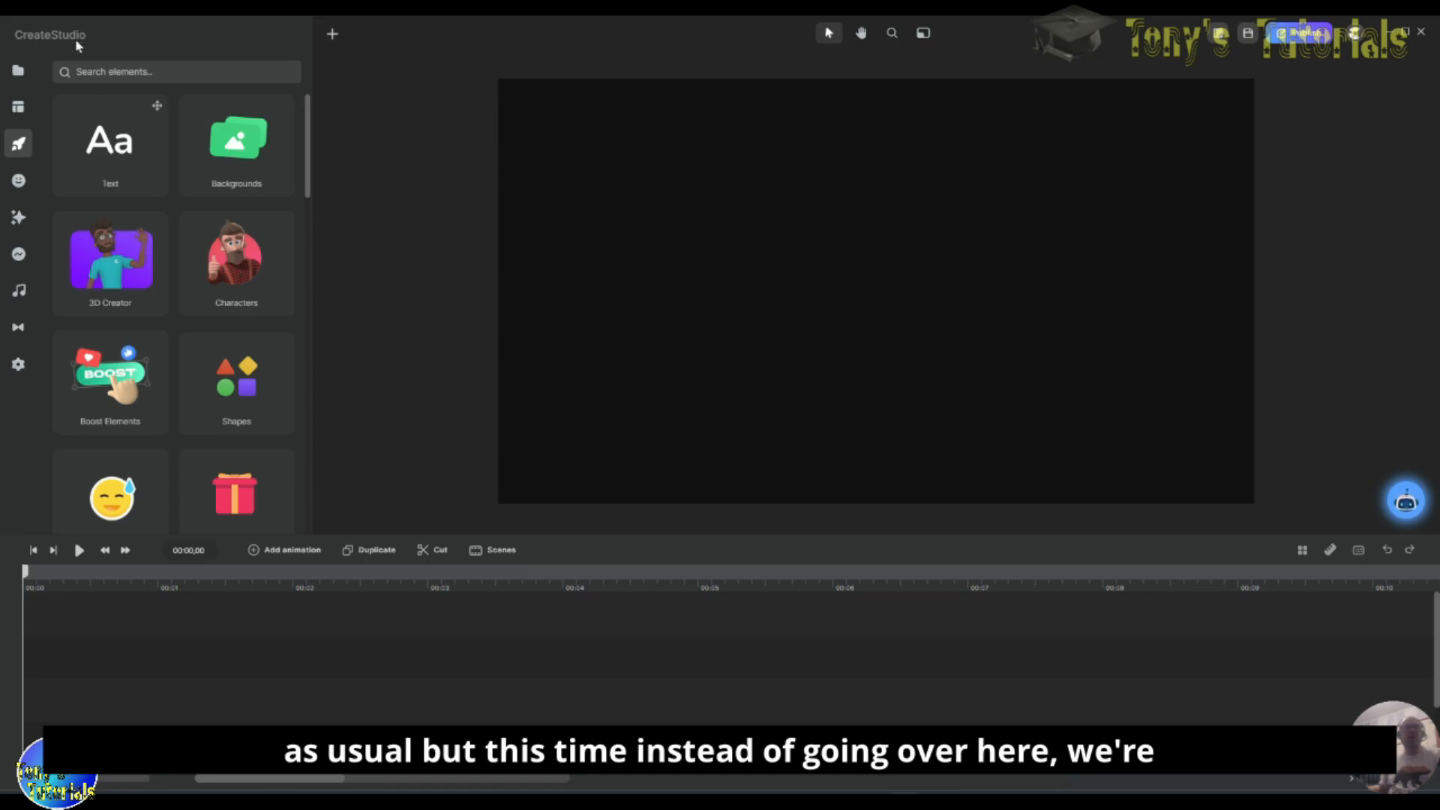
left_click(335, 38)
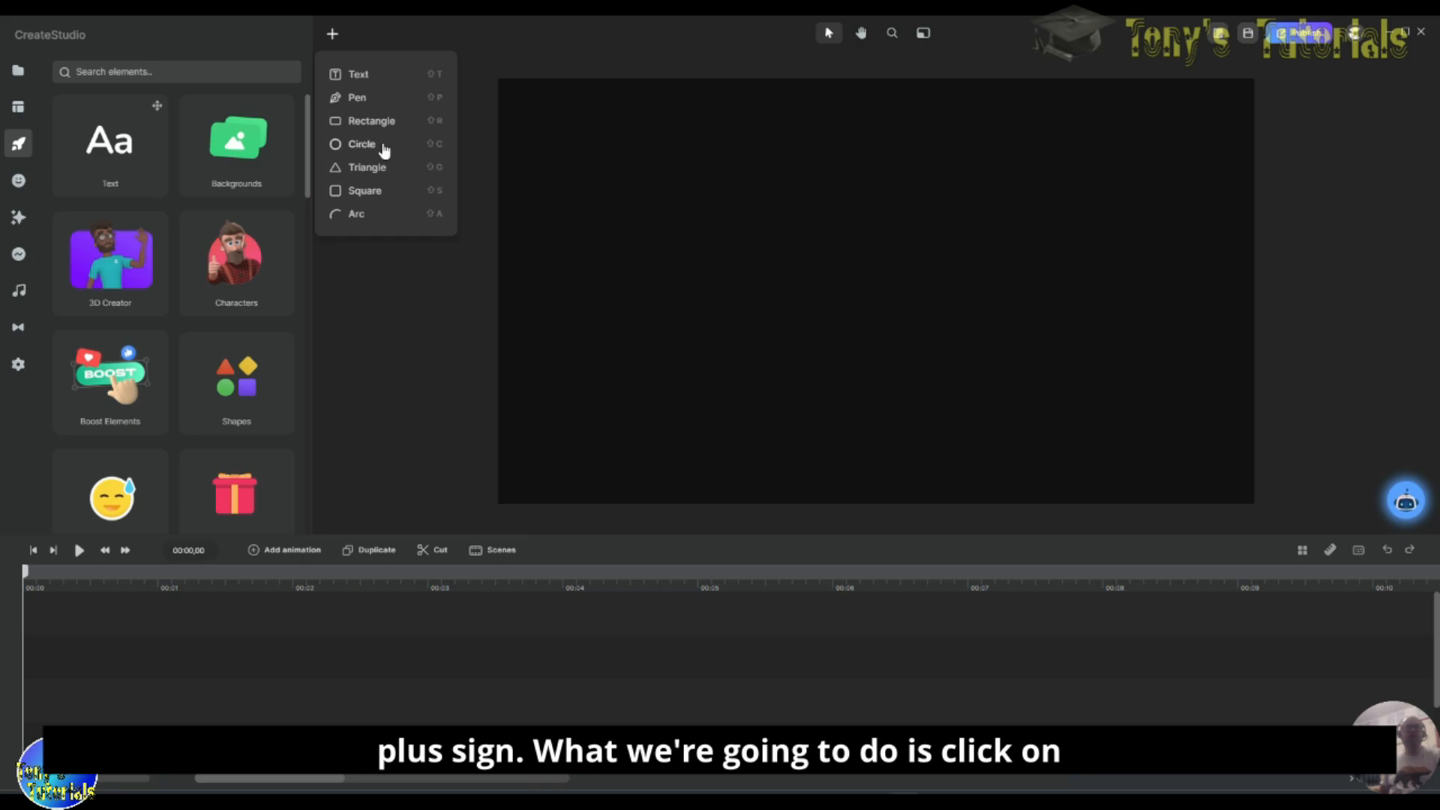
left_click(369, 126)
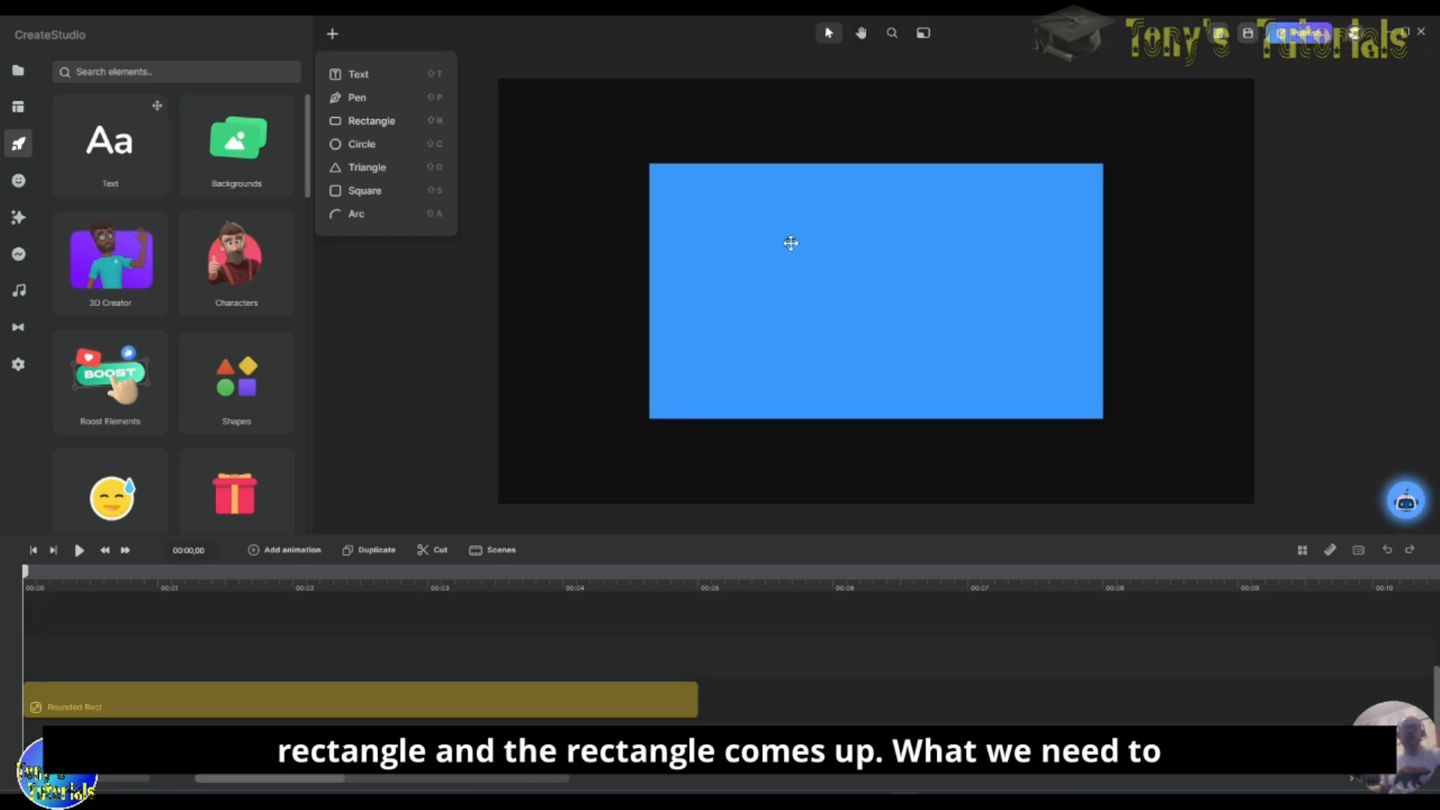
Step: Move the rectangle into the canvas's upper-left corner and shrink it to about 32% scale
left_click(951, 334)
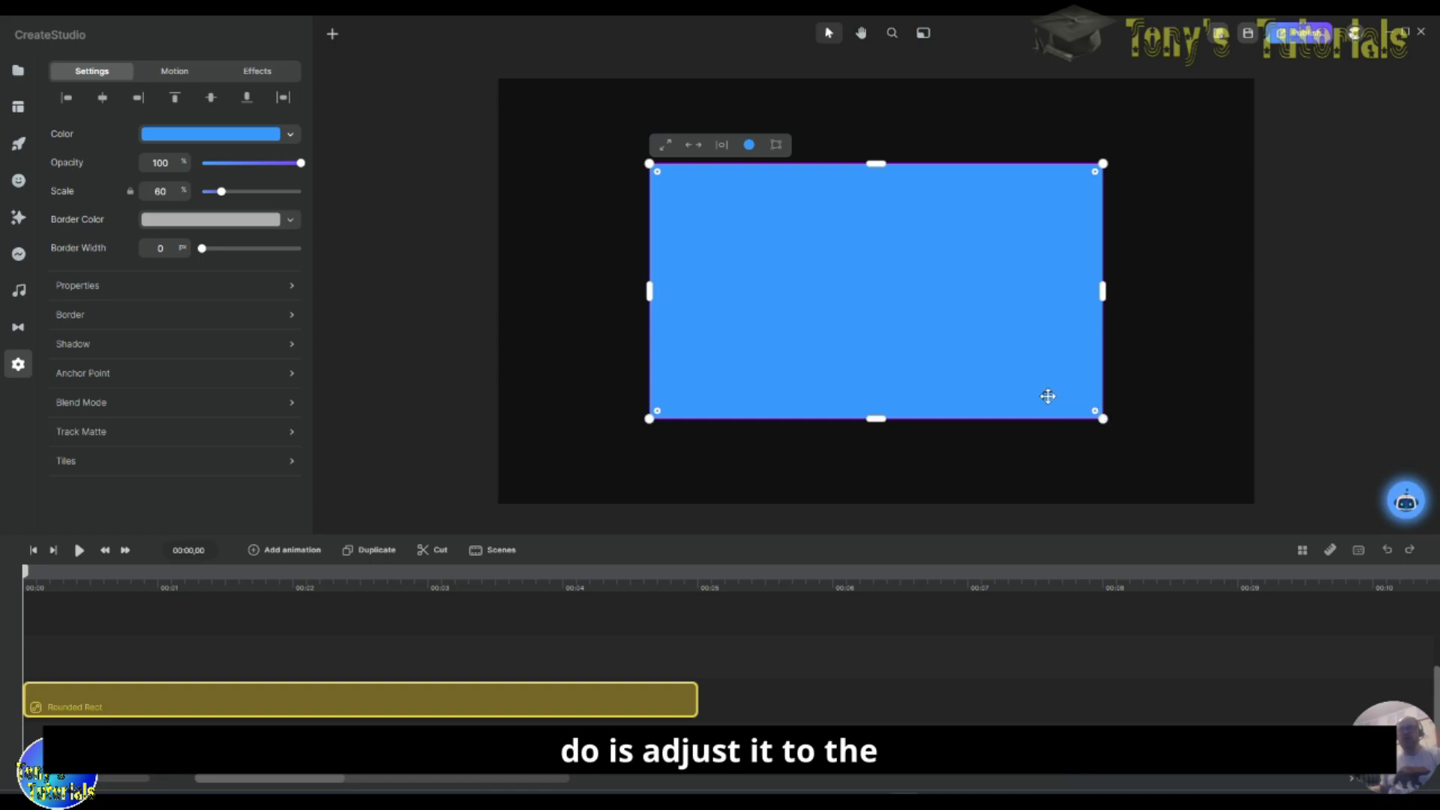
left_click_drag(958, 357, 830, 282)
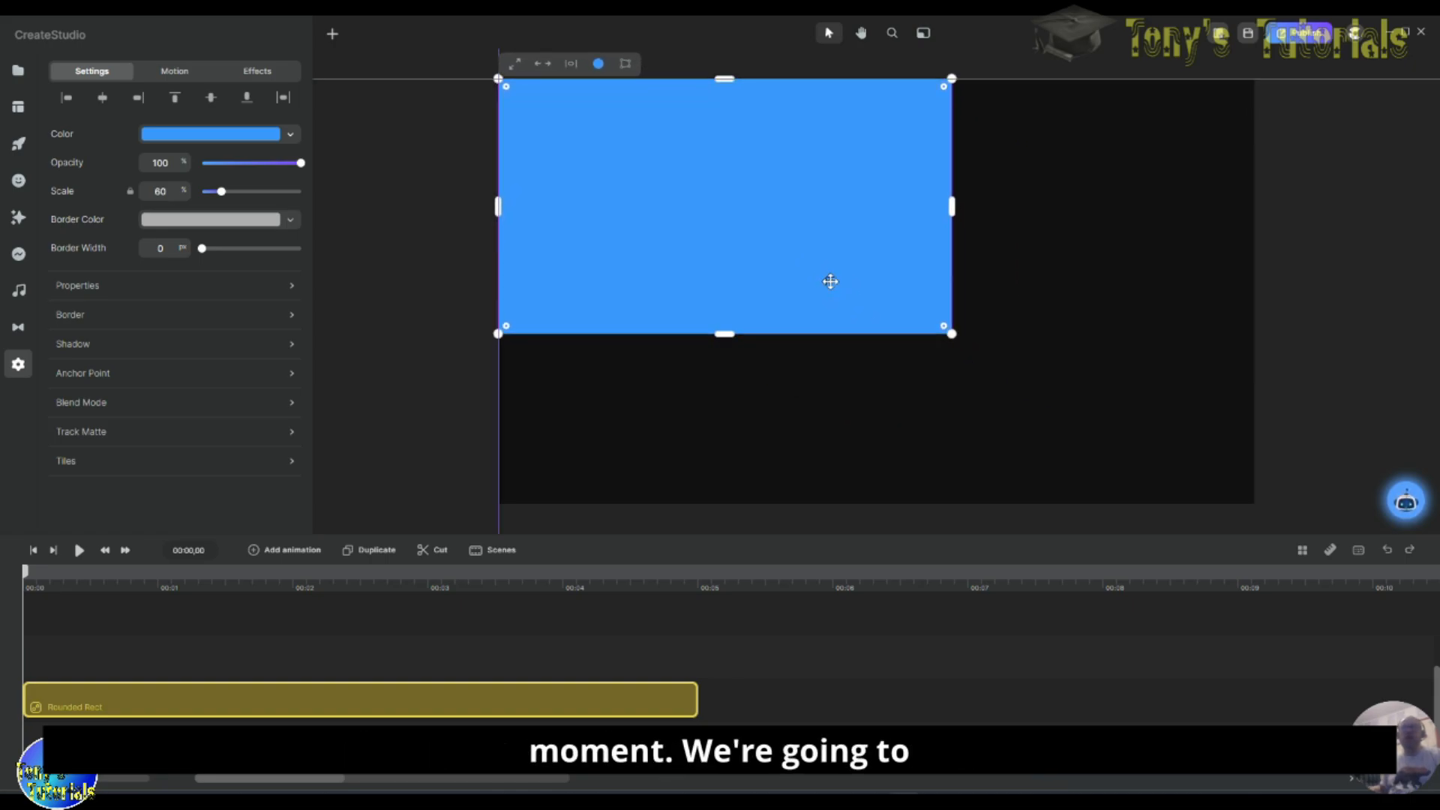
left_click_drag(954, 332, 715, 245)
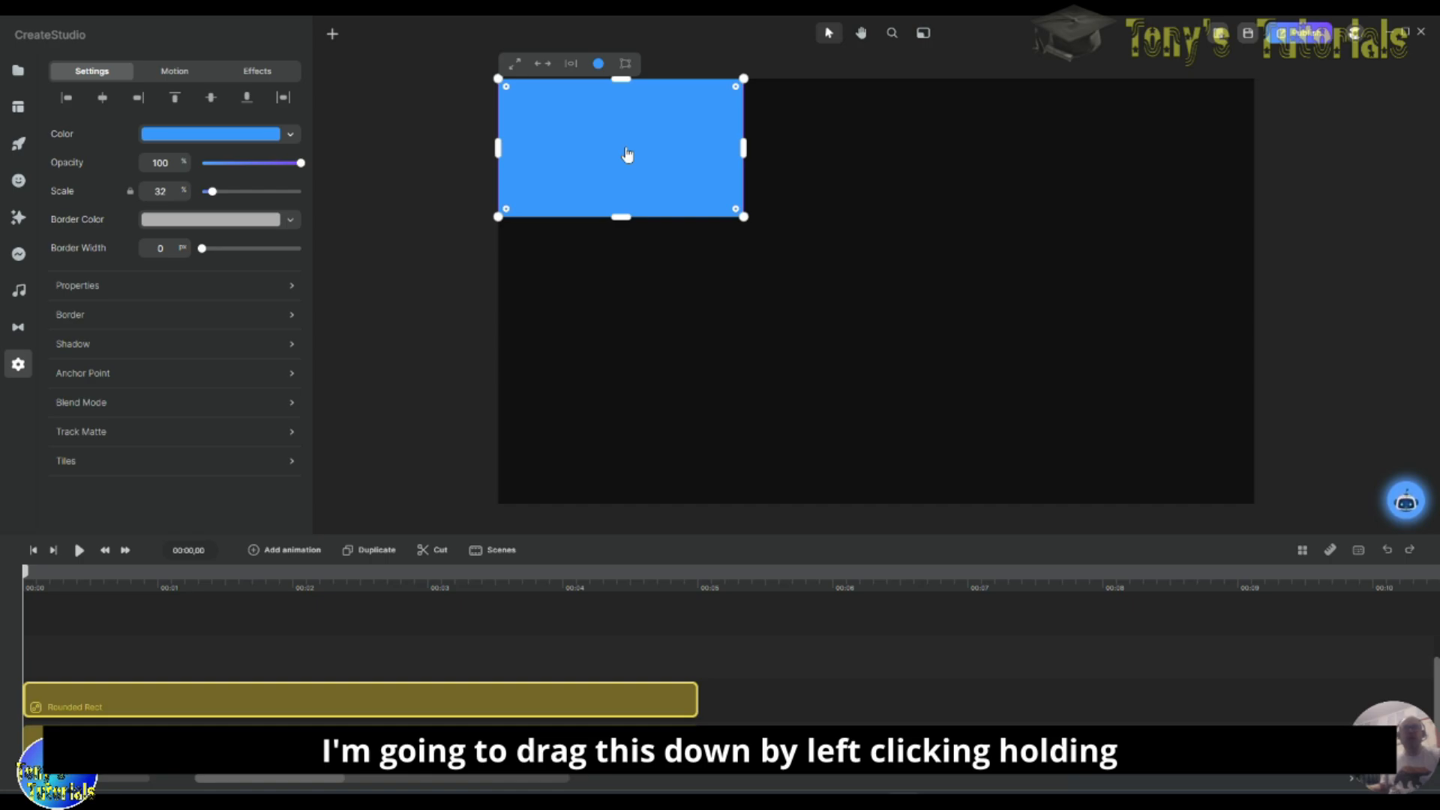
Step: Stack two duplicates of the rectangle below the first, aligned to the canvas's left edge with thin gaps between them
left_click_drag(627, 155, 625, 288)
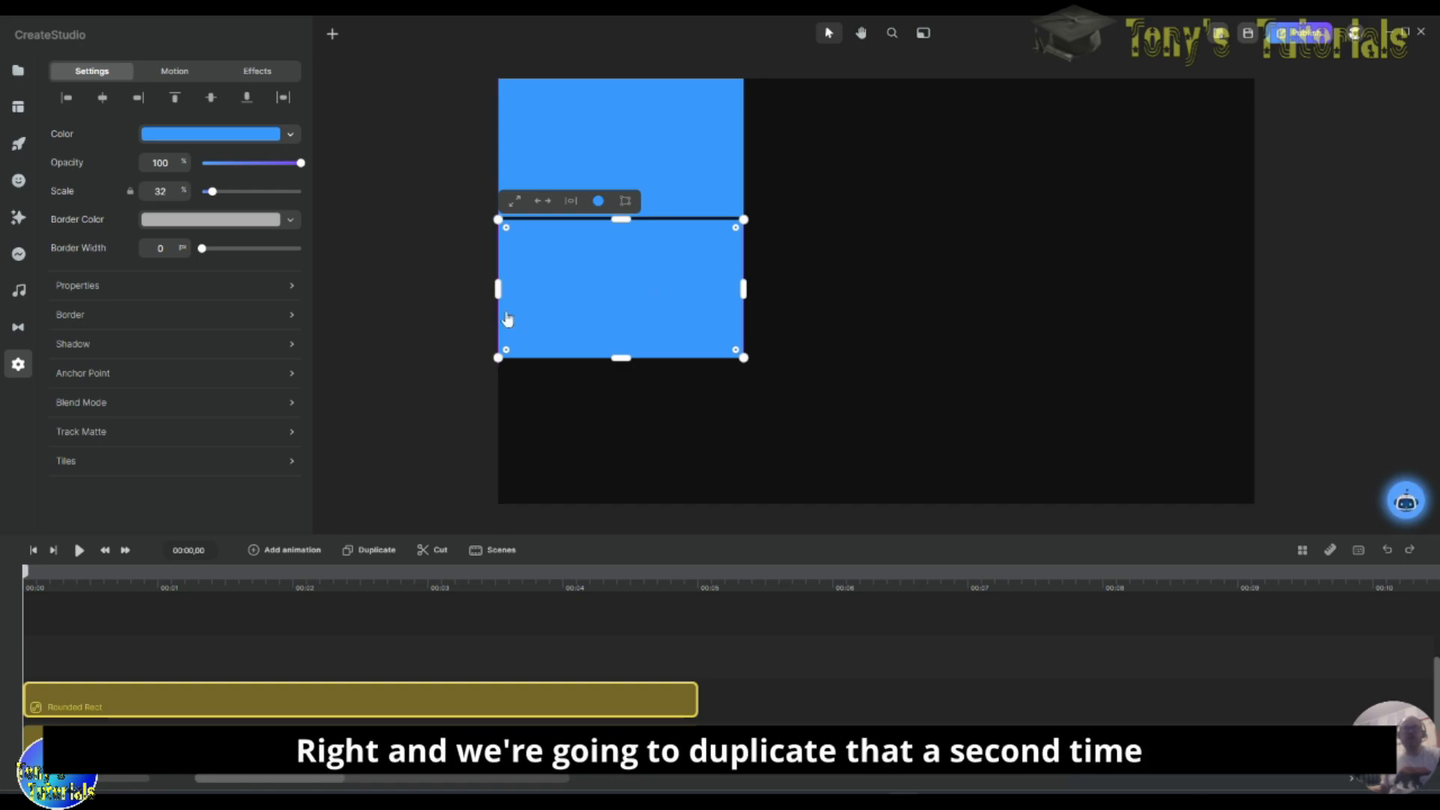
left_click(377, 550)
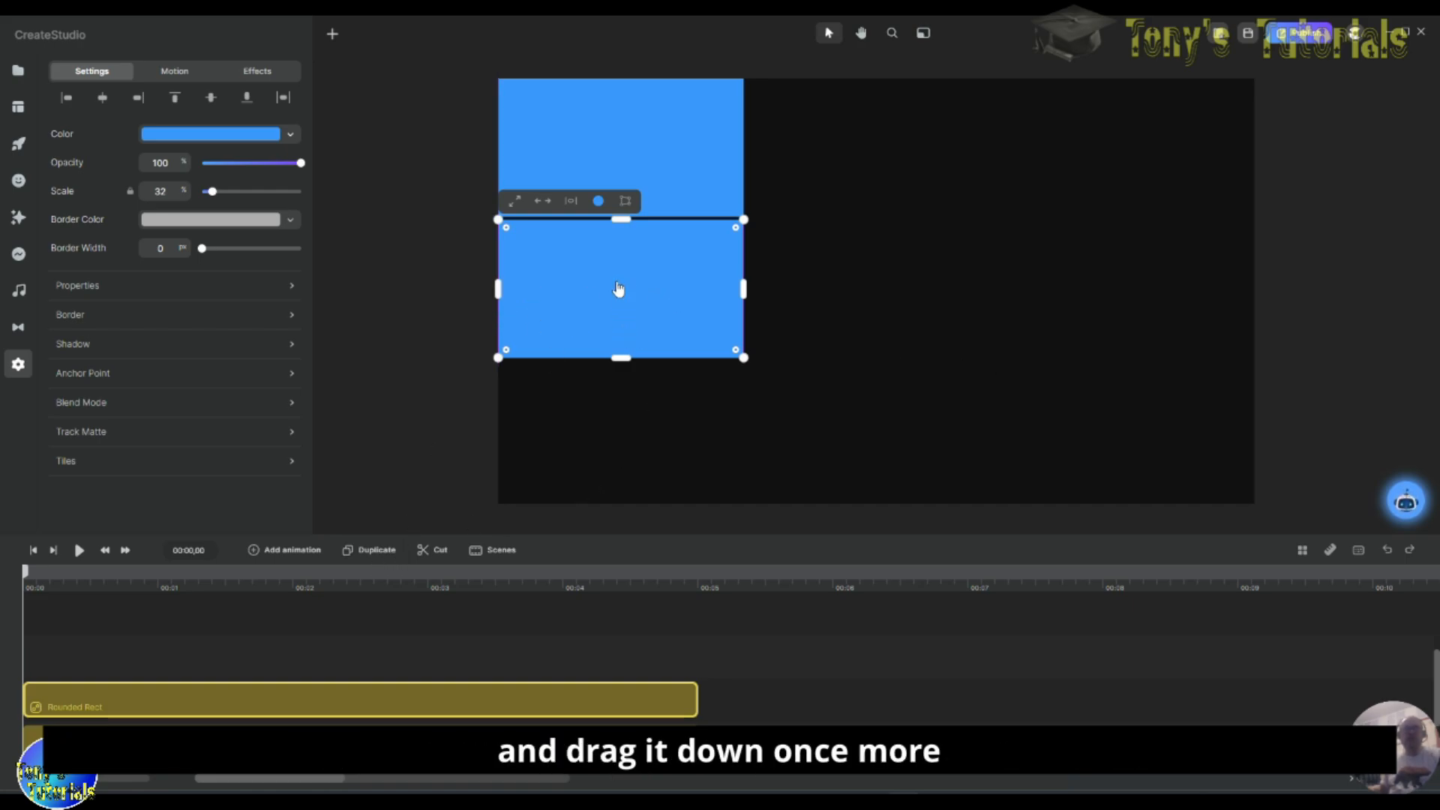
left_click_drag(619, 290, 620, 420)
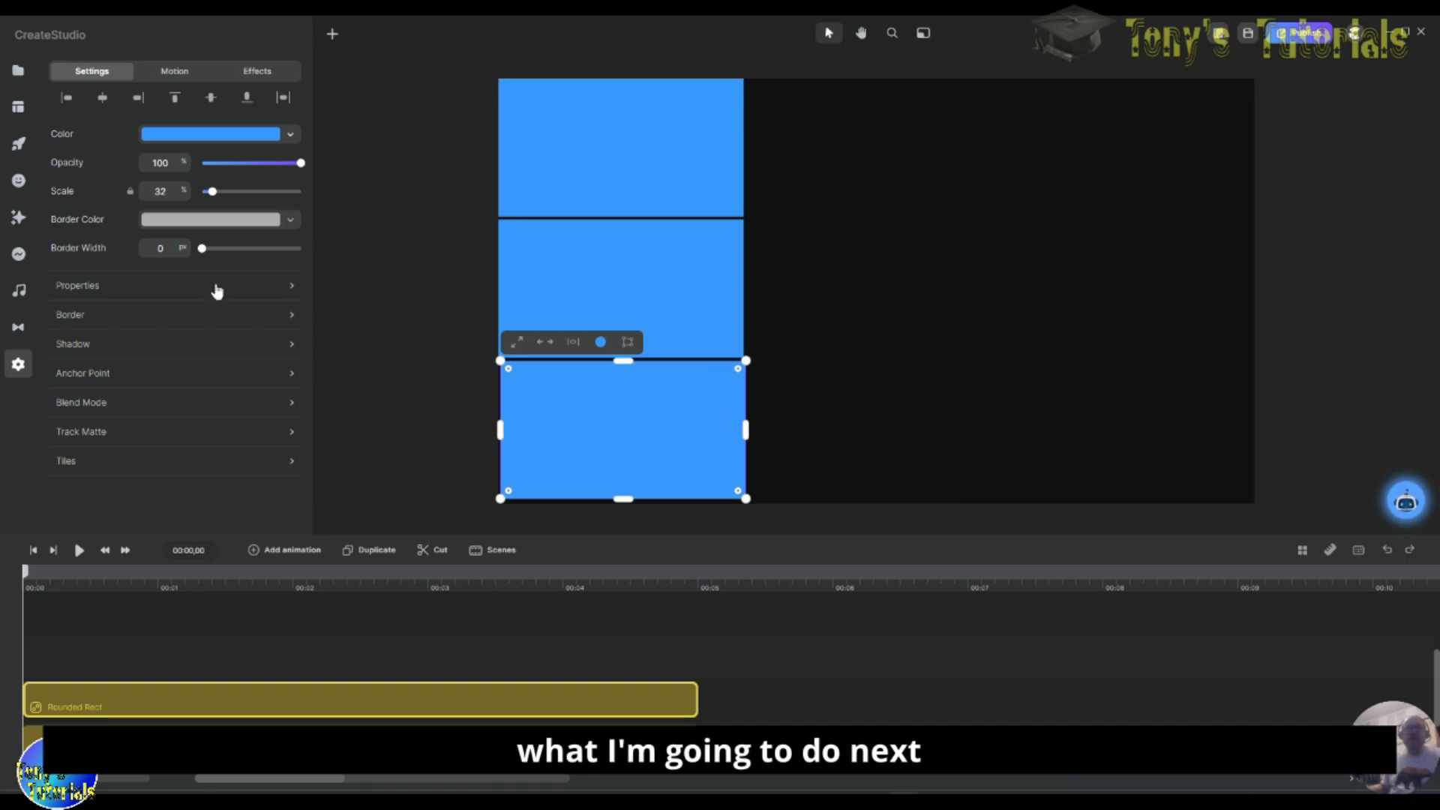
left_click(353, 282)
left_click_drag(608, 445, 614, 432)
left_click(823, 426)
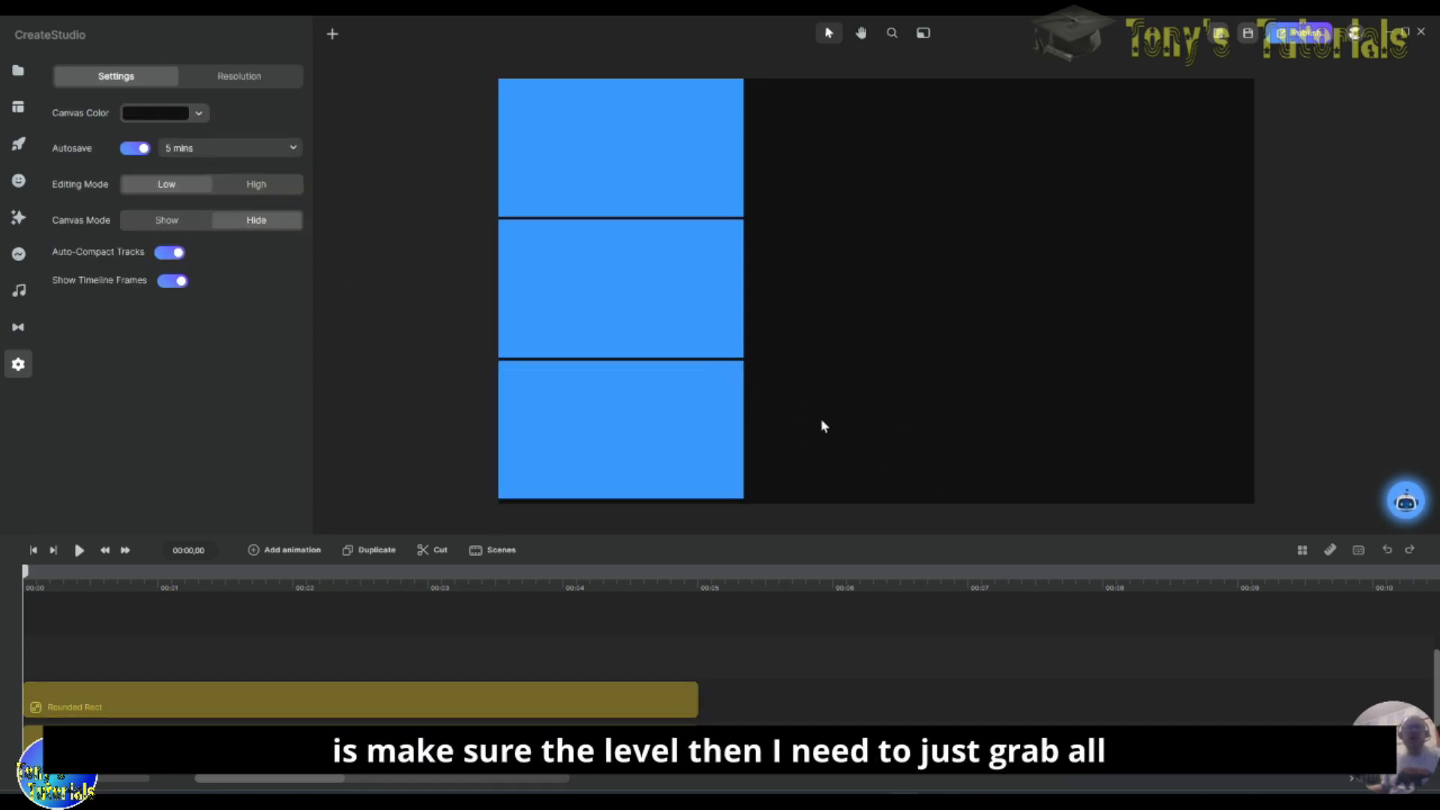
Step: Select all three stacked rectangles and stretch them together to fill the full canvas height
left_click_drag(415, 84, 891, 524)
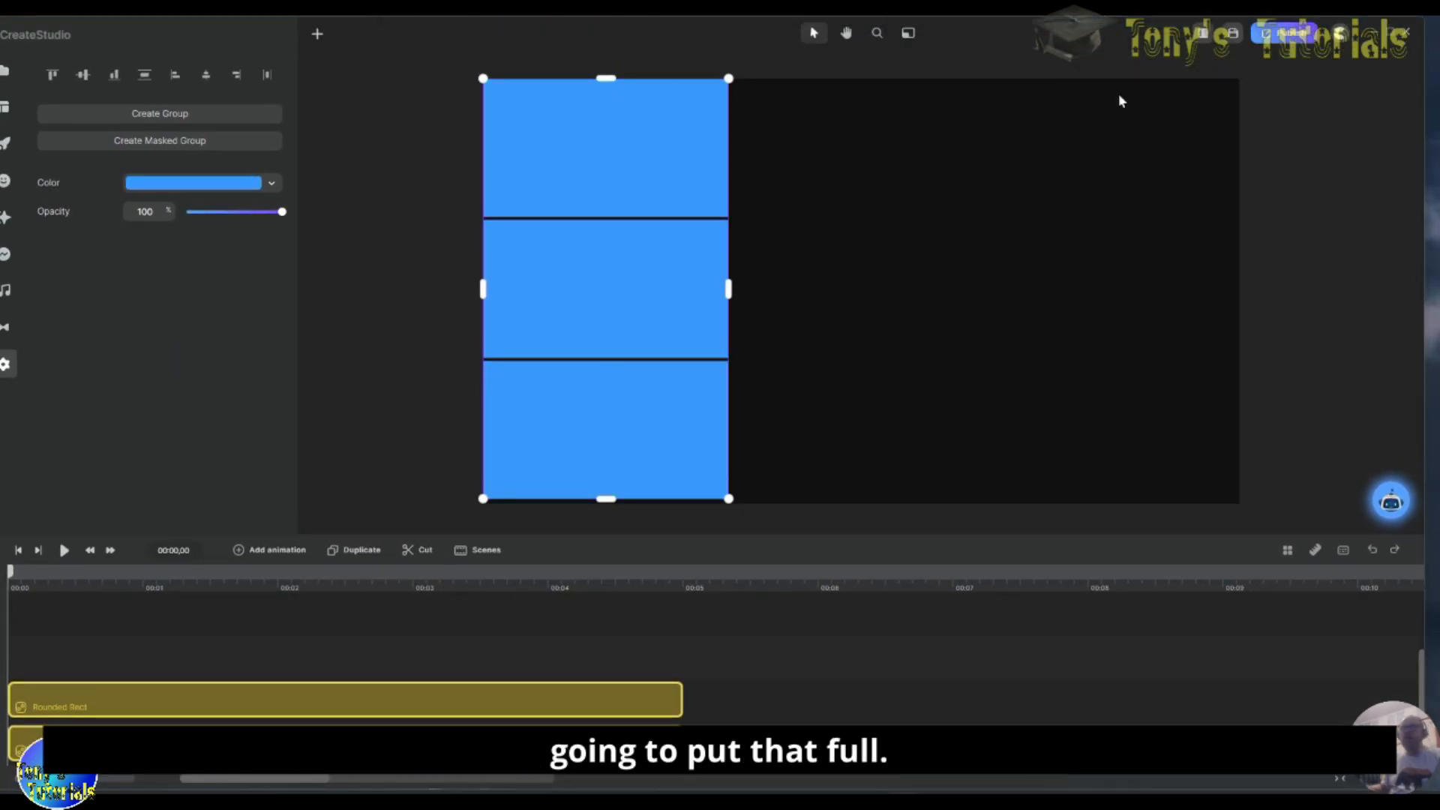
left_click(1382, 31)
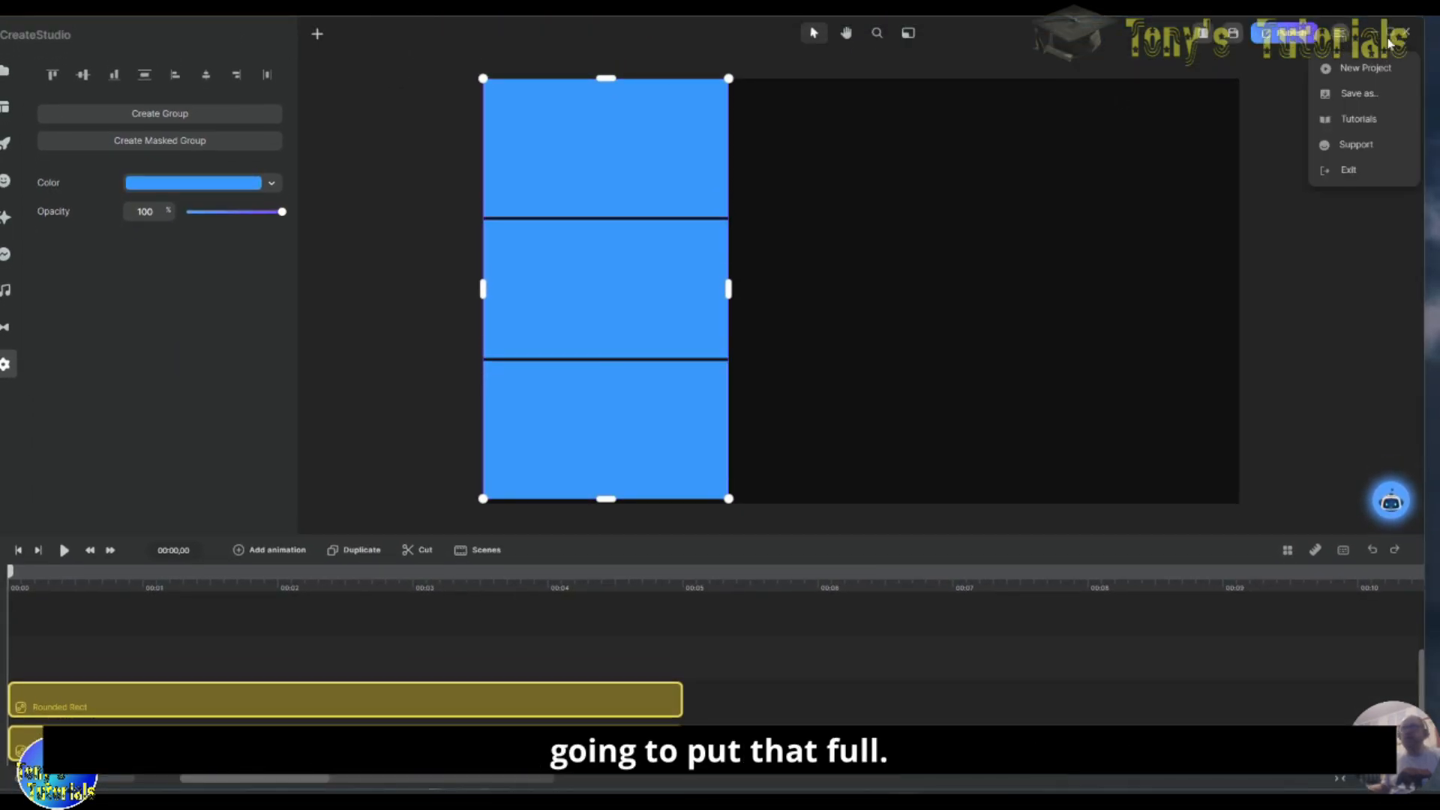
left_click(1391, 32)
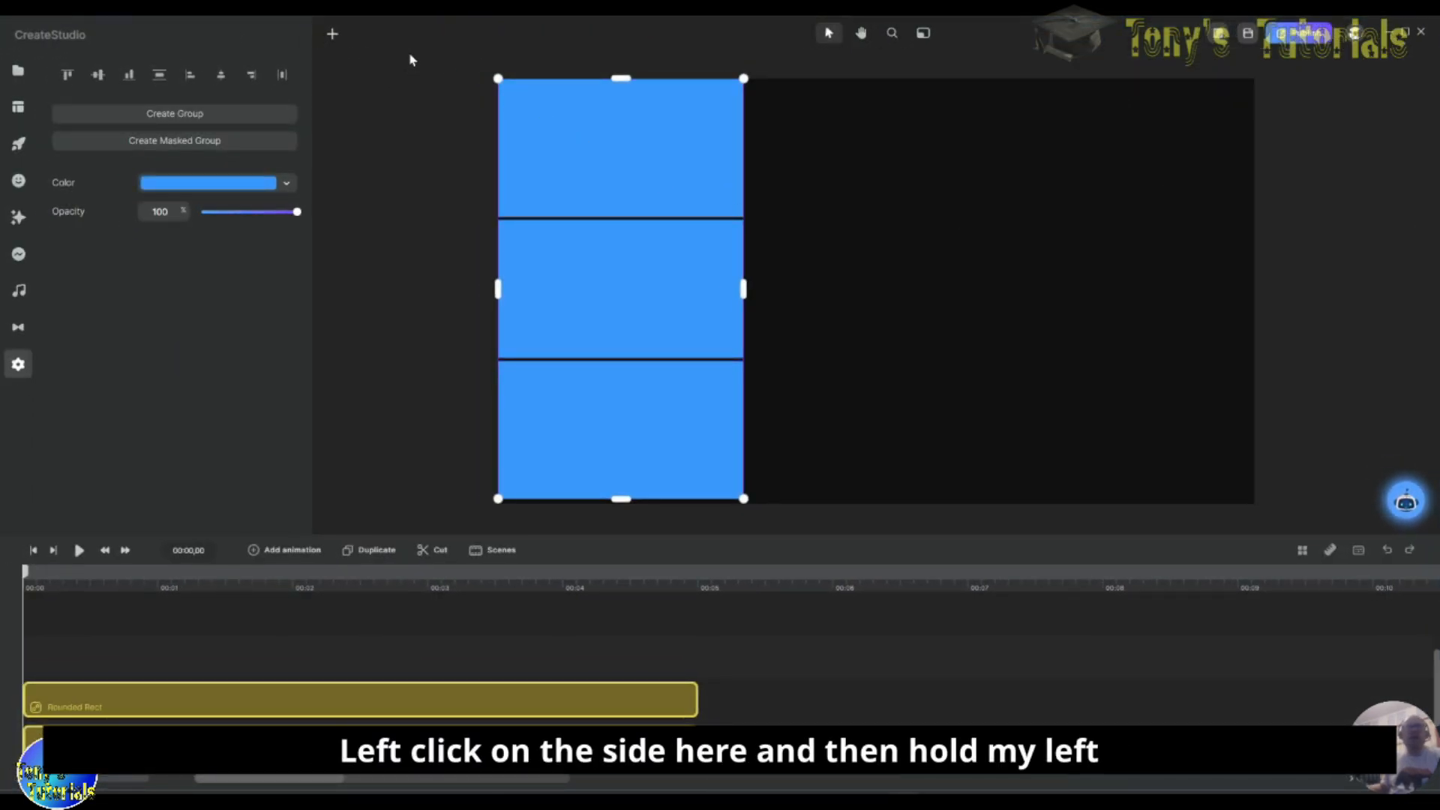
left_click_drag(409, 54, 909, 547)
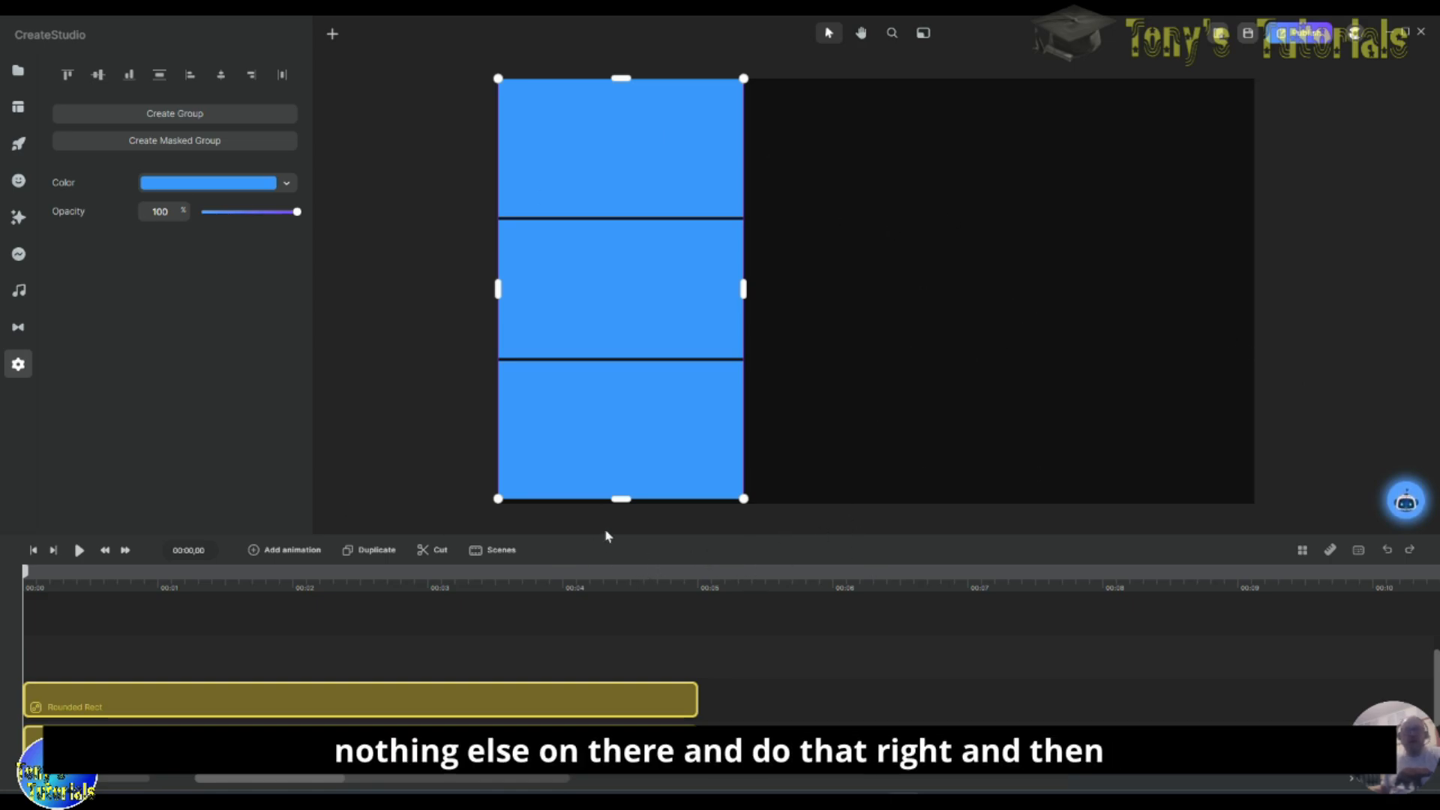
left_click_drag(621, 500, 621, 505)
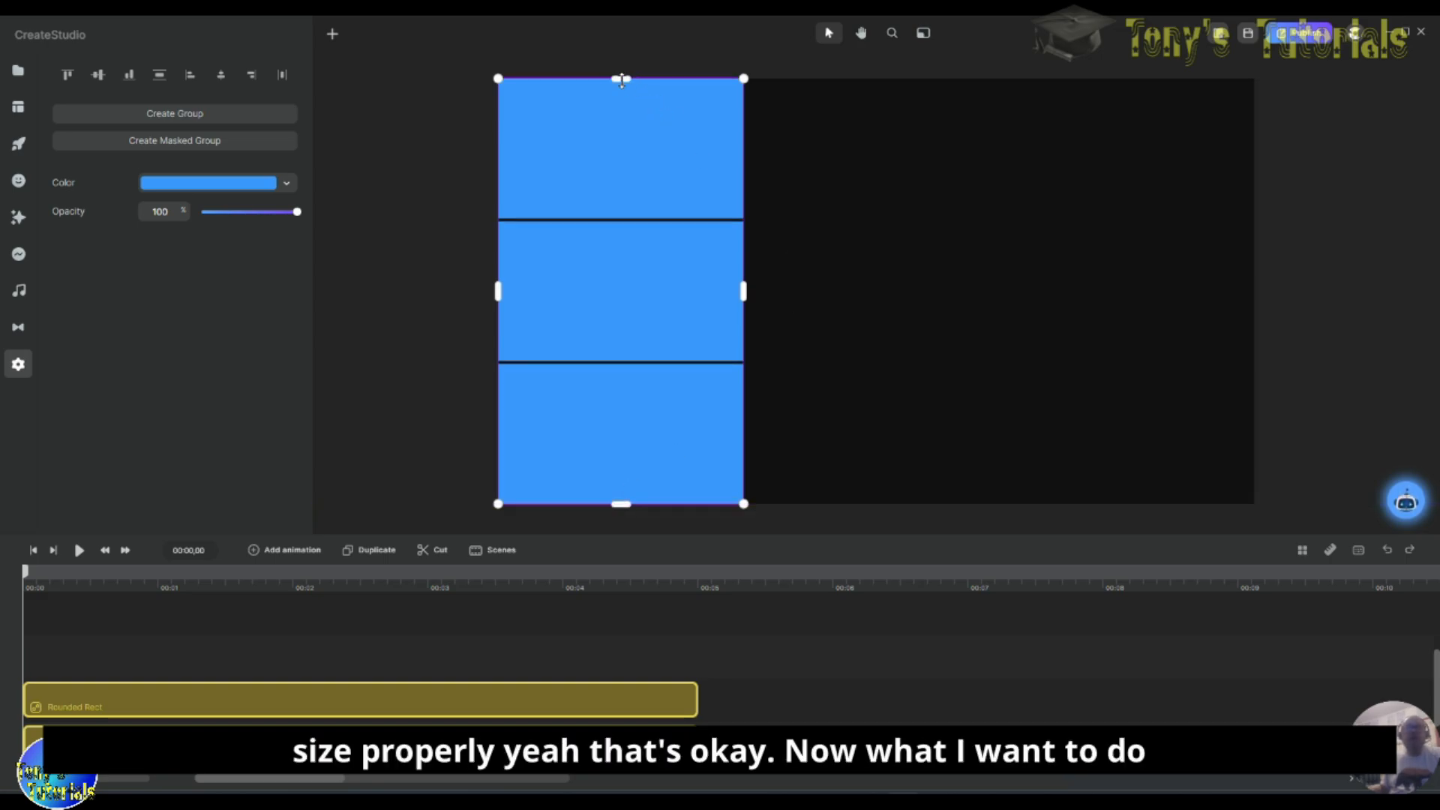
left_click_drag(622, 79, 622, 78)
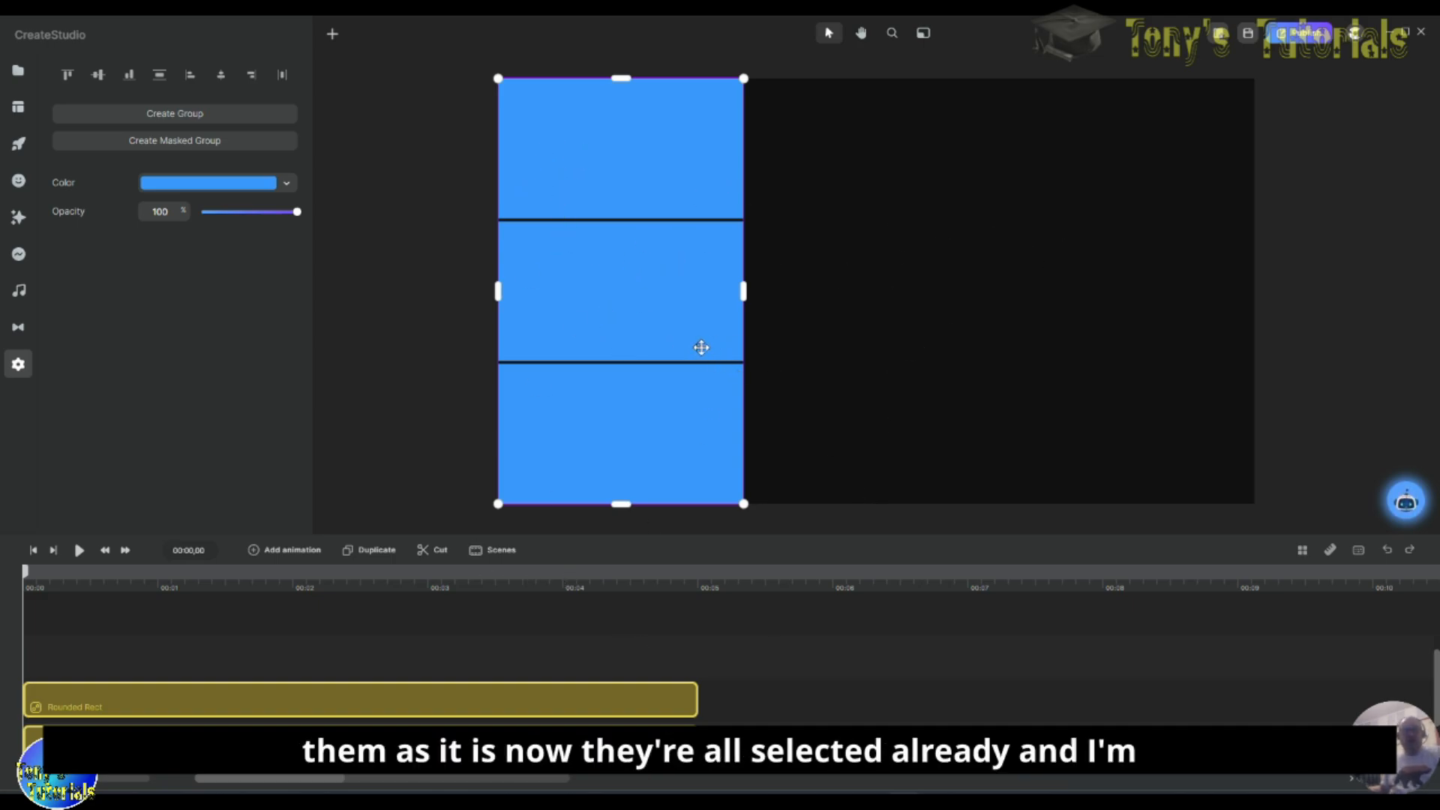
Step: Duplicate the column of three rectangles twice, placing the copies side by side with thin gaps to form a 3×3 grid
left_click(367, 553)
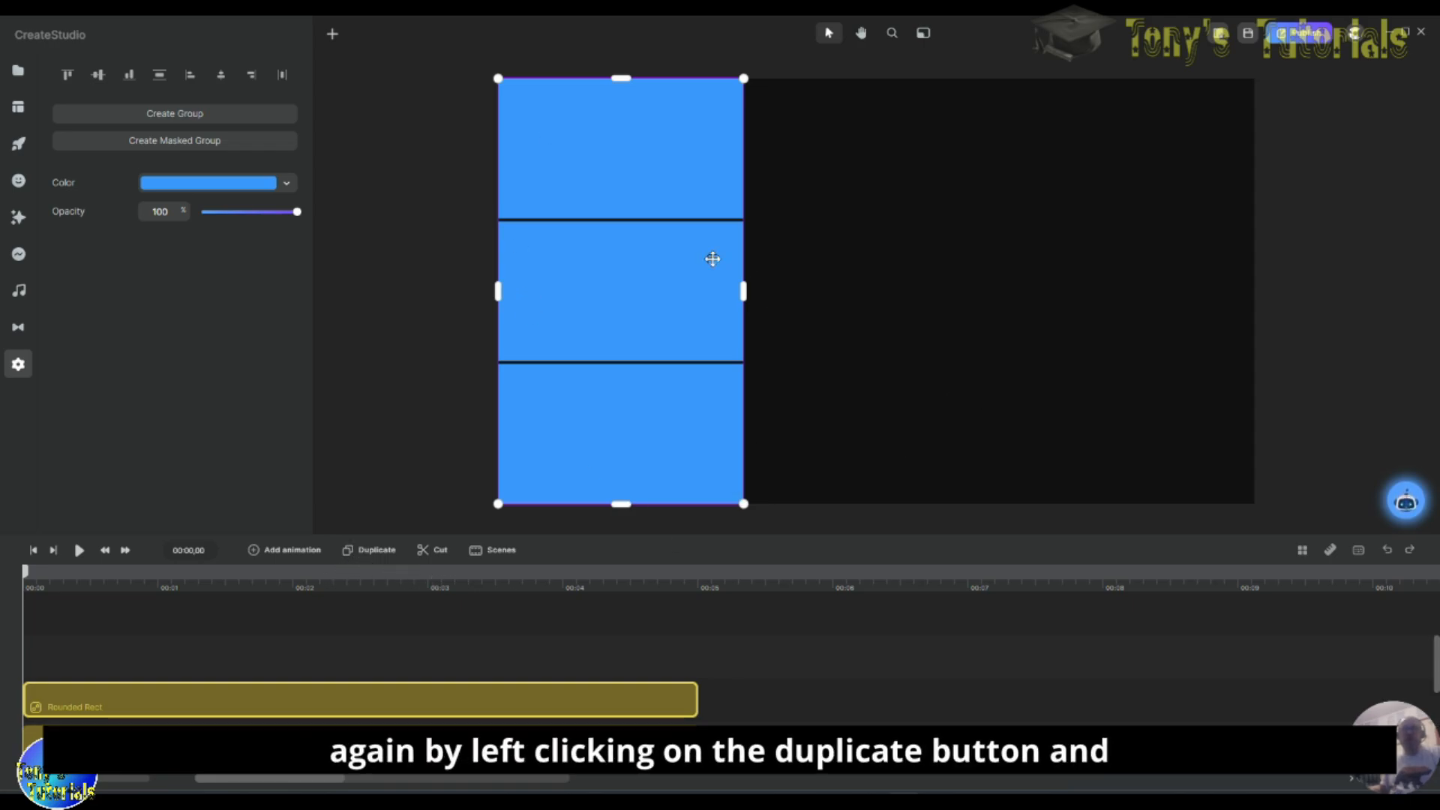
left_click_drag(688, 273, 942, 276)
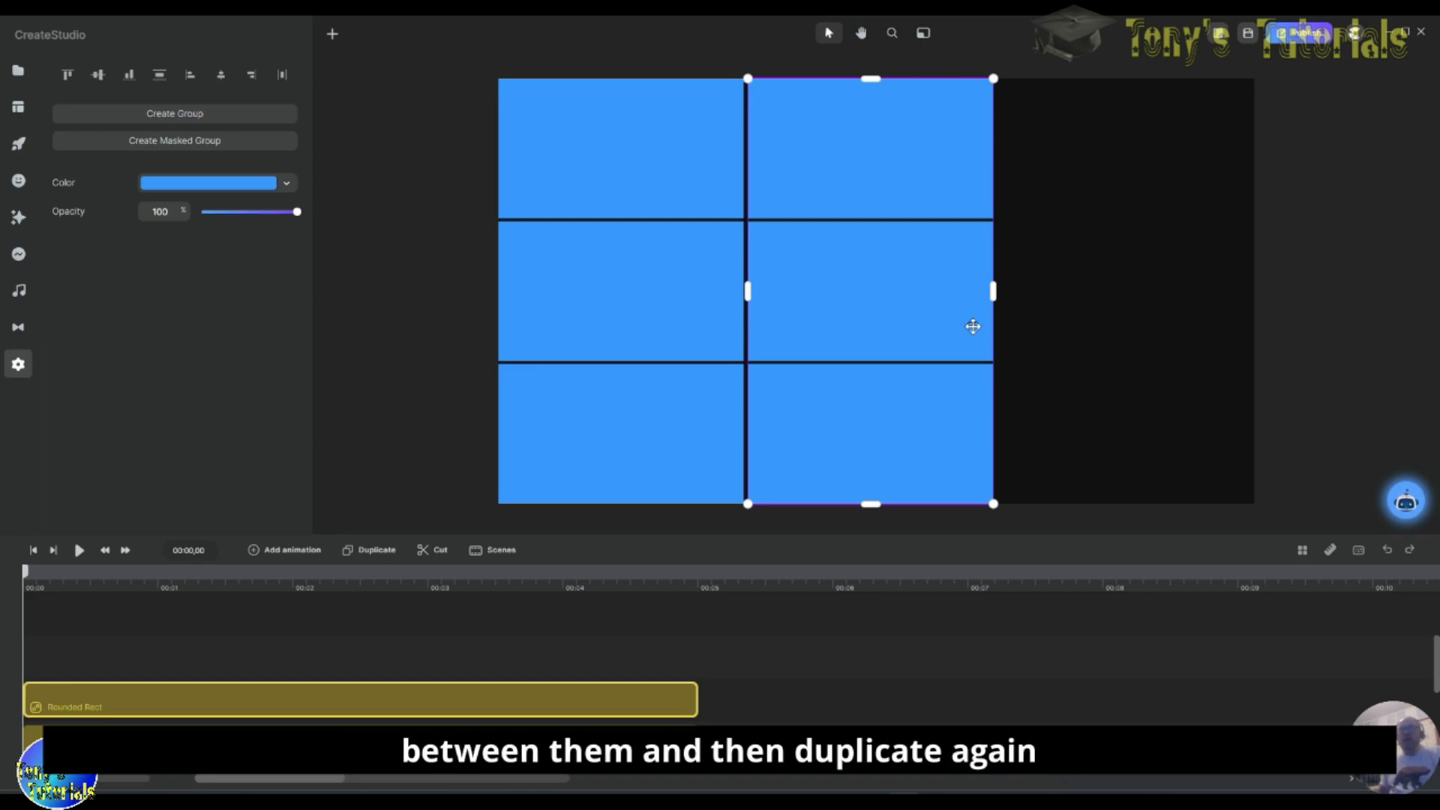
left_click(373, 553)
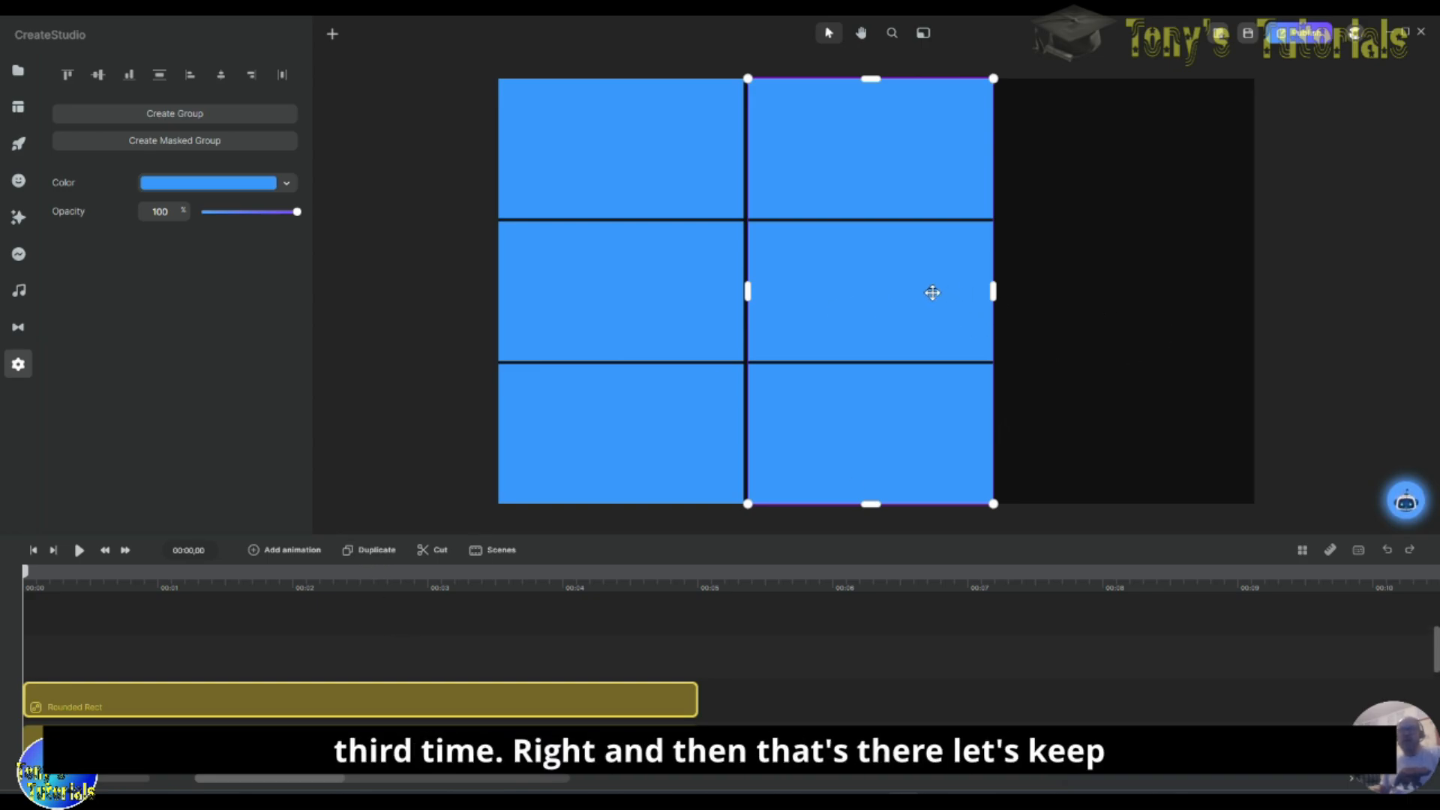
left_click_drag(933, 292, 1180, 291)
left_click(1336, 318)
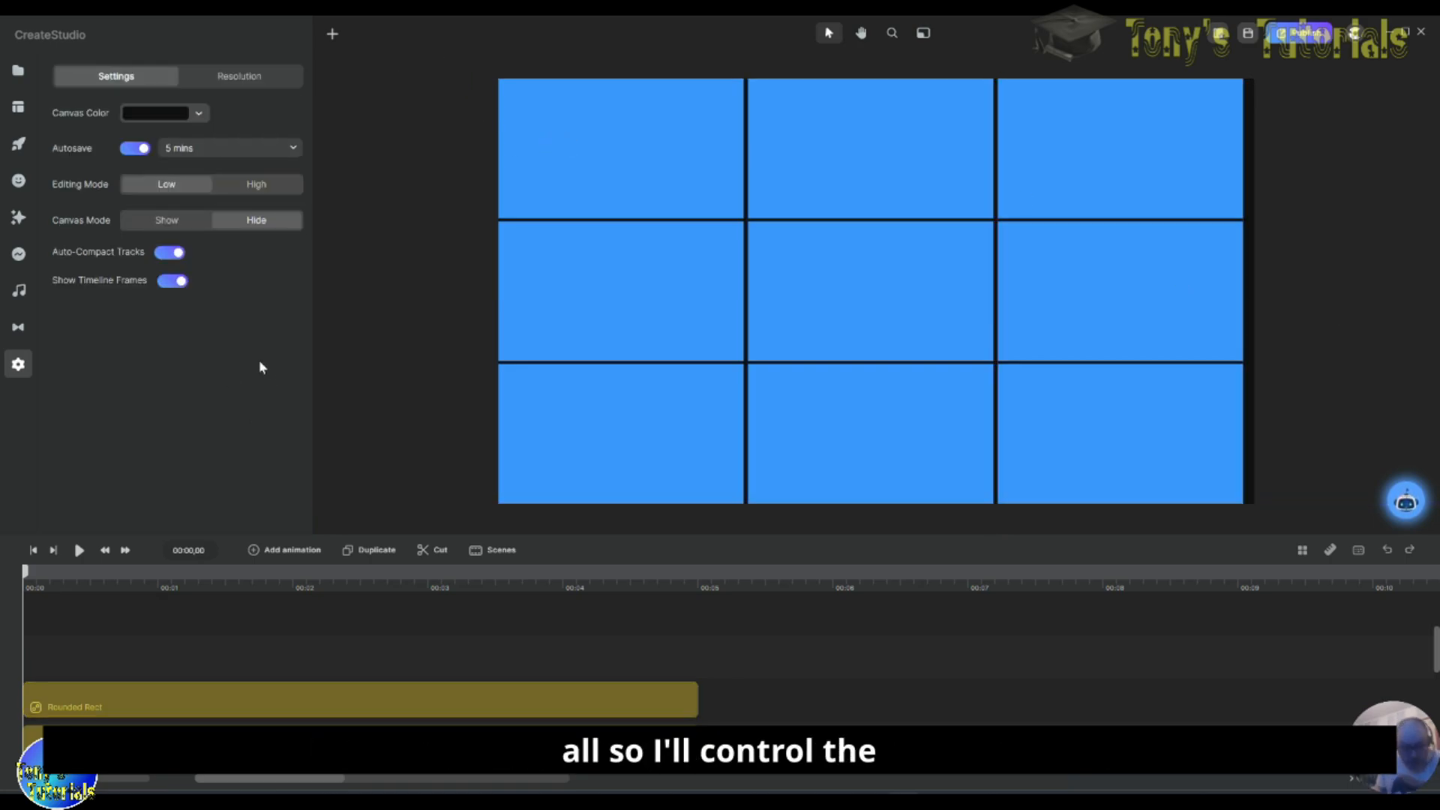
Step: Select all nine rectangles and stretch the grid to the canvas's right edge
key("ctrl+a")
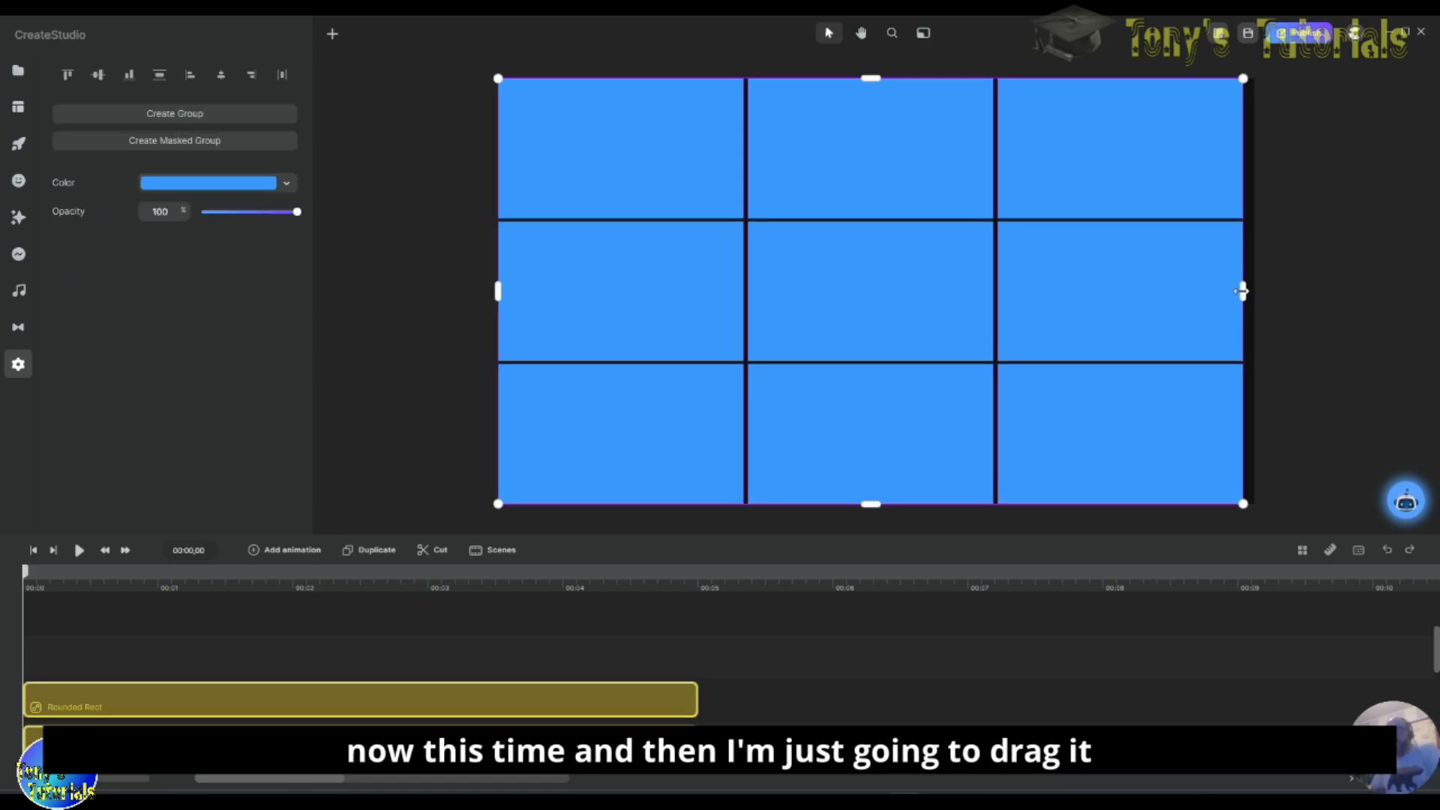
mouse_move(1243, 291)
left_mouse_down()
mouse_move(1380, 323)
mouse_move(1319, 320)
mouse_move(1254, 291)
left_mouse_up()
left_click(1344, 314)
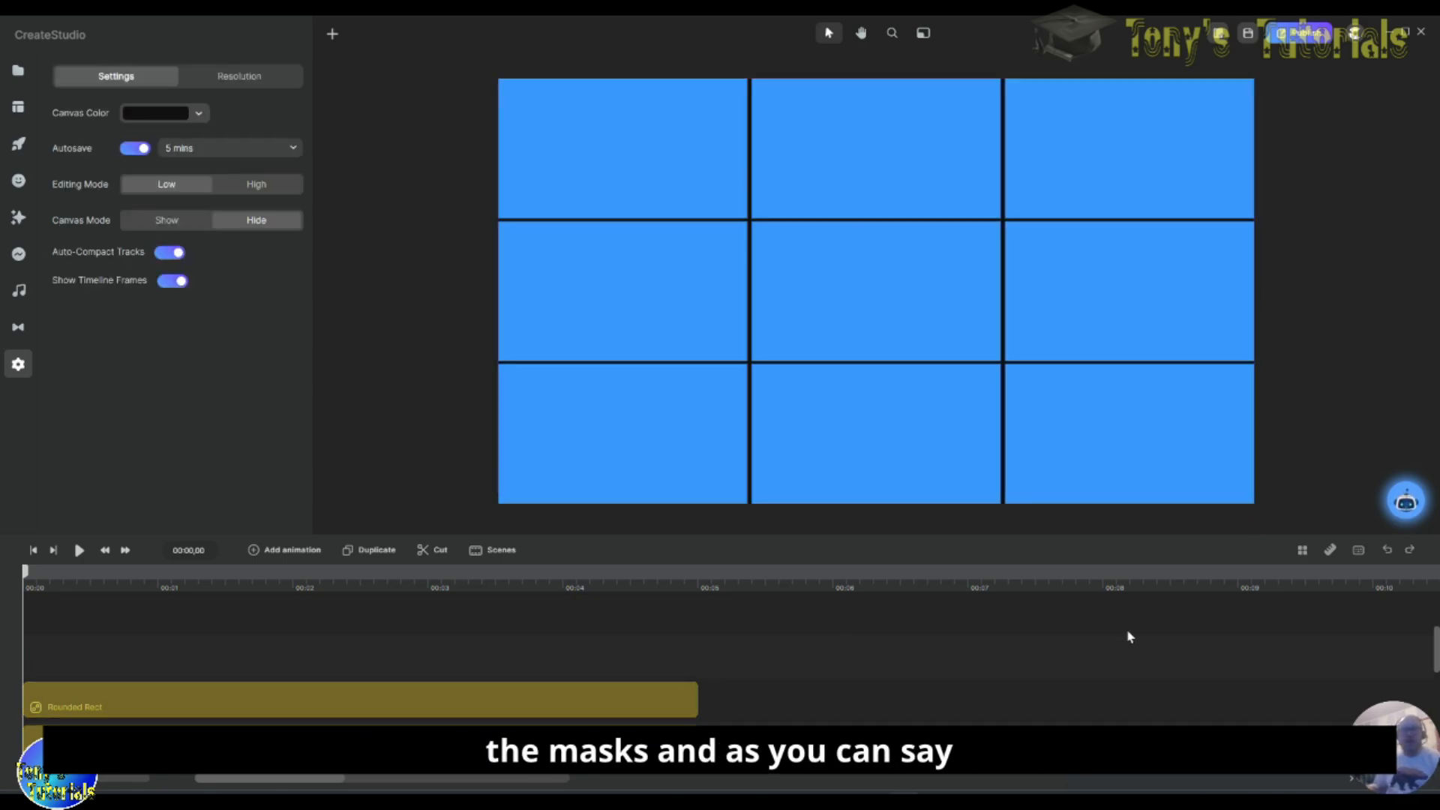
Step: Examine which grid rectangle each timeline layer corresponds to
left_click(402, 708)
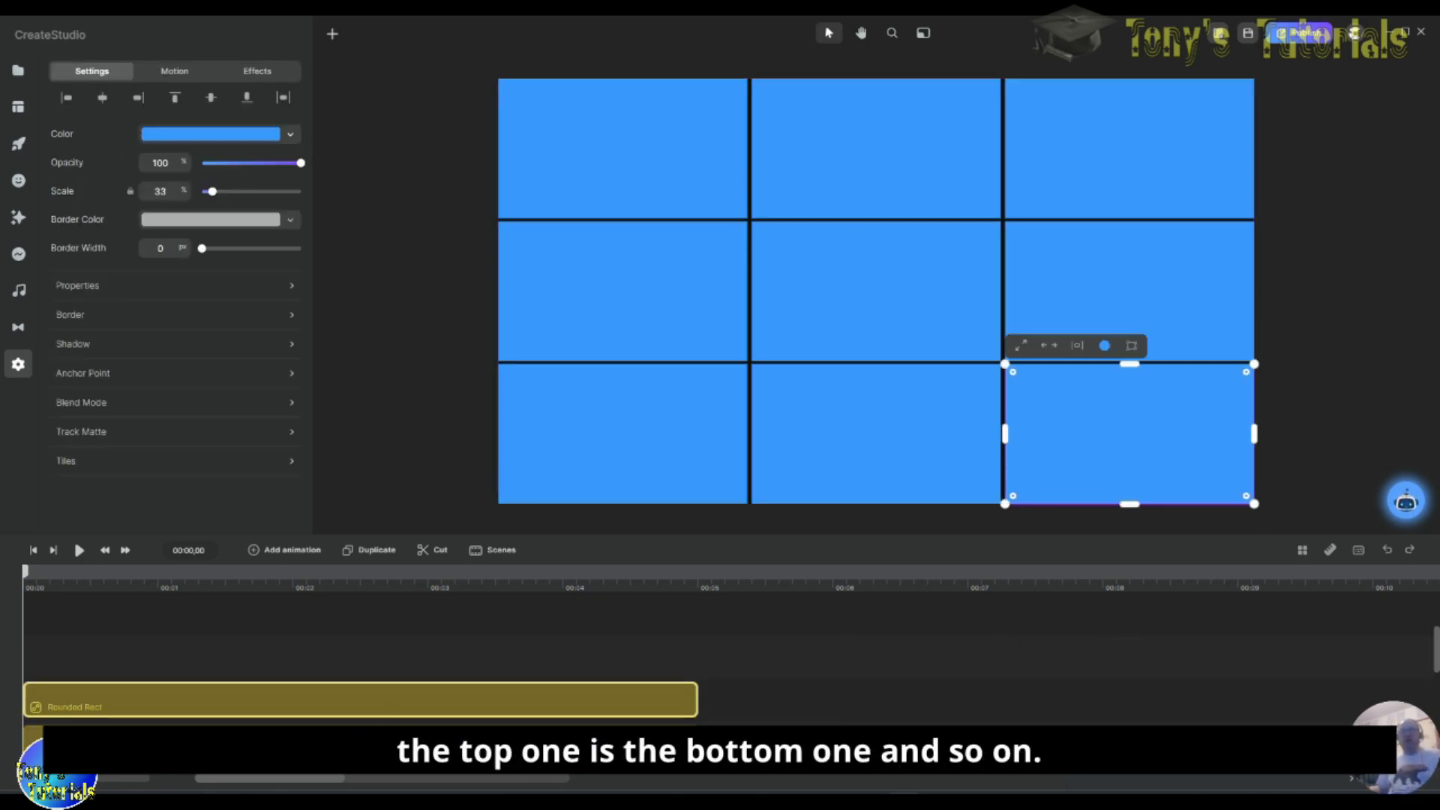
left_click(403, 739)
left_click(384, 688)
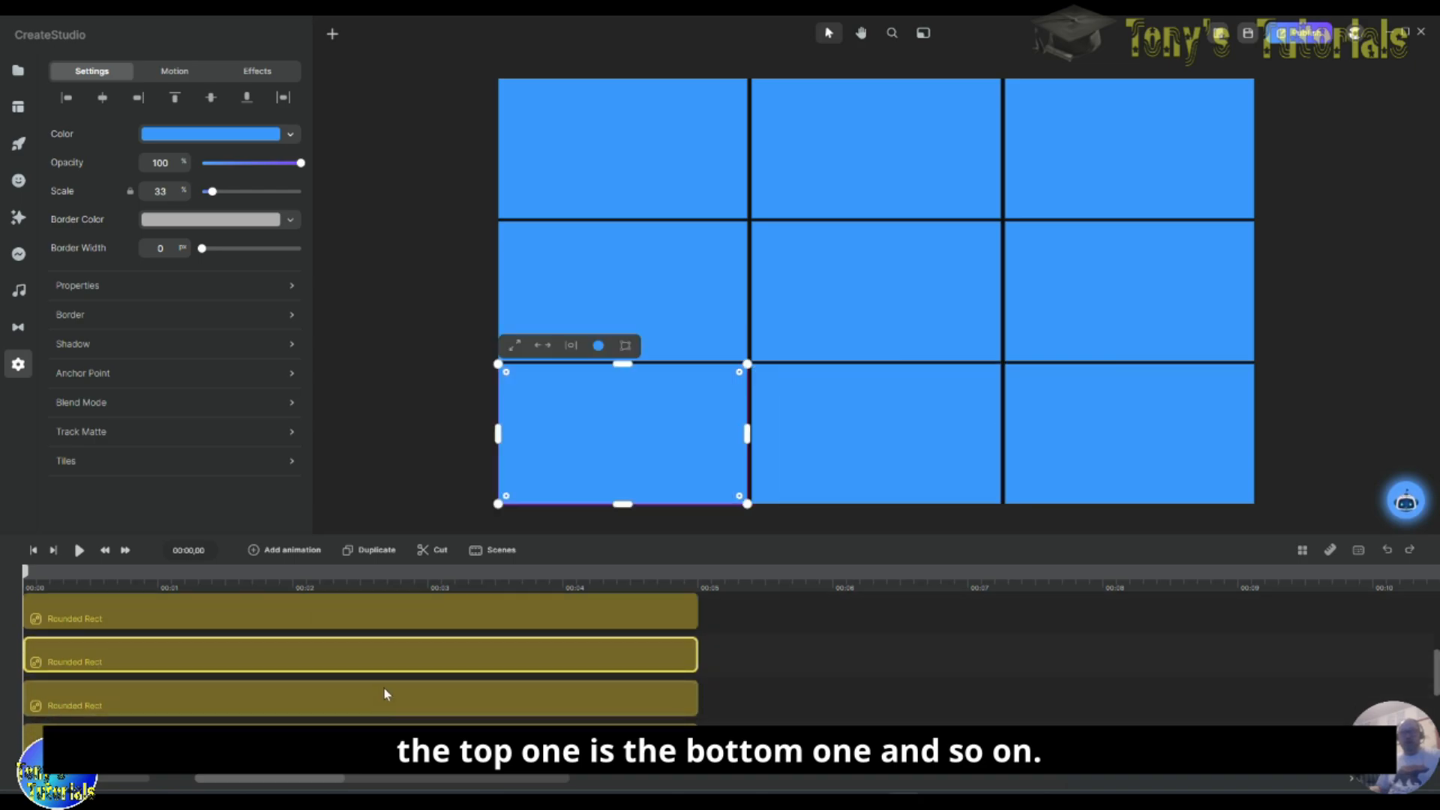
left_click(385, 694)
left_click(411, 738)
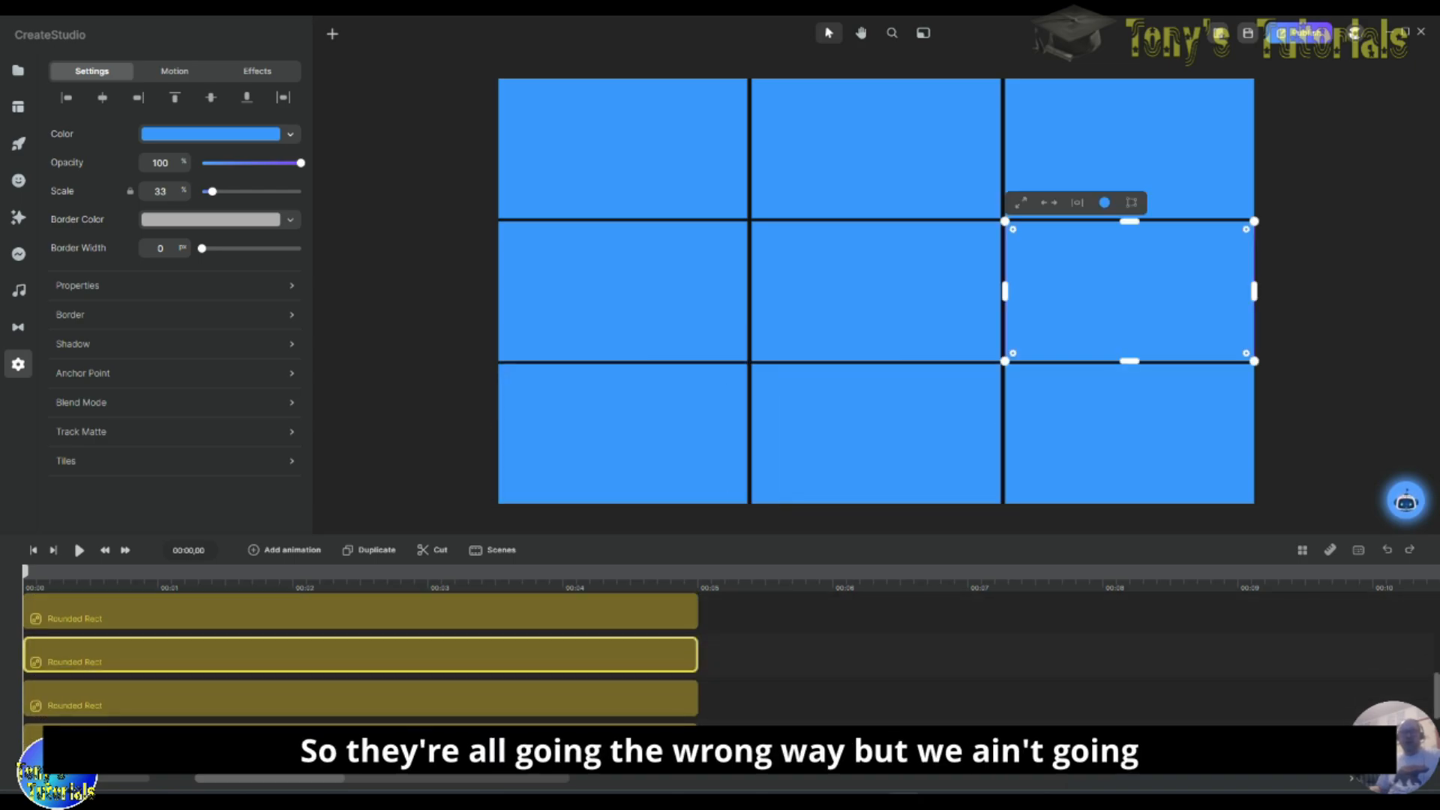
left_click(422, 712)
left_click(420, 738)
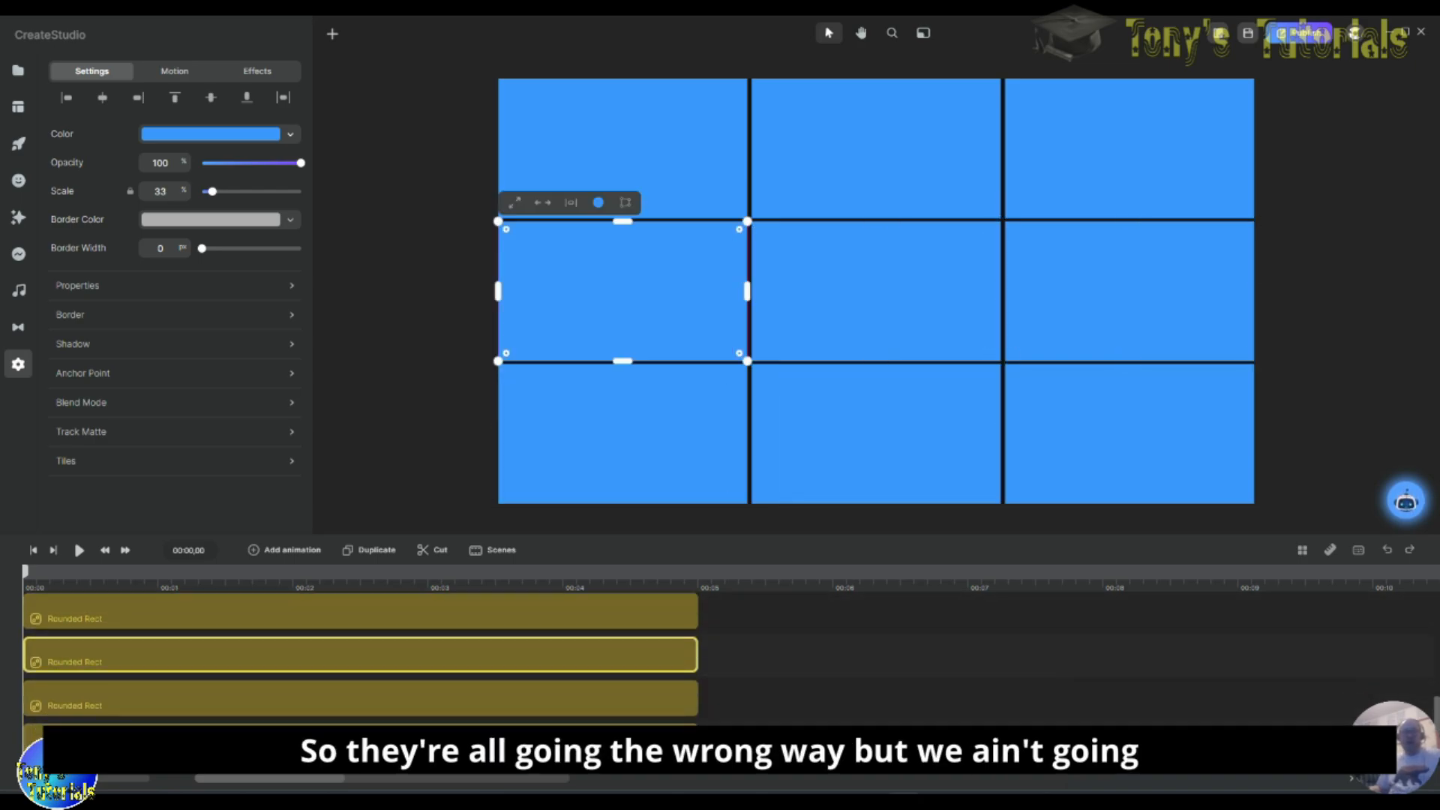
scroll(802, 719, "up", 4)
scroll(861, 699, "down", 1)
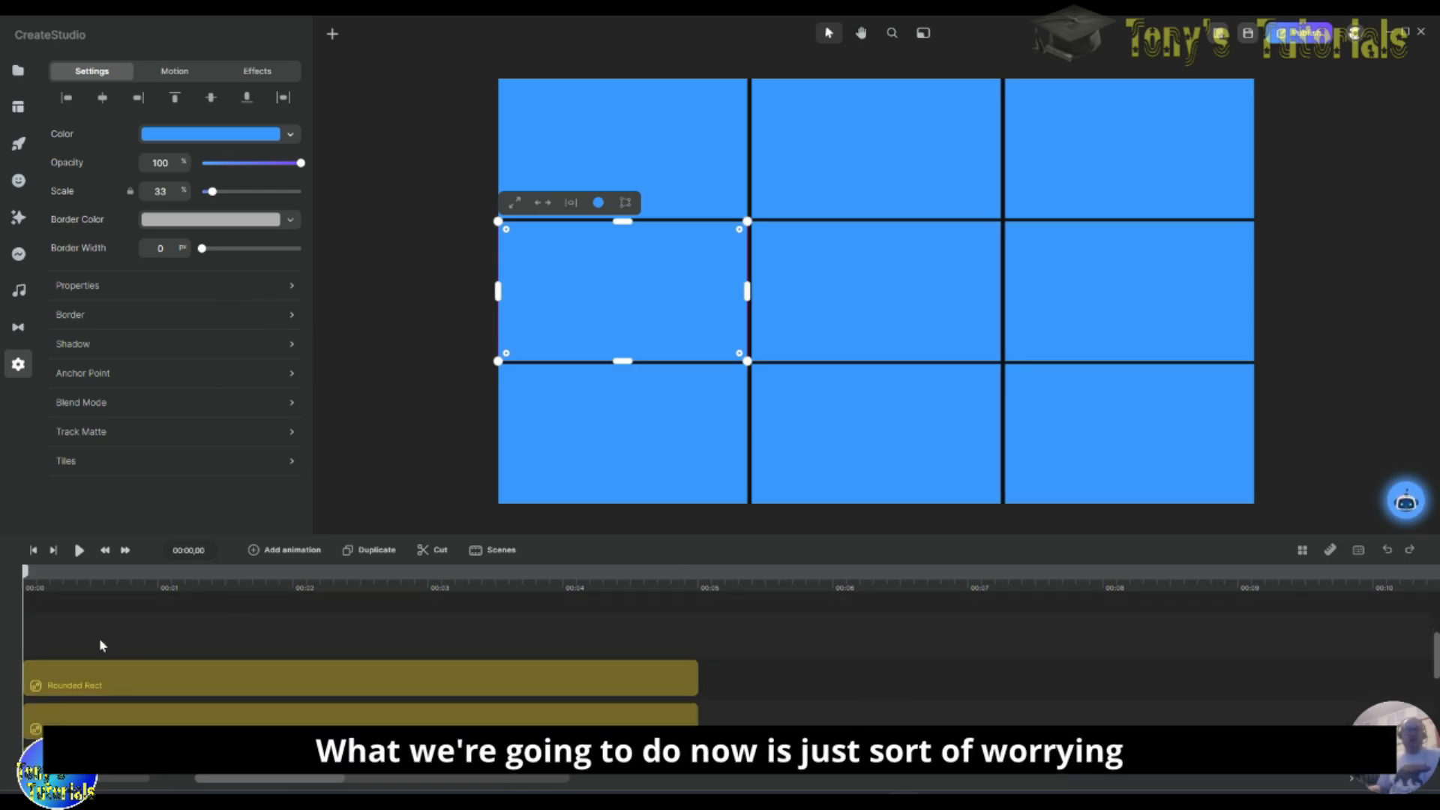
left_click(81, 665)
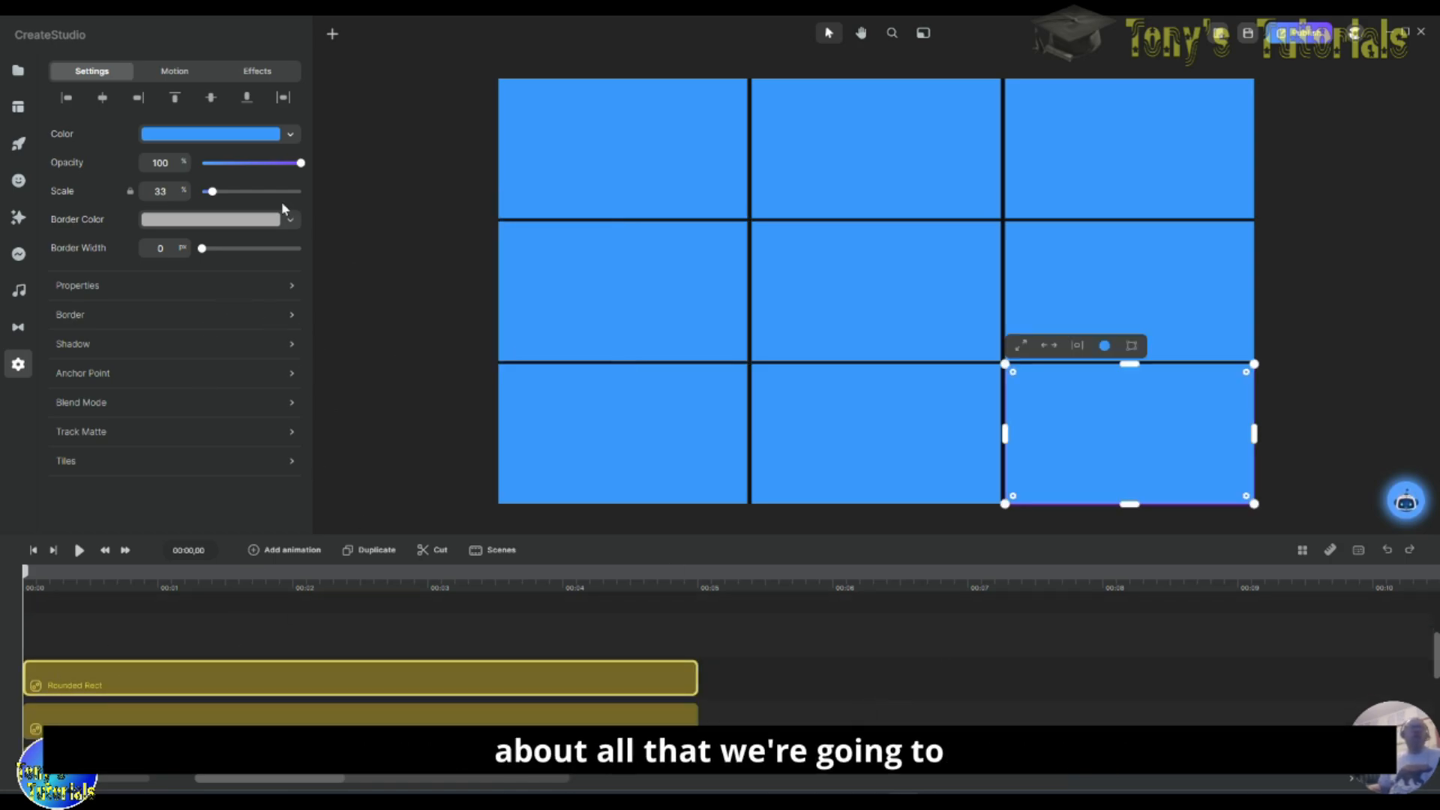
Step: Add the Modern House background showing the white house with a carport to the timeline track above the top rectangle layer
left_click(19, 144)
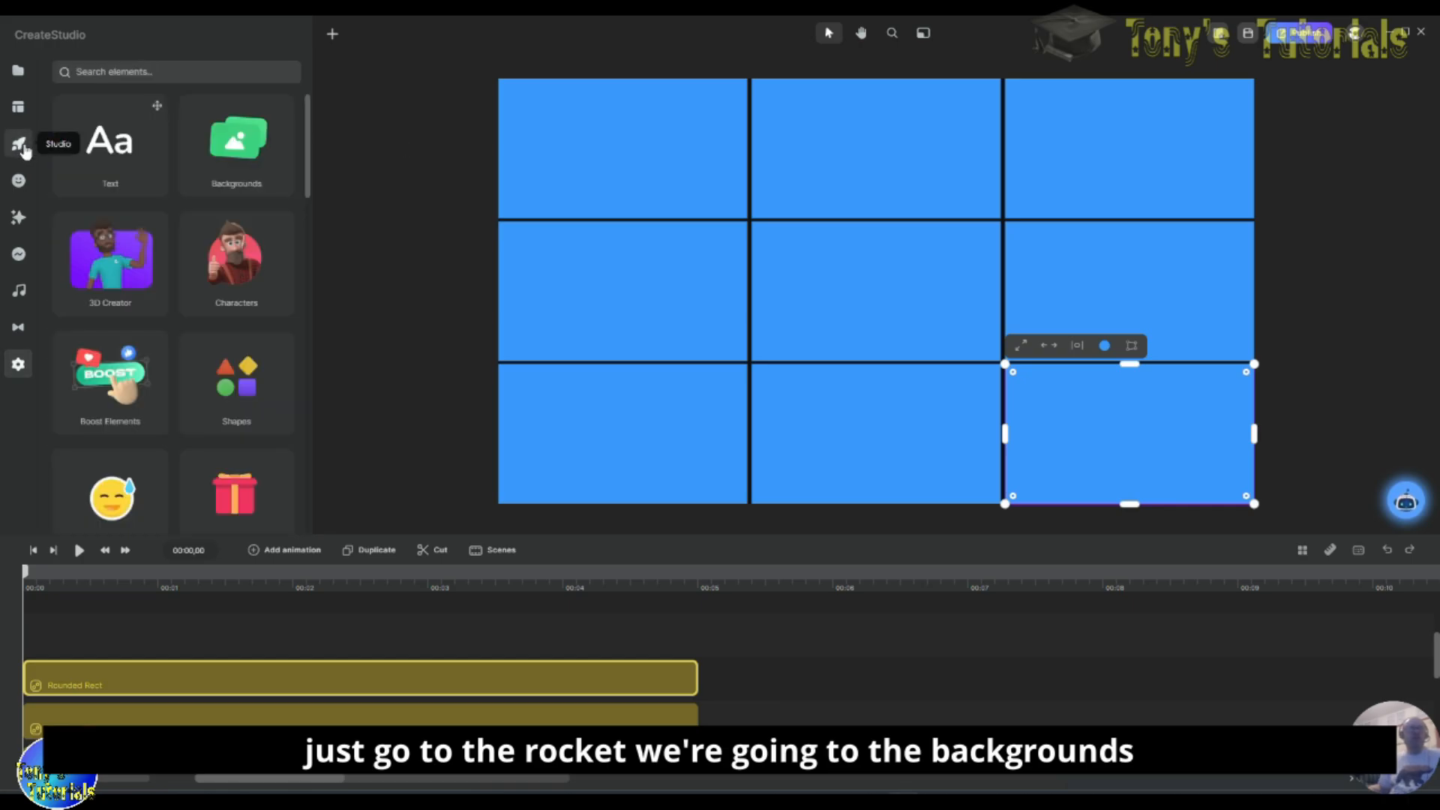
left_click(225, 147)
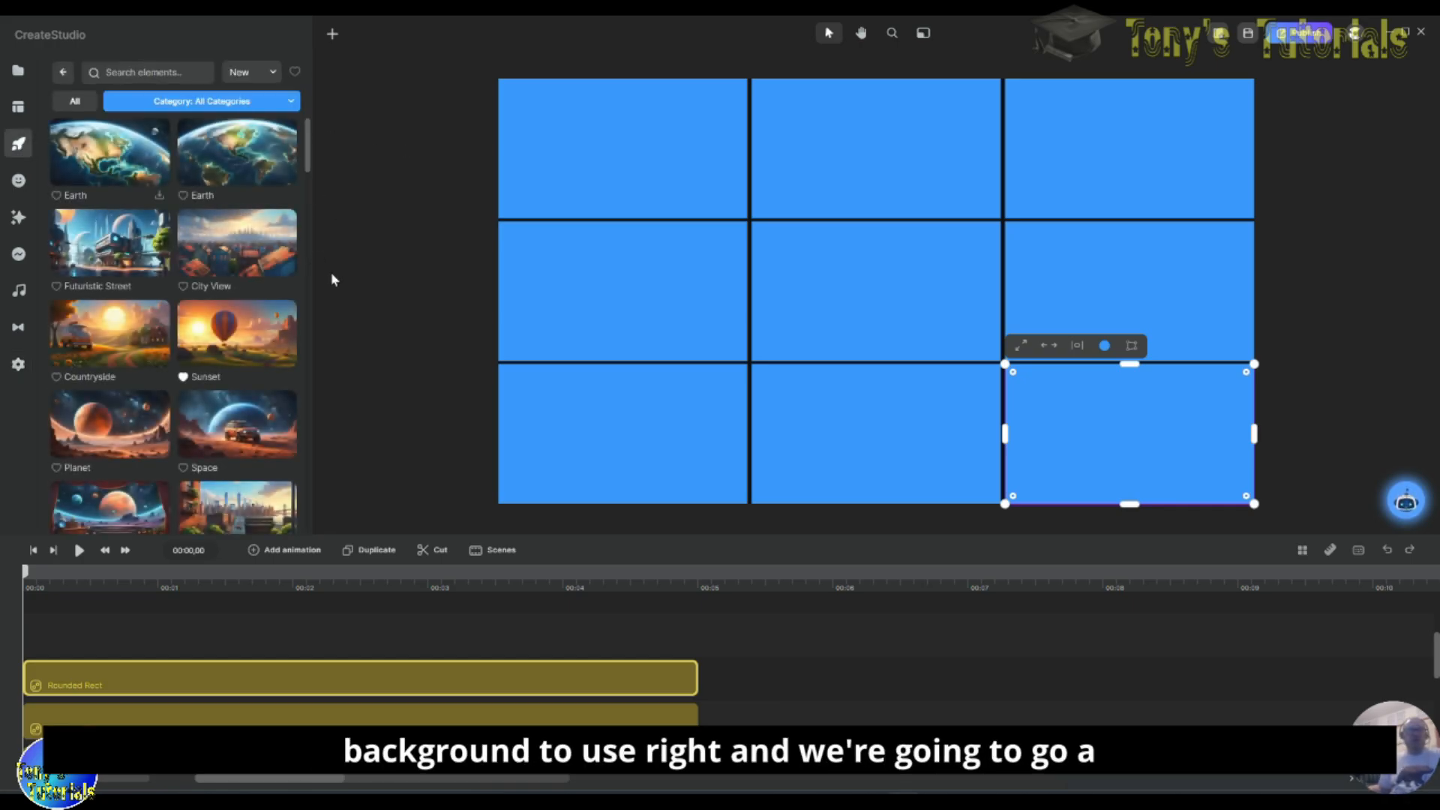
scroll(300, 347, "down", 10)
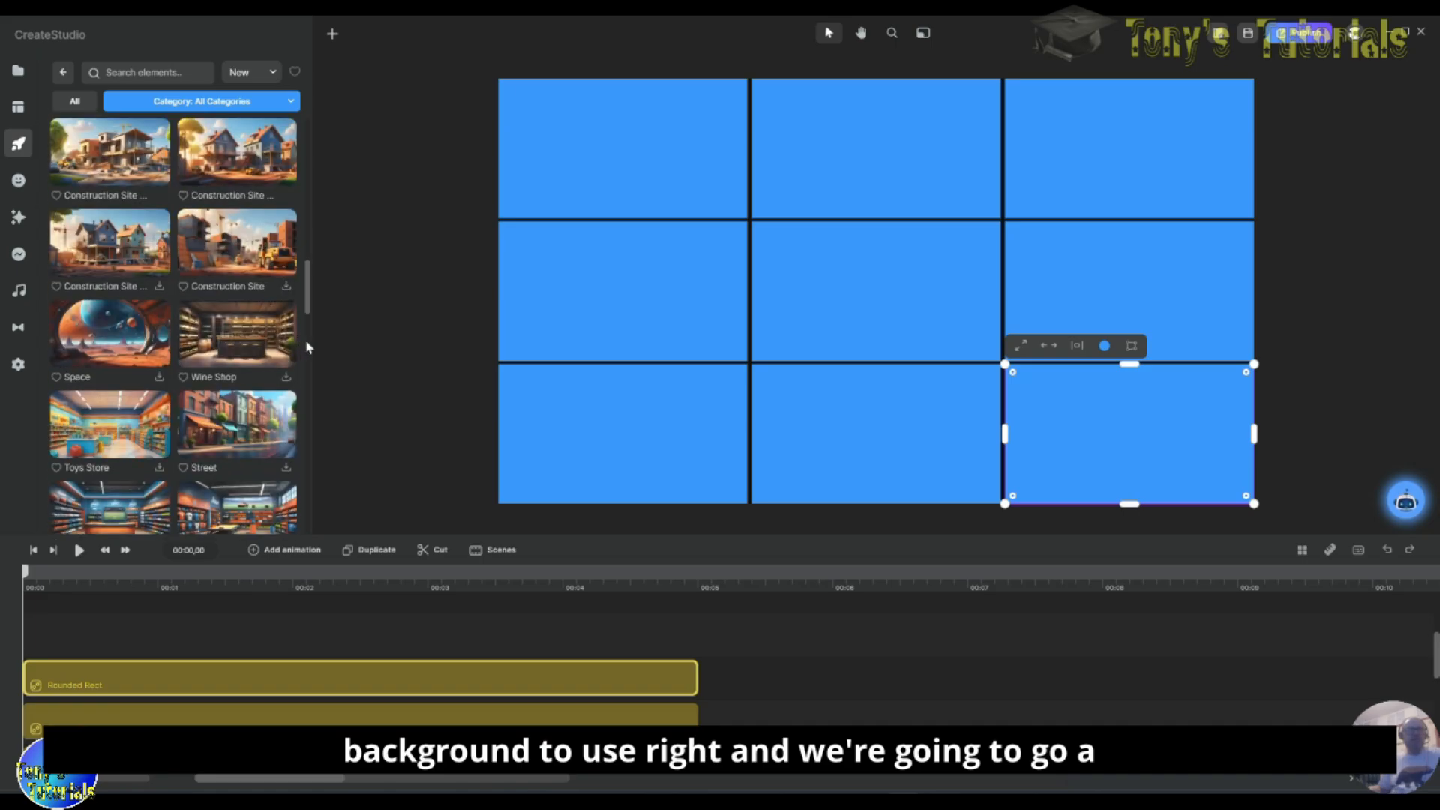
scroll(248, 367, "down", 6)
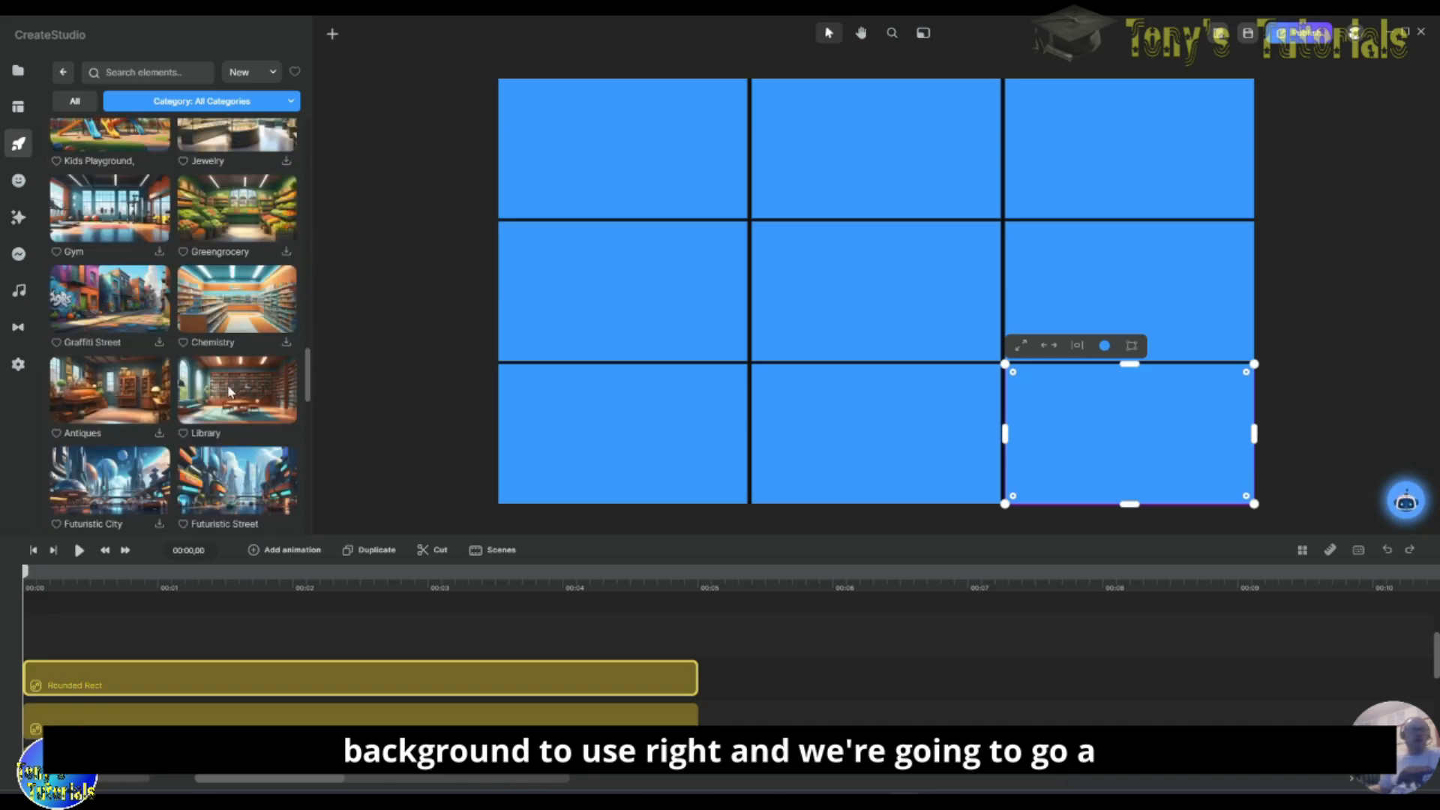
scroll(242, 386, "down", 4)
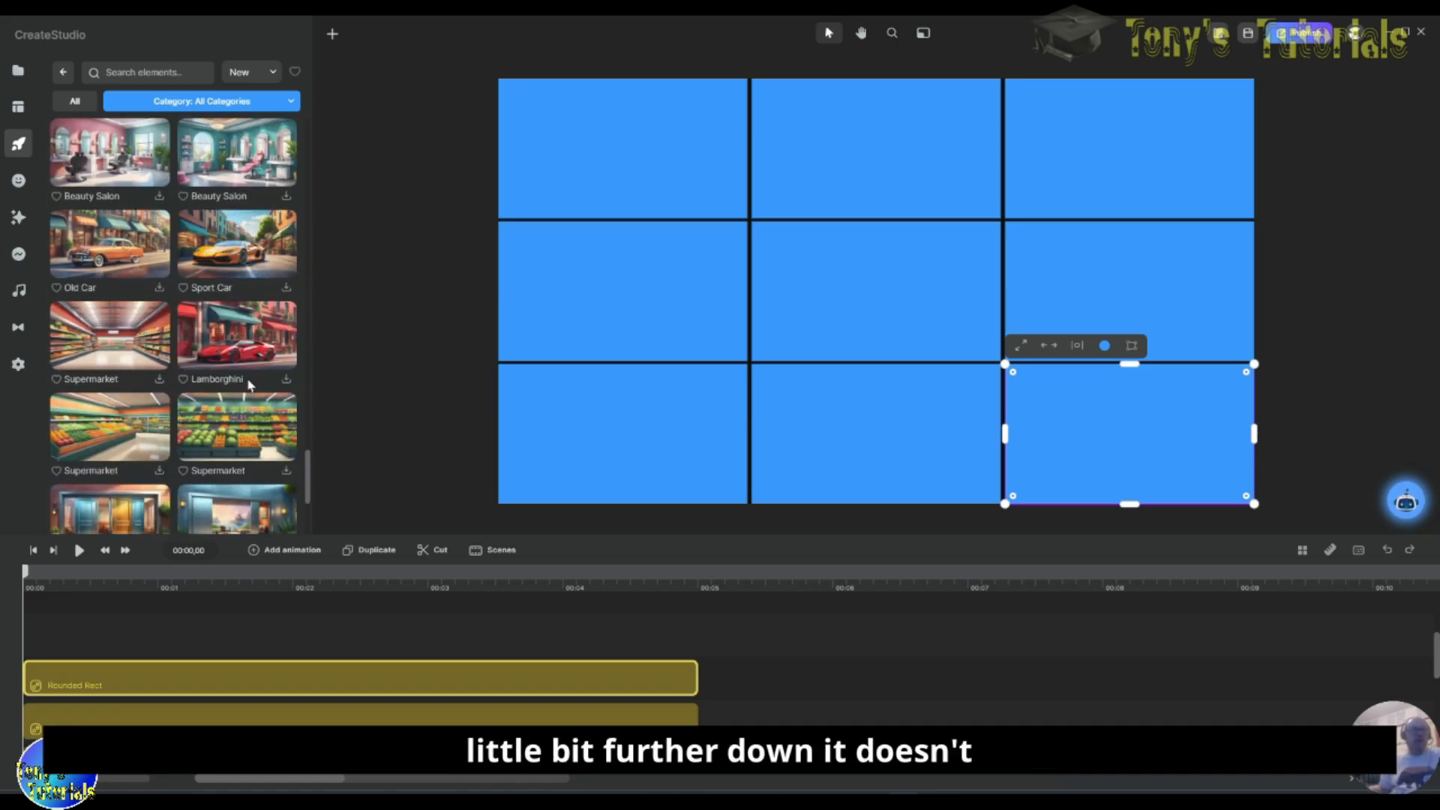
scroll(250, 385, "down", 4)
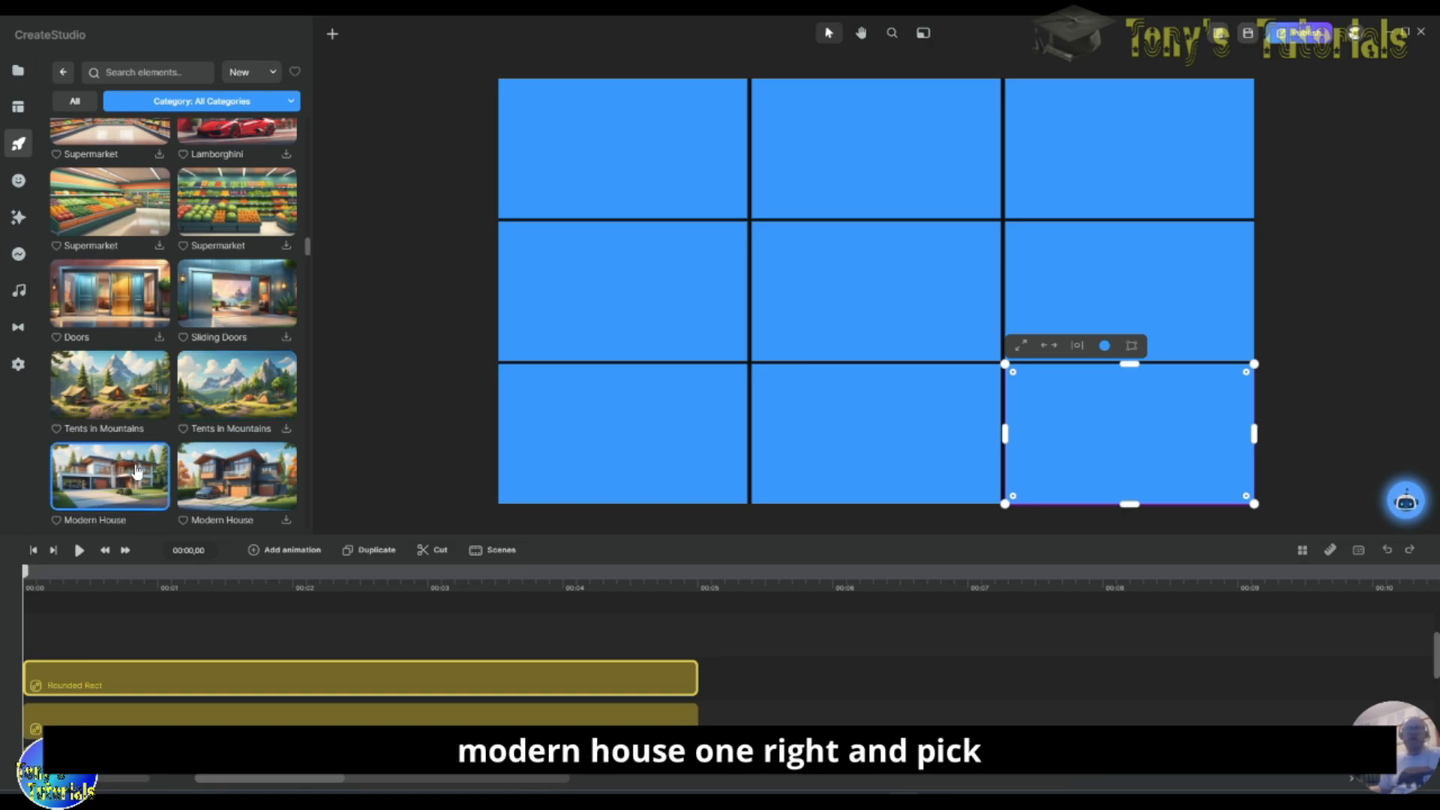
left_click_drag(132, 474, 69, 644)
left_click_drag(58, 644, 60, 644)
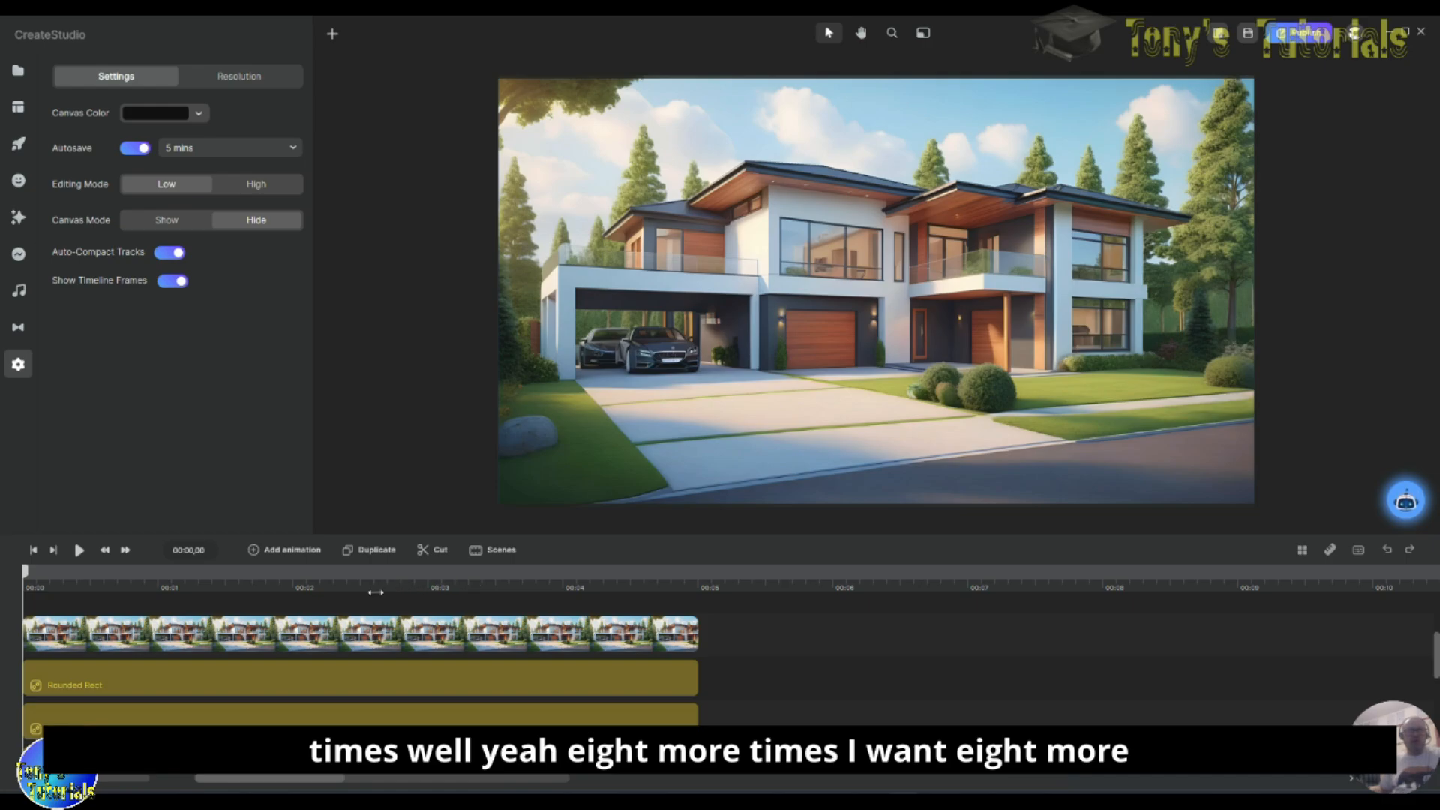
Step: Duplicate the house image clip eight times so each of the nine grid rectangles has its own copy
left_click(412, 633)
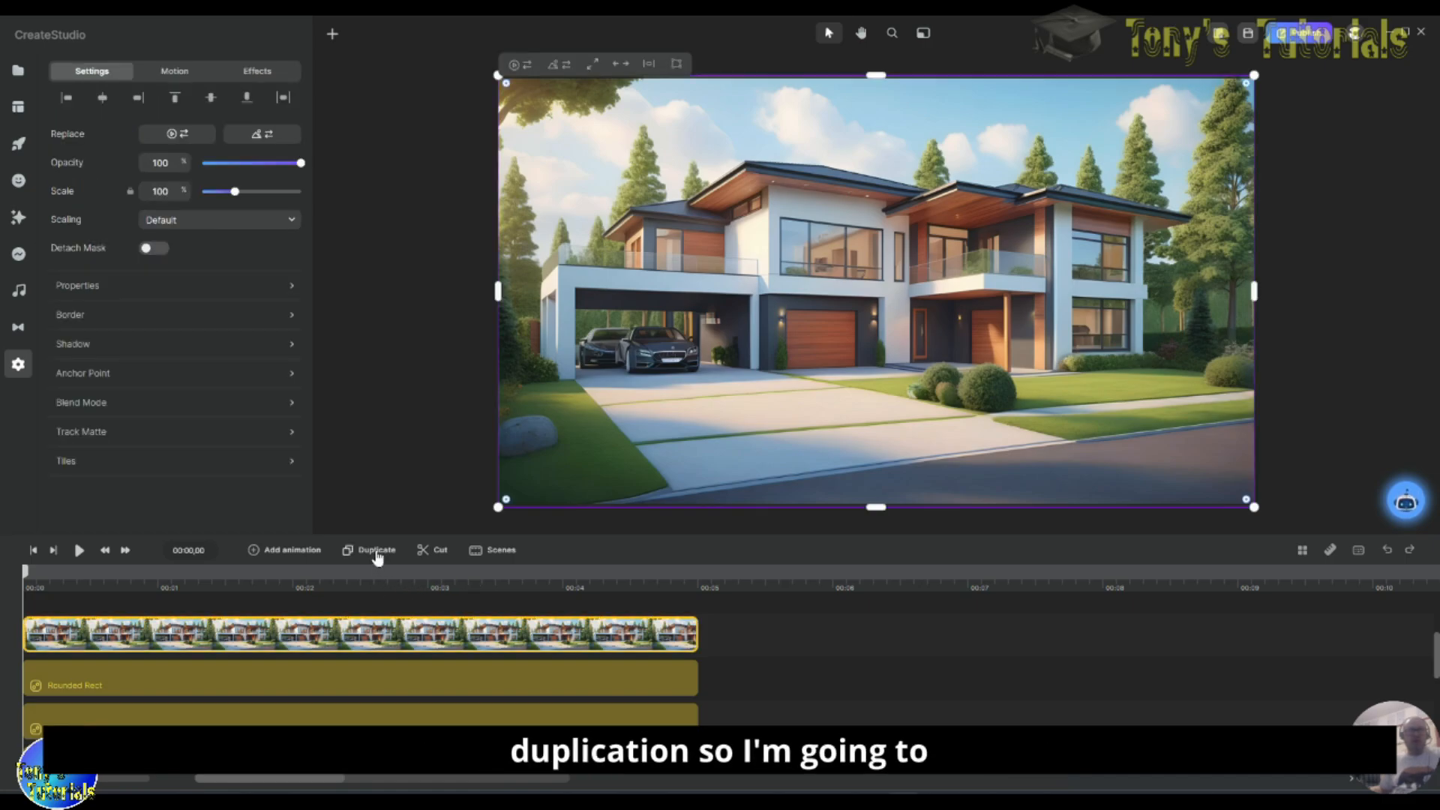
left_click(377, 555)
left_click(377, 555)
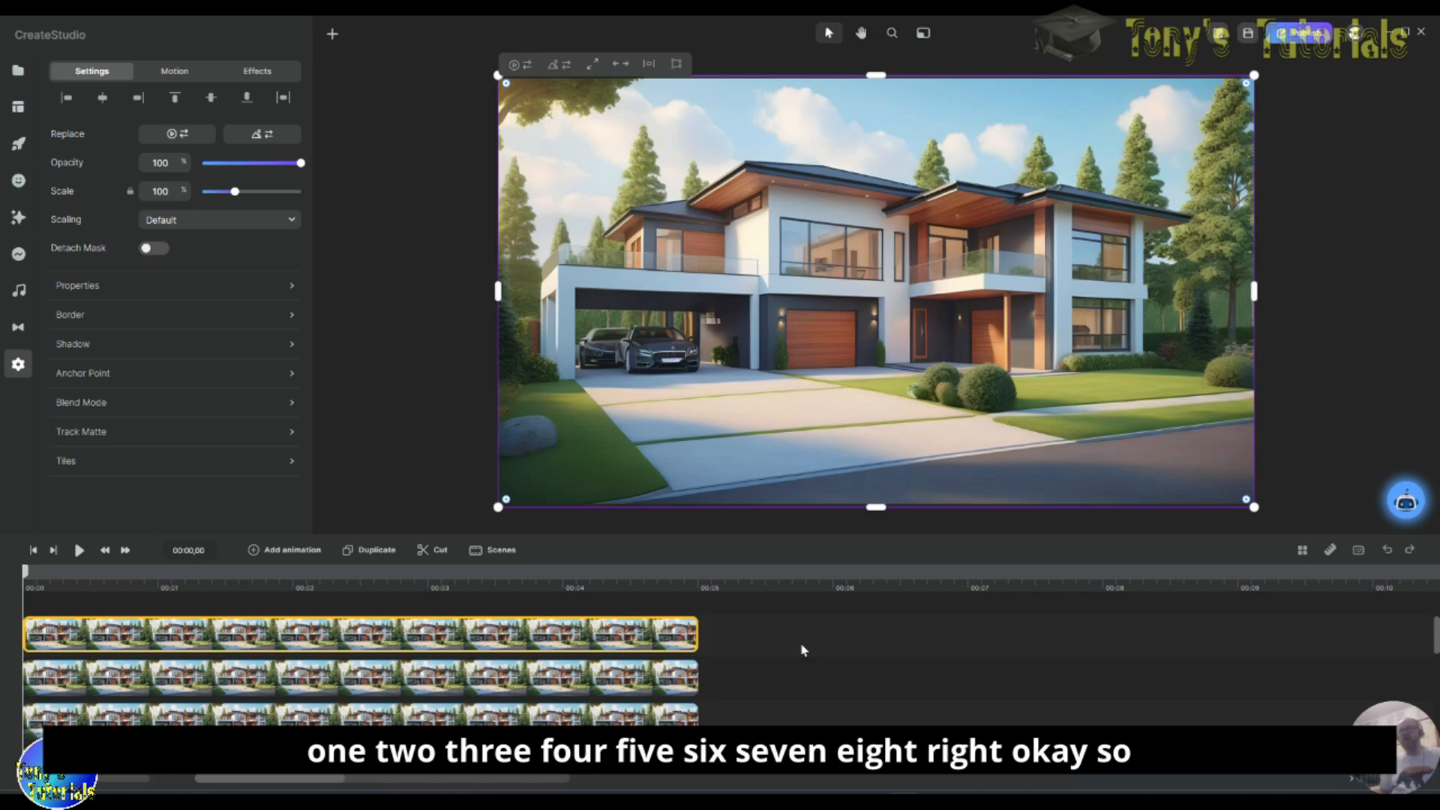
scroll(807, 649, "down", 2)
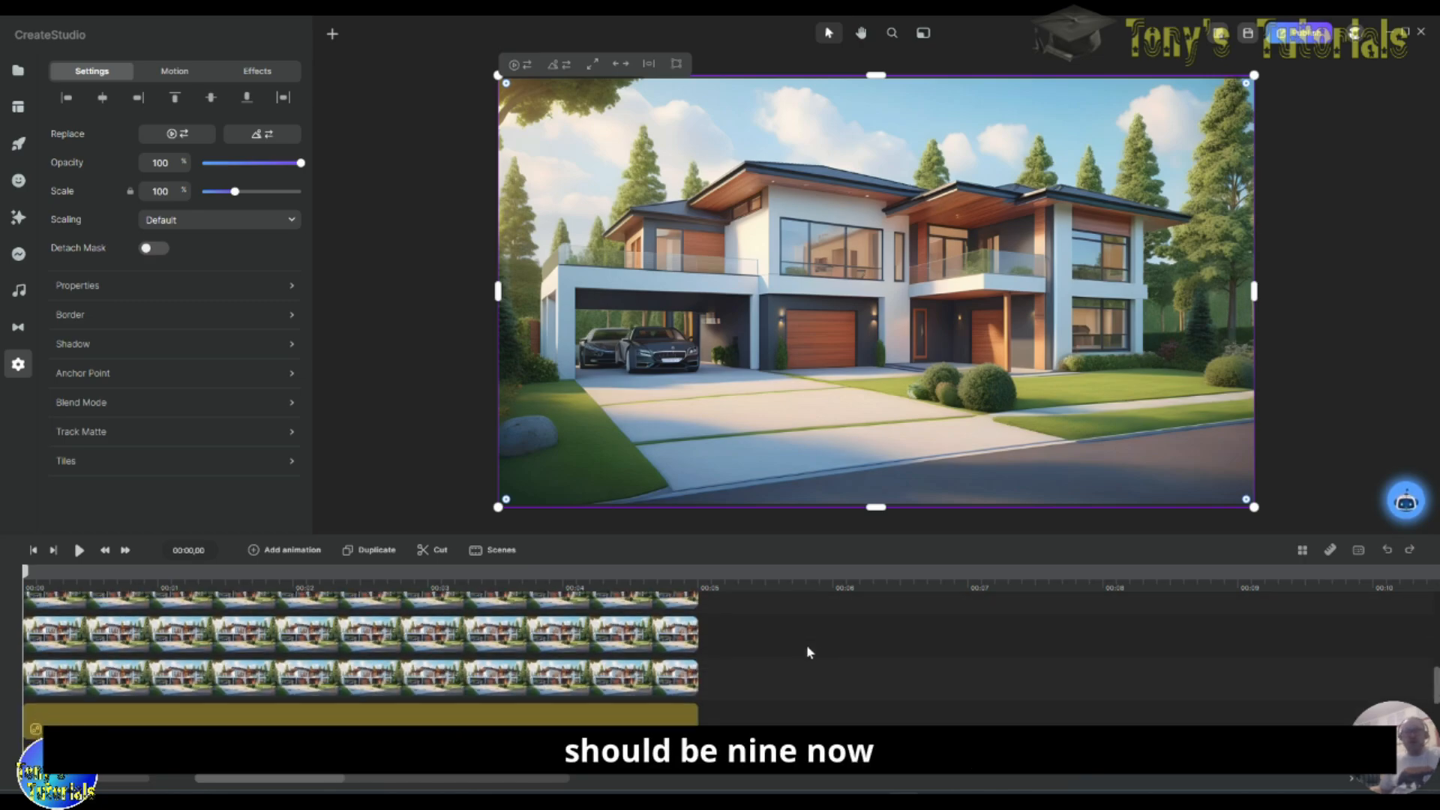
left_click(1435, 684)
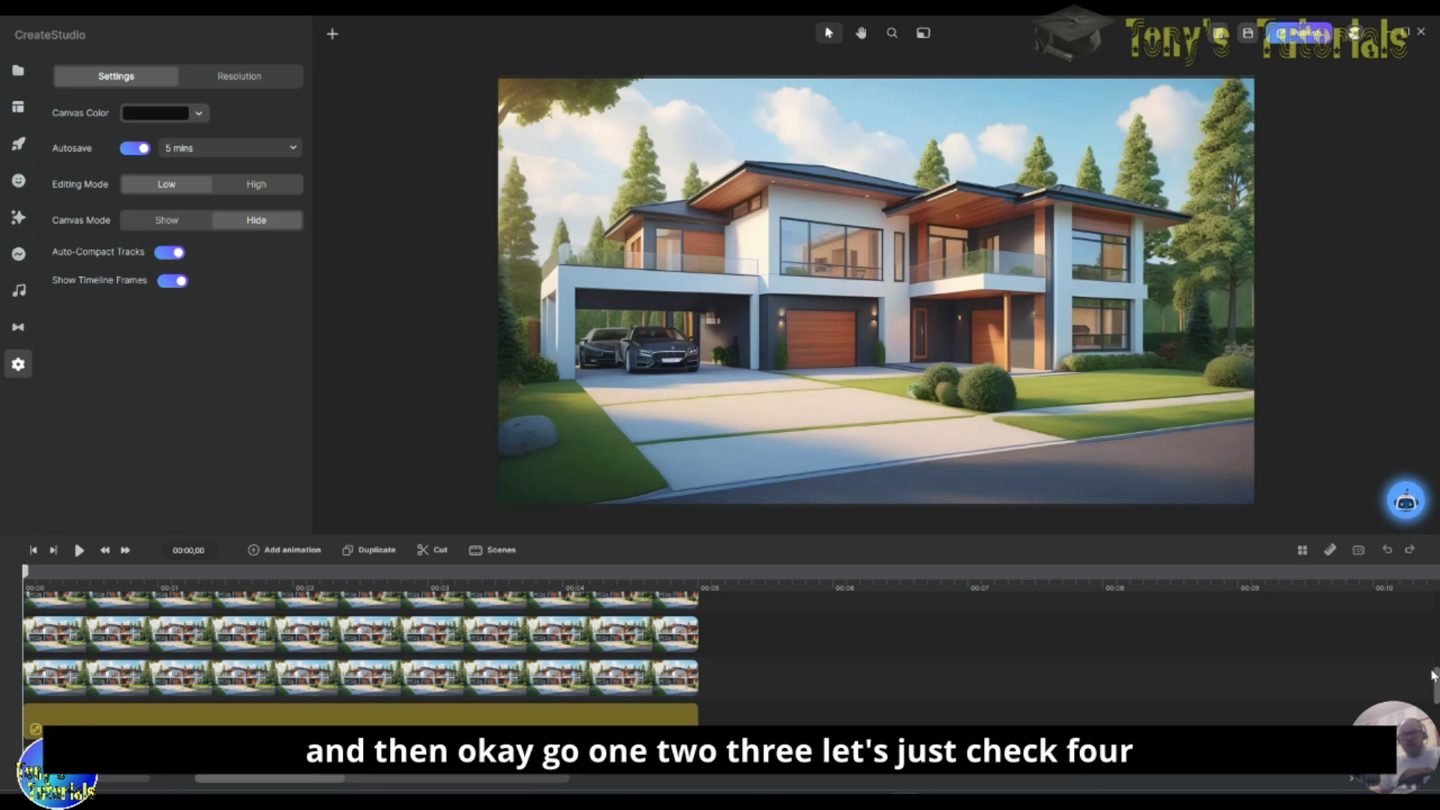
mouse_move(1435, 684)
left_mouse_down()
mouse_move(1433, 655)
mouse_move(1434, 692)
left_mouse_up()
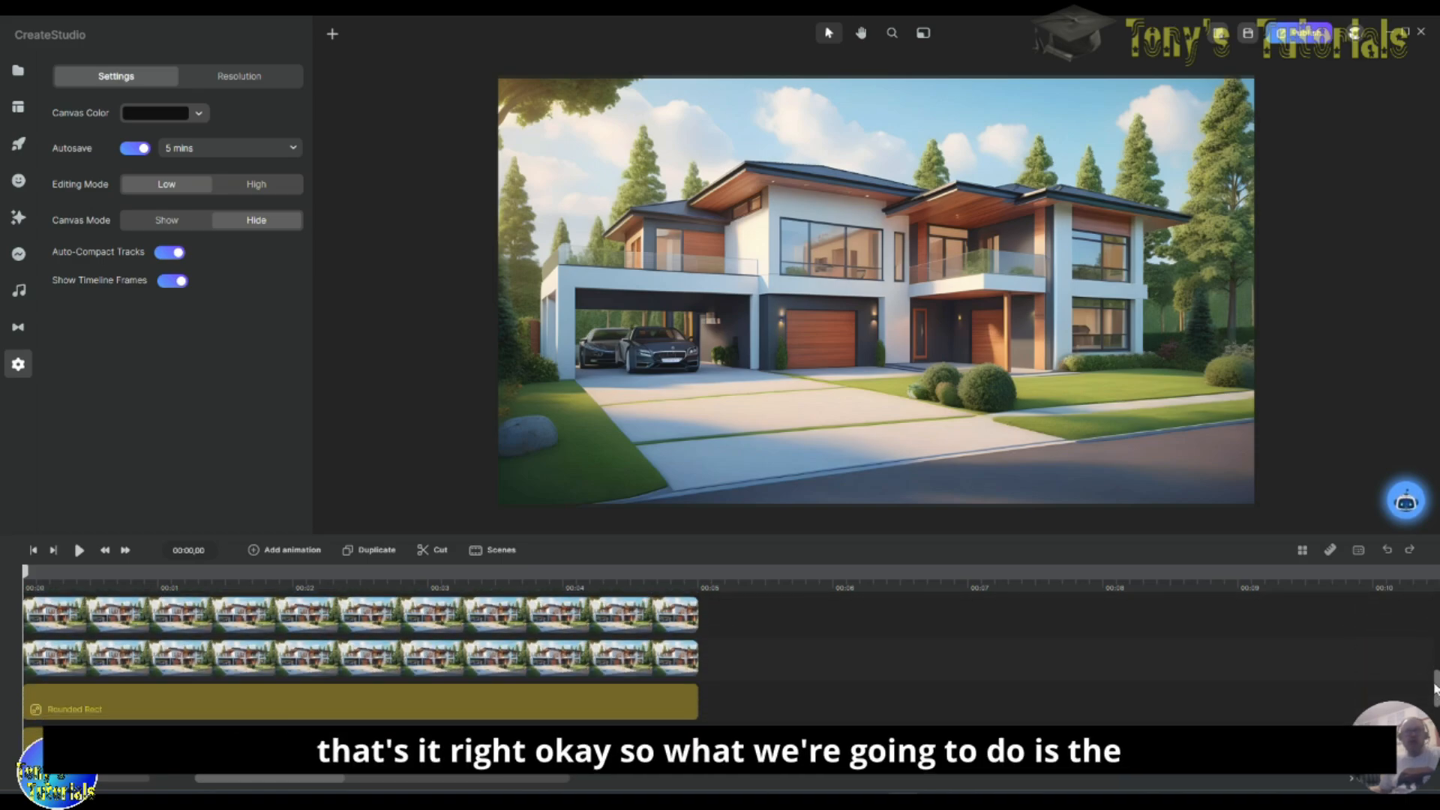
Step: Mask the lowest house image layer with the bottom-right grid rectangle and move the masked clip to start just after 5 seconds
left_click(314, 712)
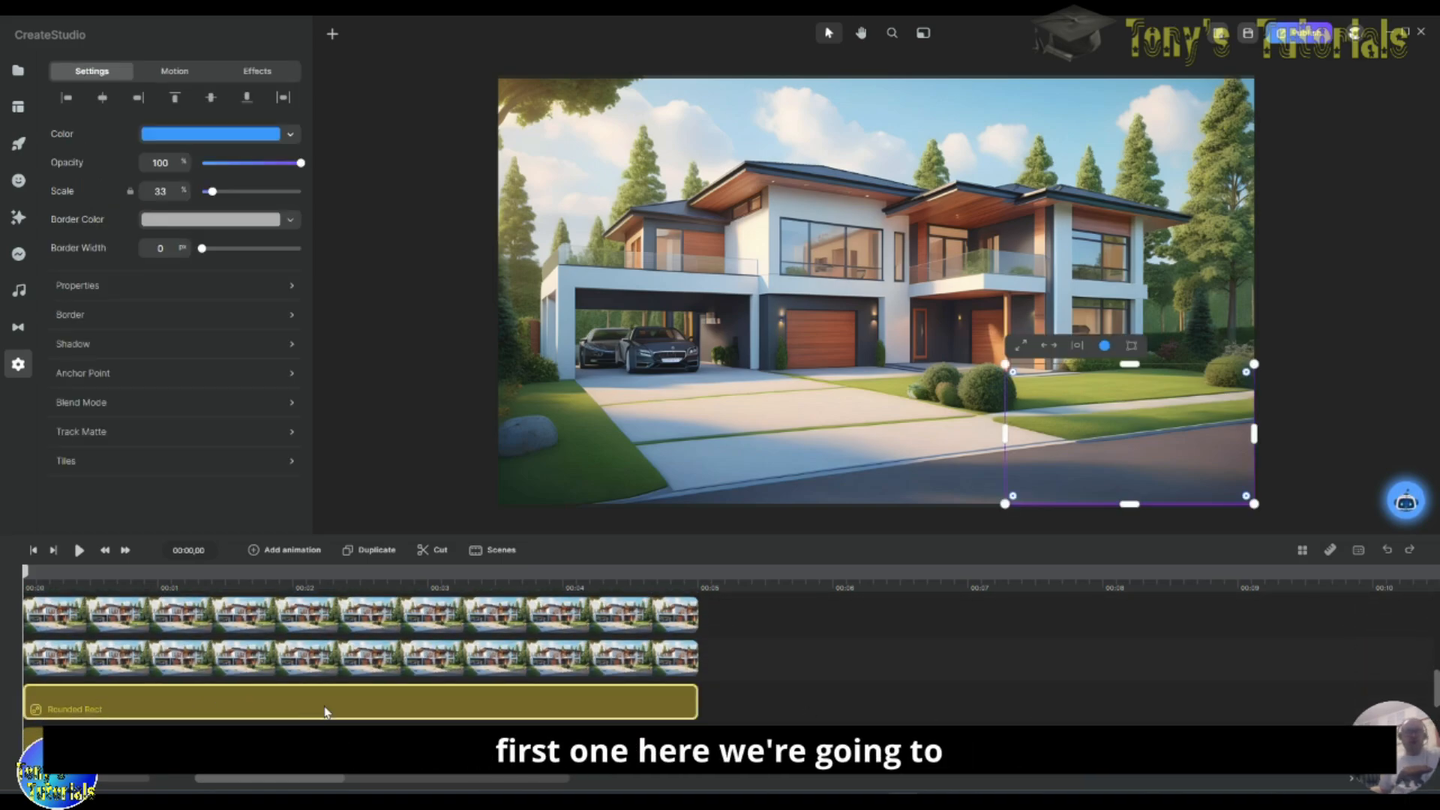
left_click(345, 669)
left_click(784, 668)
left_click(679, 660)
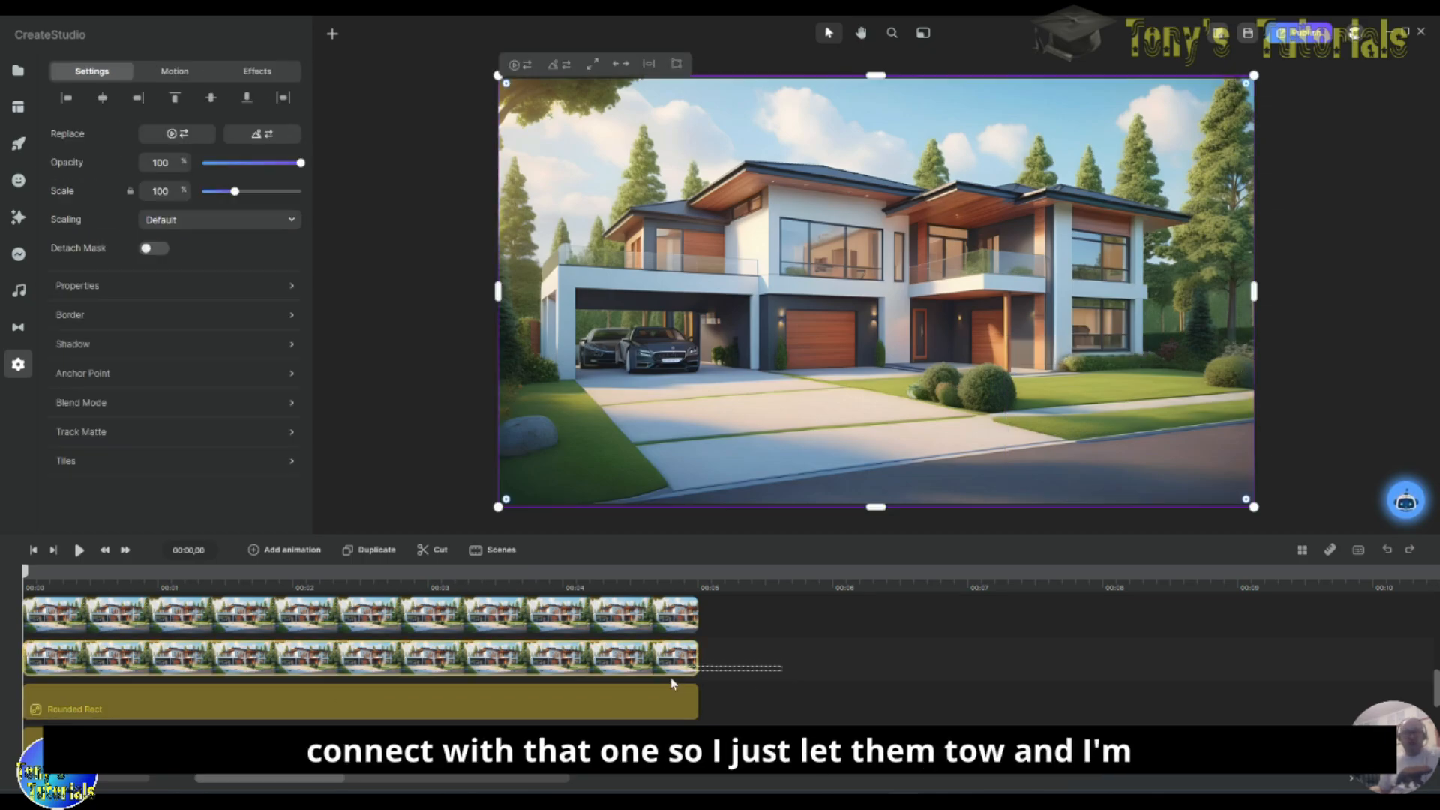
left_click(642, 694, "shift")
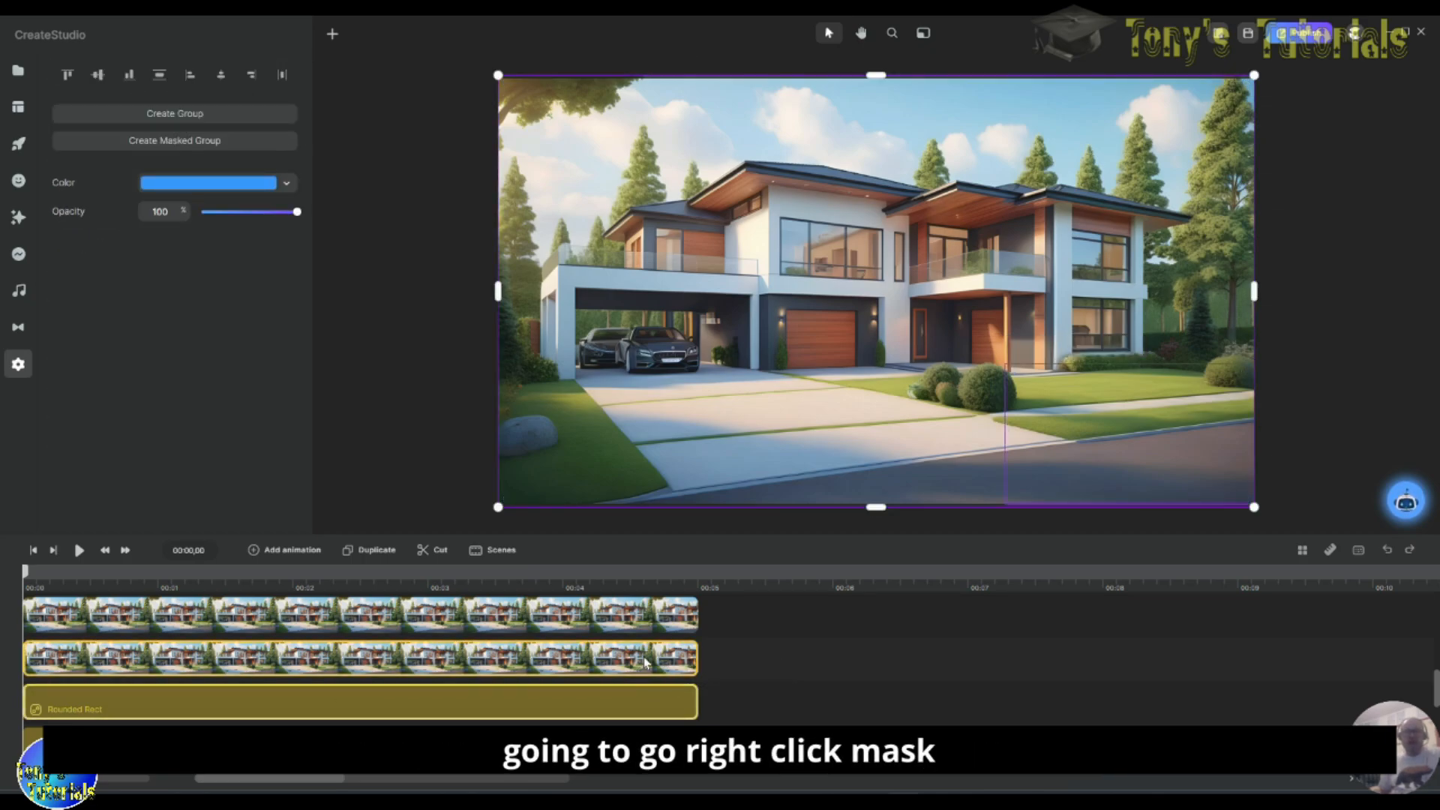
right_click(644, 662)
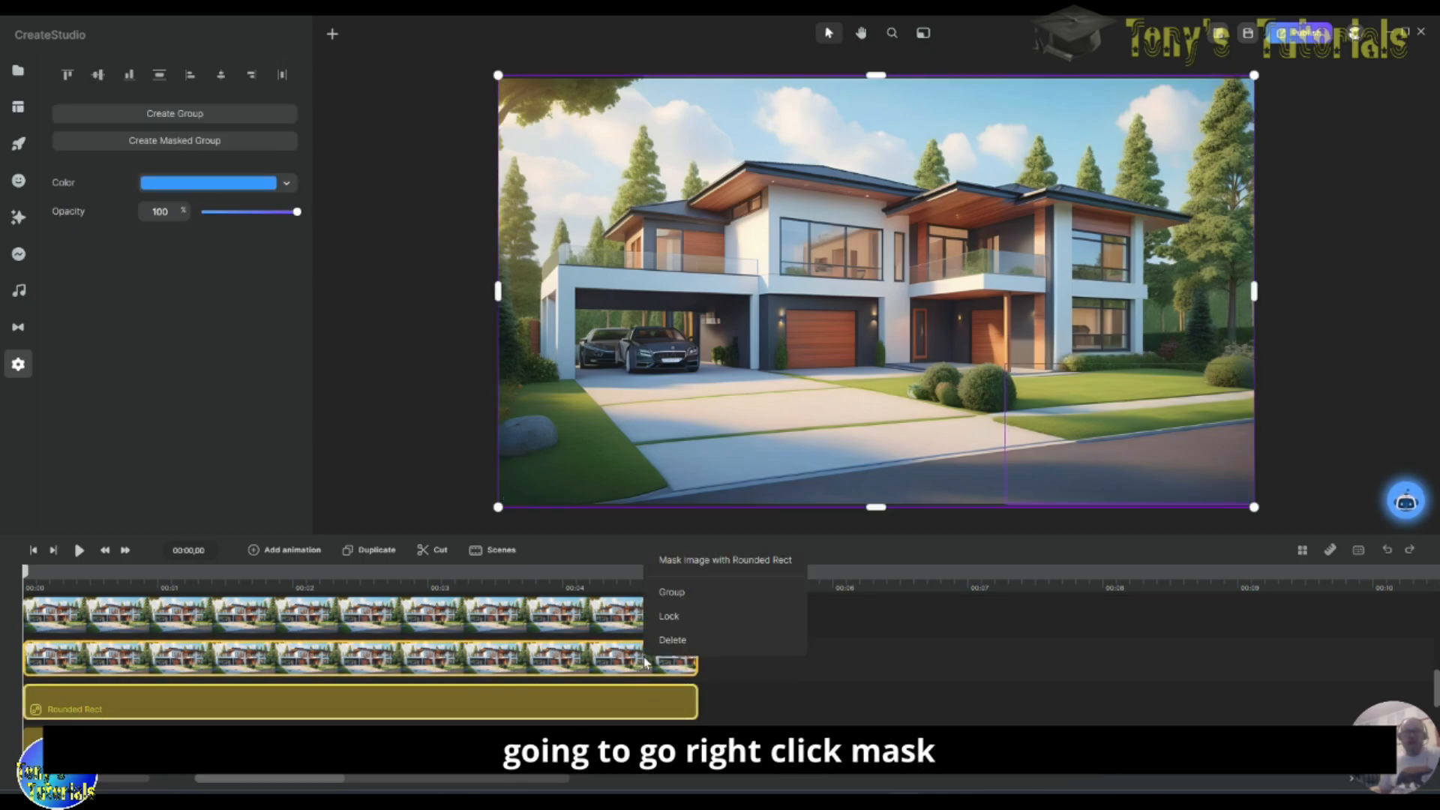
left_click(750, 568)
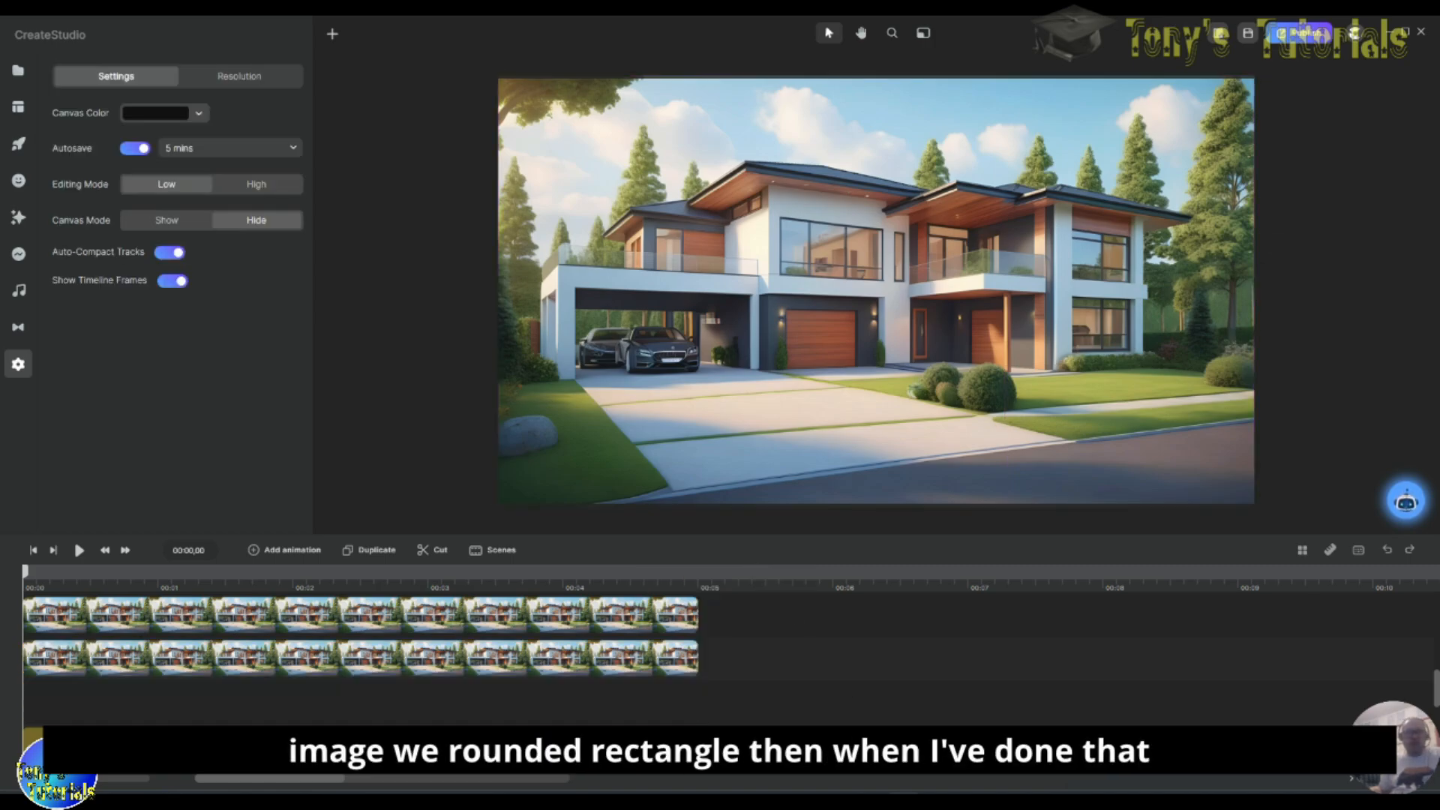
left_click(480, 662)
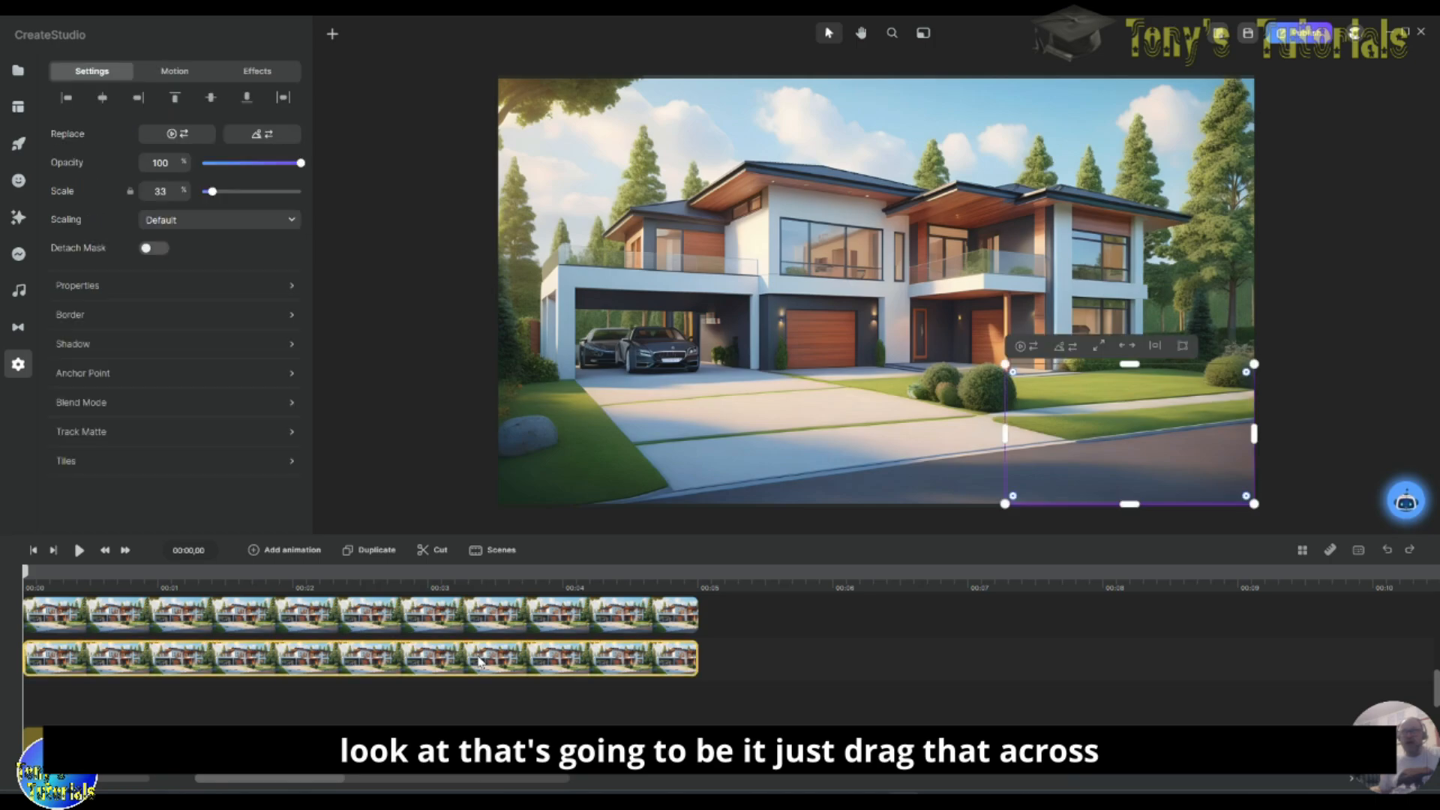
left_click_drag(534, 661, 1168, 659)
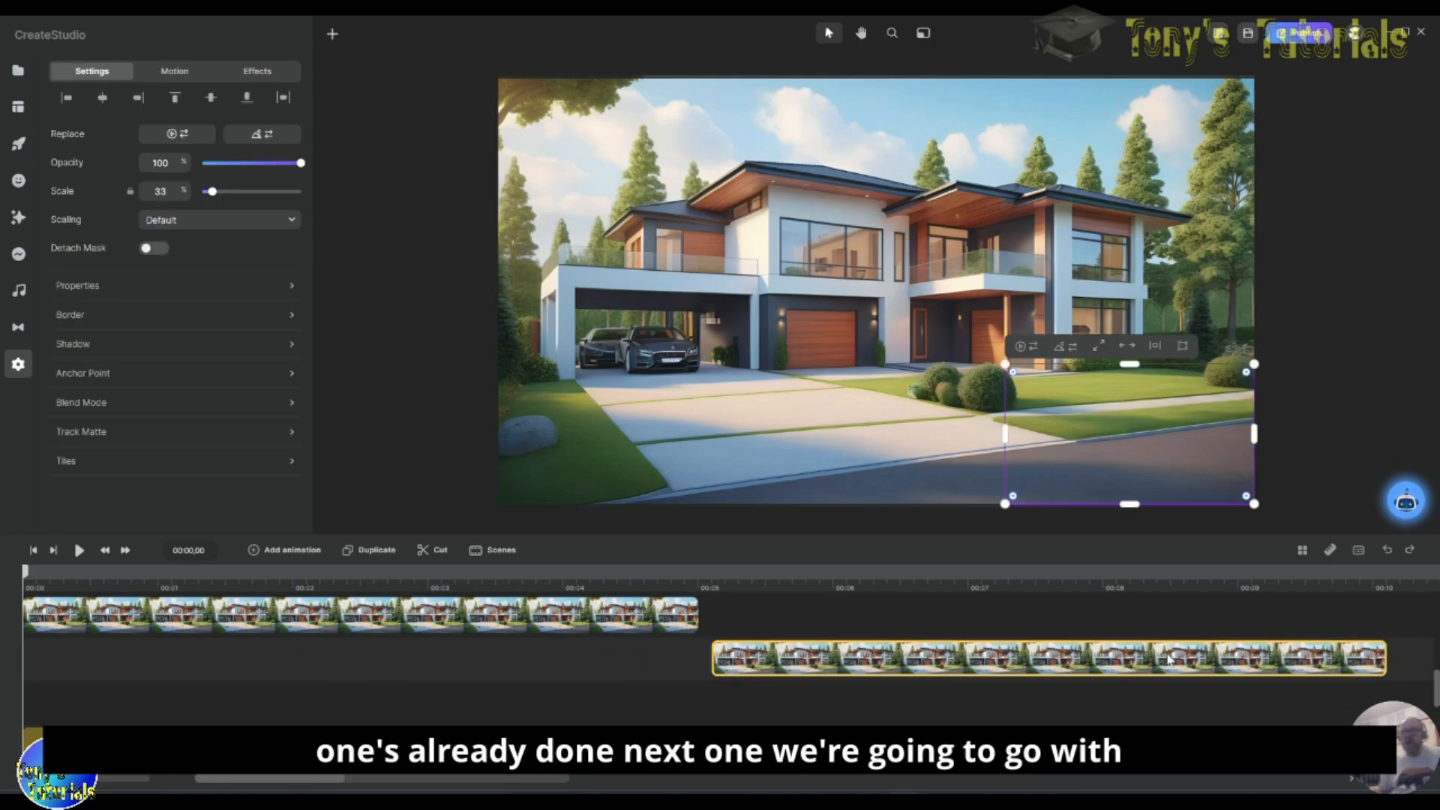
Step: Mask the next unmasked house image with the bottom-middle grid rectangle and move it to start just after 5 seconds, above the first masked clip
left_click(341, 742)
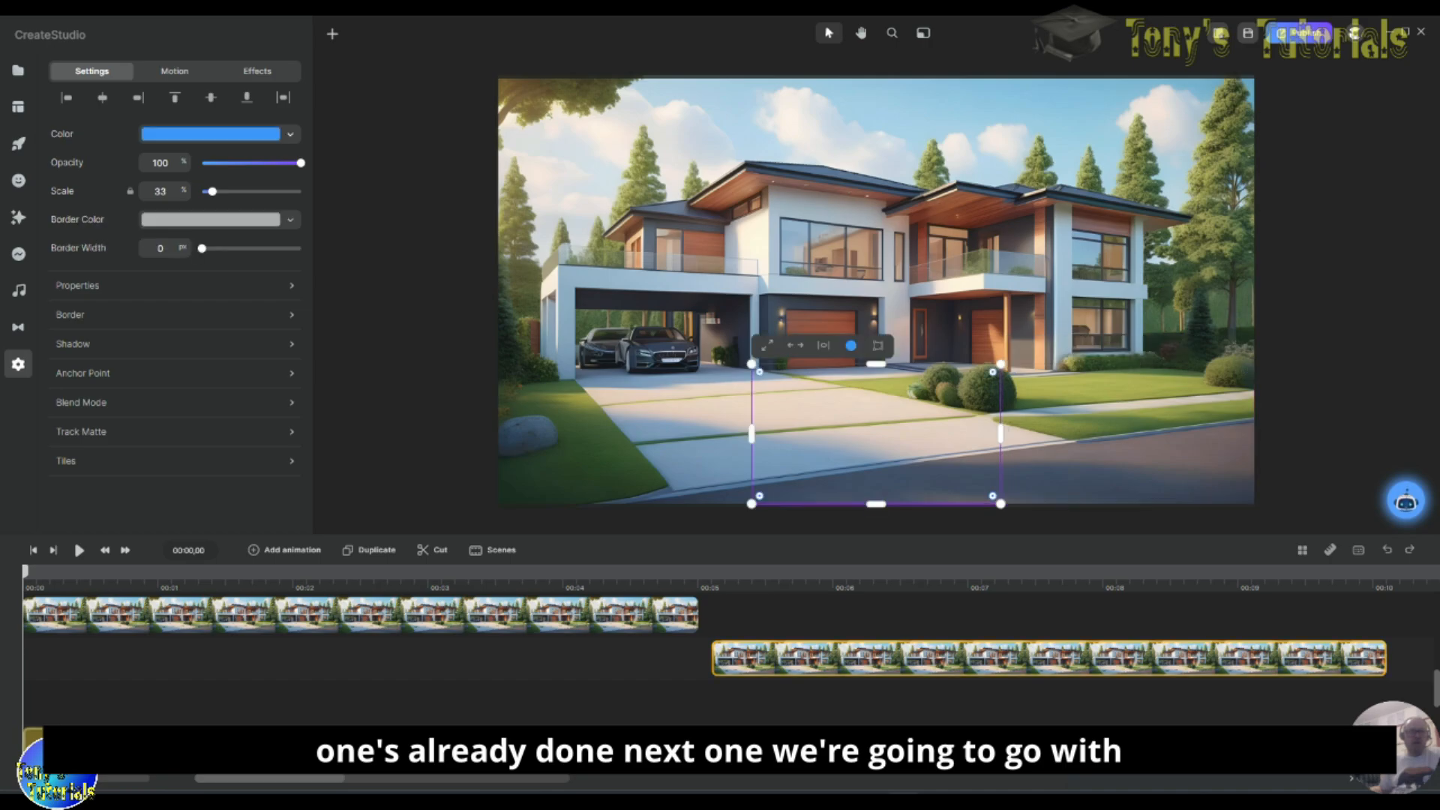
scroll(339, 706, "down", 1)
scroll(570, 675, "up", 1)
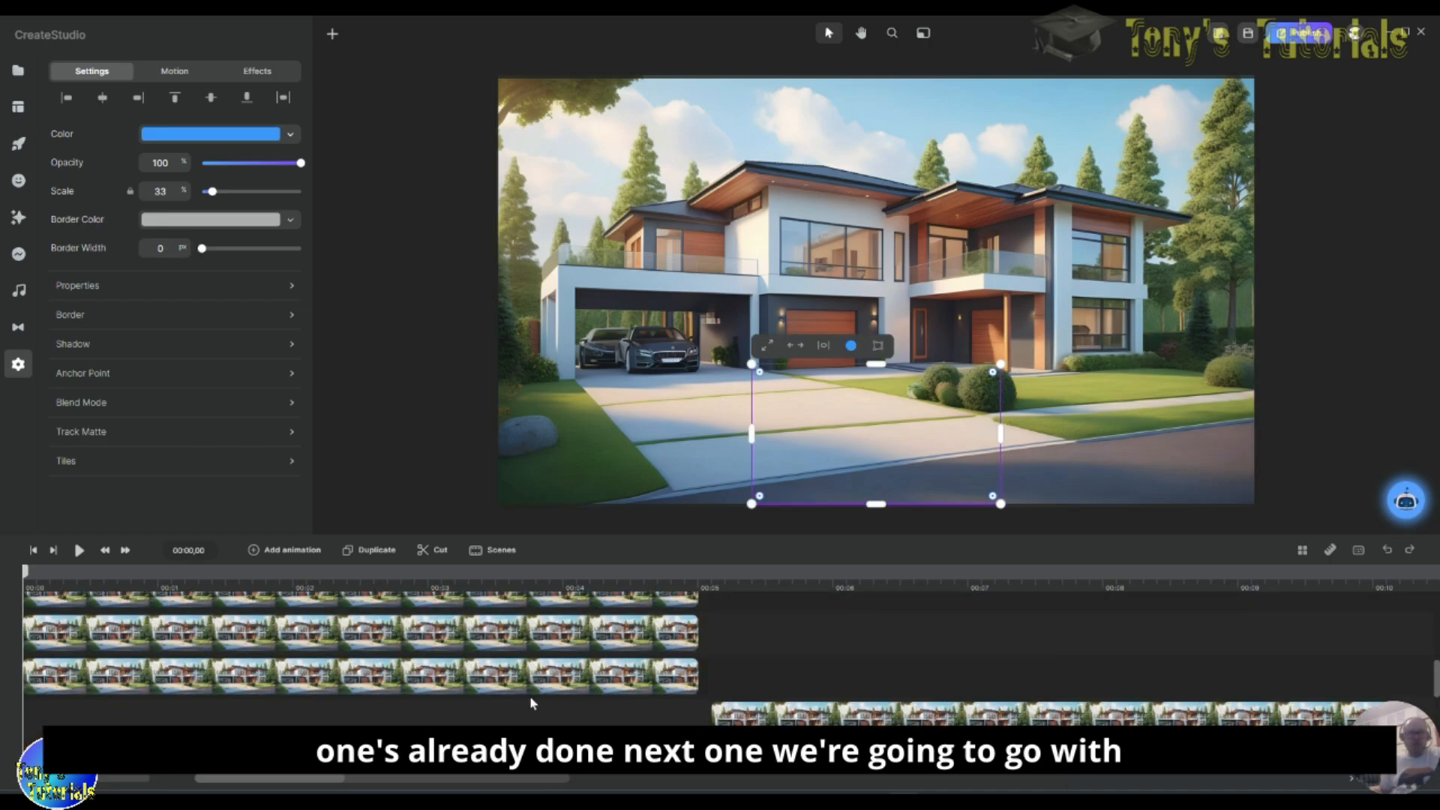
left_click(465, 681)
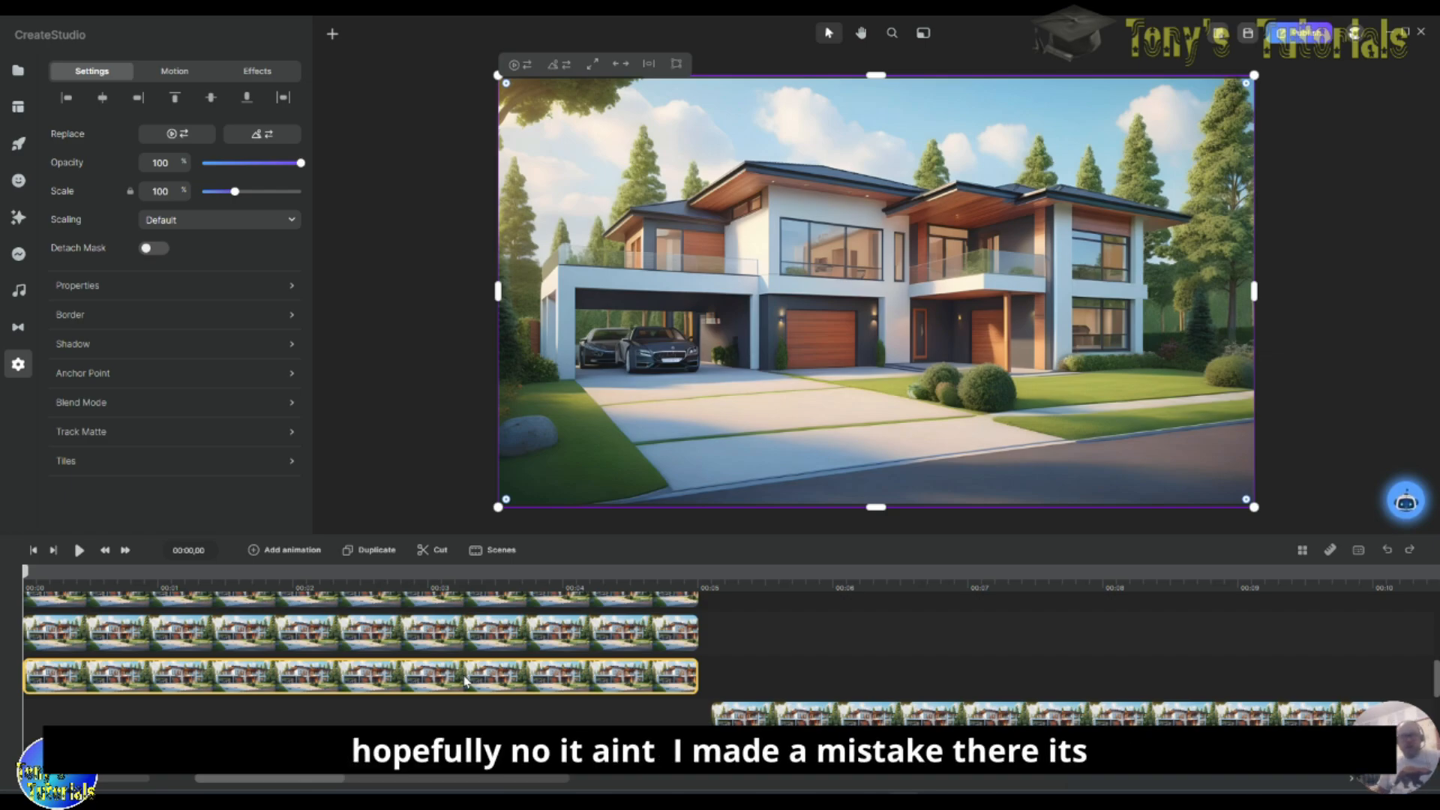
scroll(466, 681, "down", 2)
scroll(468, 682, "up", 3)
scroll(466, 682, "down", 3)
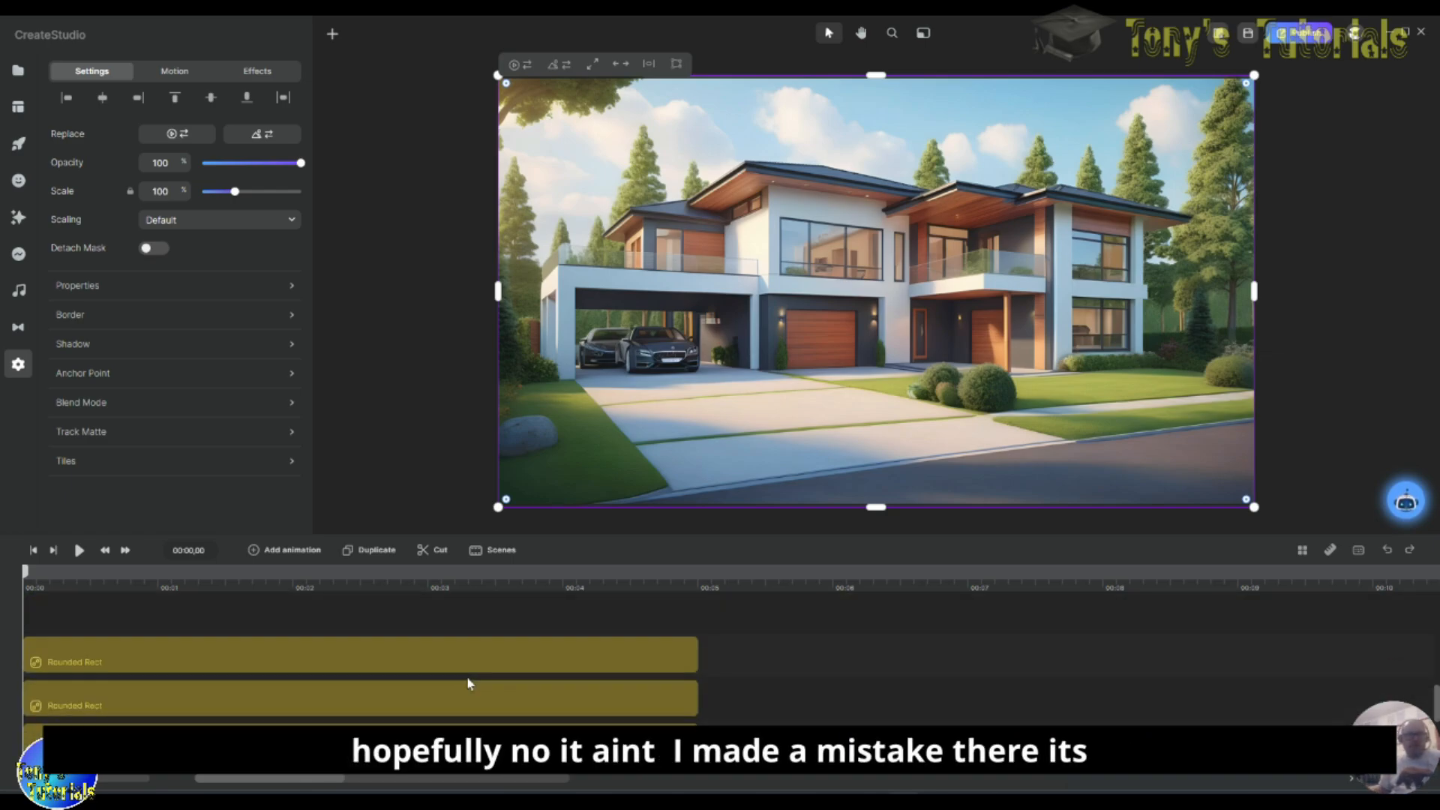
left_click(453, 659, "shift")
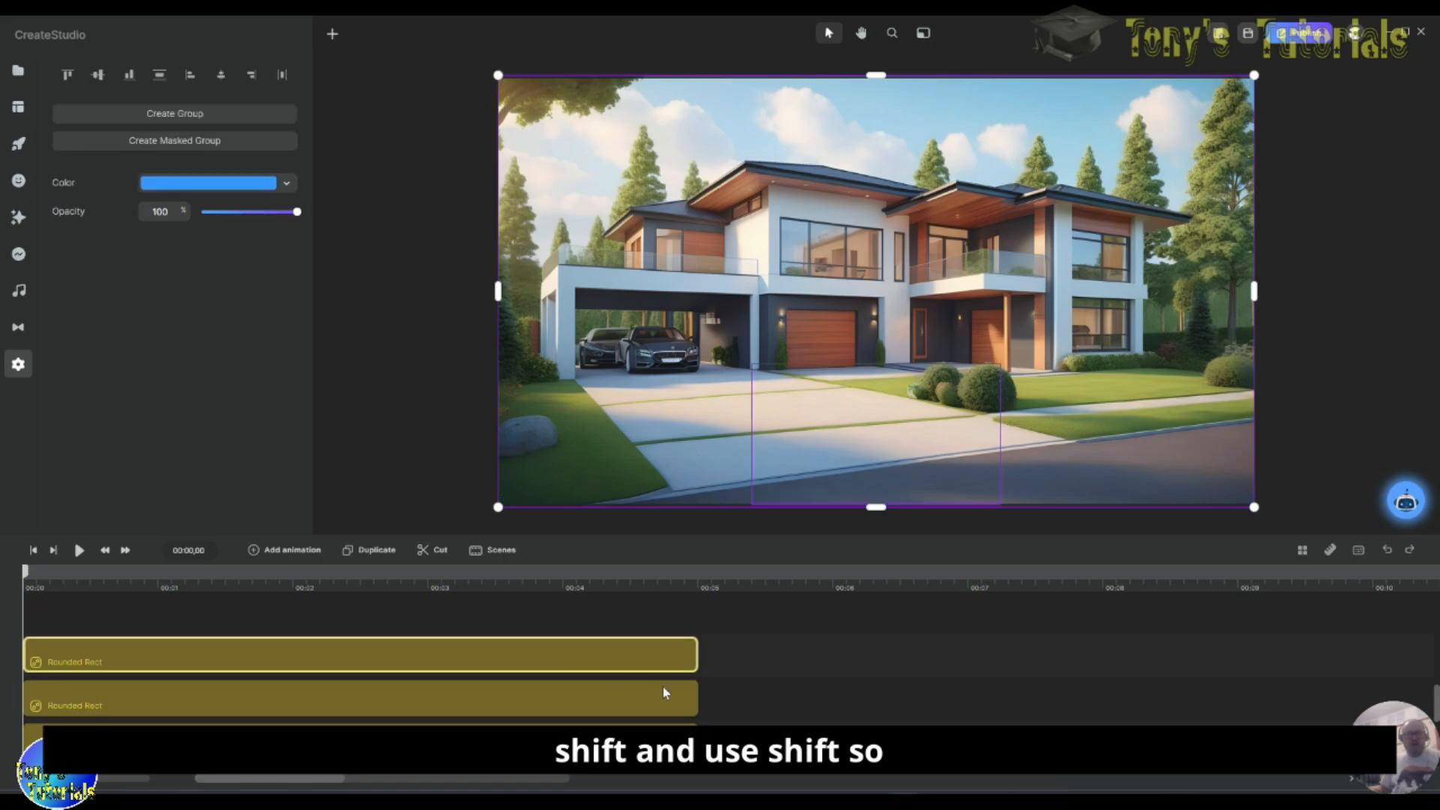
scroll(876, 722, "up", 3)
left_click(563, 683, "shift")
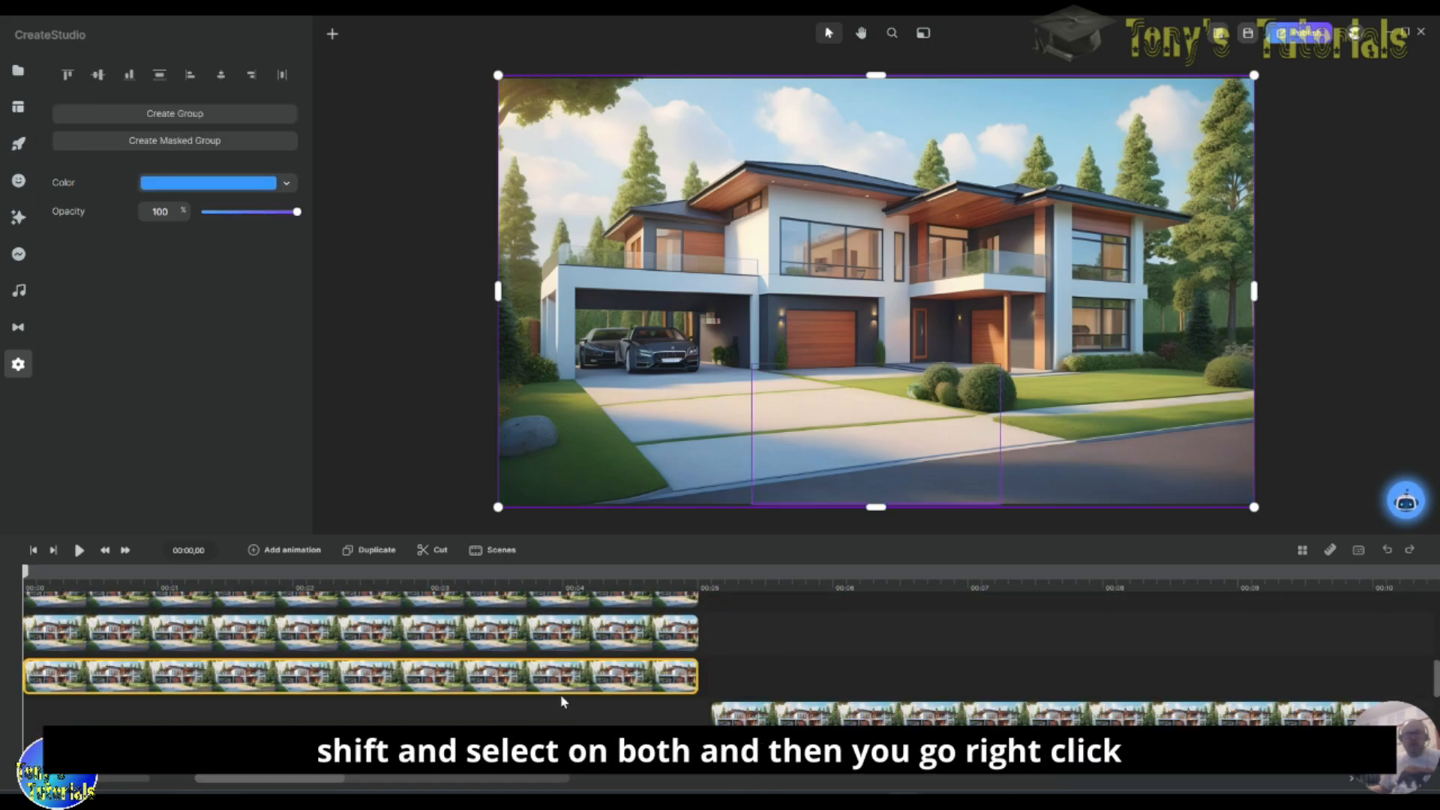
right_click(488, 683)
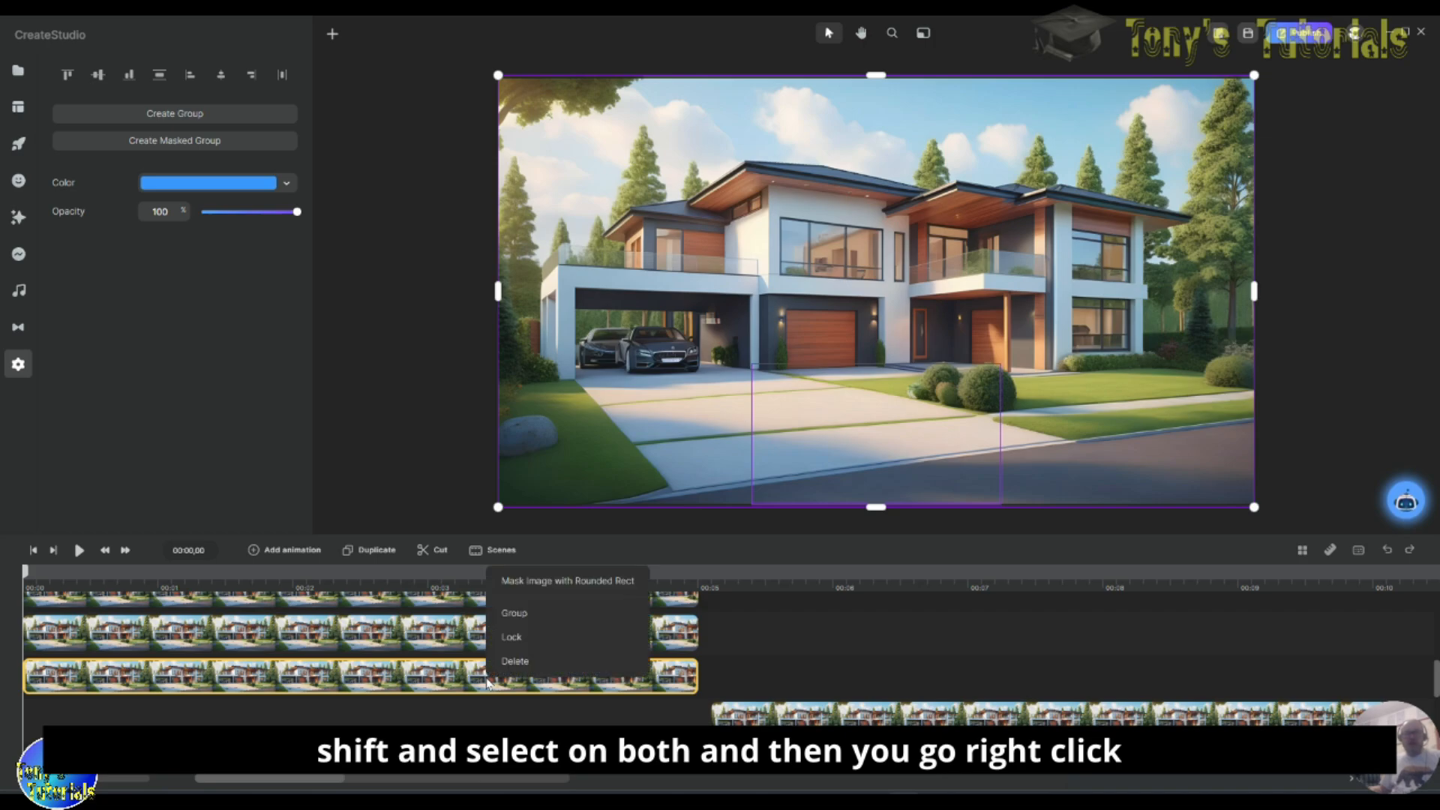
left_click(608, 592)
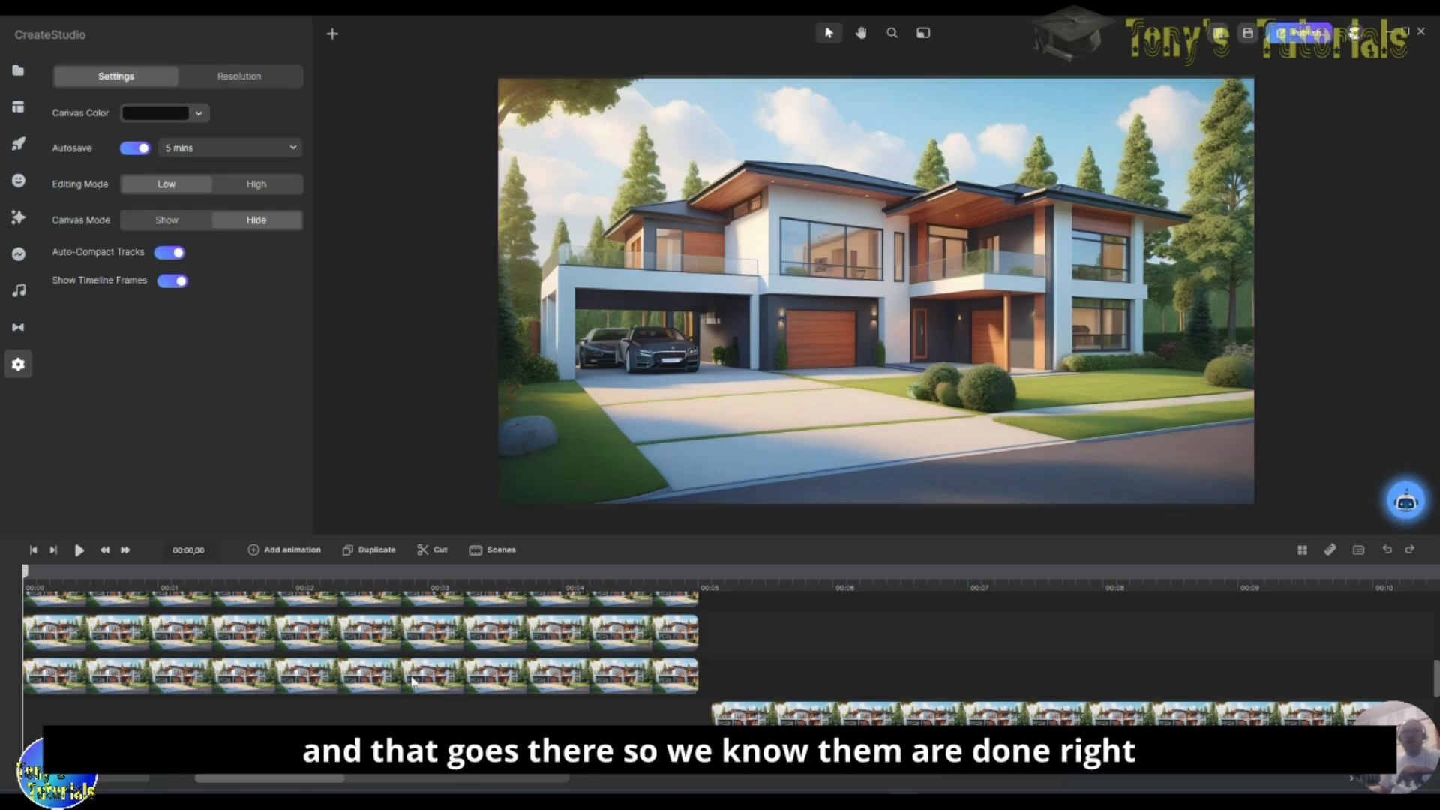
left_click_drag(412, 680, 1072, 689)
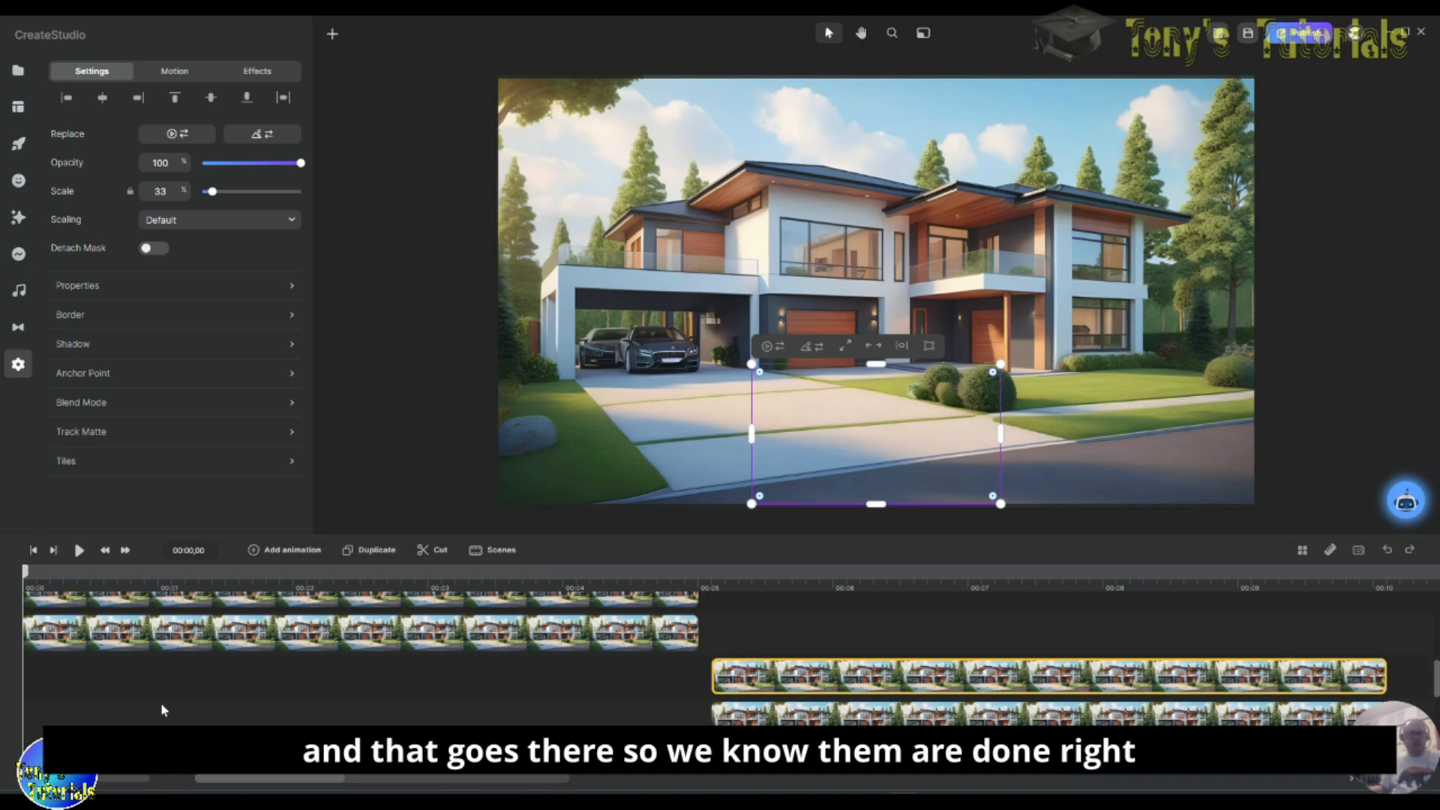
Step: Mask the next unmasked house image with the bottom-left grid rectangle and shift the masked clip to start just after 5 seconds
scroll(187, 711, "down", 3)
left_click(202, 706)
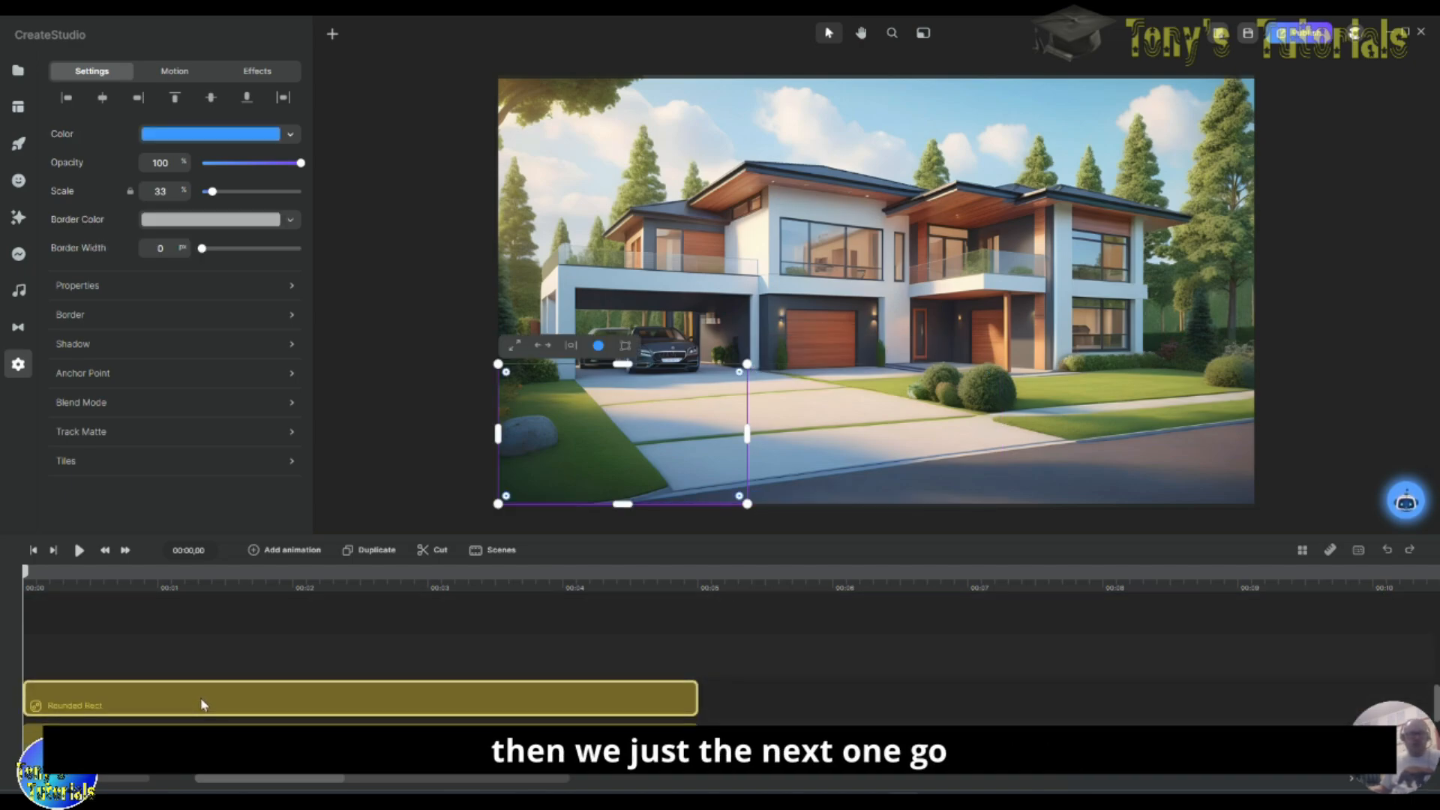
scroll(339, 624, "up", 3)
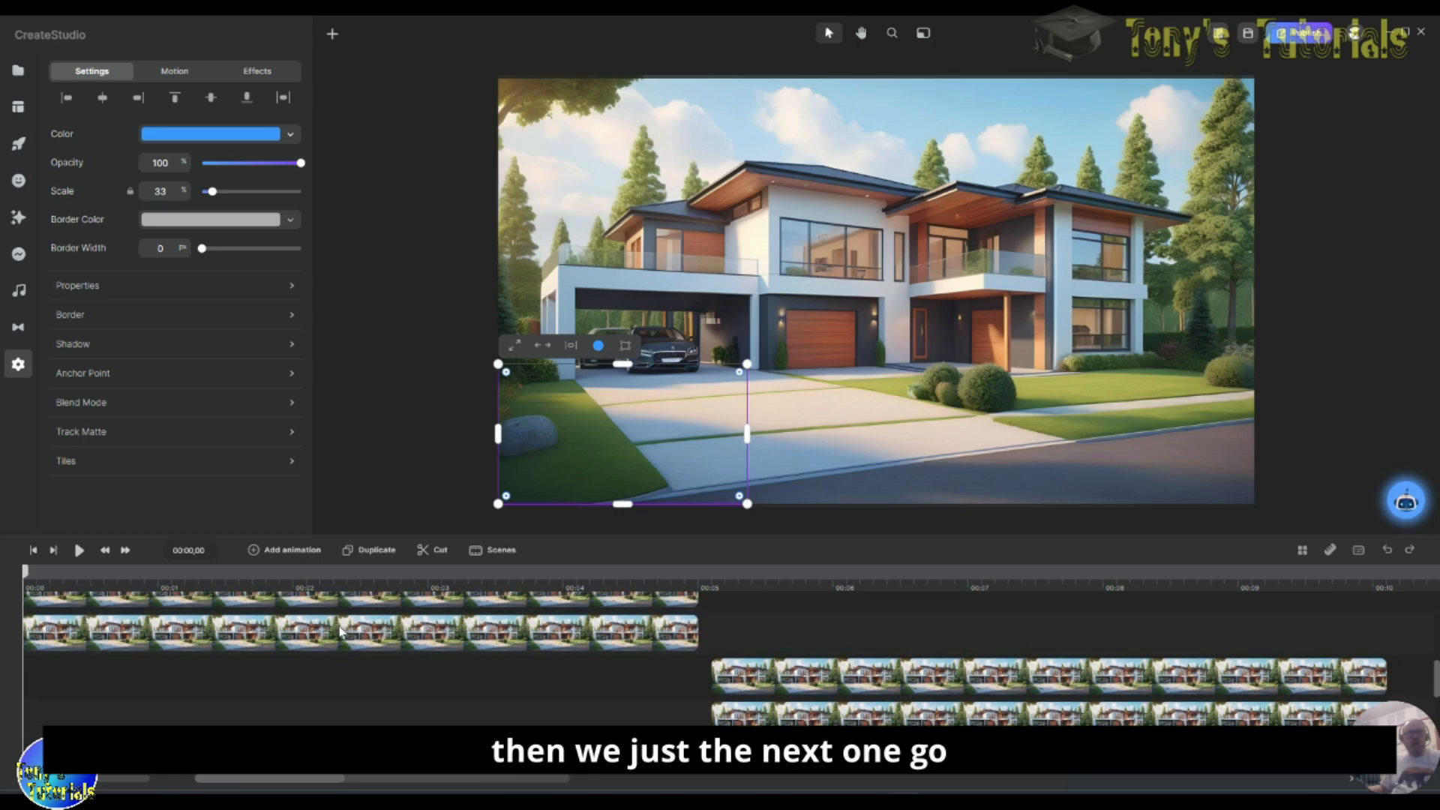
left_click(335, 645, "shift")
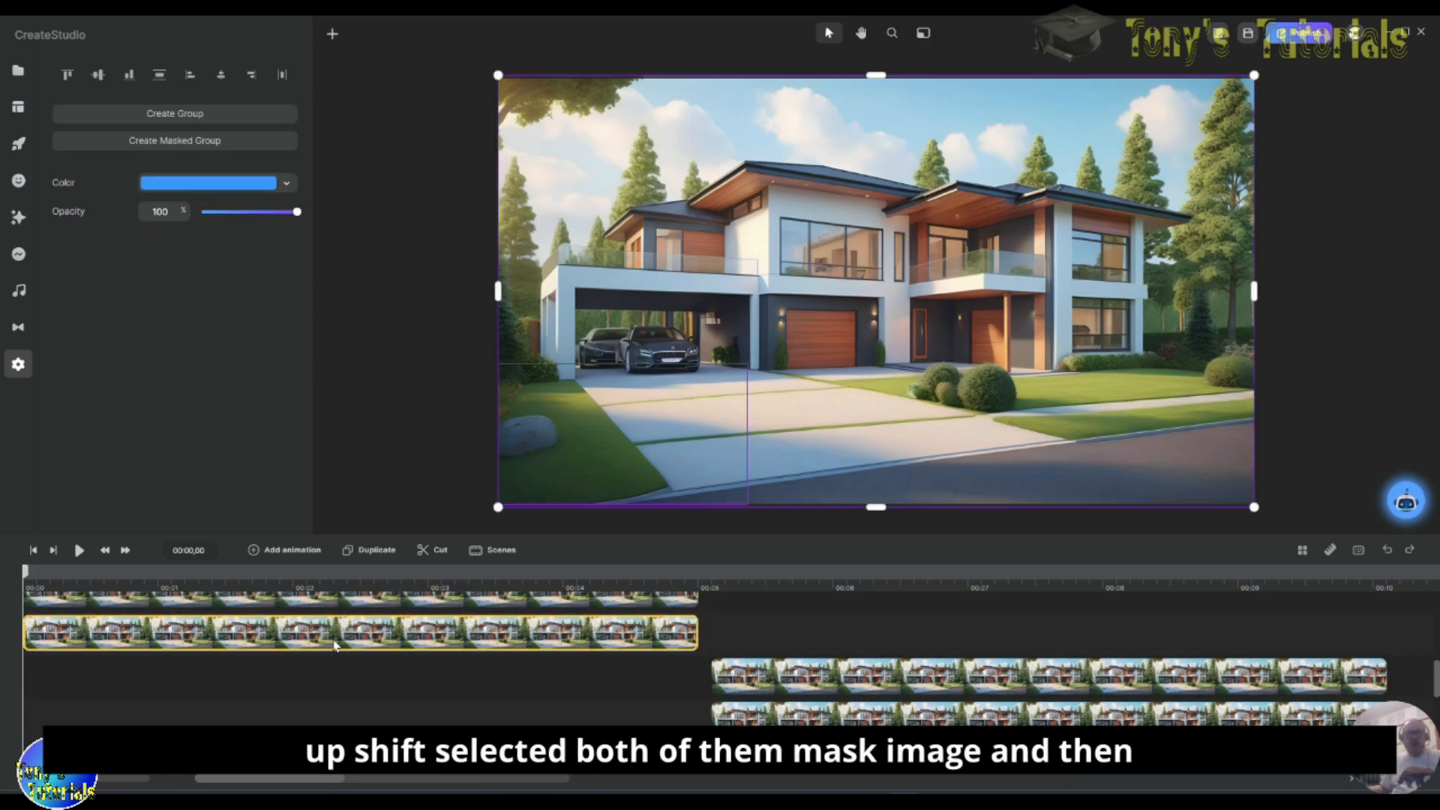
right_click(429, 647)
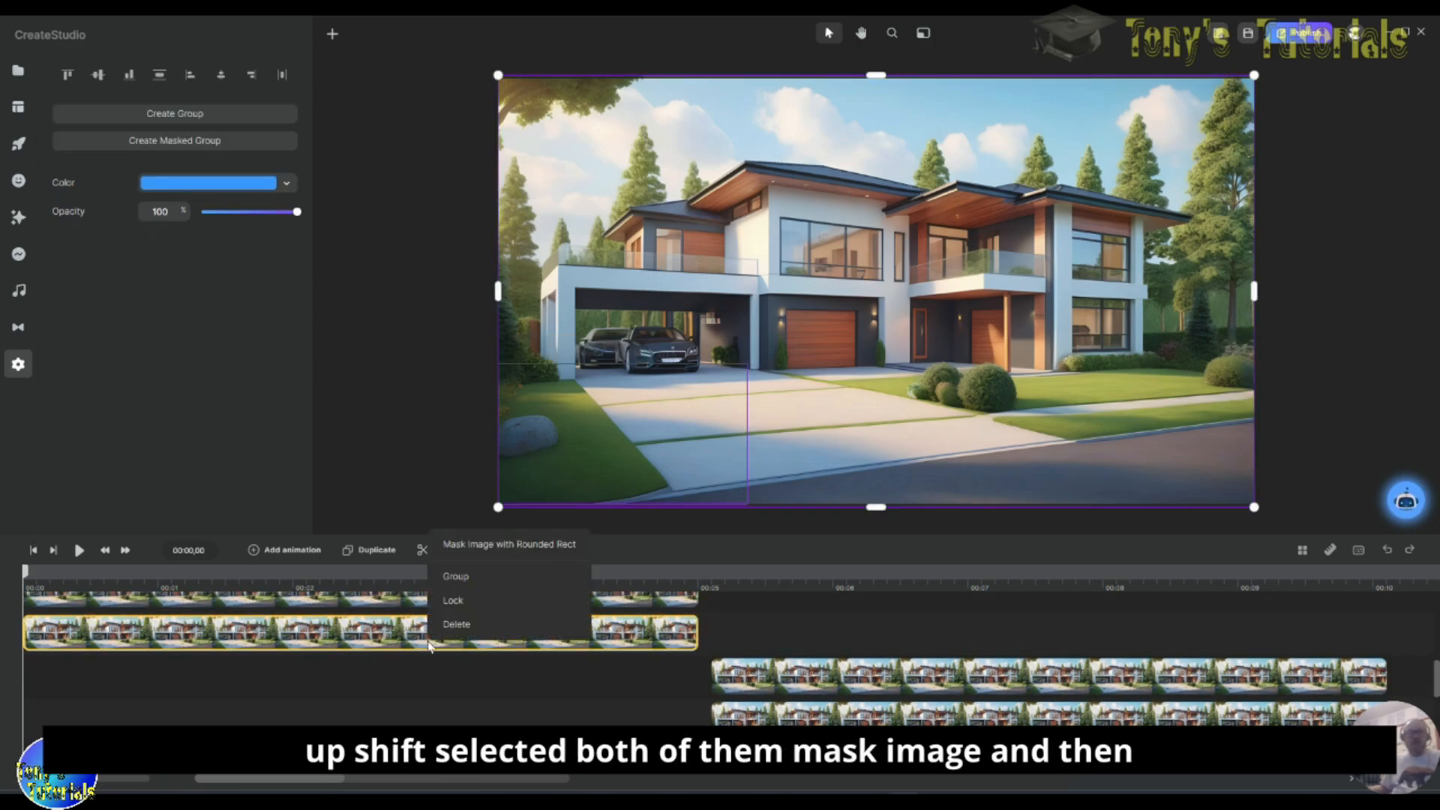
left_click(521, 547)
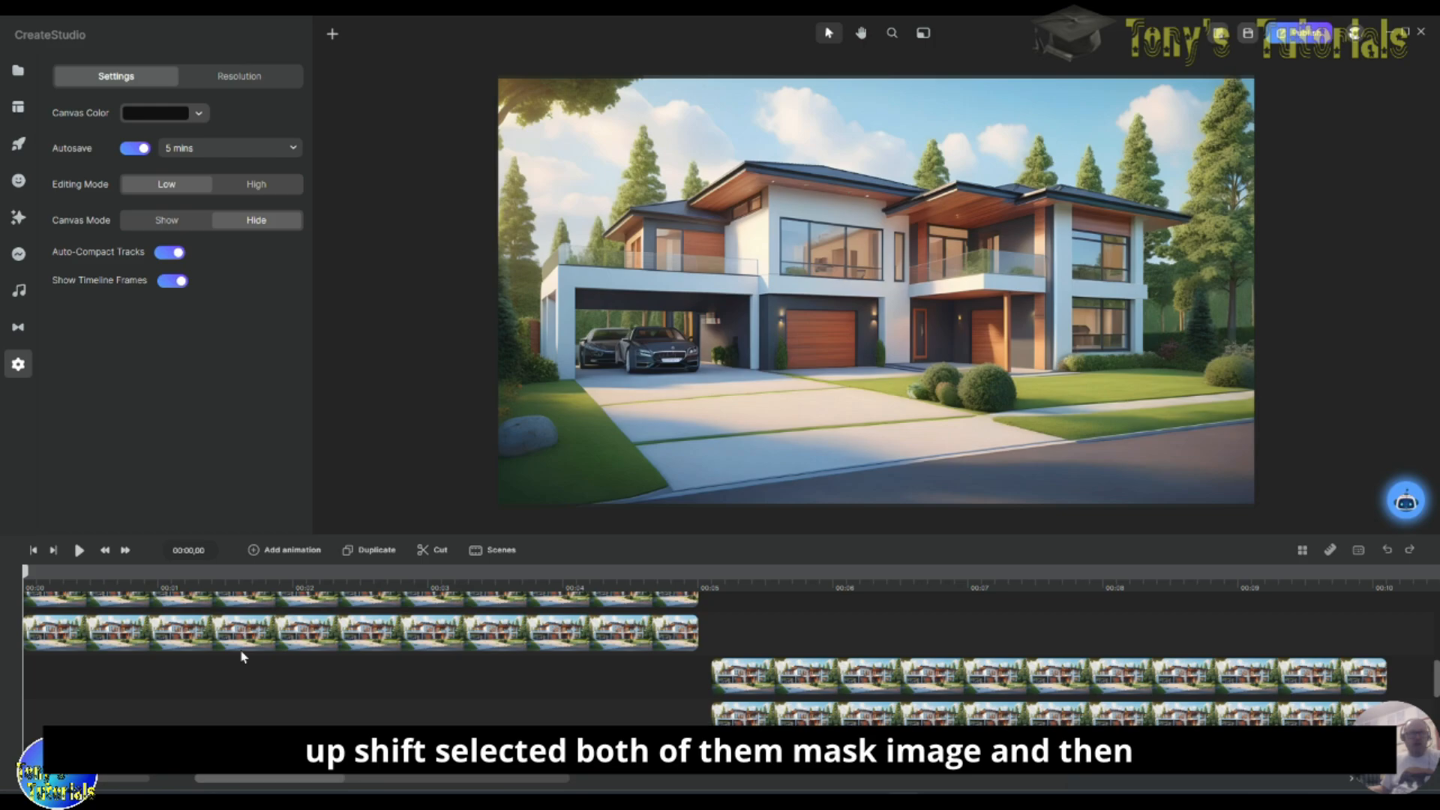
left_click_drag(255, 639, 948, 649)
Step: Mask the next unmasked house image with the middle-right grid rectangle and align it with the masked clips starting just after 5 seconds
scroll(947, 652, "down", 3)
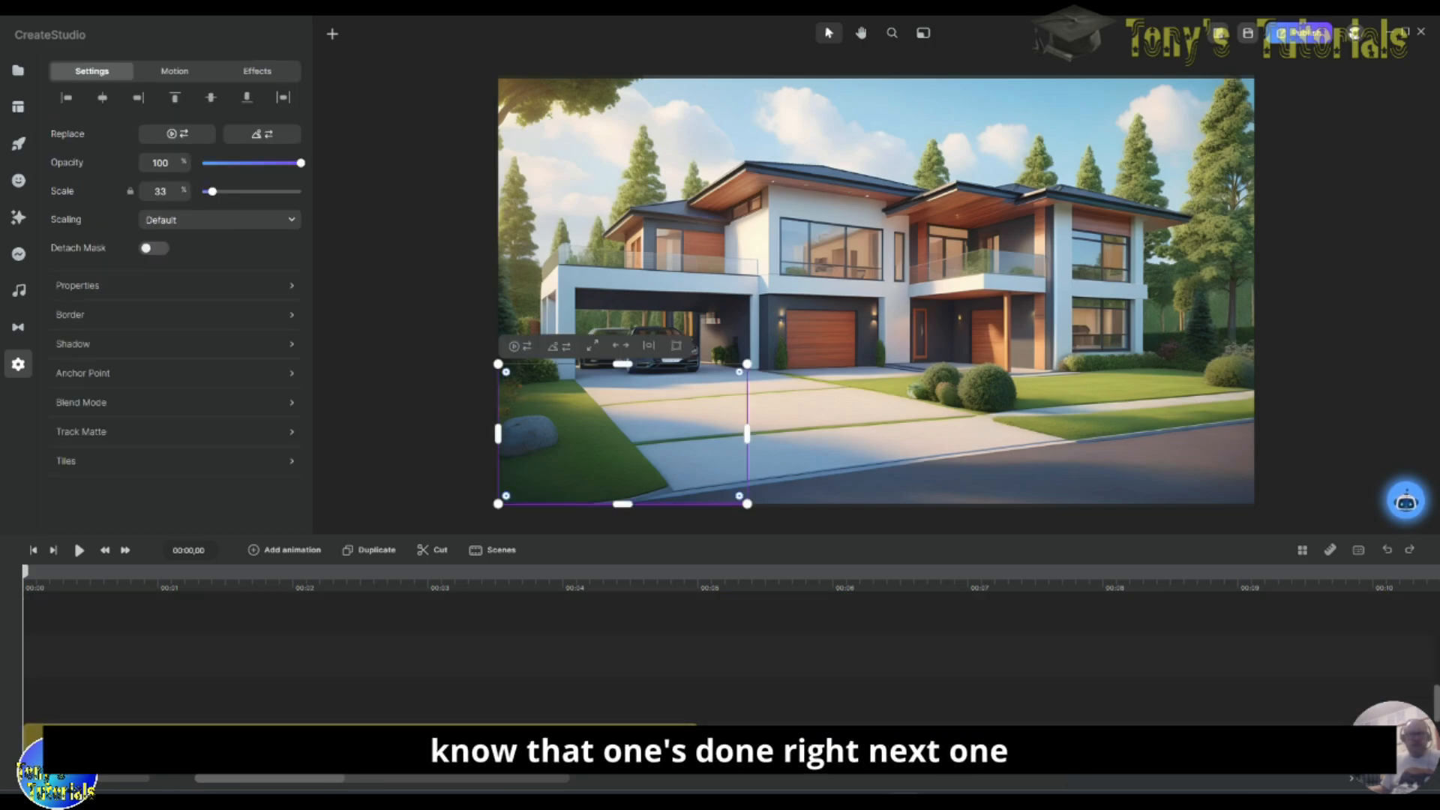
scroll(375, 655, "down", 2)
left_click(375, 655)
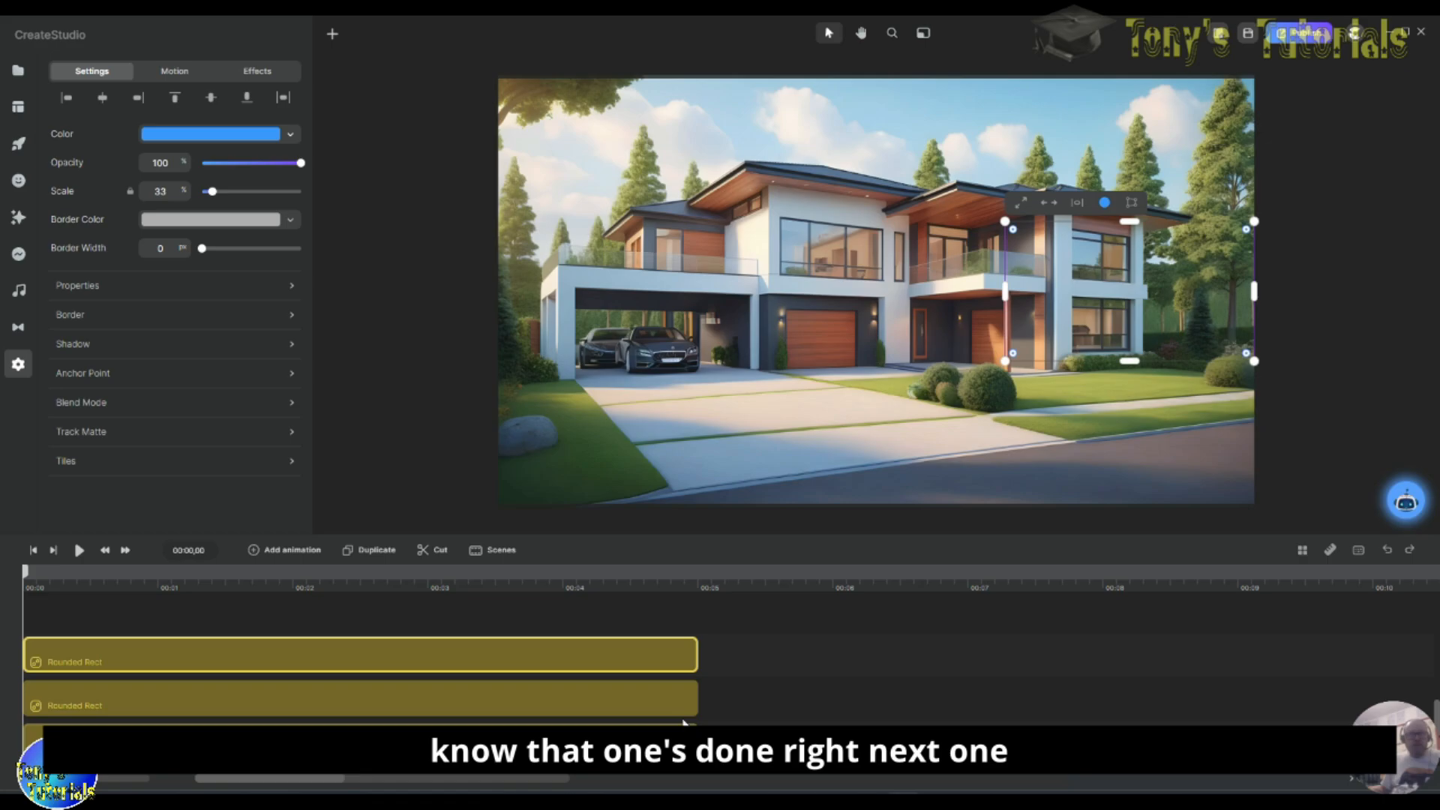
scroll(668, 709, "up", 2)
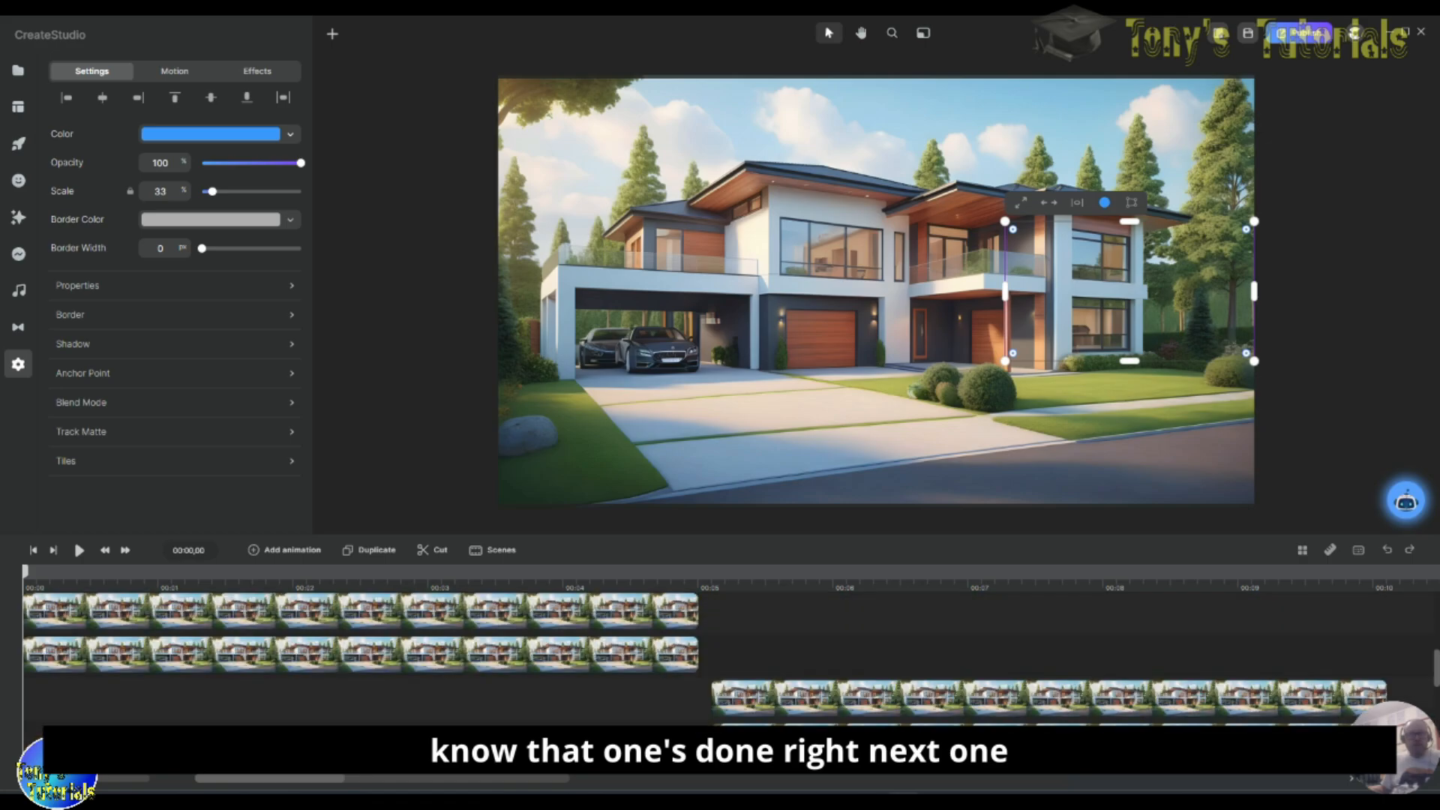
left_click(511, 668, "shift")
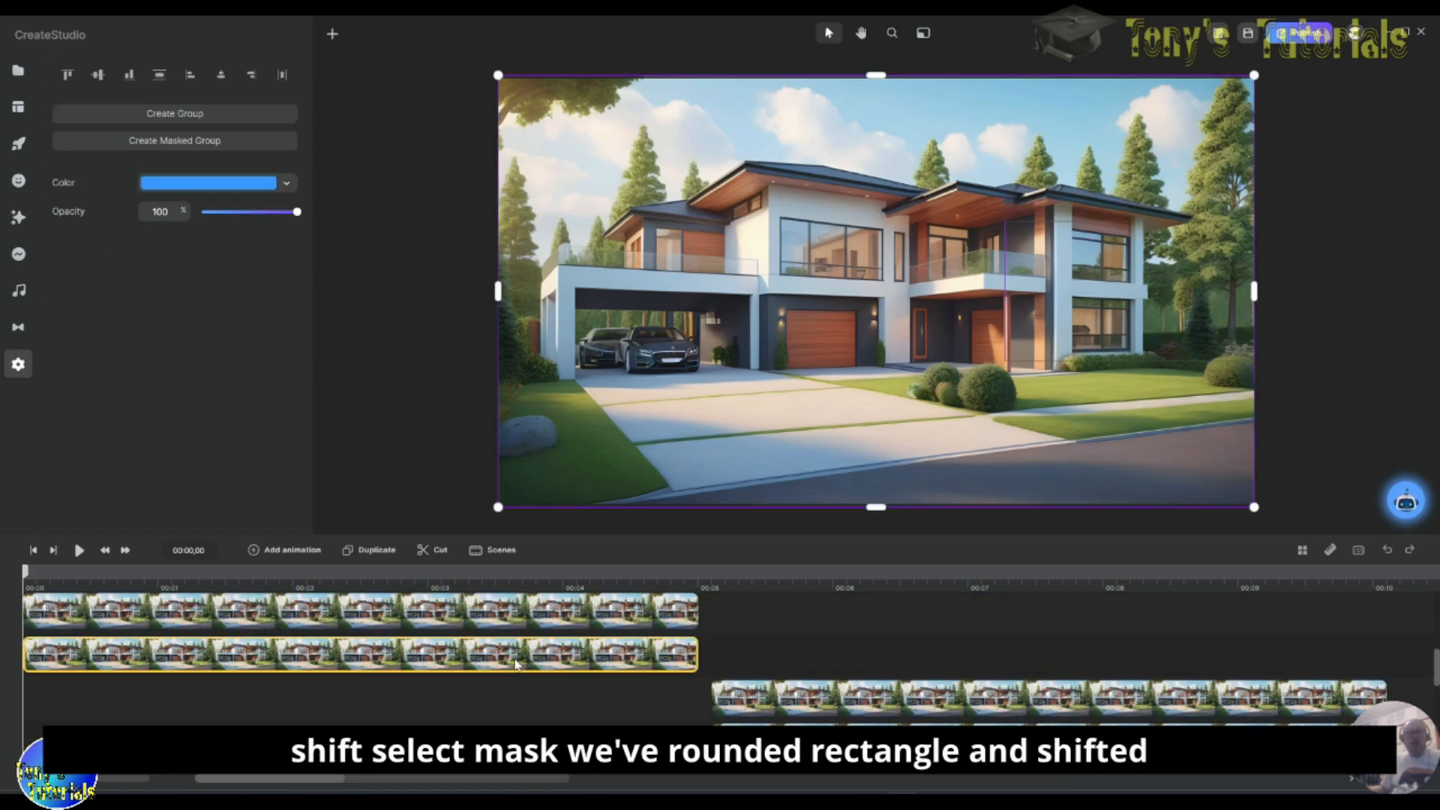
right_click(515, 663)
left_click(612, 576)
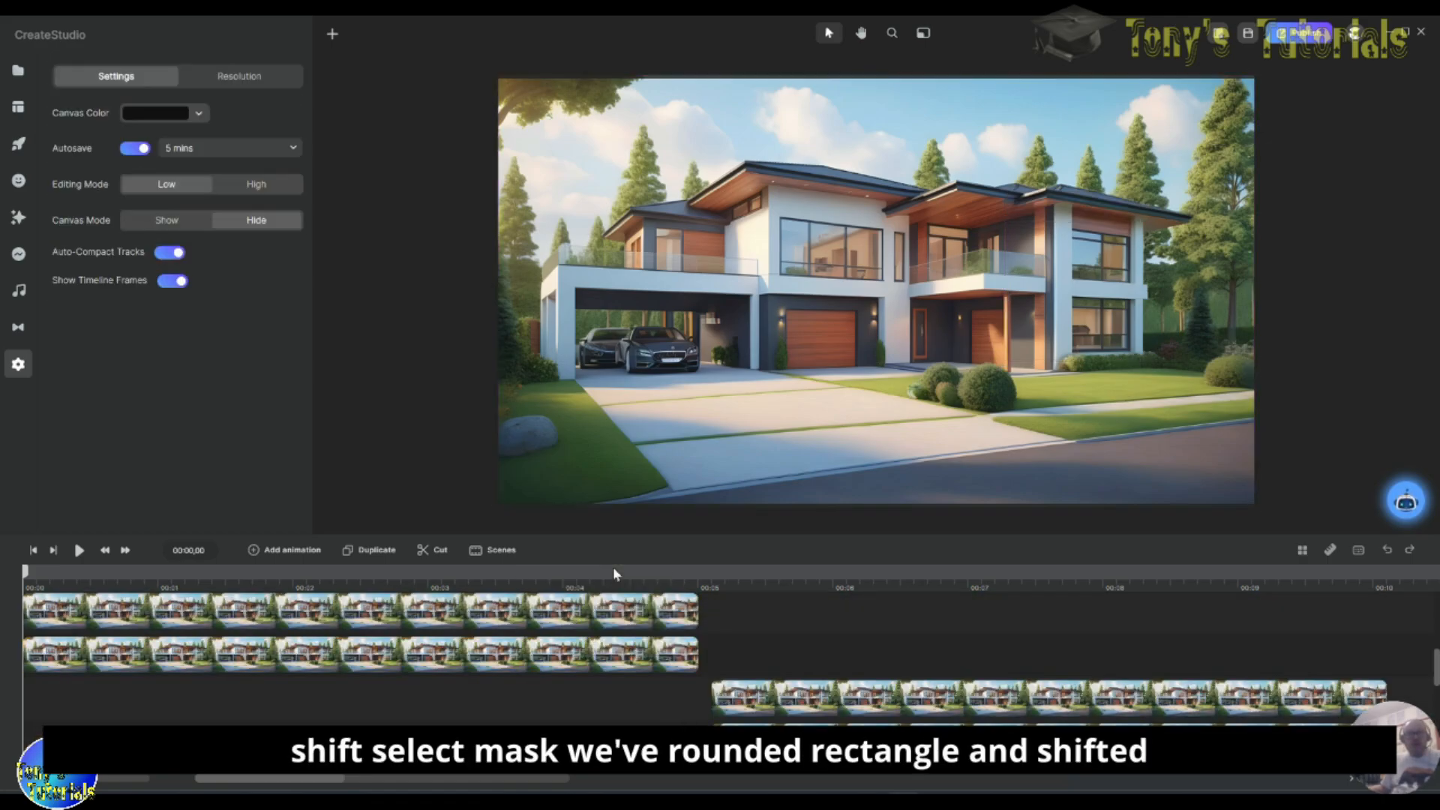
left_click_drag(347, 659, 923, 654)
Step: Mask the next unmasked house image with the centre grid rectangle and move the masked clip to start just after 5 seconds
scroll(495, 712, "down", 2)
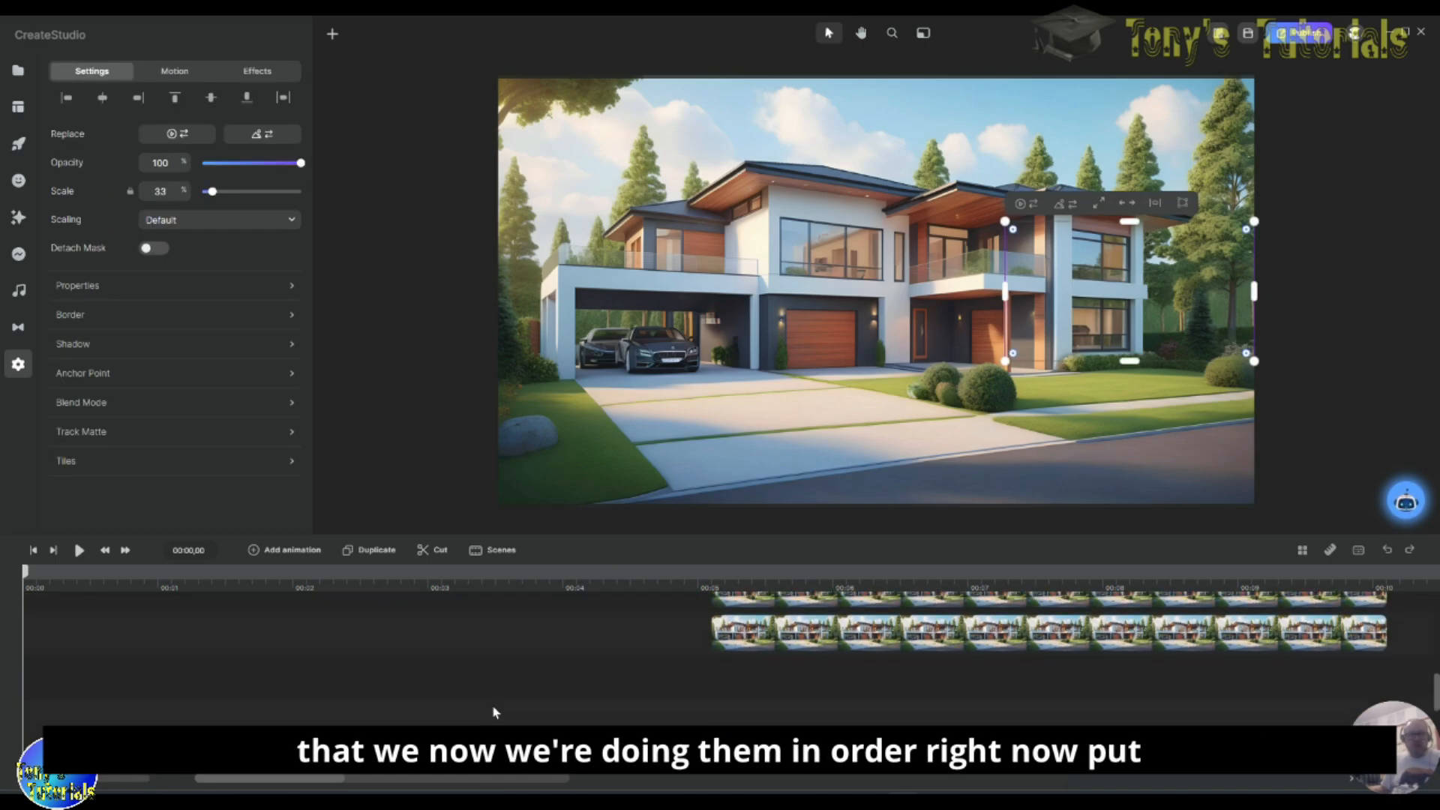
scroll(495, 711, "down", 2)
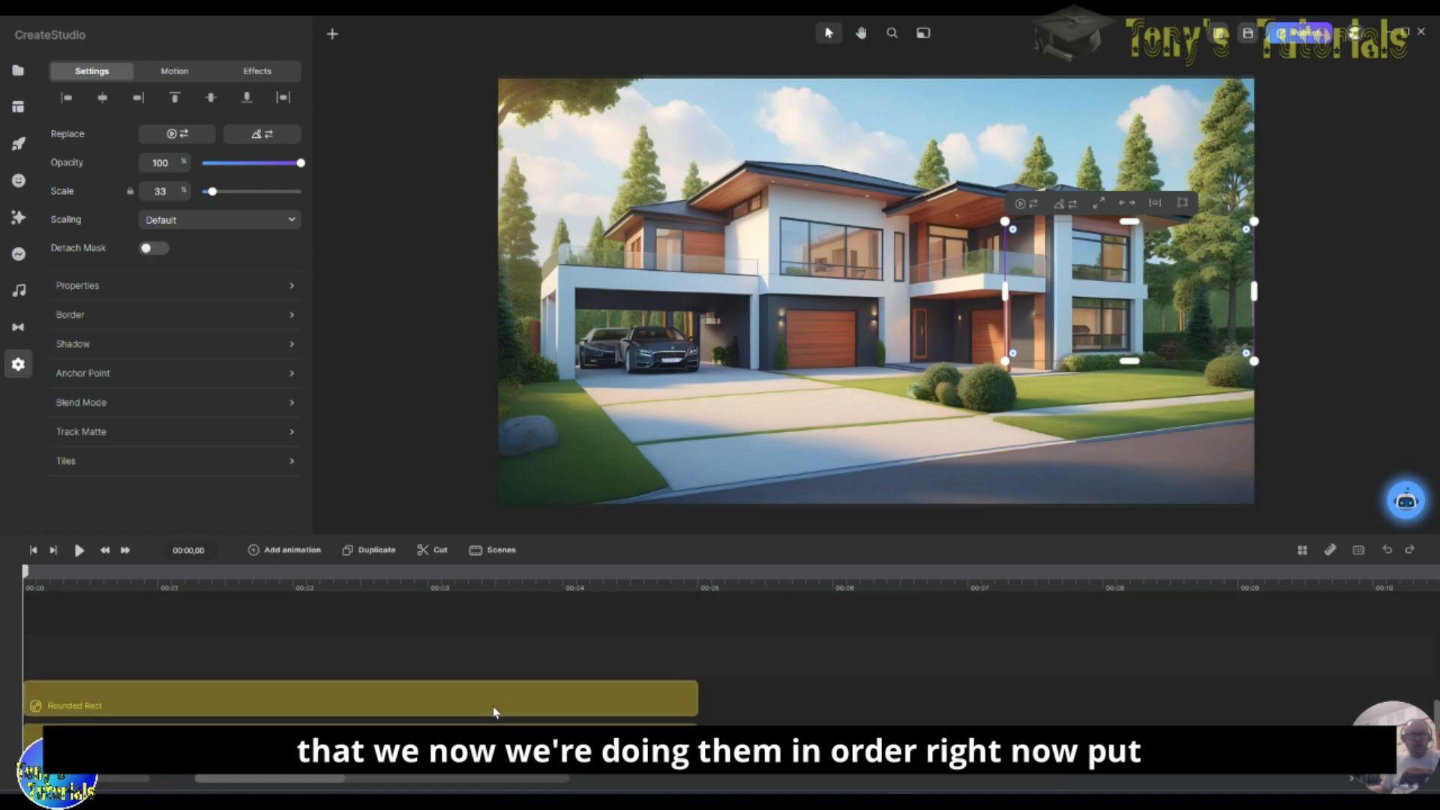
left_click(433, 705)
scroll(437, 705, "up", 3)
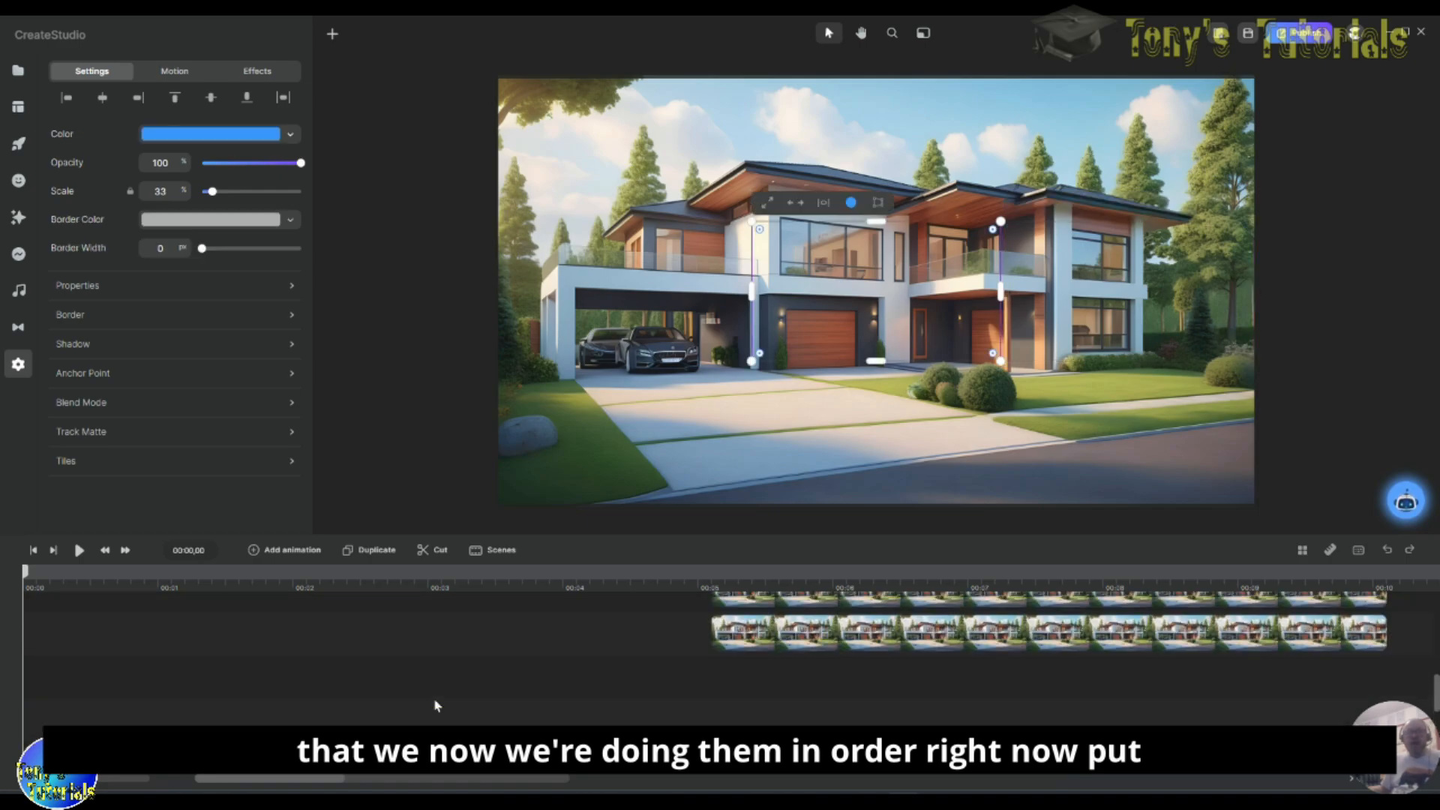
scroll(435, 705, "up", 3)
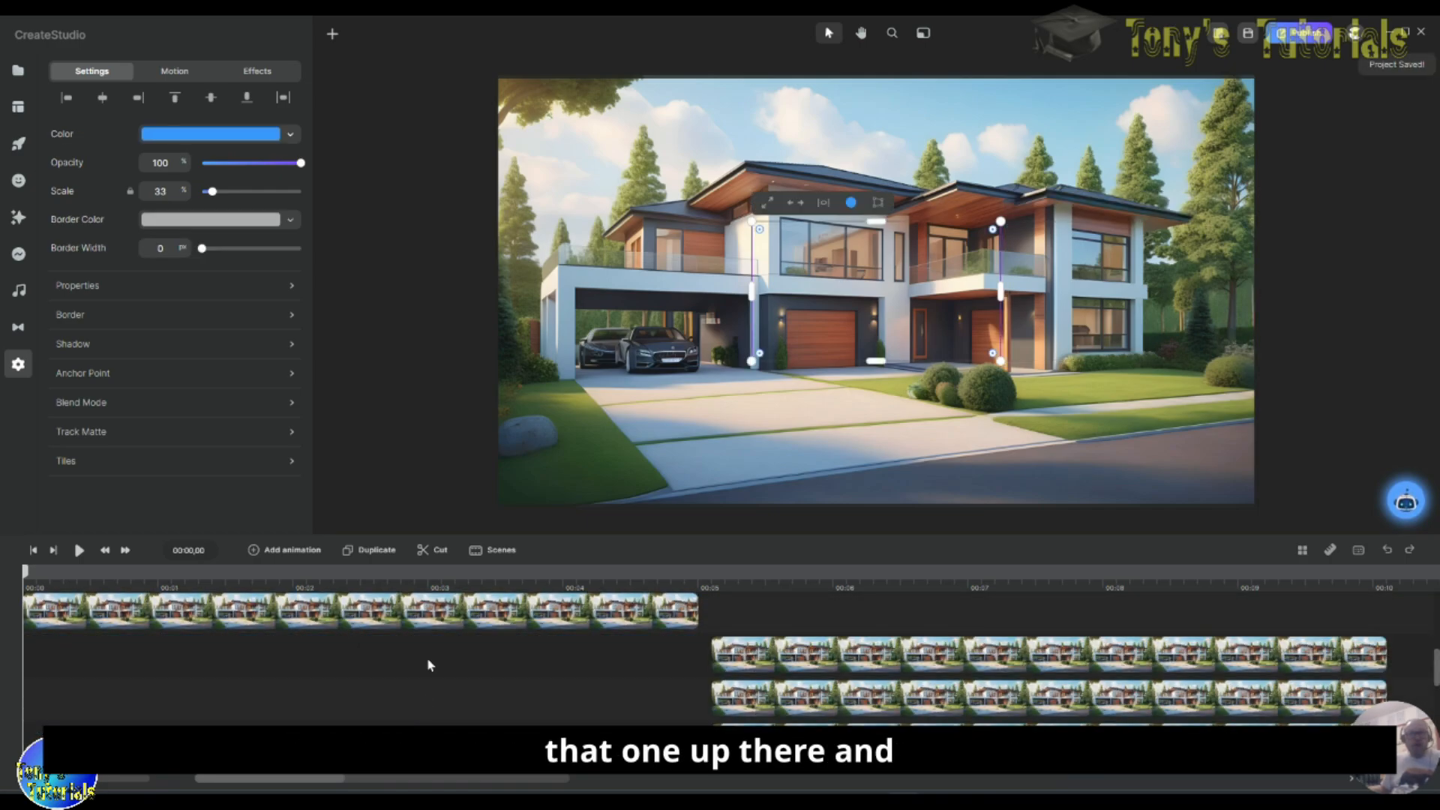
left_click(428, 615)
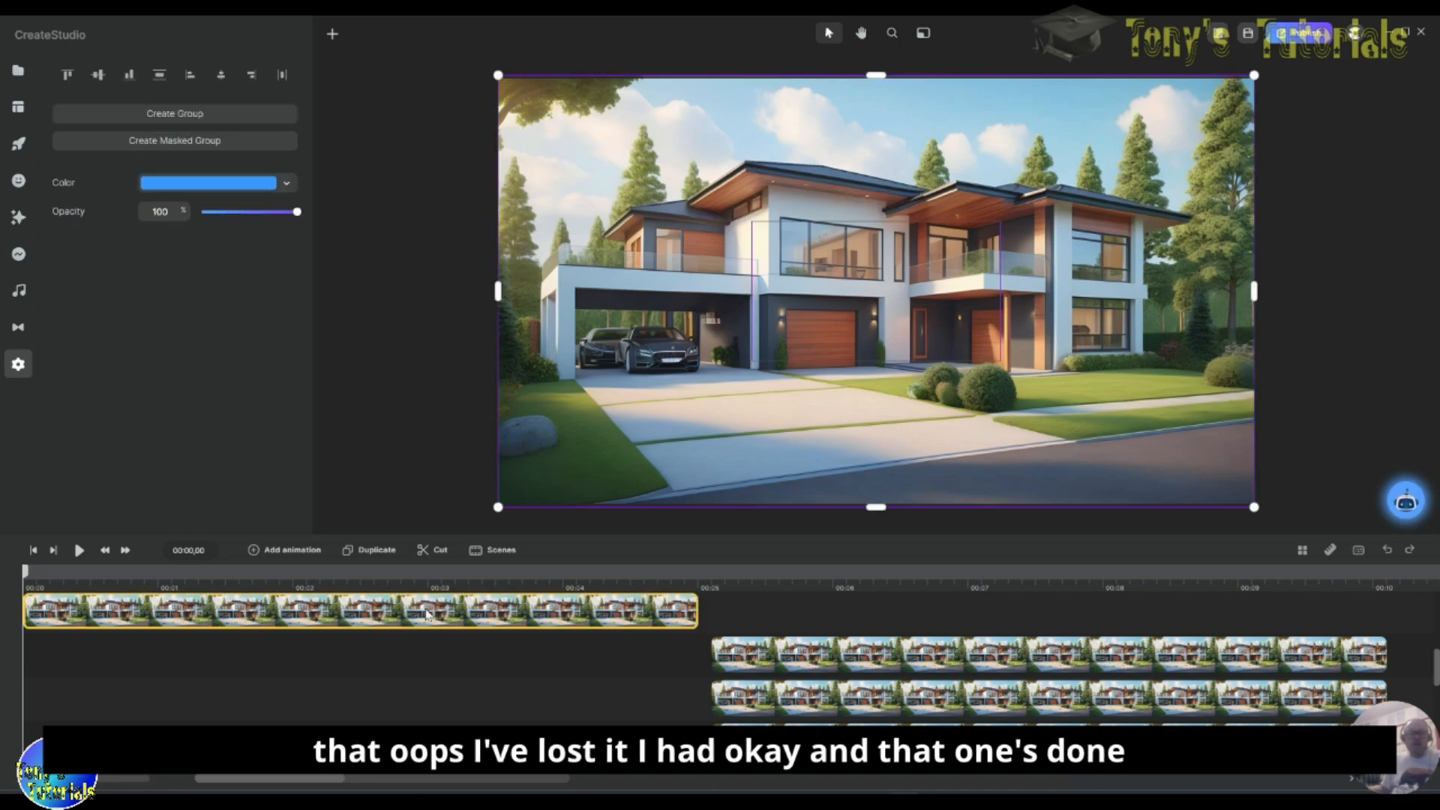
scroll(429, 632, "down", 3)
scroll(429, 633, "up", 3)
right_click(431, 624)
left_click(515, 530)
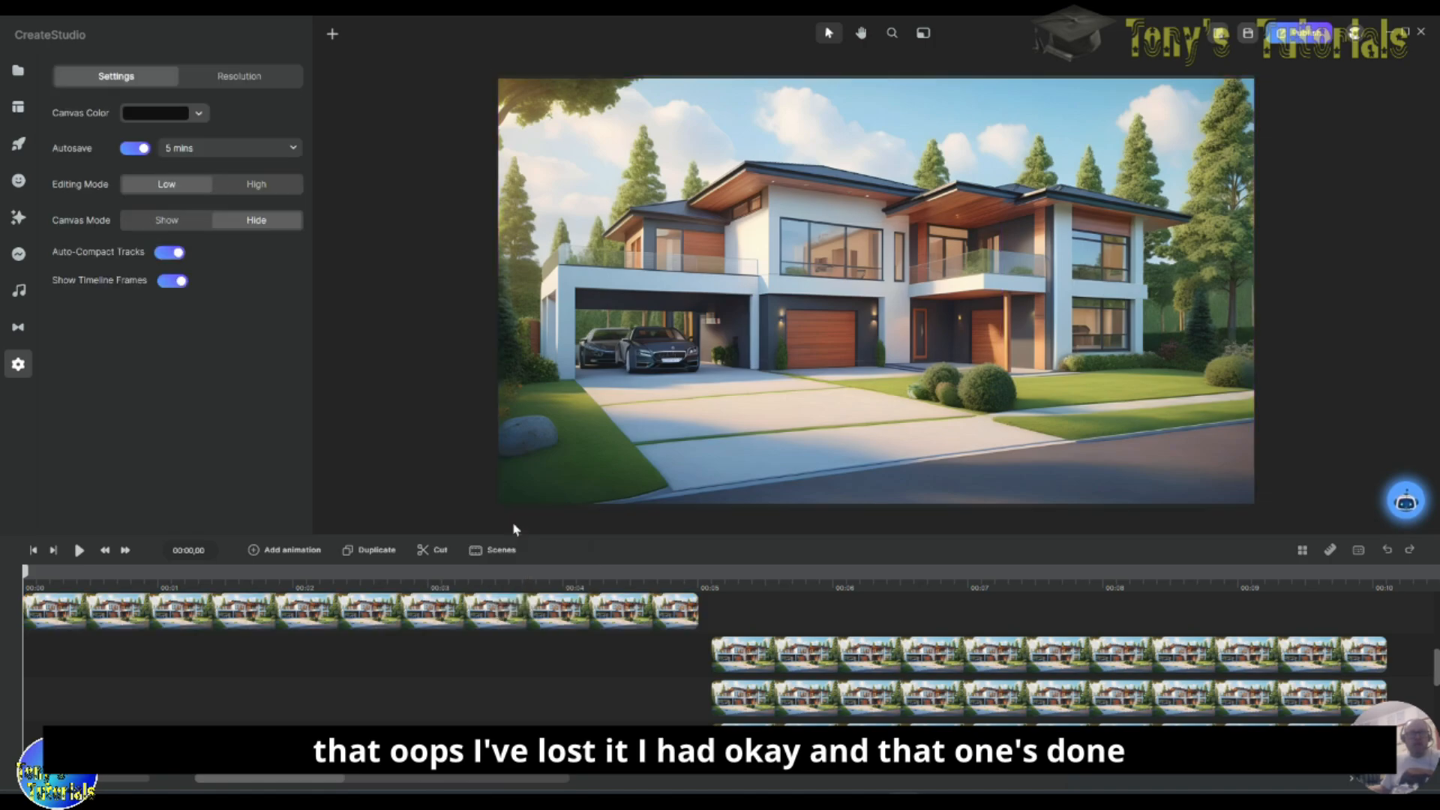
left_click_drag(1125, 655, 1027, 689)
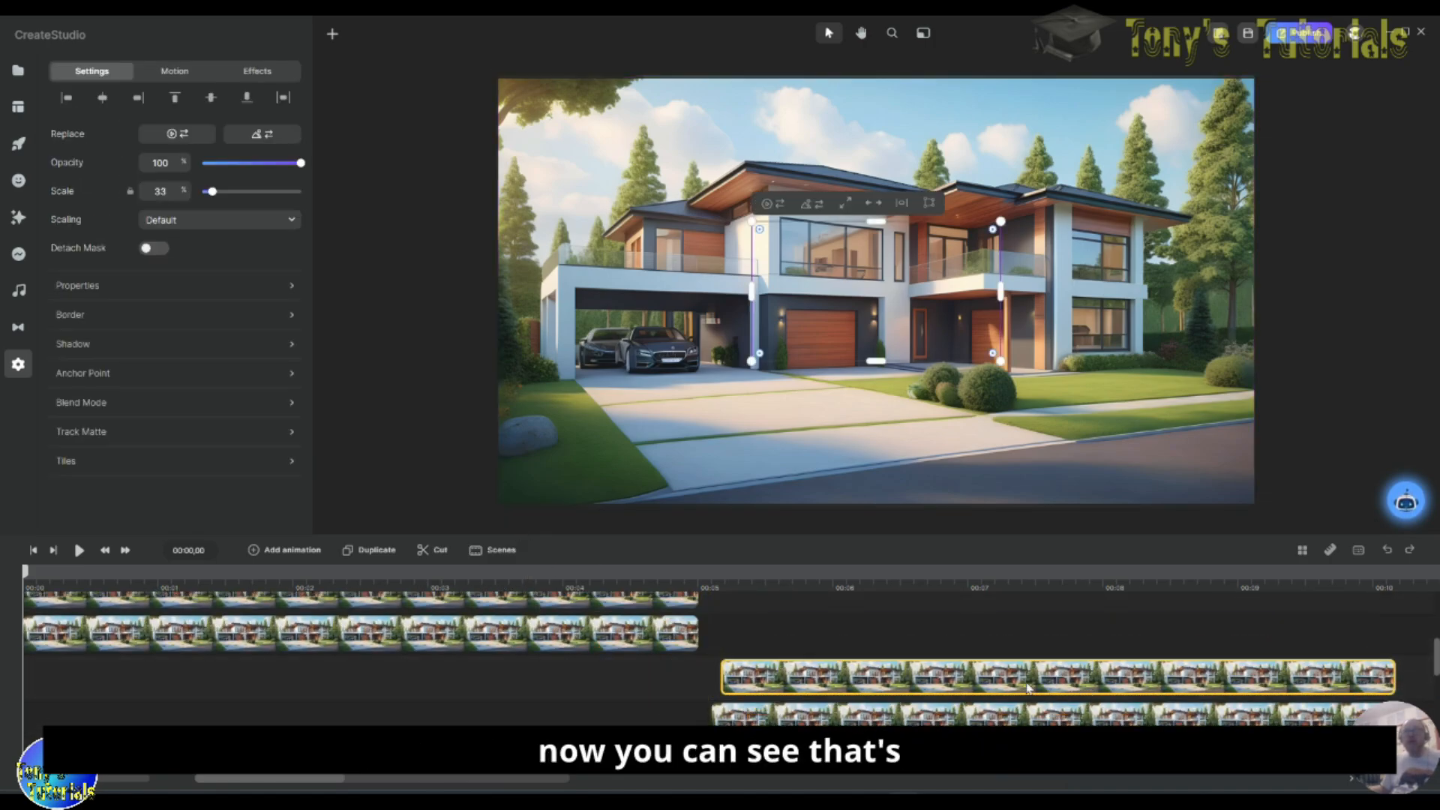
Step: Mask the next unmasked house image with the middle-left grid rectangle and shift the masked clip to start after 5 seconds
left_click(447, 644)
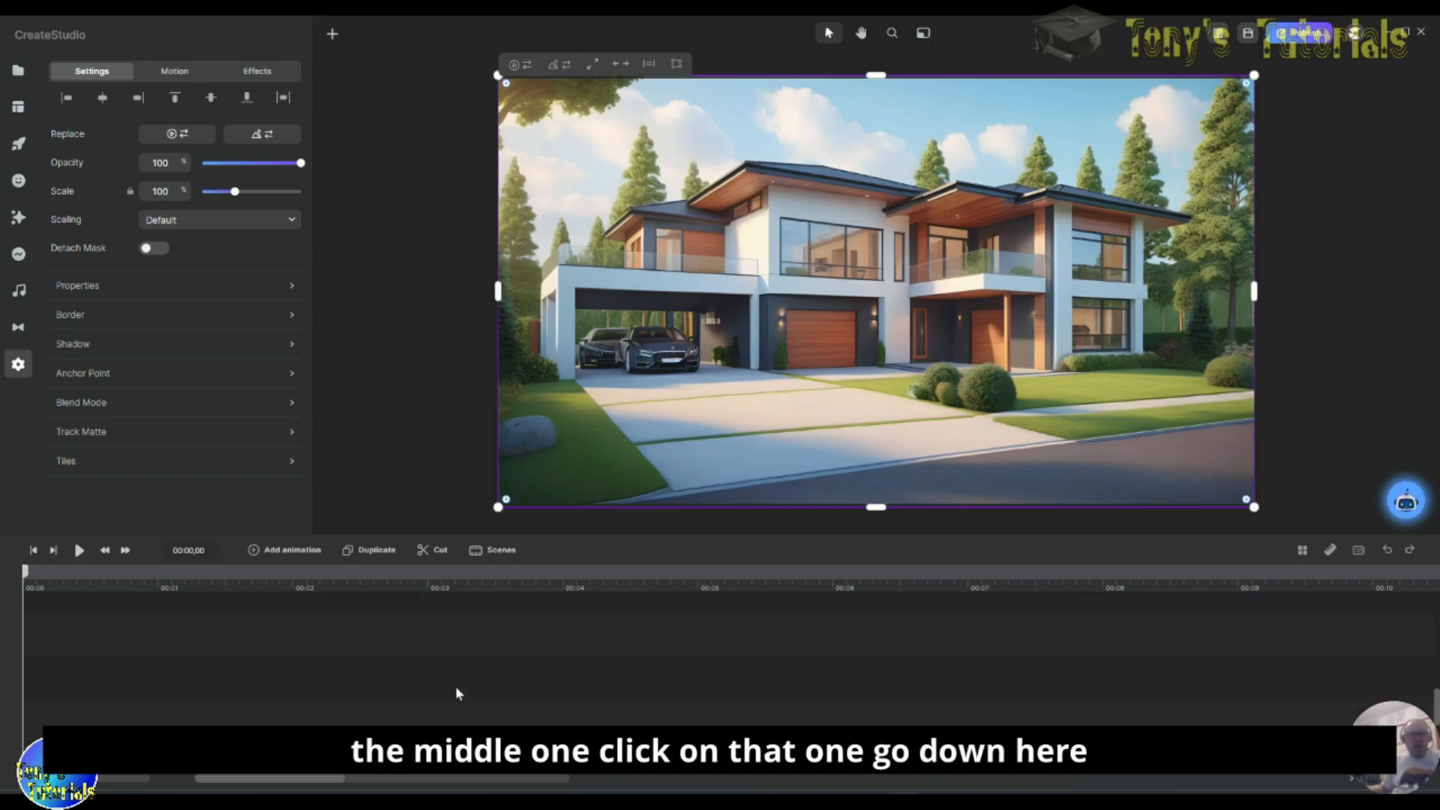
scroll(473, 690, "up", 2)
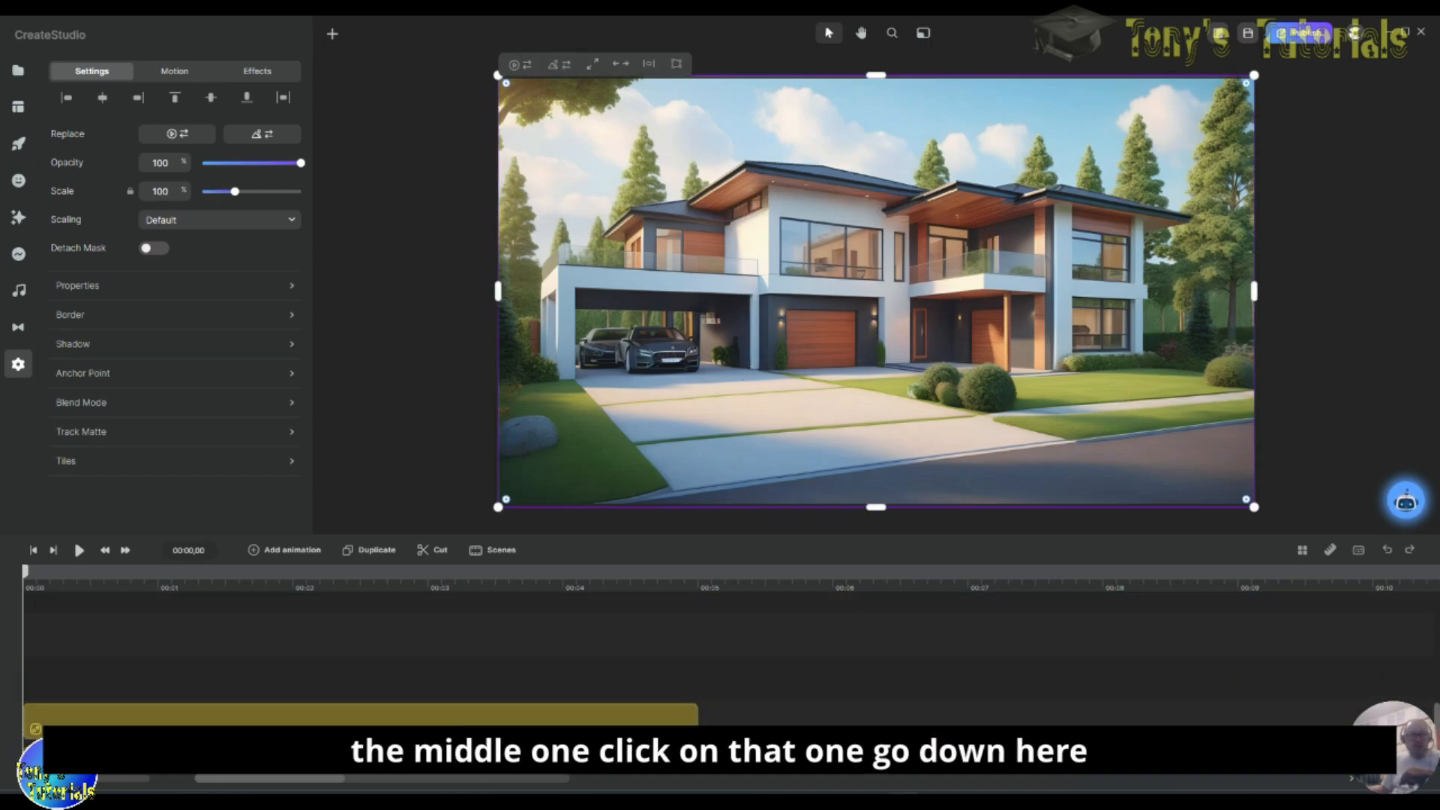
left_click(466, 720, "shift")
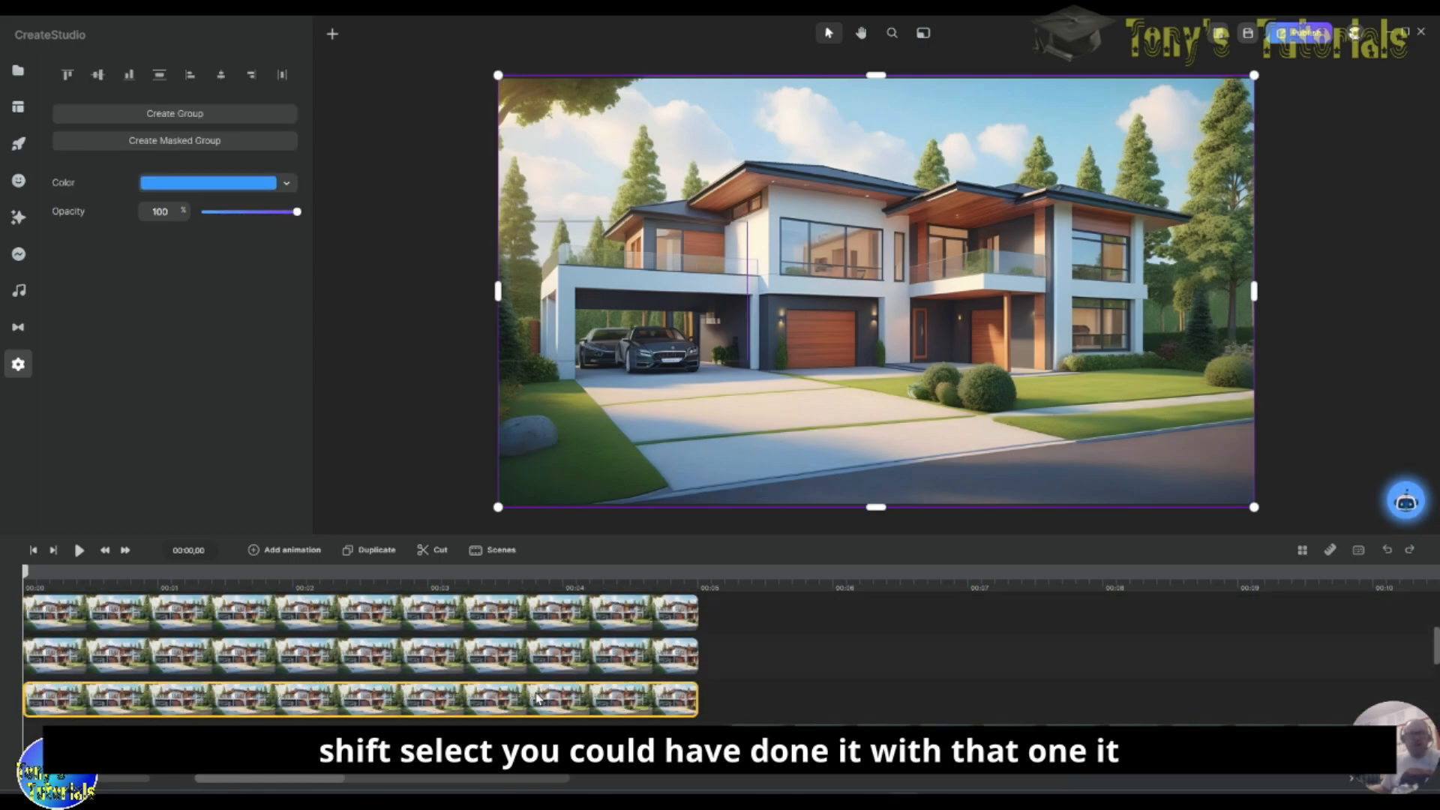
right_click(529, 709)
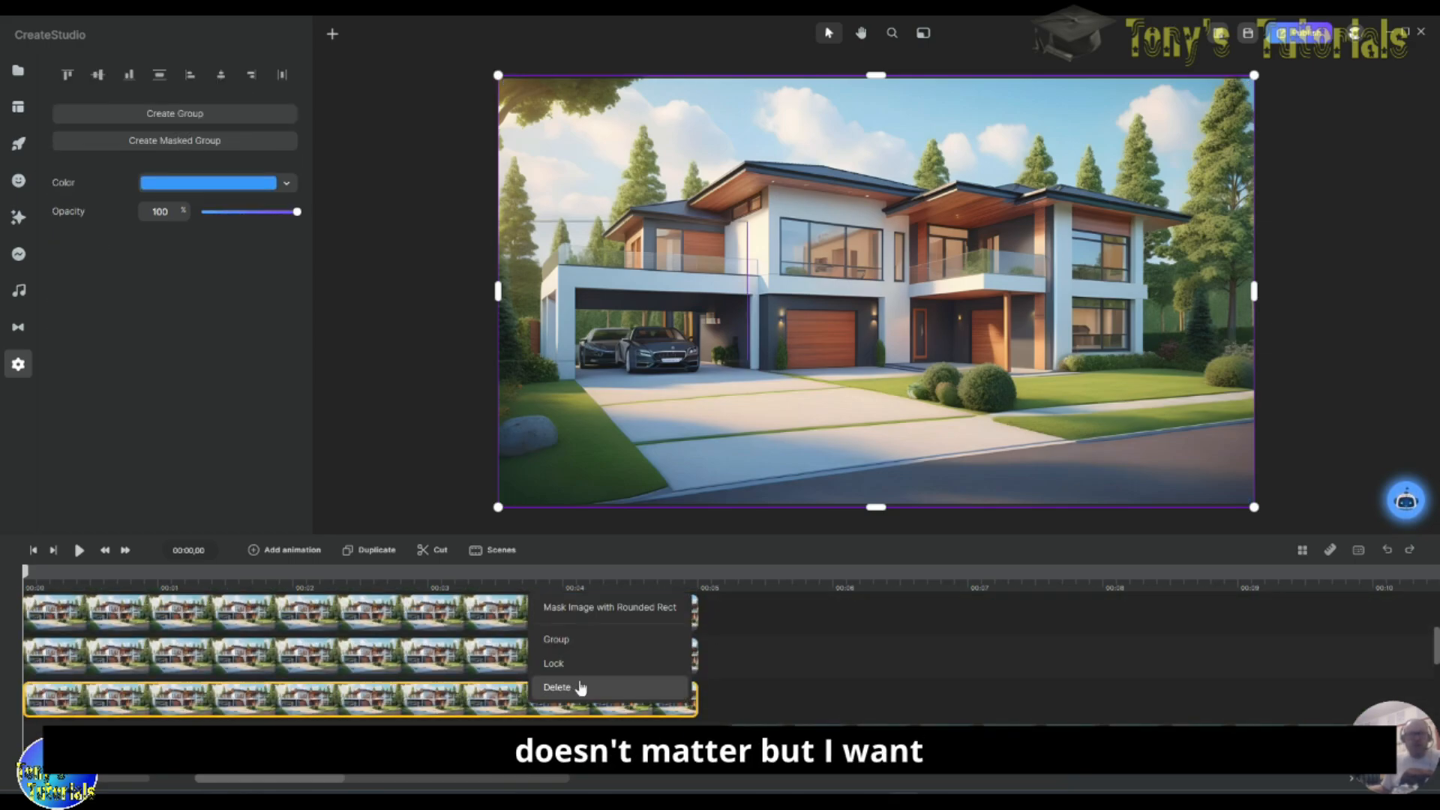
left_click(604, 609)
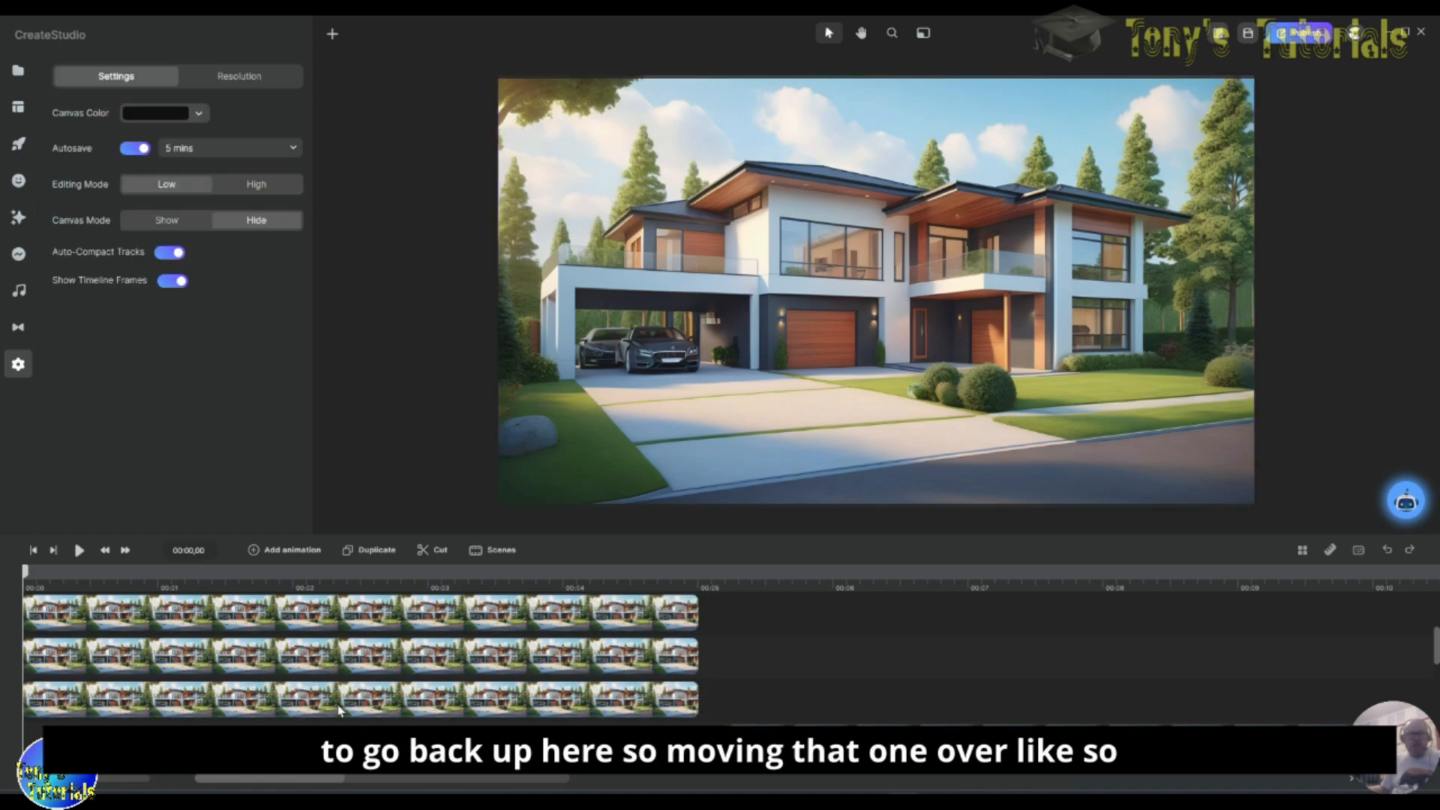
left_click_drag(367, 711, 1048, 709)
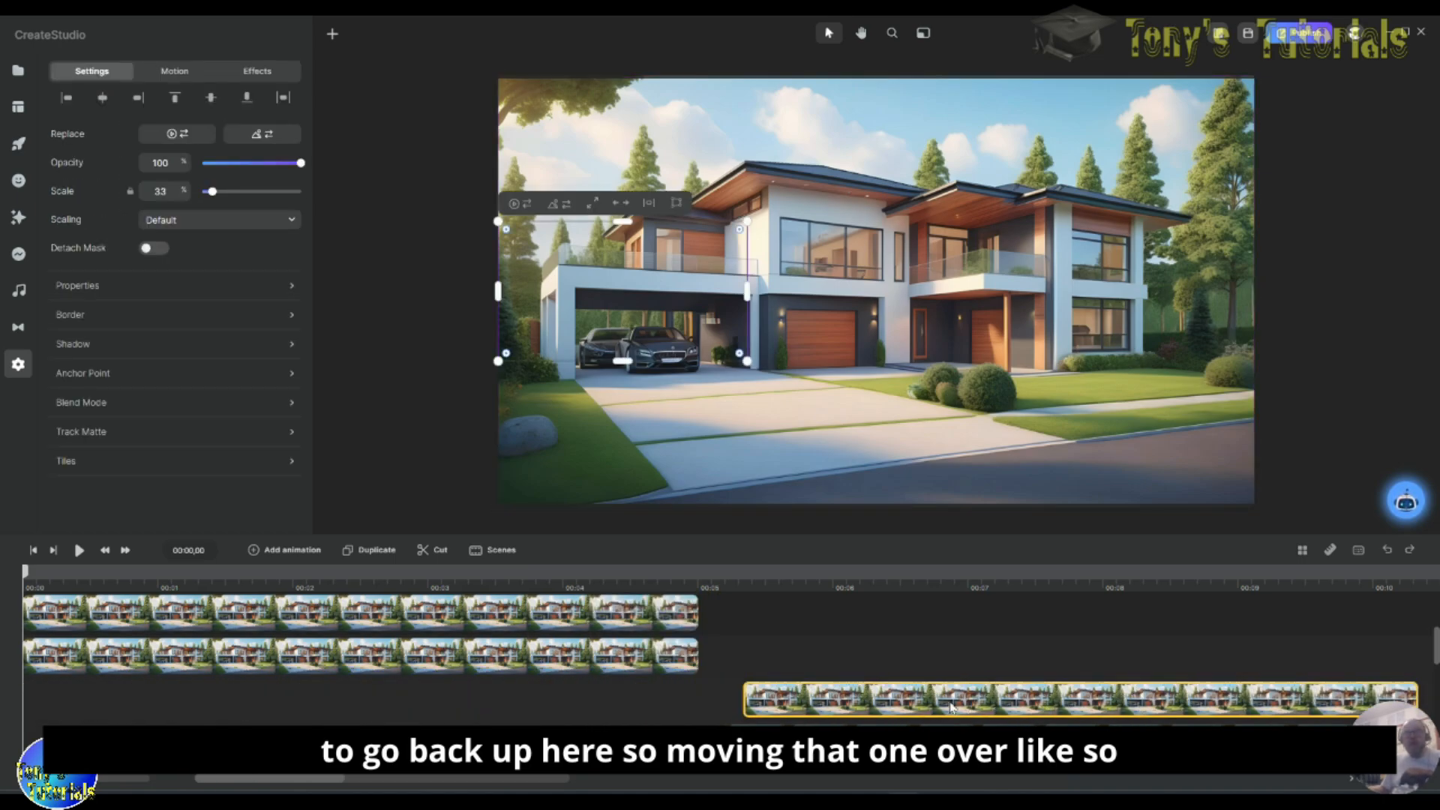
Step: Mask the next unmasked house image with the top-right grid rectangle, and align it and the middle-left clip to start just after 5 seconds
left_click(467, 661)
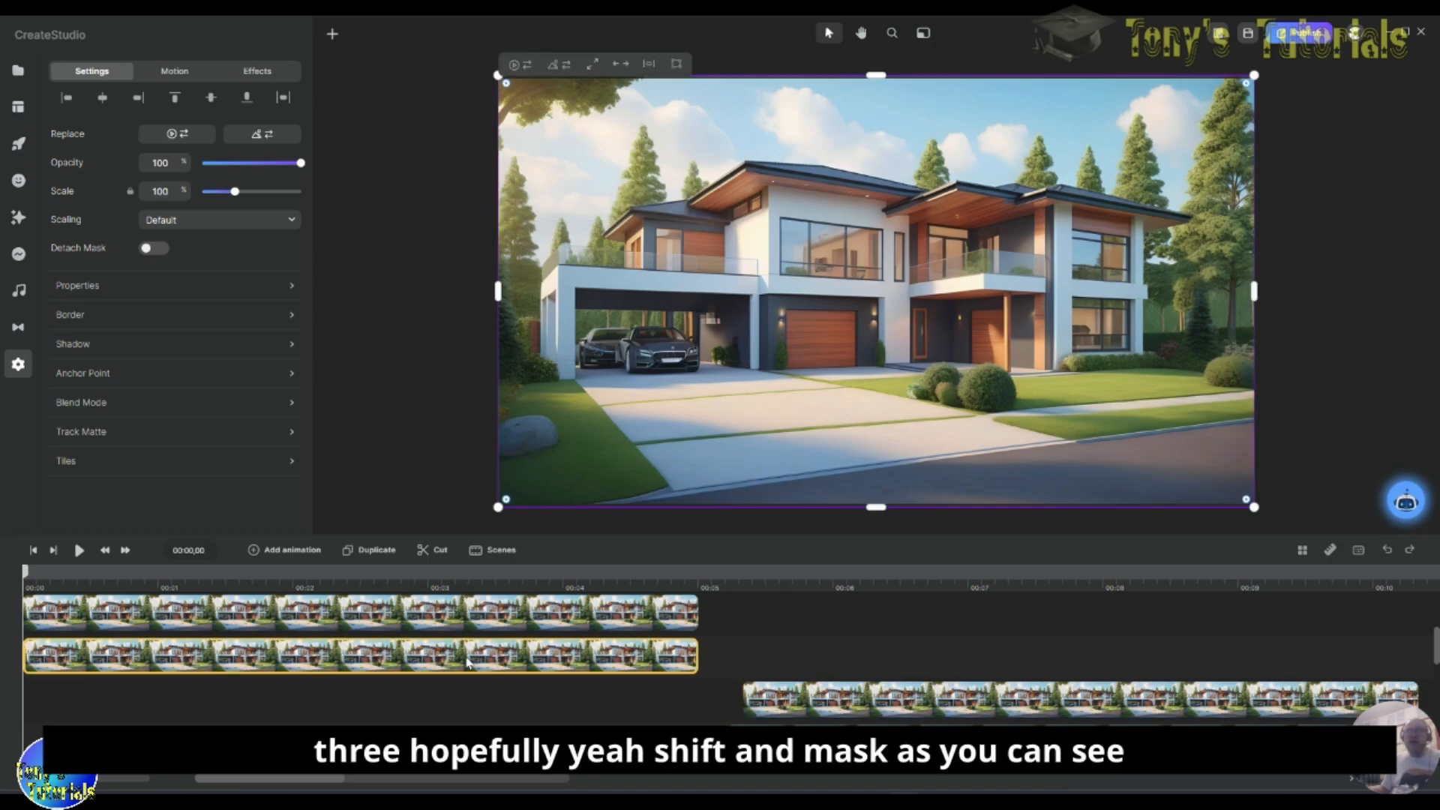
scroll(466, 690, "down", 6)
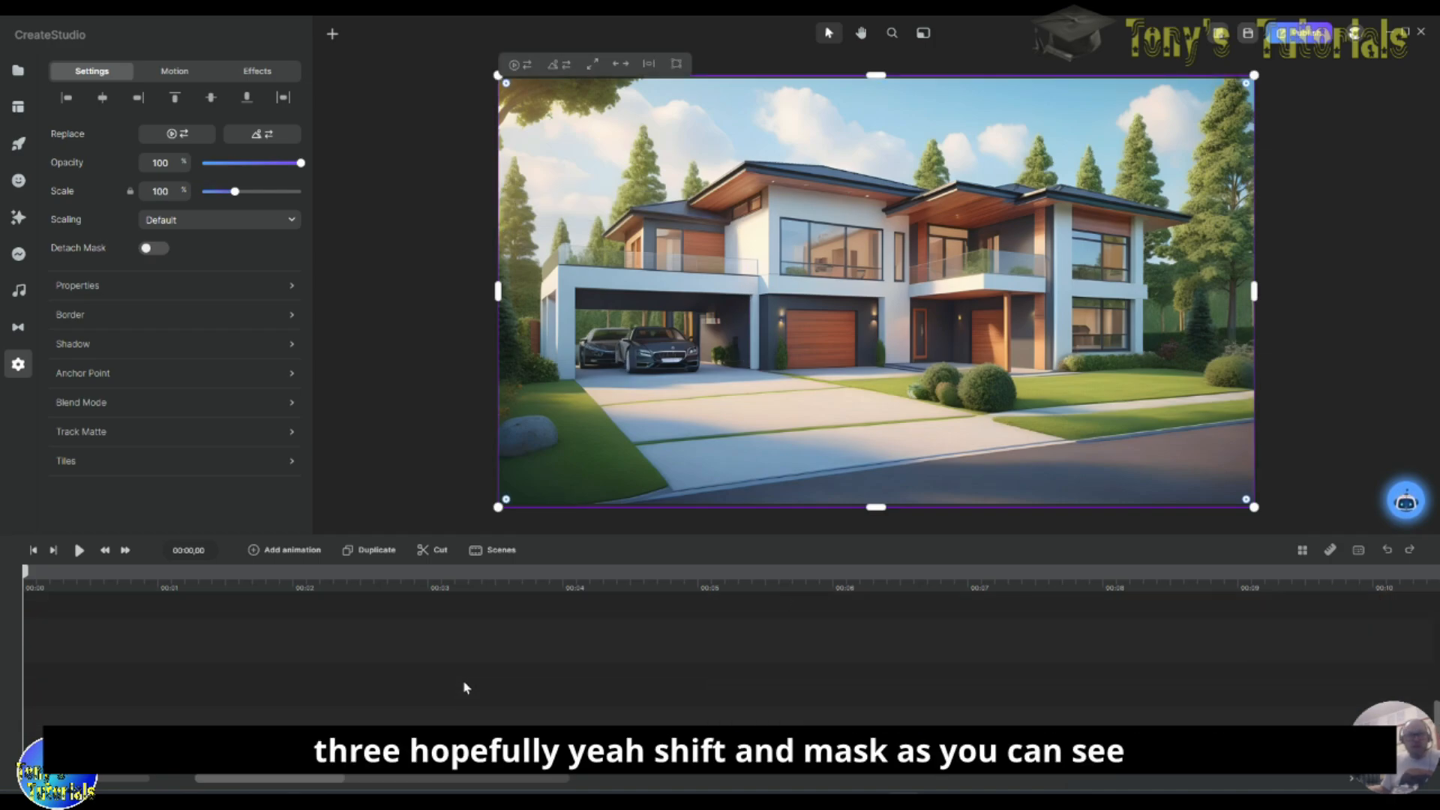
scroll(500, 701, "up", 4)
scroll(495, 710, "down", 4)
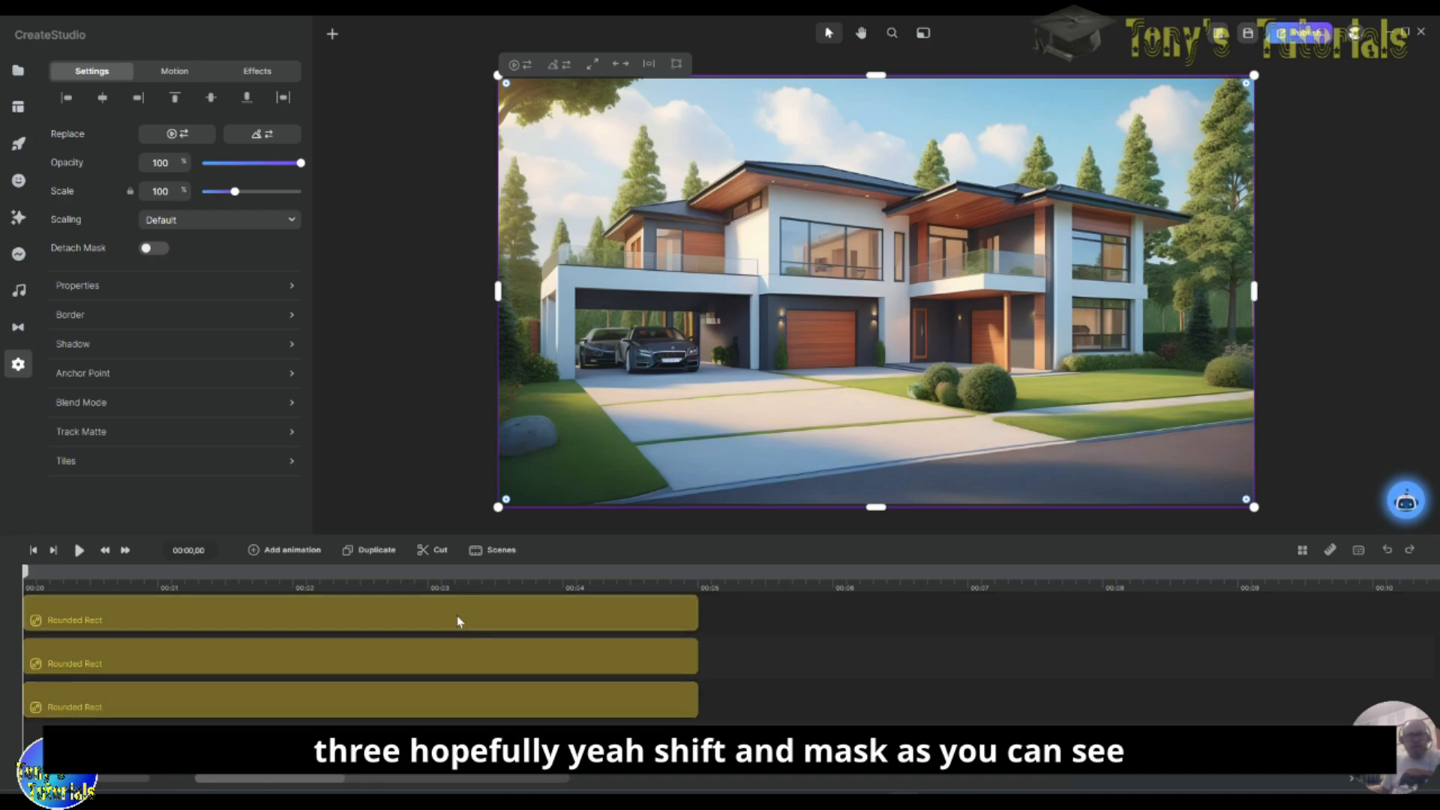
left_click(459, 621, "shift")
right_click(459, 617)
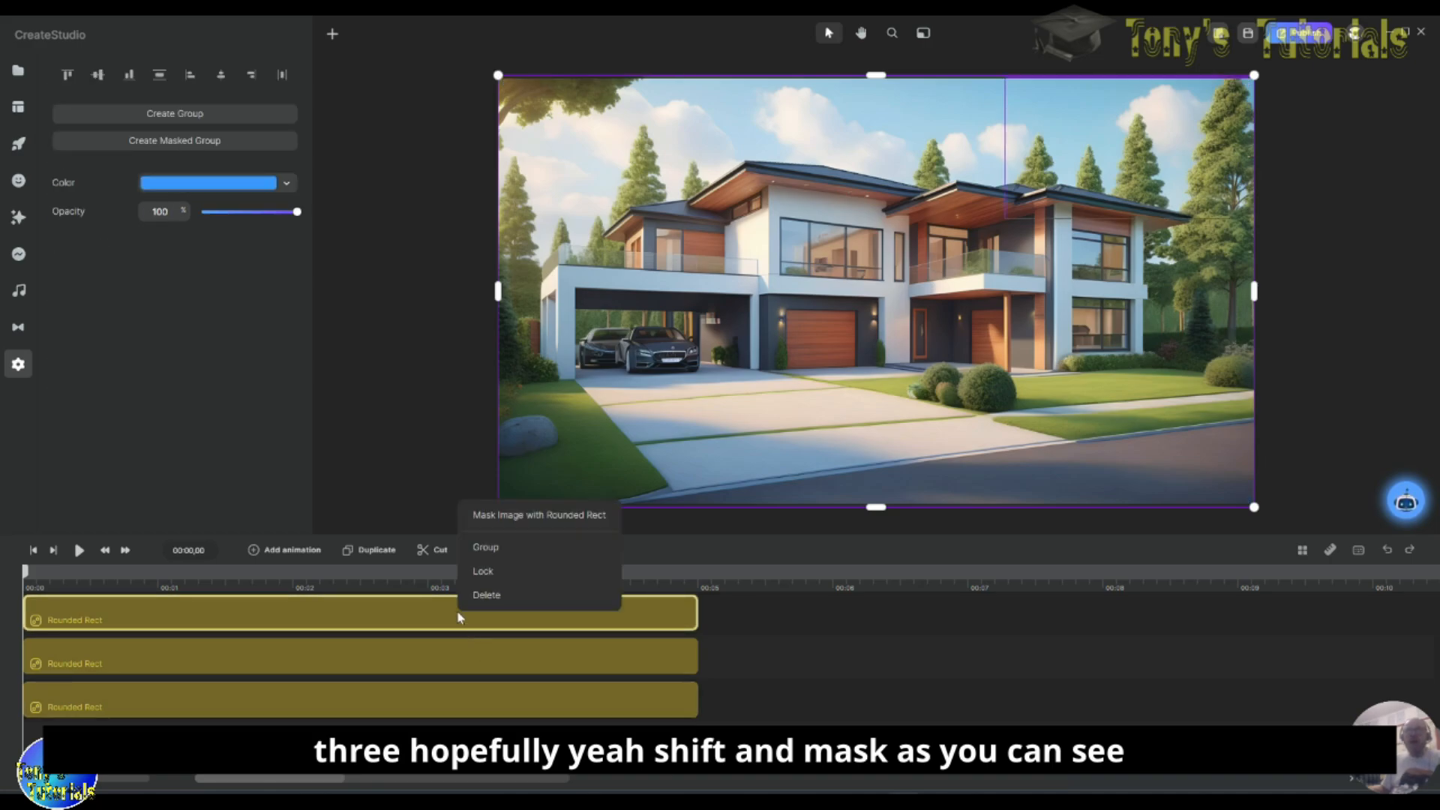
left_click(532, 517)
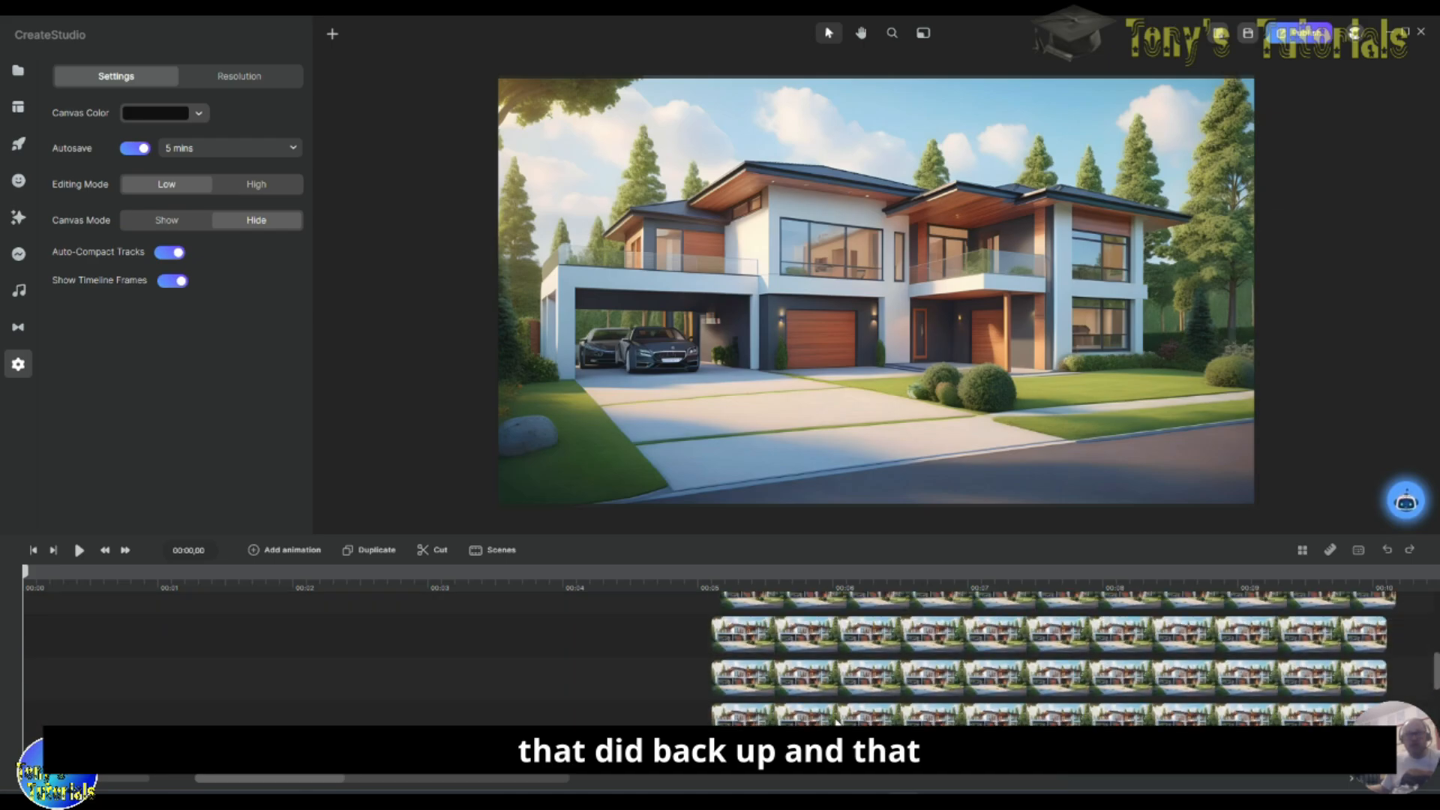
left_click(374, 670)
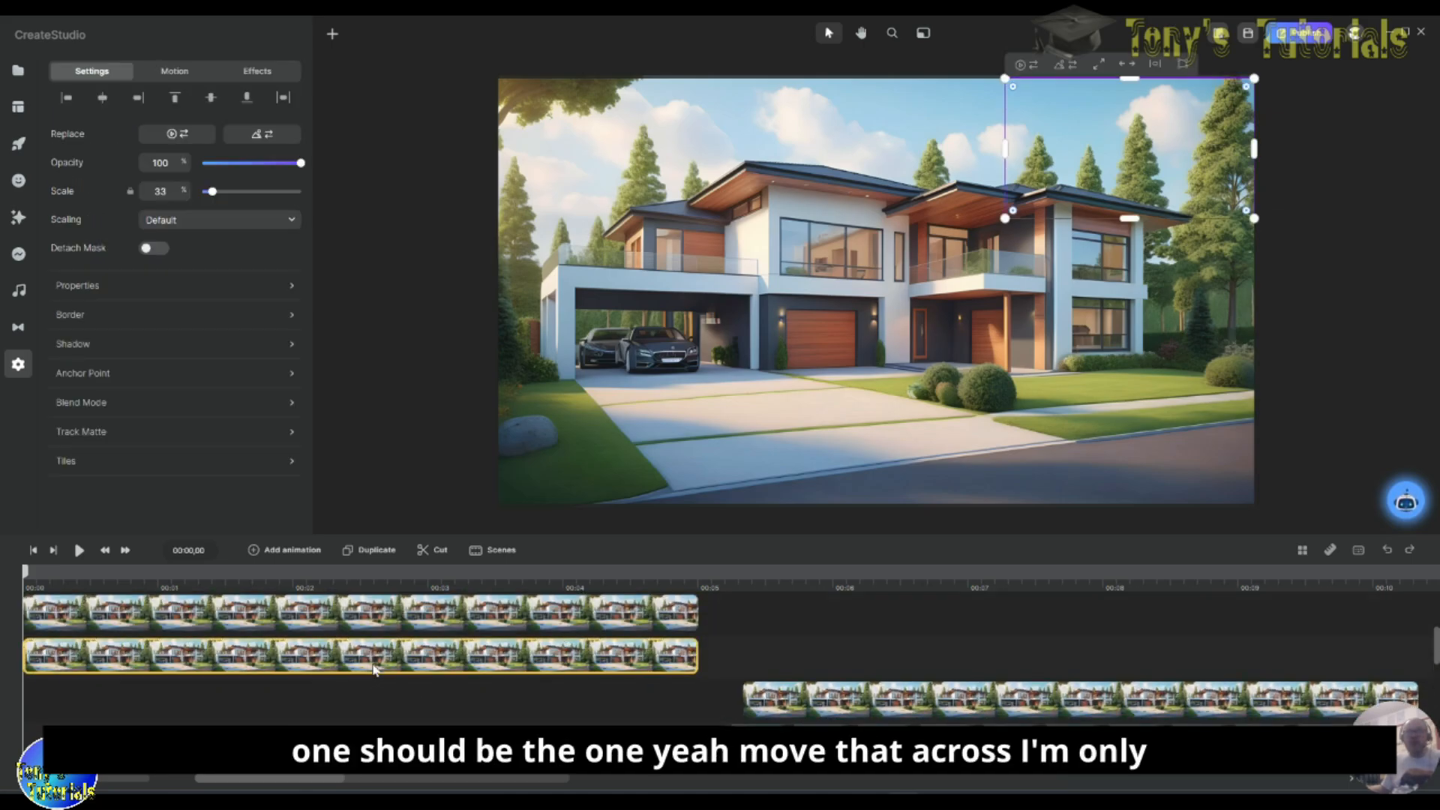
left_click_drag(291, 654, 994, 645)
left_click_drag(922, 705, 898, 705)
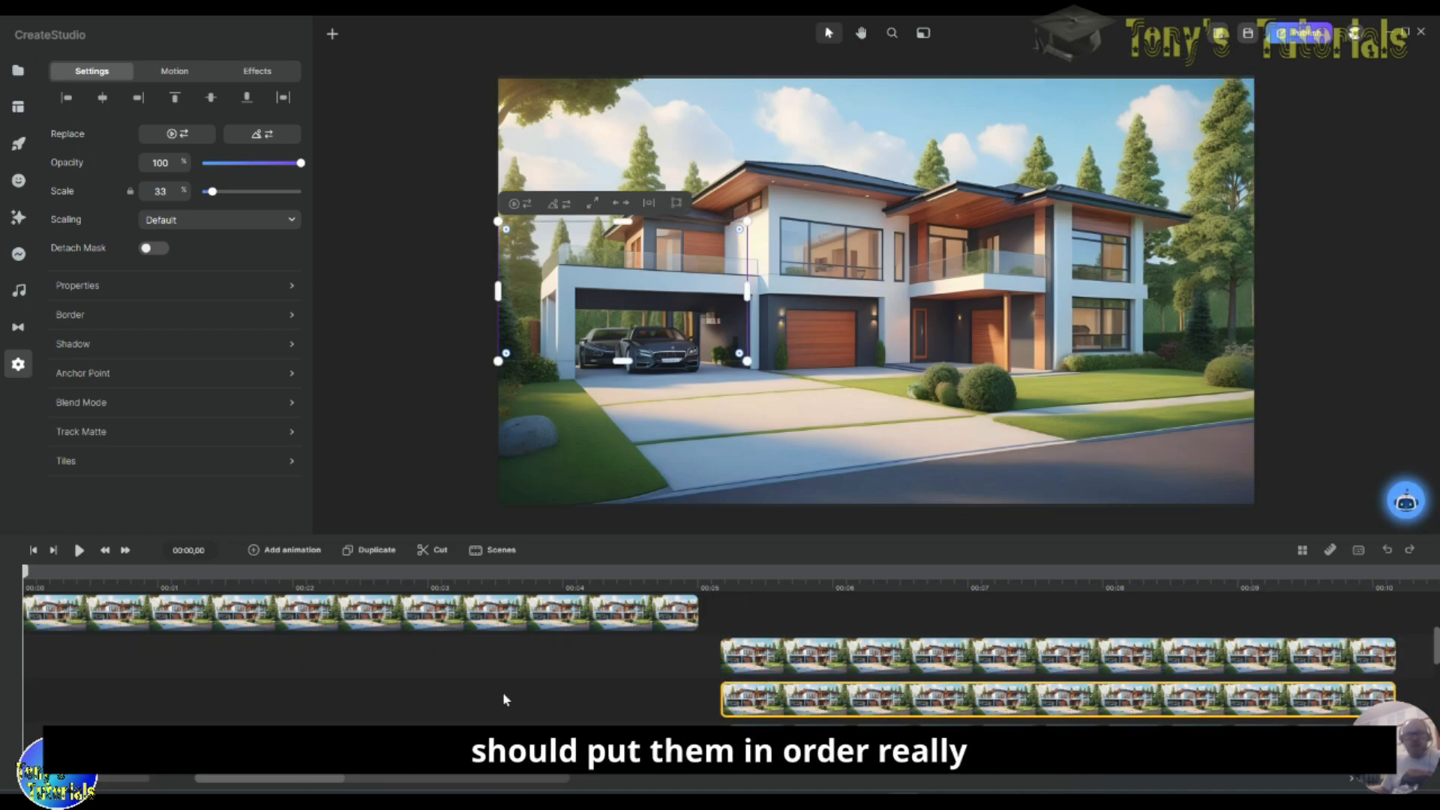
Step: Mask the next unmasked house image with the top-middle grid rectangle and align it with the masked clips starting just after 5 seconds
left_click(398, 622)
scroll(400, 619, "up", 1)
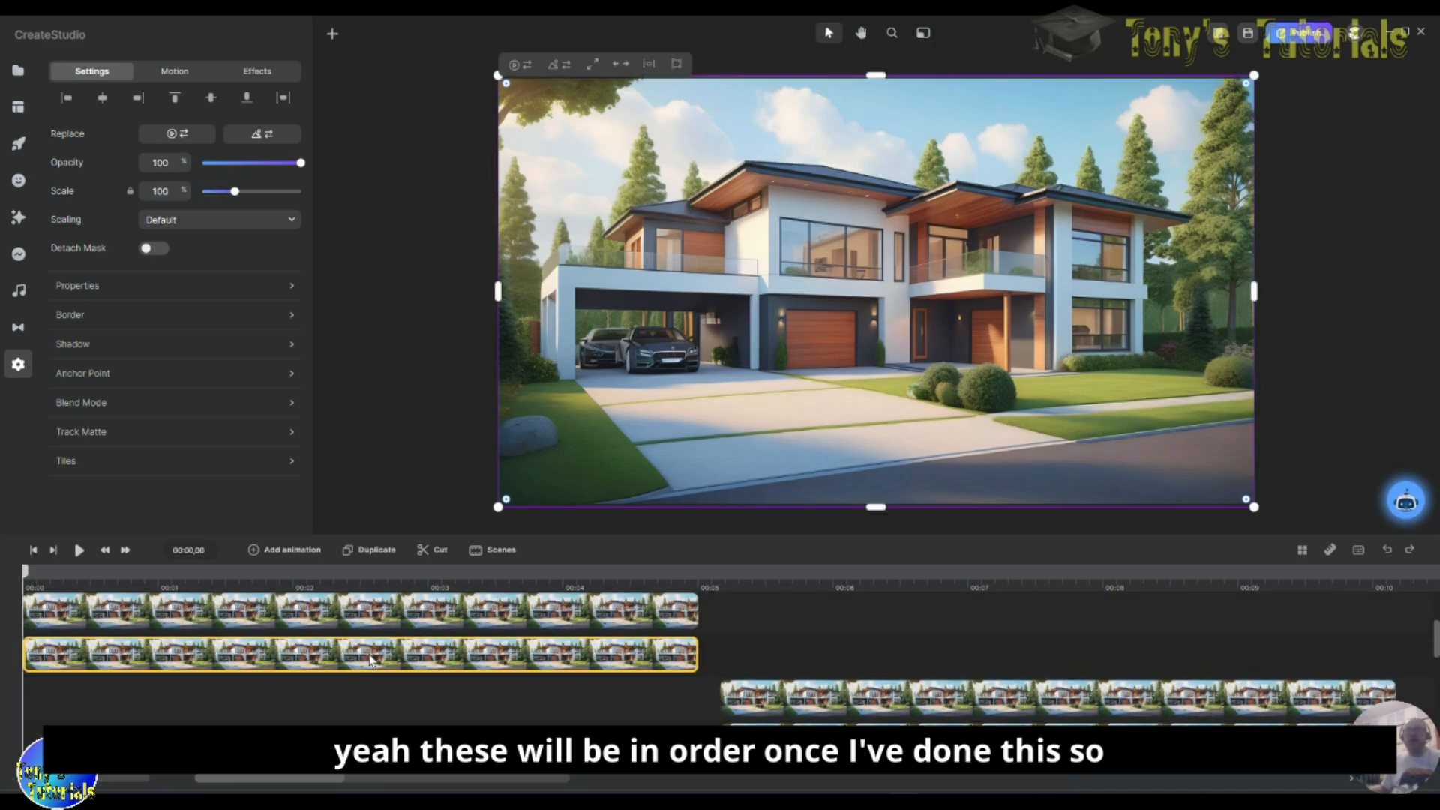
scroll(401, 663, "down", 8)
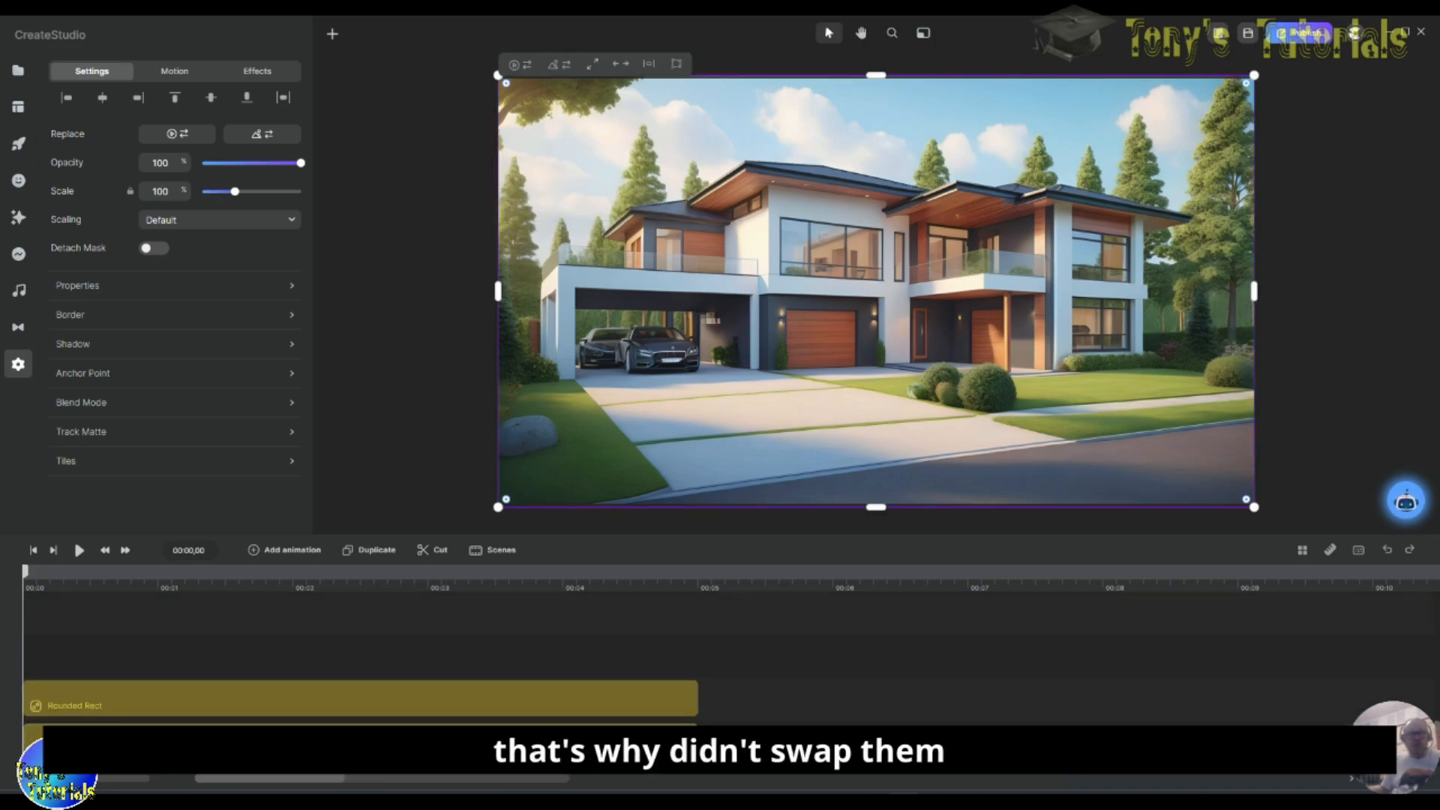
left_click(396, 706)
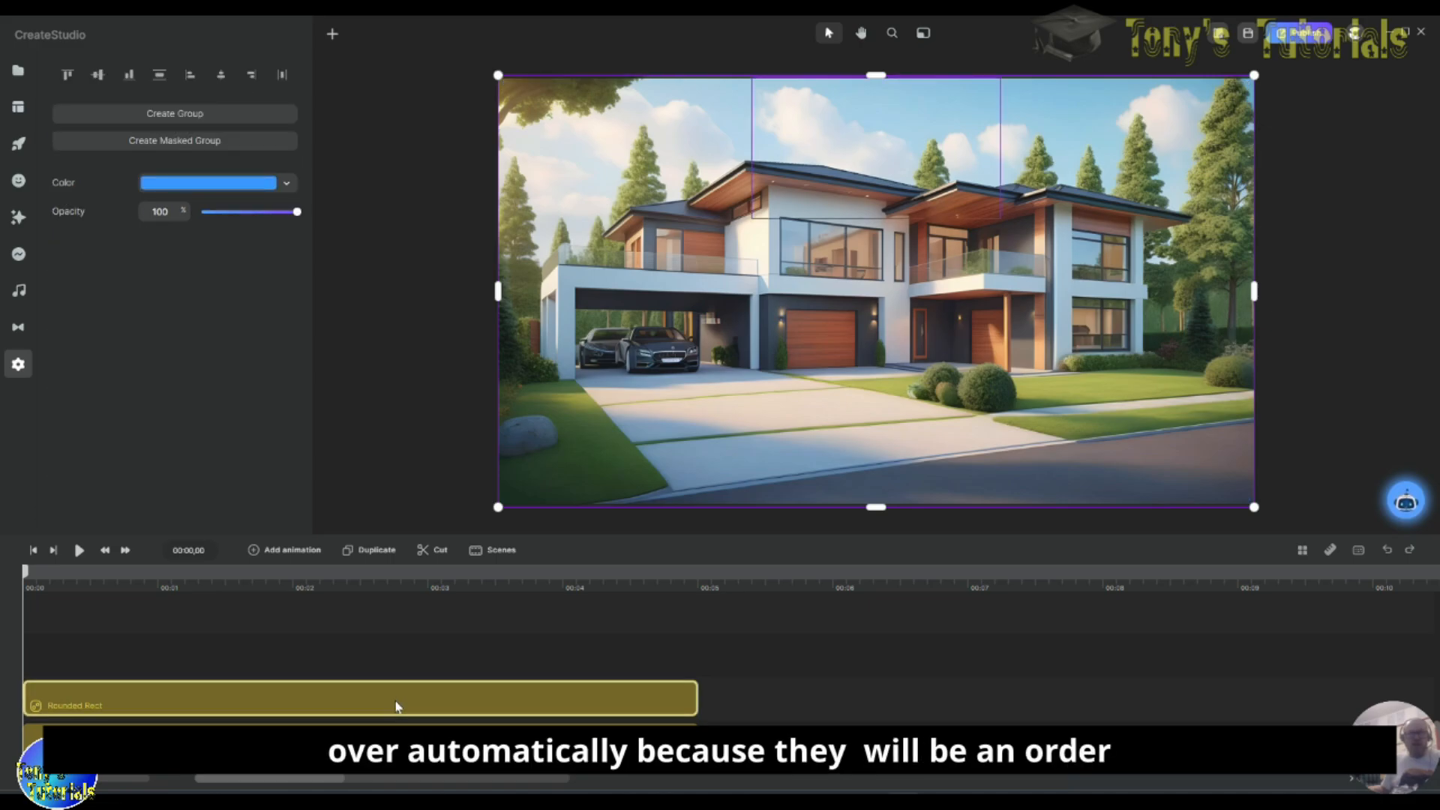
scroll(405, 720, "down", 3)
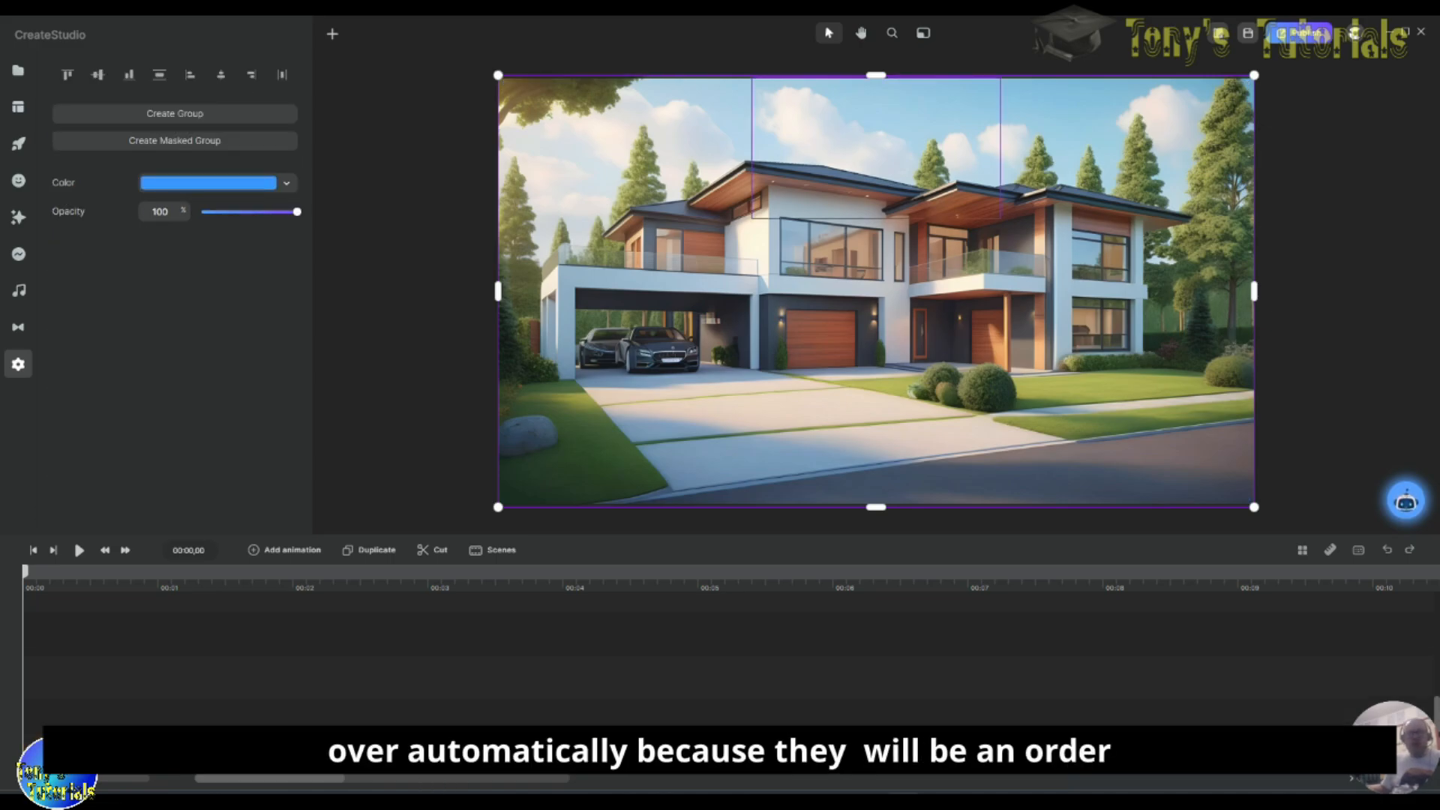
scroll(437, 705, "up", 5)
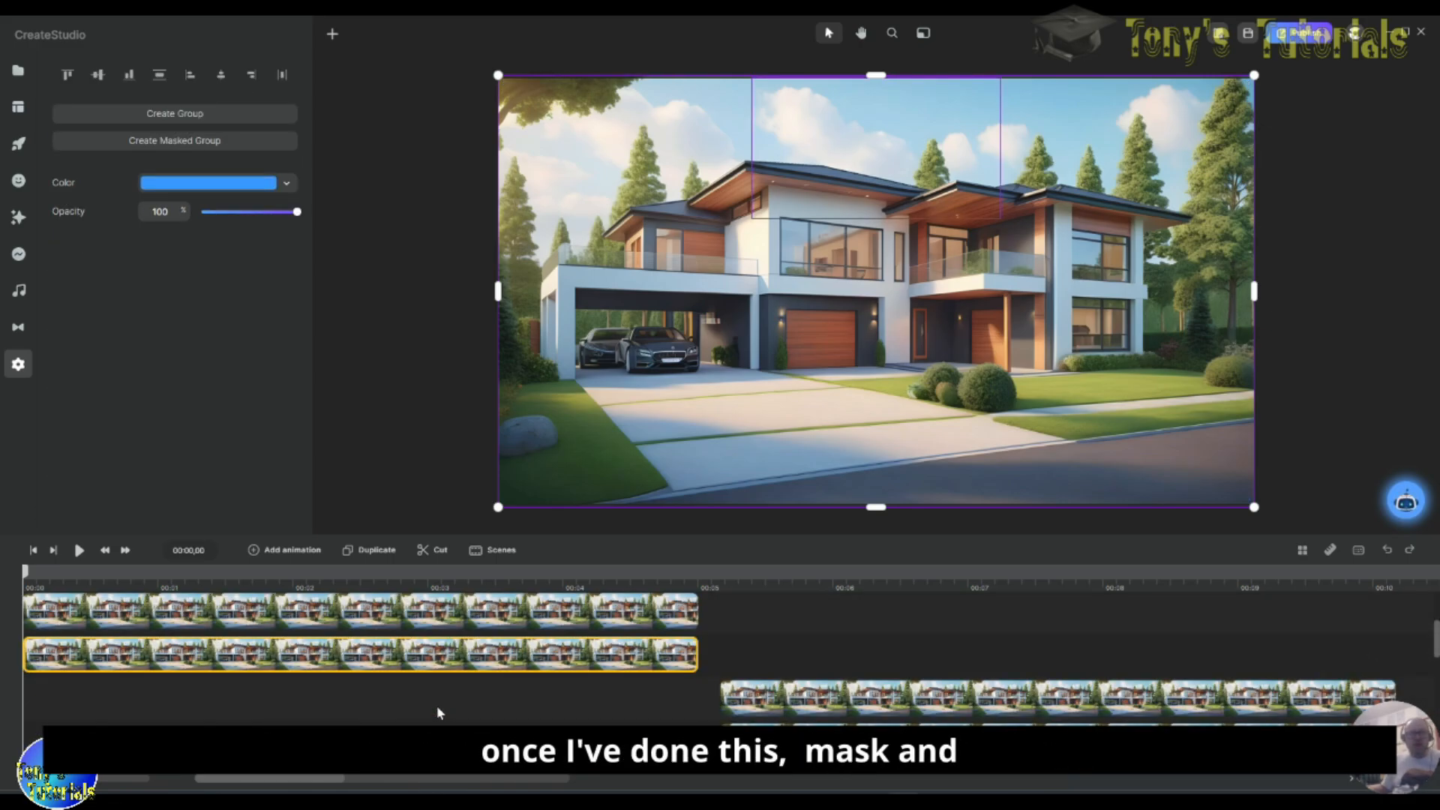
right_click(378, 660)
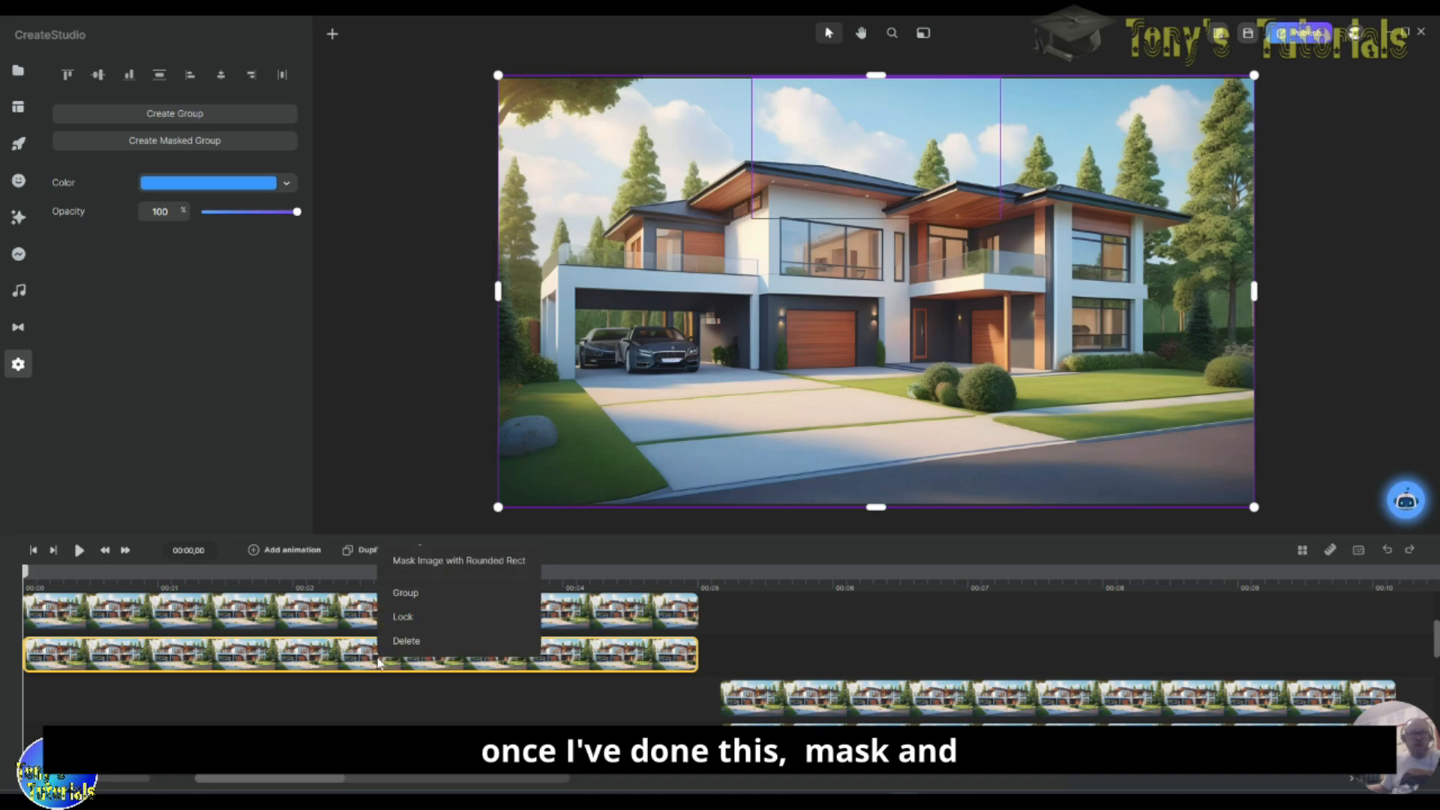
left_click(456, 572)
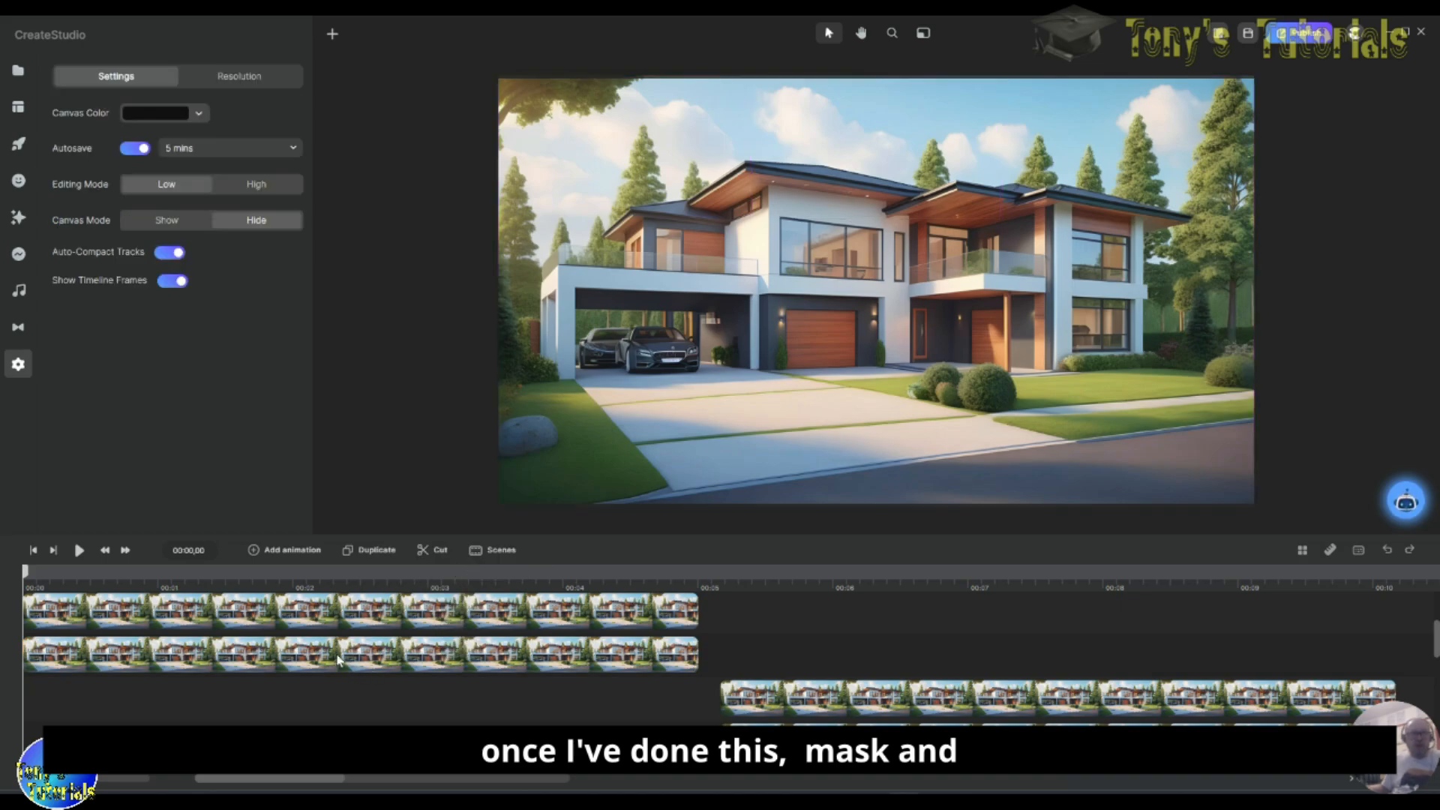
left_click_drag(383, 652, 1039, 660)
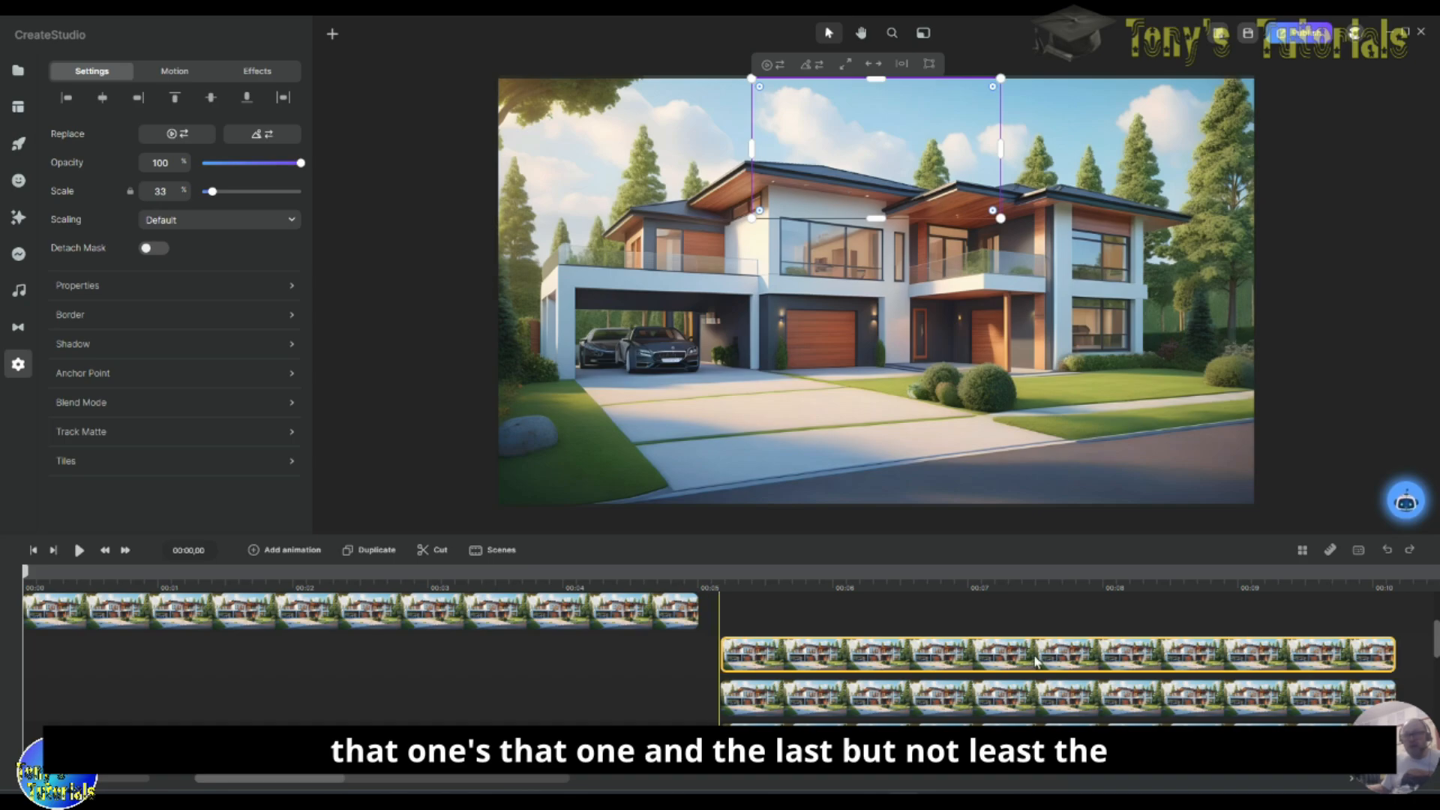
Step: Mask the last unmasked house image with the top-left grid rectangle, leaving the clip at the start of the timeline
left_click(518, 624)
scroll(523, 690, "up", 8)
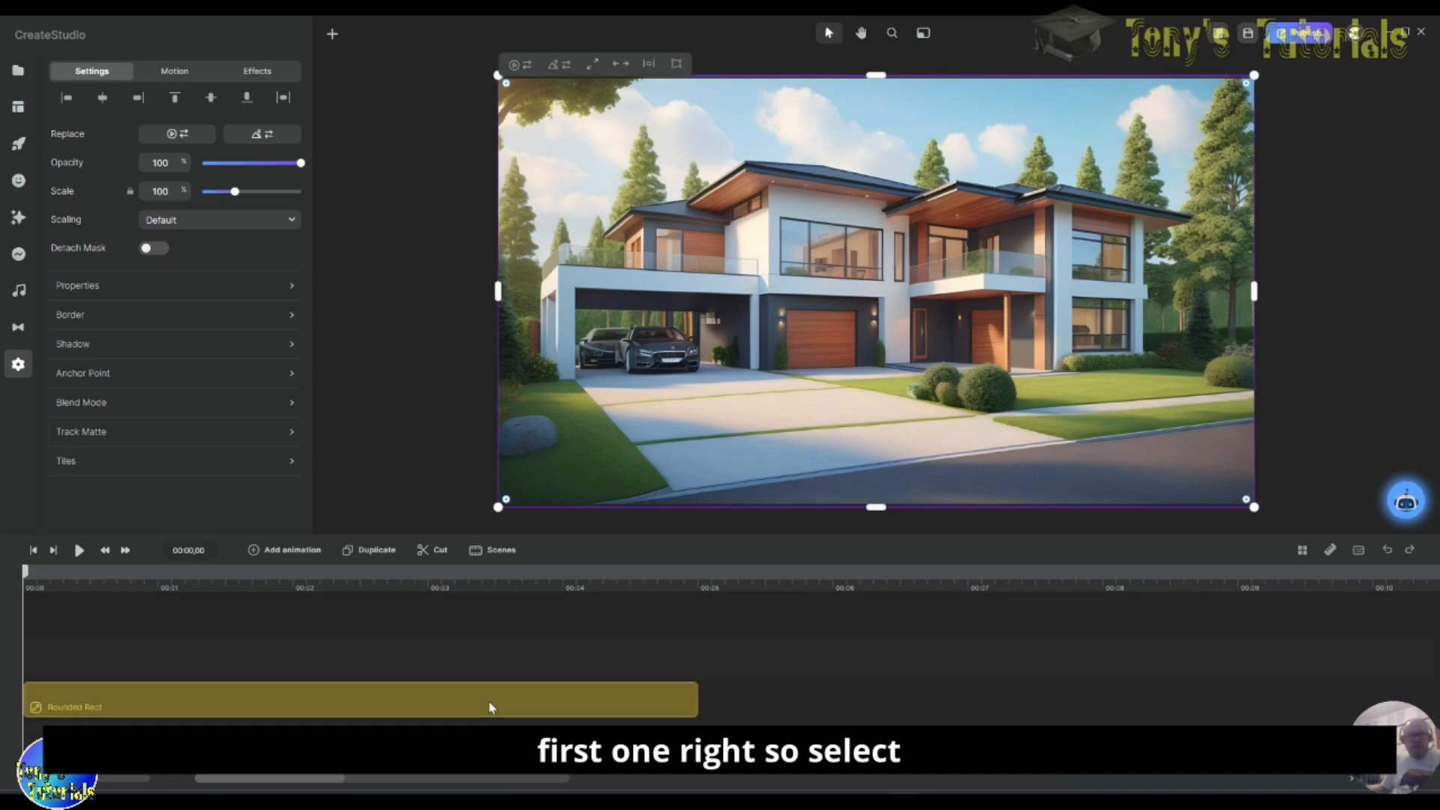
left_click(491, 709, "shift")
scroll(608, 665, "down", 5)
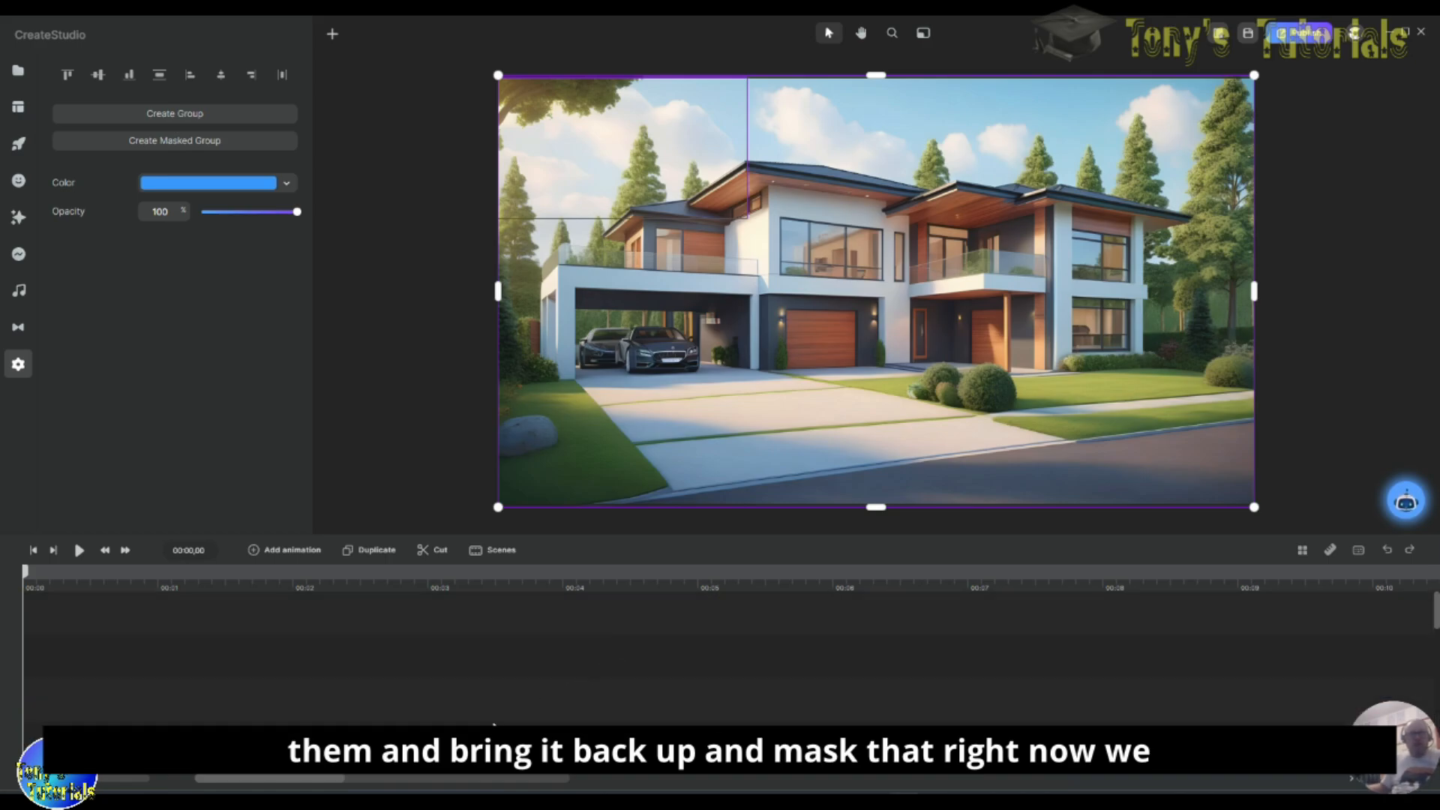
scroll(495, 704, "up", 8)
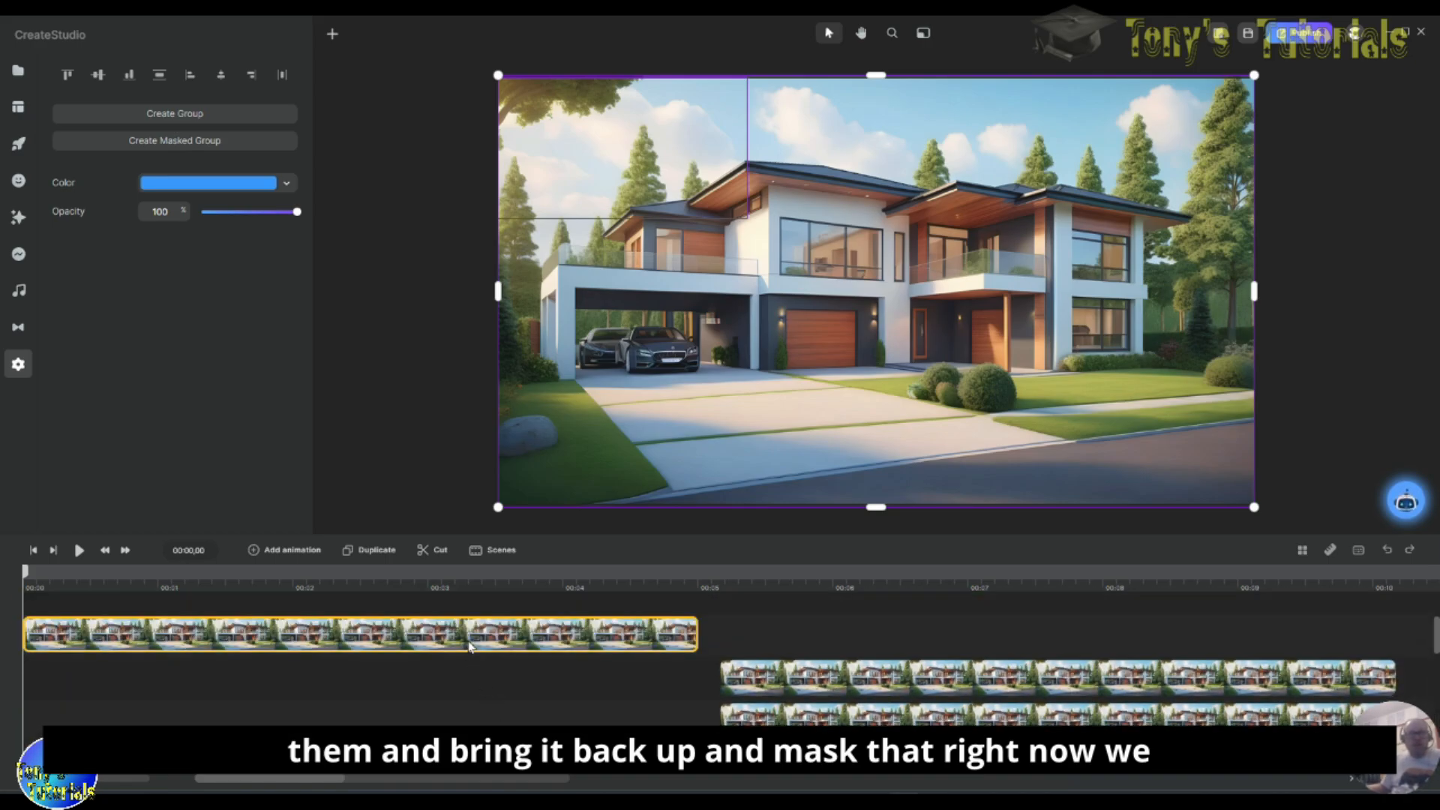
right_click(471, 647)
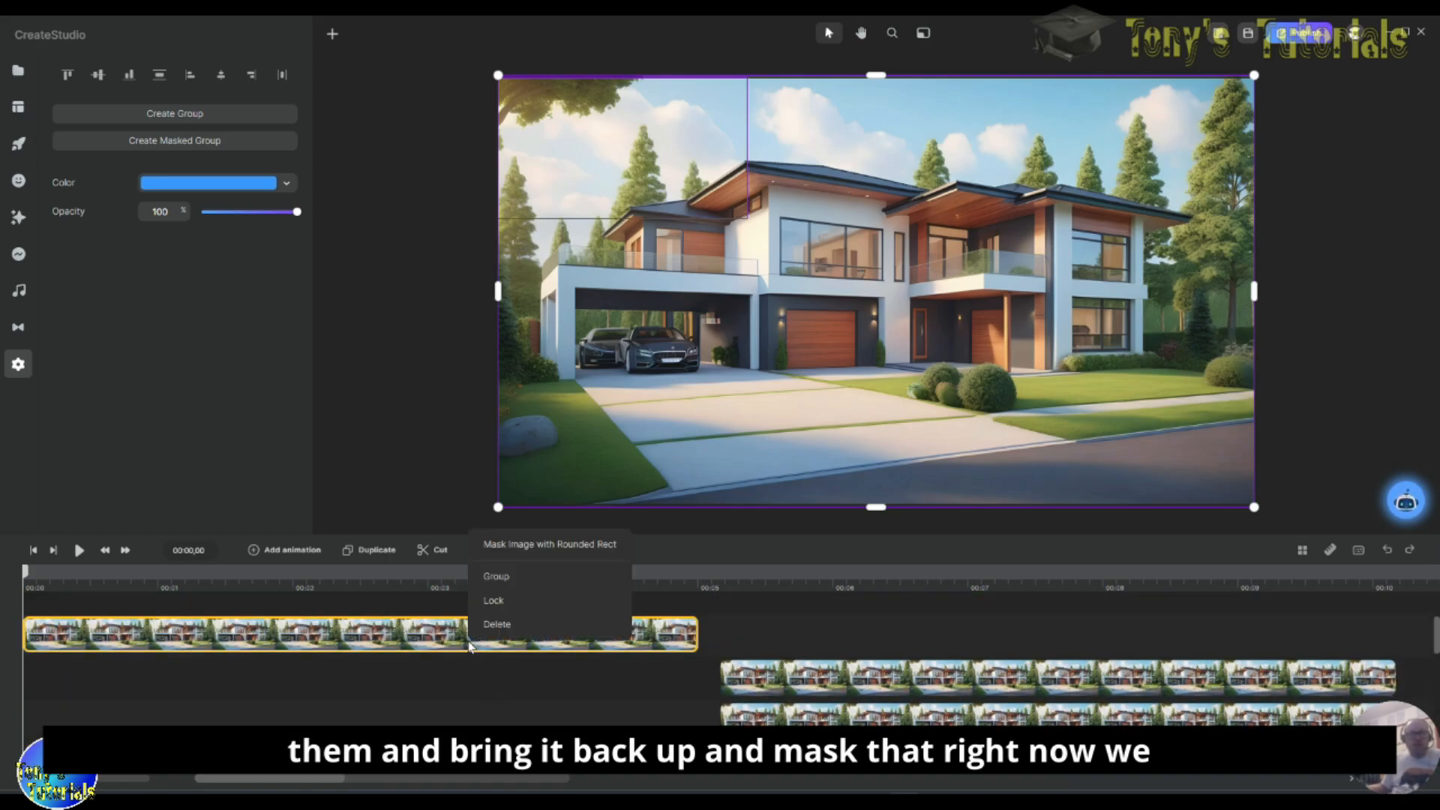
left_click(554, 546)
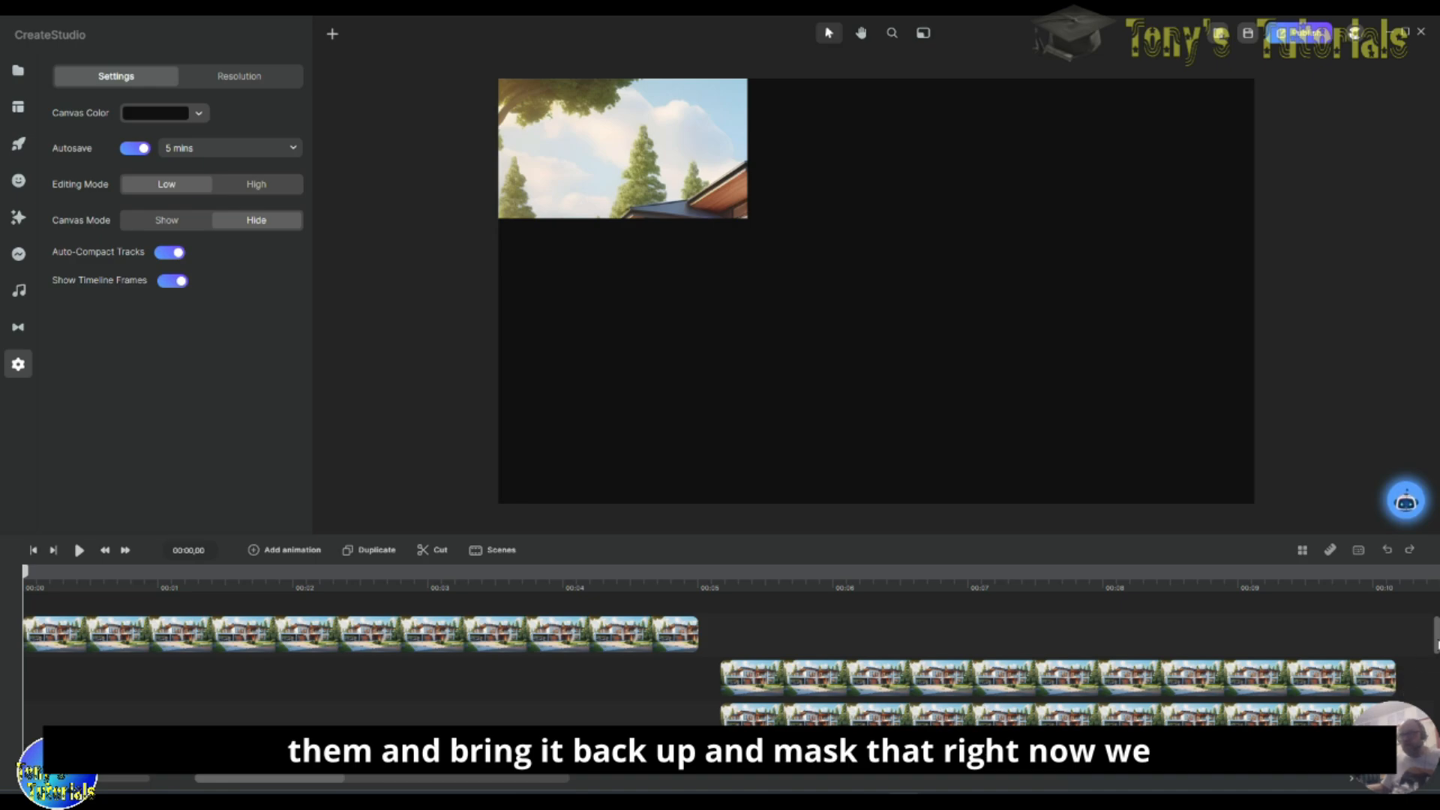
Step: Move the masked top-row, middle-row and bottom-row clips that start after 5 seconds back to the beginning of the timeline
scroll(720, 660, "down", 1)
scroll(841, 711, "up", 1)
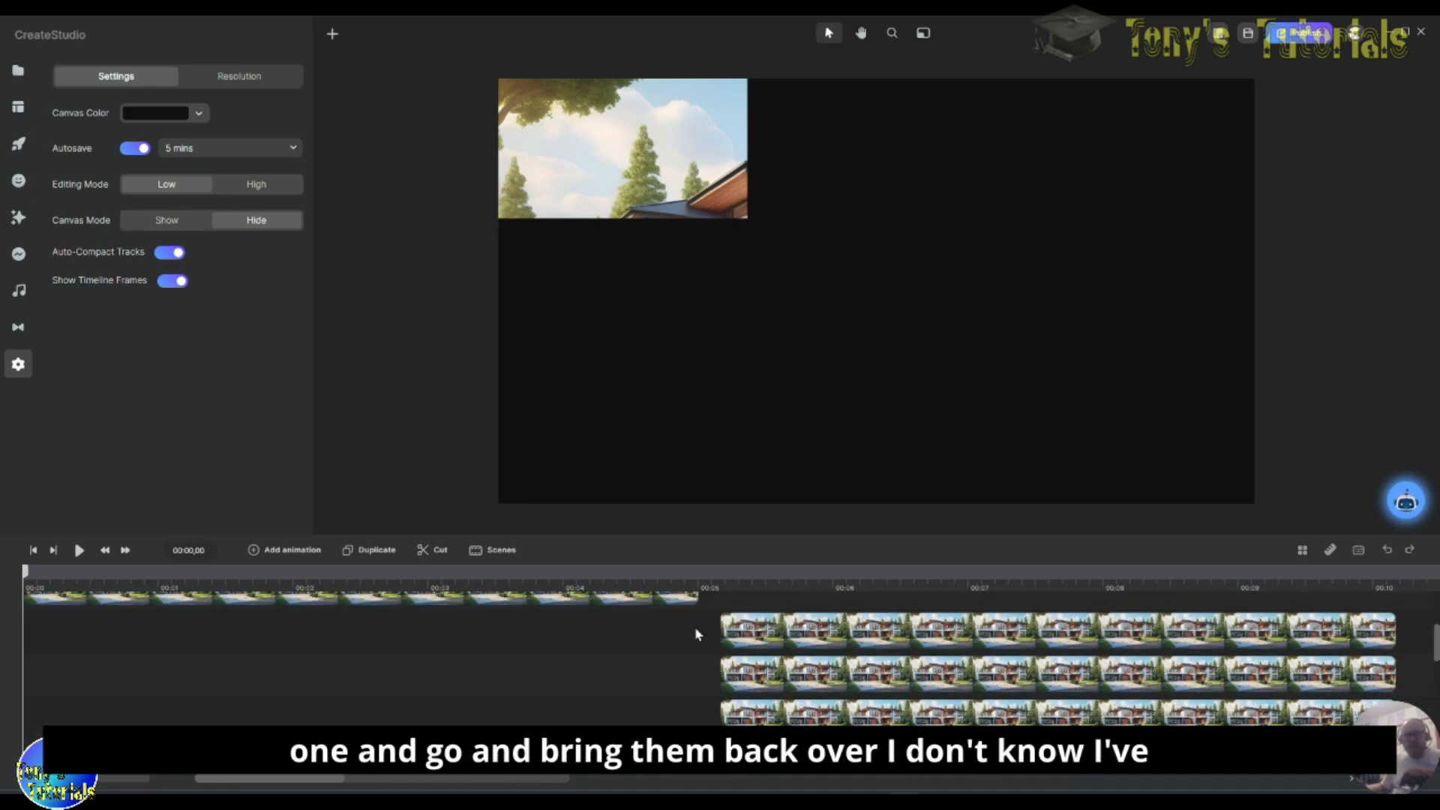
left_click_drag(696, 635, 1062, 786)
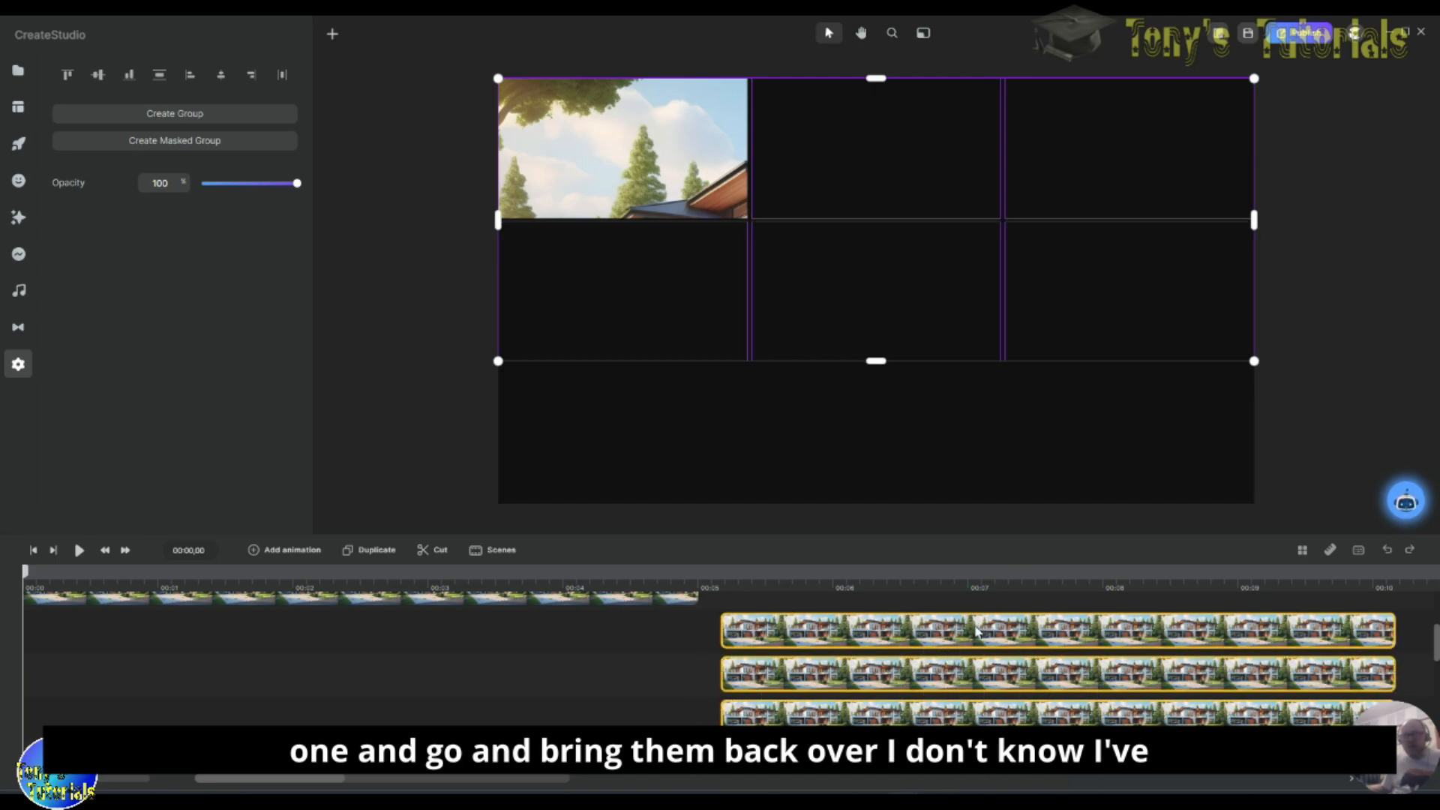
left_click_drag(977, 633, 261, 622)
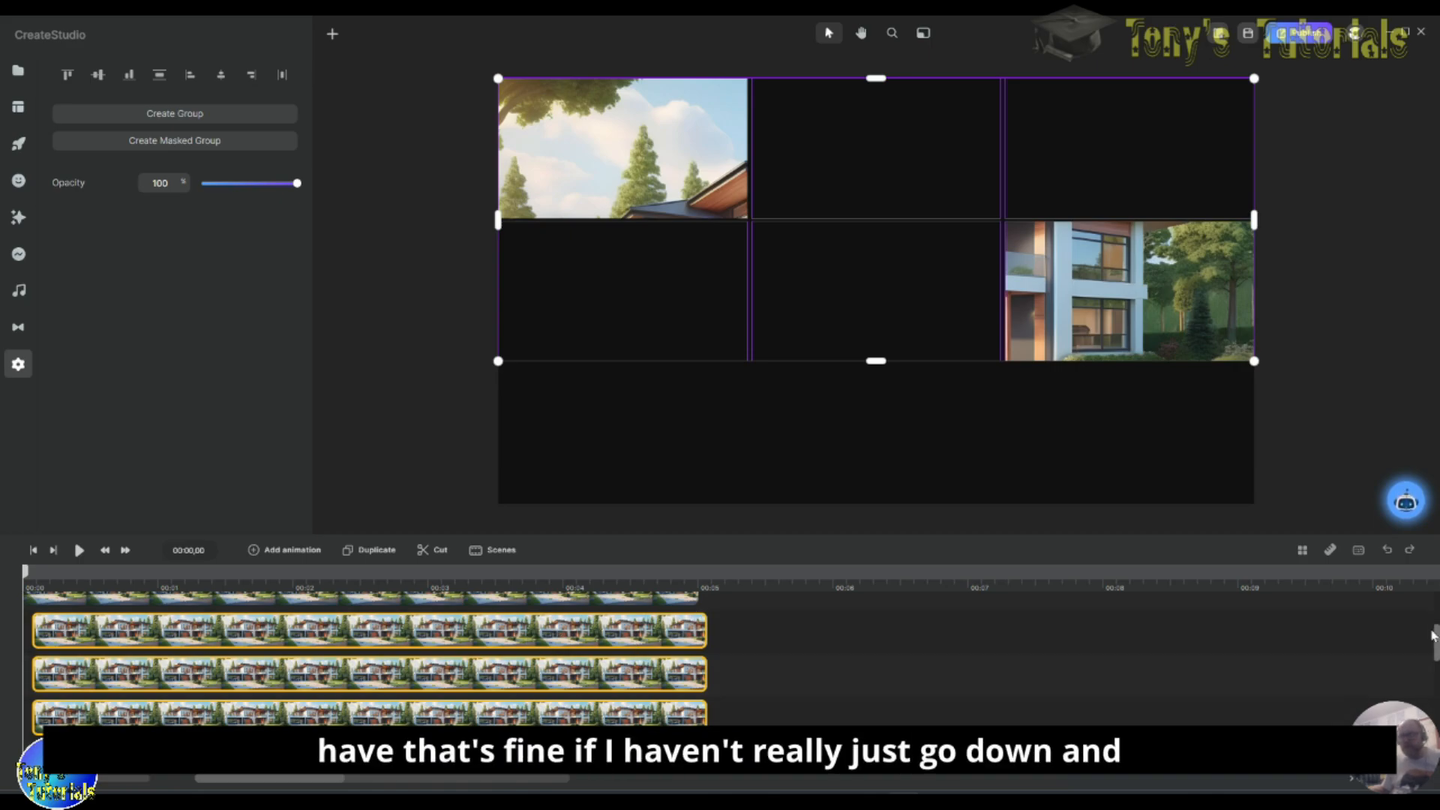
left_click_drag(1437, 641, 1438, 679)
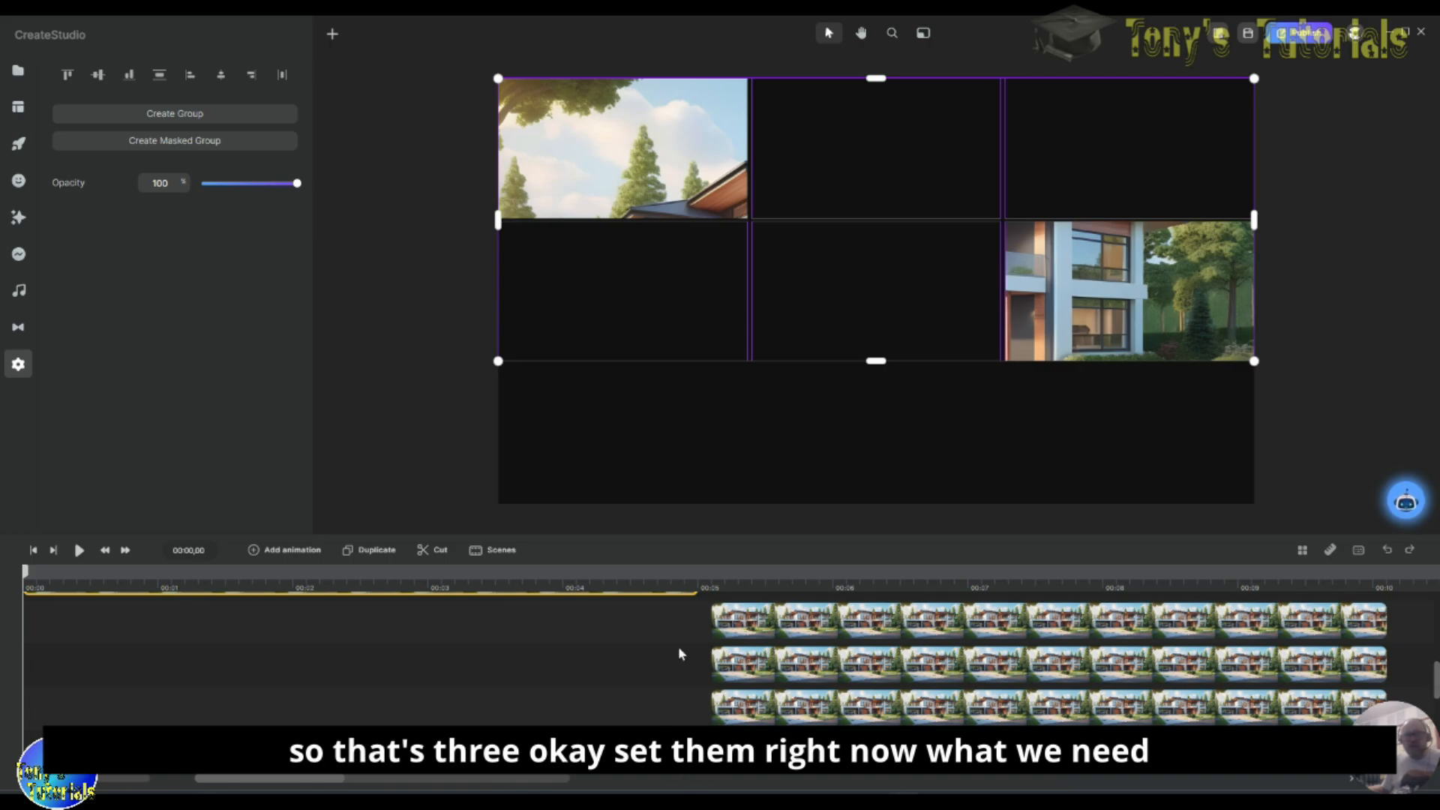
left_click_drag(685, 627, 106, 622)
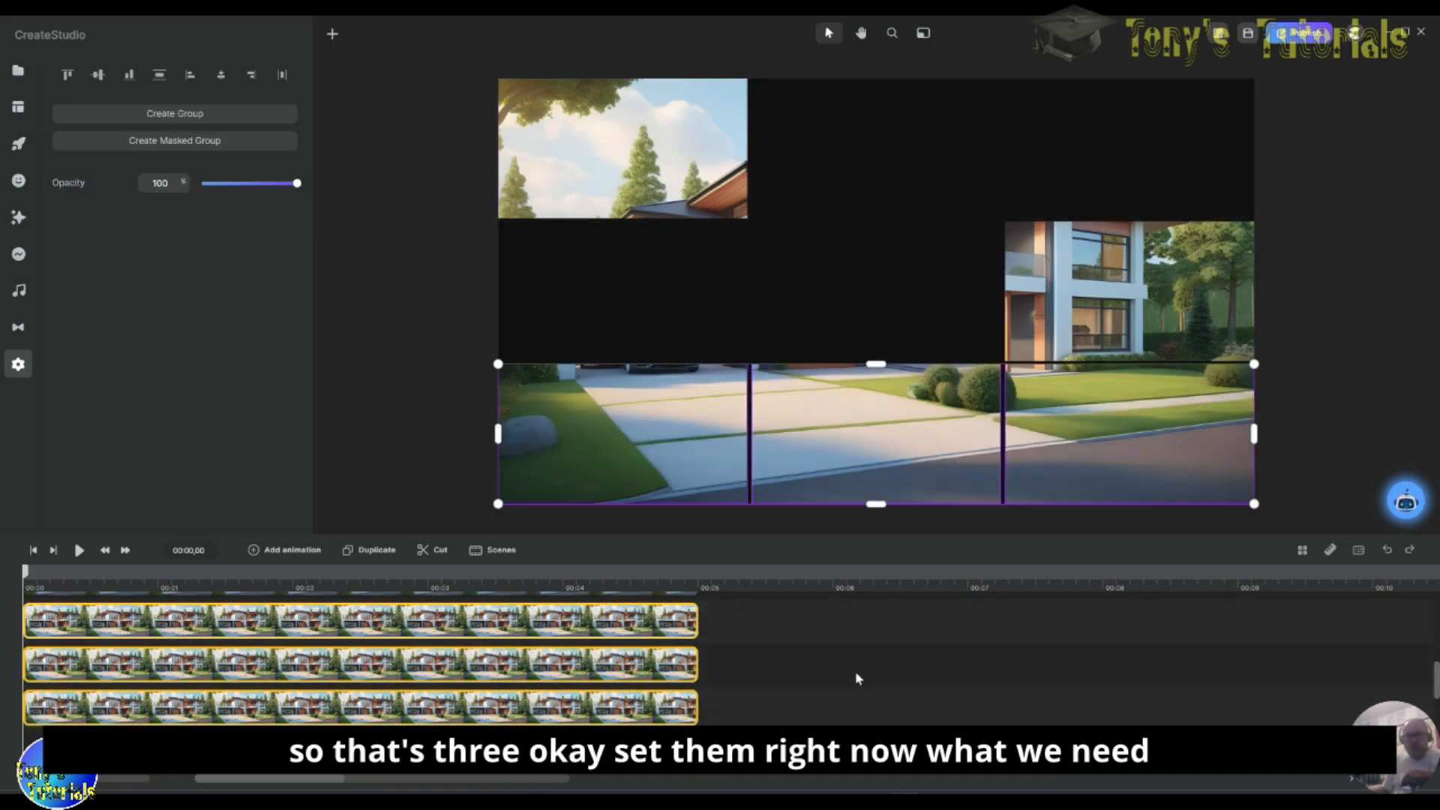
Step: Align the slightly offset middle-row and top-row clips exactly with the start of the timeline
scroll(924, 703, "down", 2)
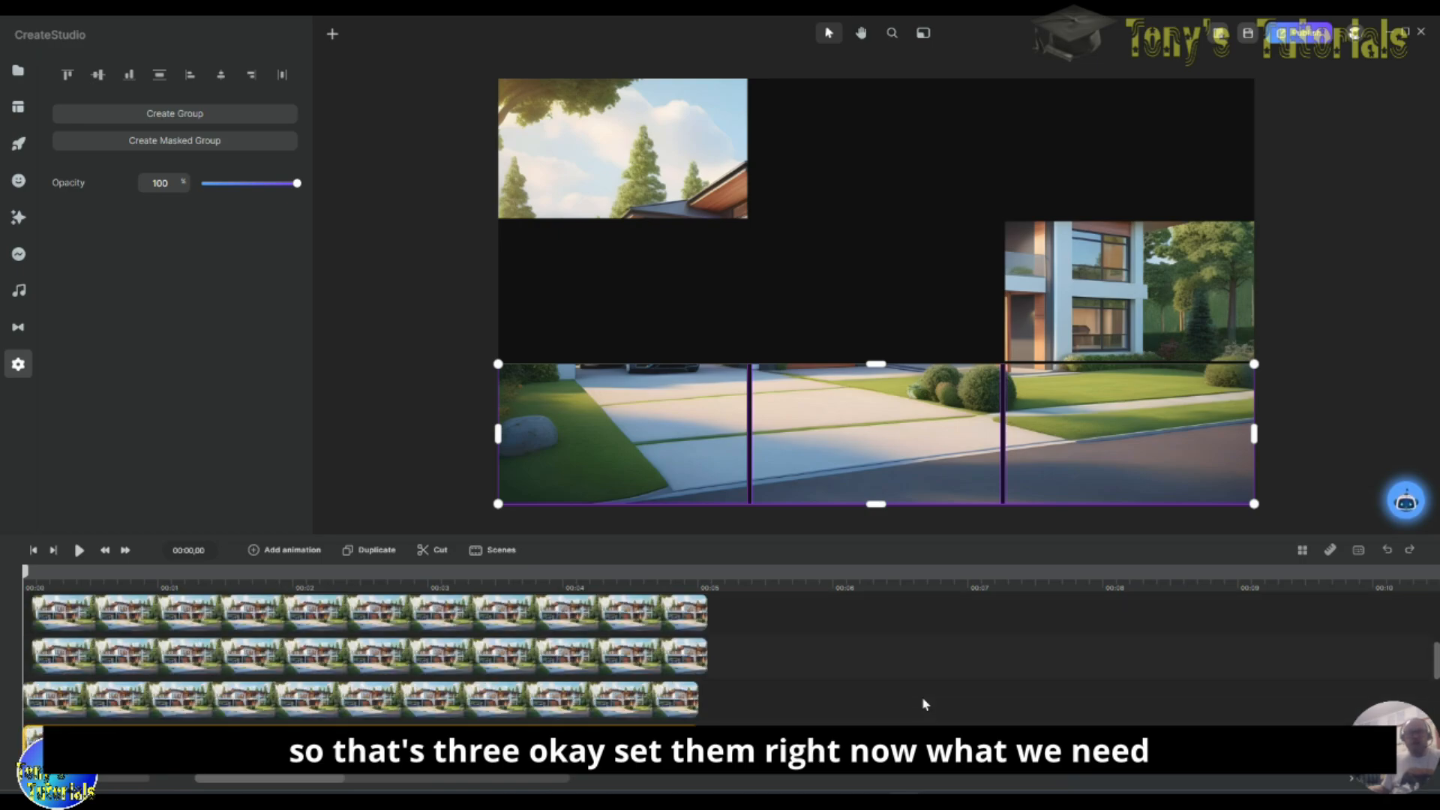
scroll(923, 704, "up", 3)
scroll(905, 711, "down", 2)
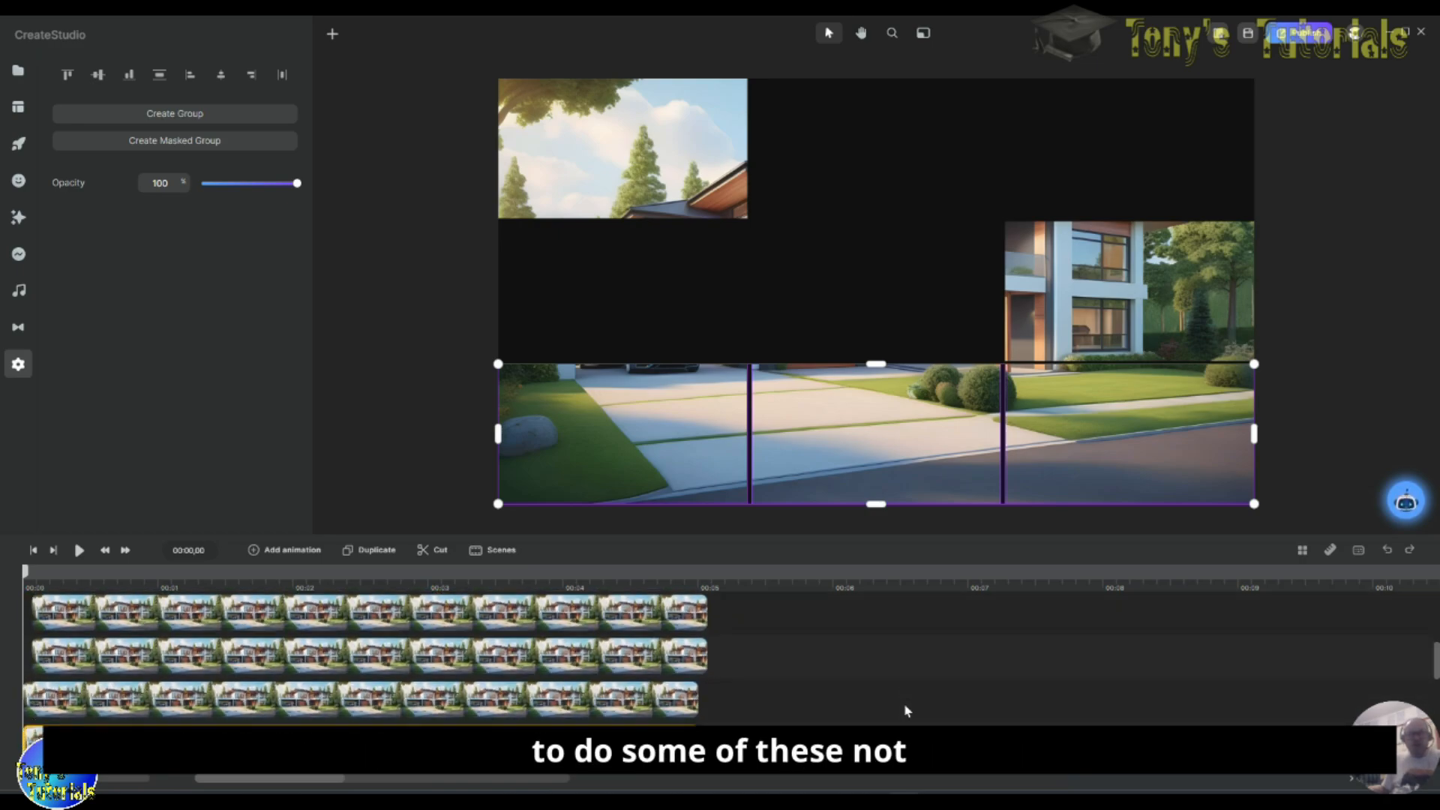
scroll(906, 710, "up", 1)
scroll(906, 710, "down", 1)
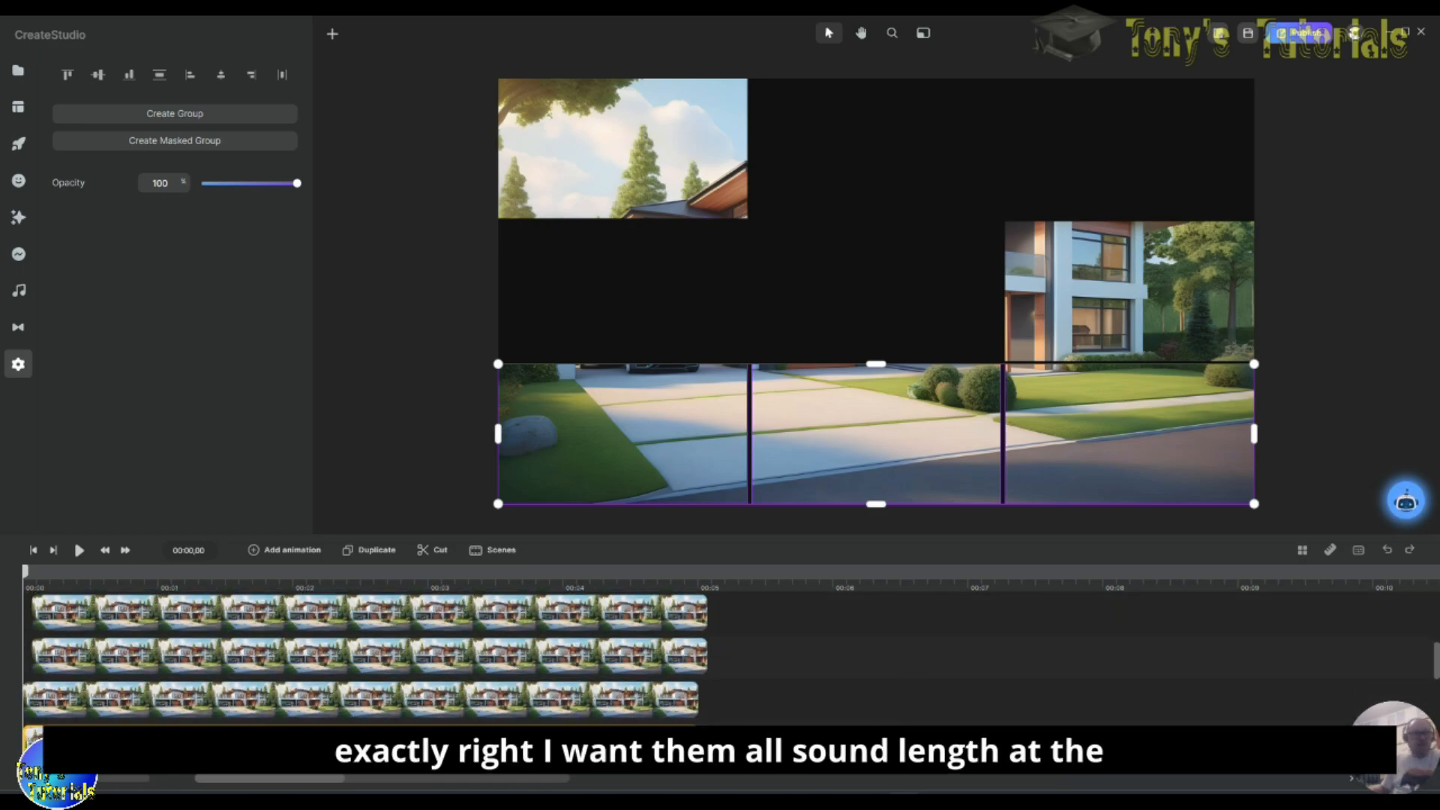
left_click(291, 709)
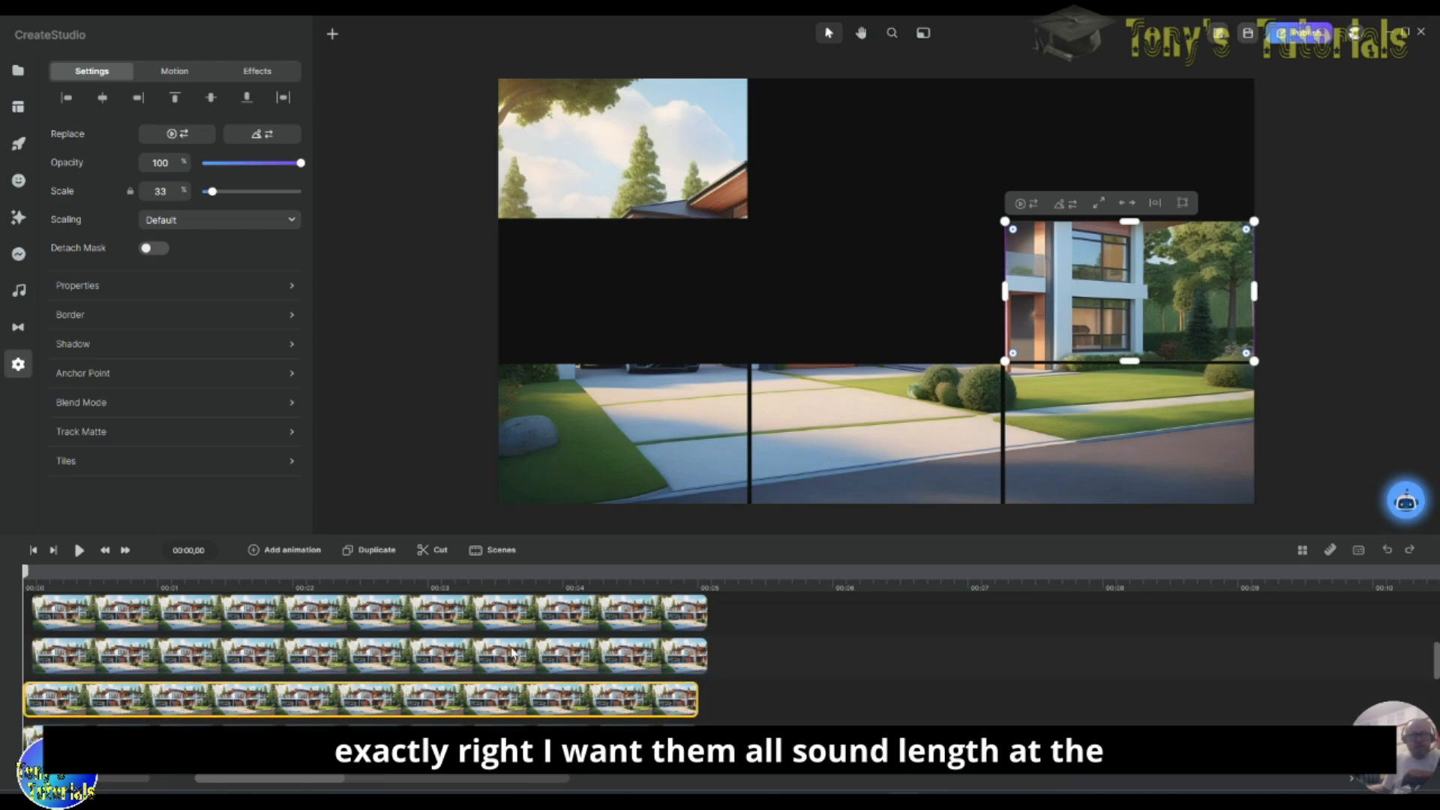
left_click_drag(511, 648, 450, 648)
mouse_move(511, 595)
left_mouse_down()
mouse_move(438, 597)
mouse_move(490, 612)
left_mouse_up()
left_click(478, 603)
scroll(893, 687, "up", 5)
scroll(862, 695, "down", 3)
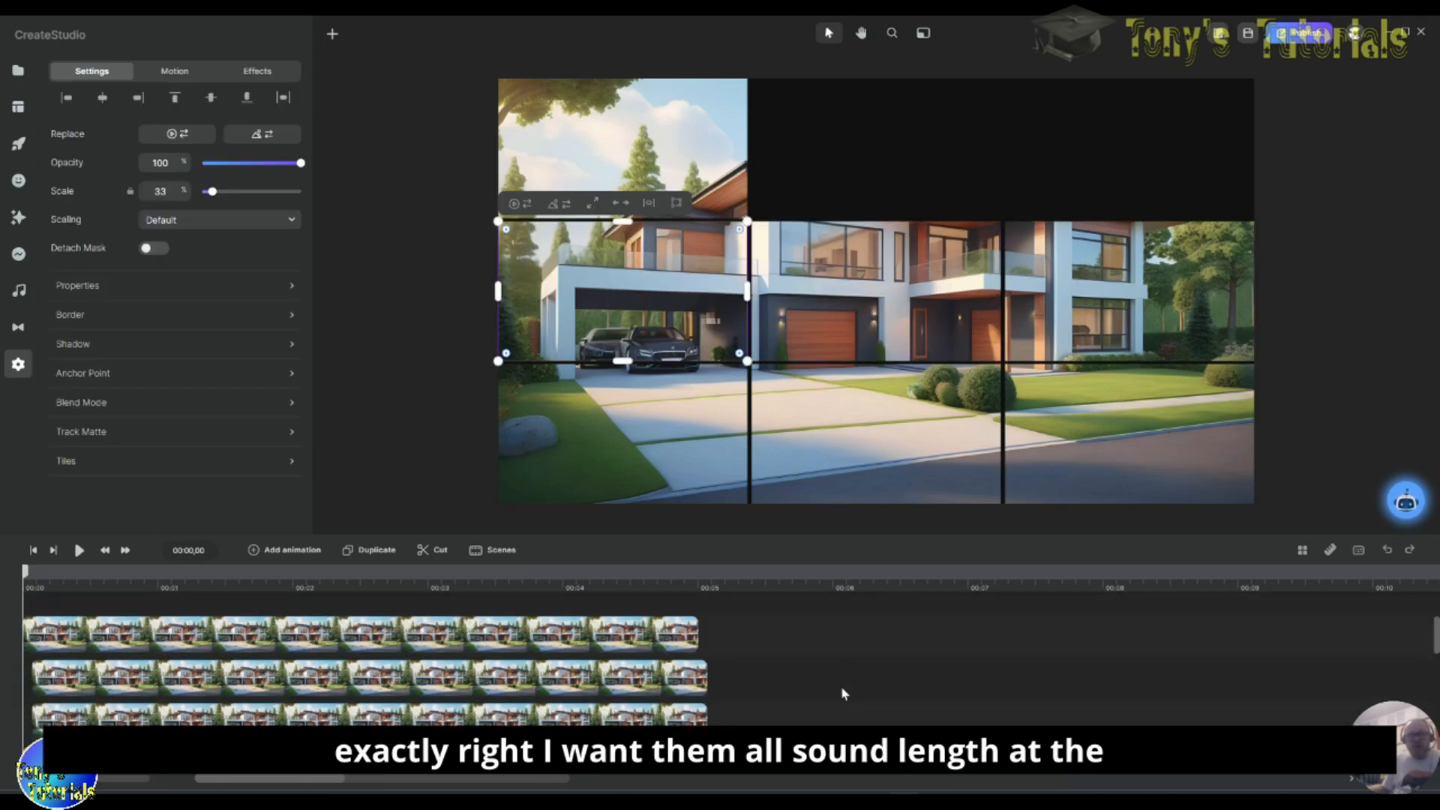
left_click(623, 686)
left_click_drag(623, 686, 616, 722)
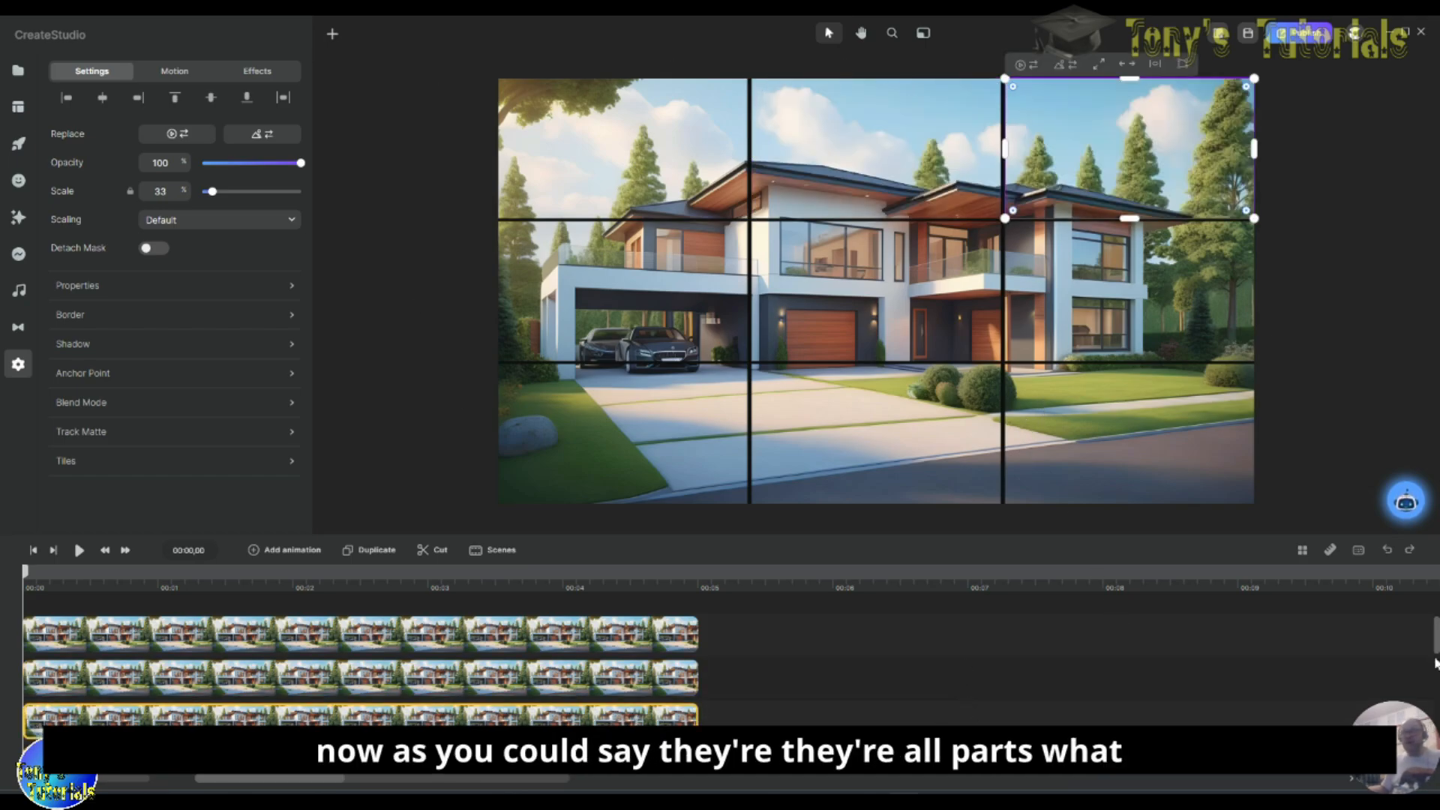
Step: Apply the Right position entrance motion to the top-left grid clip and play the timeline to preview it
scroll(361, 660, "down", 2)
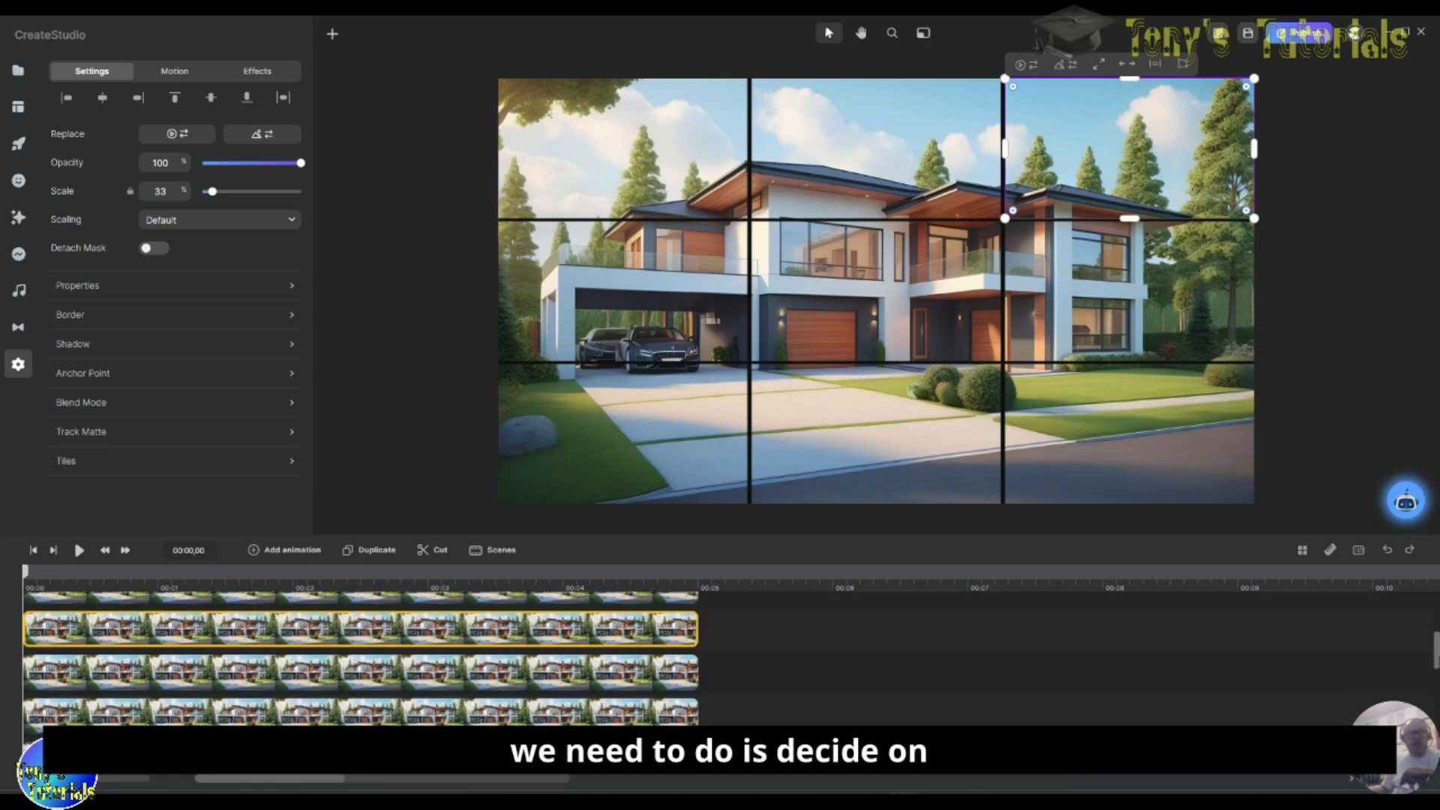
left_click_drag(1439, 640, 1439, 618)
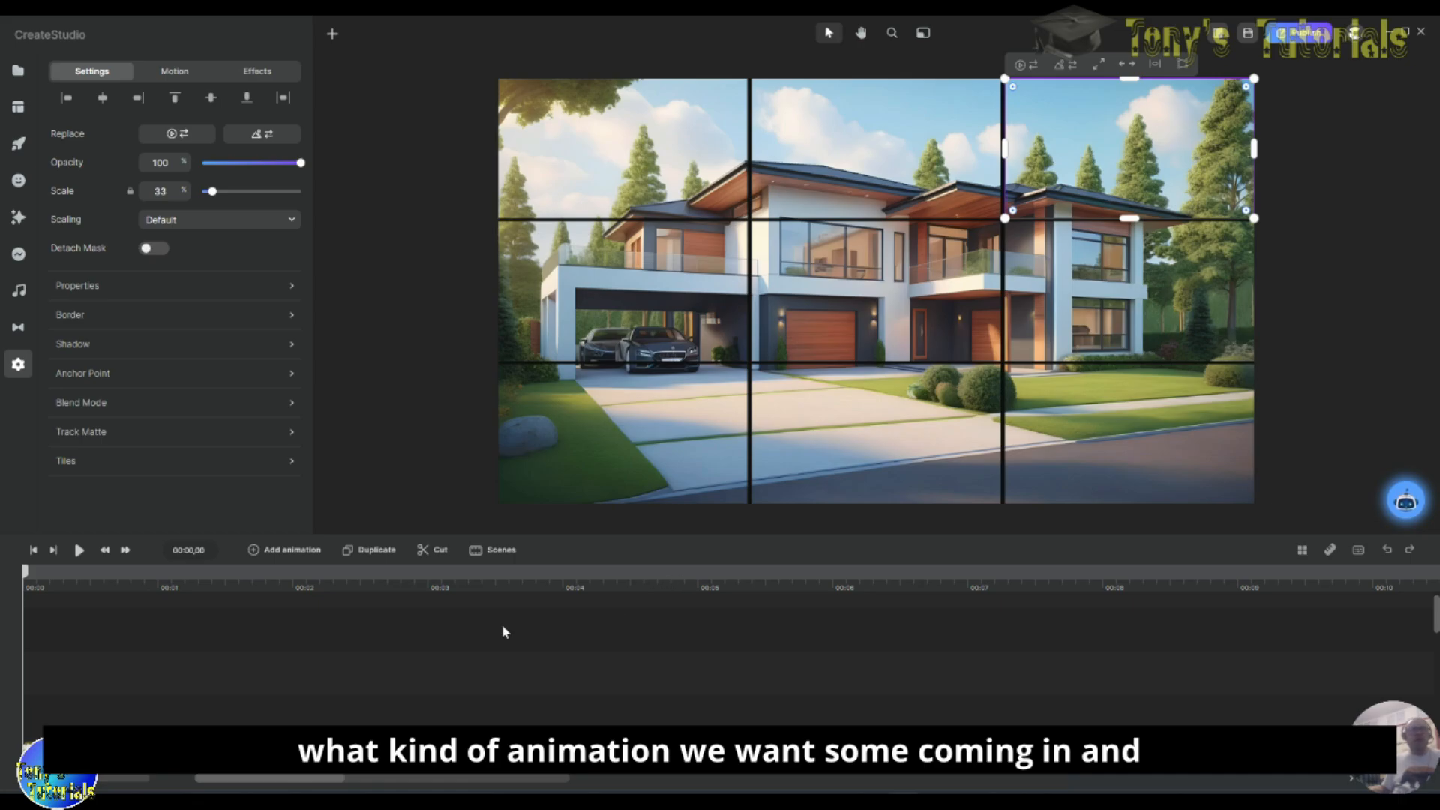
left_click(18, 73)
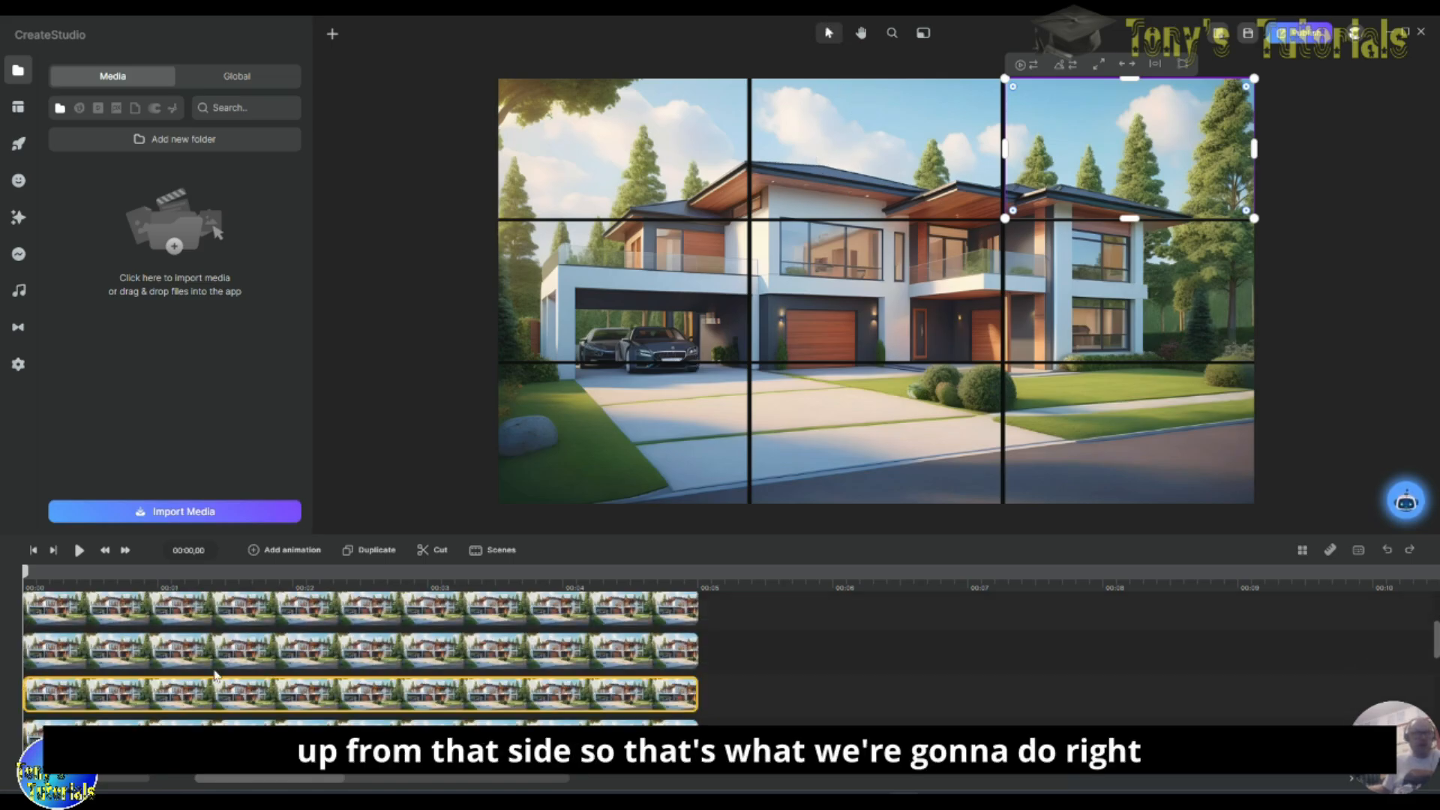
scroll(291, 642, "up", 3)
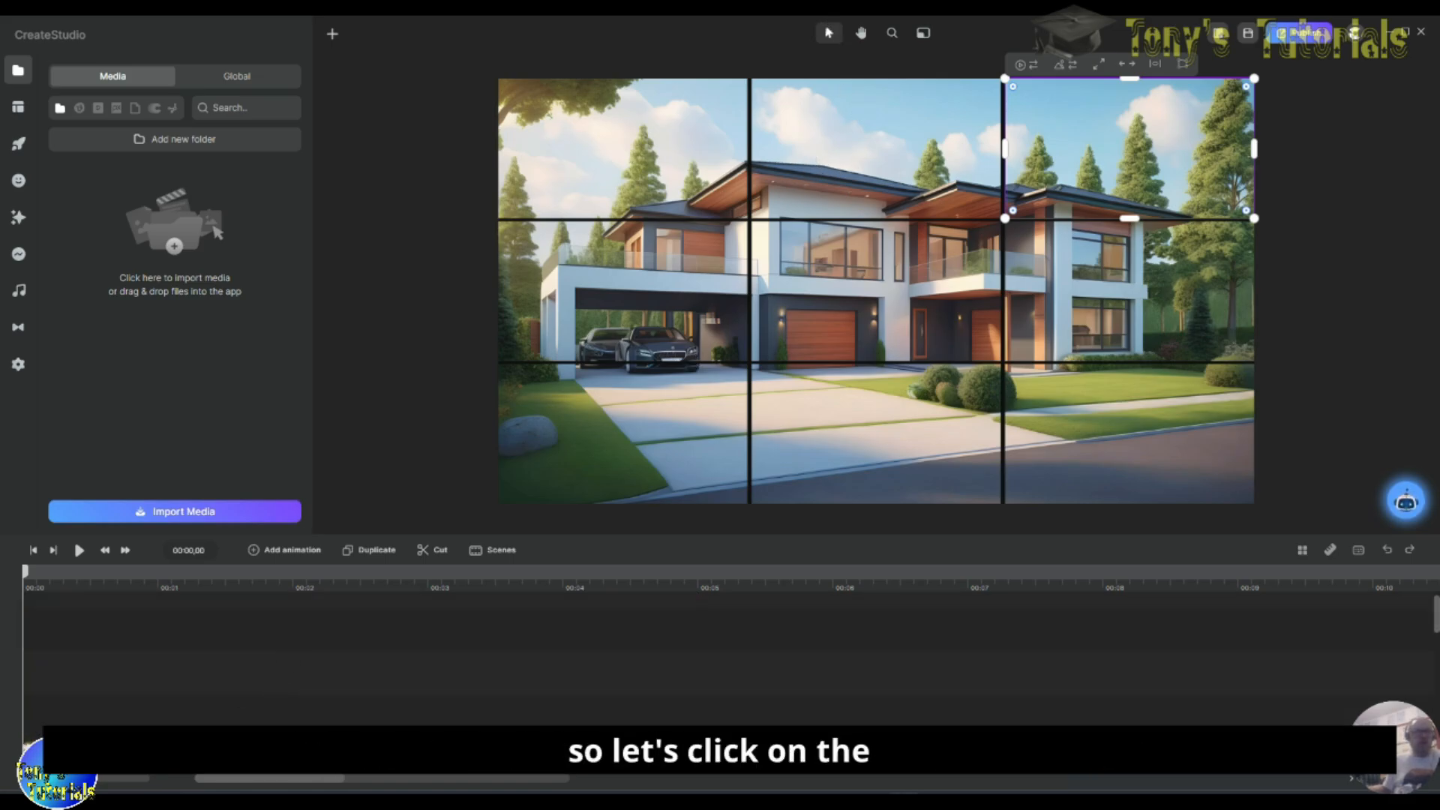
left_click(315, 756)
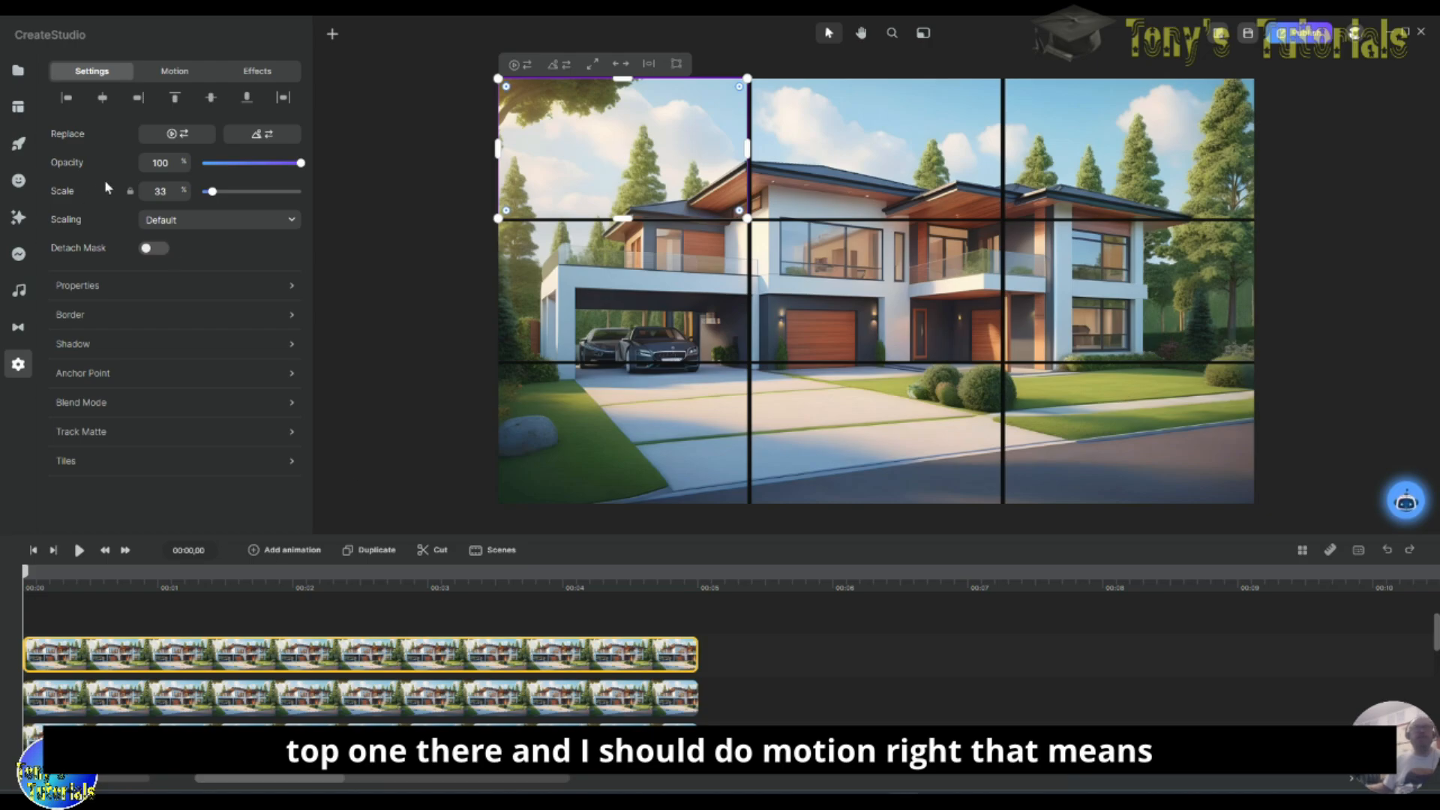
left_click(180, 73)
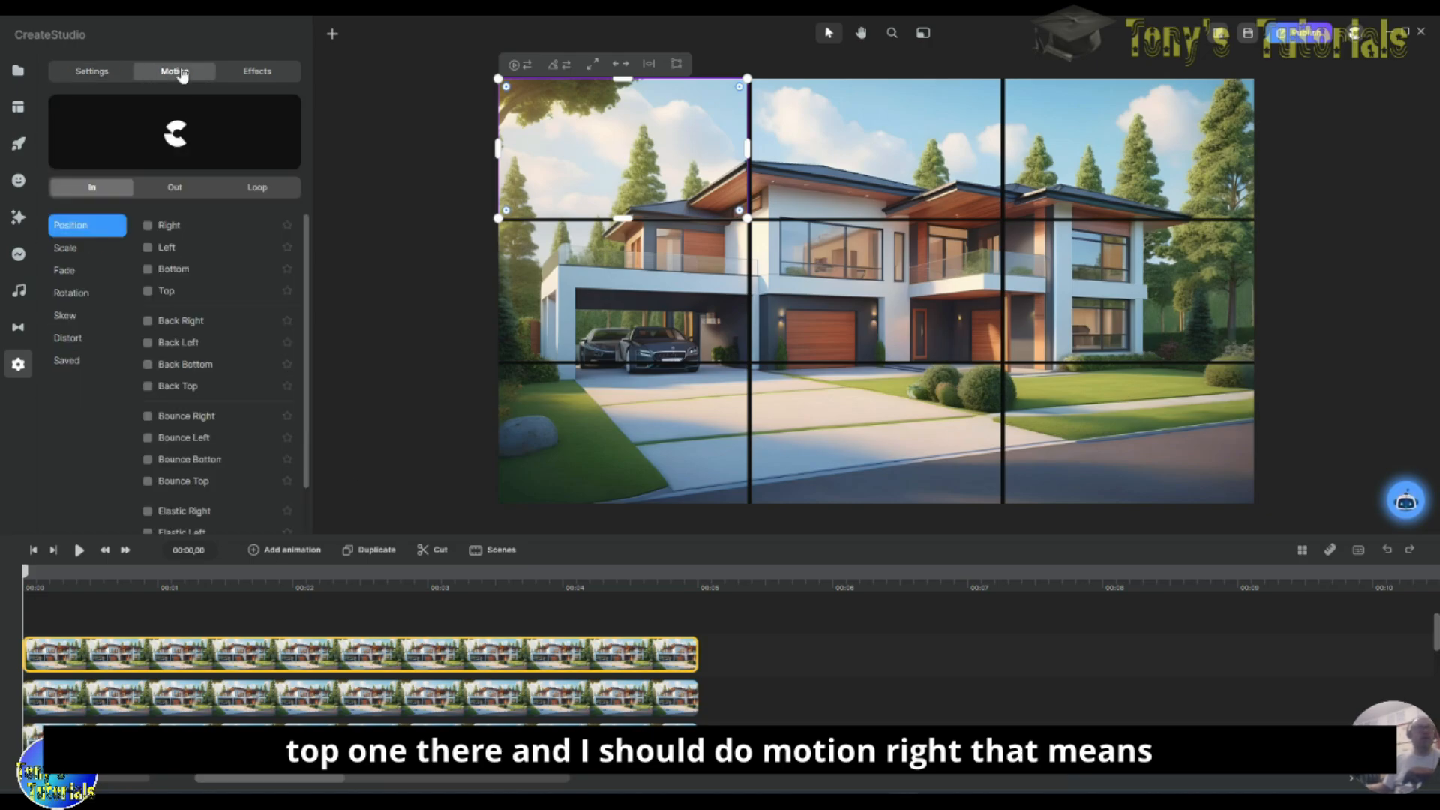
left_click(148, 225)
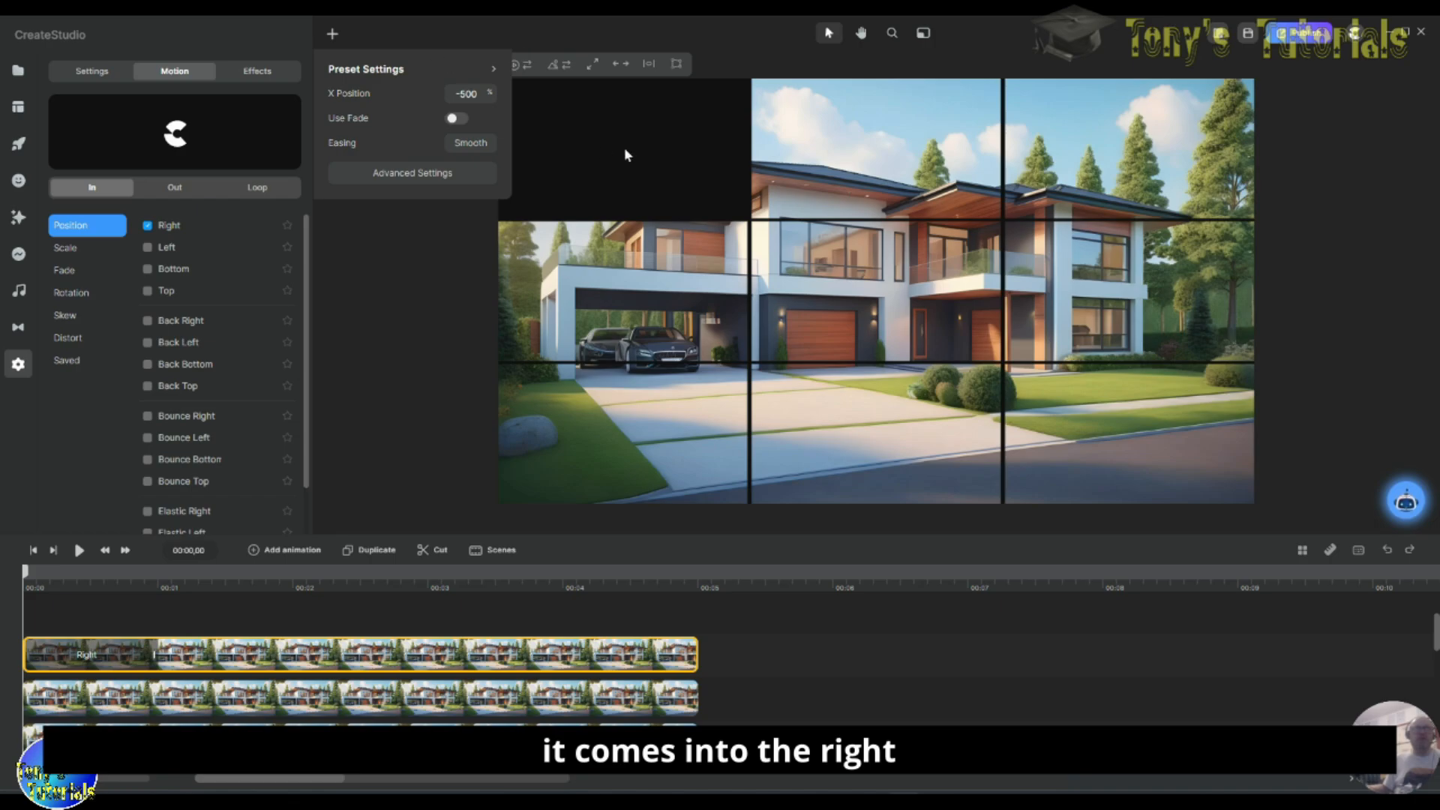
left_click(80, 551)
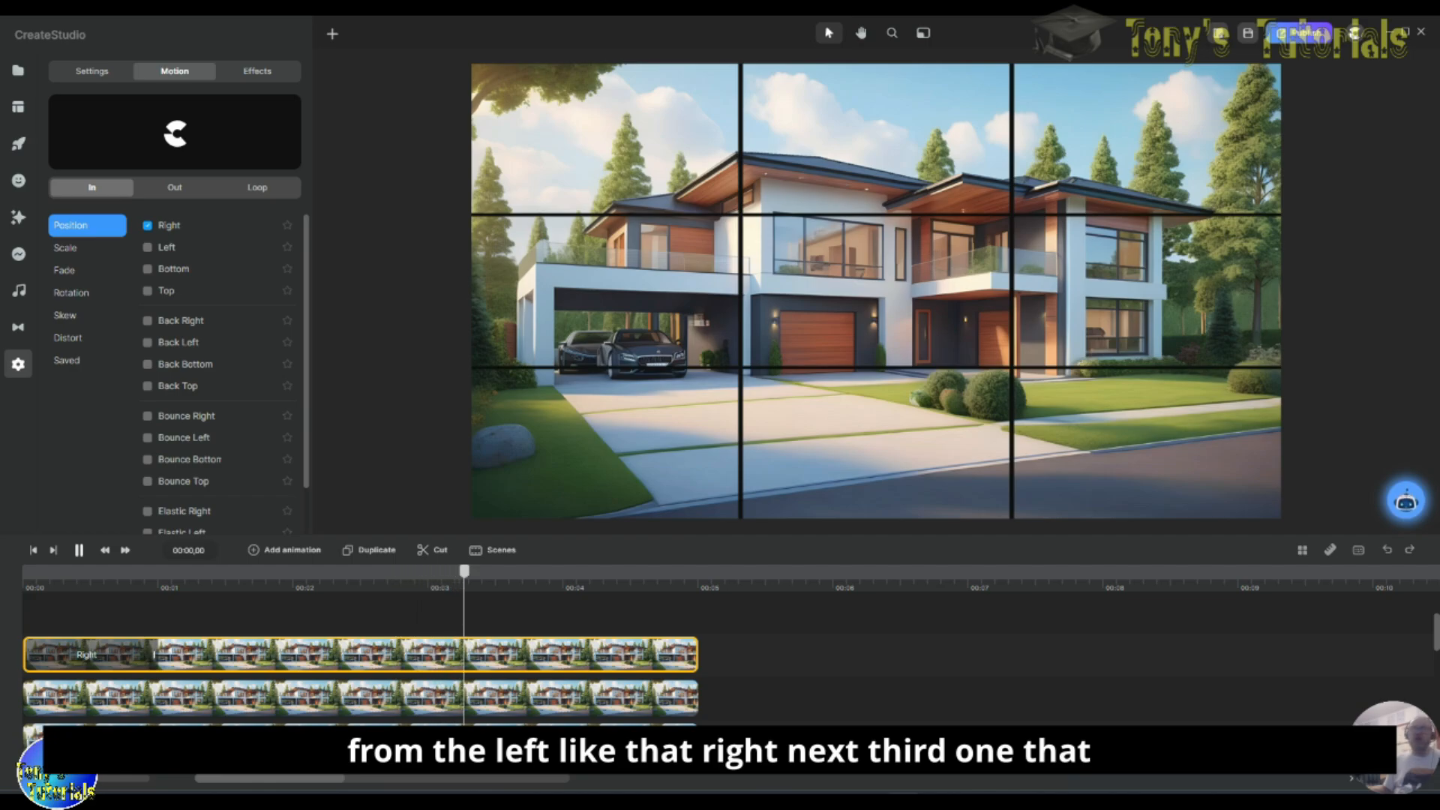
Step: Apply the Left position entrance motion to the top-right grid clip
left_click(225, 743)
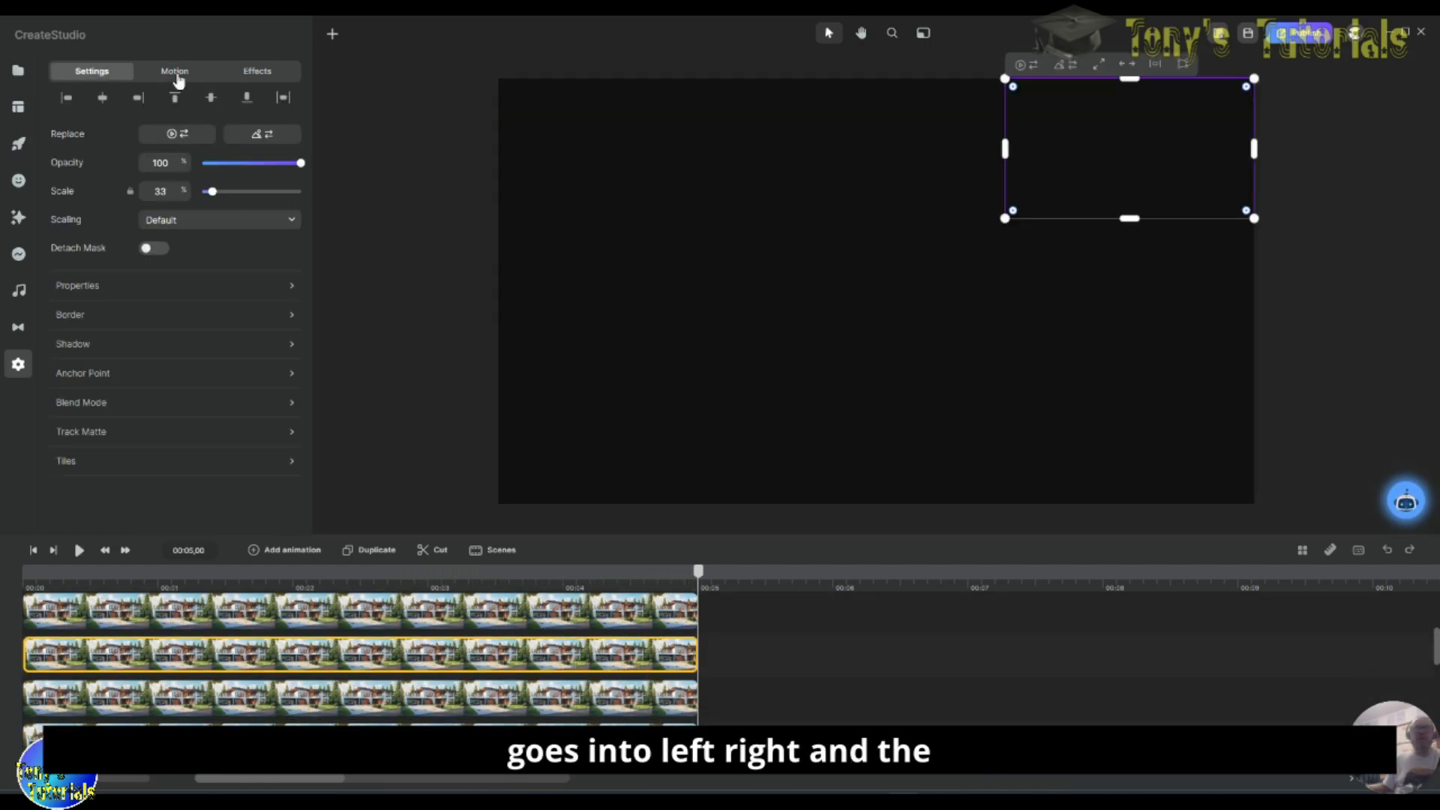
left_click(177, 75)
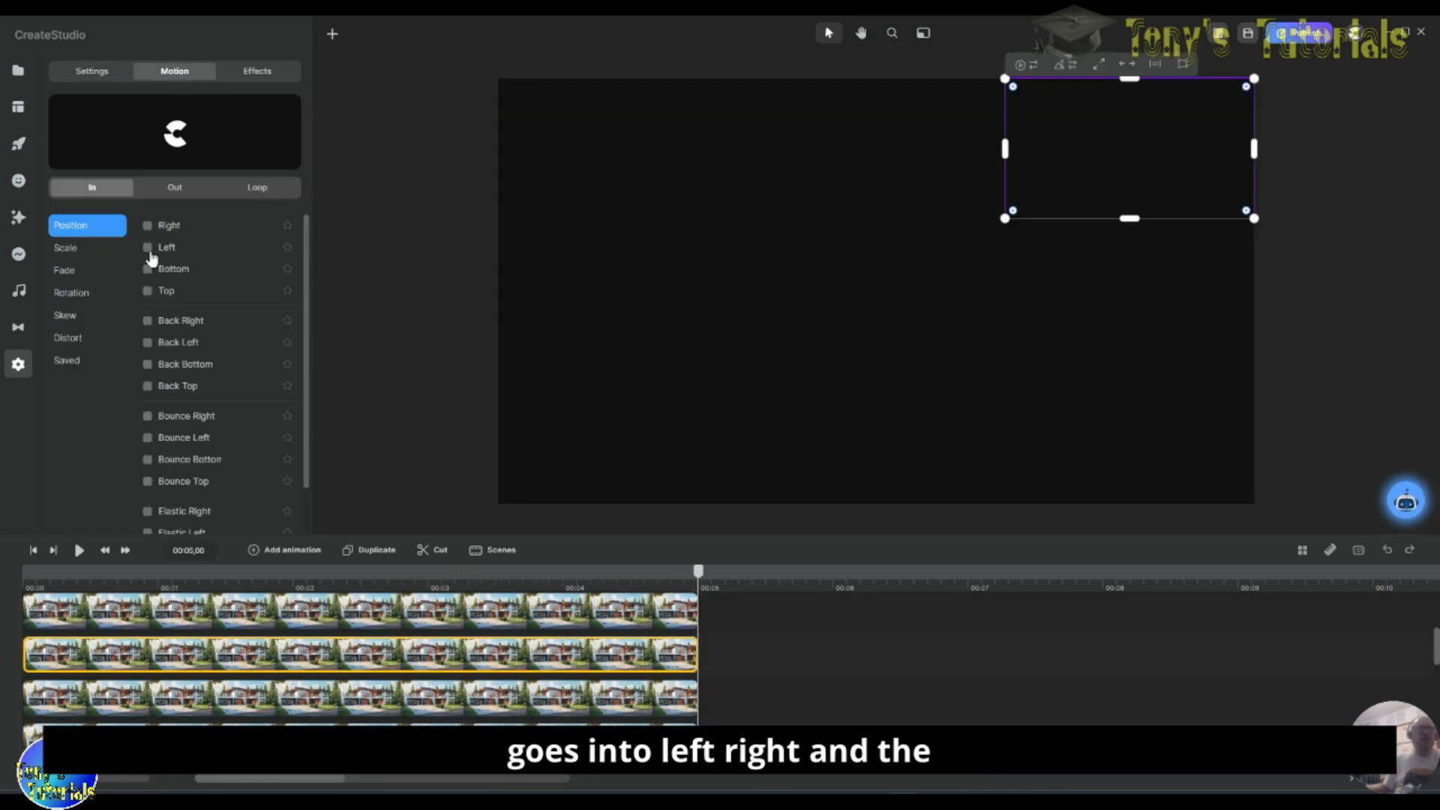
left_click(149, 248)
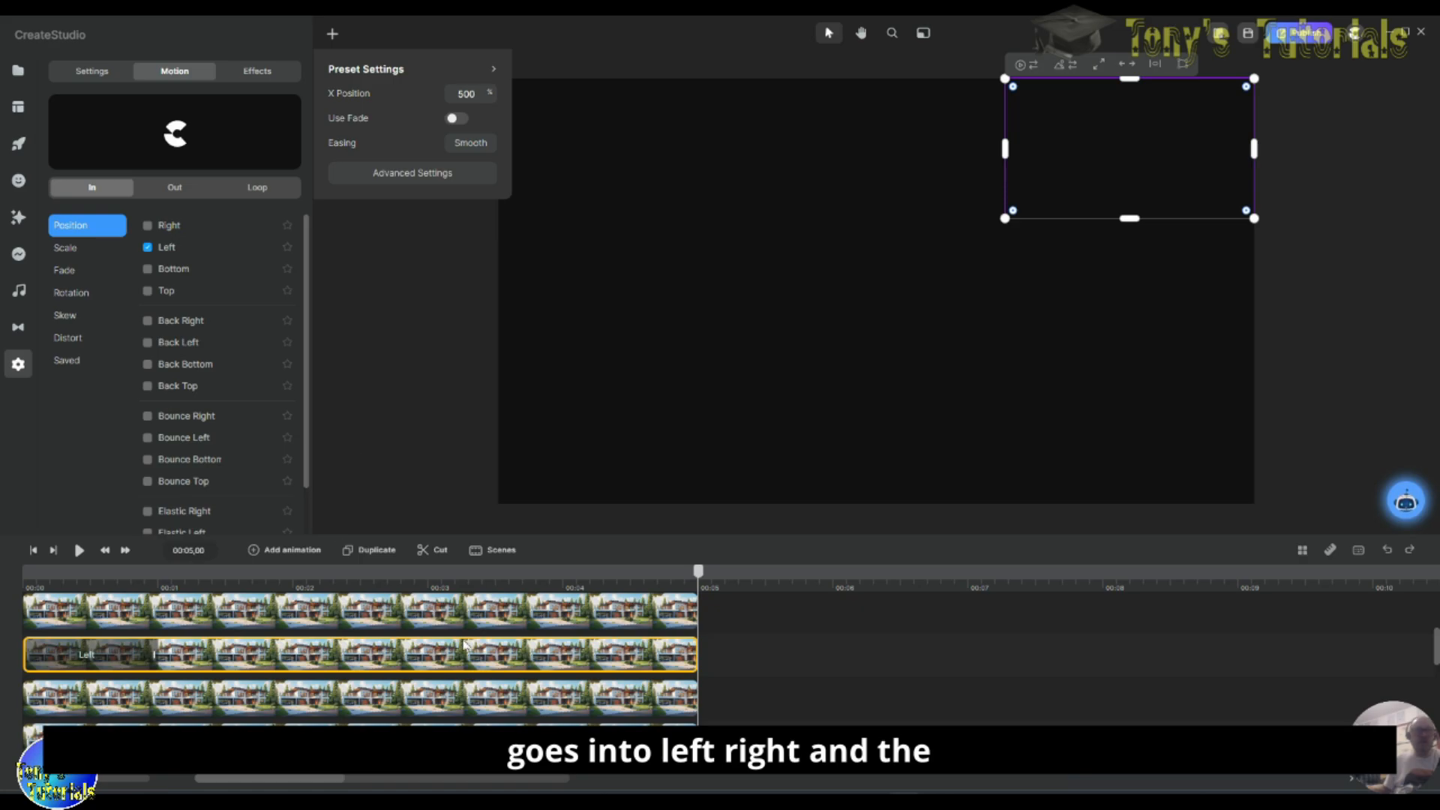
Step: Apply the Bottom position entrance motion to the top-middle grid clip
left_click(78, 627)
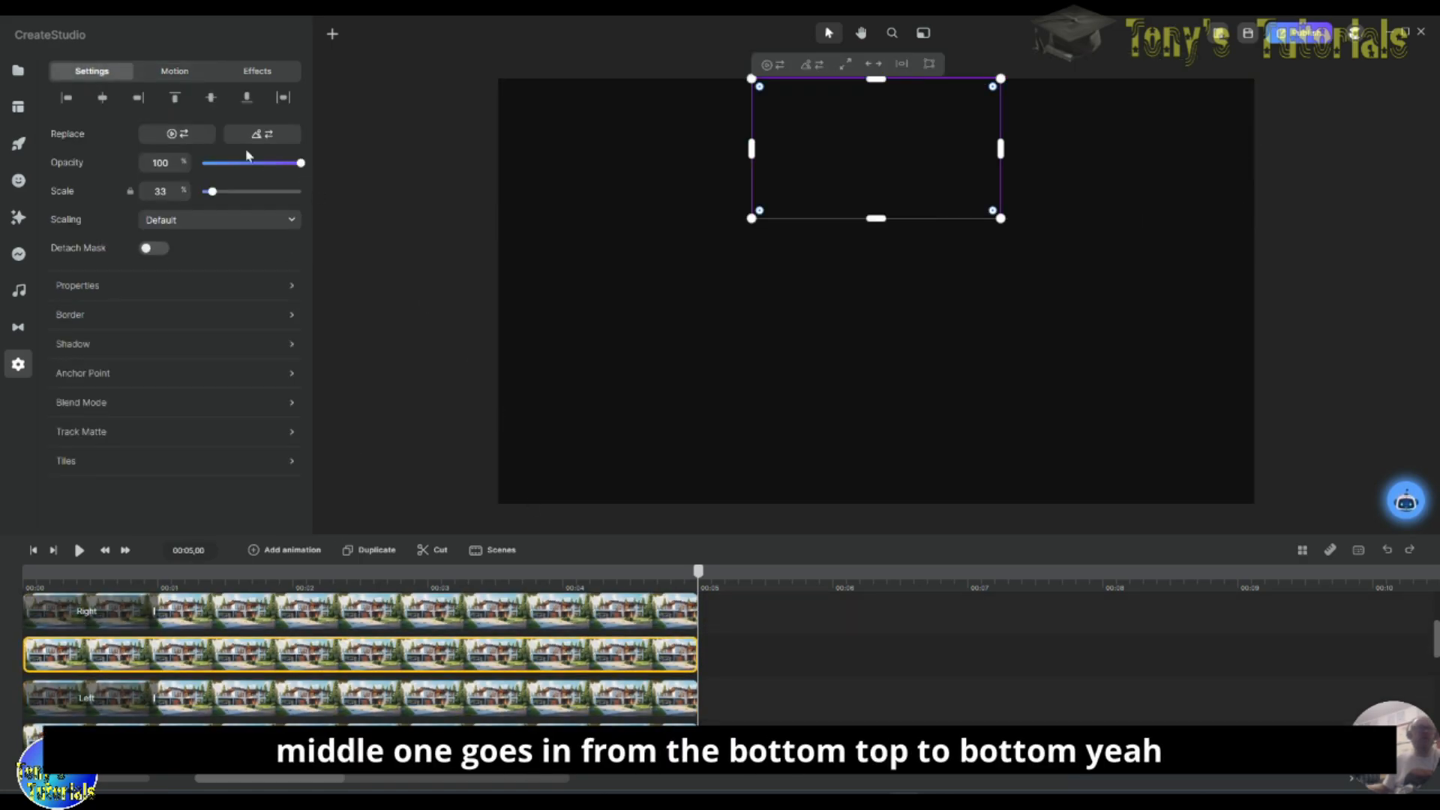
left_click(186, 75)
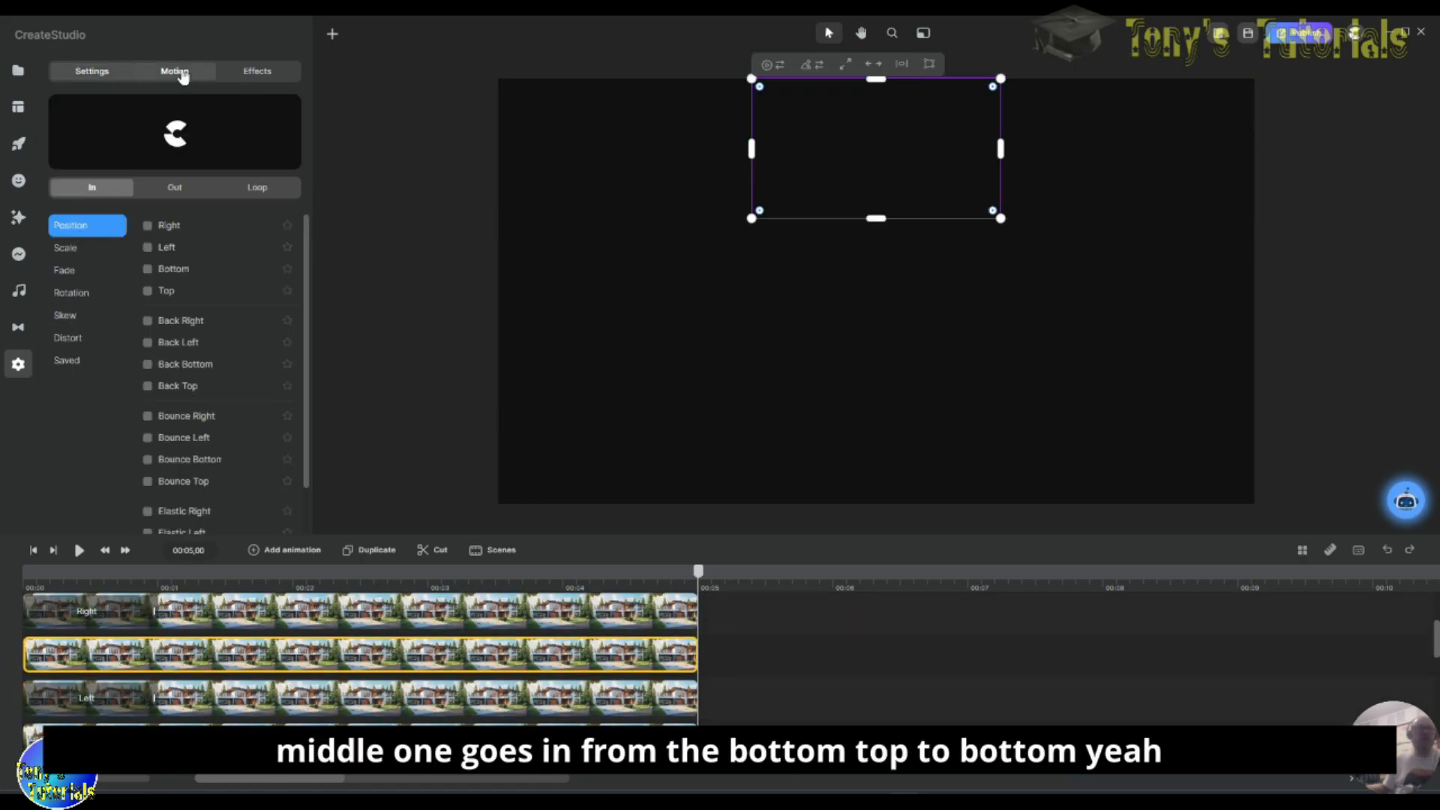
left_click(148, 270)
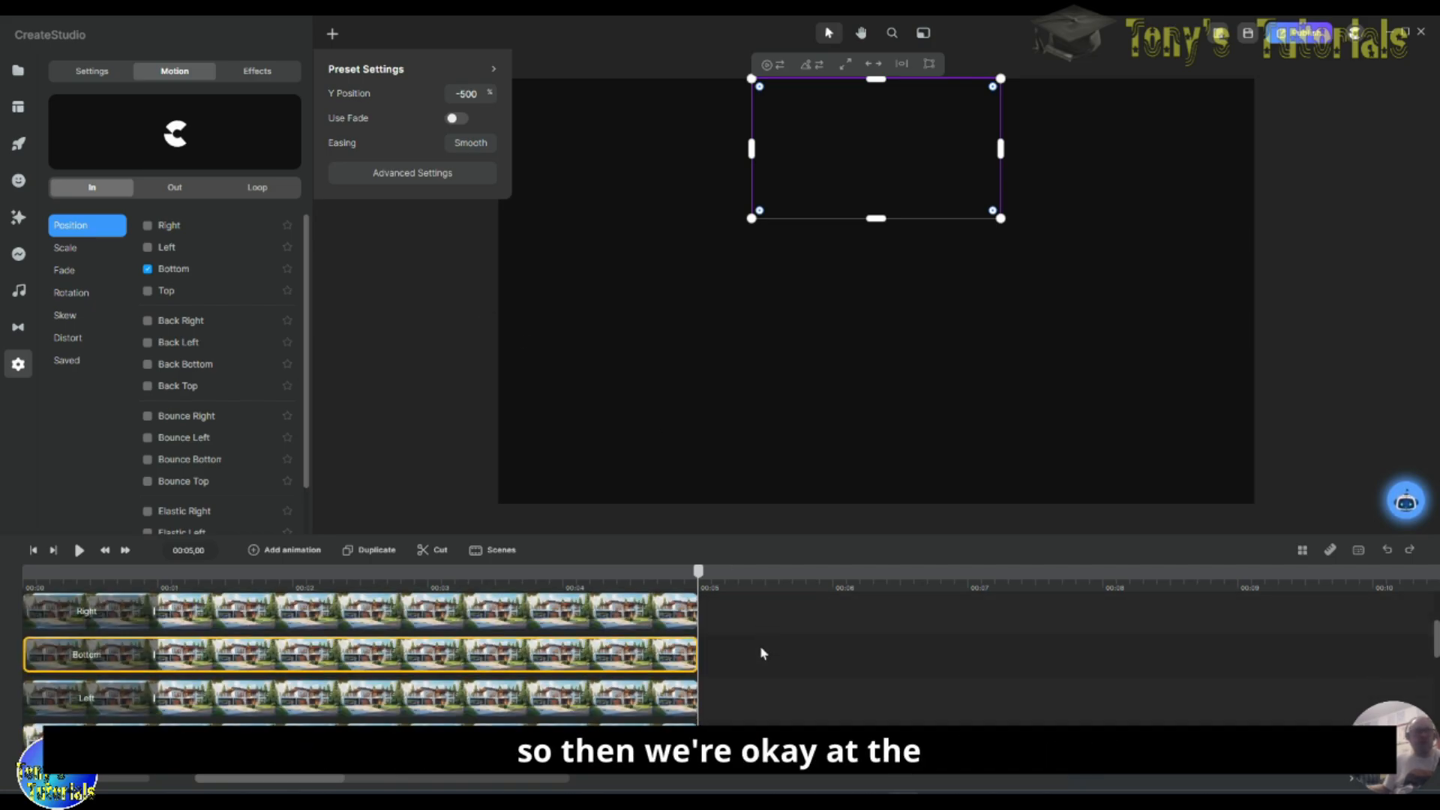
Step: Apply the Right position entrance motion to the middle-left grid clip
scroll(761, 655, "down", 2)
scroll(762, 655, "up", 1)
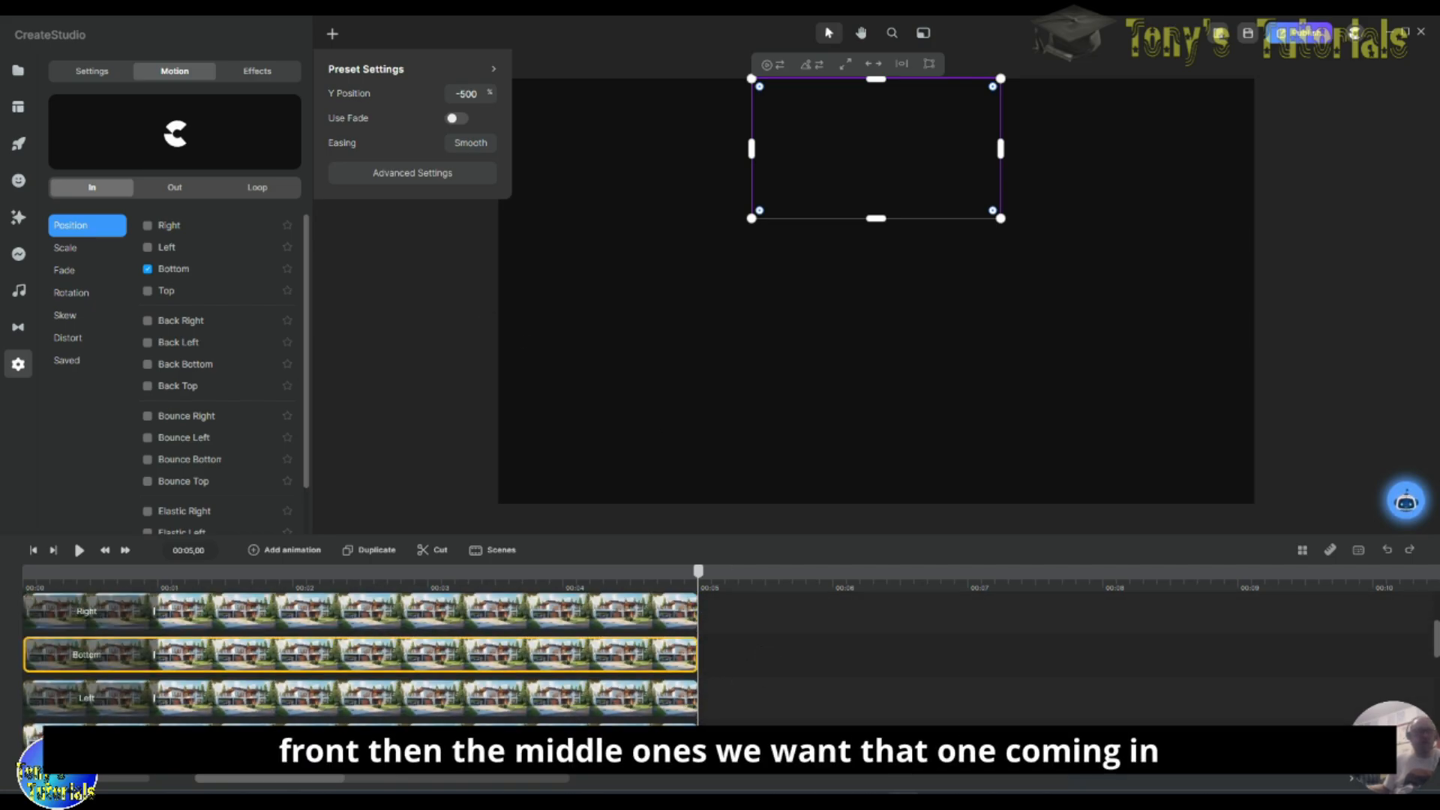
left_click(211, 737)
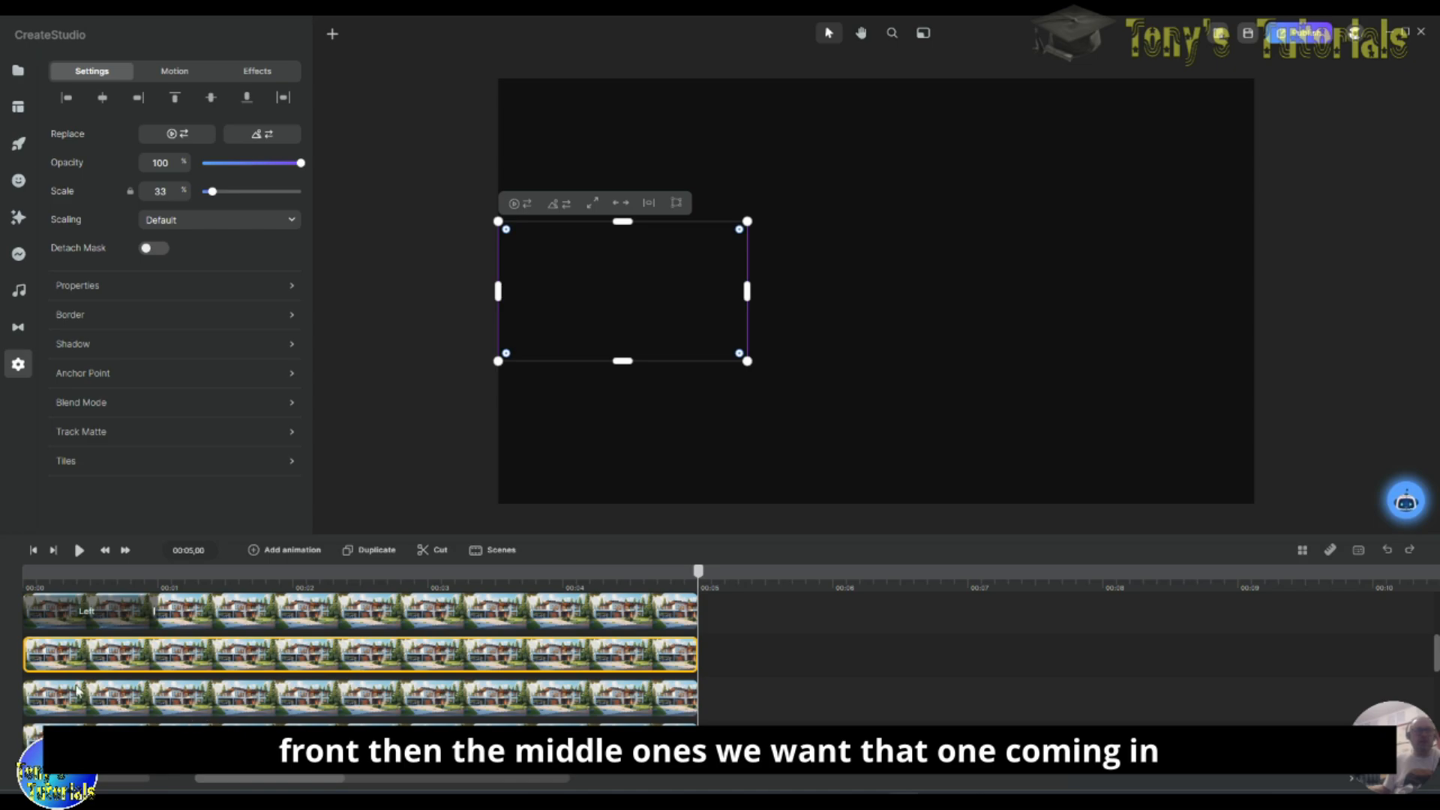
left_click(185, 70)
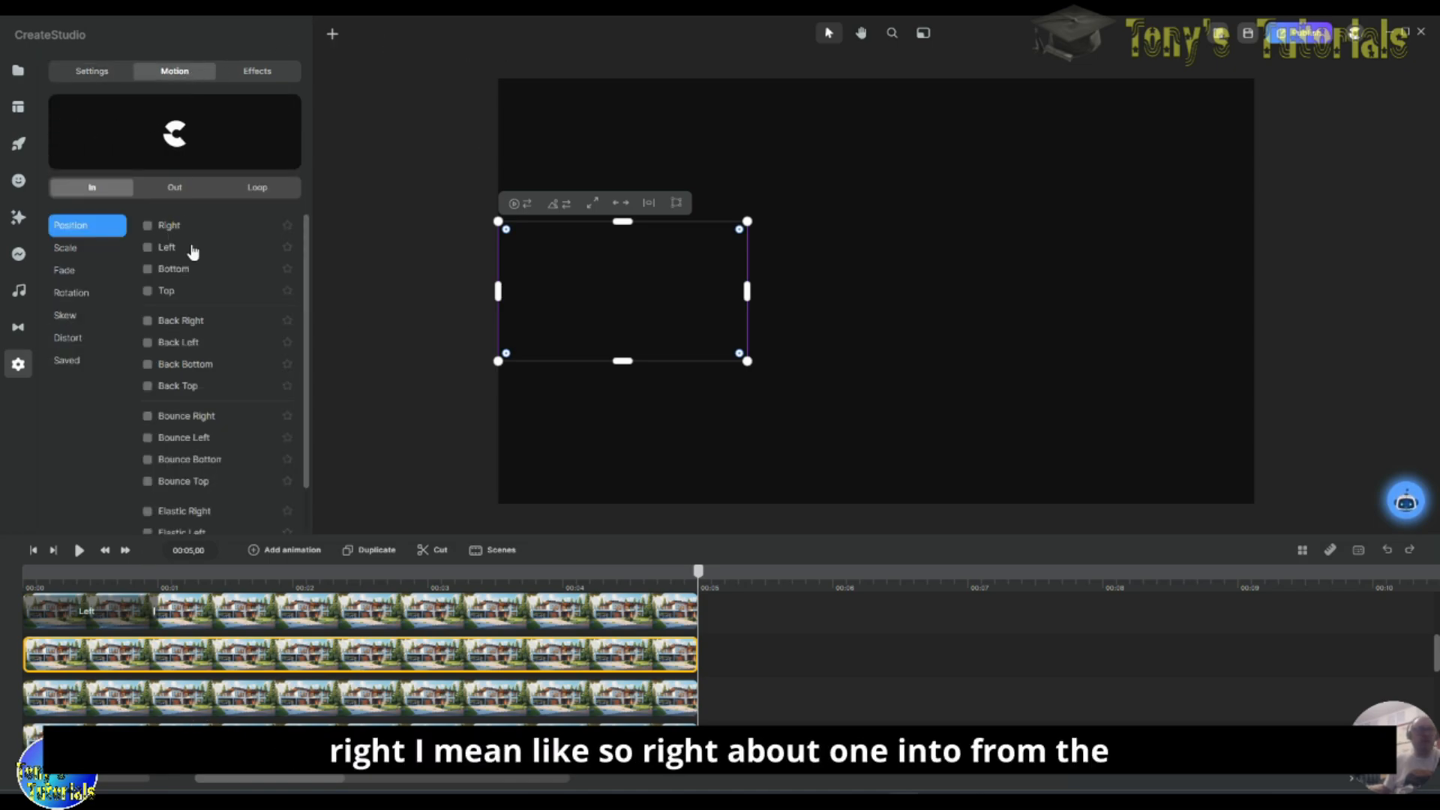
left_click(150, 226)
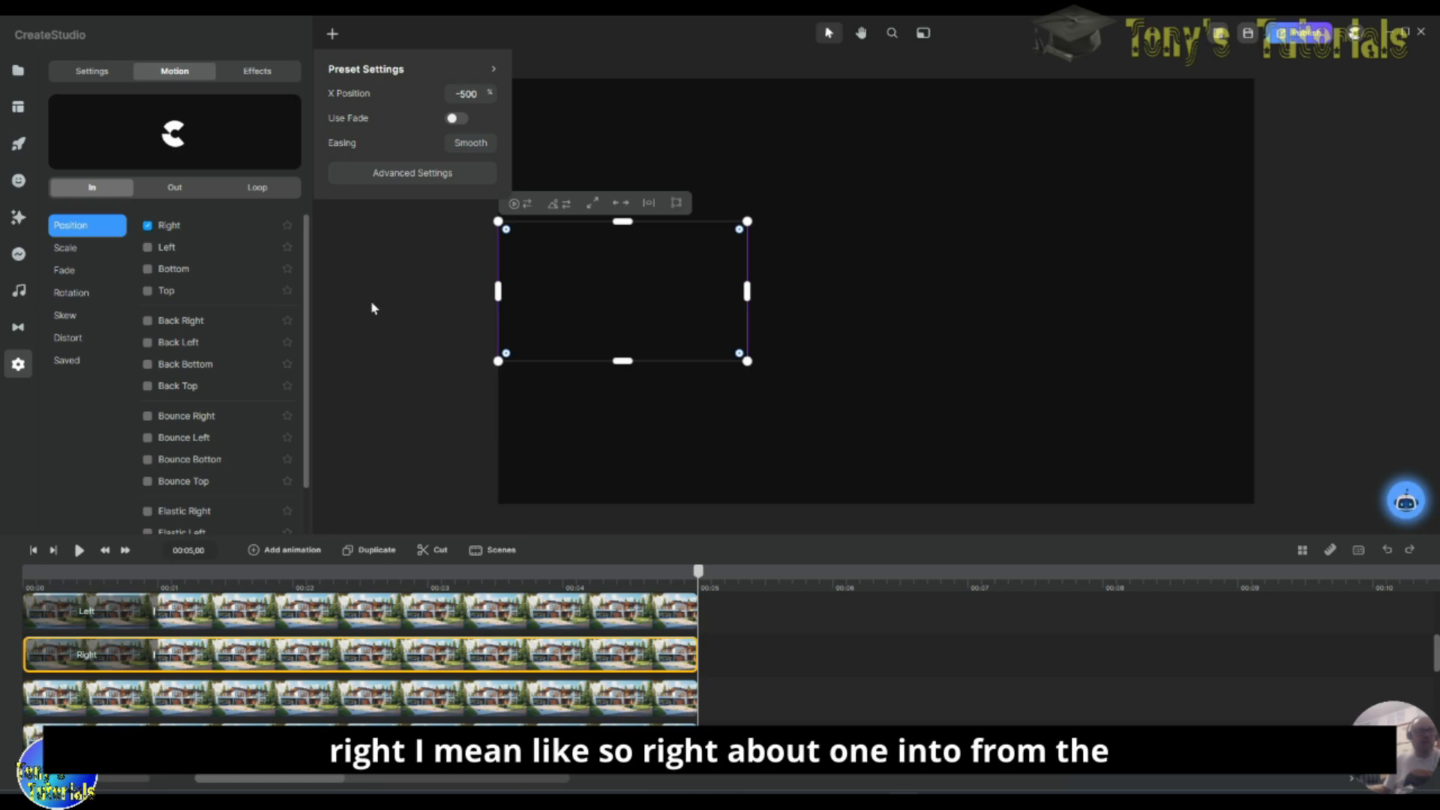
Step: Apply the Down scale entrance motion to the centre grid clip
left_click(300, 739)
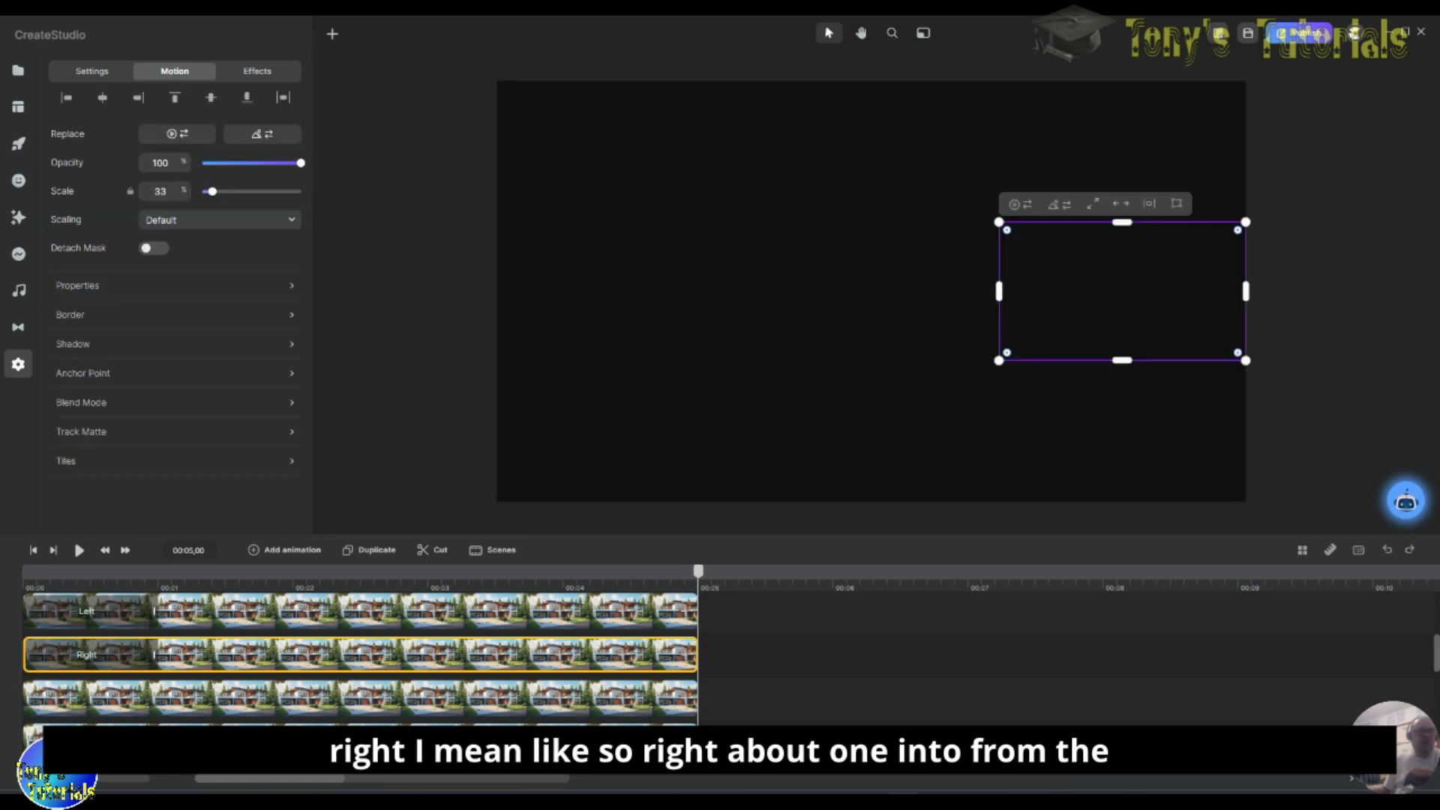
left_click(175, 71)
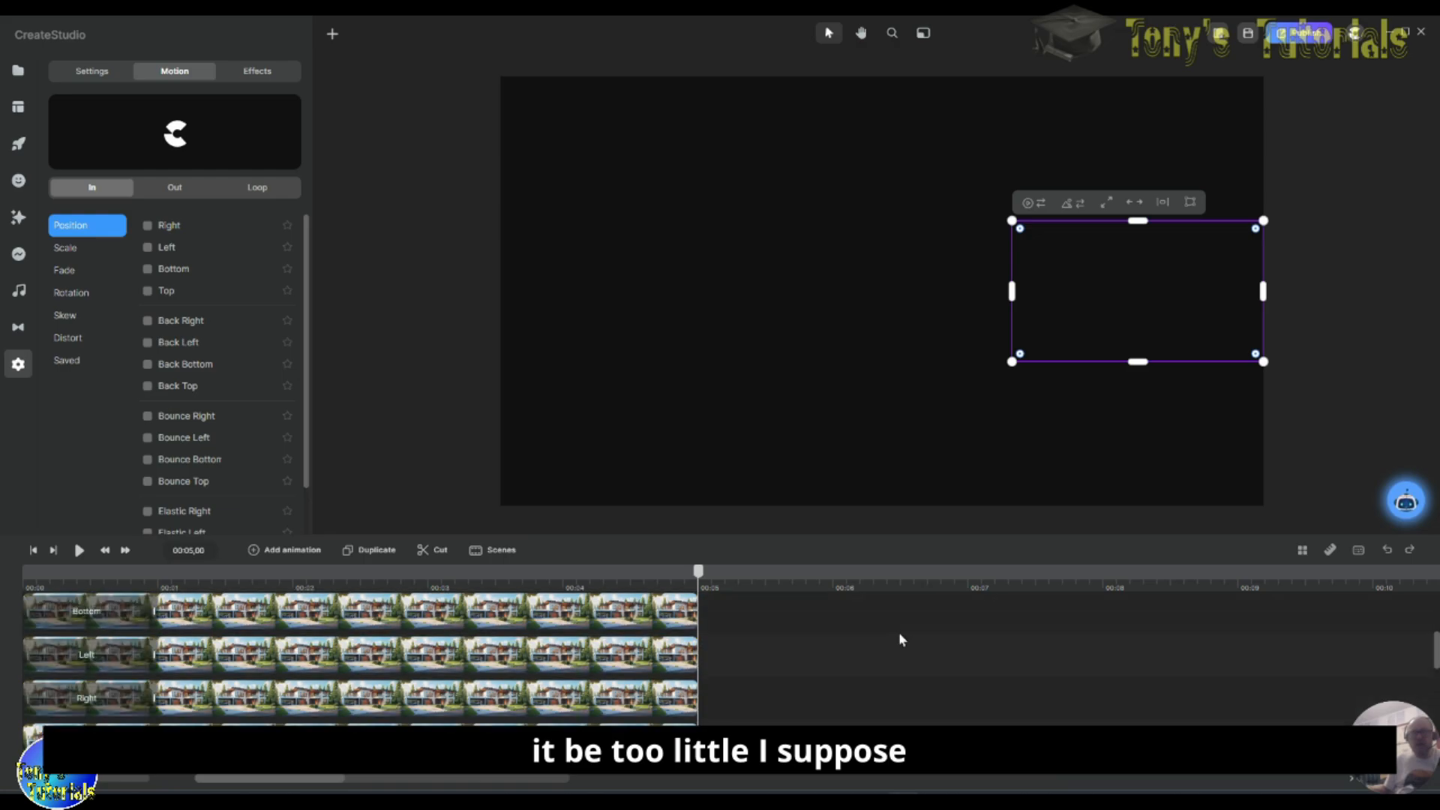
left_click(83, 620)
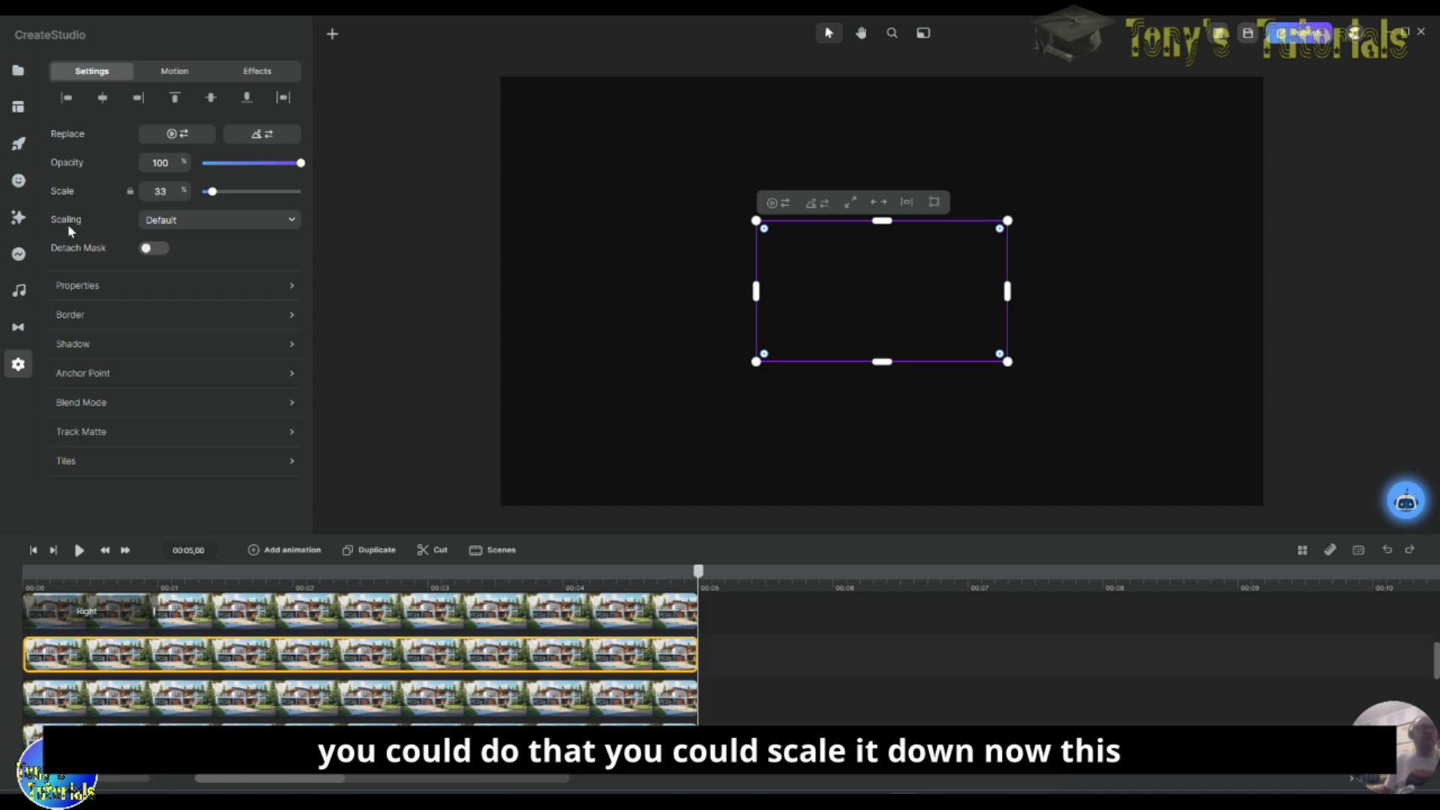
left_click(174, 73)
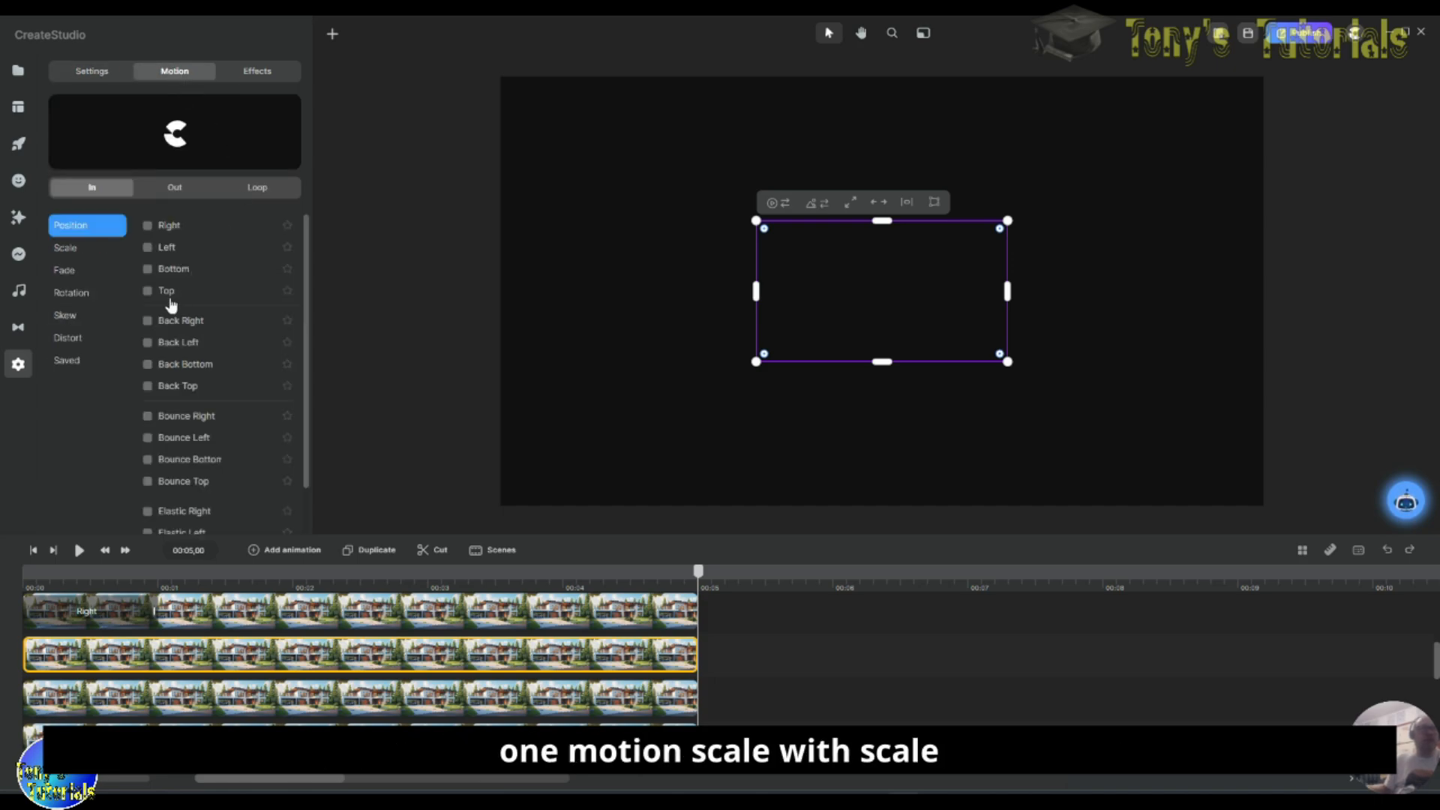
left_click(70, 254)
left_click(147, 249)
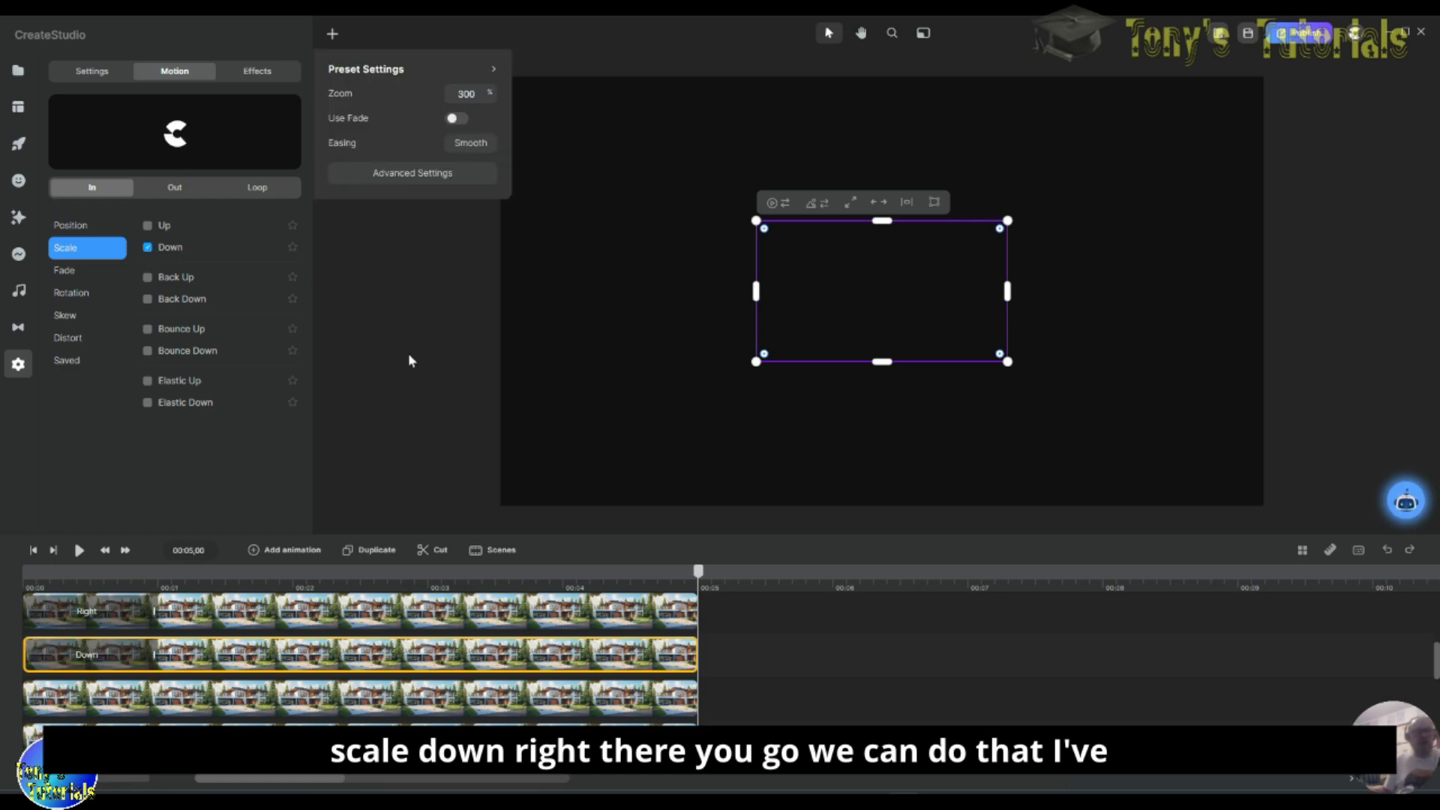
Step: Apply the Left position entrance motion to the middle-right grid clip
left_click(49, 701)
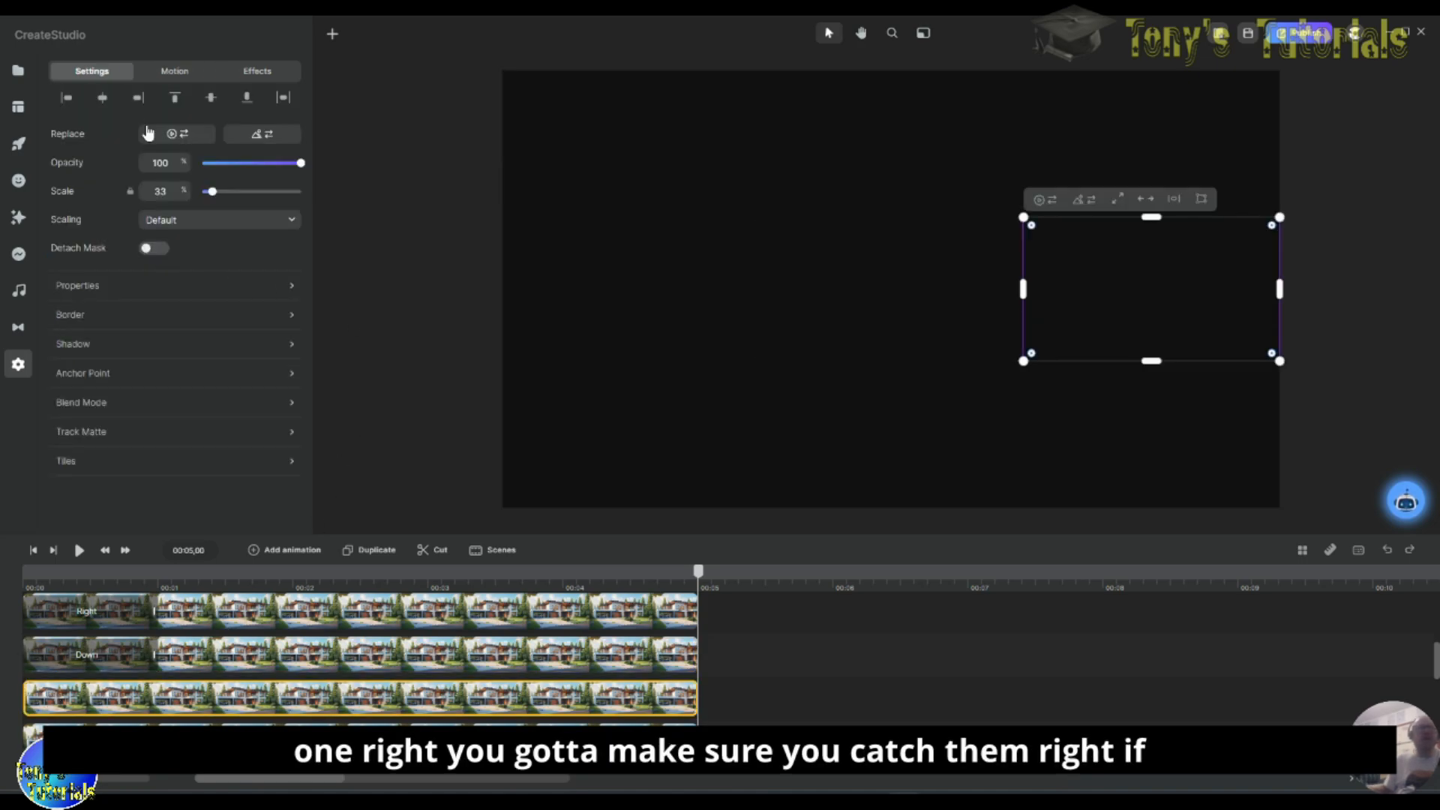
left_click(175, 73)
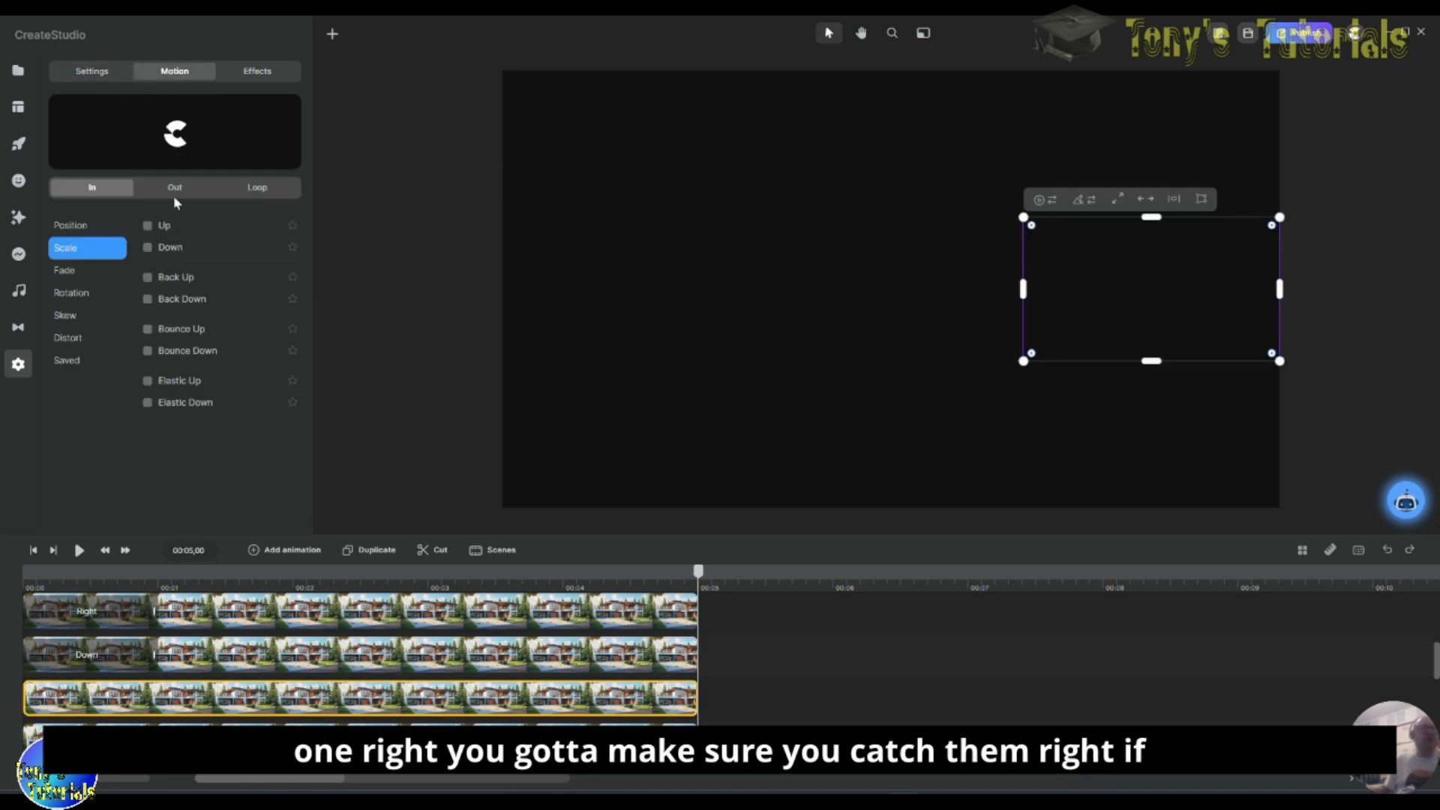
left_click(72, 227)
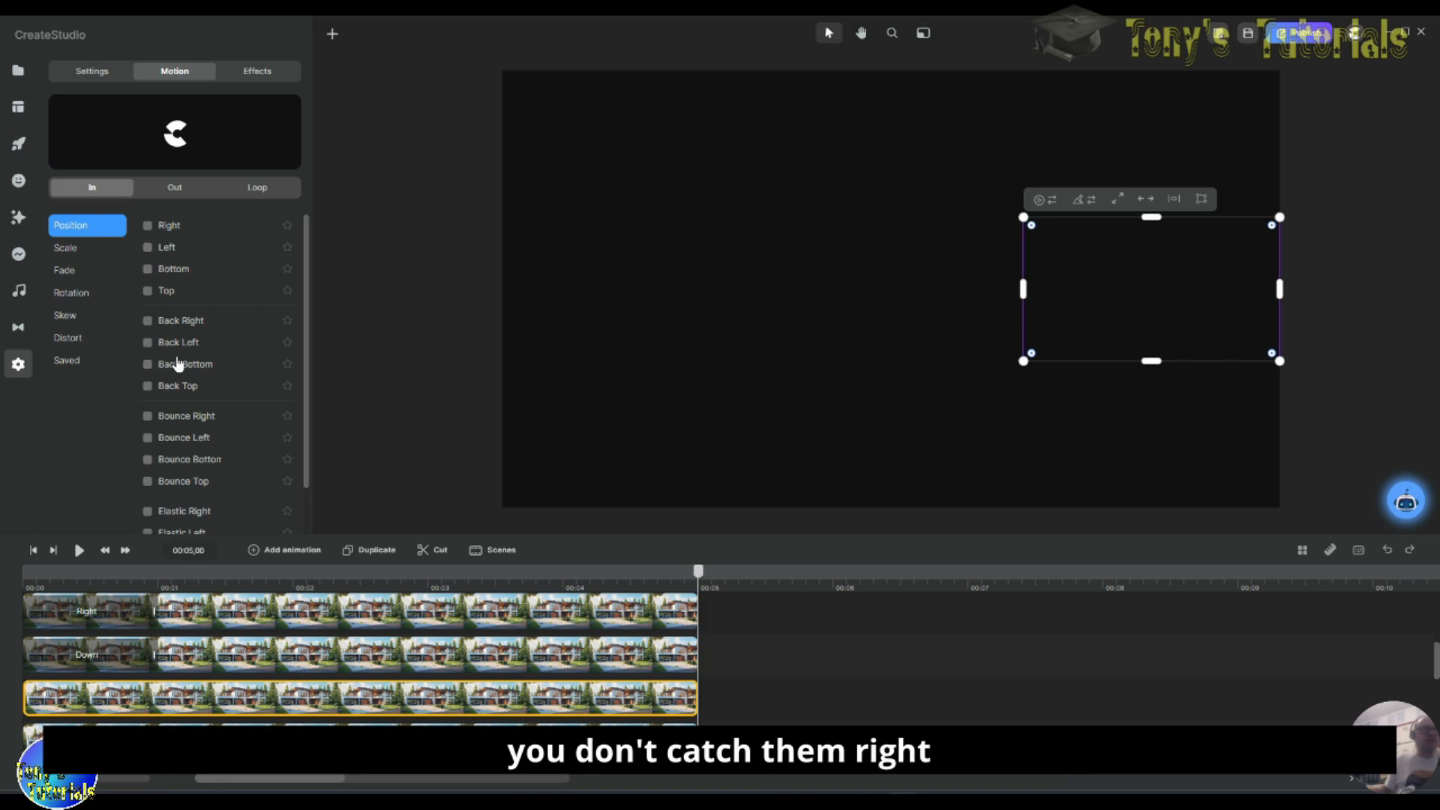
left_click(156, 248)
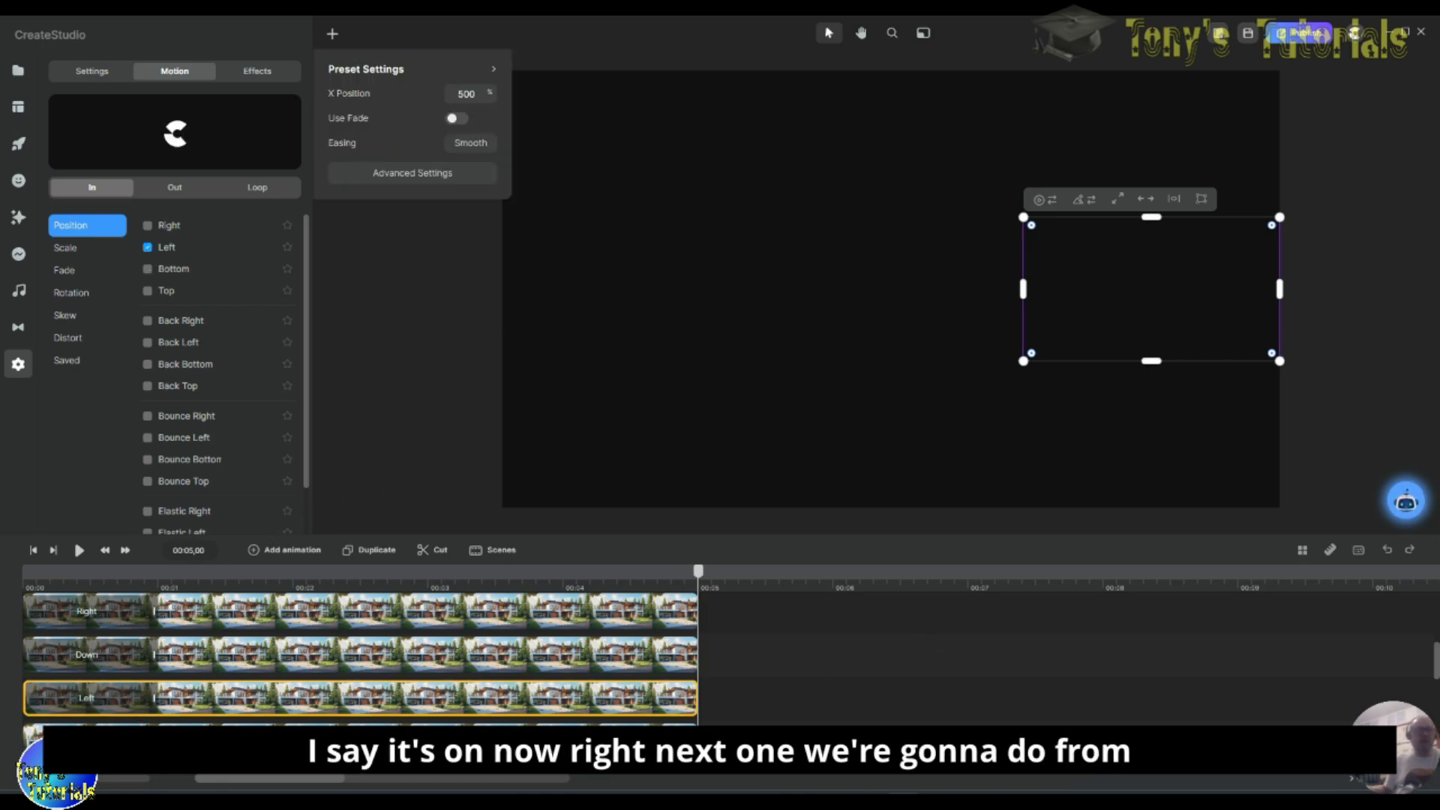
Step: Apply the Right position entrance motion to the bottom-left grid clip
left_click(799, 639)
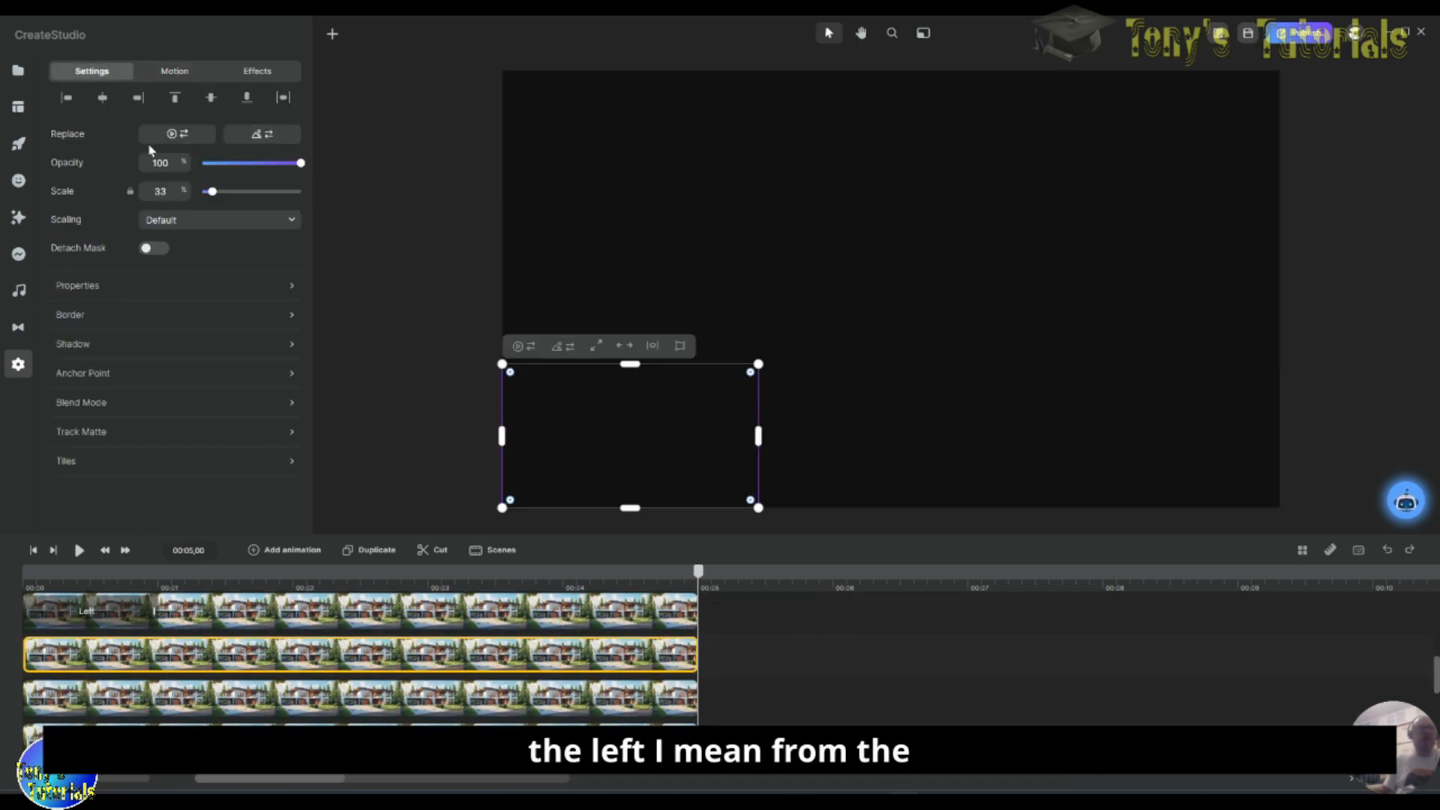
left_click(186, 73)
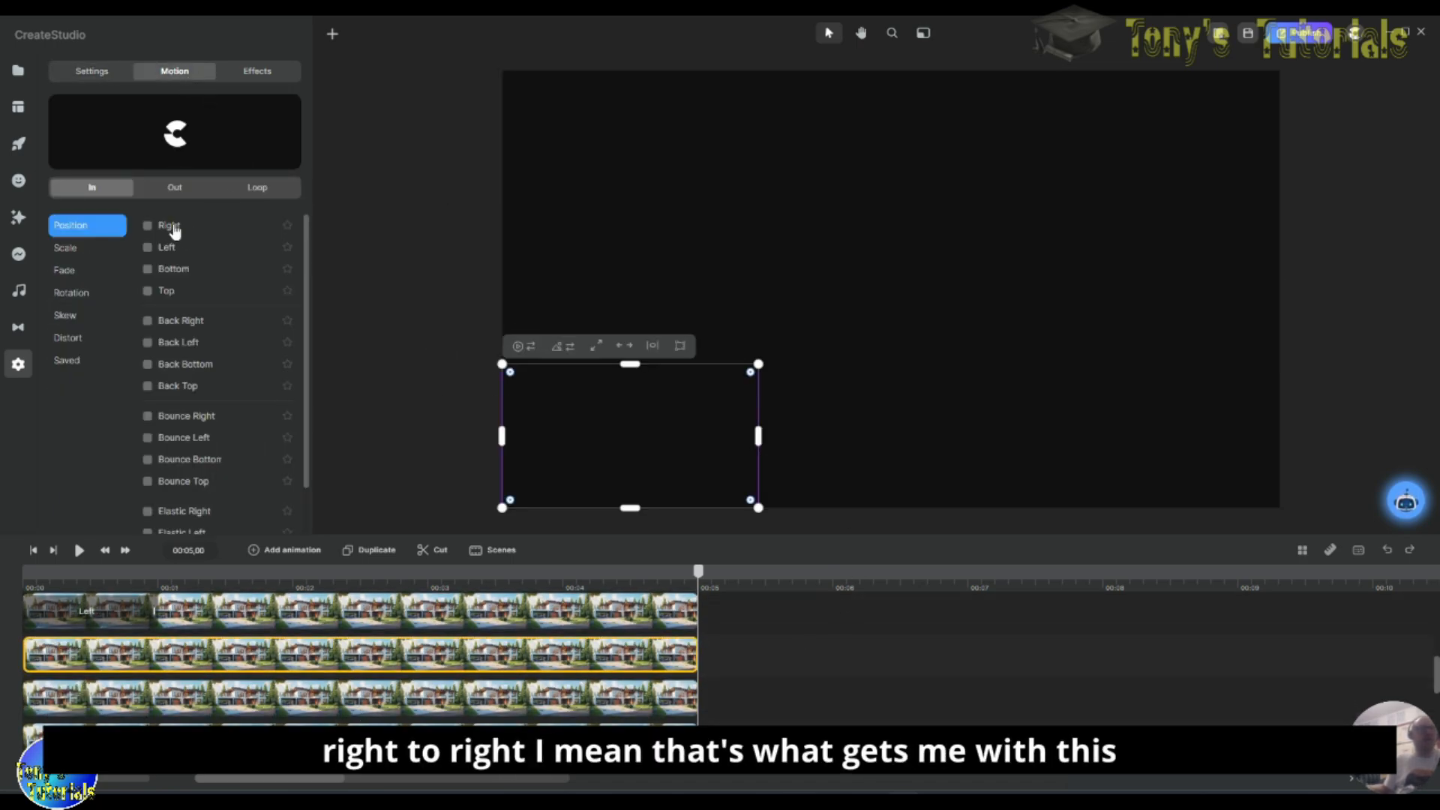
left_click(148, 226)
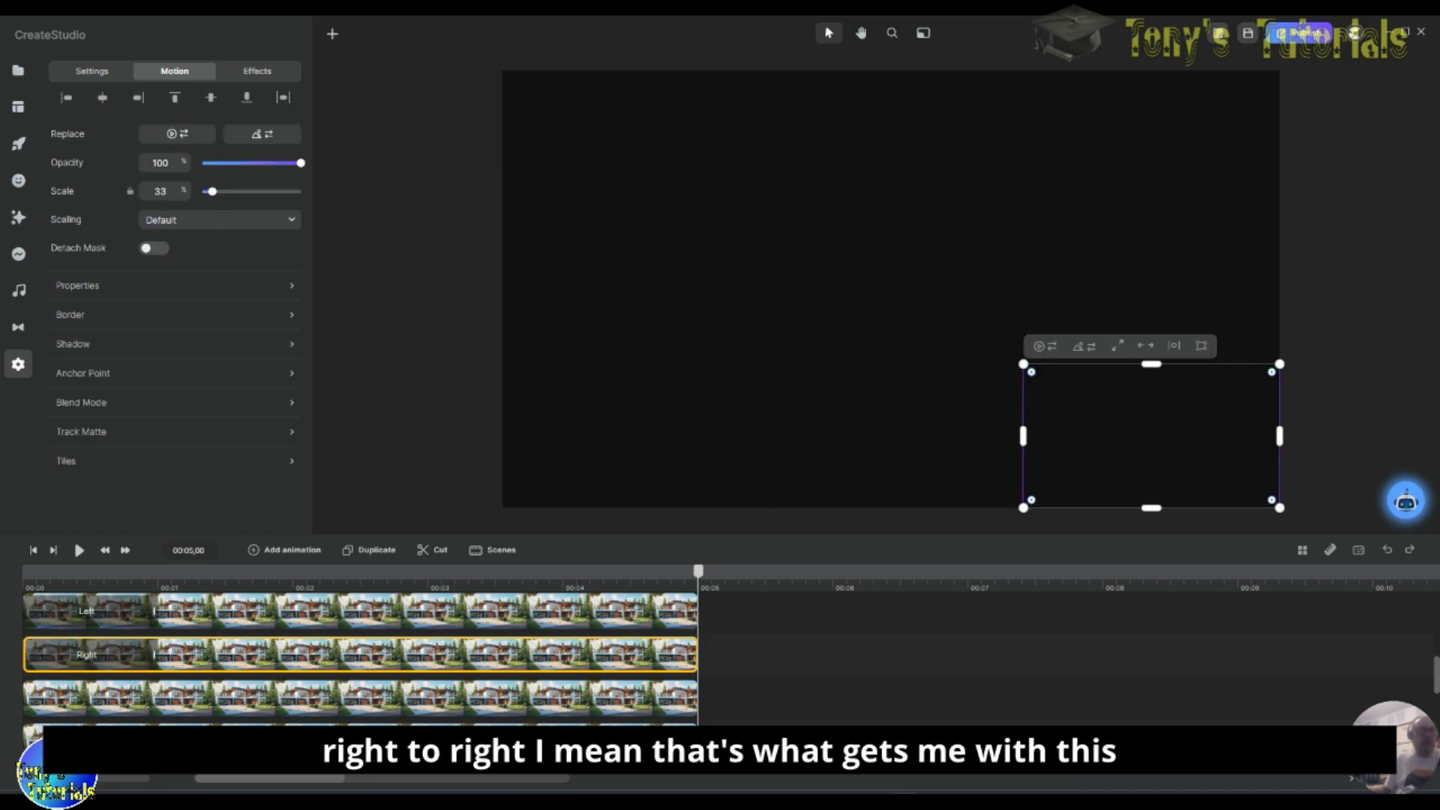
Step: Apply the Left position entrance motion to the bottom-right grid clip and the Top one to the bottom-middle clip
left_click(179, 72)
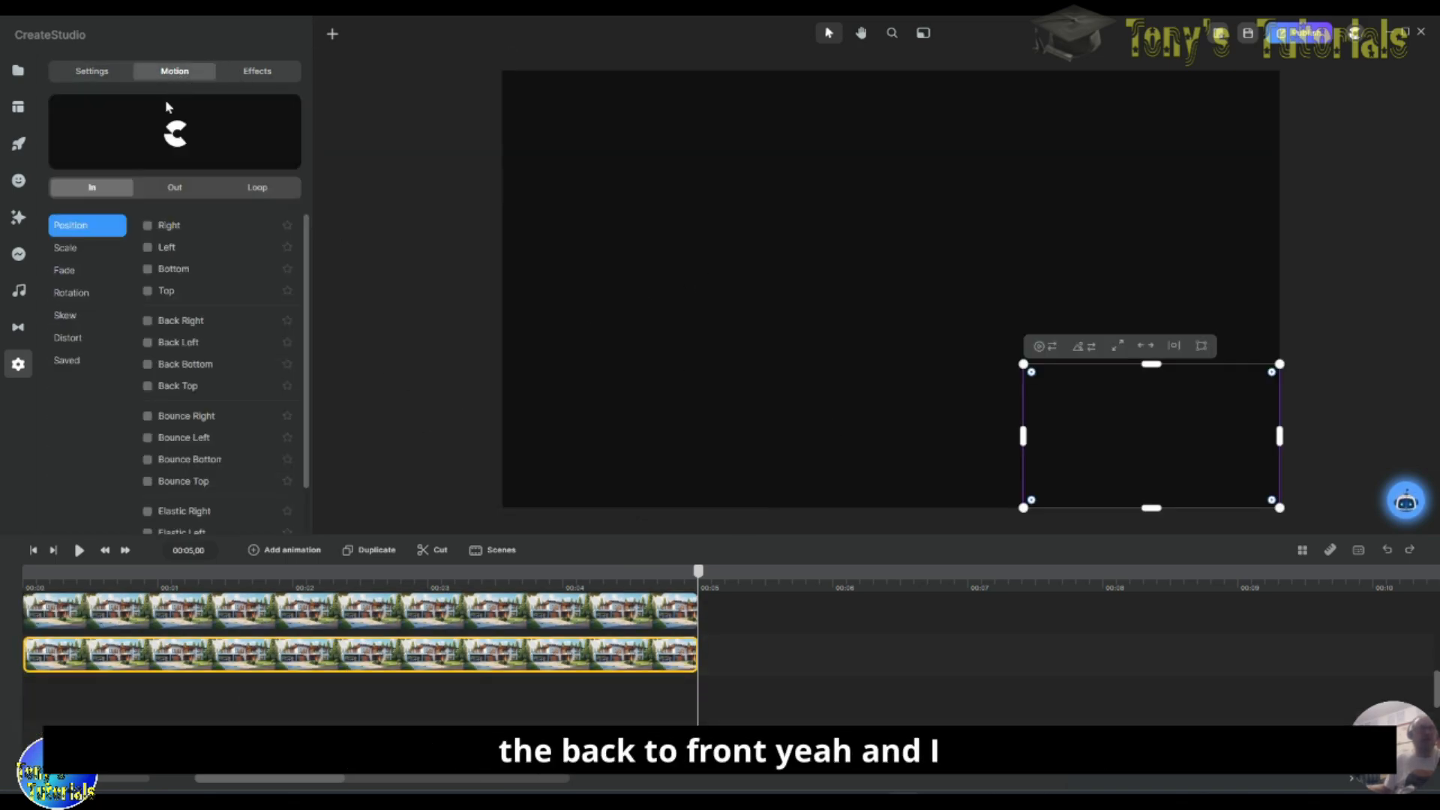
left_click(148, 249)
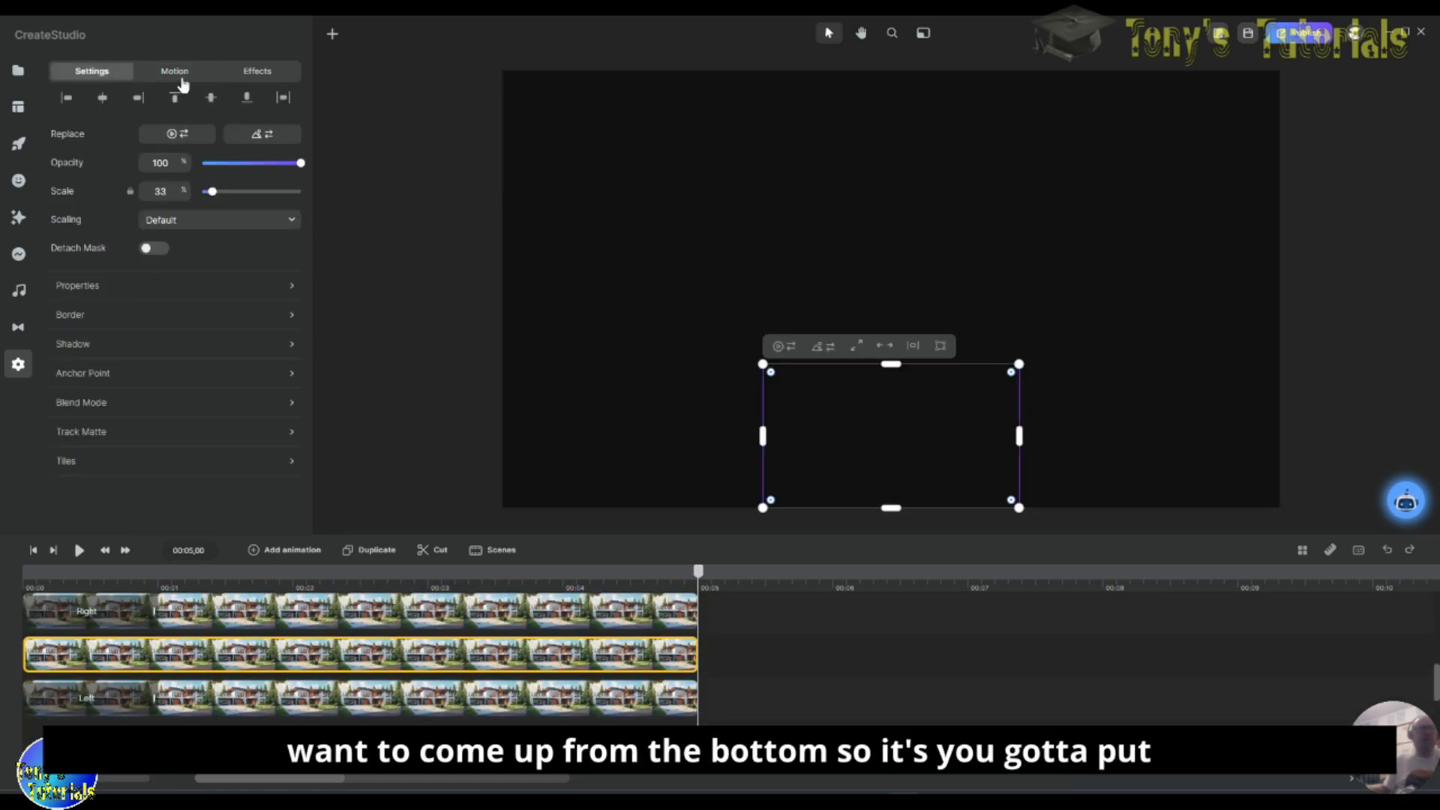
left_click(180, 74)
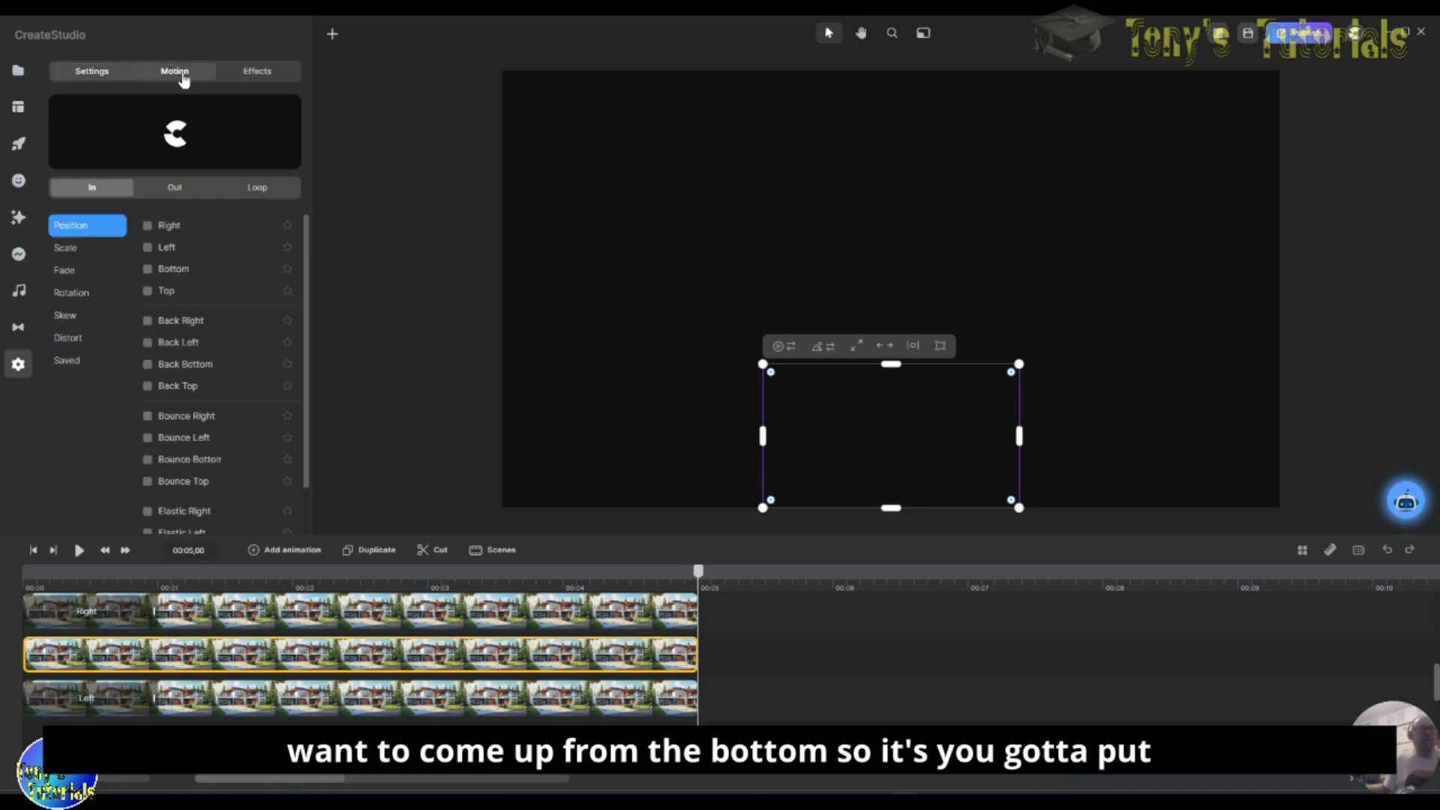
left_click(148, 291)
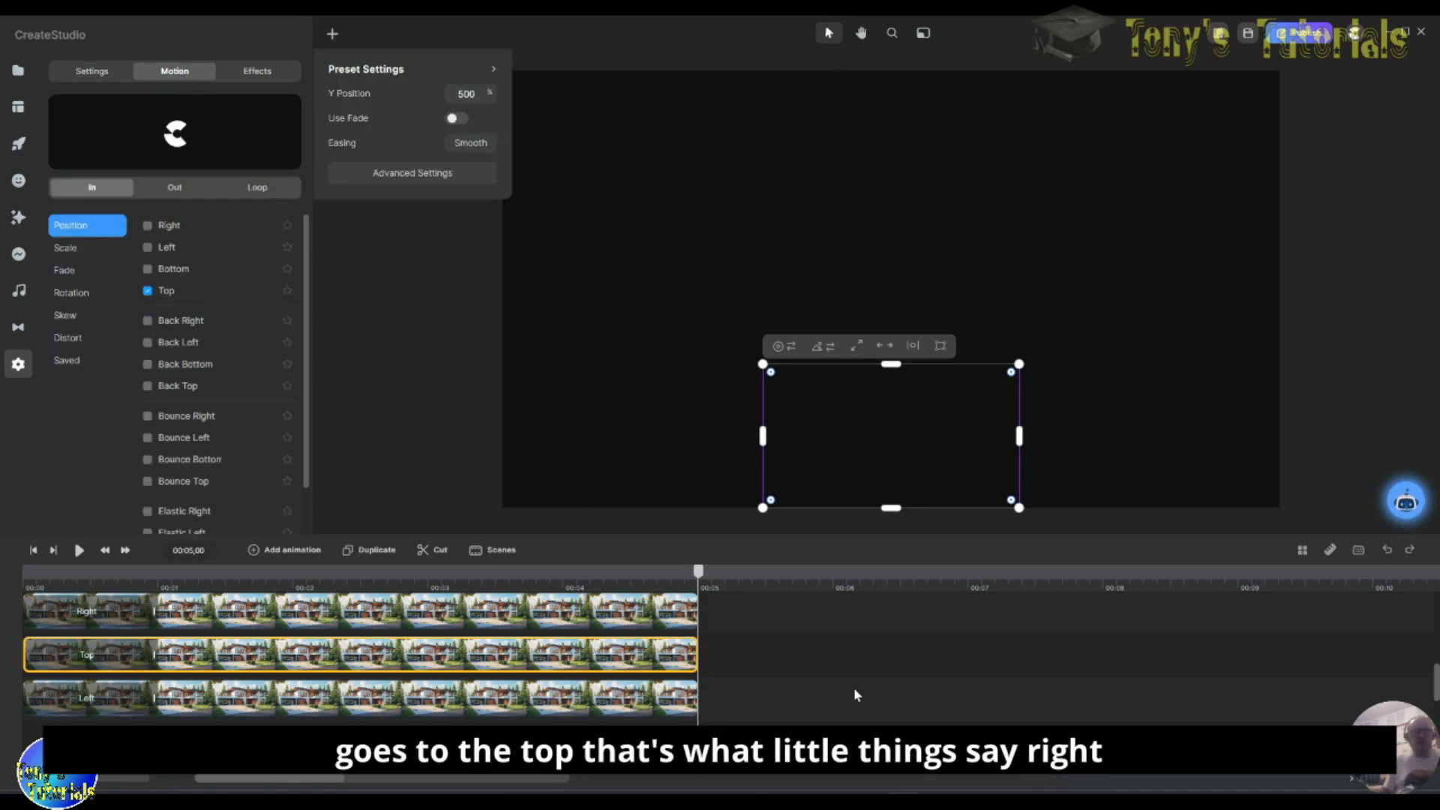
Step: Play the composition from the timeline start to check all nine entrance motions running together
scroll(857, 698, "up", 3)
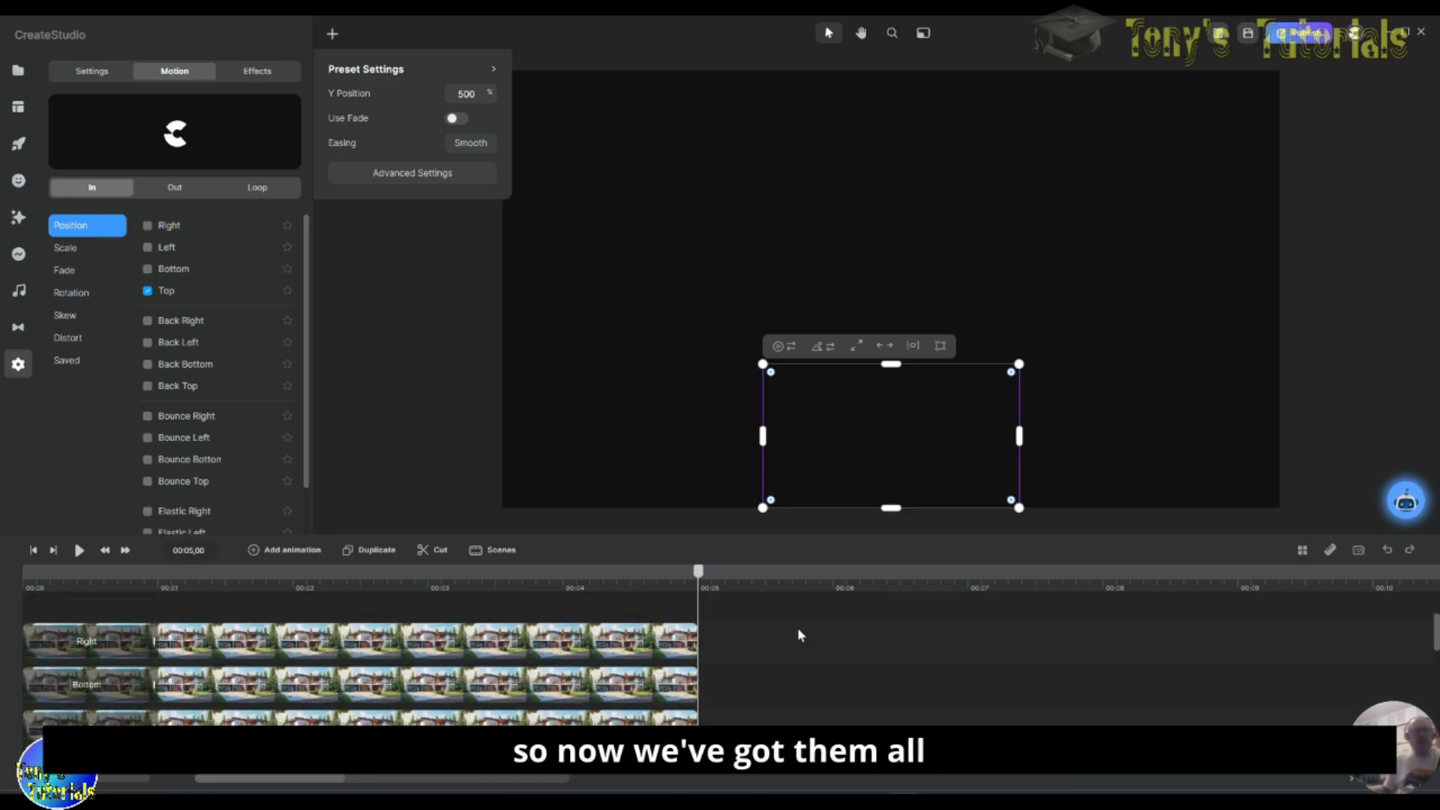
left_click_drag(699, 571, 3, 593)
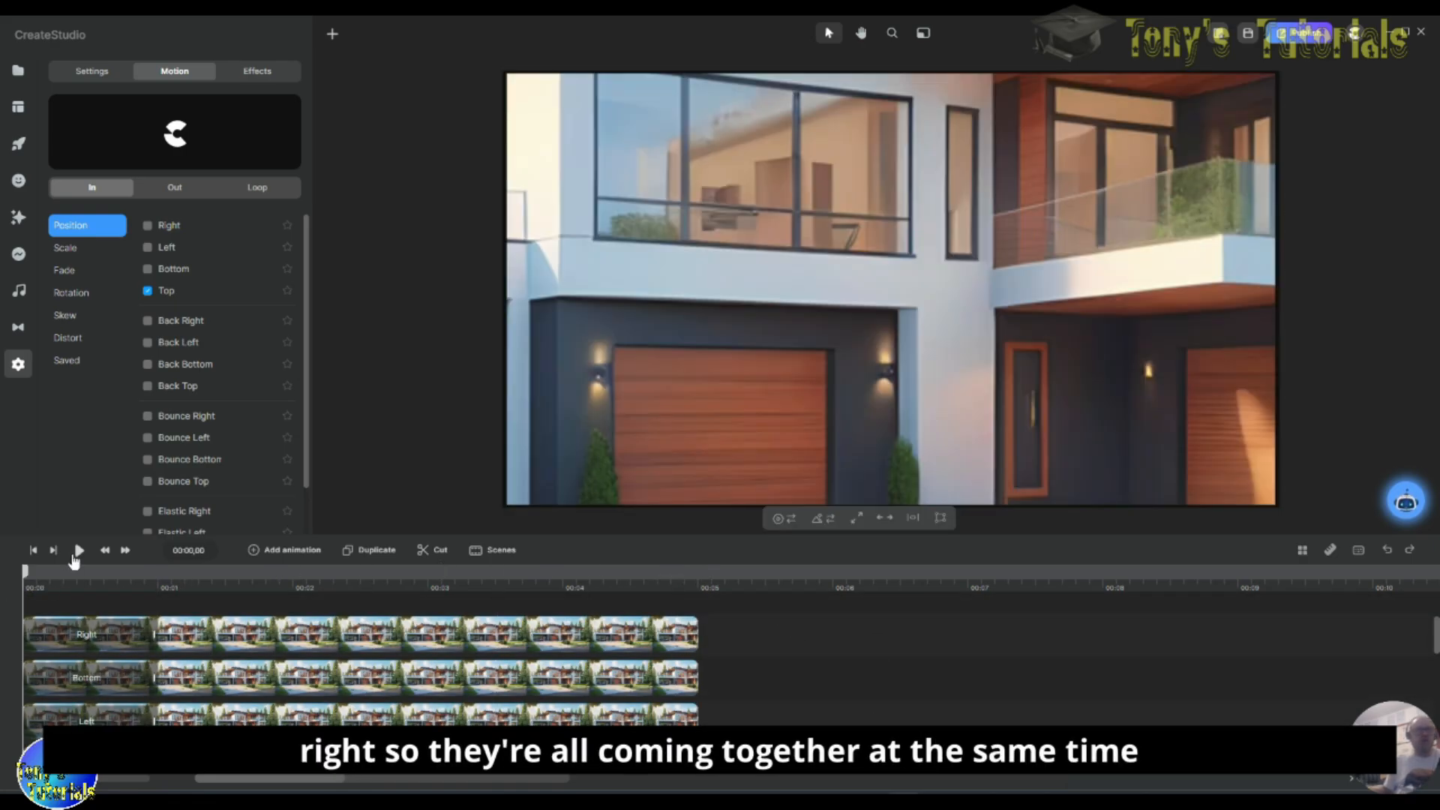
left_click(78, 551)
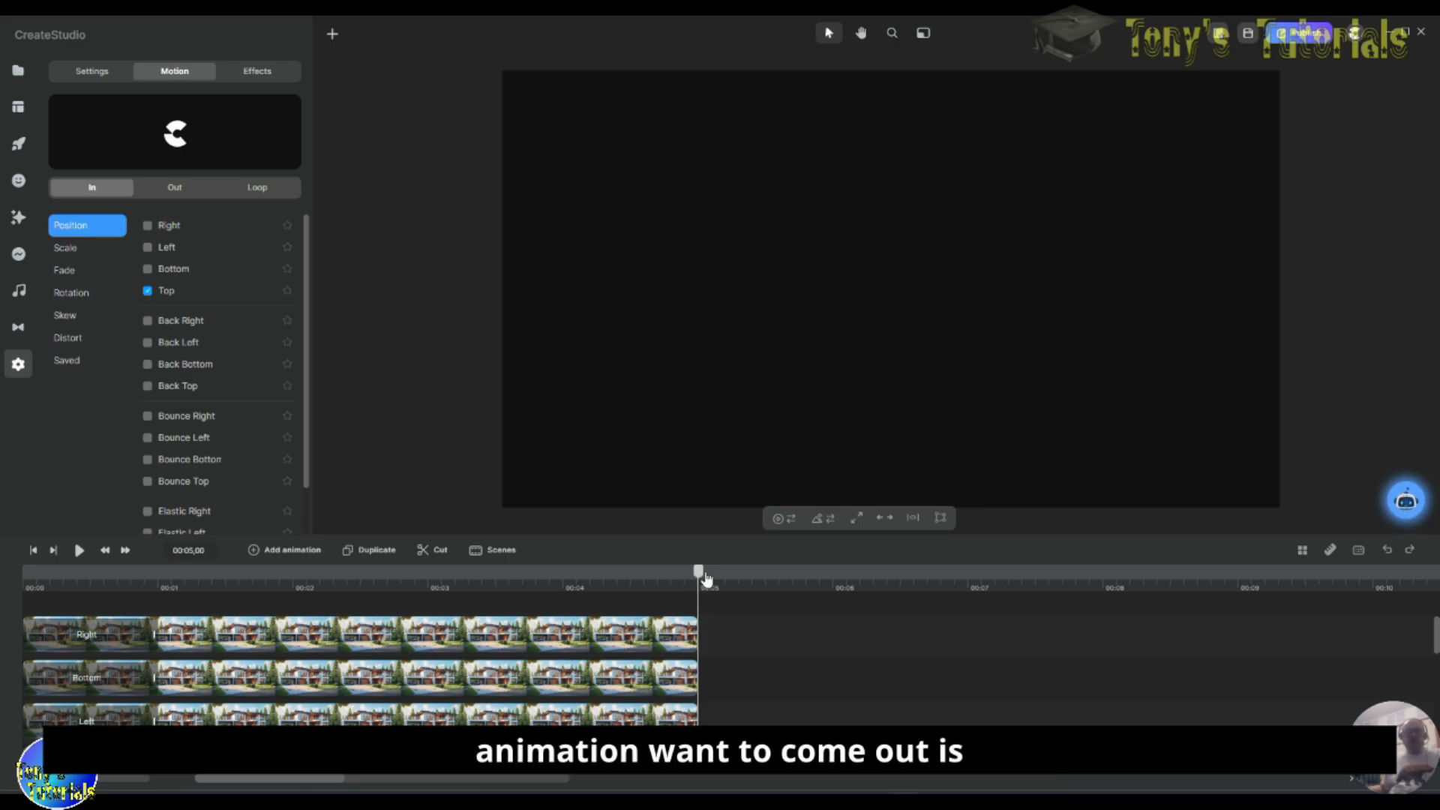
Step: Stagger the top row on the timeline, starting the top-middle clip at about 1 s and the top-right clip at about 2 s
left_click_drag(707, 579, 606, 579)
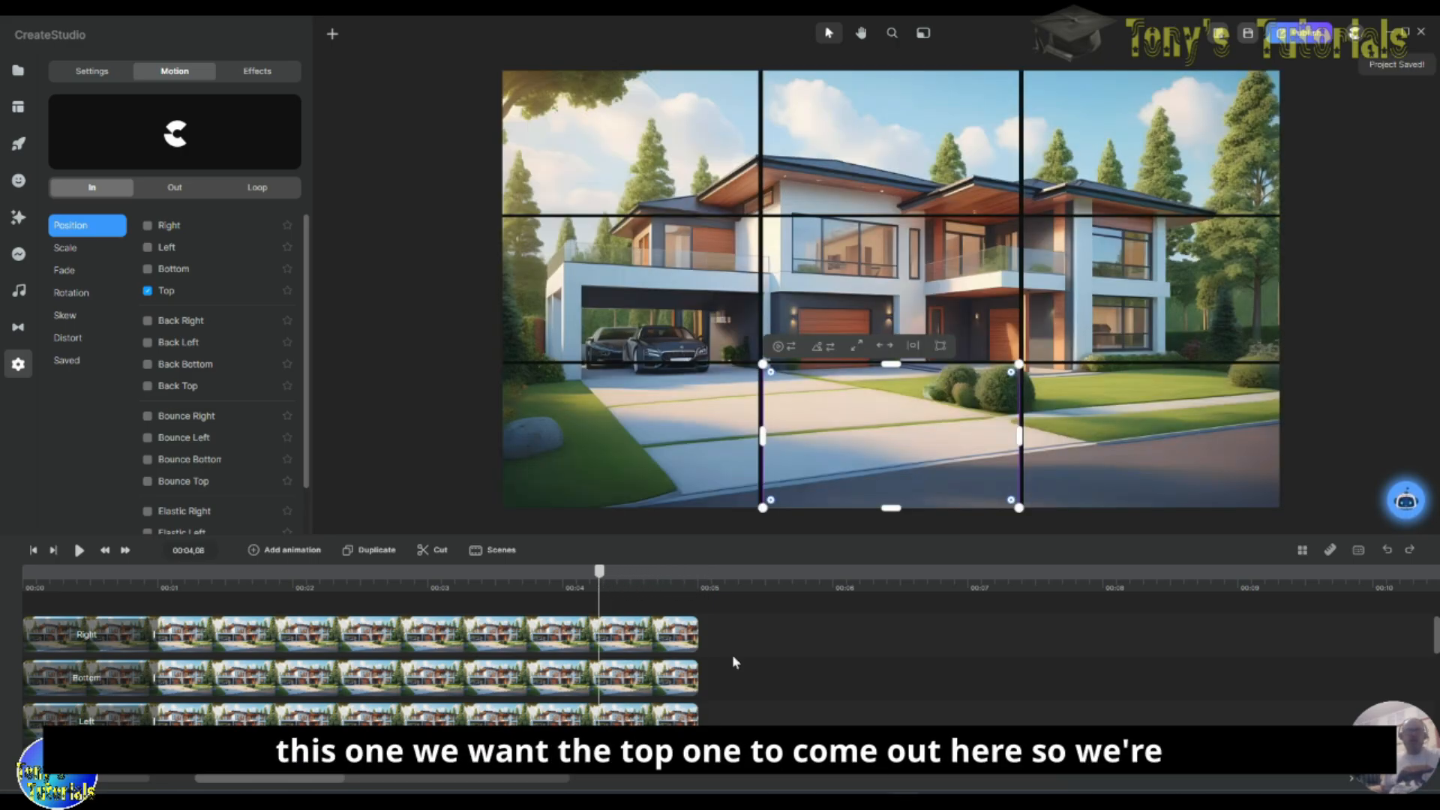
left_click(385, 636)
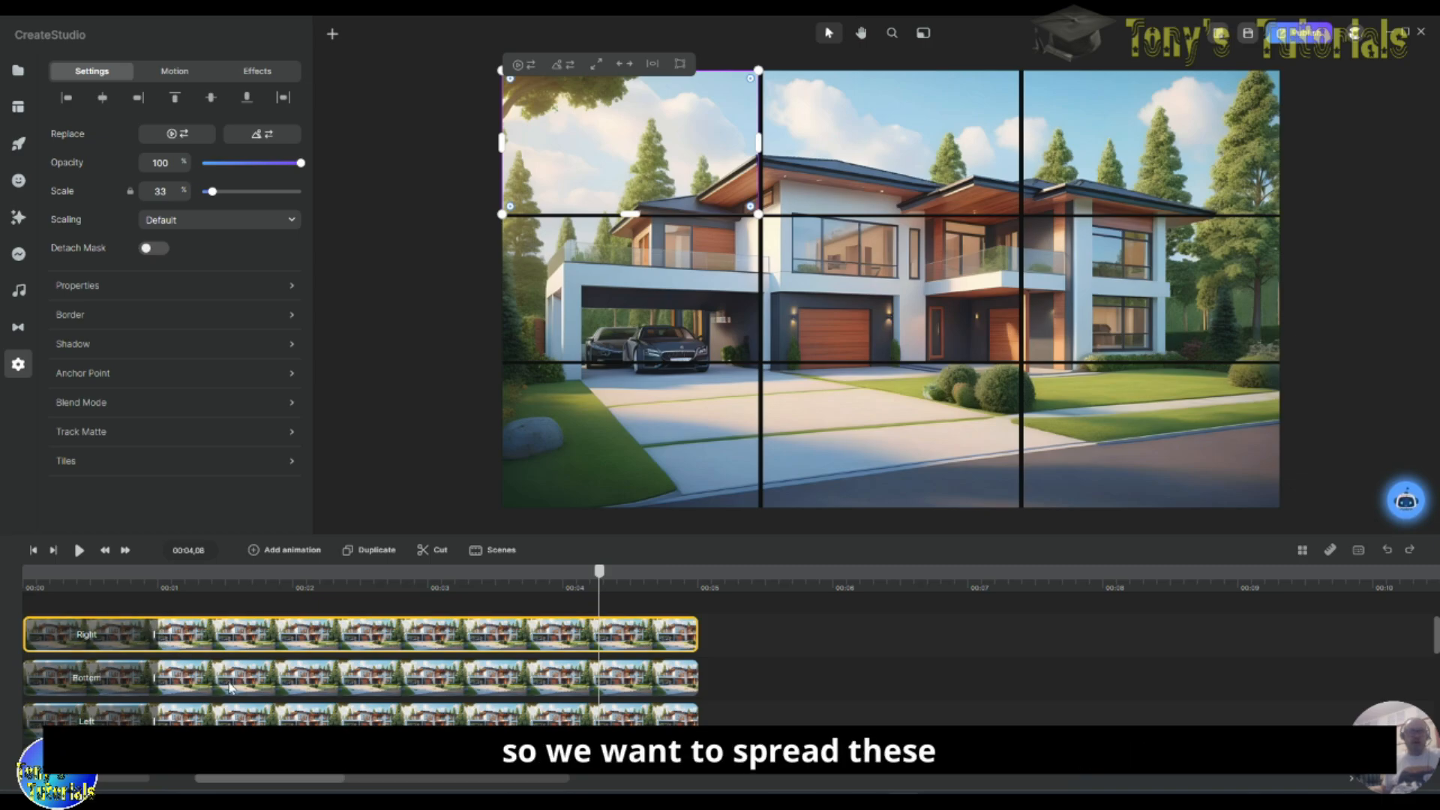
left_click_drag(247, 682, 375, 672)
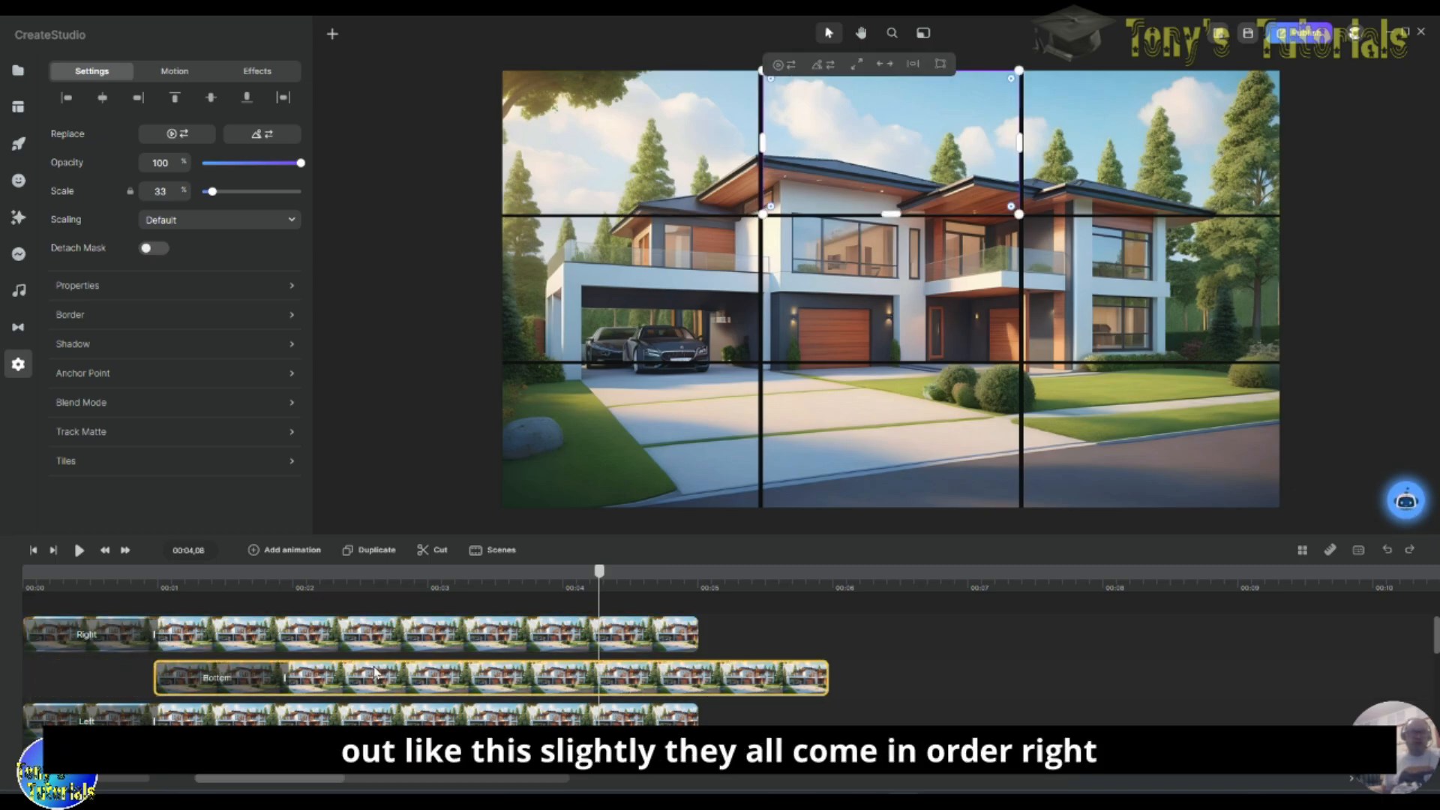
left_click_drag(294, 722, 556, 718)
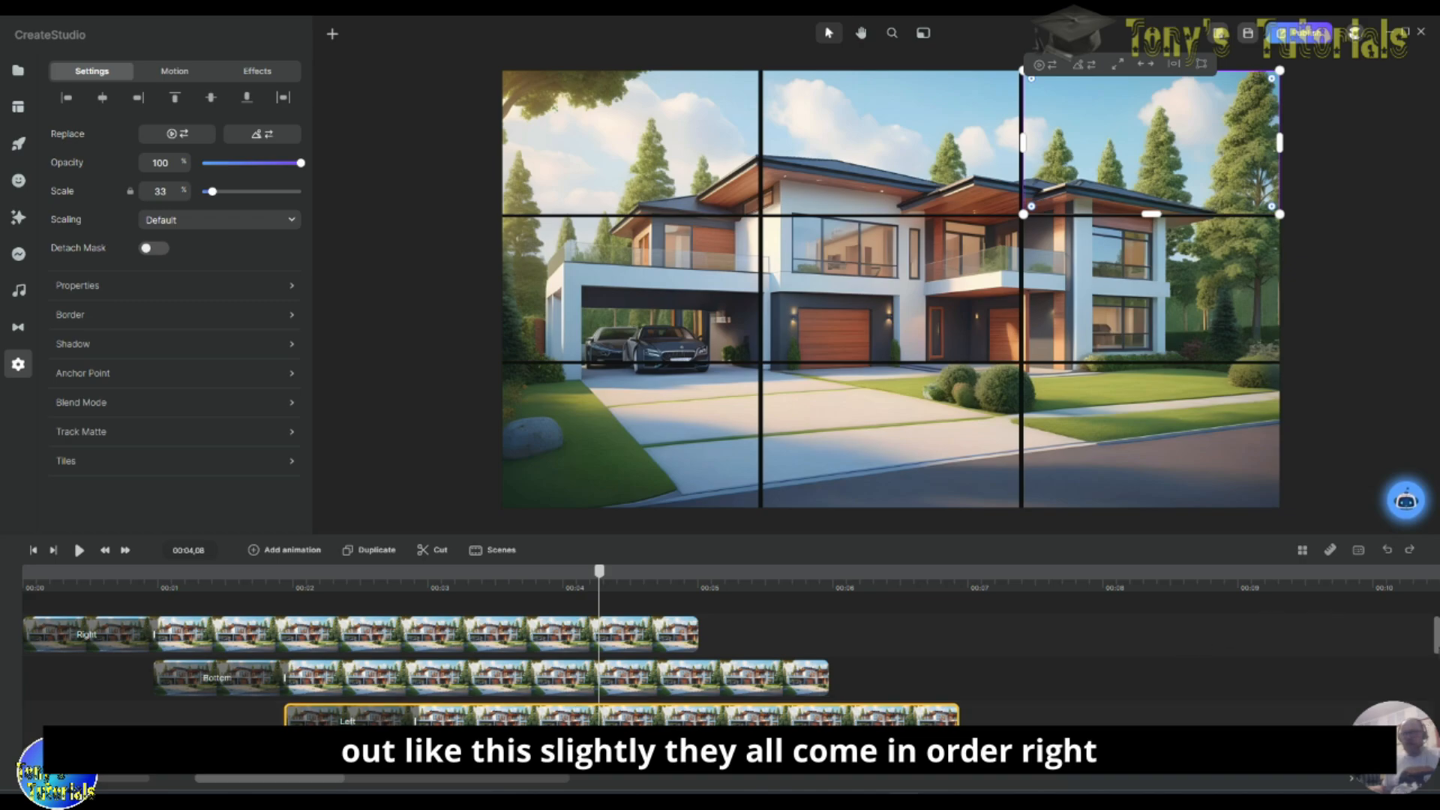
Step: Stagger the middle row's left, centre and right clips to start at about 3, 4 and 5 s on the timeline
left_click_drag(1437, 622, 1438, 636)
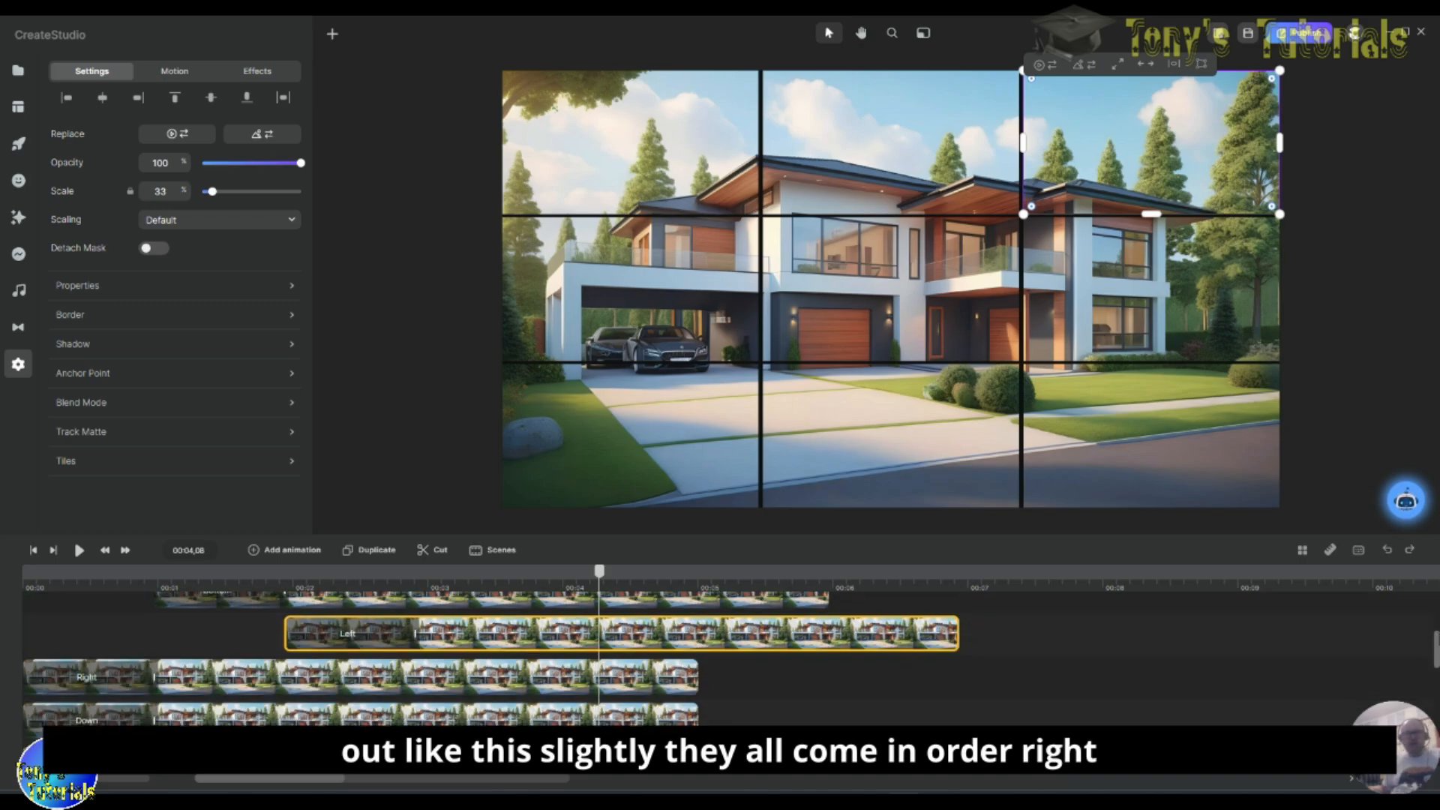
left_click_drag(196, 679, 593, 676)
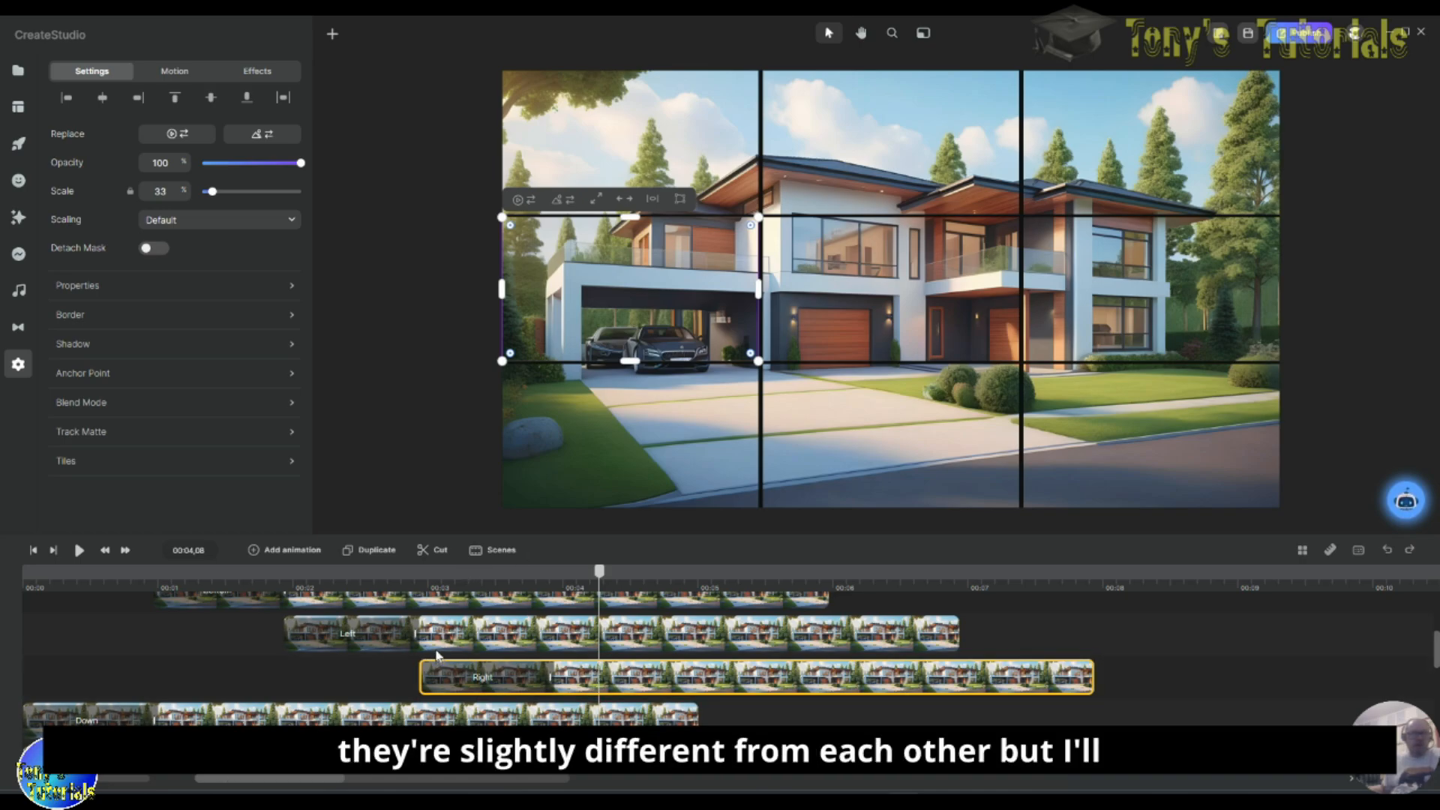
left_click_drag(181, 724, 705, 724)
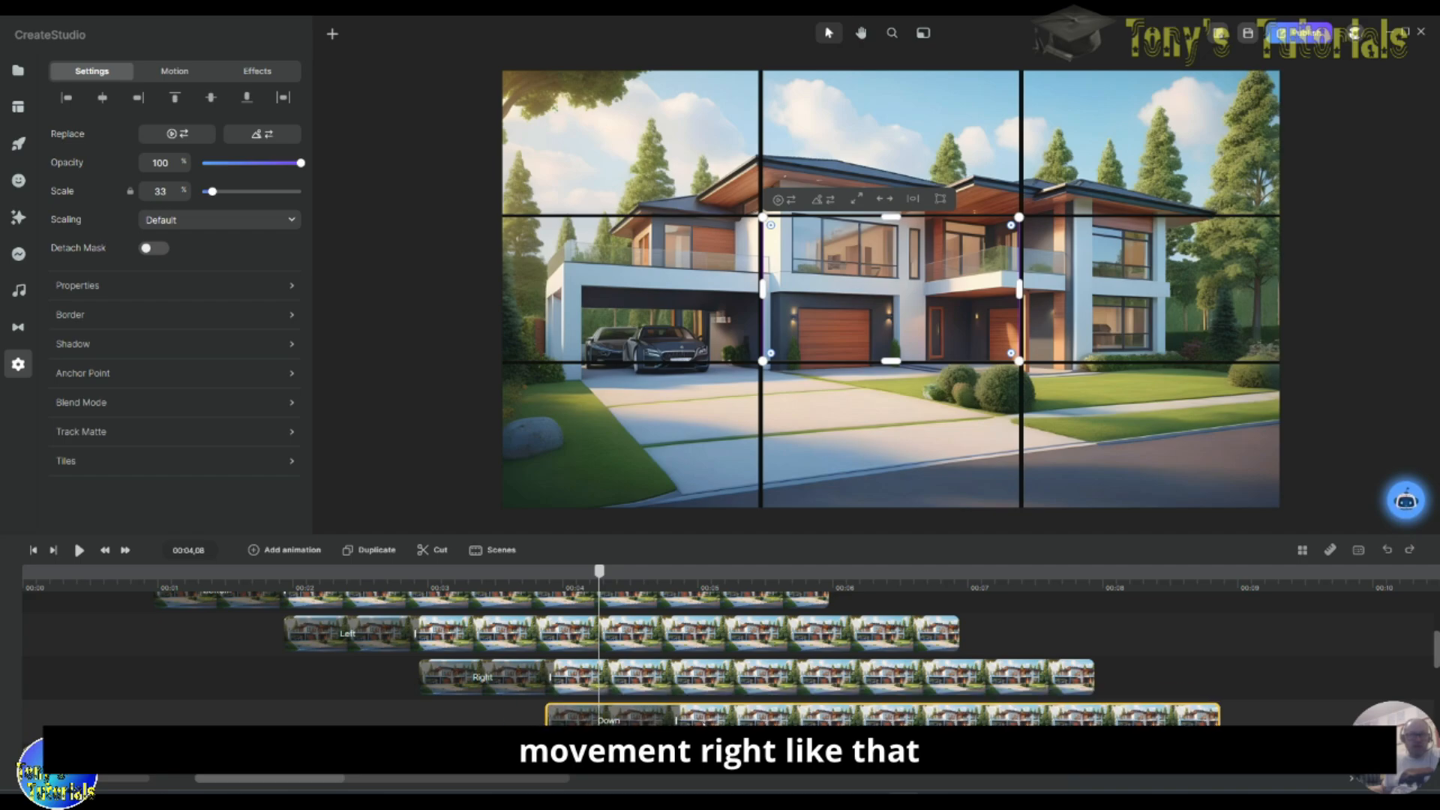
left_click_drag(319, 753, 946, 627)
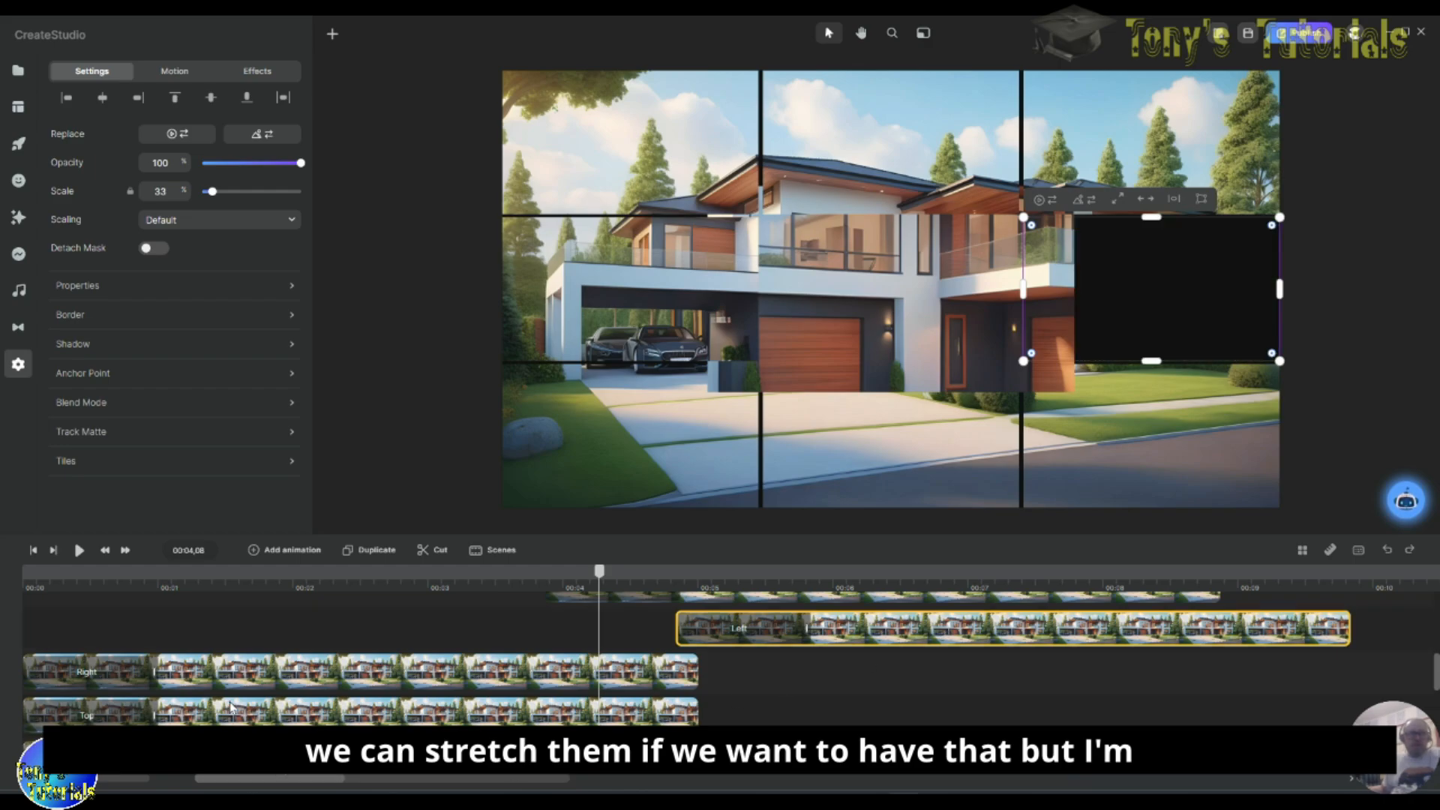
Step: Stagger the bottom row's left, middle and right clips to start at about 6, 7 and 8 s on the timeline
left_click_drag(227, 678, 1010, 673)
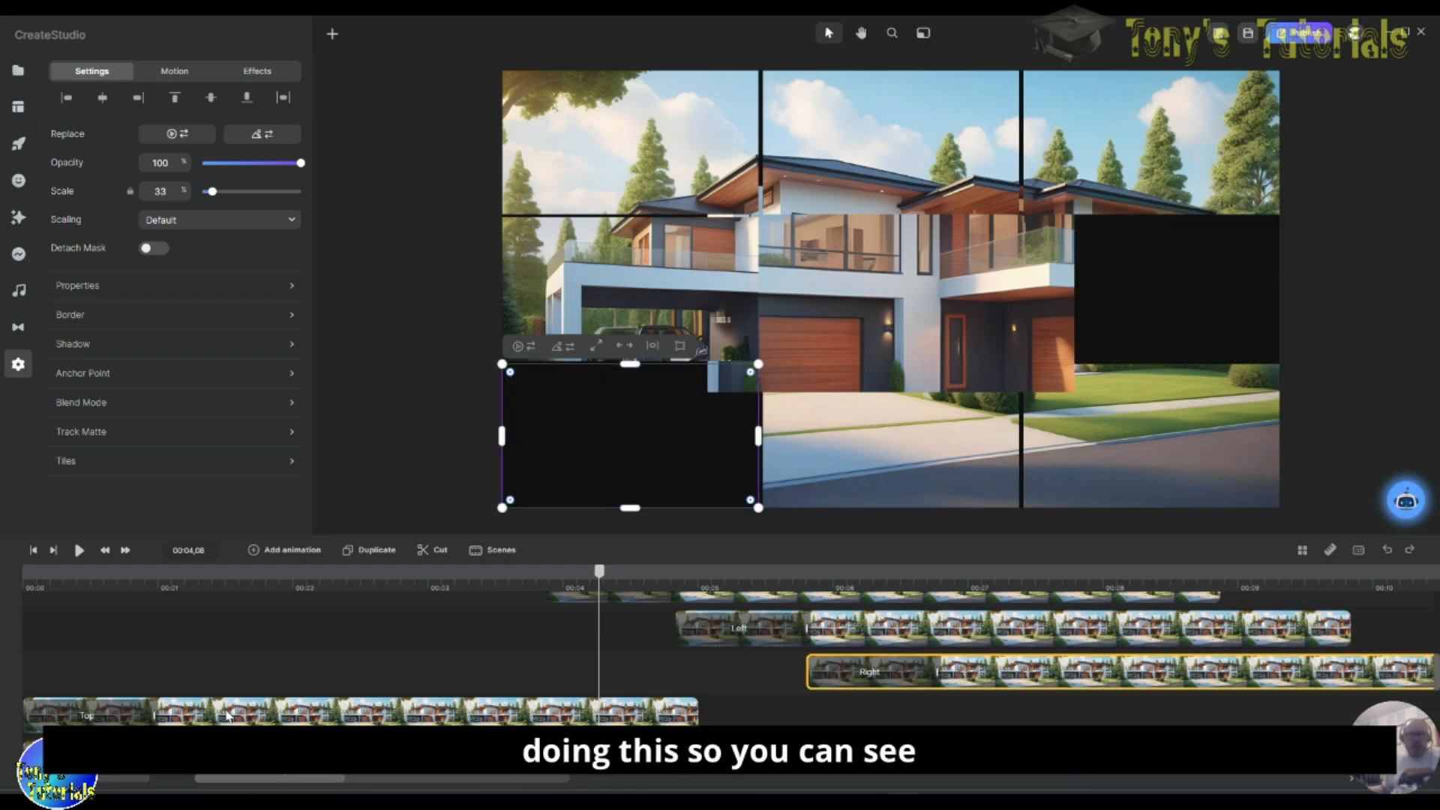
left_click_drag(227, 715, 1144, 724)
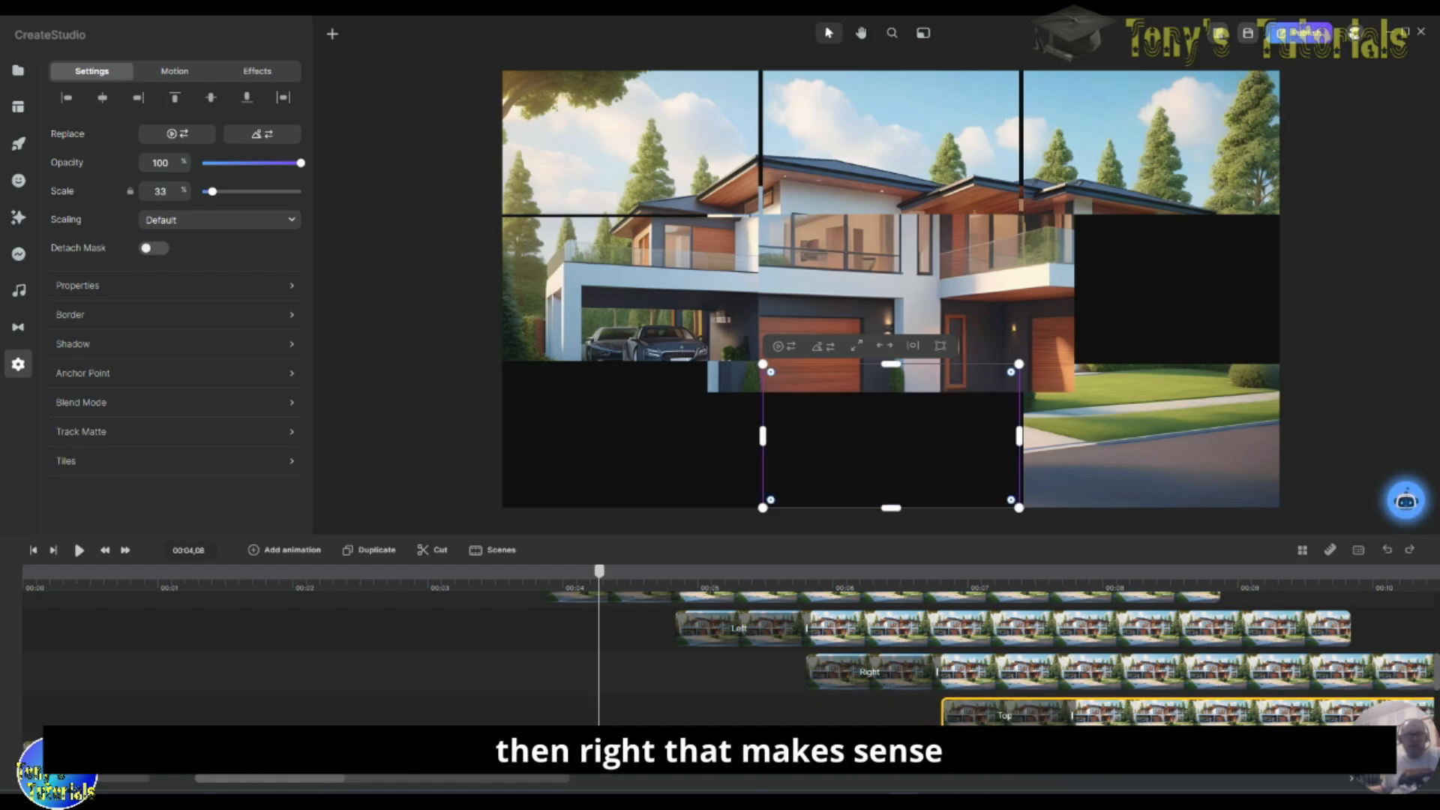
left_click_drag(922, 626, 1297, 707)
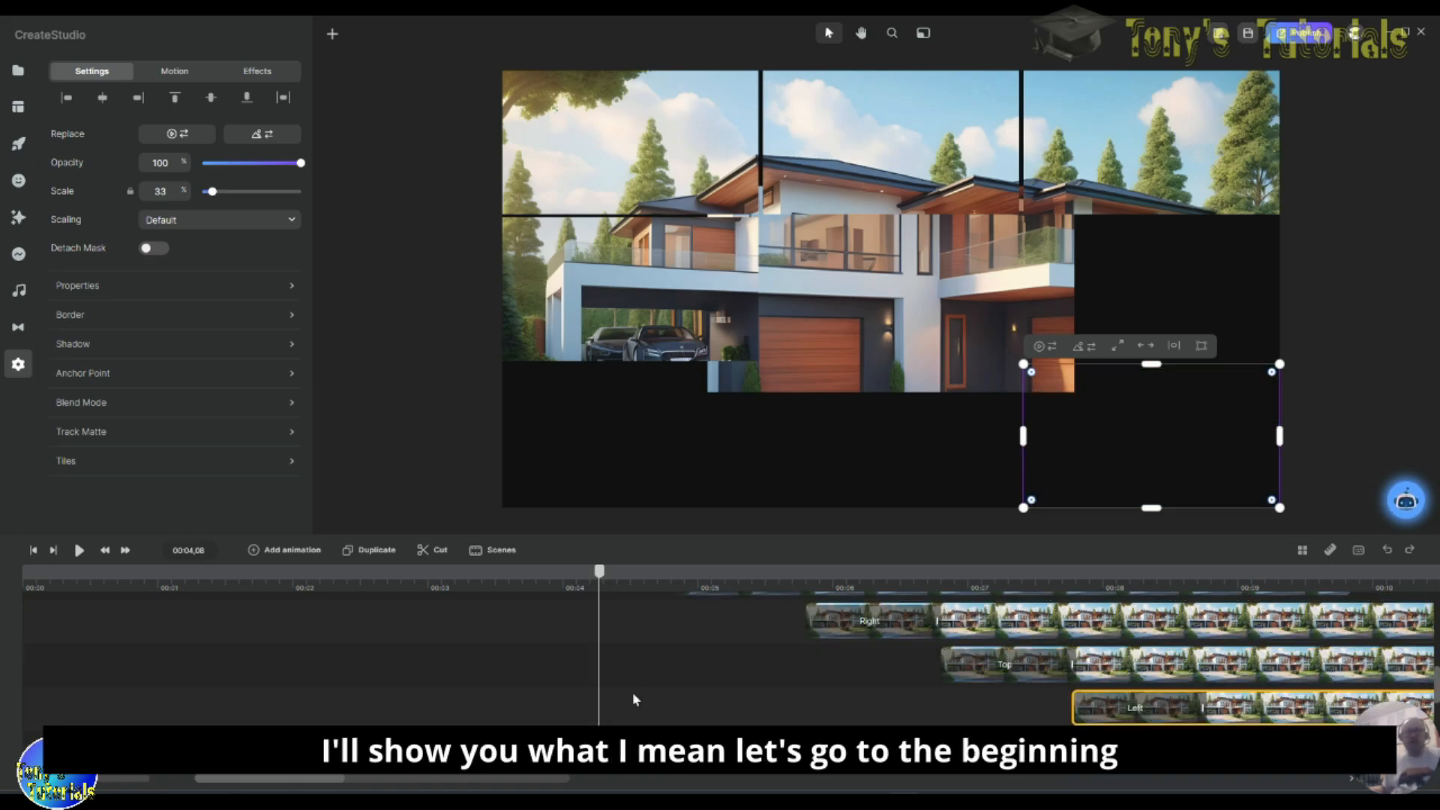
Step: Play the staggered composition from the beginning to check the order in which the pieces enter
scroll(638, 698, "up", 5)
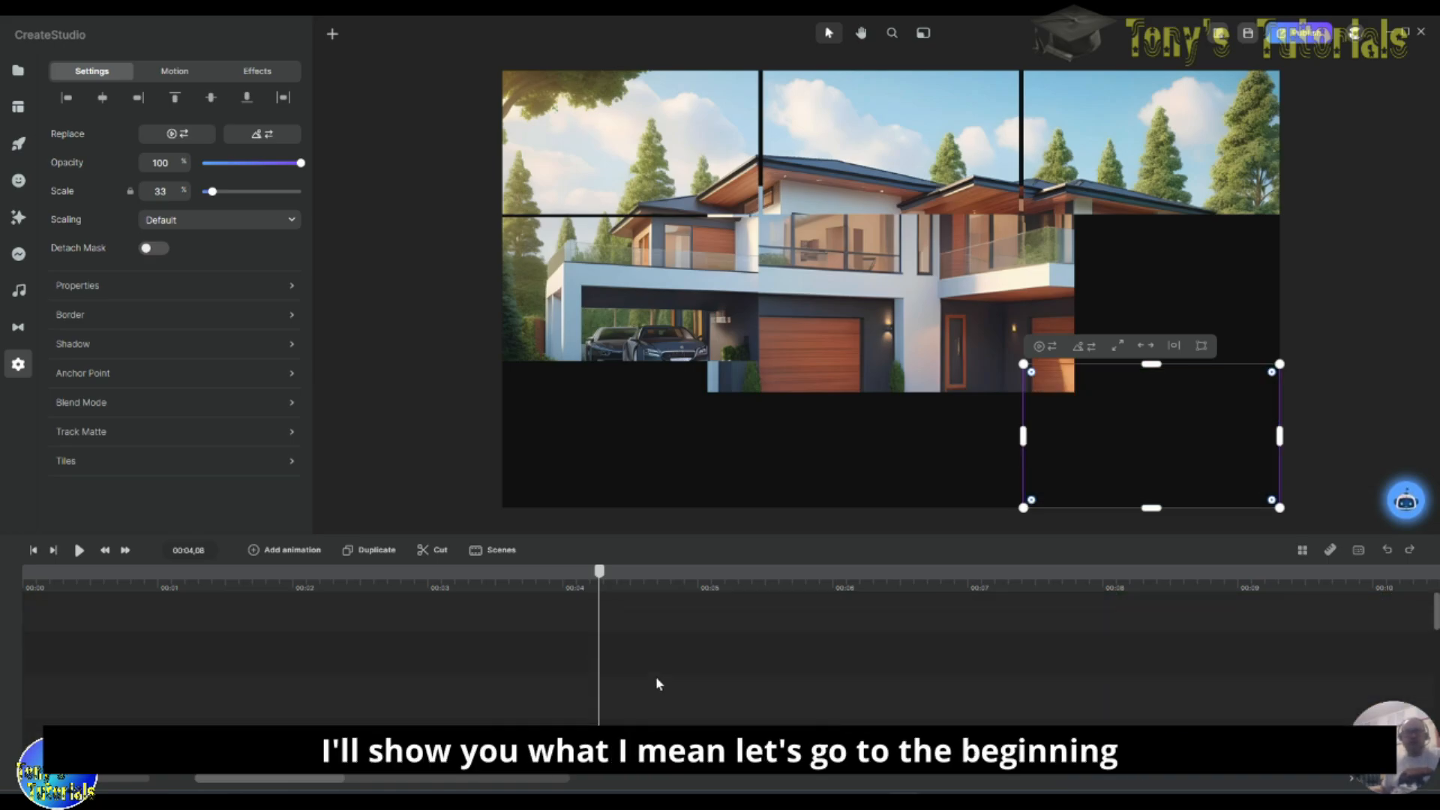
left_click(33, 552)
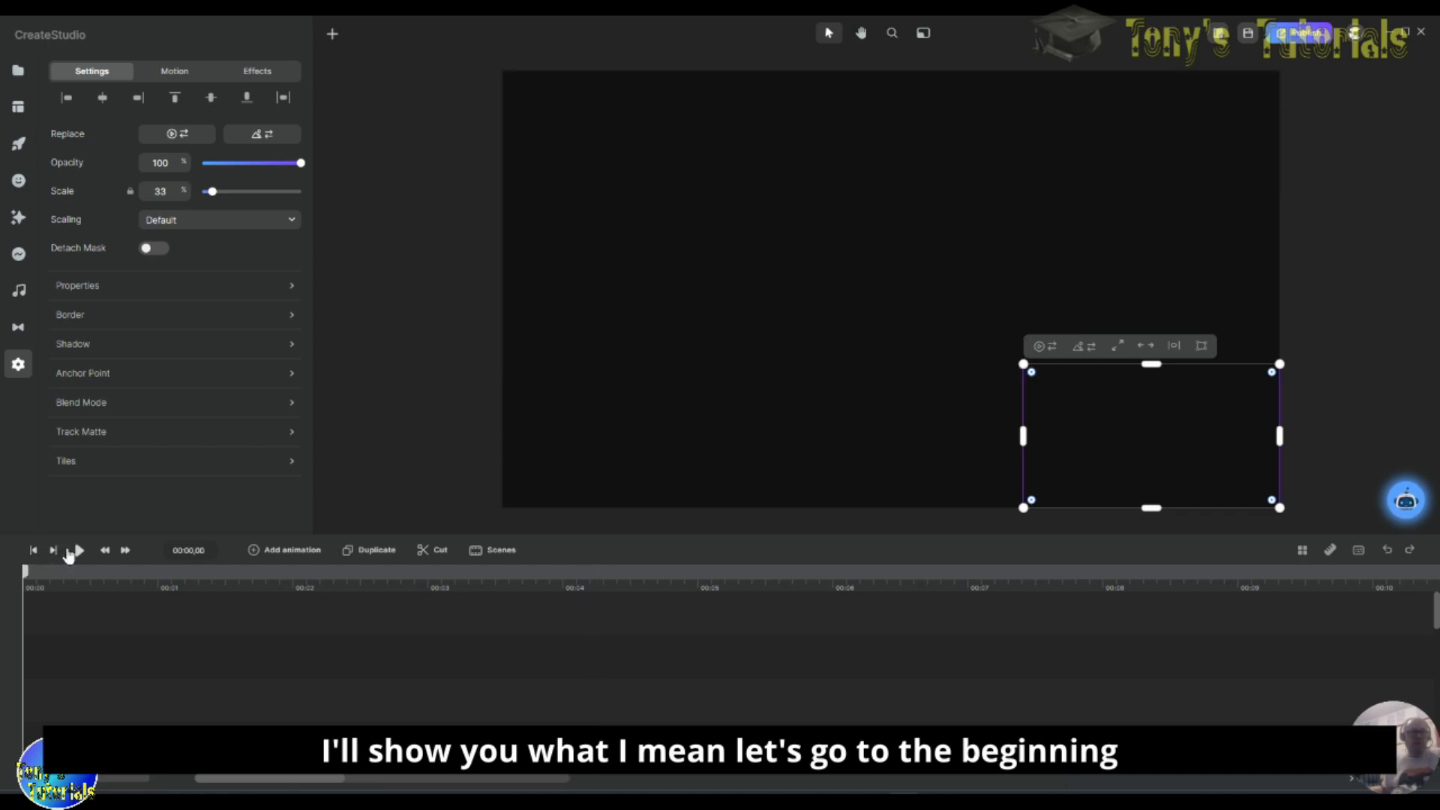
left_click(71, 551)
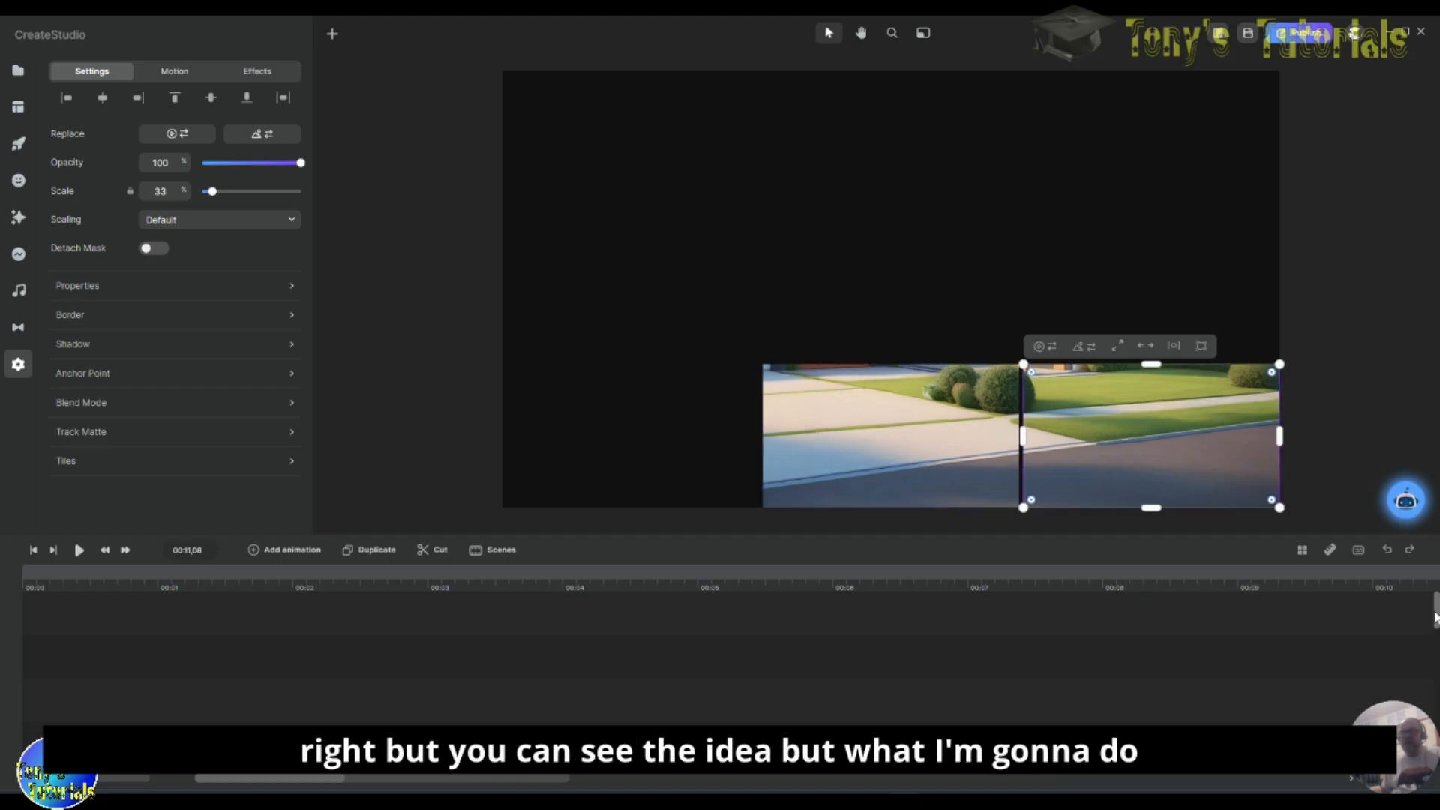
Step: Extend the top row's left, middle and right clips to end at about 8, 9 and 10 s
scroll(863, 619, "down", 5)
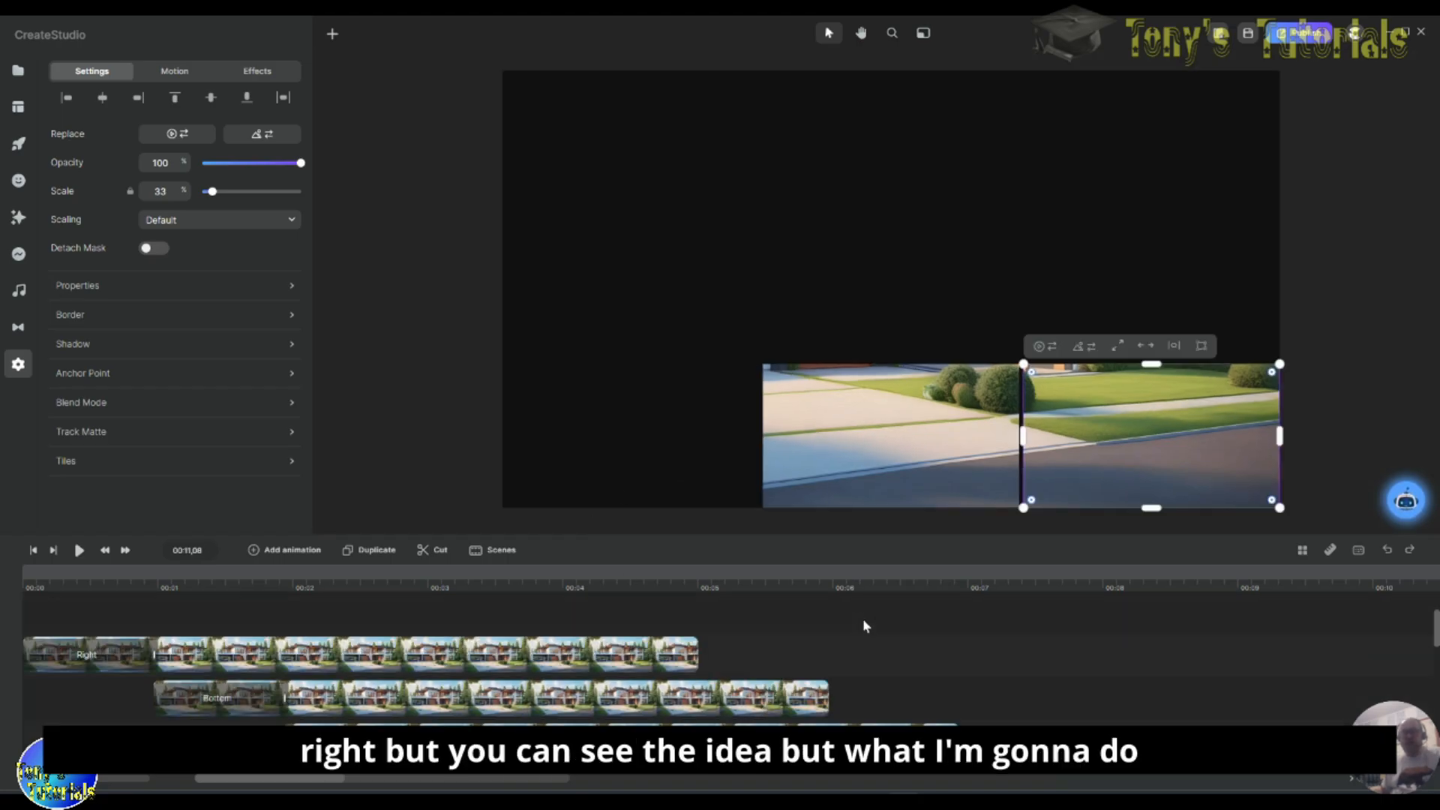
scroll(883, 606, "up", 4)
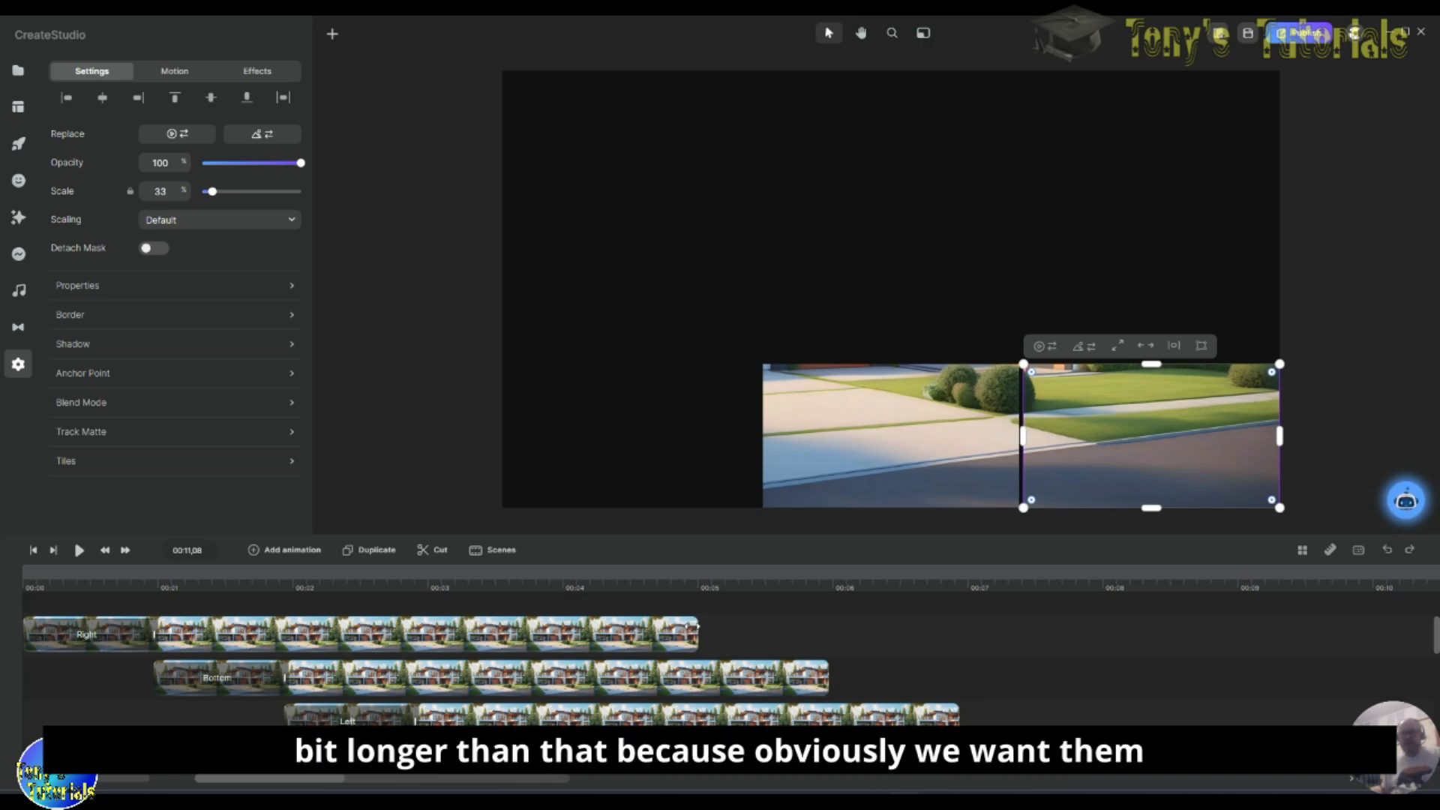
left_click_drag(694, 625, 1111, 623)
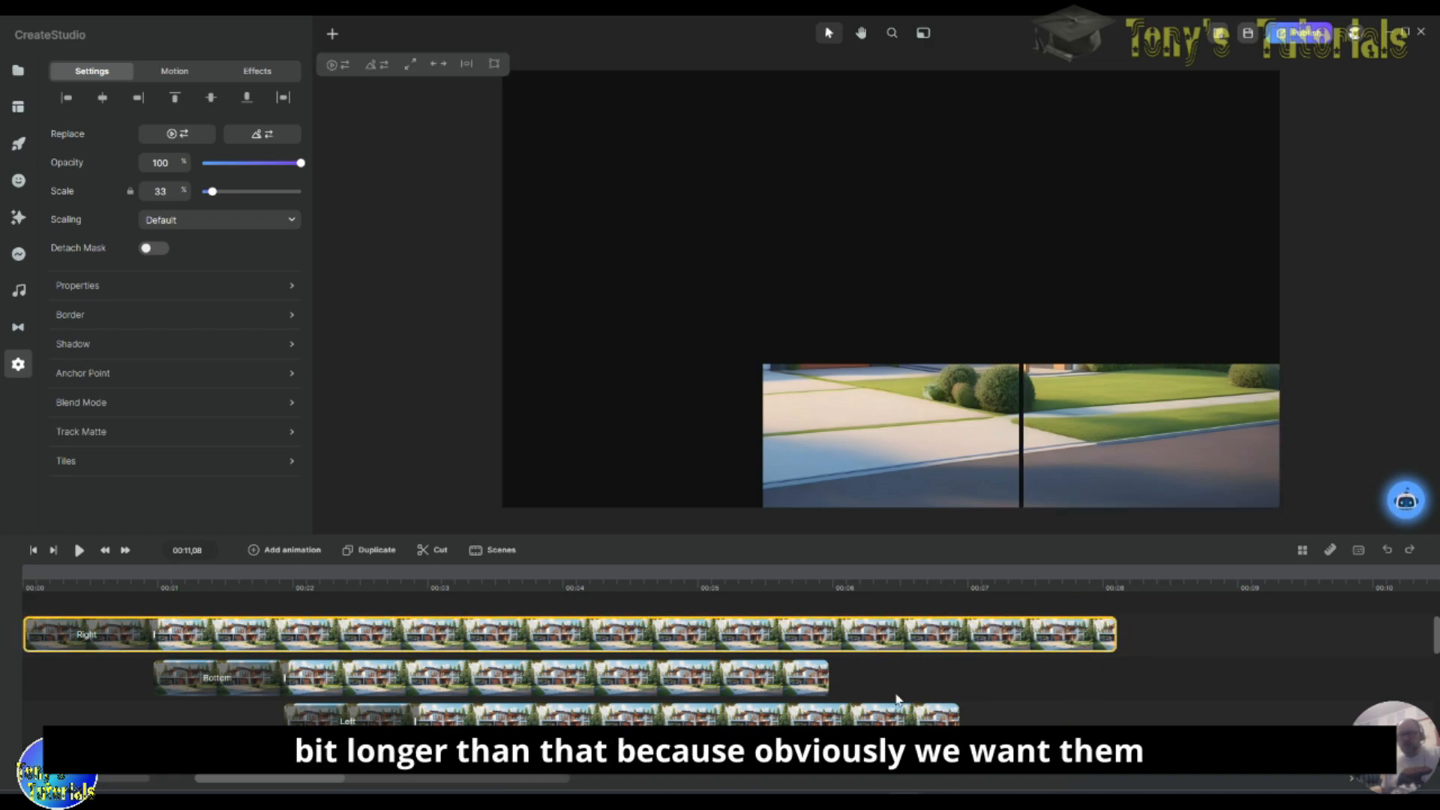
left_click_drag(823, 680, 1259, 682)
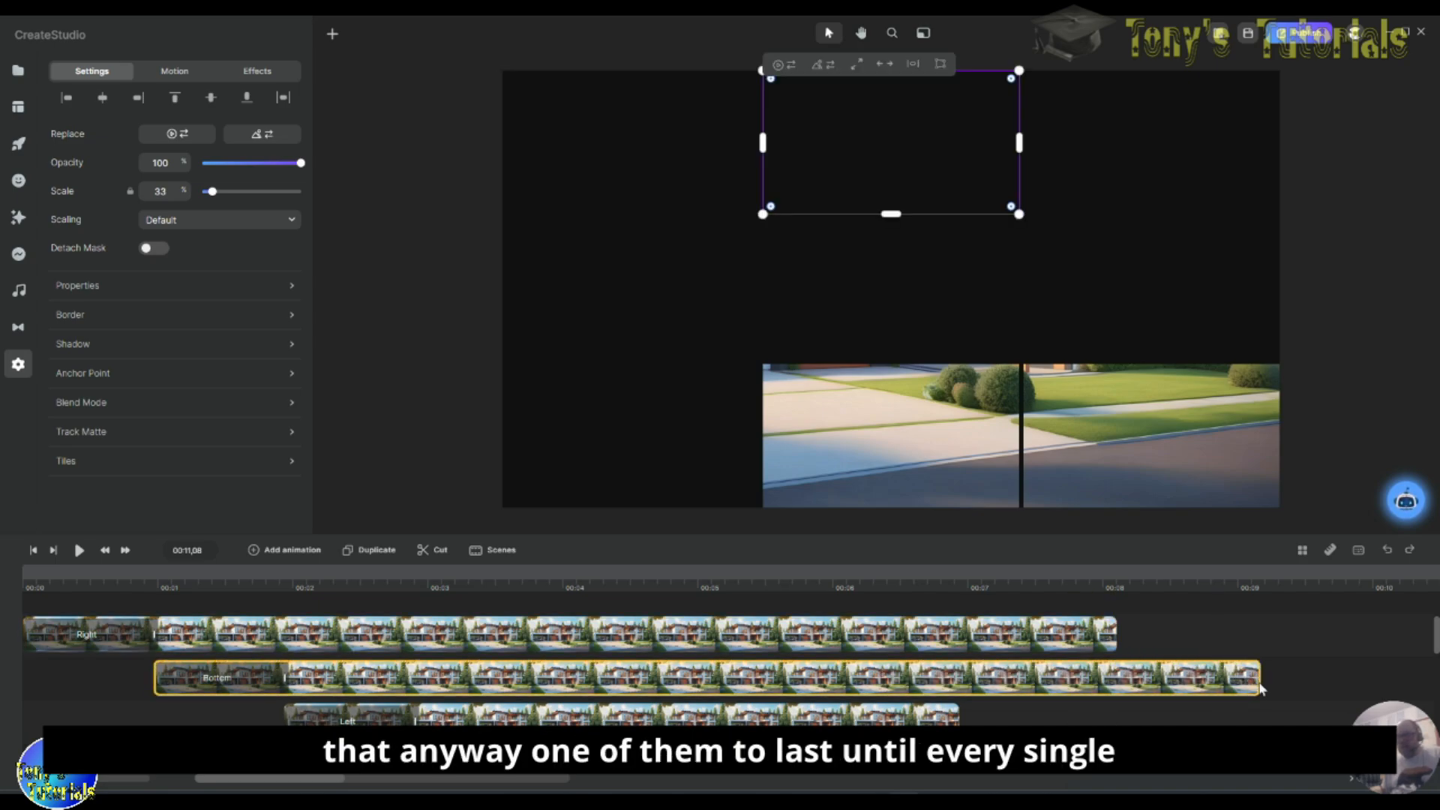
left_click_drag(1017, 718, 1403, 697)
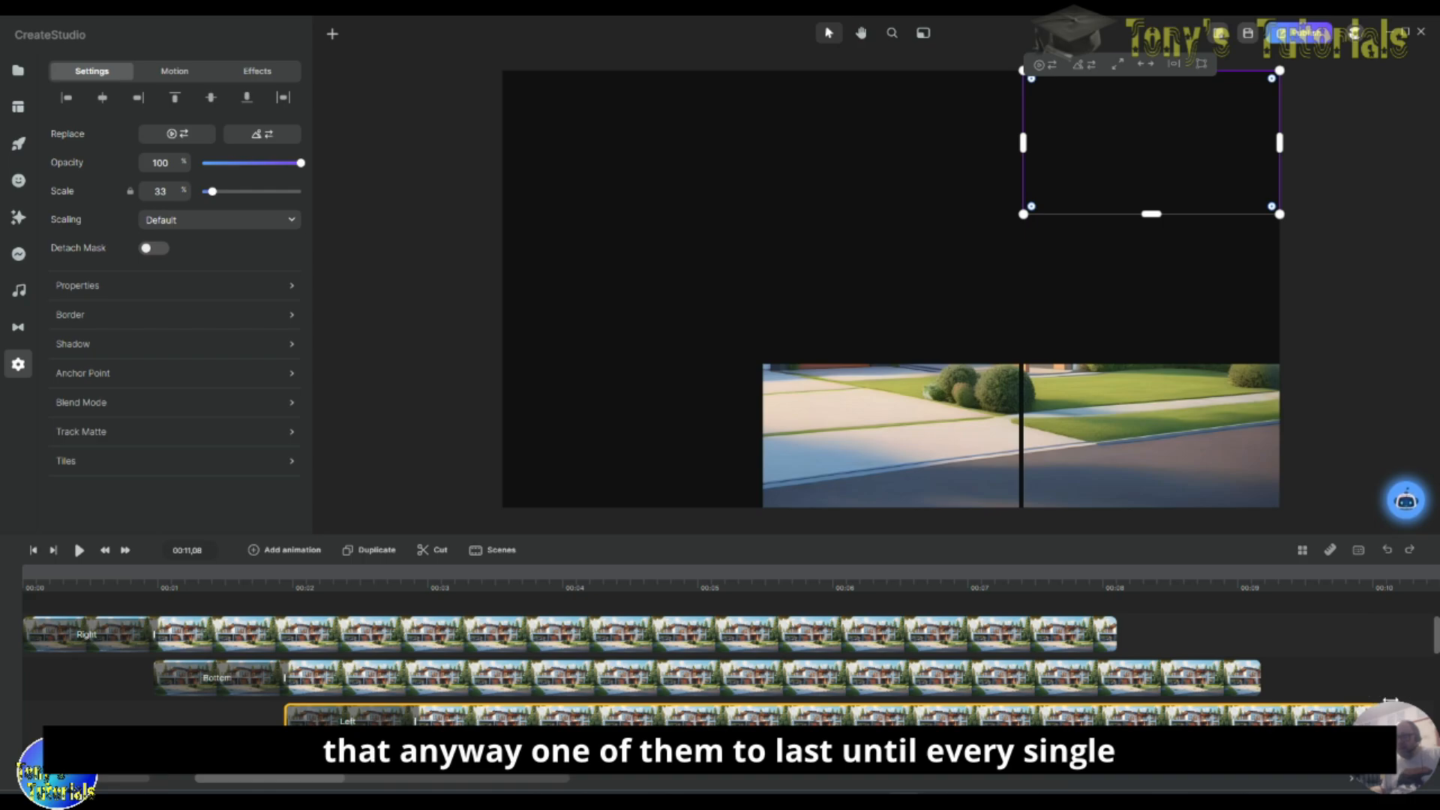
Step: Adjust the durations of all three top-row clips so that each one ends at the 10 s mark
scroll(1435, 613, "down", 5)
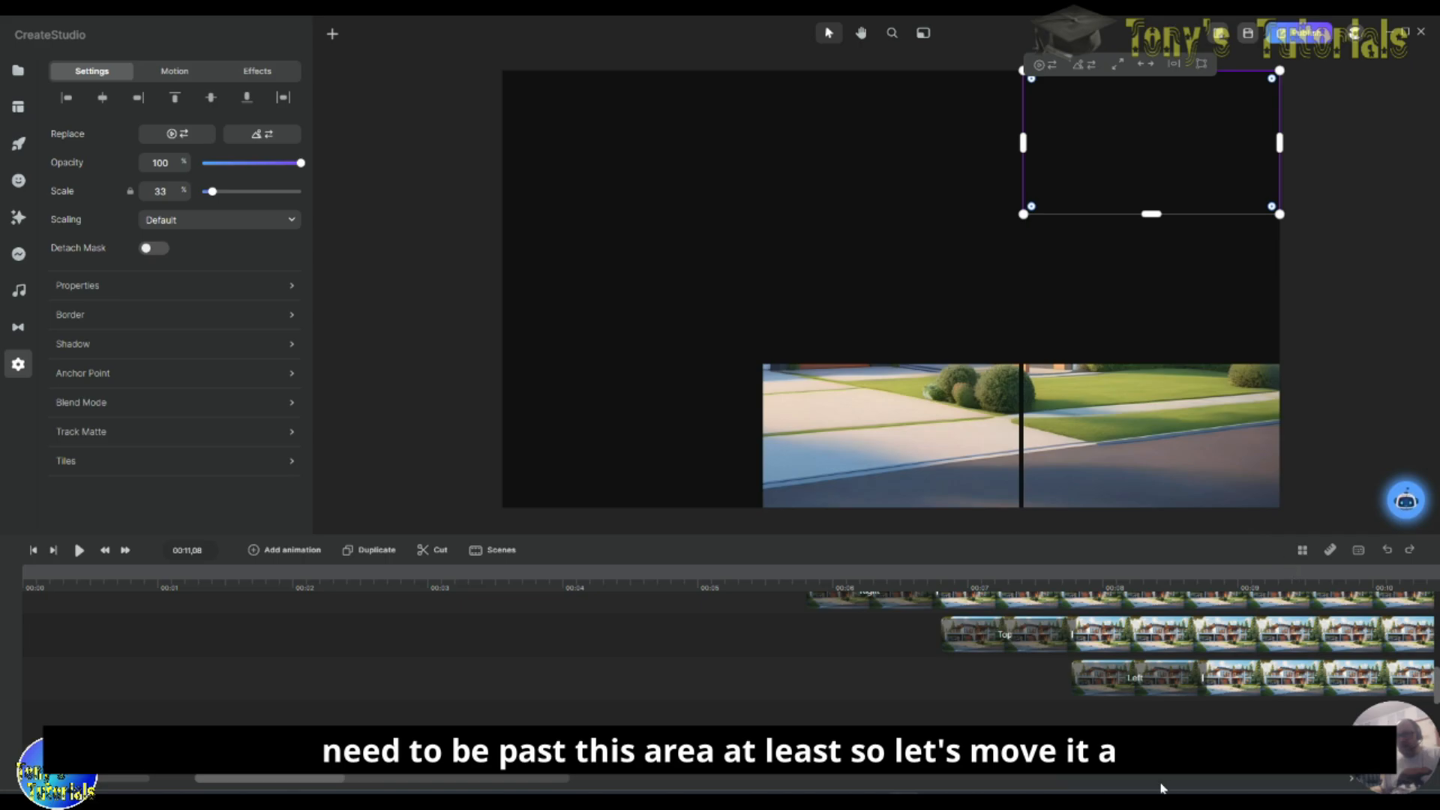
scroll(1238, 652, "up", 5)
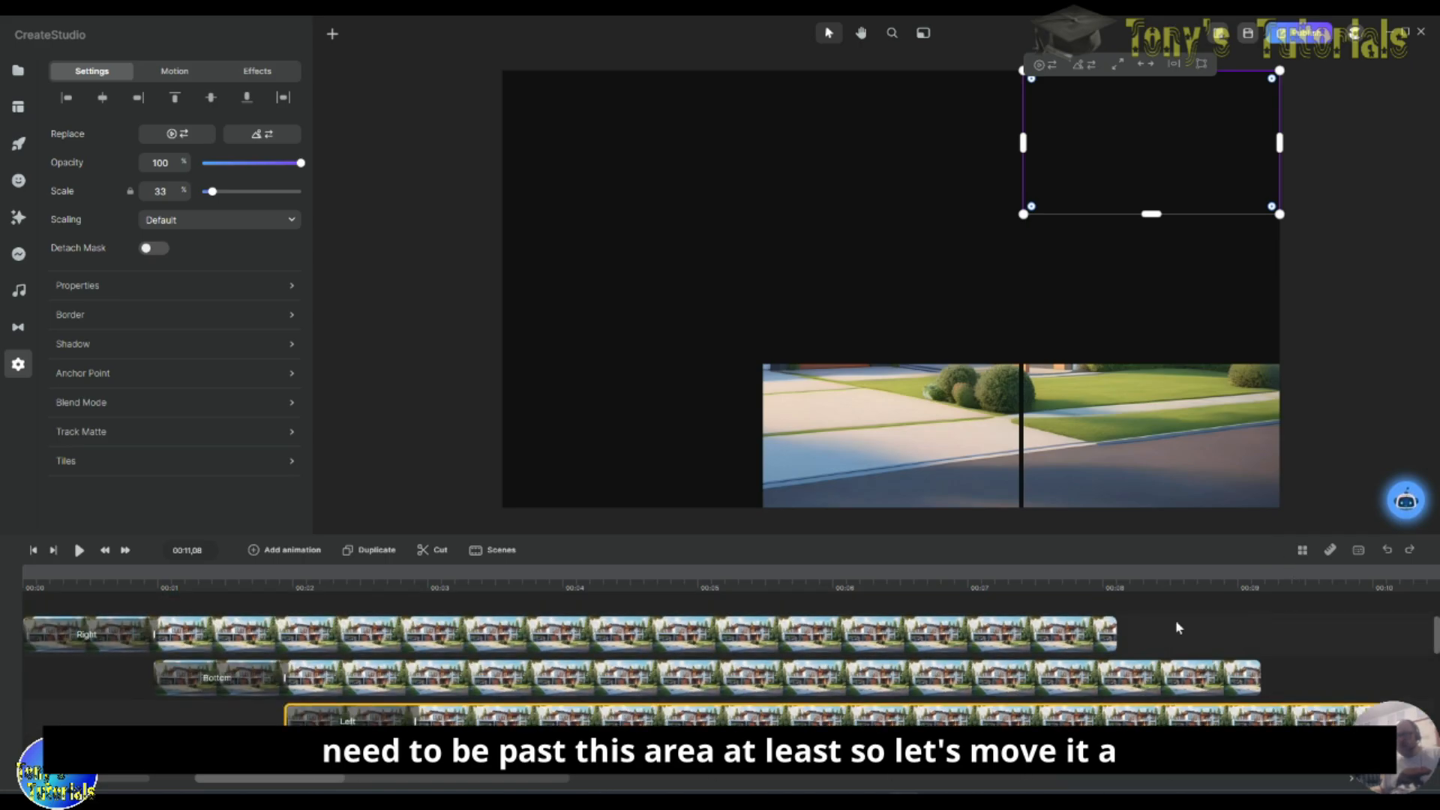
left_click_drag(1116, 631, 1385, 639)
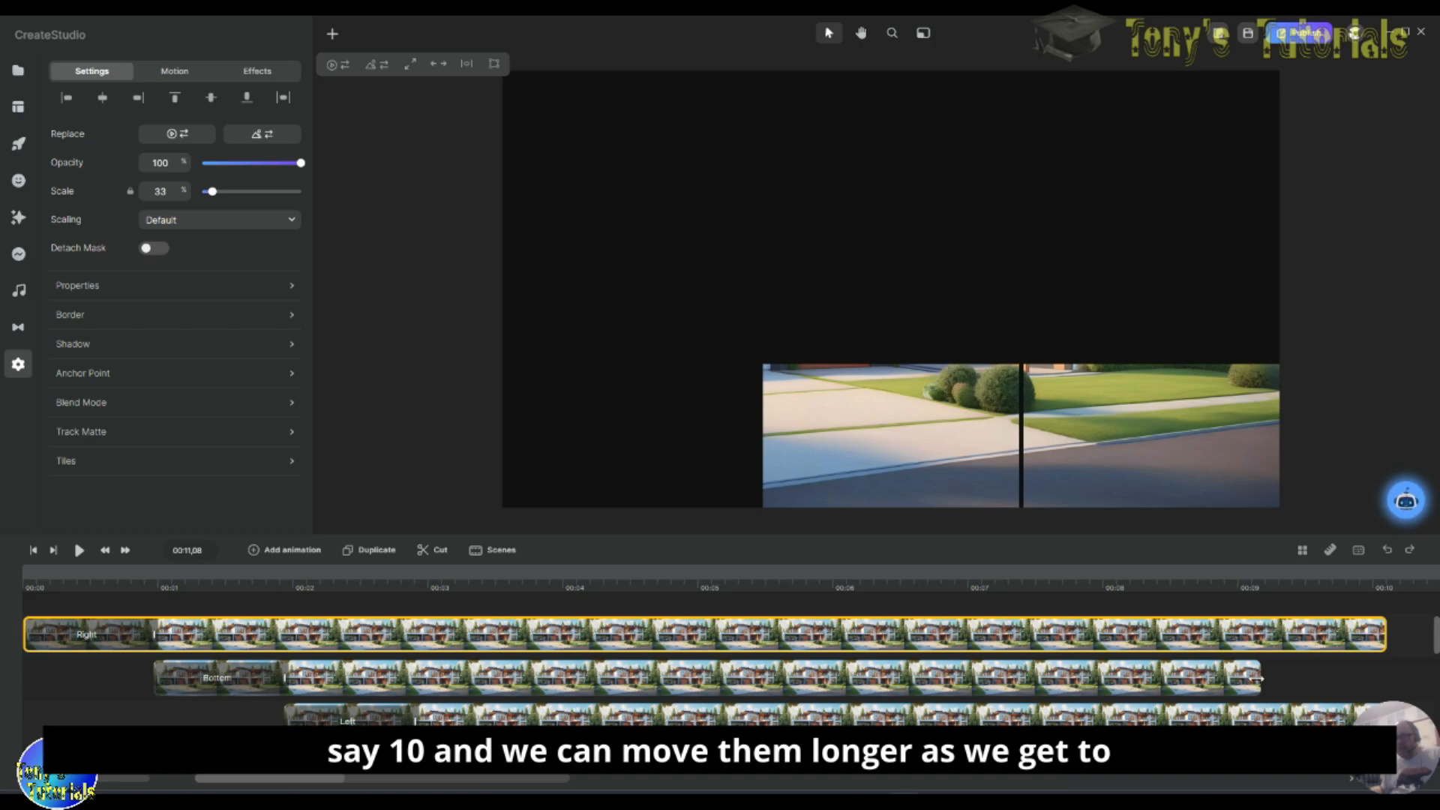
left_click_drag(1260, 677, 1386, 678)
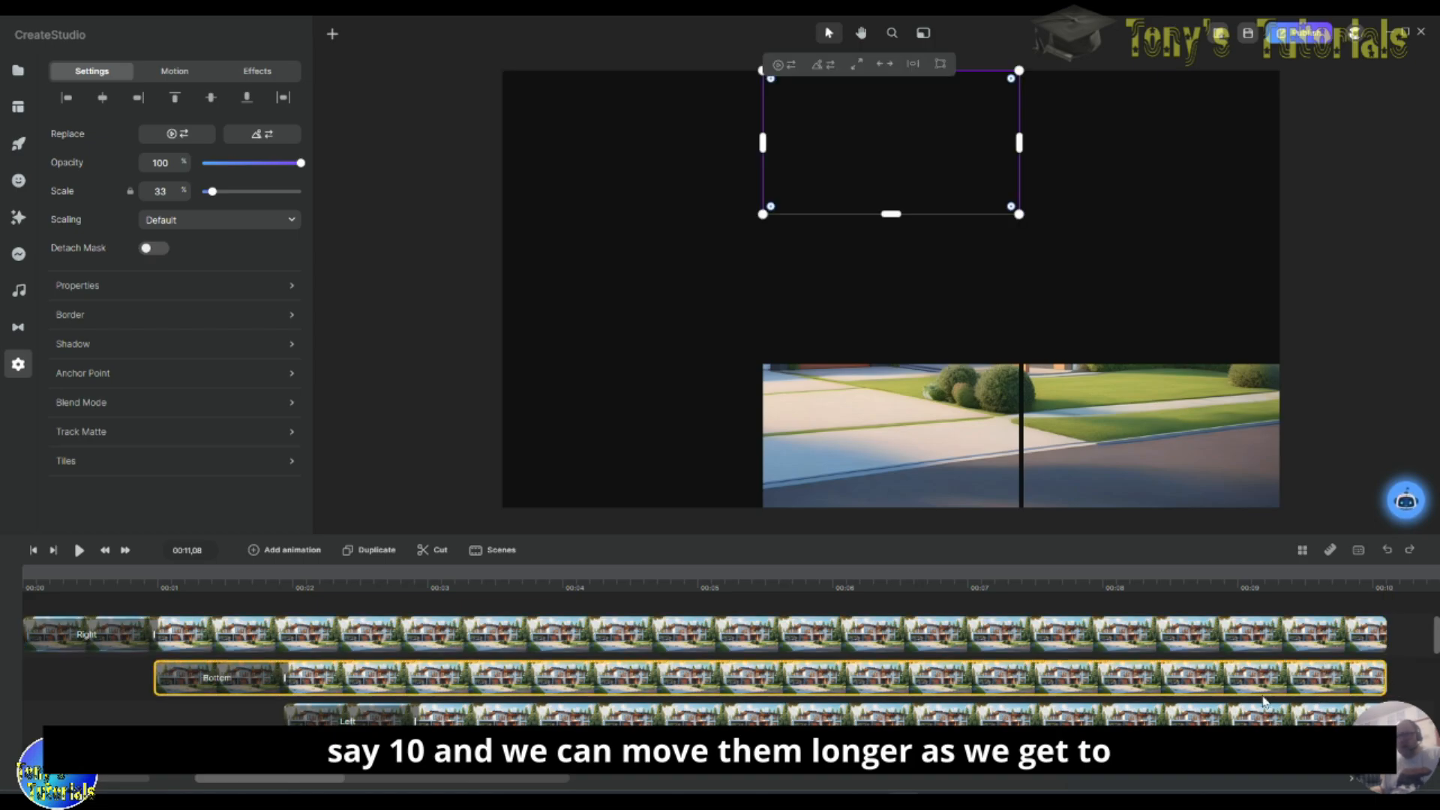
scroll(1267, 735, "down", 1)
scroll(1267, 735, "up", 1)
scroll(1121, 686, "down", 3)
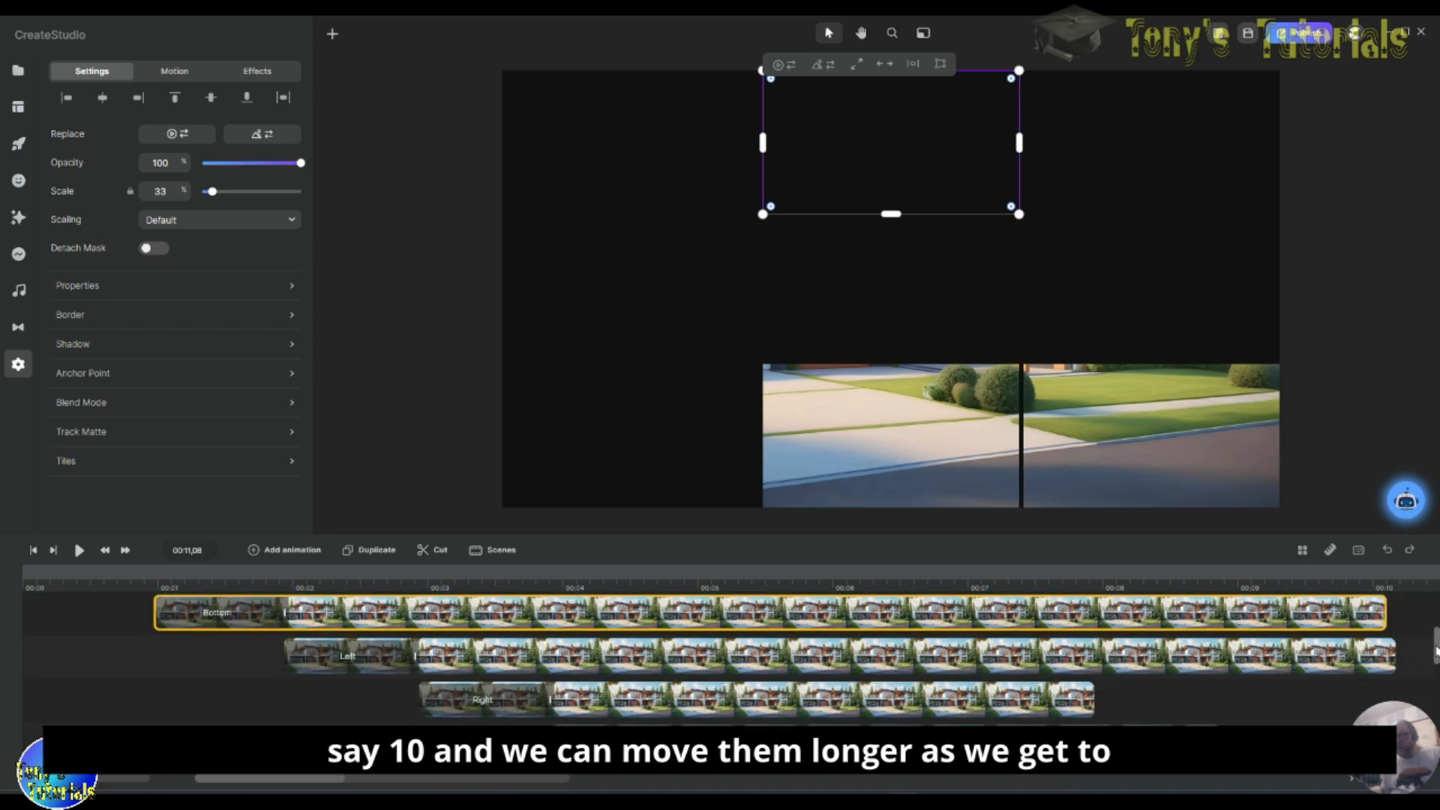
left_click(1097, 680)
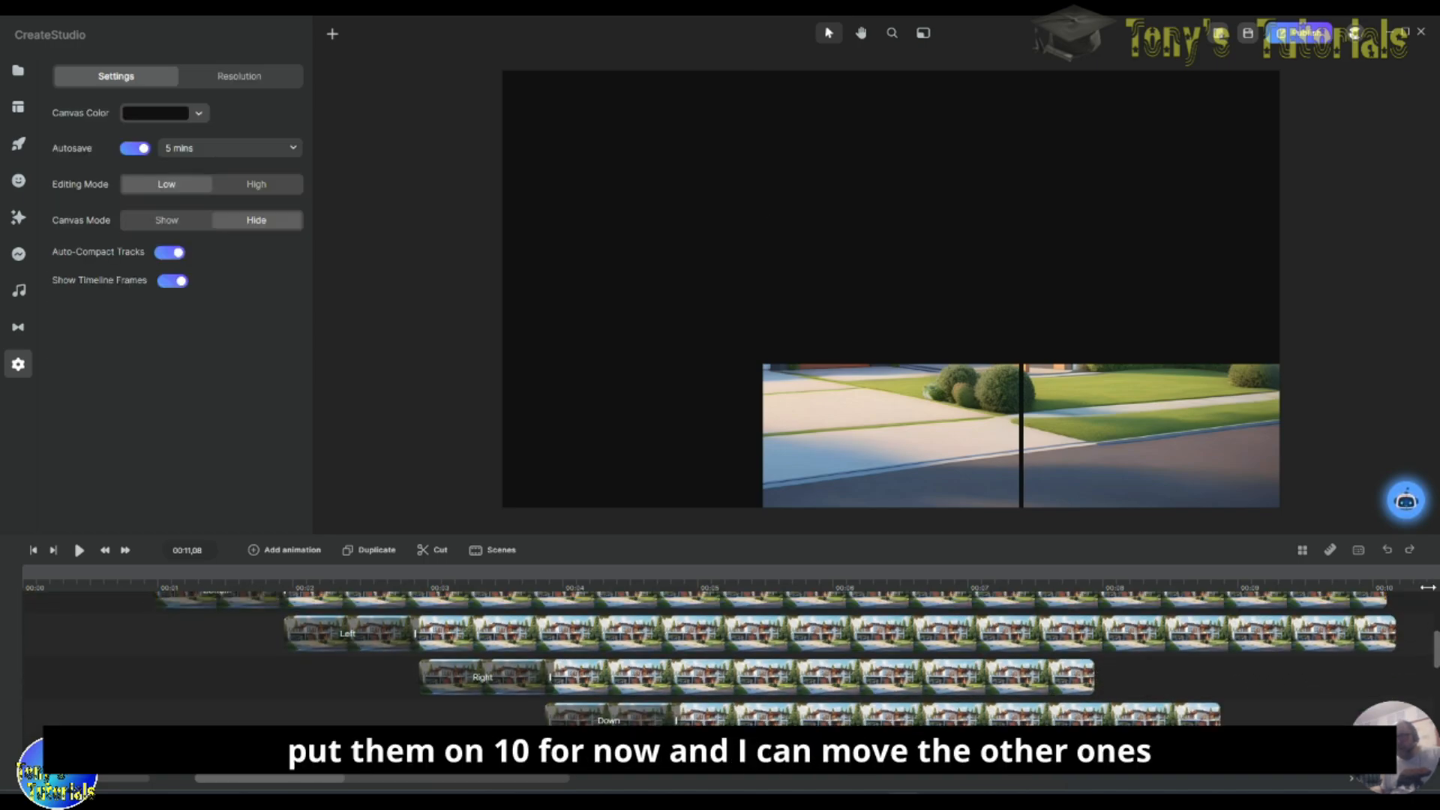
left_click(1393, 624)
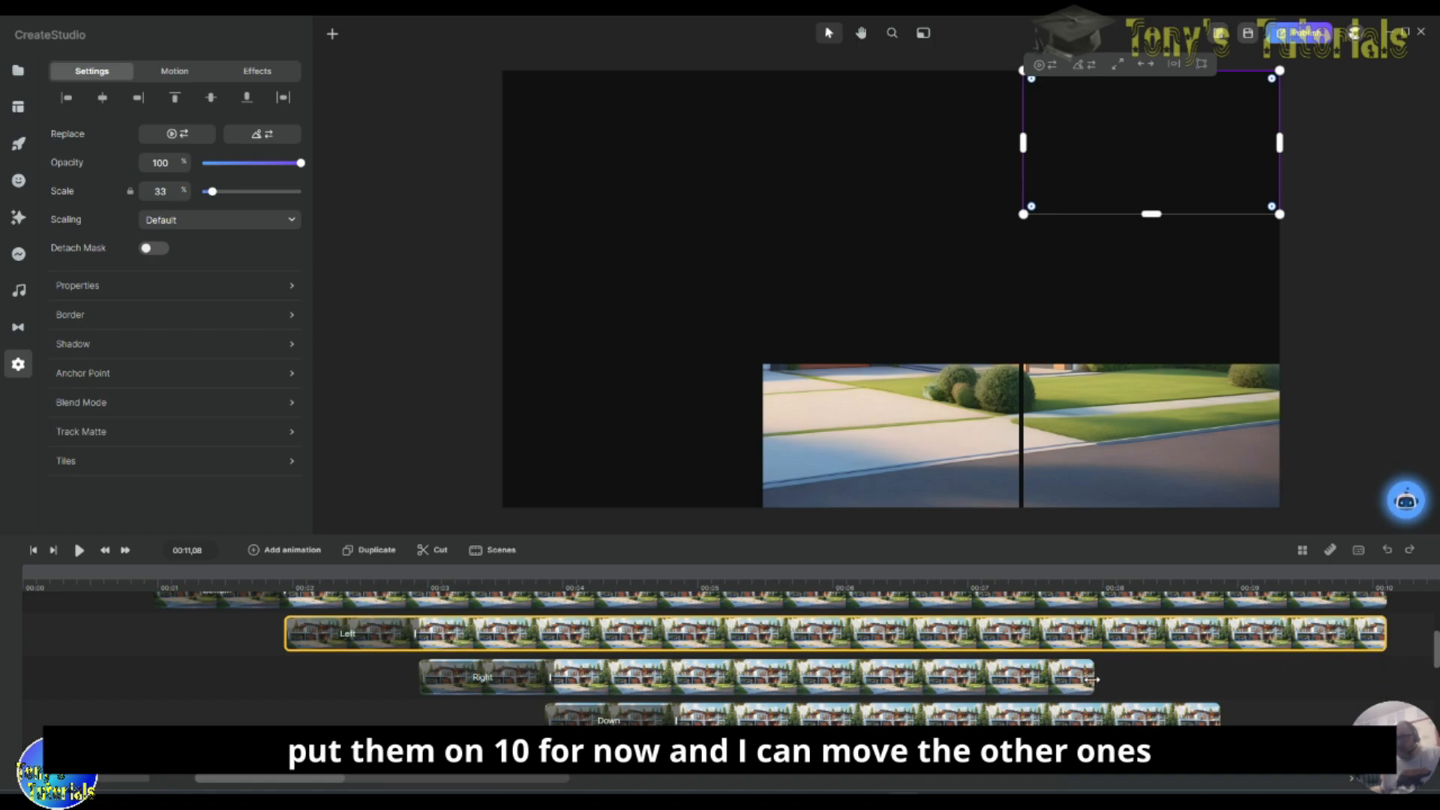
Step: Extend the middle row's left, centre and right clips to end at the 10 s mark
left_click_drag(1097, 680, 1390, 685)
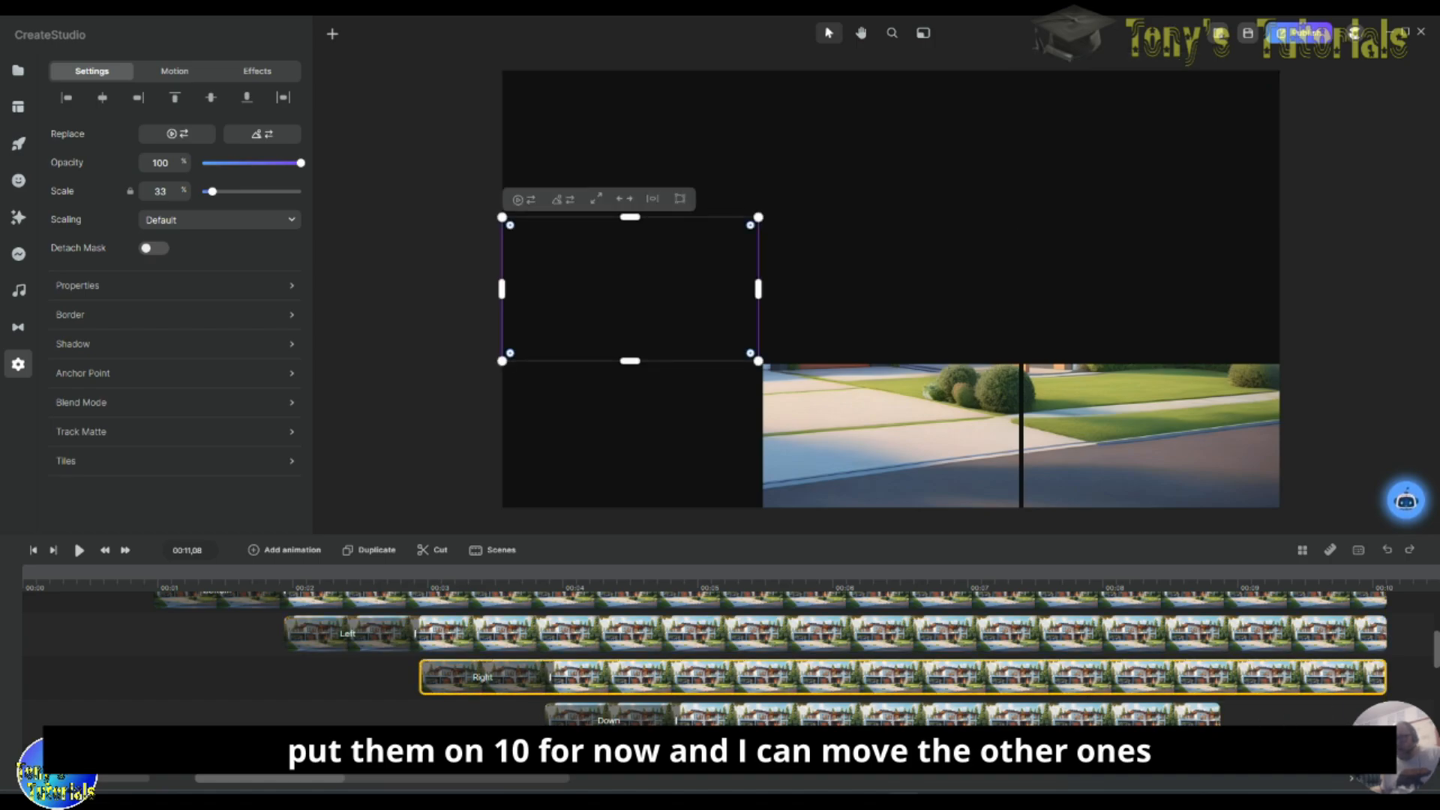
left_click_drag(1217, 722, 1387, 722)
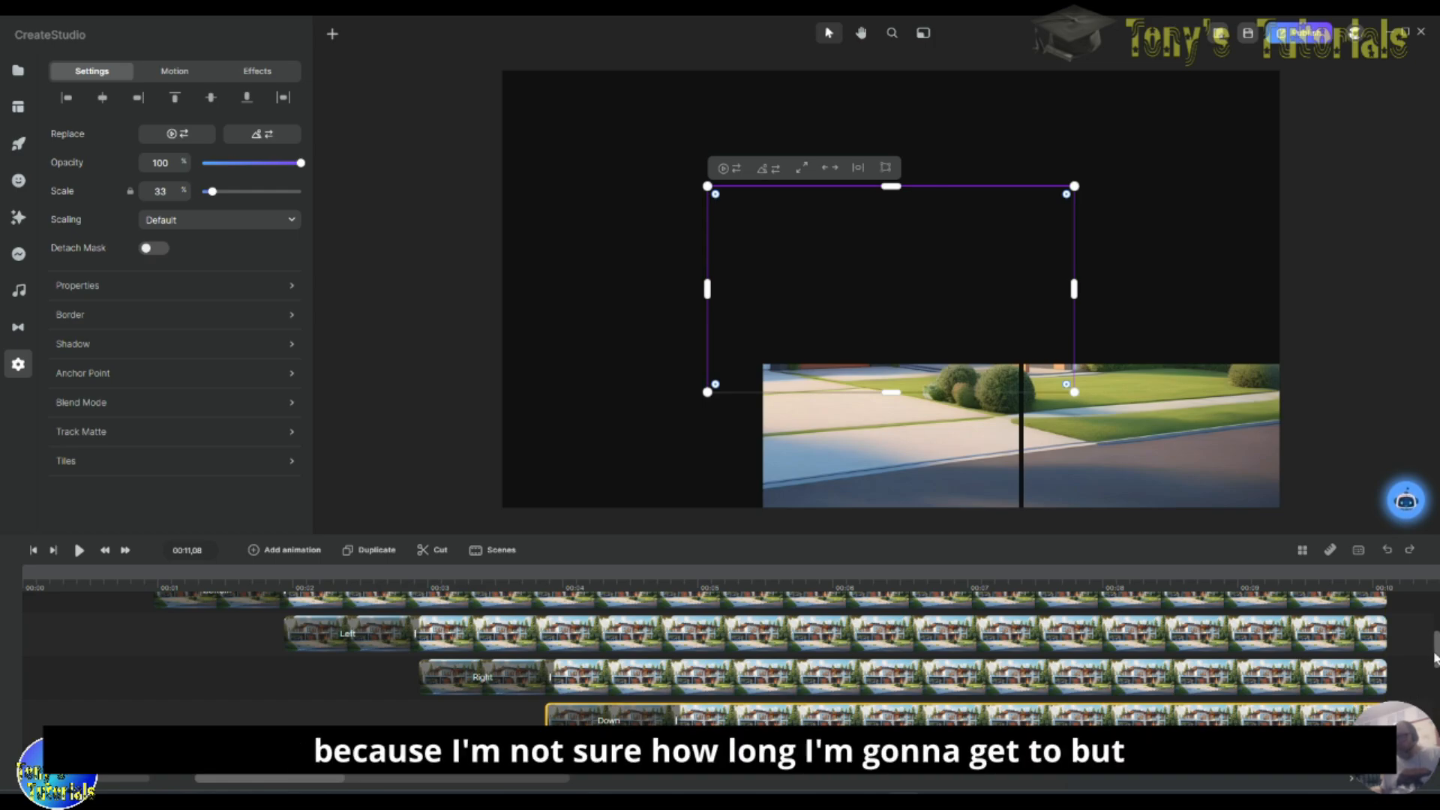
scroll(1434, 647, "down", 3)
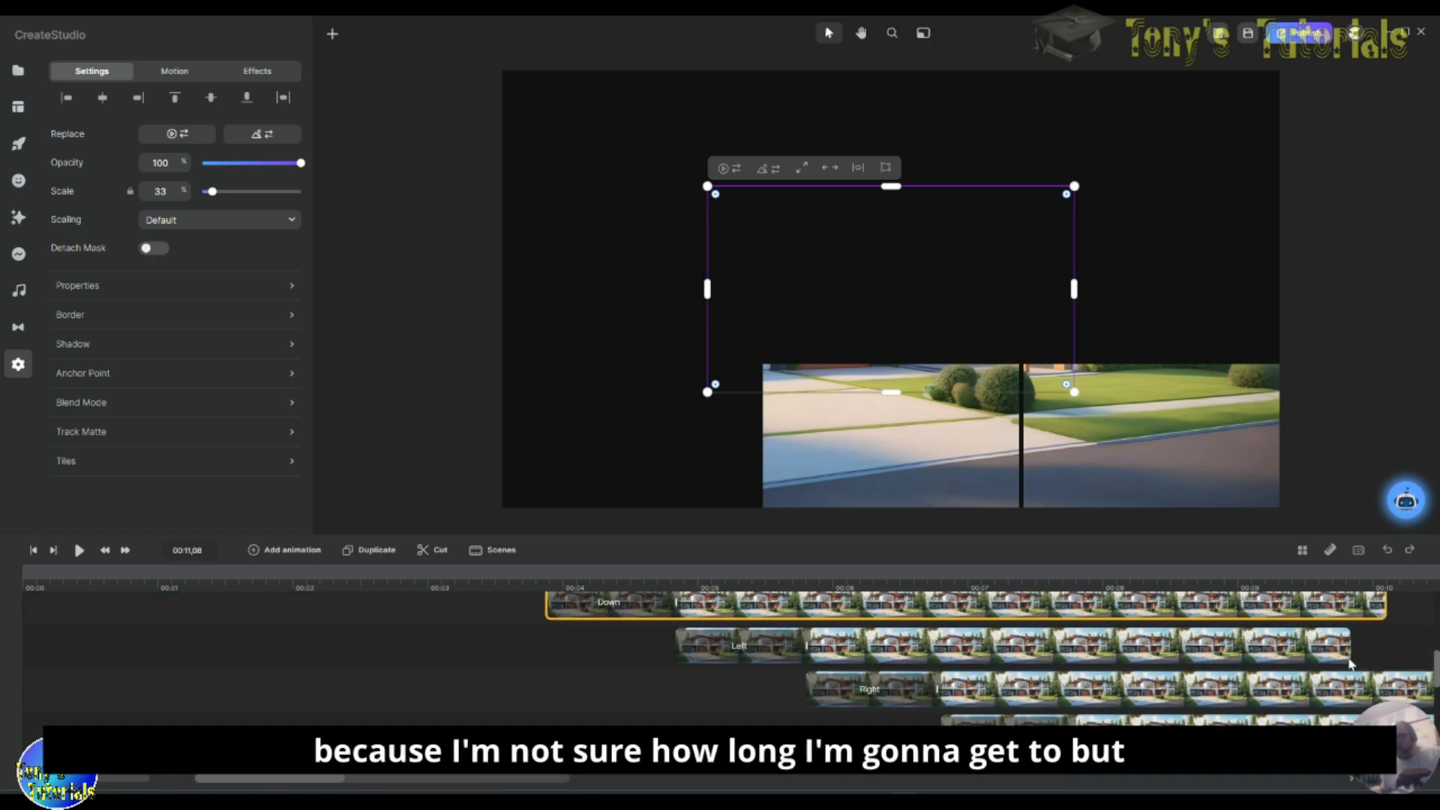
left_click_drag(1348, 644, 1438, 671)
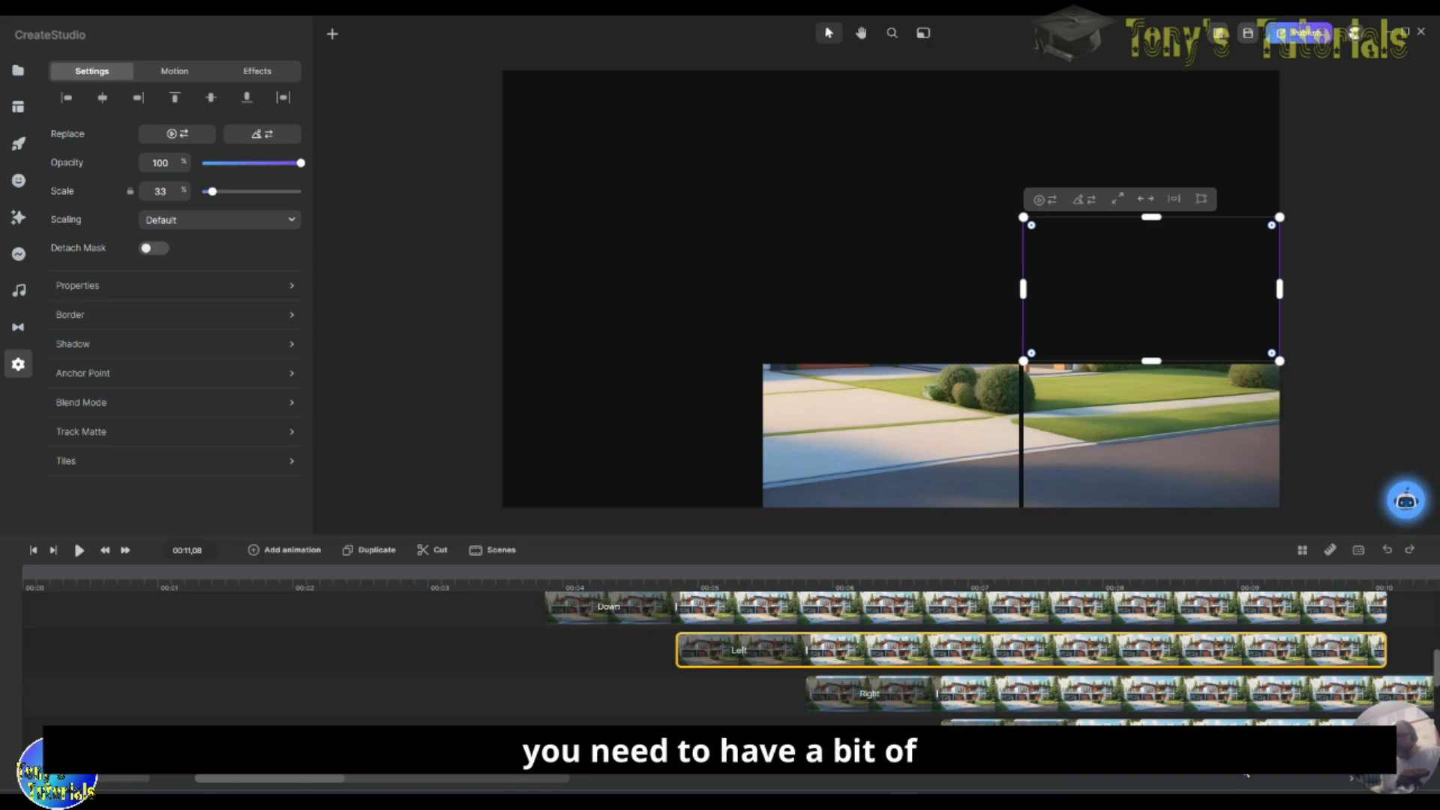
Step: Extend the top-left clip to end at about 11 s on the timeline
scroll(1200, 645, "down", 3)
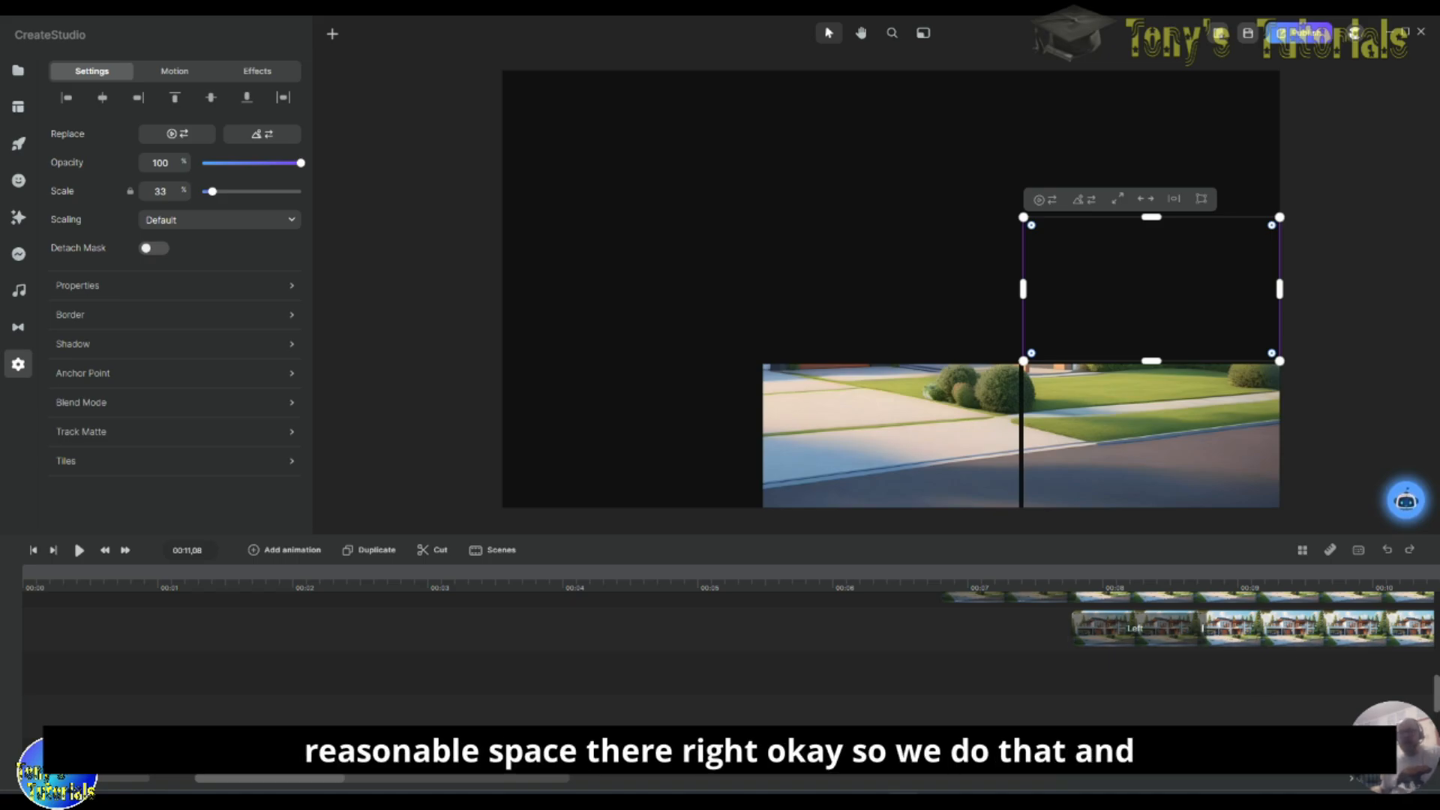
scroll(1203, 629, "up", 6)
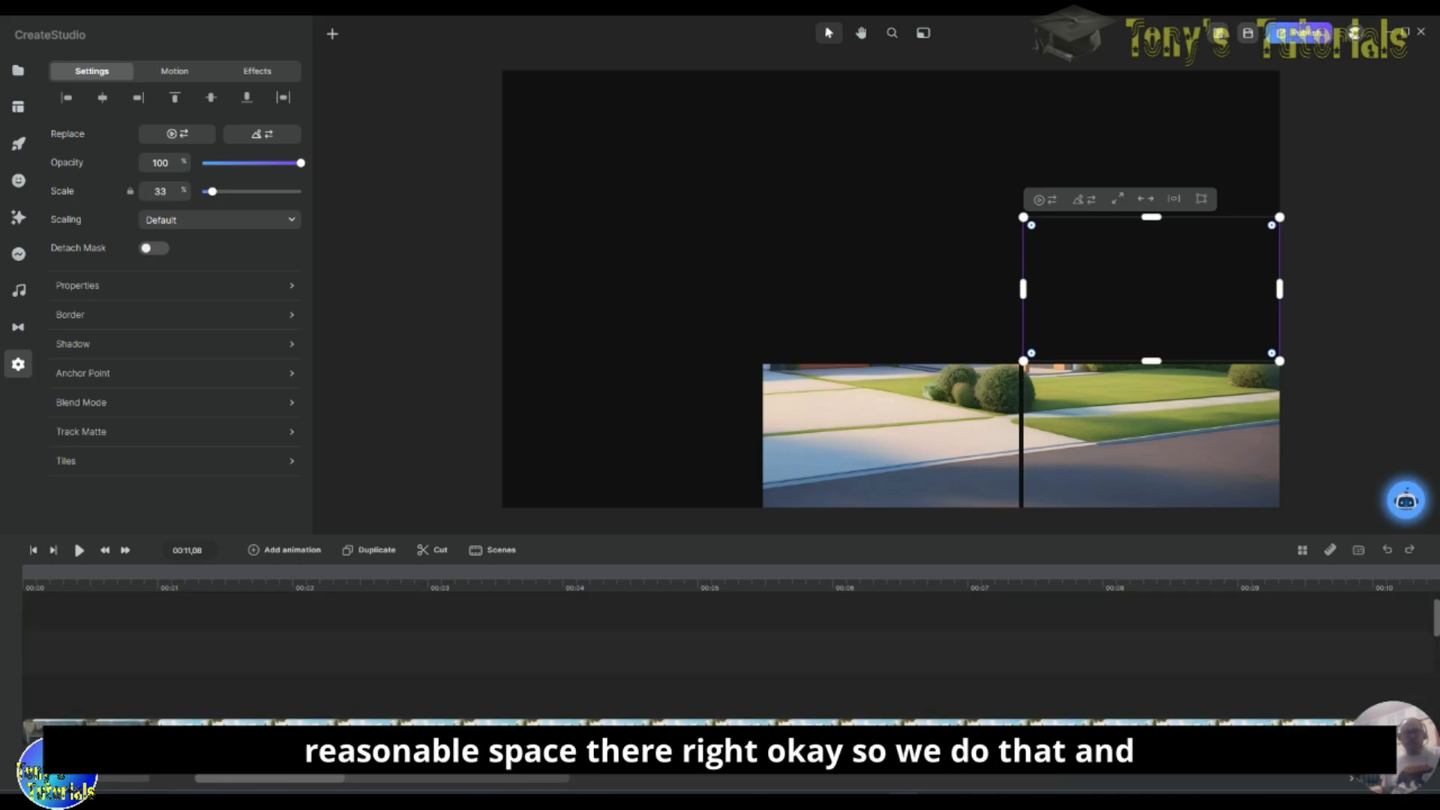
left_click_drag(302, 786, 321, 785)
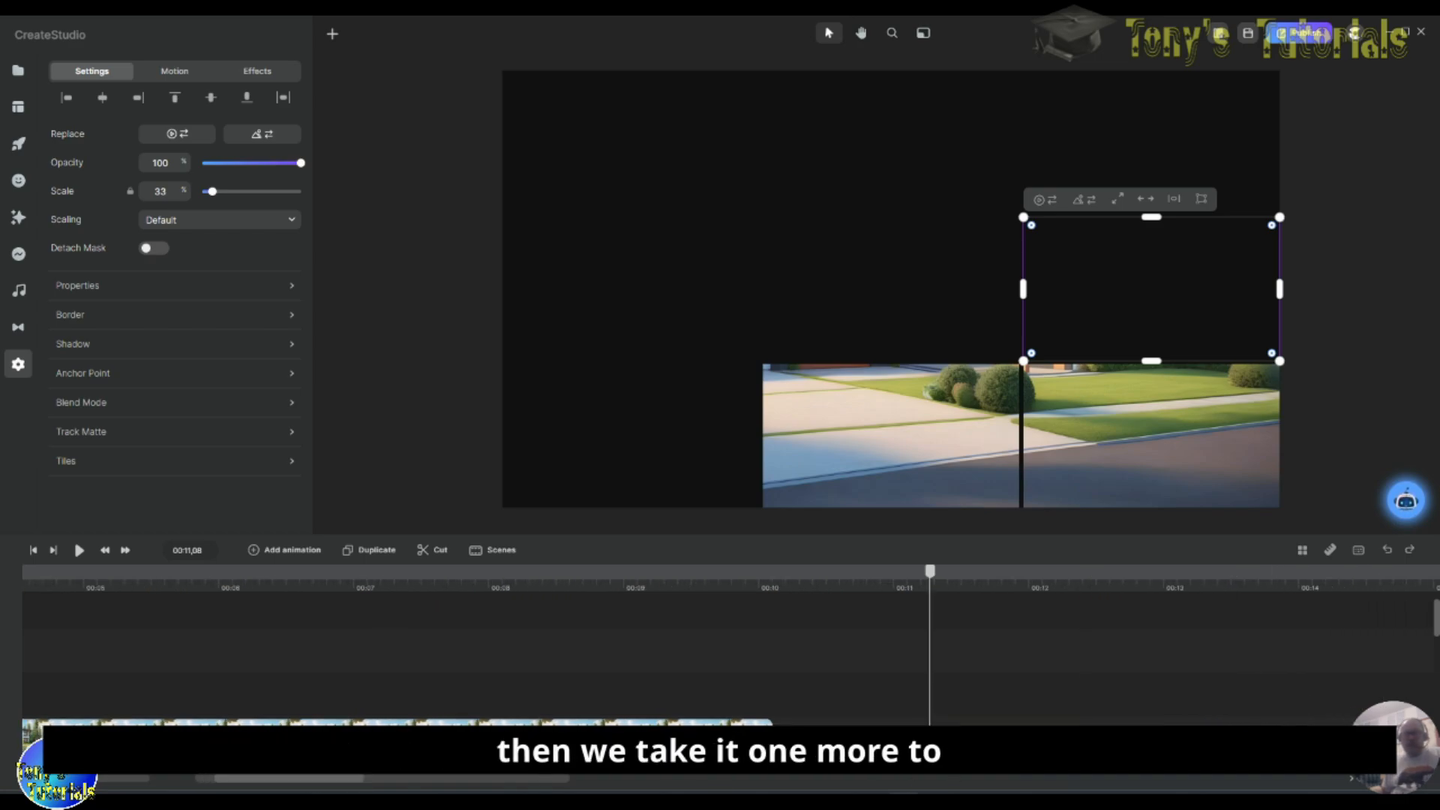
left_click_drag(771, 741, 908, 741)
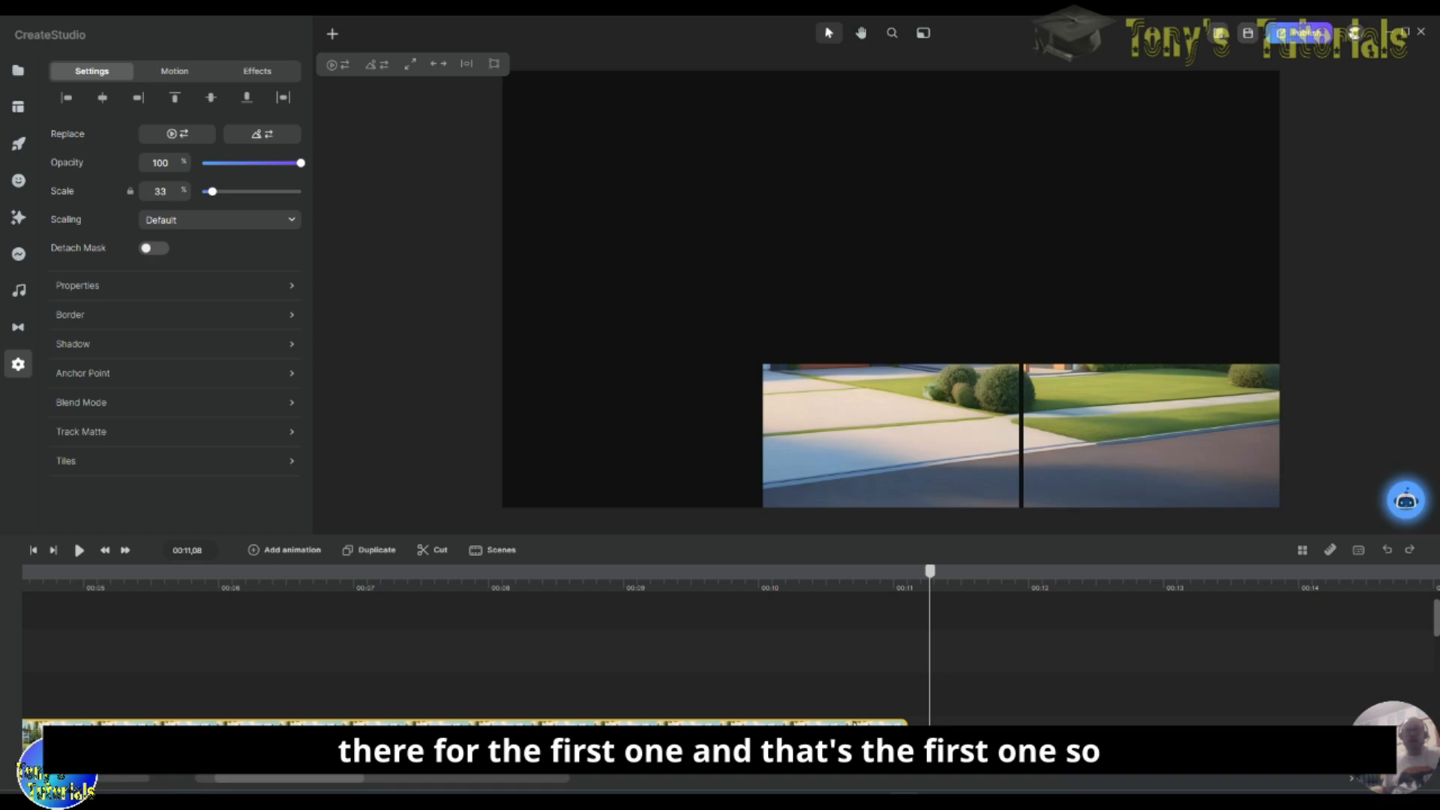
Step: Add an animation to the top-left clip at about 00:10,11 that covers Position, Scale and Rotation
mouse_move(803, 590)
left_mouse_down()
mouse_move(876, 590)
mouse_move(810, 596)
left_mouse_up()
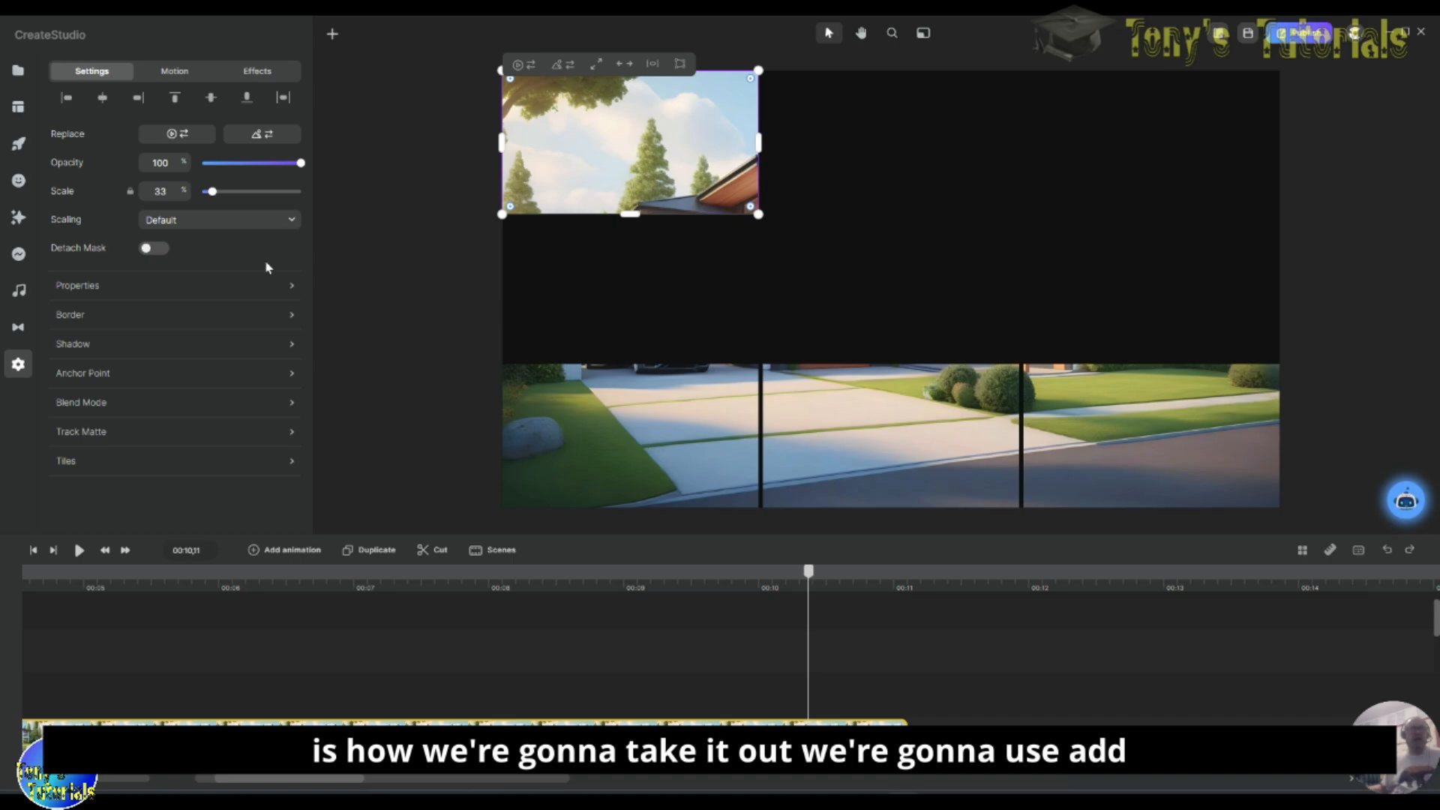
left_click(261, 553)
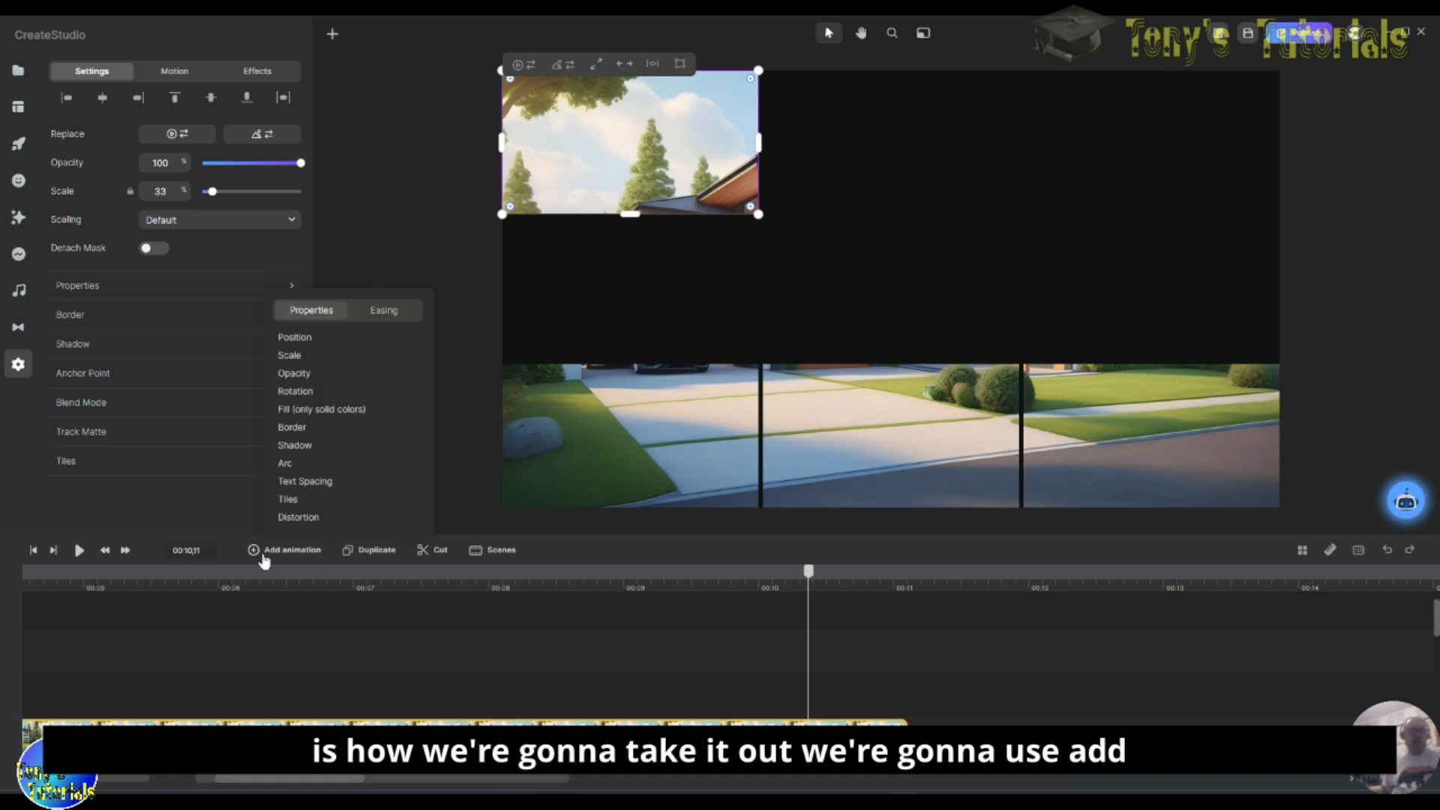
left_click(310, 339)
left_click(305, 358)
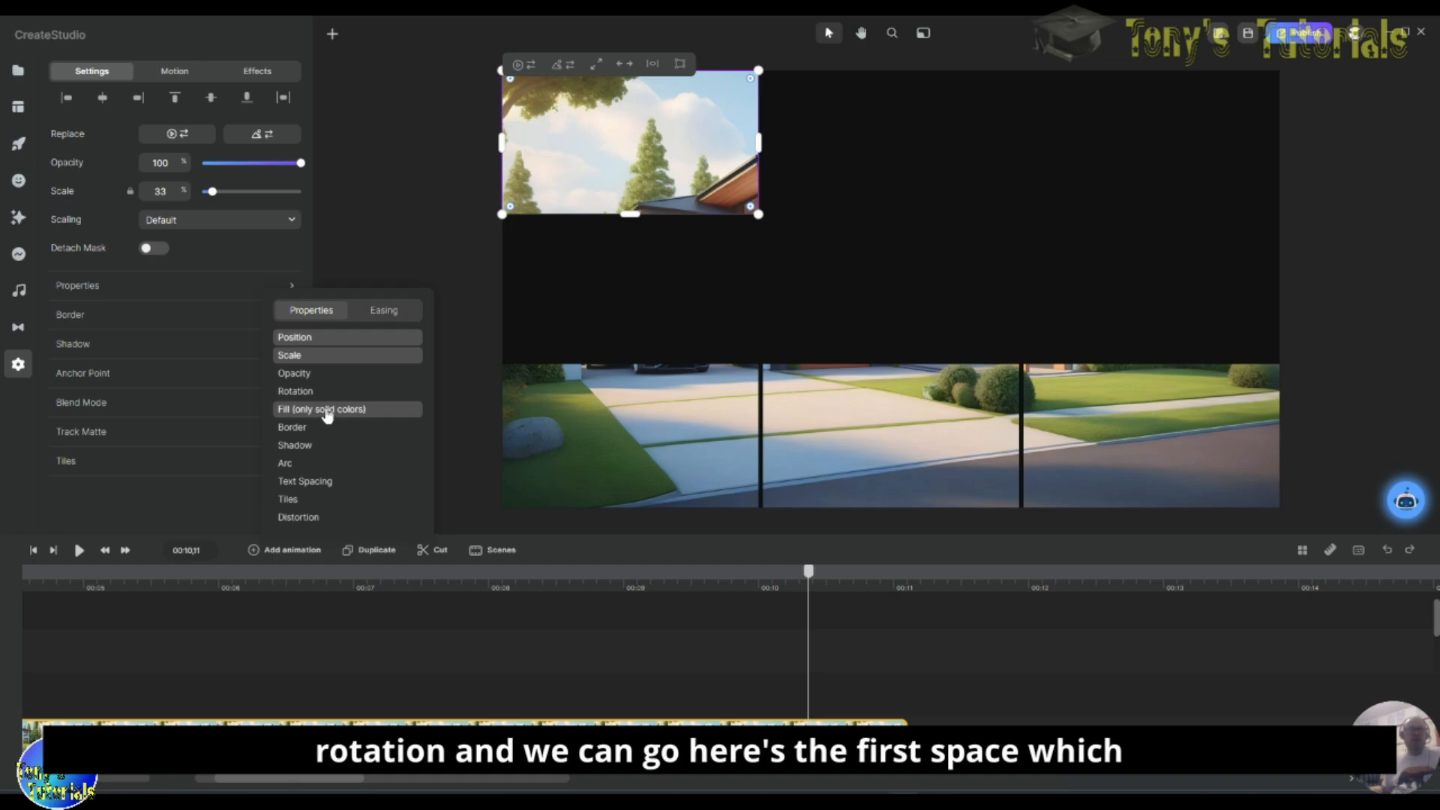
left_click(336, 393)
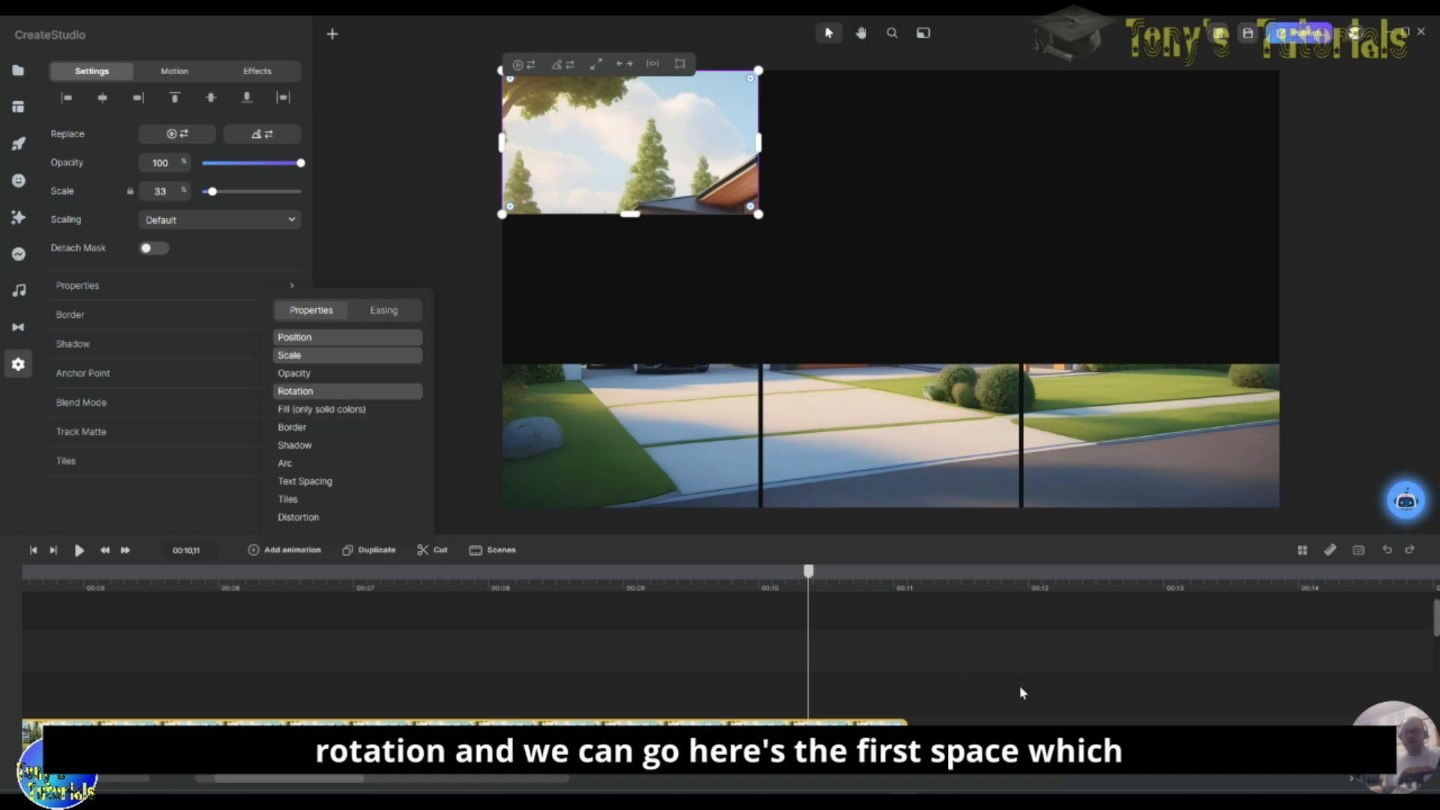
Step: At 00:11,00, scale the top-left clip to 16% and move it off the canvas beyond the lower-right corner
left_click_drag(807, 578, 798, 583)
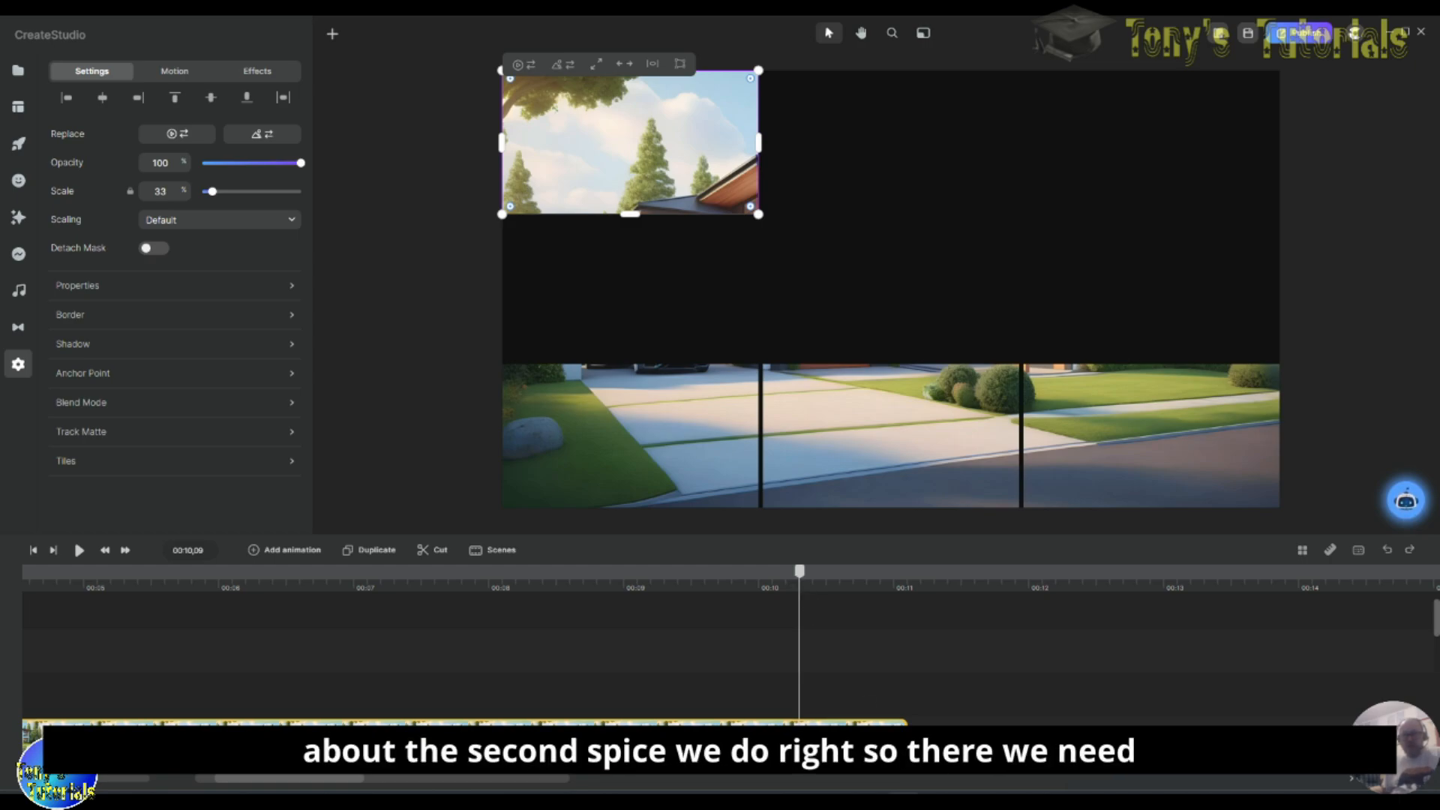
right_click(859, 739)
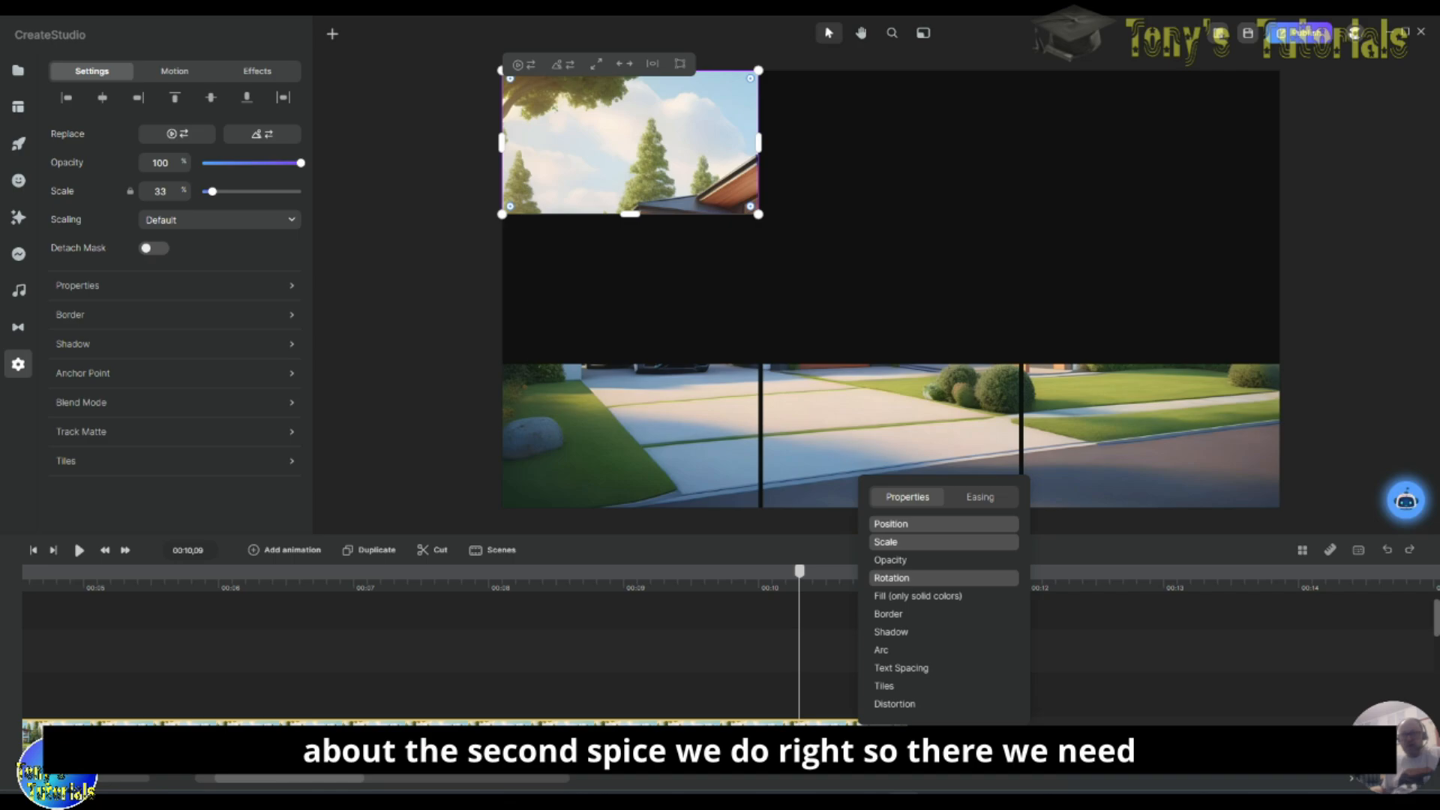
left_click(893, 740)
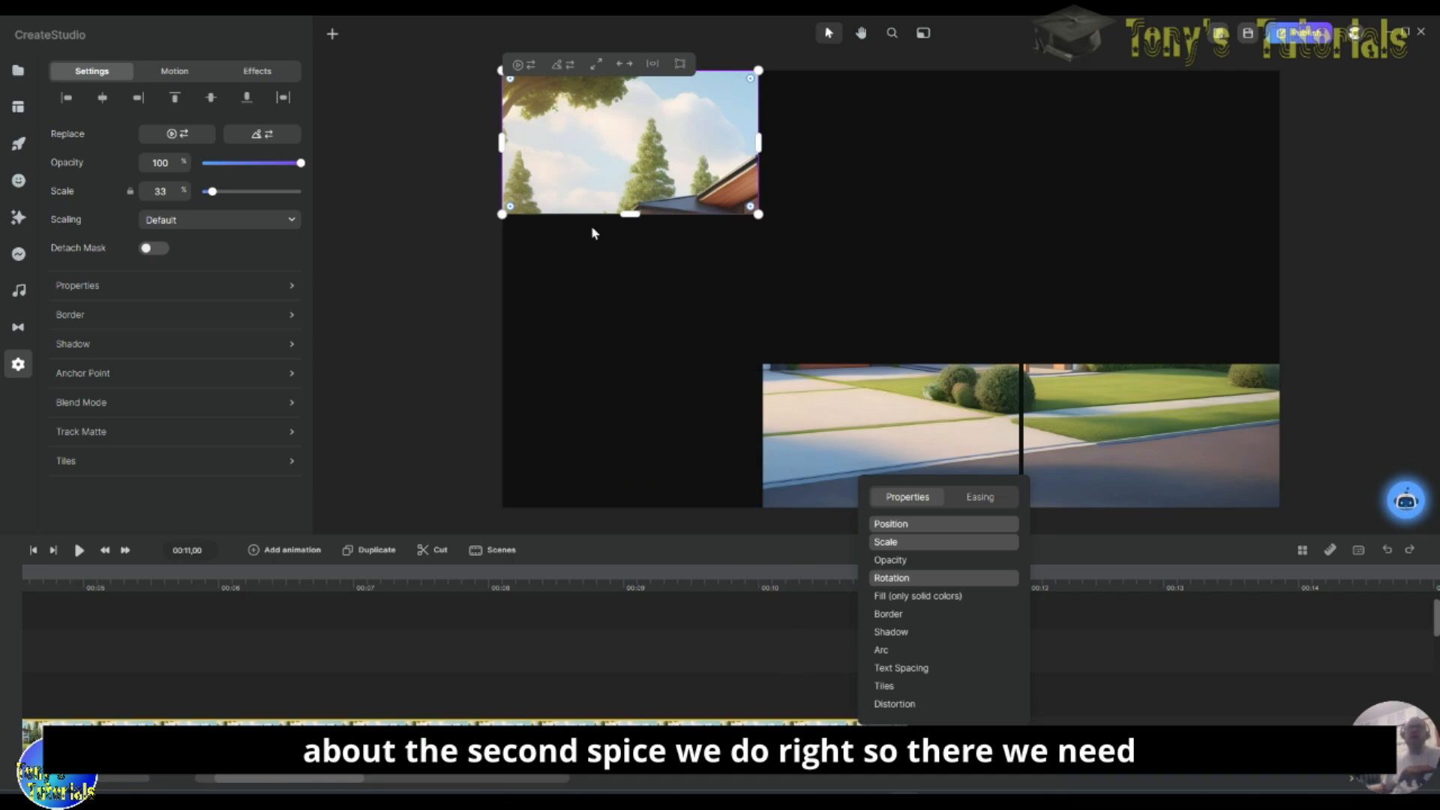
mouse_move(503, 221)
left_mouse_down()
mouse_move(569, 270)
mouse_move(835, 225)
mouse_move(832, 166)
mouse_move(794, 203)
mouse_move(467, 219)
mouse_move(623, 300)
mouse_move(798, 238)
mouse_move(441, 277)
mouse_move(431, 217)
mouse_move(620, 289)
mouse_move(785, 267)
mouse_move(736, 280)
mouse_move(519, 240)
mouse_move(514, 216)
left_mouse_up()
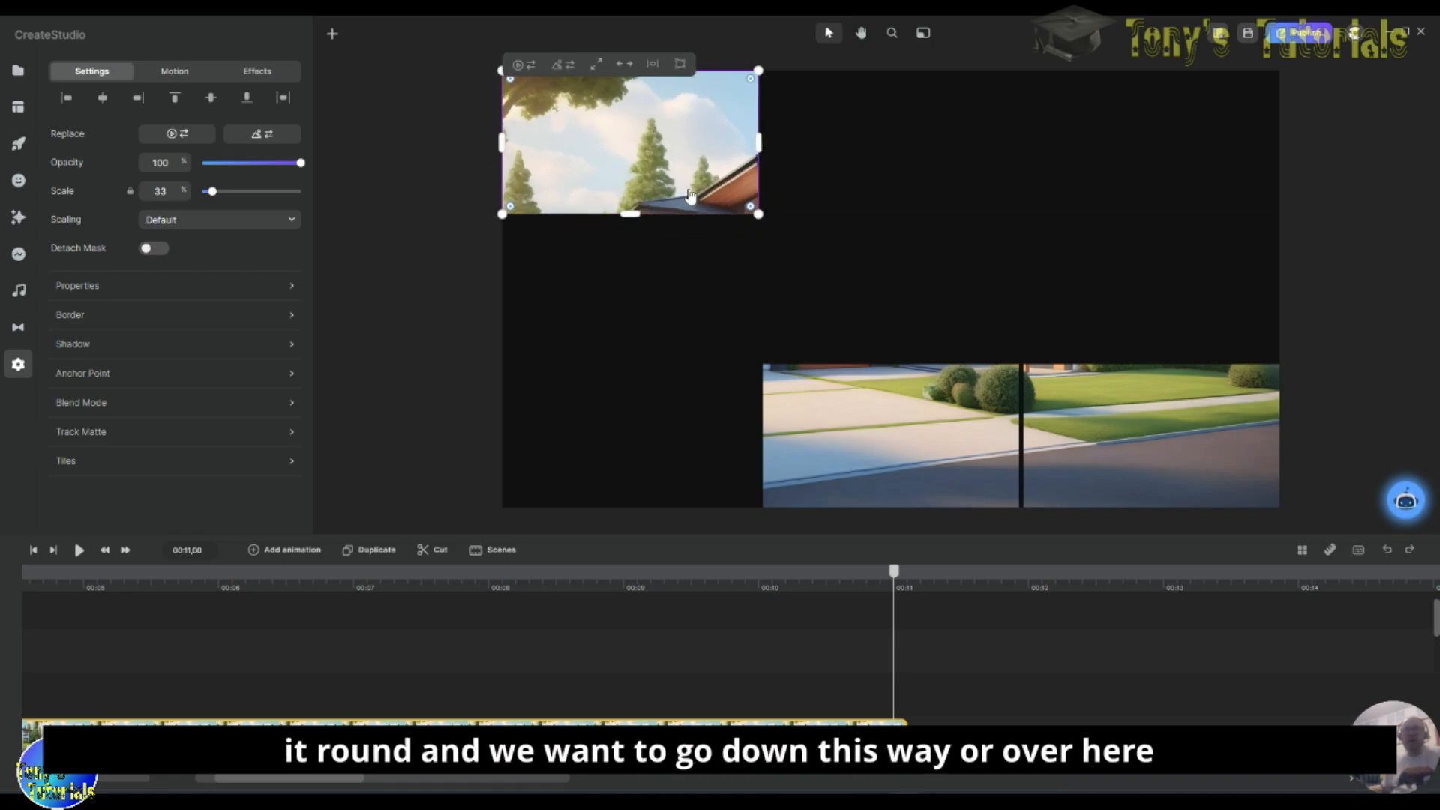
left_click_drag(691, 199, 1284, 568)
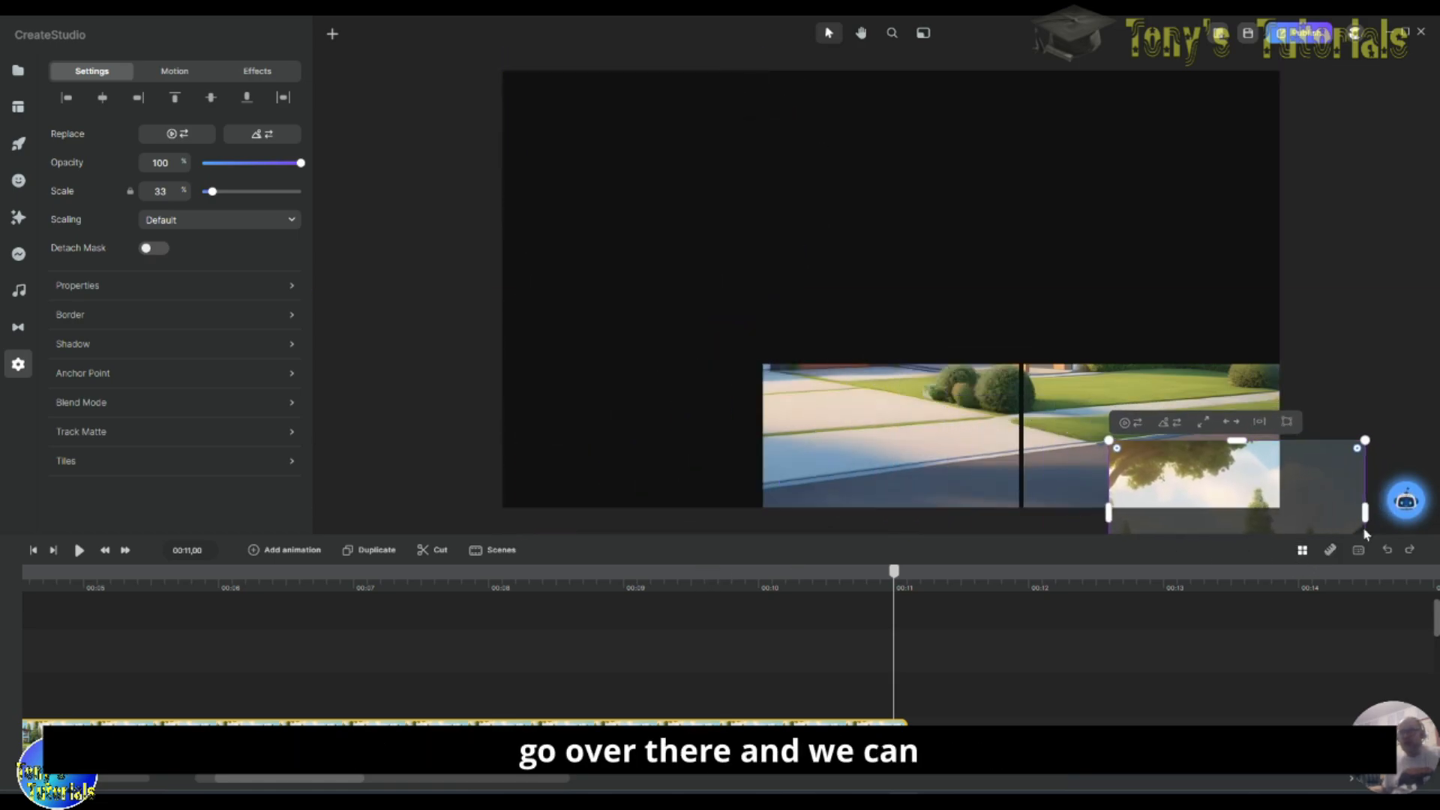
left_click_drag(1365, 440, 1239, 508)
left_click_drag(1228, 512, 1292, 546)
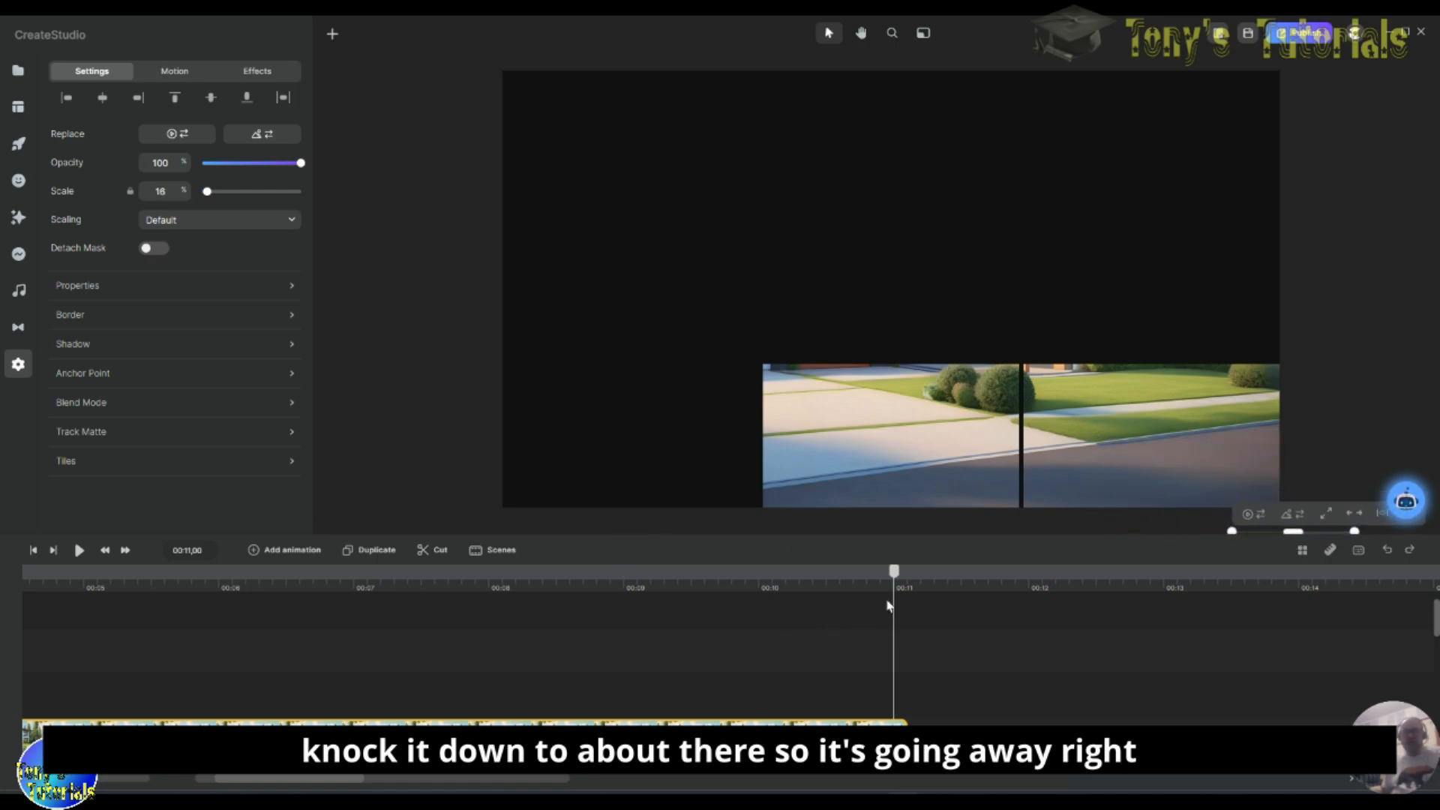
Step: Return to about 00:10,05 and set the top-left clip's border colour to near-black 141111
left_click_drag(903, 583, 787, 598)
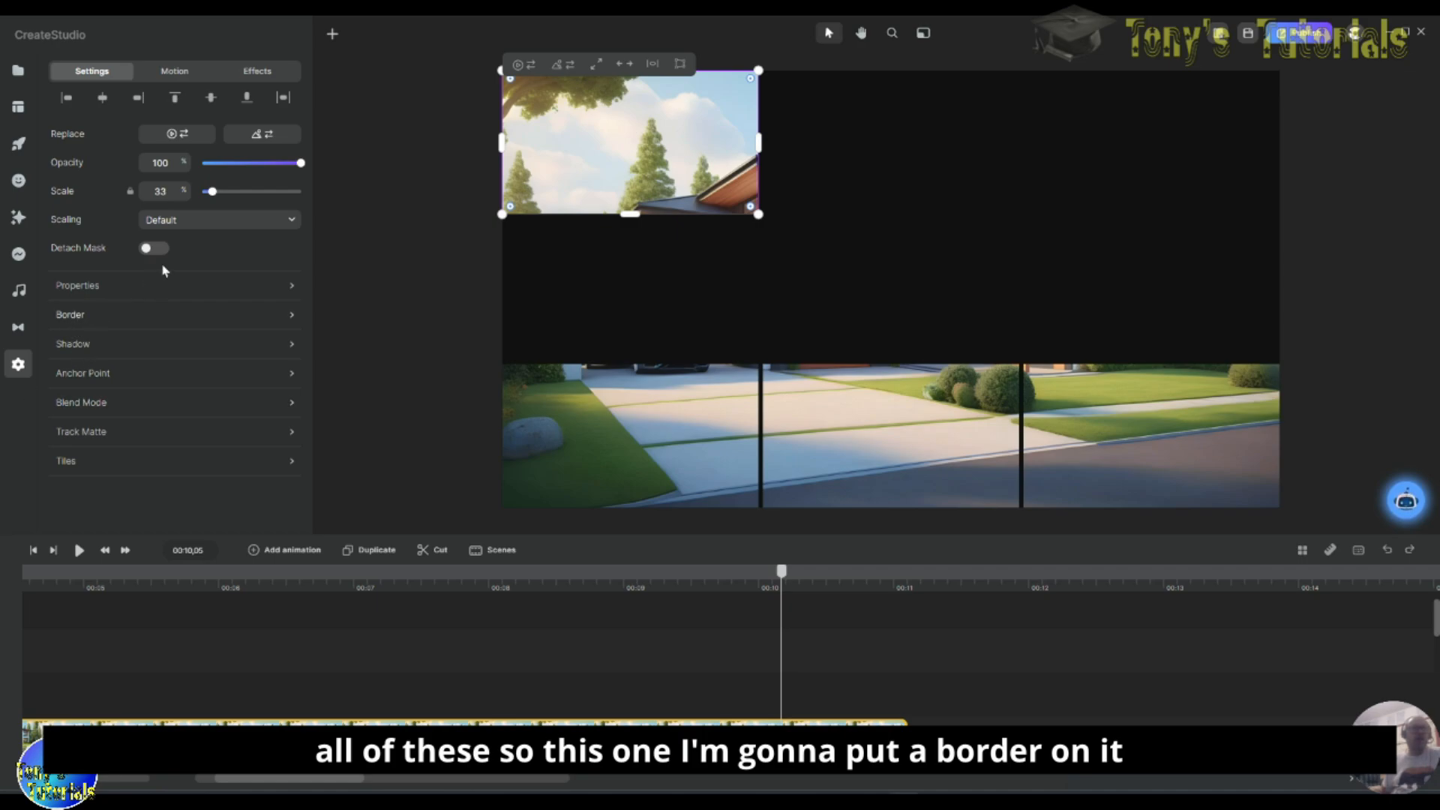
left_click(71, 321)
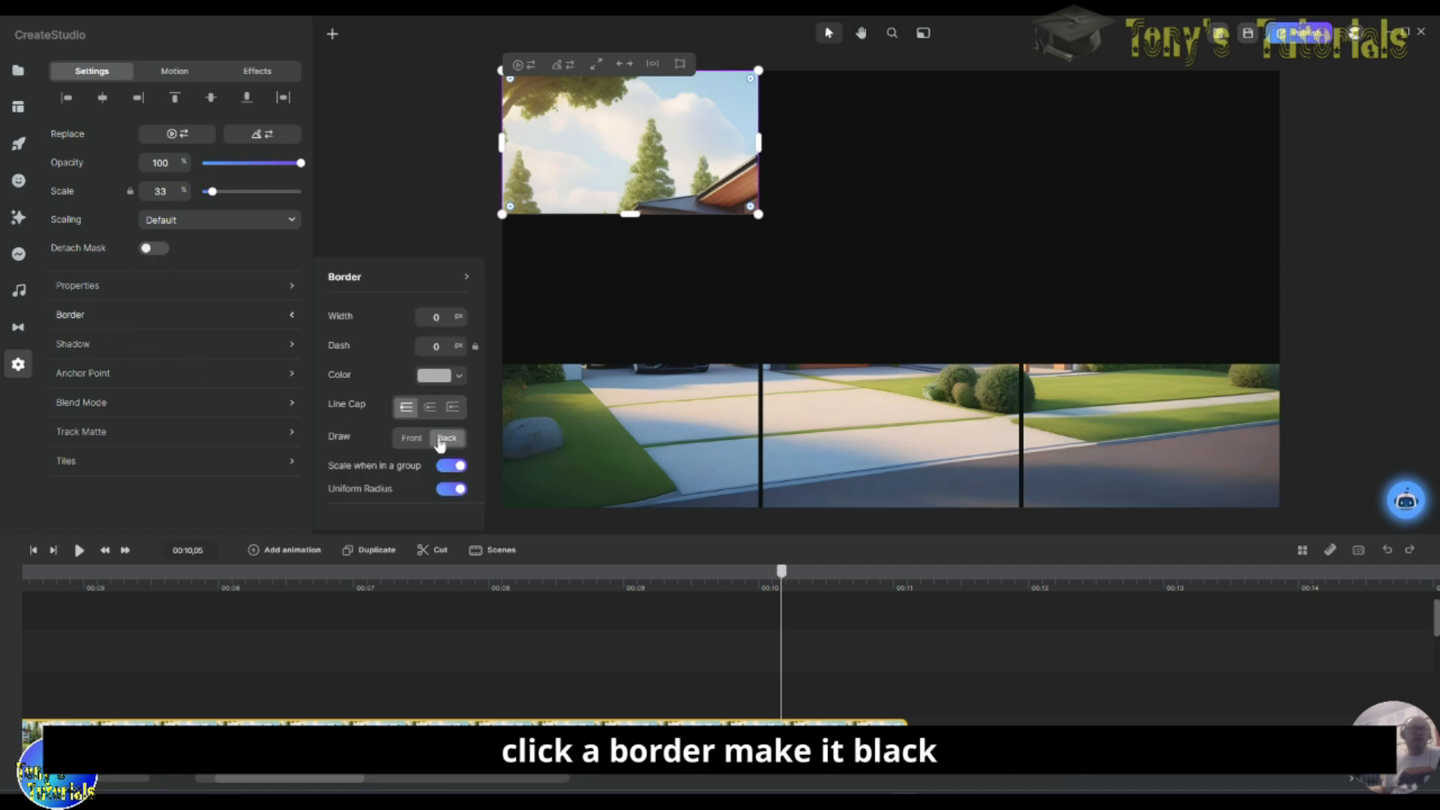
left_click(438, 376)
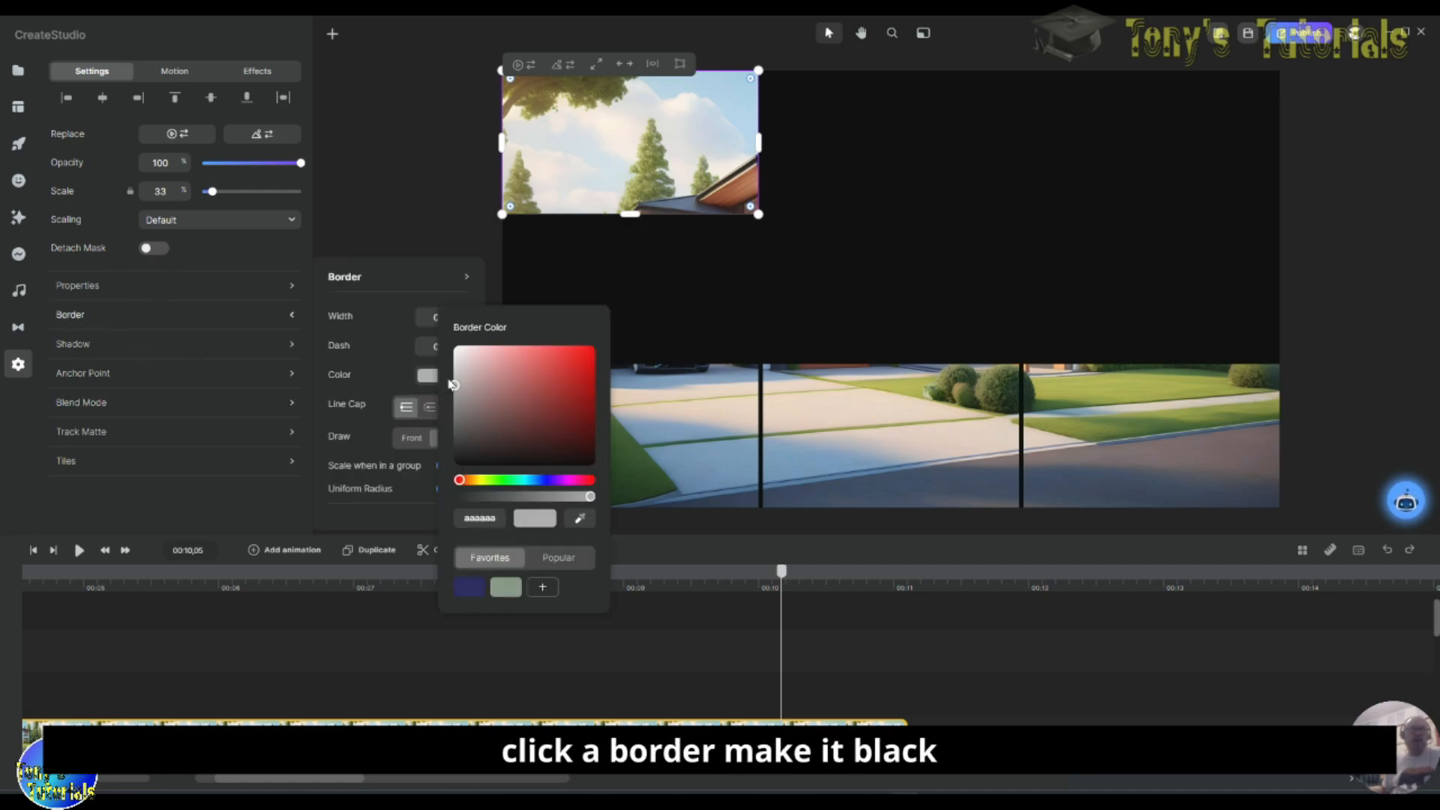
left_click(473, 459)
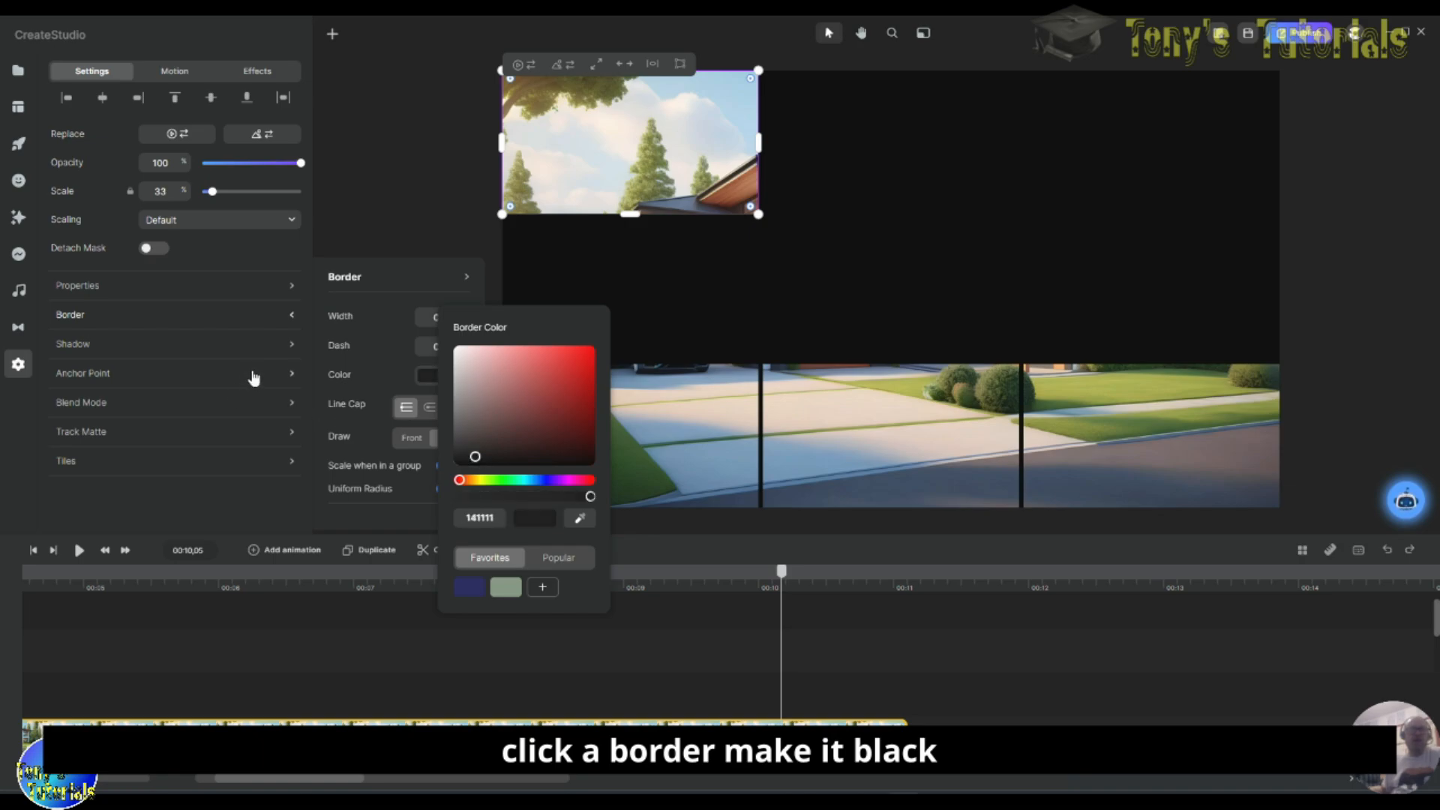
left_click(365, 377)
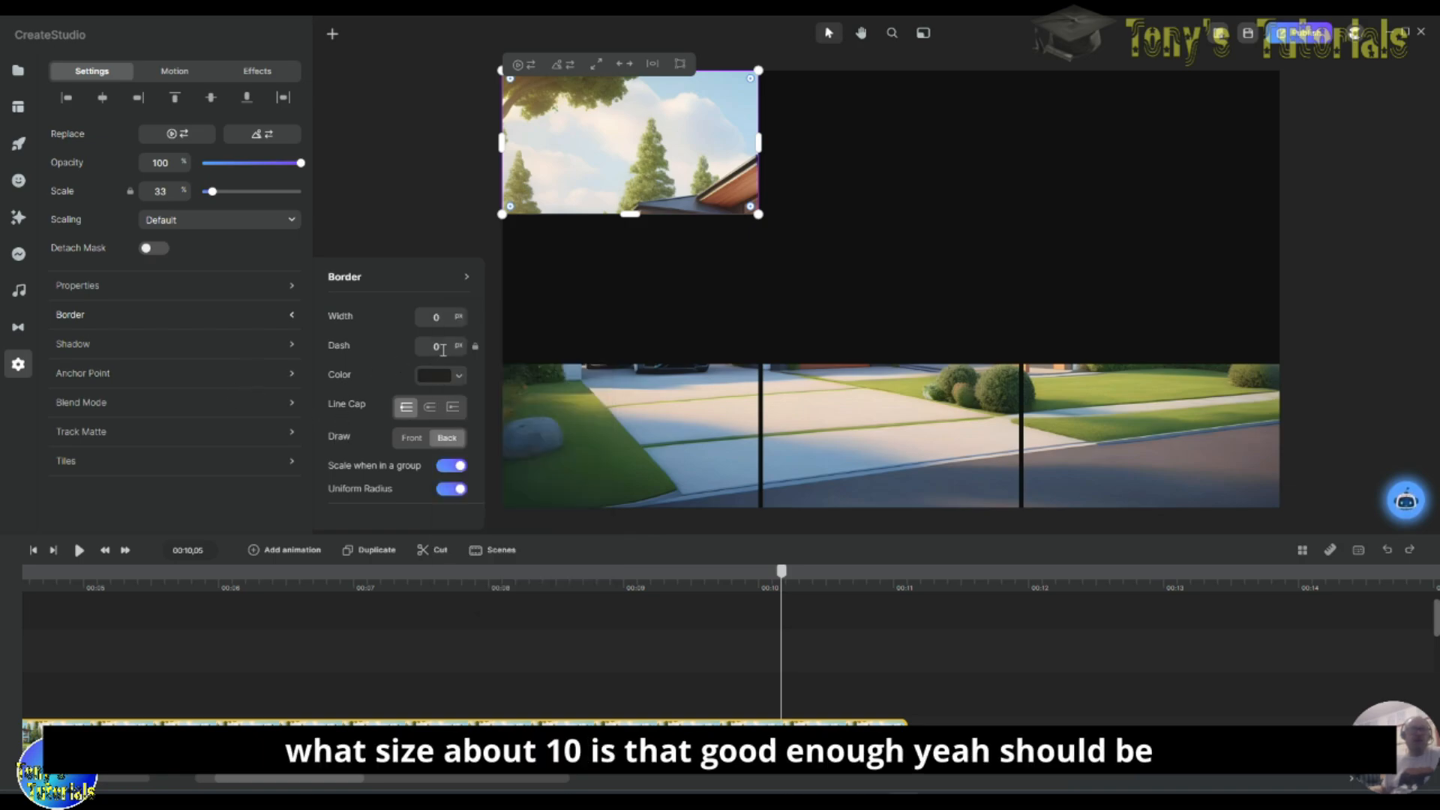
Step: Set the top-left clip's border width to 10 px and move the playhead back to 00:10,01
left_click(447, 321)
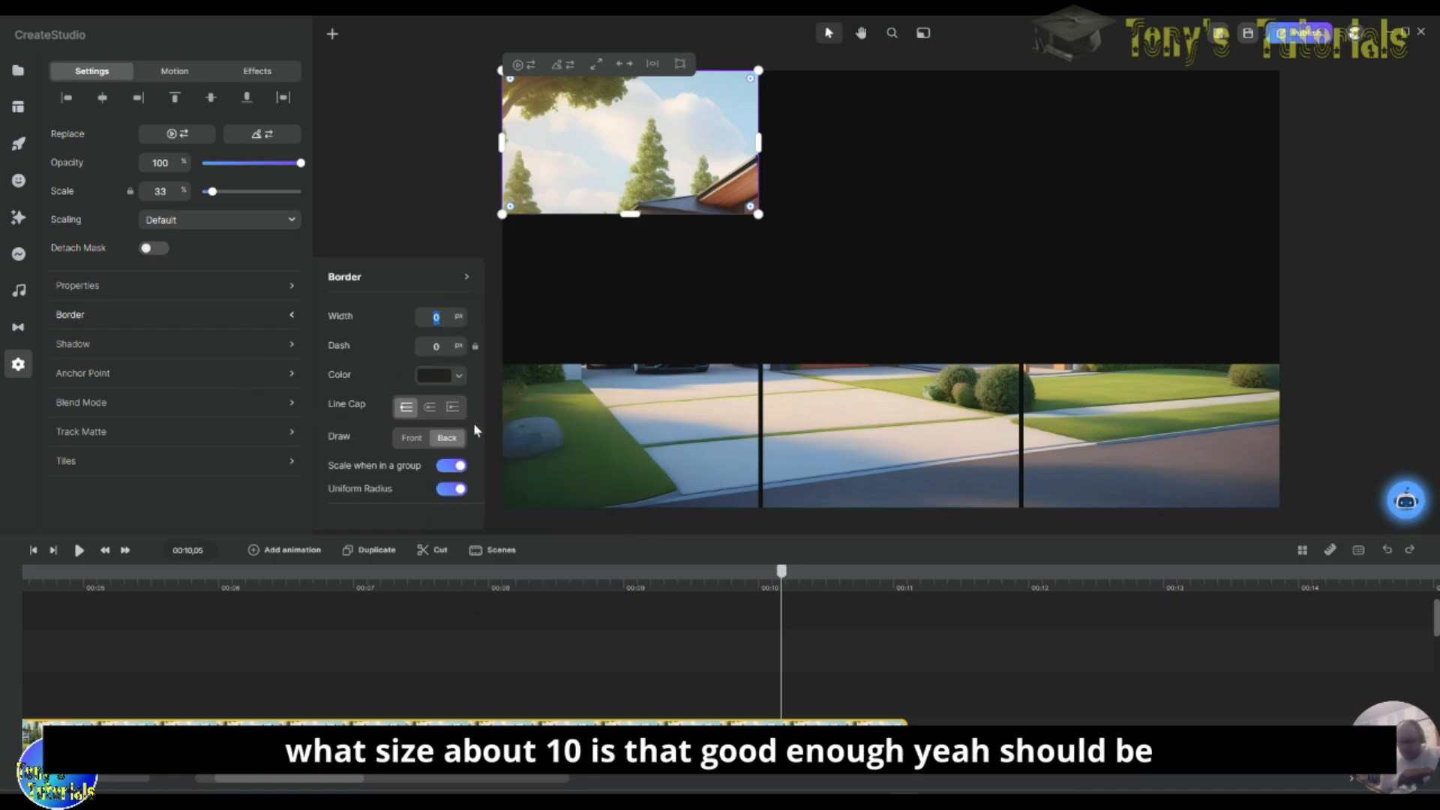
type("10")
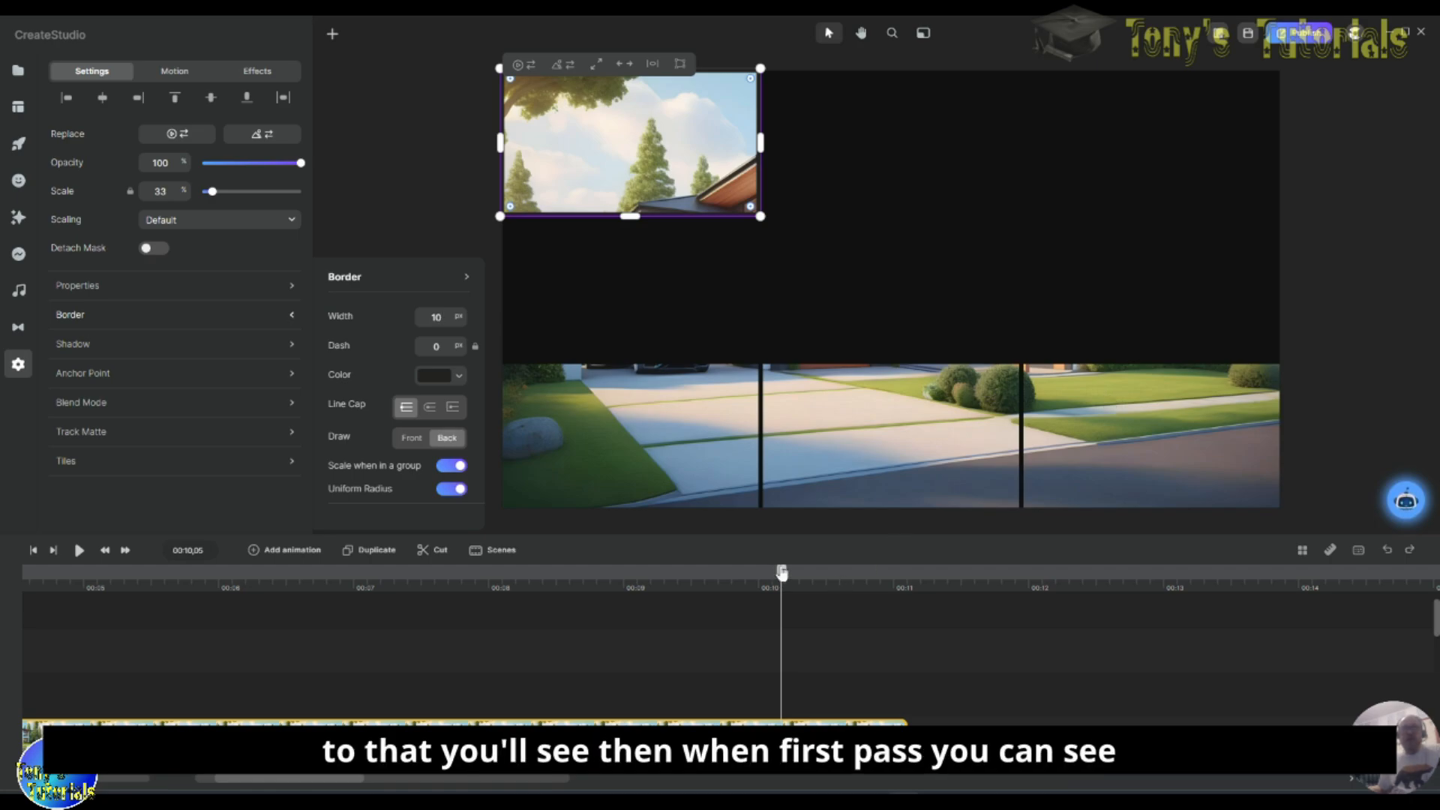
mouse_move(782, 574)
left_mouse_down()
mouse_move(880, 587)
mouse_move(765, 587)
left_mouse_up()
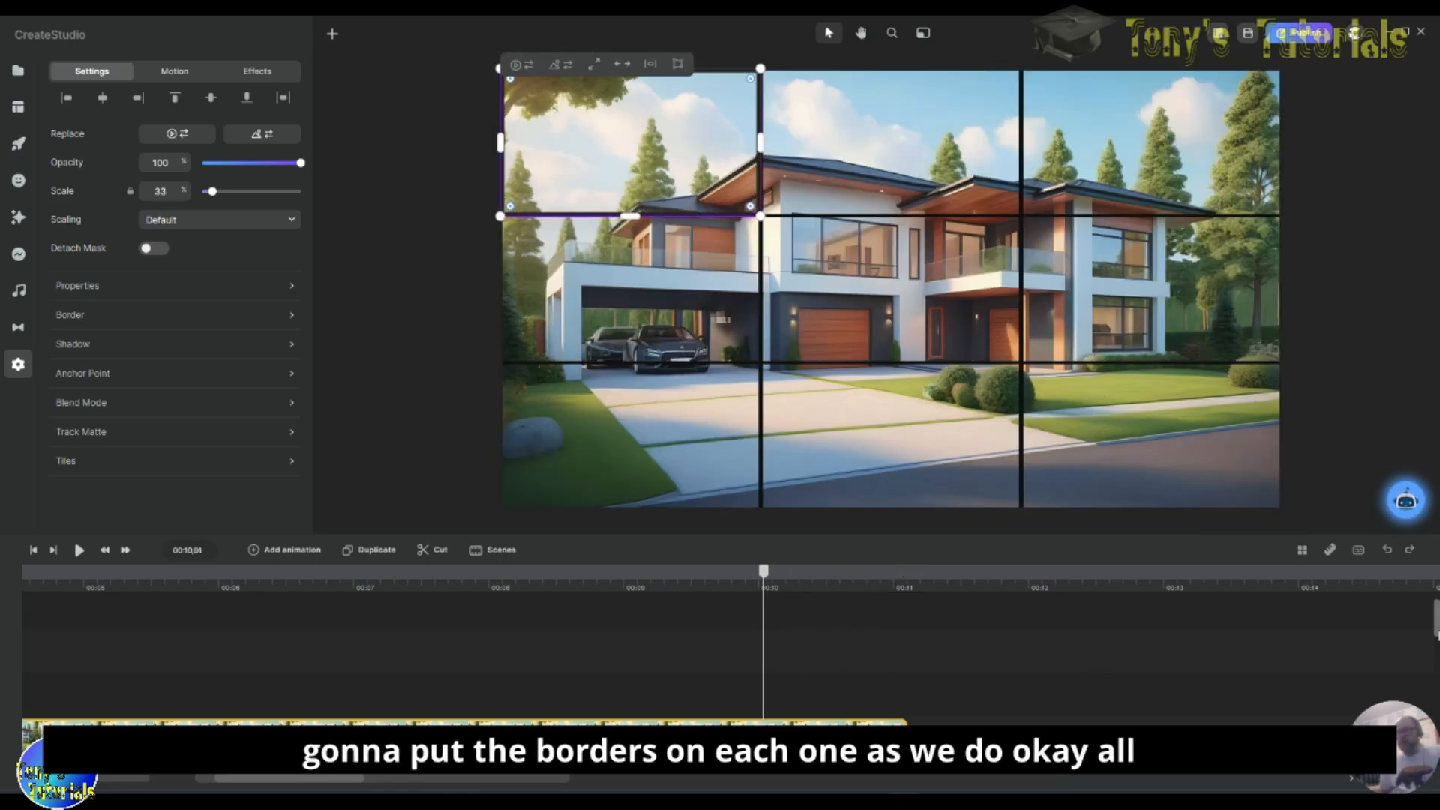
Step: Extend the top-middle clip to end at about 12 s and add a Position, Scale and Rotation animation at 00:11,00
scroll(1436, 632, "down", 3)
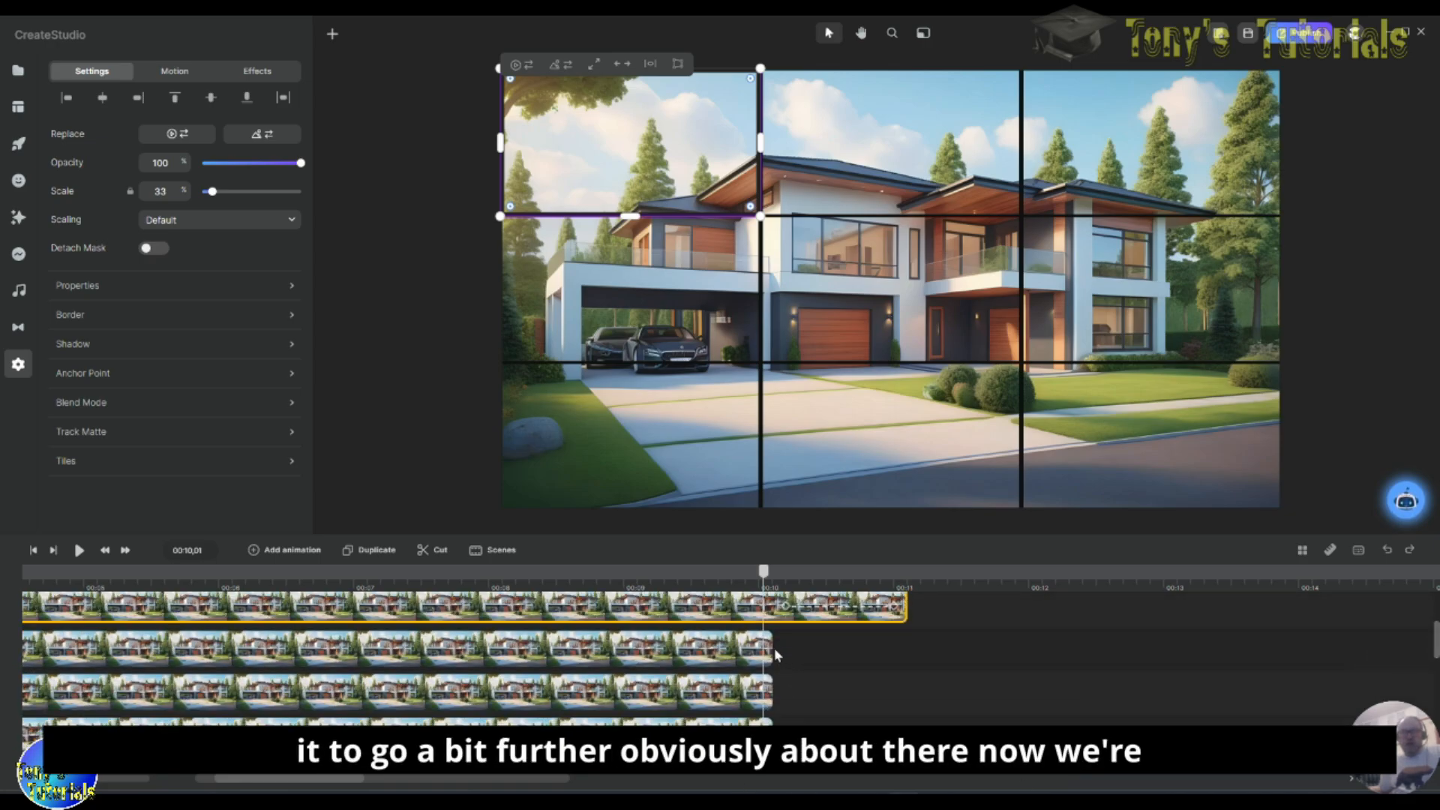
left_click_drag(771, 649, 1059, 655)
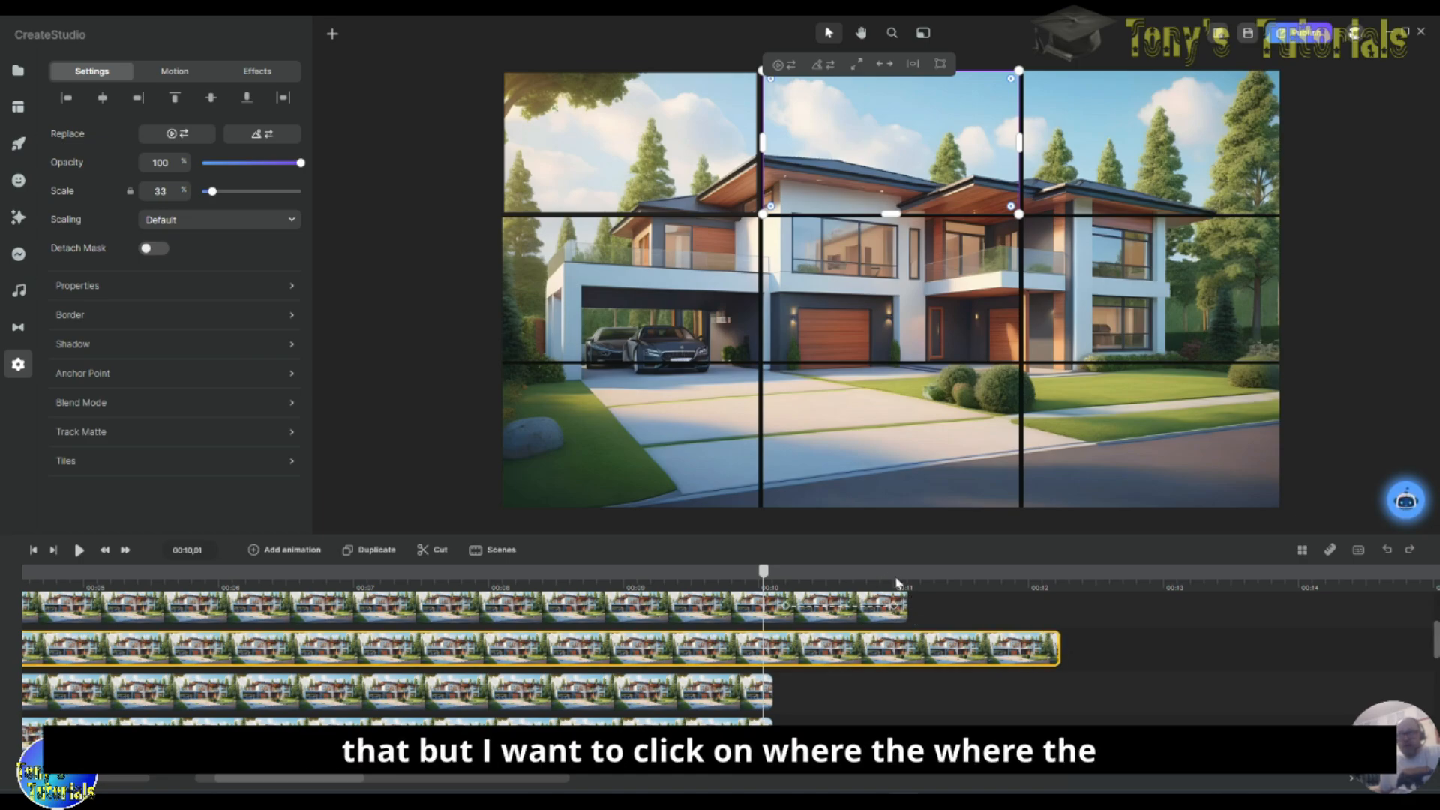
left_click(899, 584)
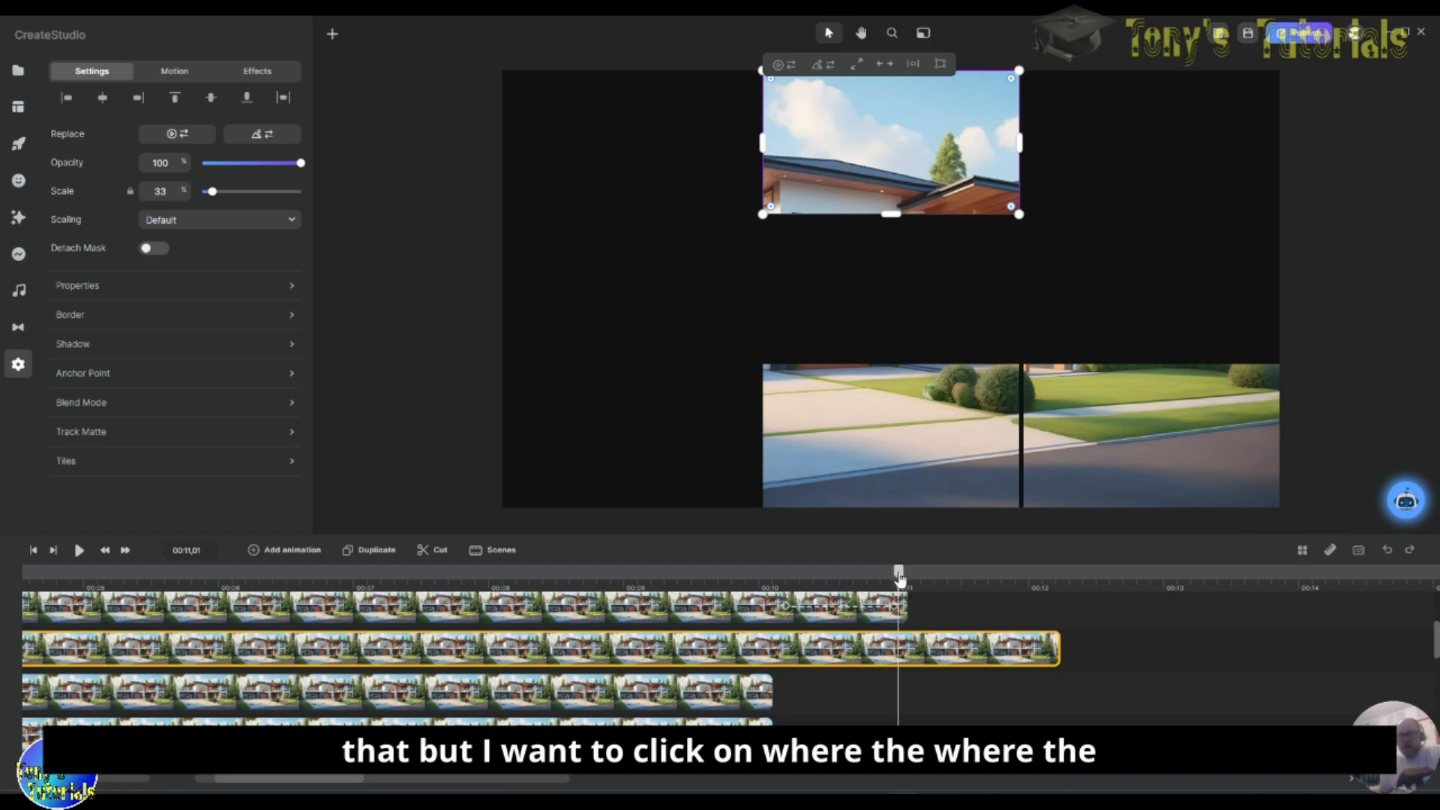
left_click_drag(901, 578, 895, 577)
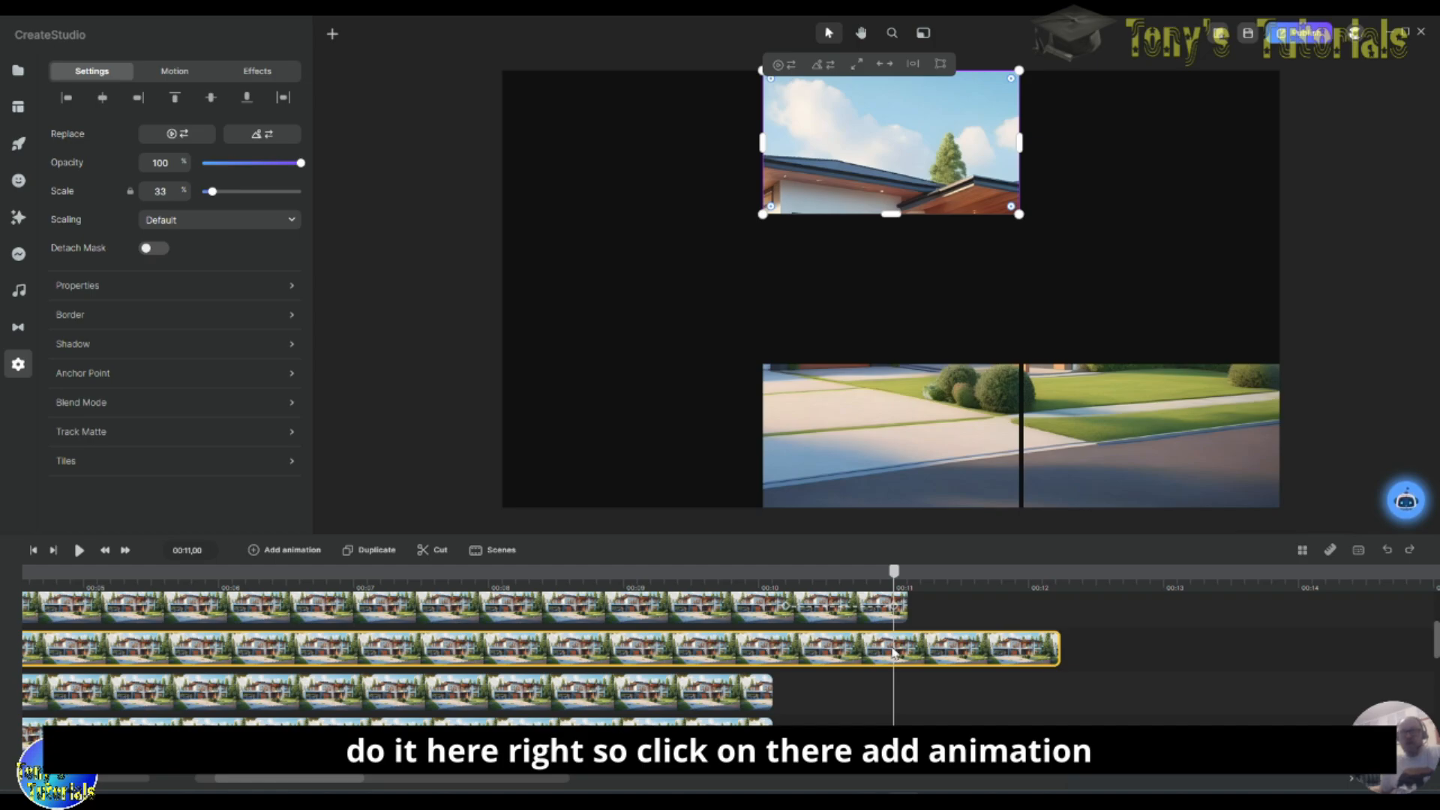
left_click(254, 552)
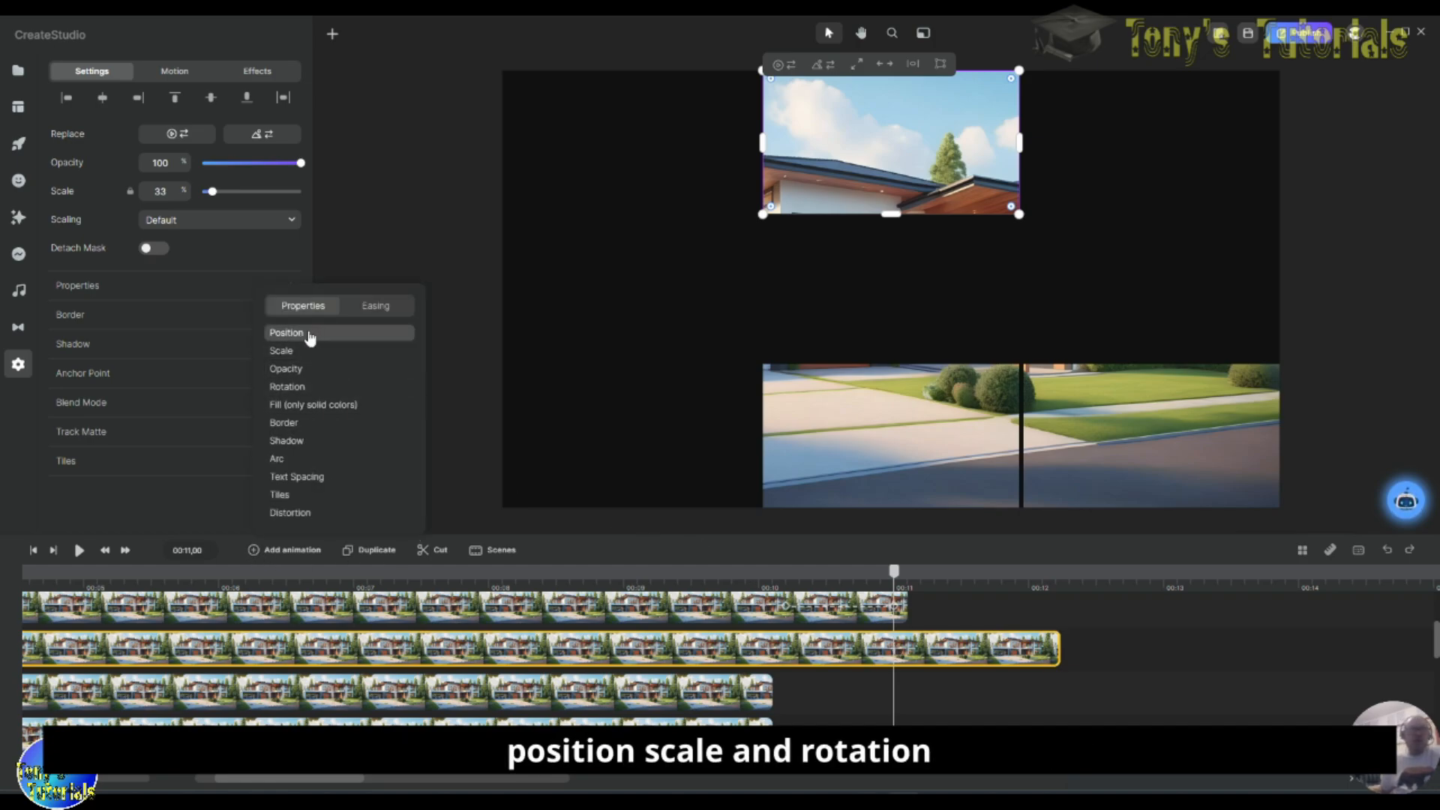
left_click(299, 352)
left_click(300, 388)
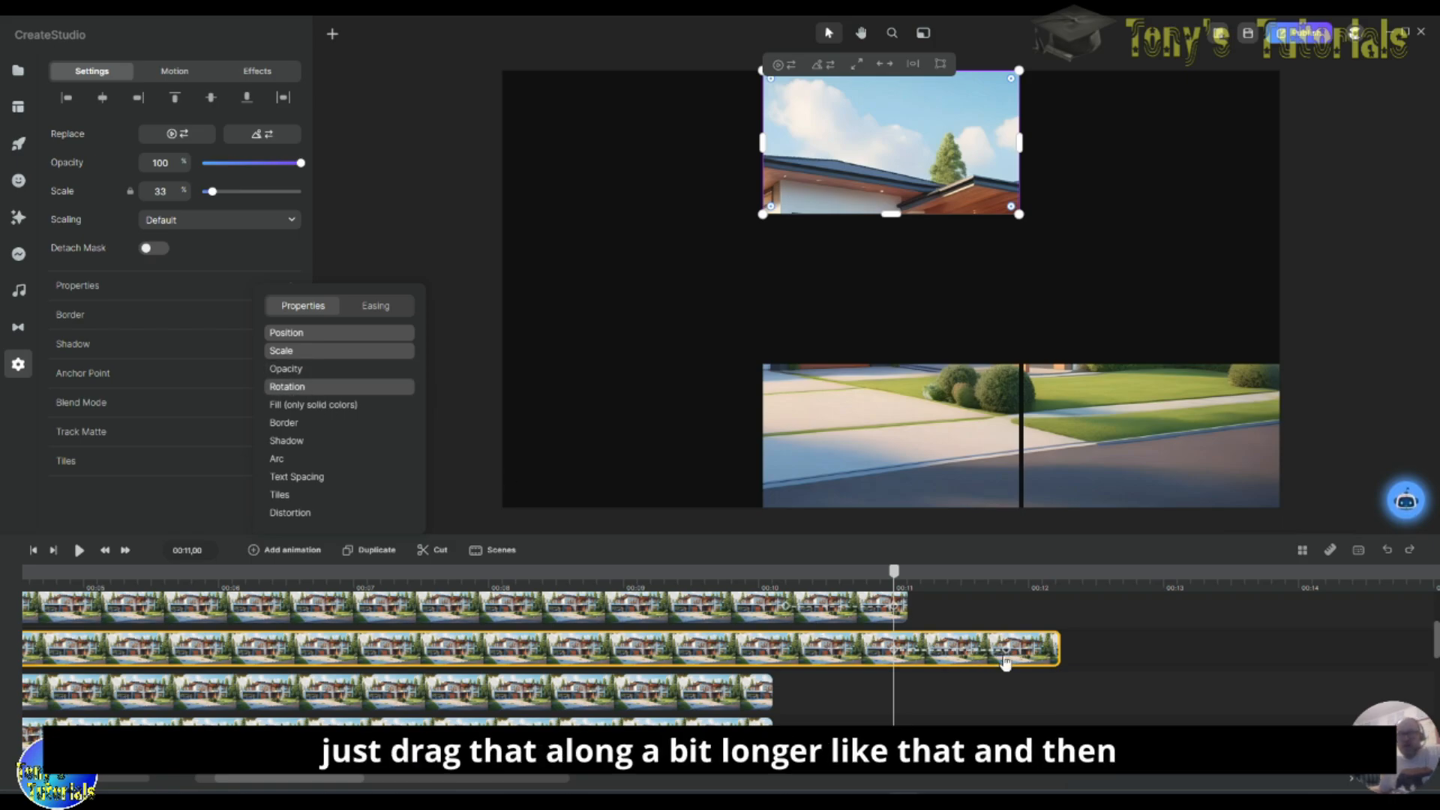
Step: At the top-middle clip's end keyframe at 00:11,28, turn it upside down and shrink it, then trim the clip's end slightly
left_click_drag(1015, 649, 1020, 648)
left_click(1021, 650)
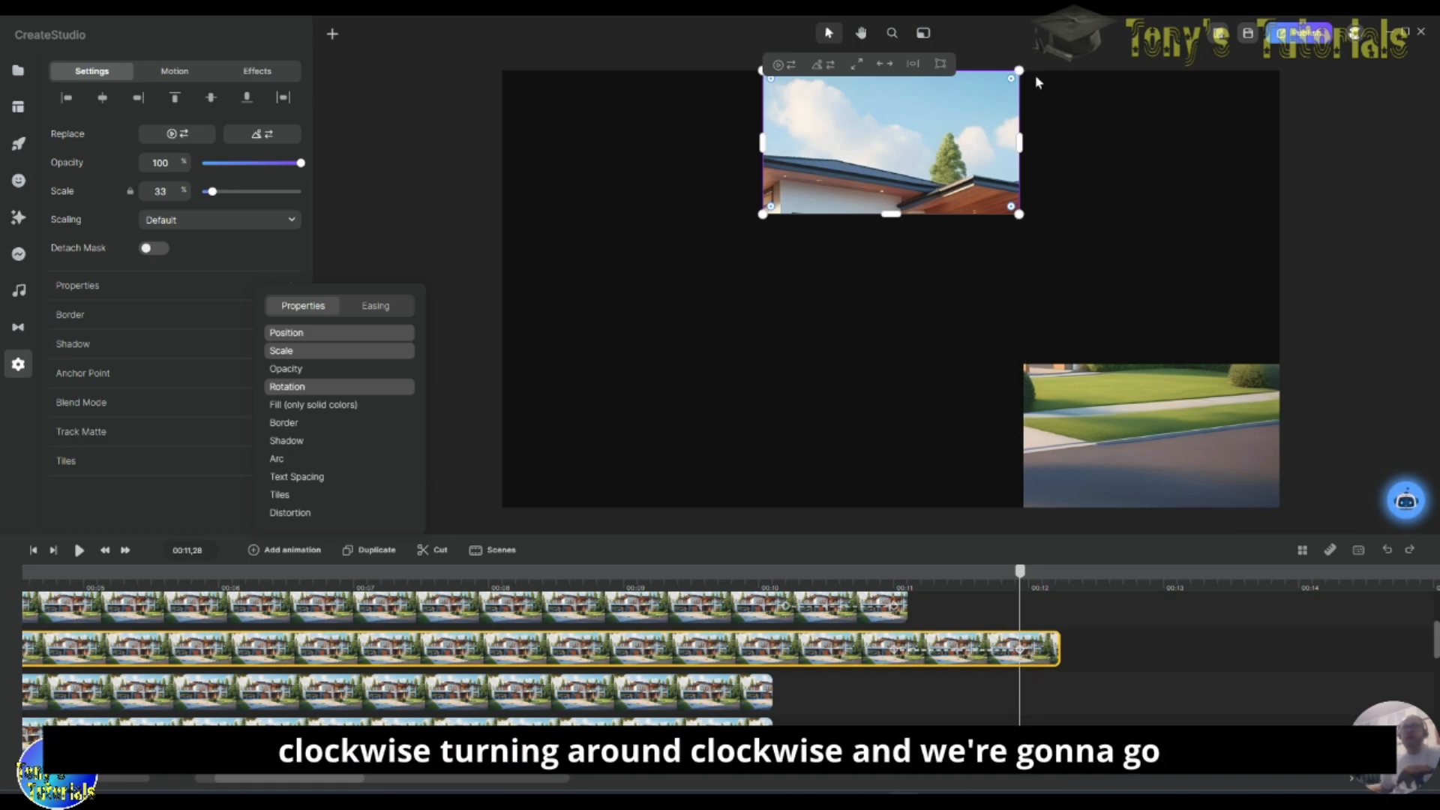
left_click_drag(1030, 73, 790, 192)
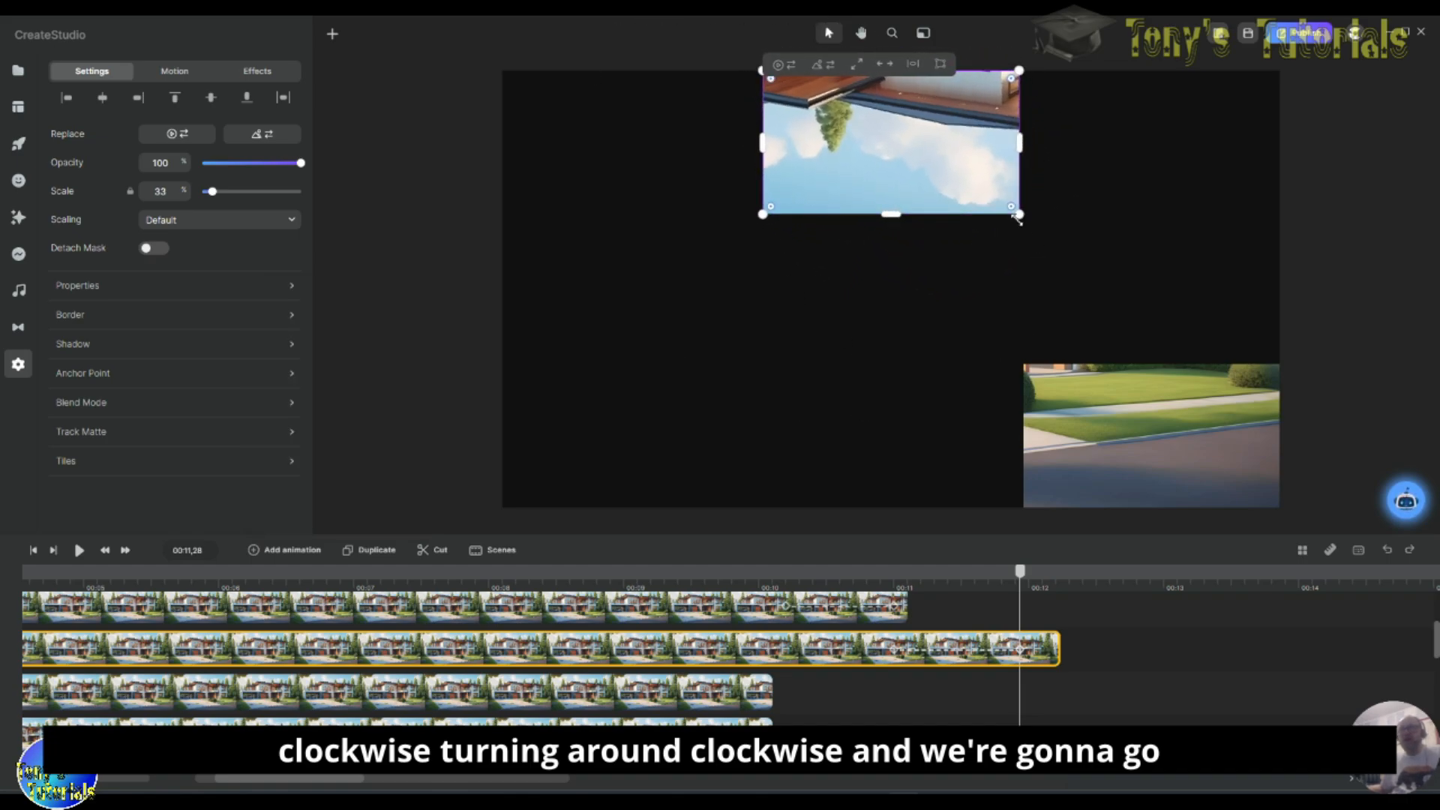
left_click_drag(1019, 214, 899, 605)
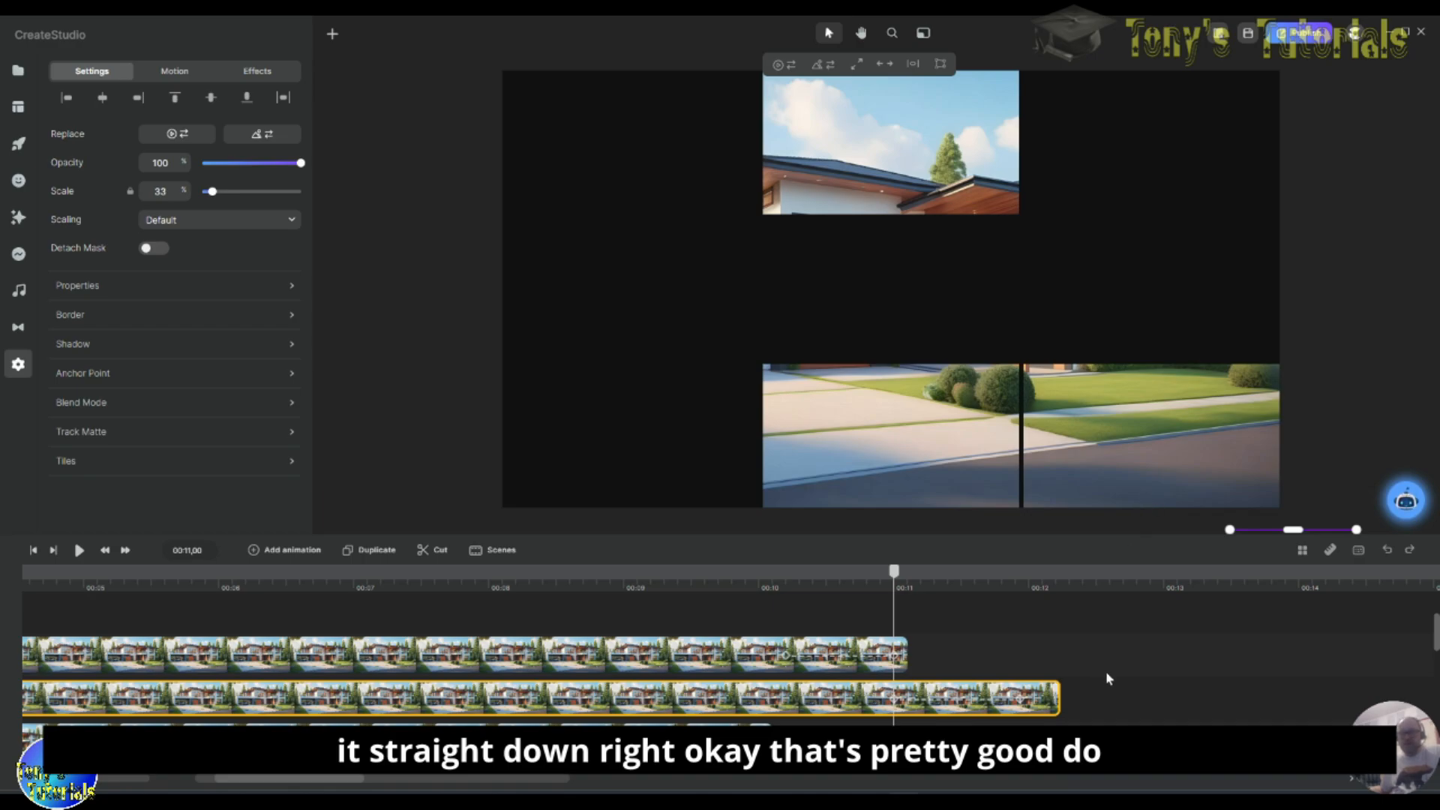
left_click_drag(1058, 695, 1046, 696)
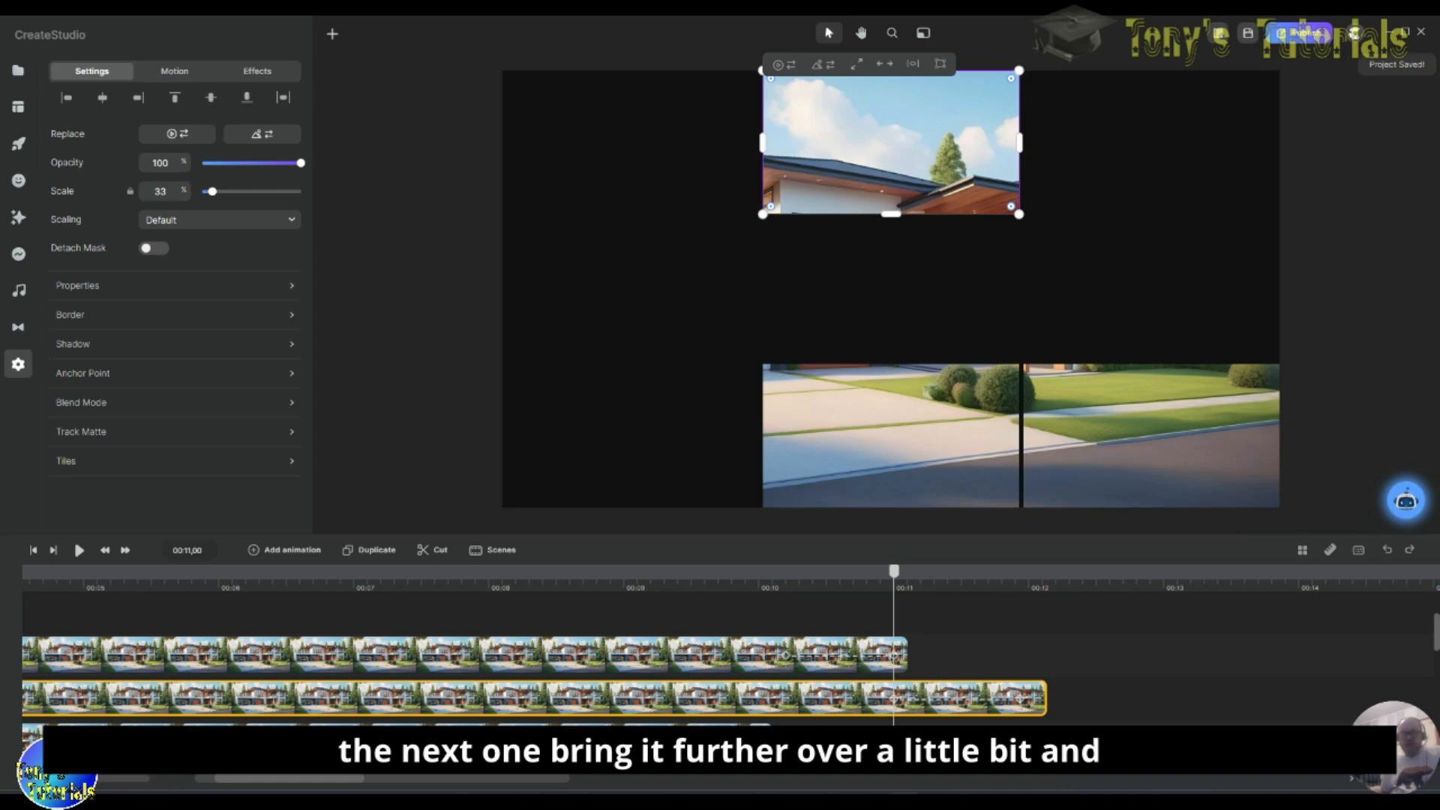
Step: Extend the top-right clip to end at about 13 s and add a Position, Scale and Rotation animation at 00:11,28
left_click_drag(771, 739, 1185, 698)
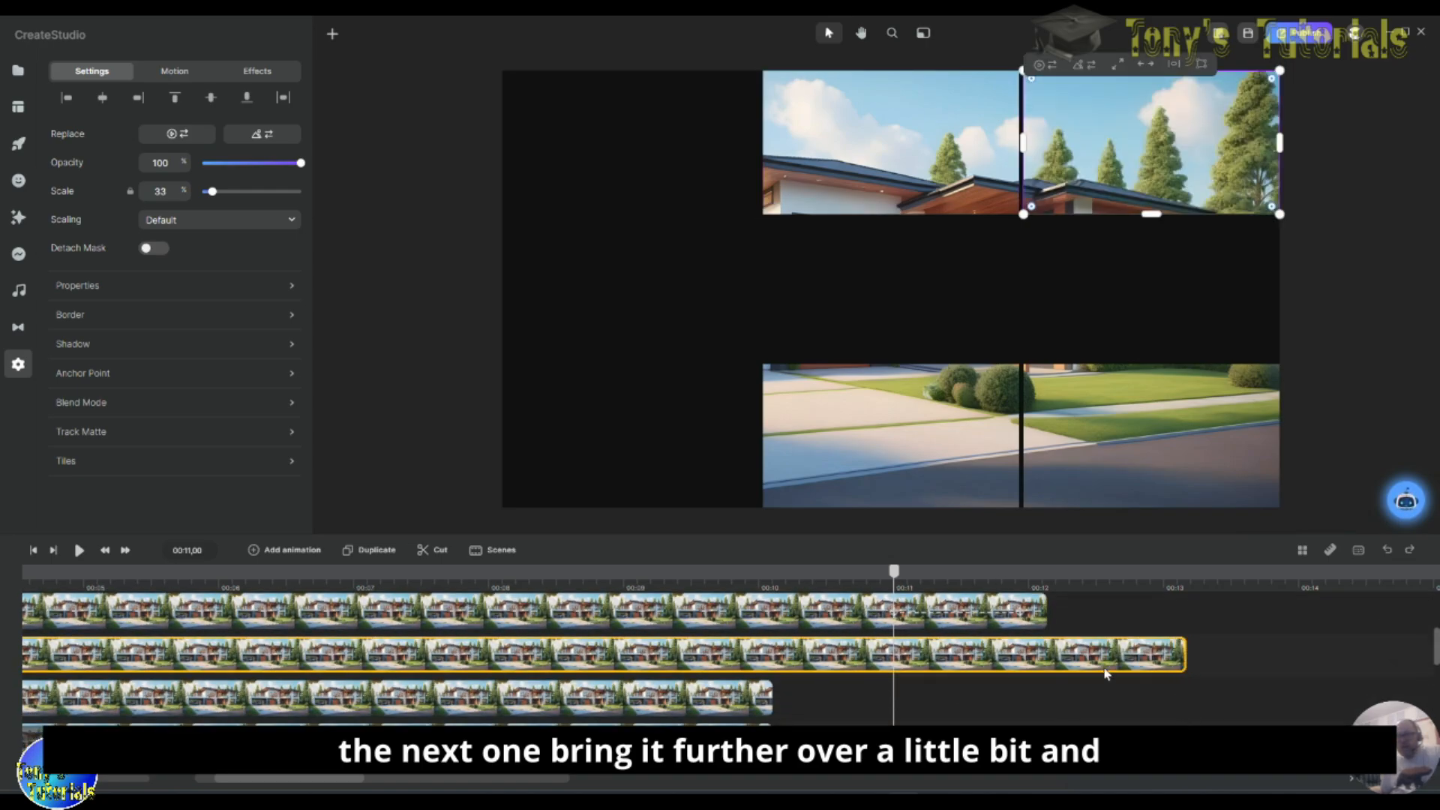
left_click(1020, 582)
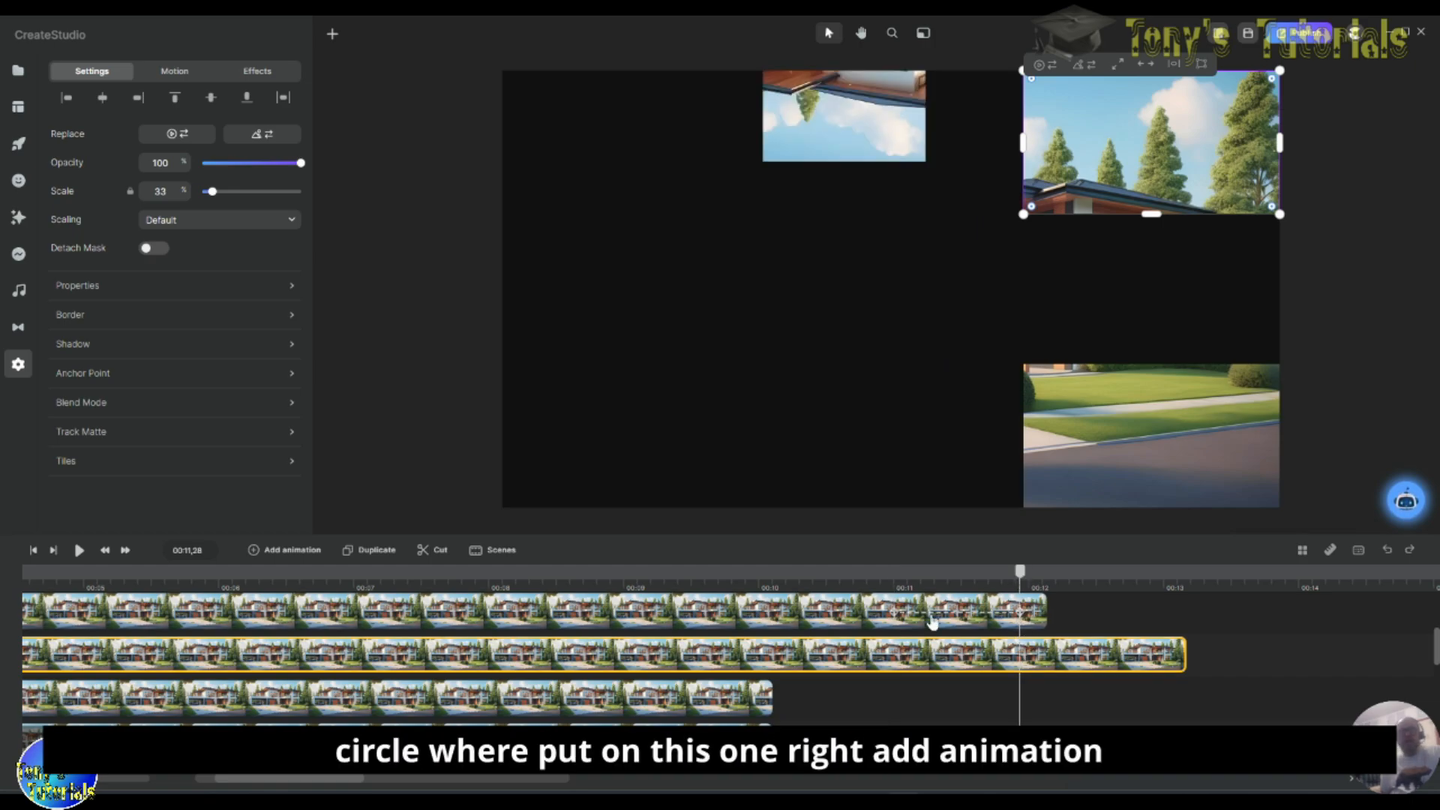
left_click(252, 553)
left_click(281, 335)
left_click(285, 354)
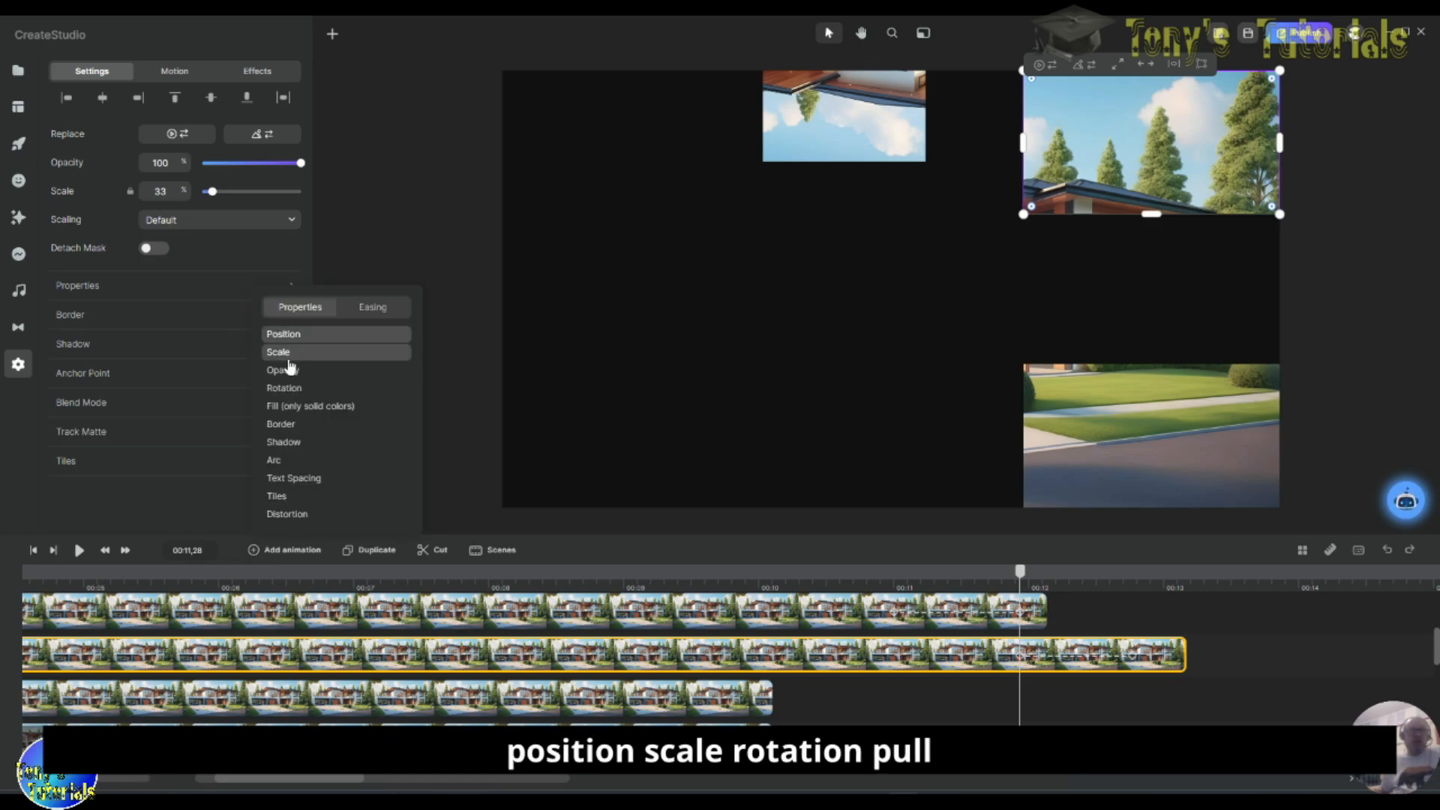
left_click(284, 388)
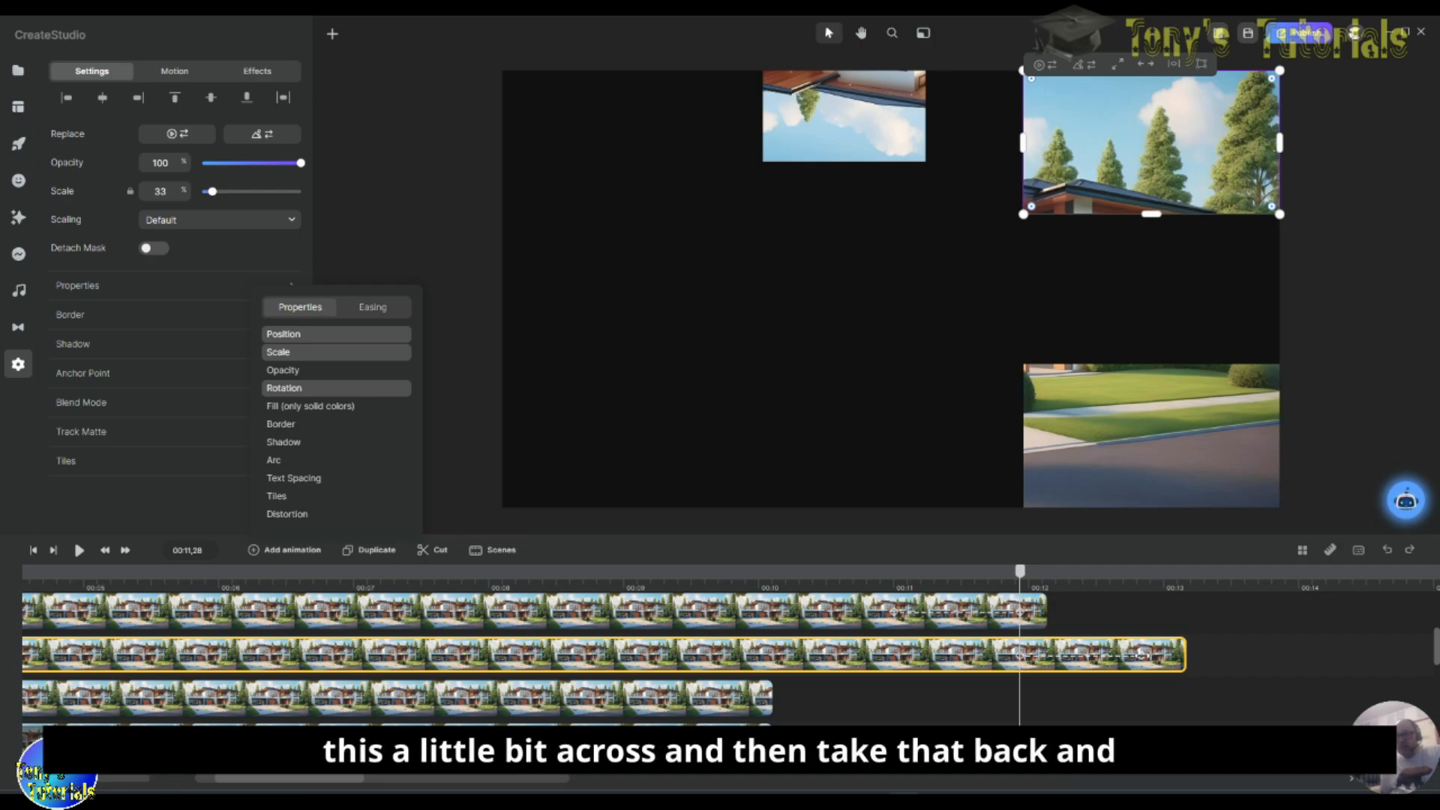
Step: Trim the top-right clip's end slightly and, at 00:12,27, rotate it, scale it to 17% and move it off the canvas beyond the lower-left corner
left_click_drag(1143, 656, 1161, 657)
left_click(1154, 657)
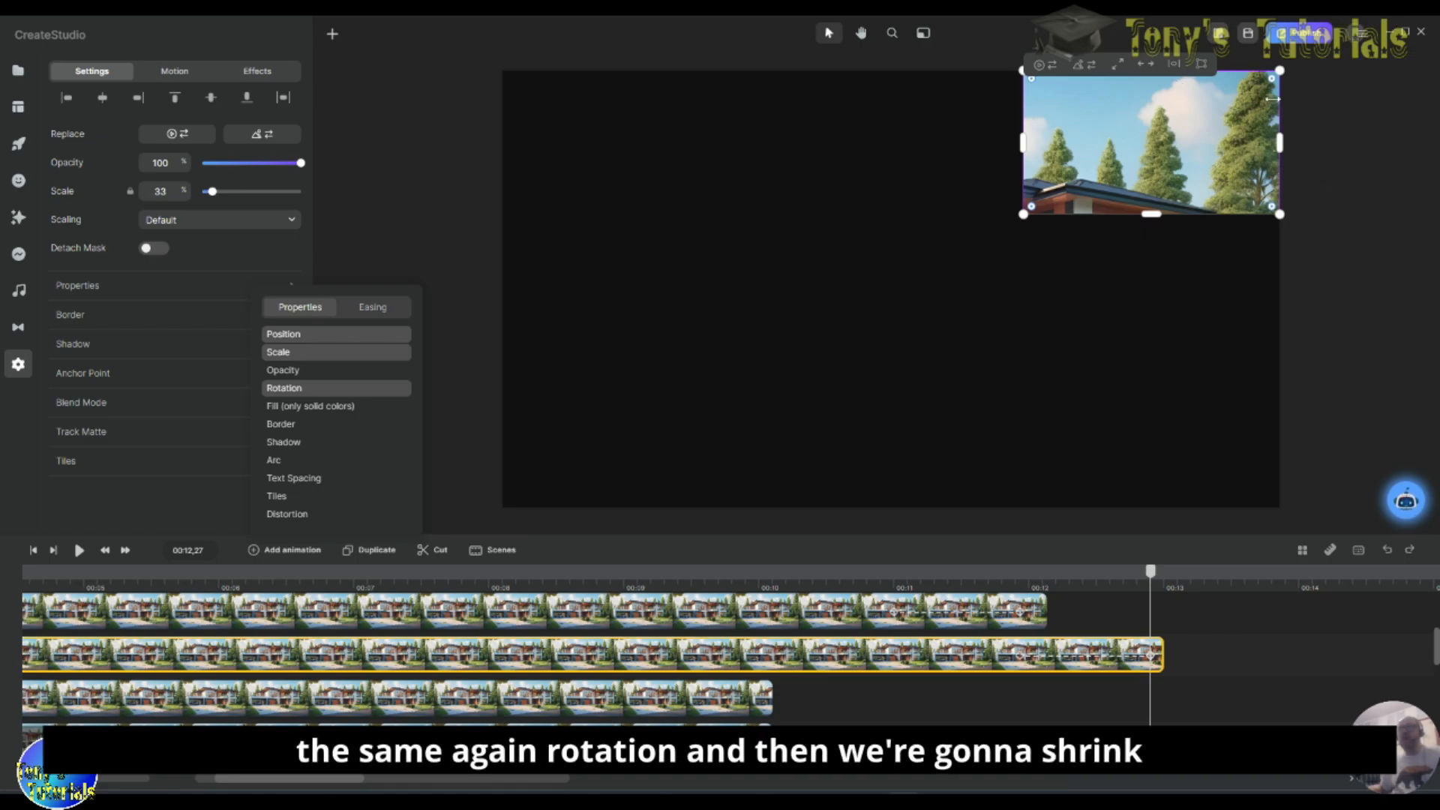
left_click_drag(1290, 75, 1322, 73)
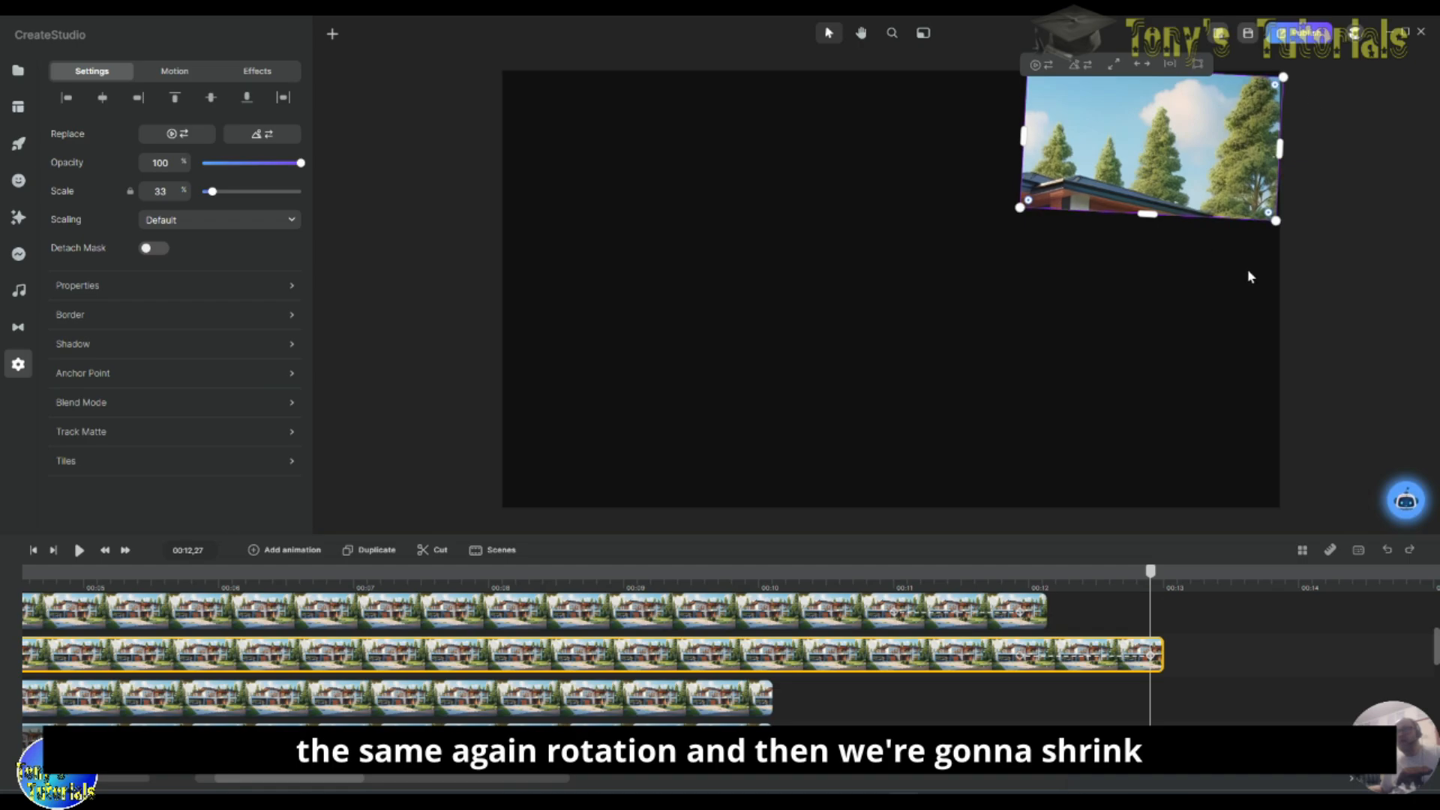
left_click_drag(1277, 222, 511, 609)
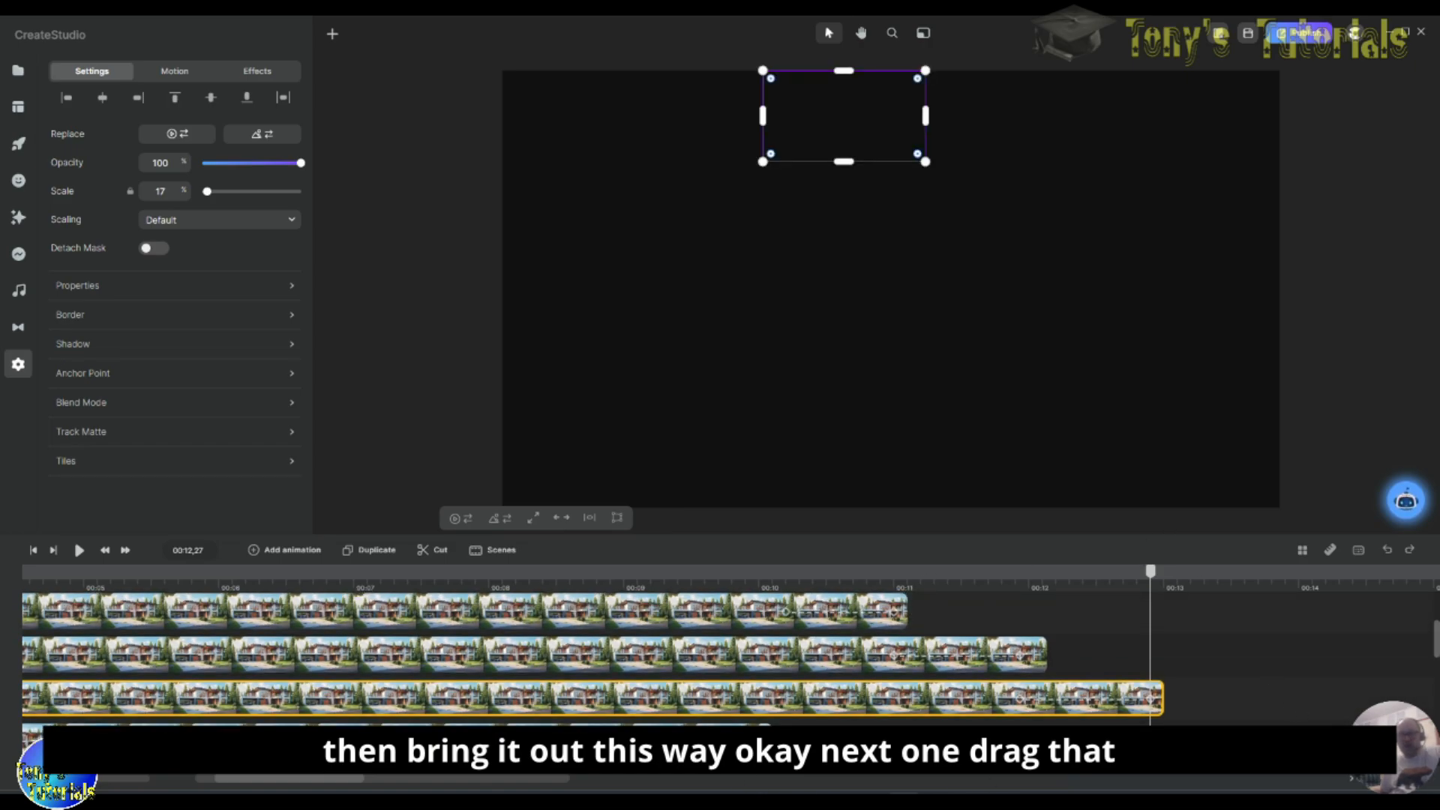
Step: Extend the middle-left clip to end at about 14 s and add a Position, Scale and Rotation animation at 00:12,27
scroll(766, 655, "down", 2)
left_click(767, 655)
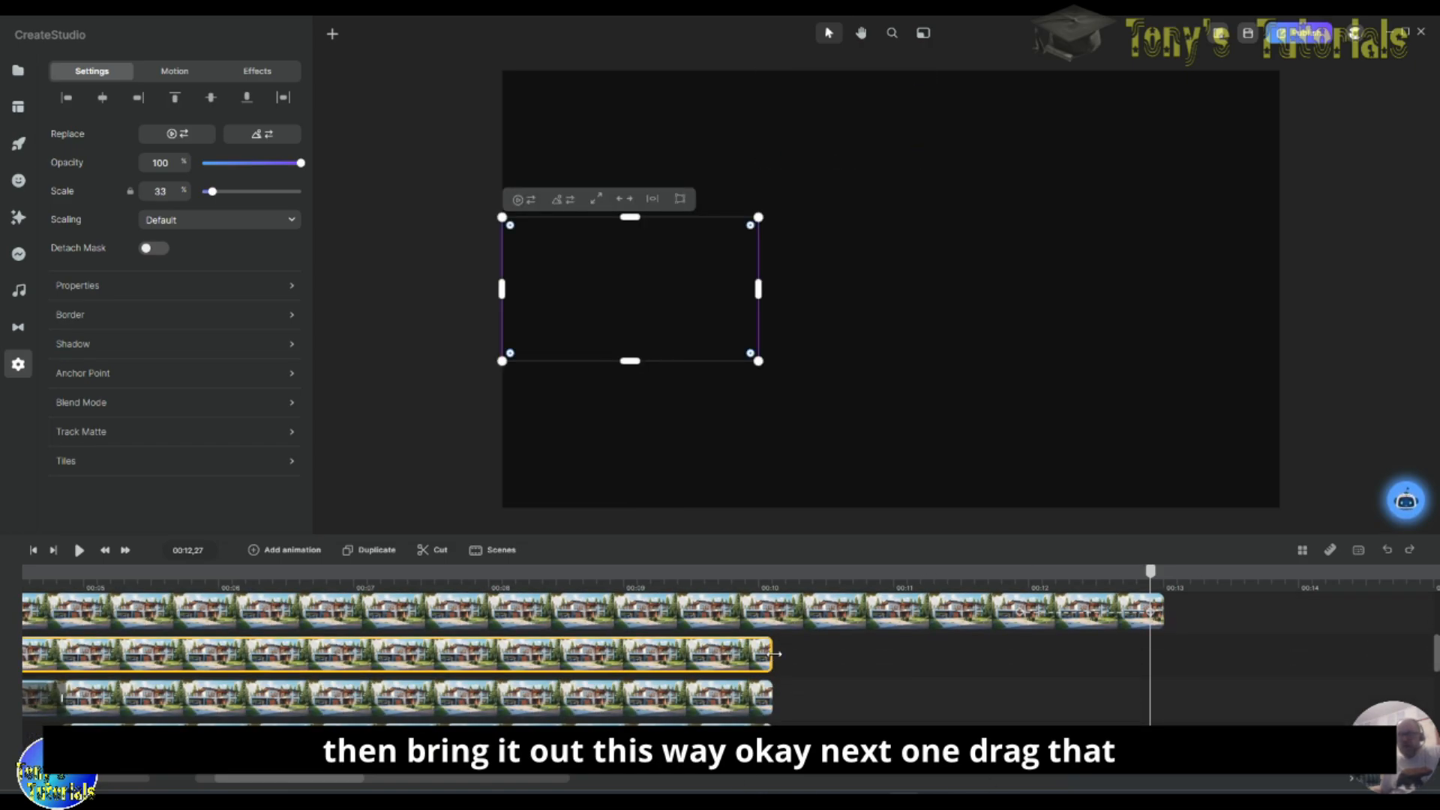
left_click_drag(775, 654, 1309, 657)
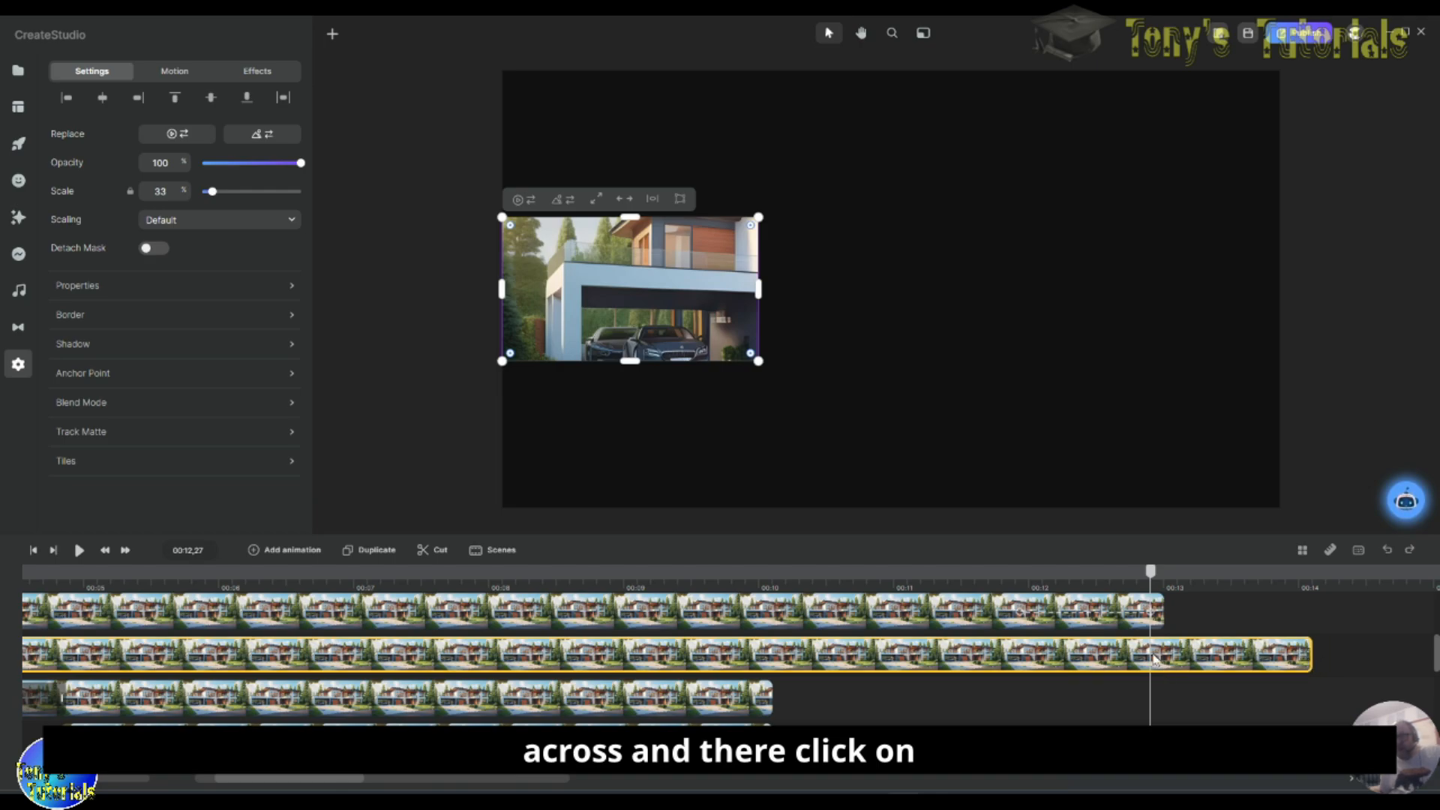
left_click(253, 553)
left_click(285, 330)
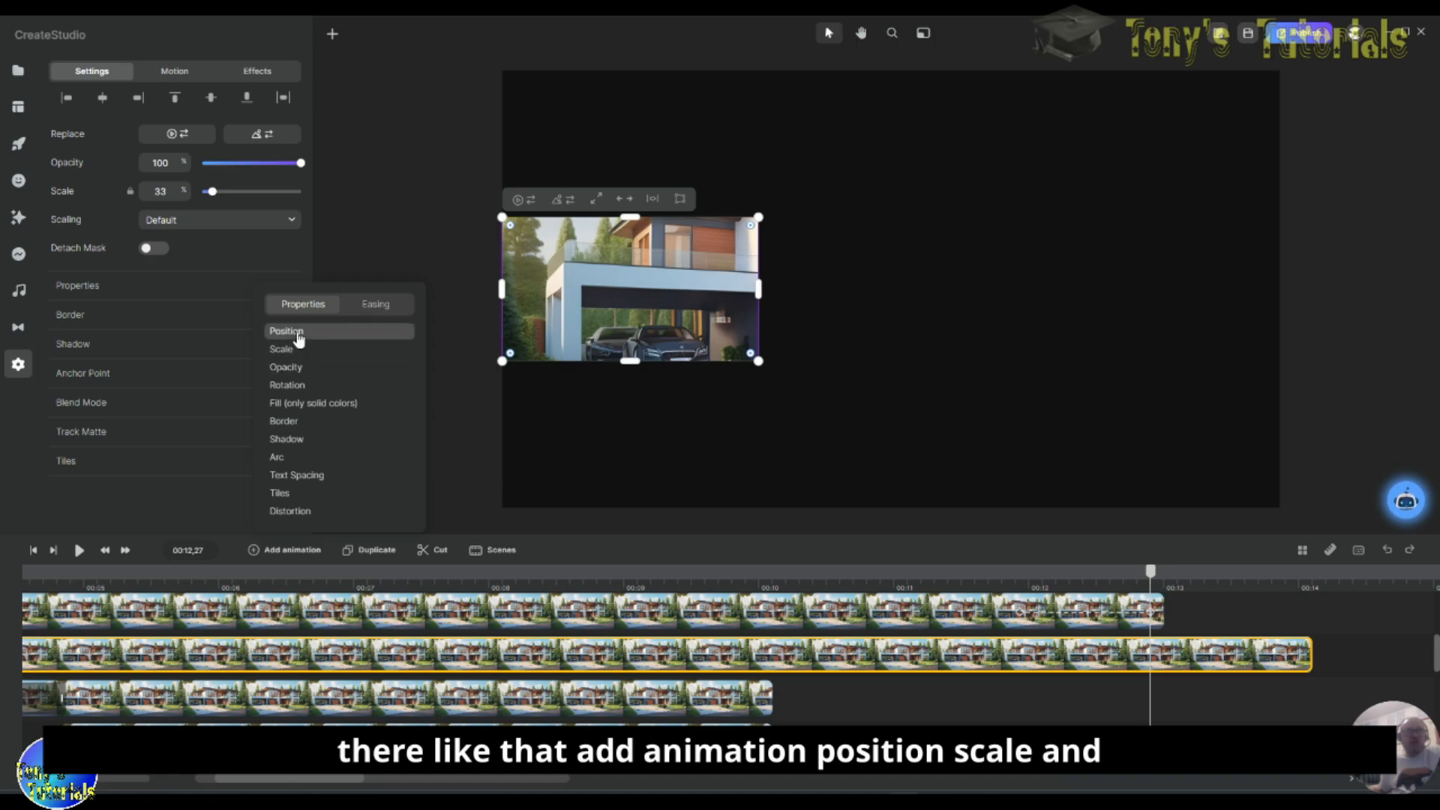
left_click(294, 385)
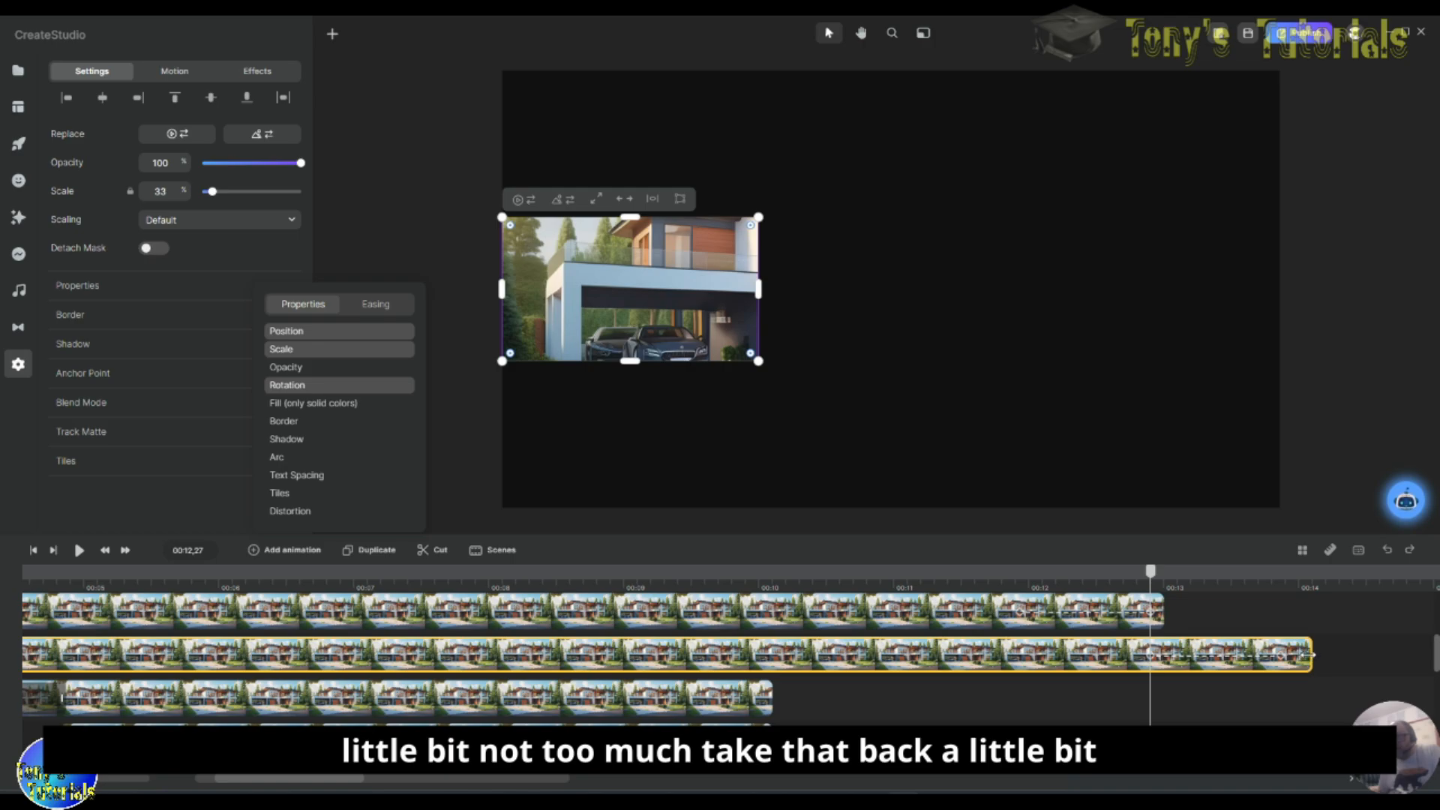
Step: Trim the middle-left clip's end slightly and, at 00:13,26, scale it to 18% and move it off the canvas past the right edge
left_click_drag(1308, 655, 1296, 655)
left_click(1281, 656)
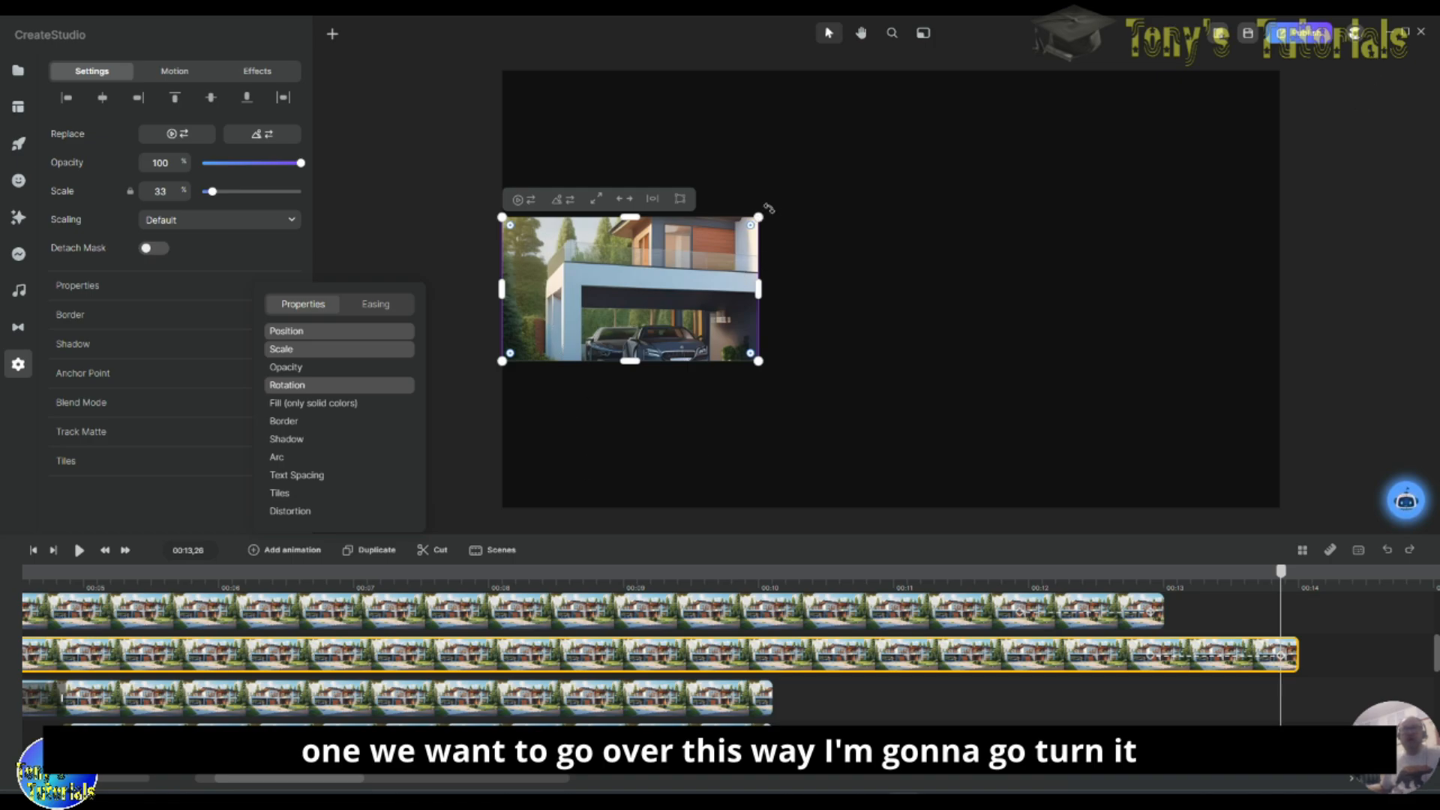
mouse_move(765, 213)
left_mouse_down()
mouse_move(781, 289)
mouse_move(540, 450)
mouse_move(706, 417)
mouse_move(849, 310)
mouse_move(476, 405)
mouse_move(518, 197)
mouse_move(772, 299)
mouse_move(754, 263)
mouse_move(759, 216)
left_mouse_up()
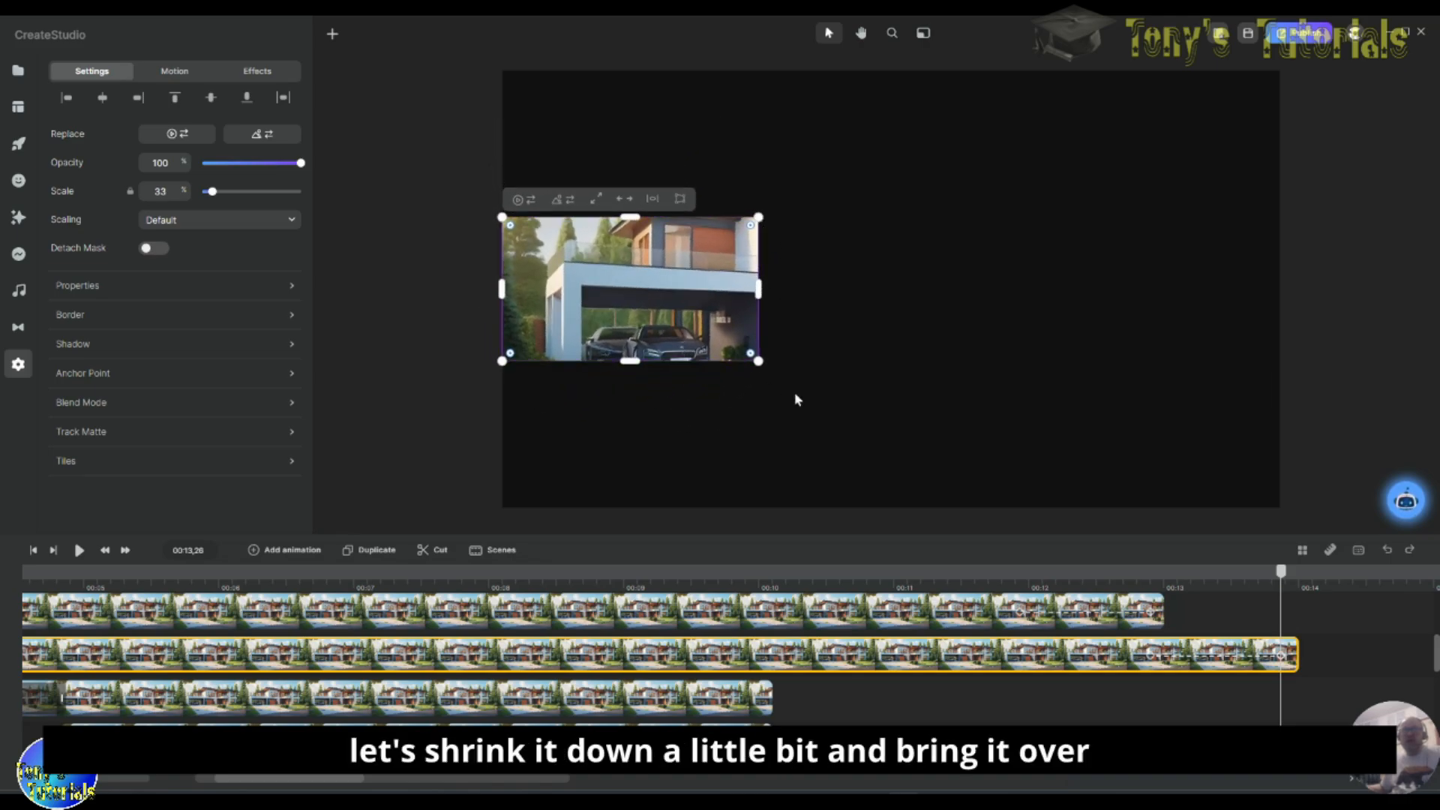
left_click_drag(759, 361, 607, 314)
left_click_drag(565, 261, 1344, 198)
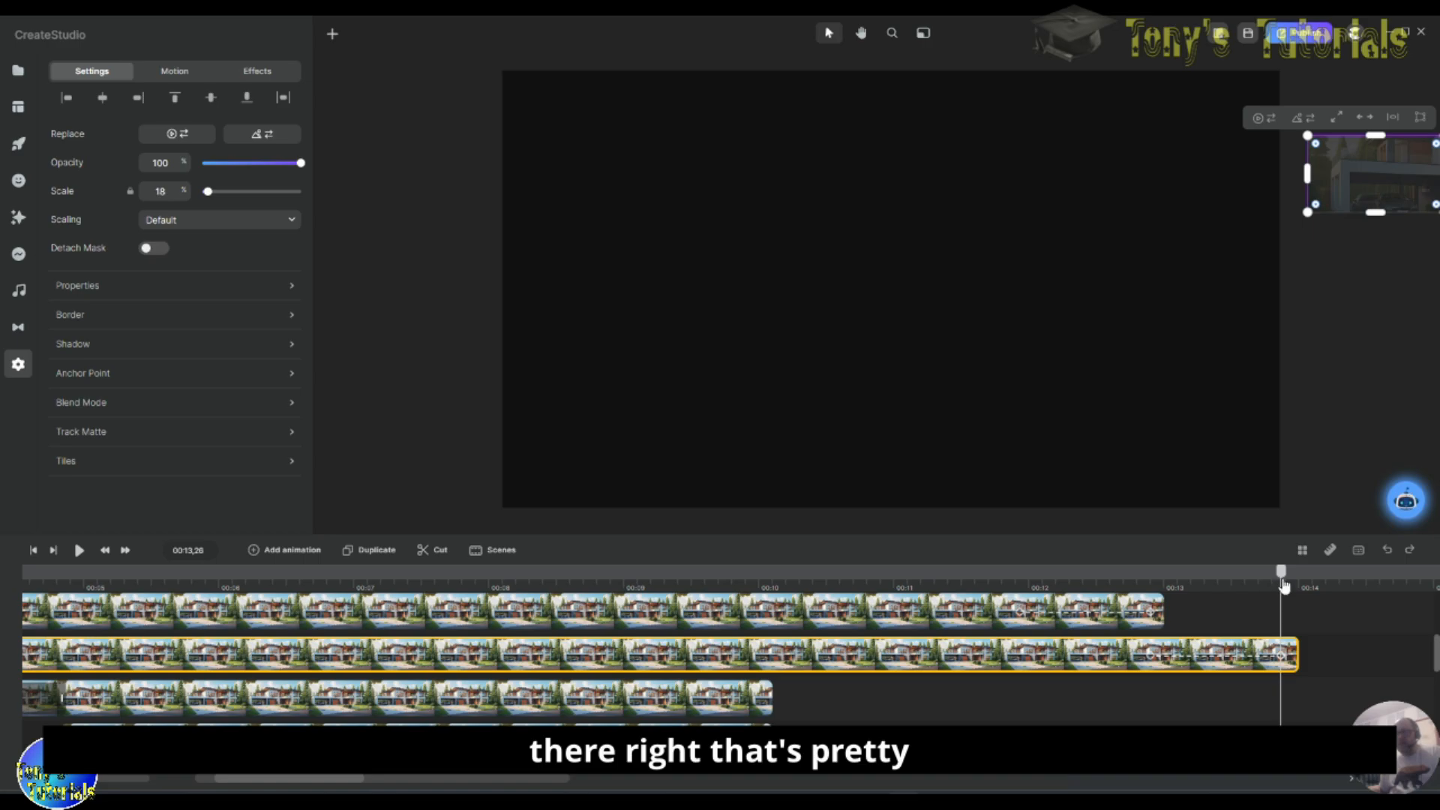
Step: Extend the centre clip to end at about 15 s and add a Position, Scale and Rotation animation at 00:13,26
left_click(684, 714)
left_click_drag(772, 698, 1416, 686)
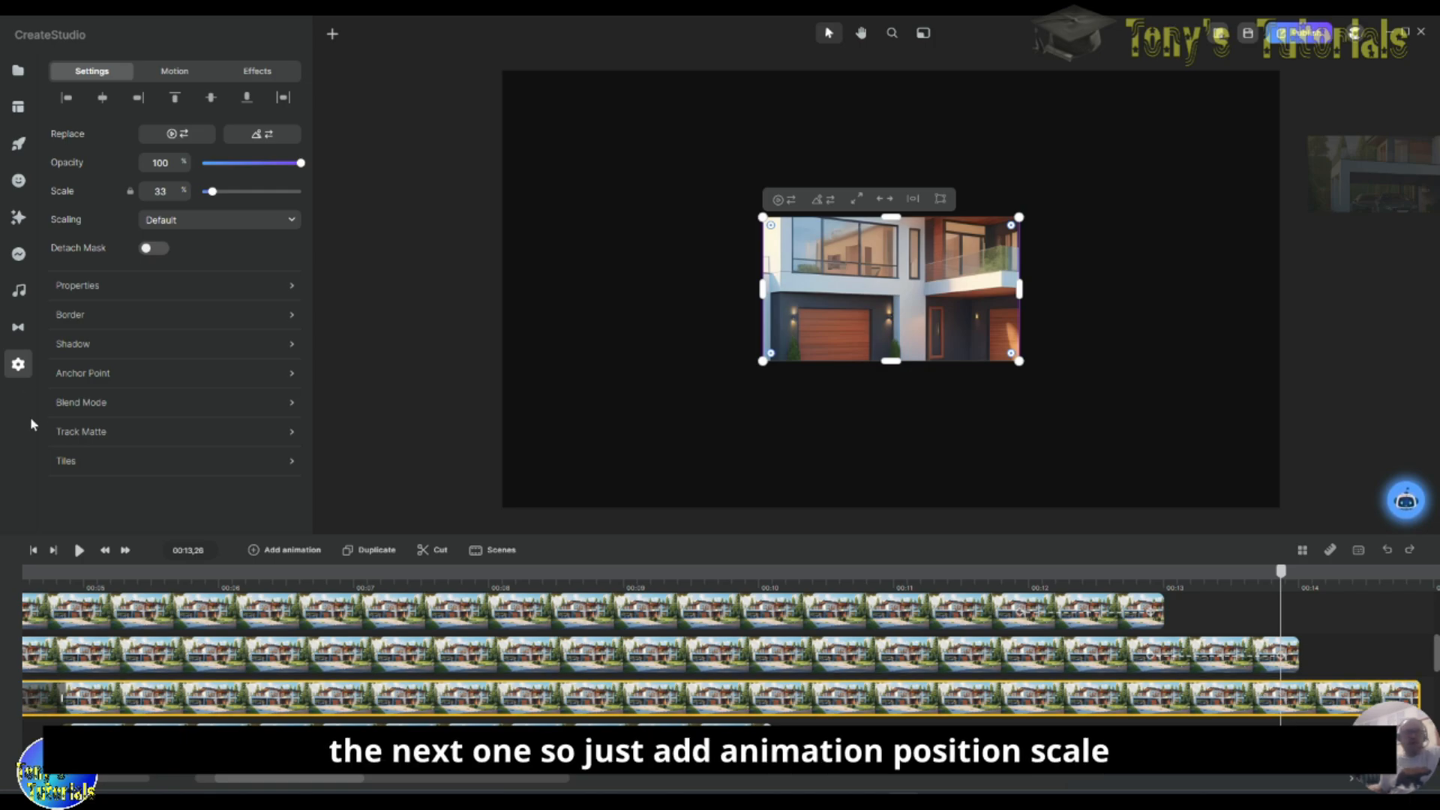
left_click(255, 550)
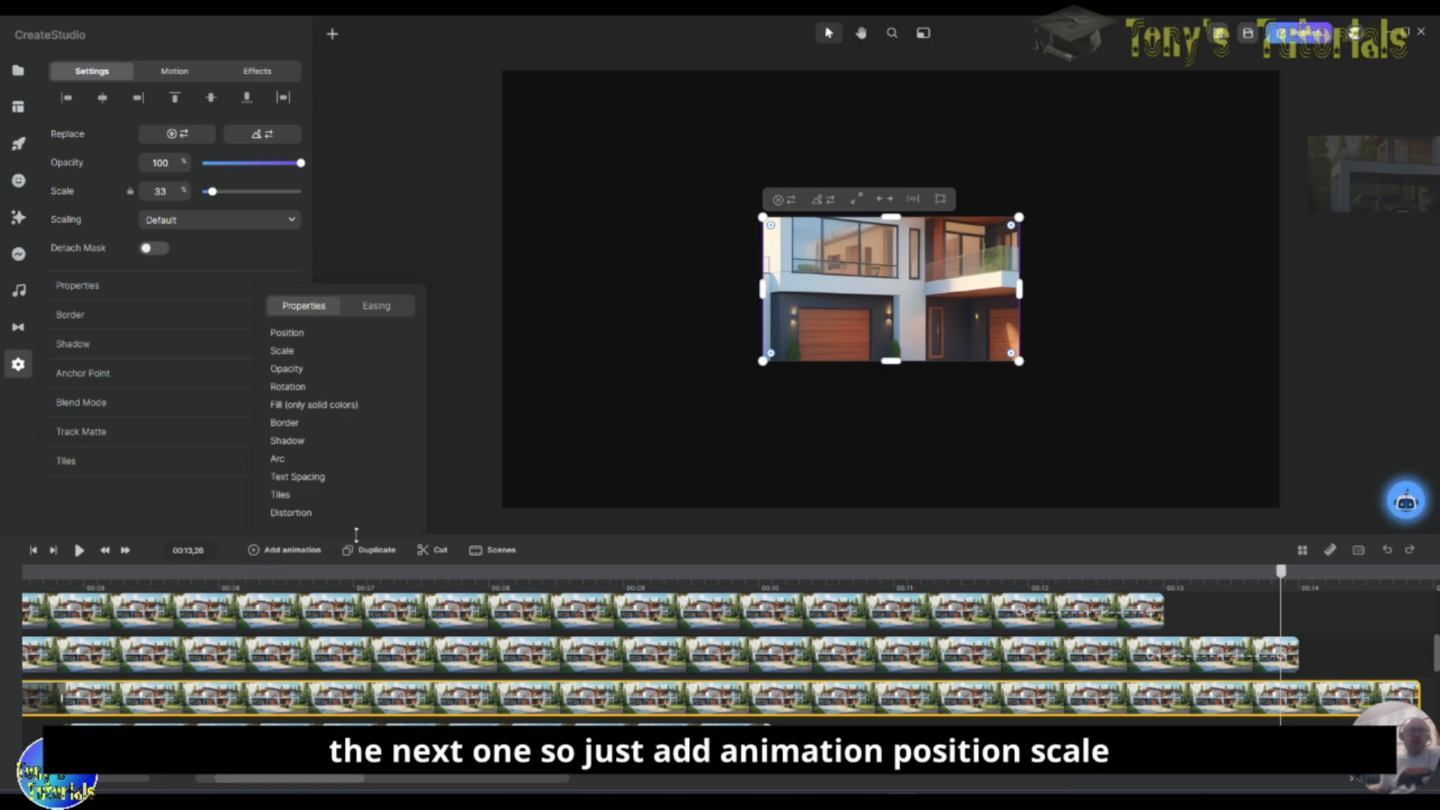
left_click(296, 333)
left_click(295, 352)
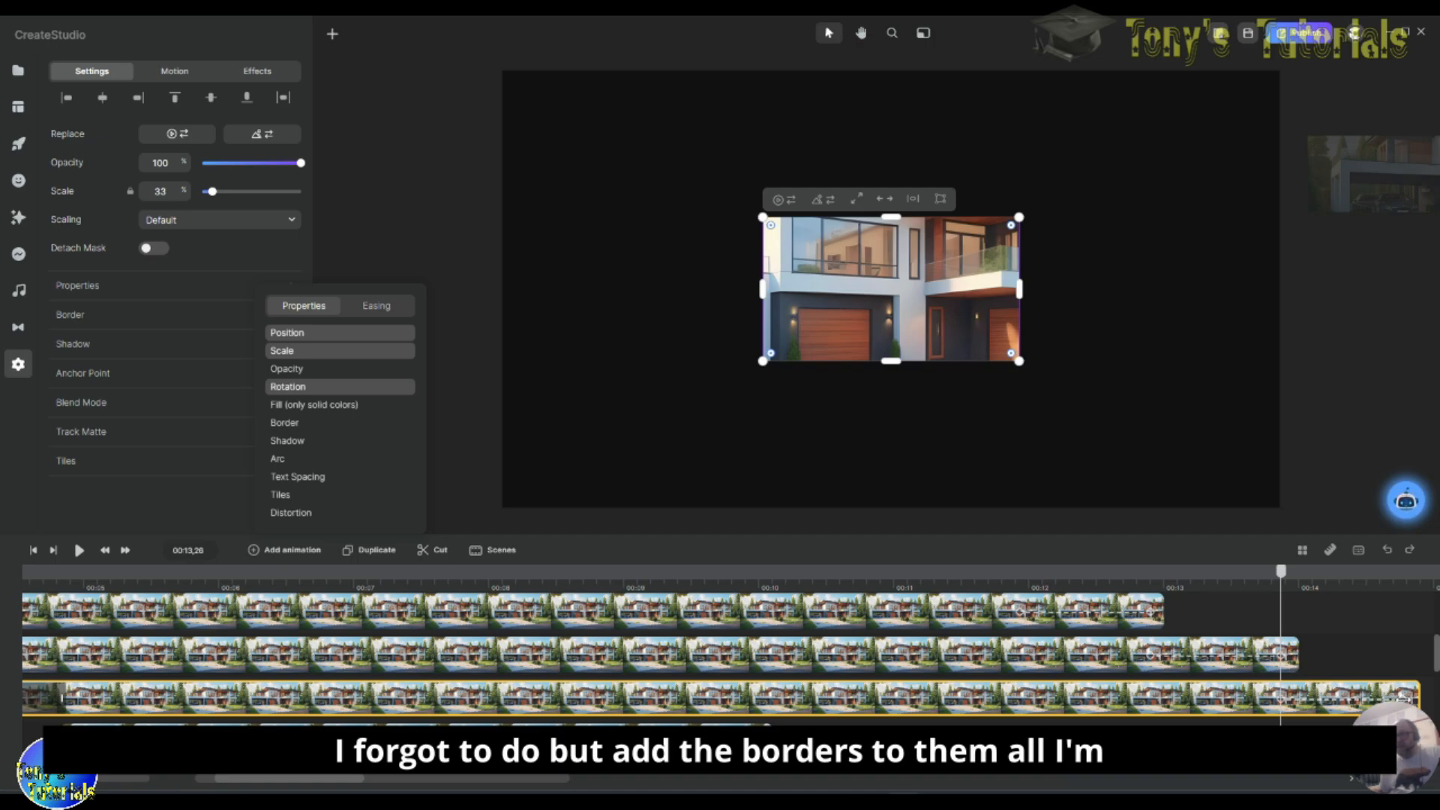
Step: At 00:14,23, rotate the centre clip and shrink it to 1% near the middle of the canvas
left_click(1403, 699)
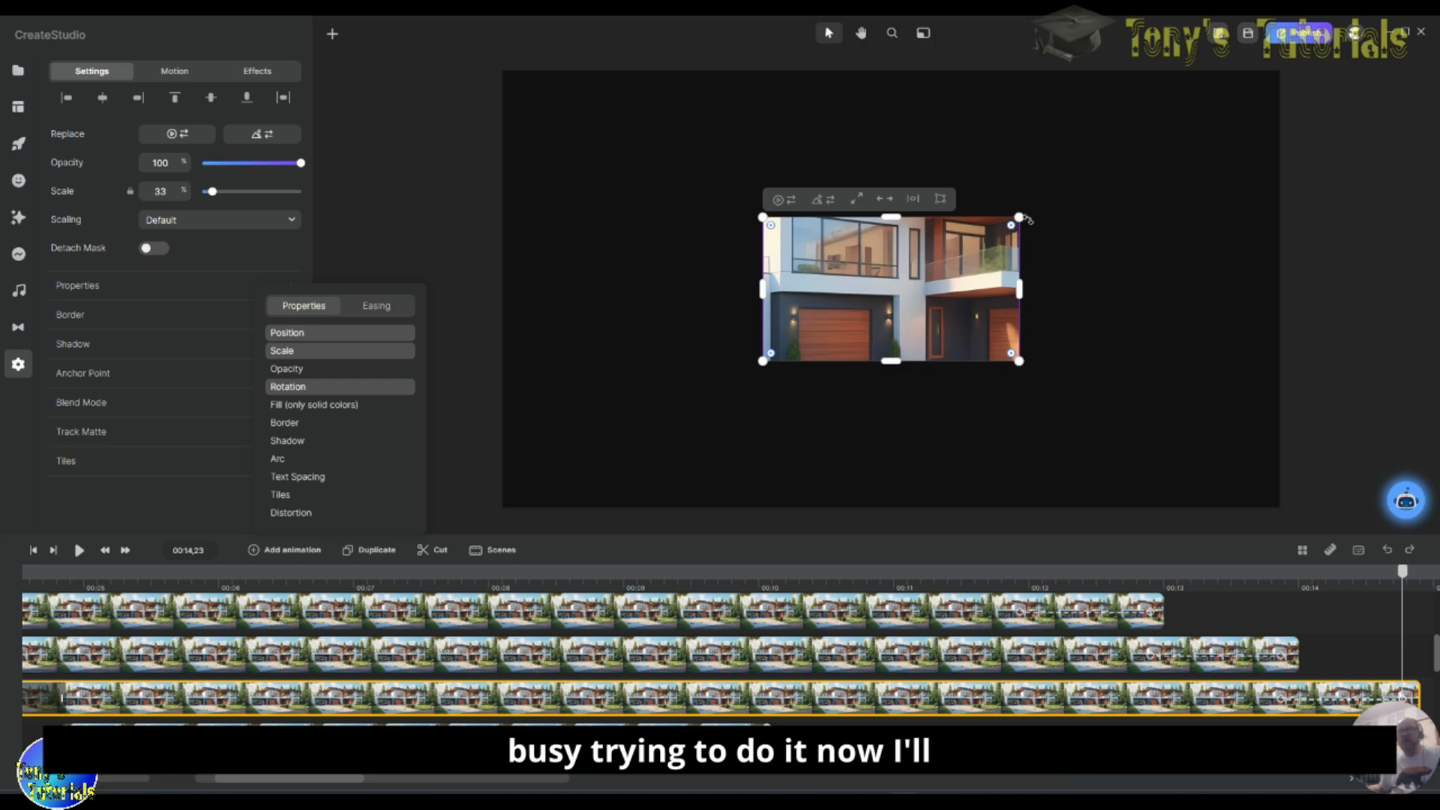
left_click_drag(1028, 219, 1116, 173)
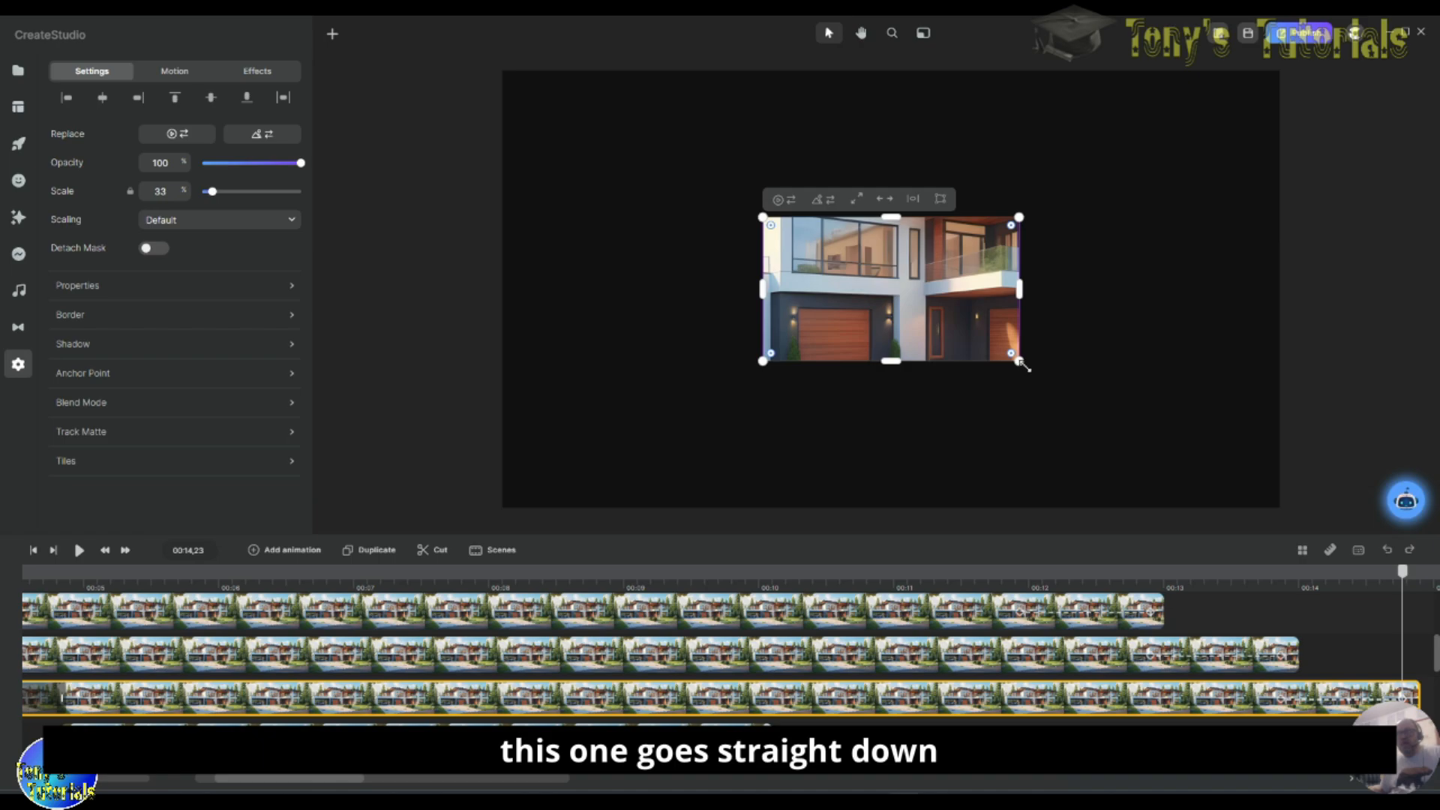
left_click_drag(1020, 362, 854, 288)
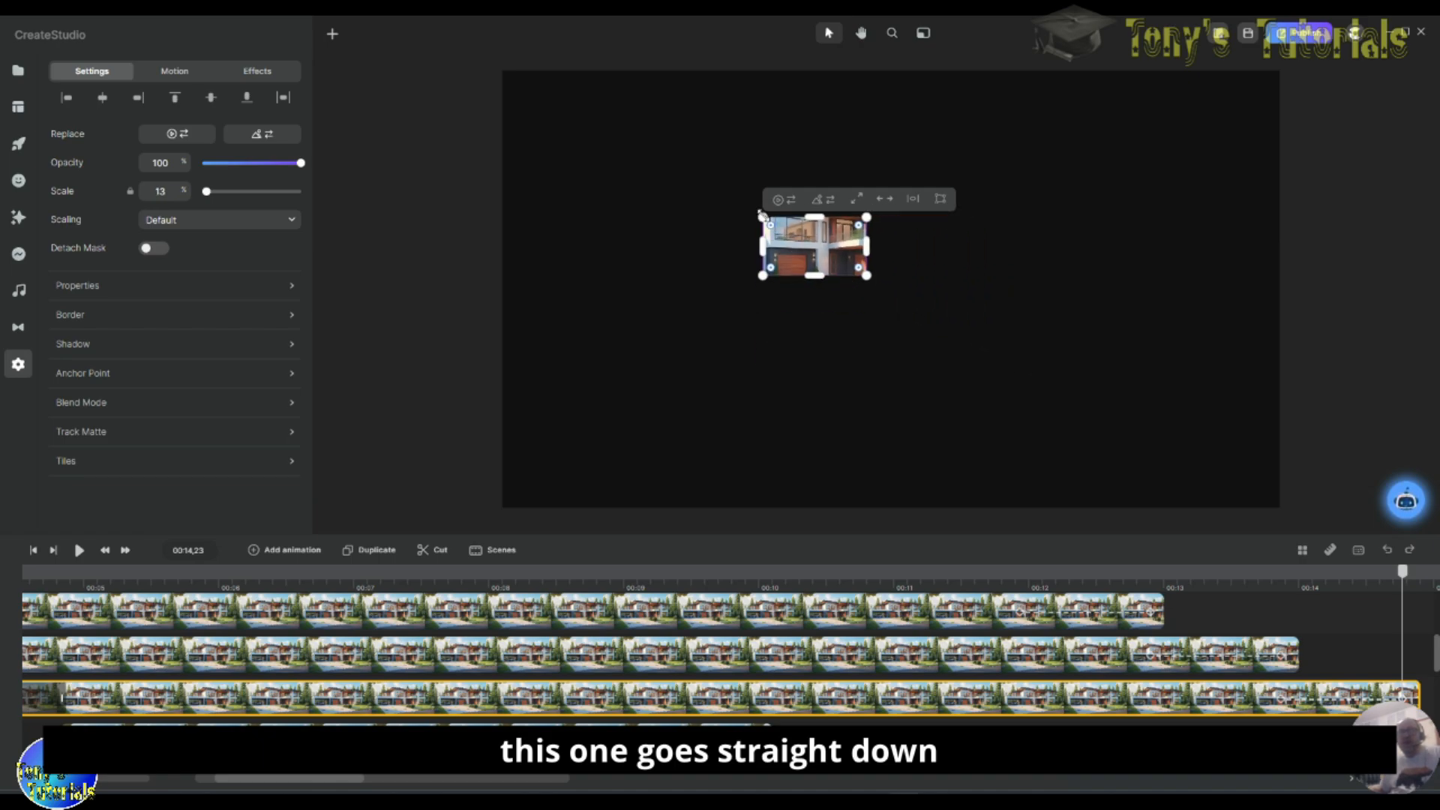
left_click_drag(761, 213, 855, 272)
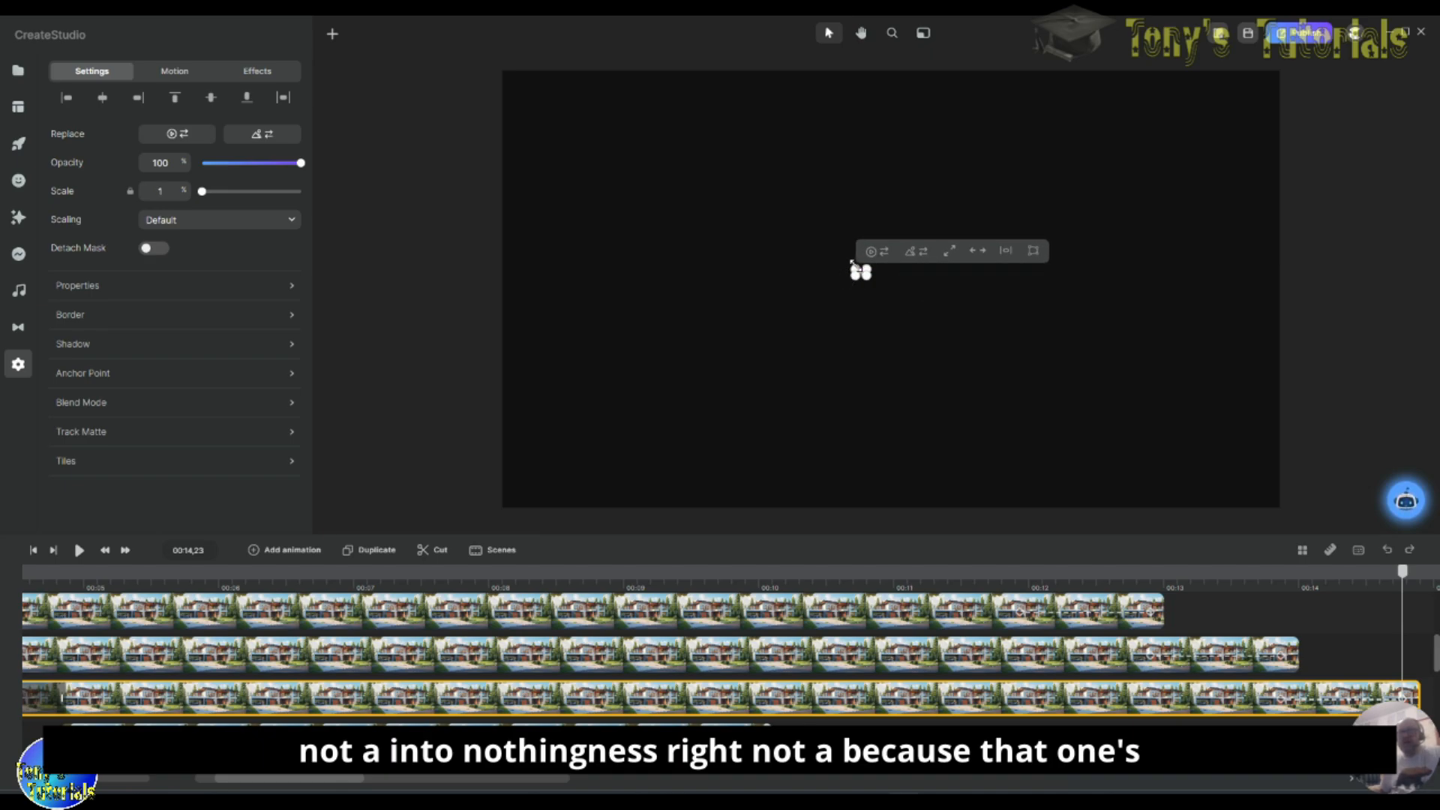
left_click_drag(852, 263, 860, 267)
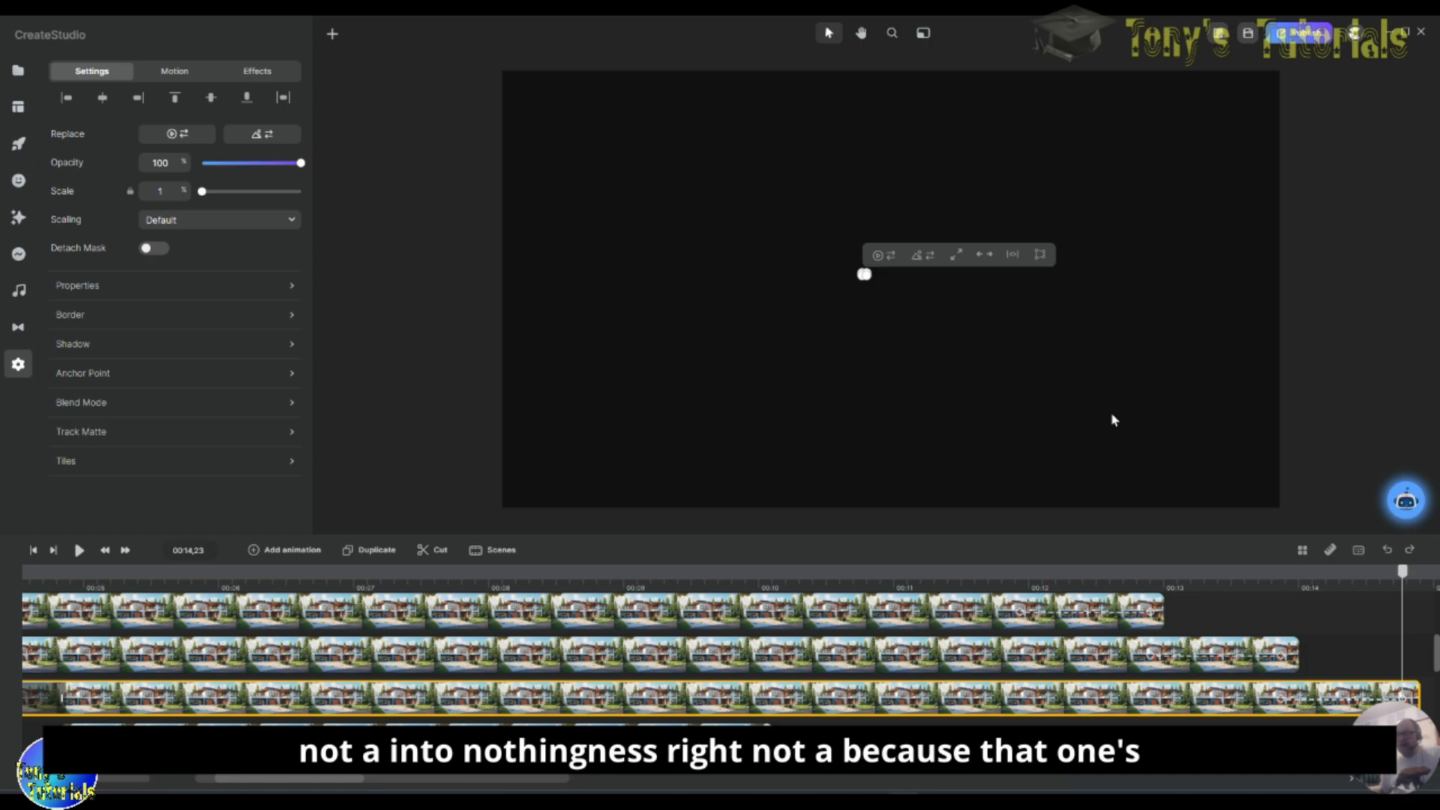
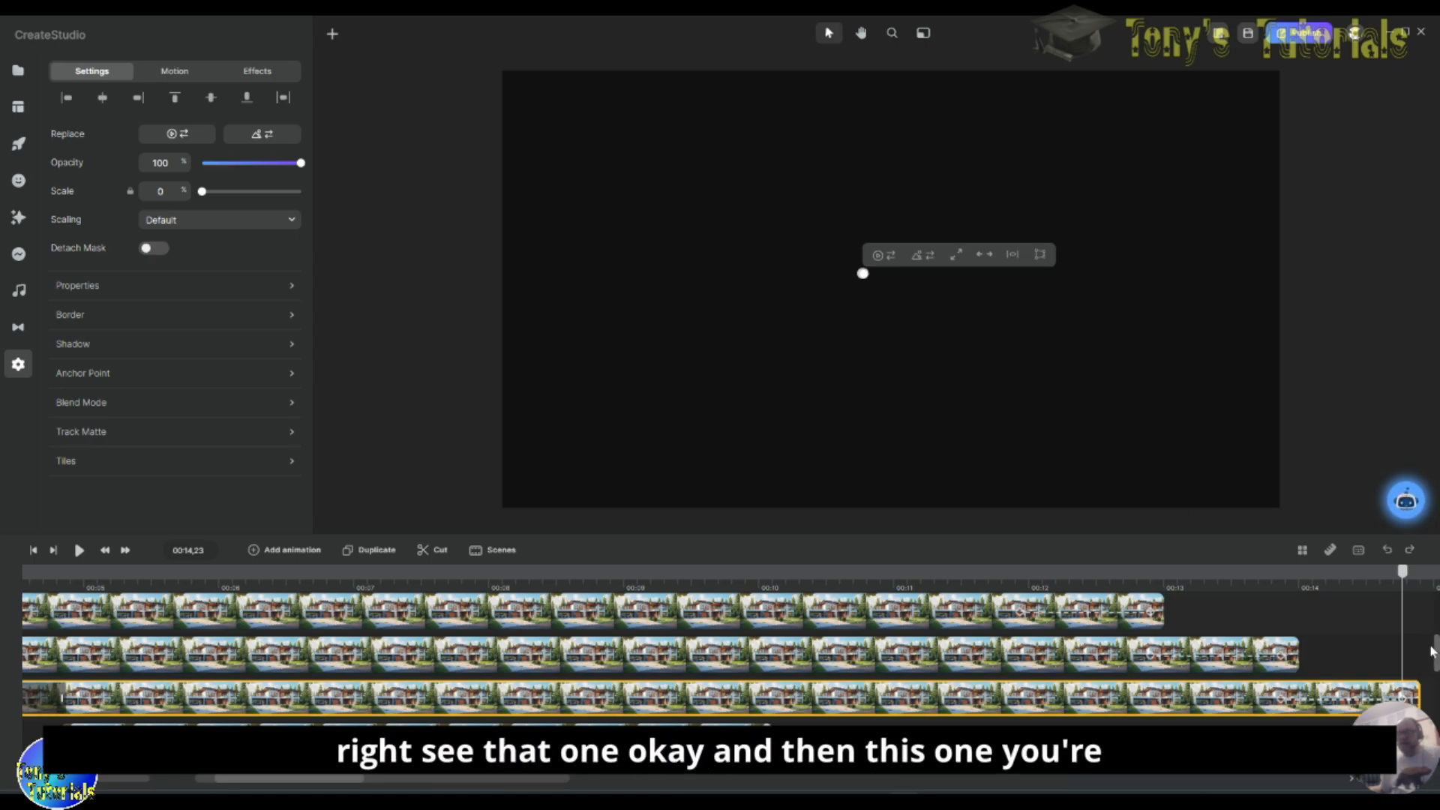
Step: Extend the middle-right clip to end at about 15.6 s and add a Position, Scale and Rotation animation at 00:14,23
left_click_drag(1408, 583, 1155, 579)
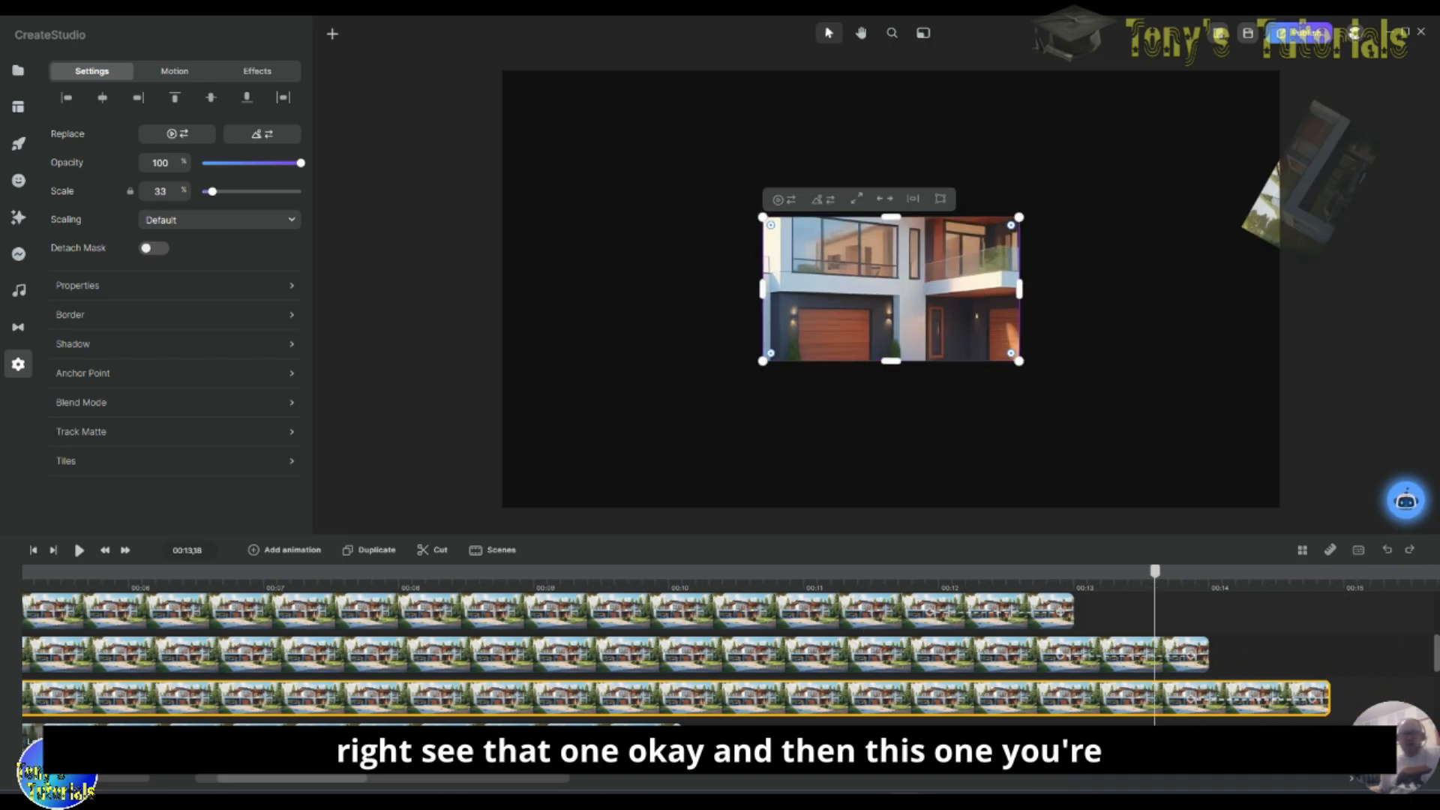
left_click(594, 743)
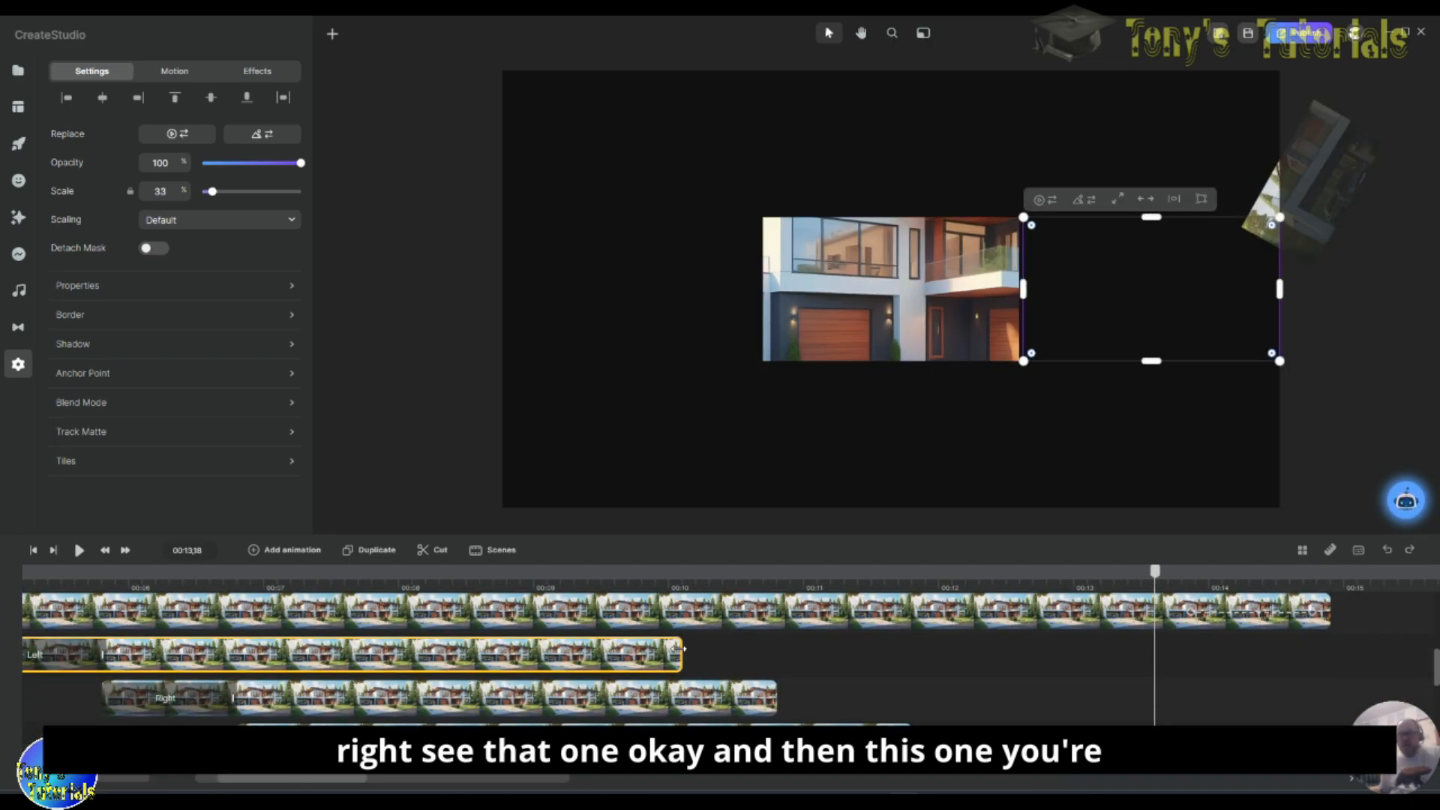
left_click_drag(679, 653, 1432, 667)
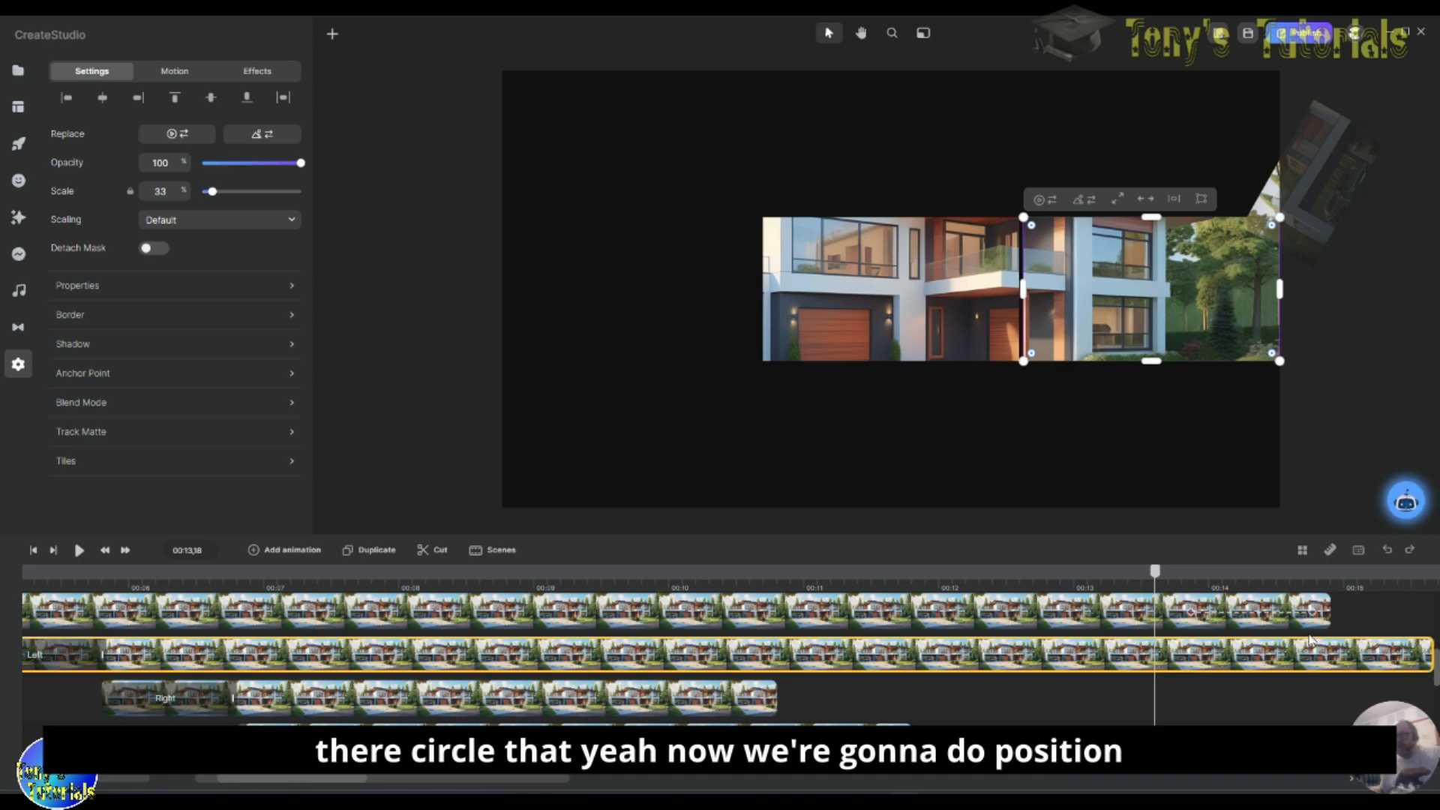
left_click(1316, 583)
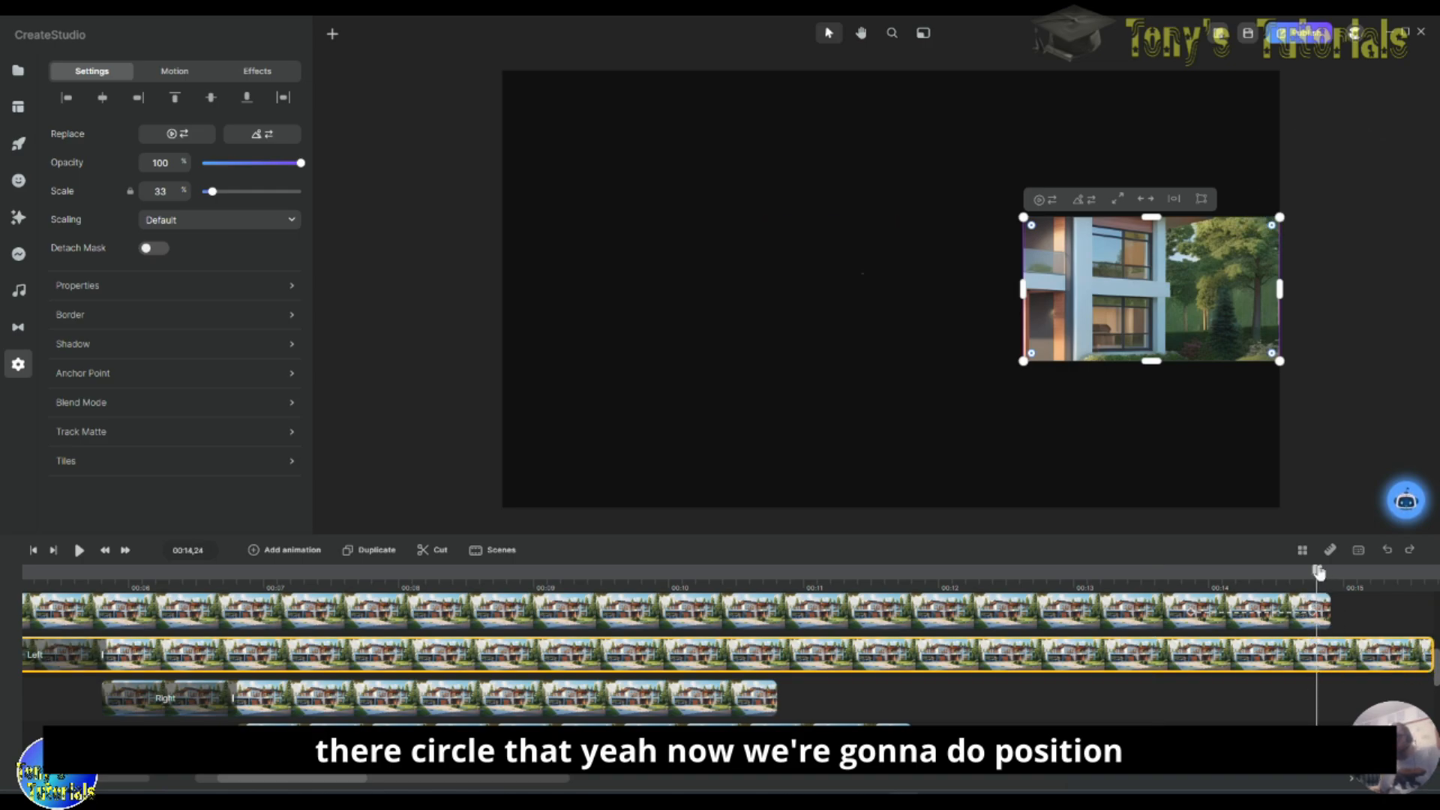
left_click_drag(1317, 574, 1313, 574)
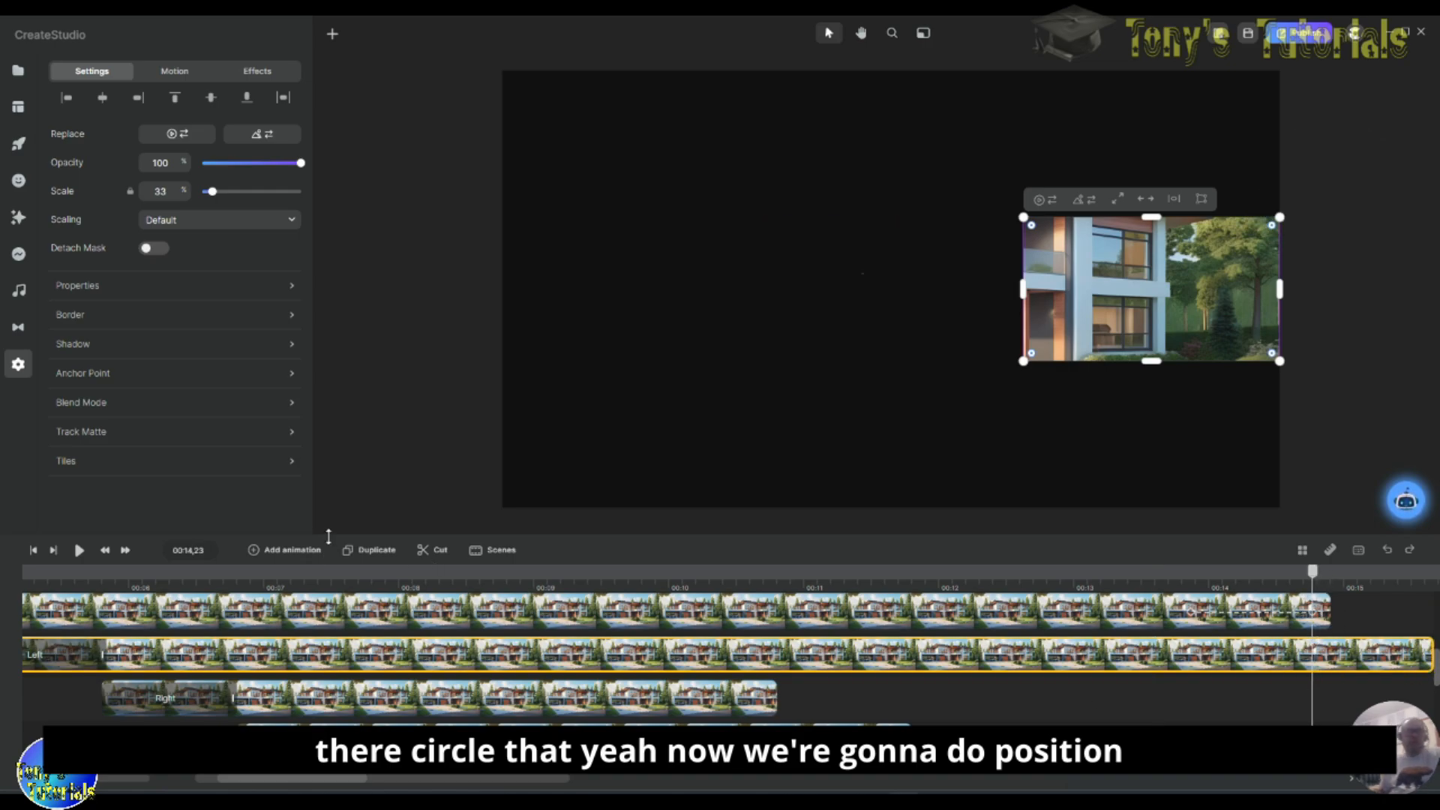
left_click(253, 550)
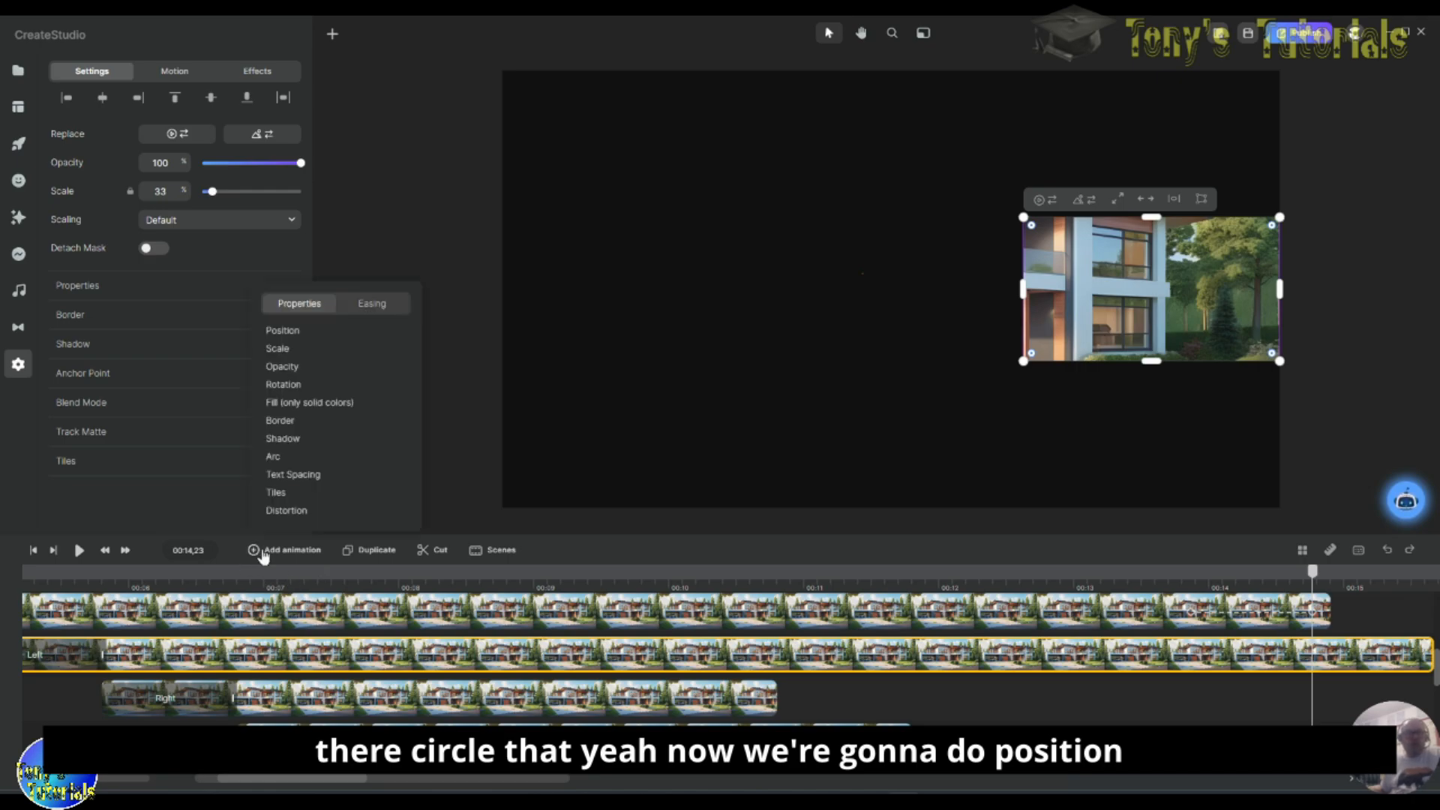
left_click(300, 348)
left_click(298, 384)
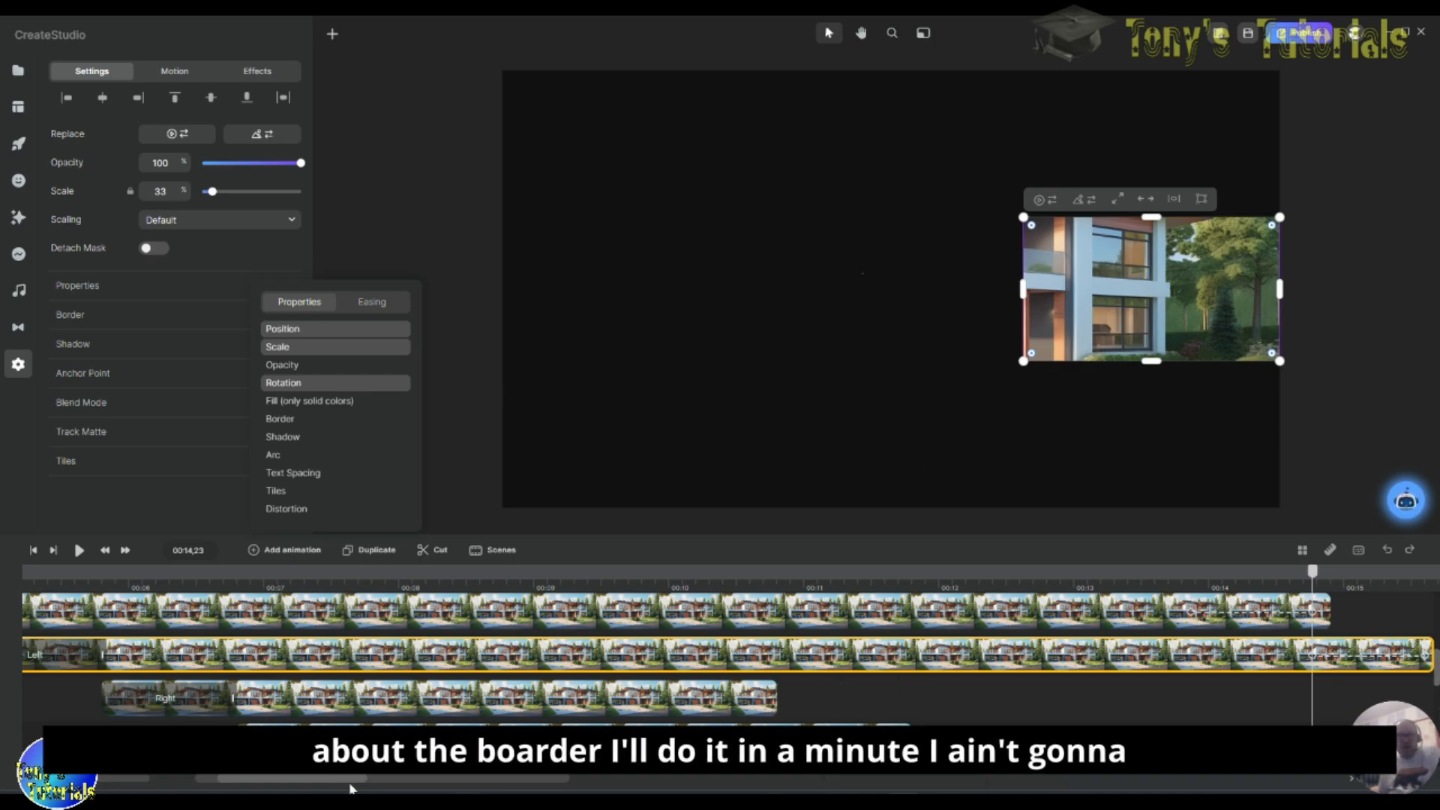
Step: Extend the middle-right clip's end slightly and, at 00:15,21, scale it to 15% and move it off the canvas past the left edge
left_click_drag(346, 780, 355, 780)
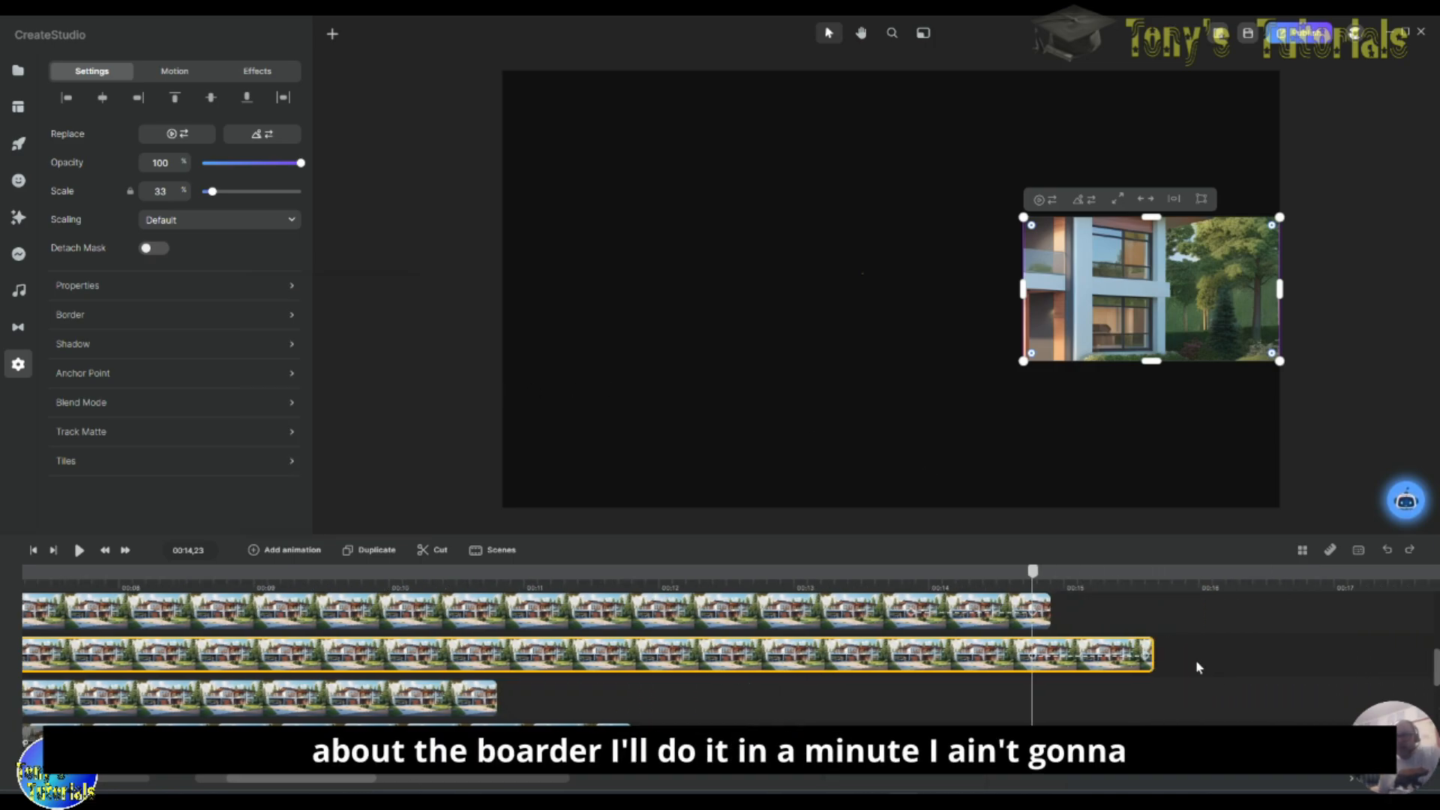
left_click_drag(1148, 645, 1156, 645)
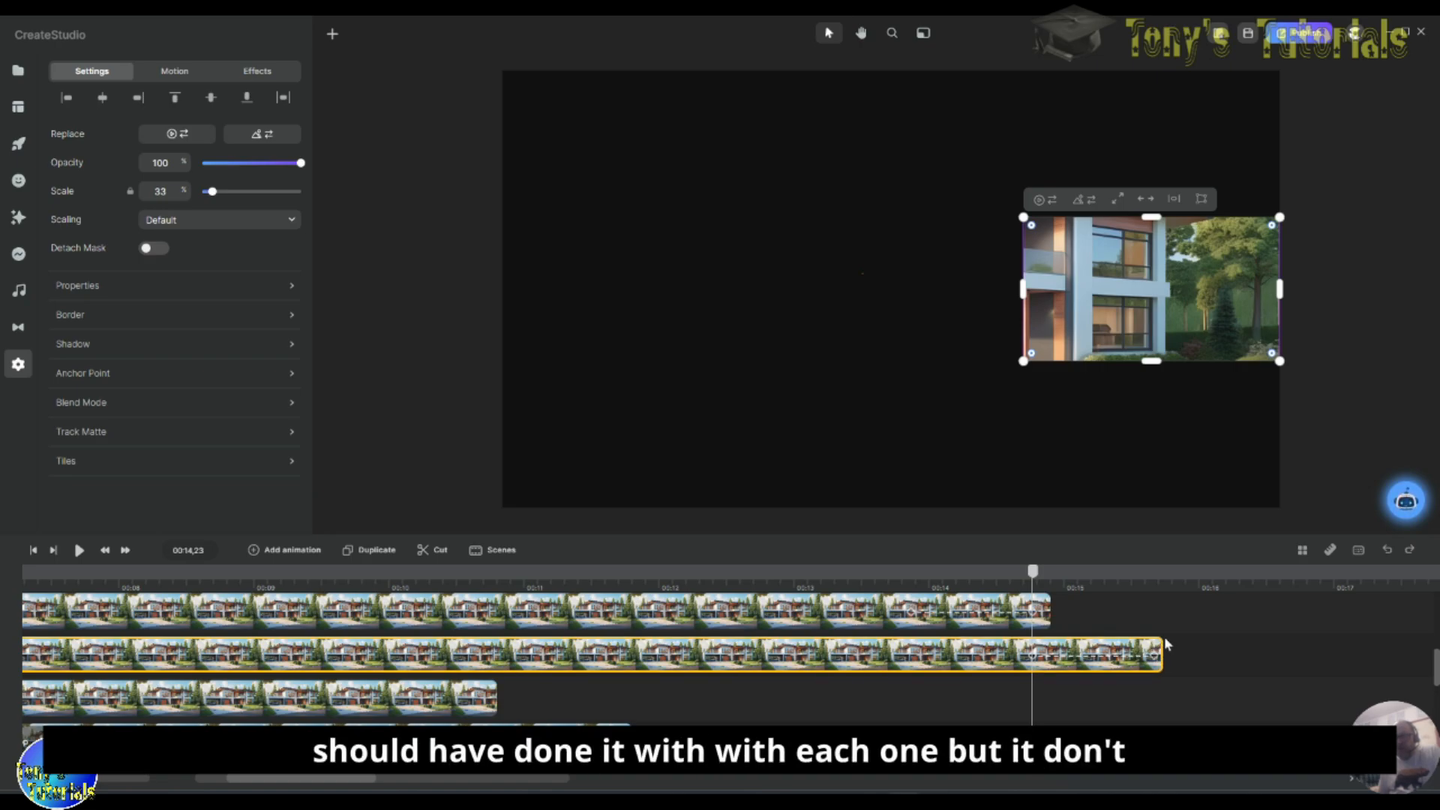
left_click_drag(1160, 645, 1168, 646)
left_click(1153, 655)
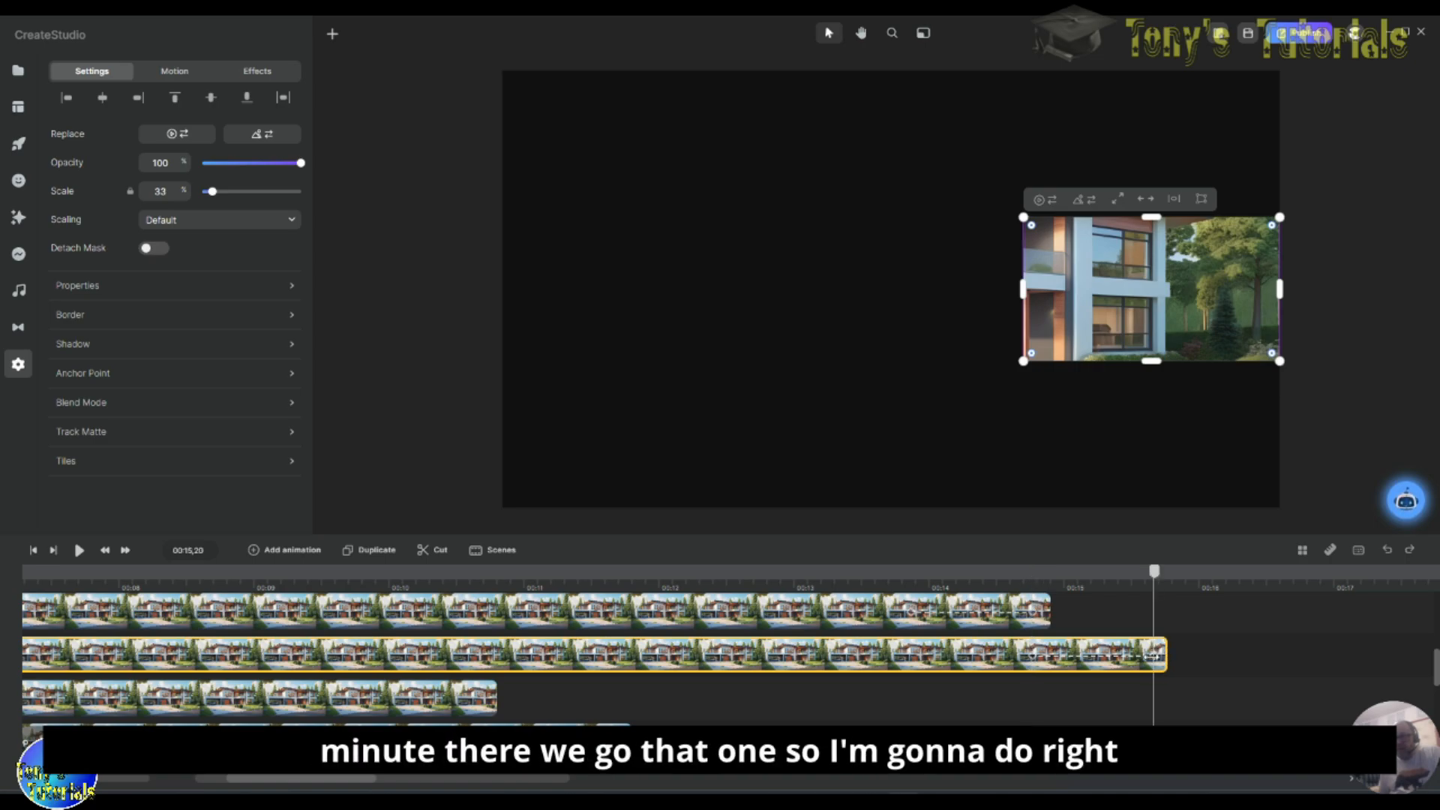
left_click_drag(1154, 655, 1161, 668)
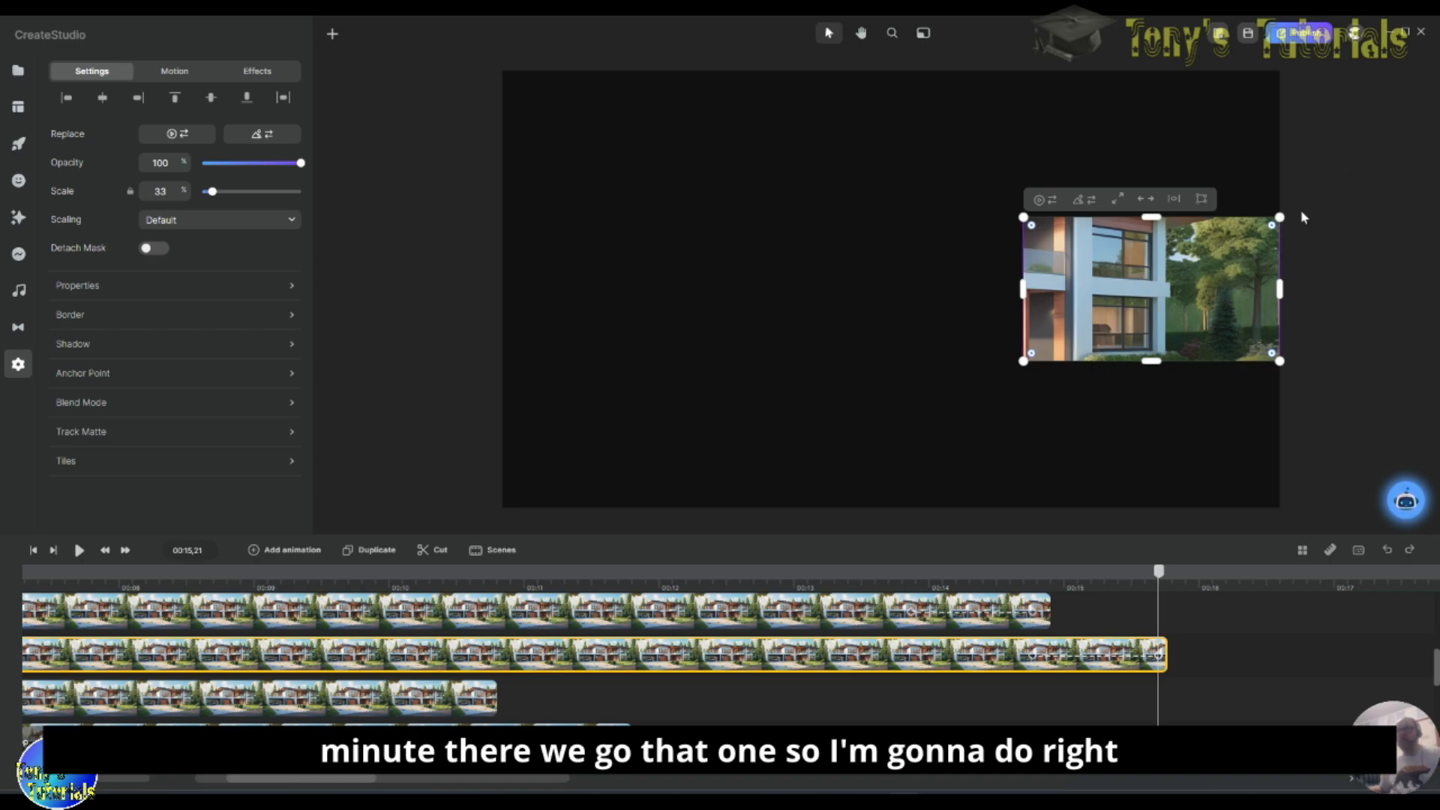
mouse_move(1290, 213)
left_mouse_down()
mouse_move(1339, 327)
mouse_move(929, 397)
mouse_move(1280, 196)
mouse_move(1325, 410)
mouse_move(1283, 219)
mouse_move(1262, 227)
mouse_move(1298, 283)
mouse_move(1281, 218)
left_mouse_up()
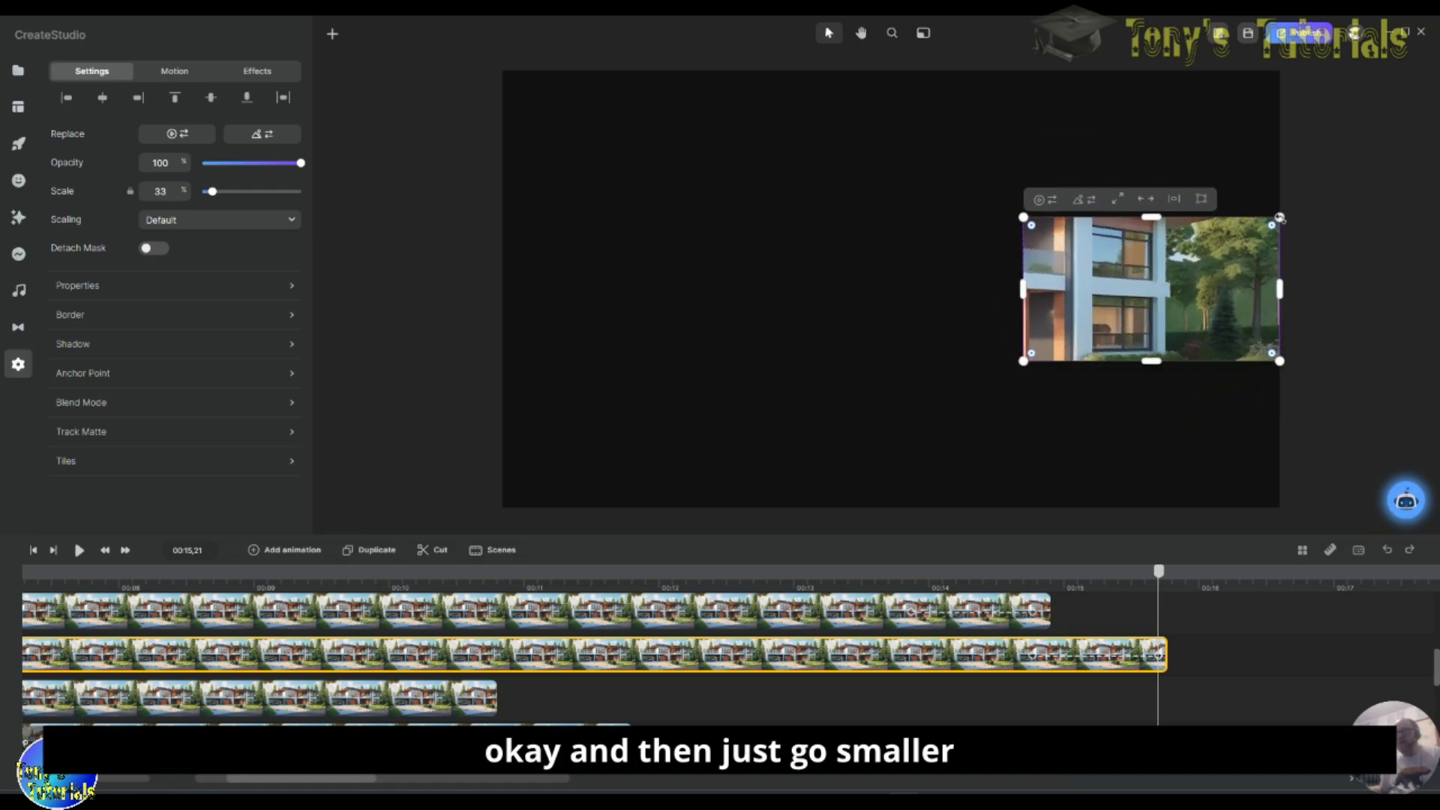
left_click_drag(1280, 362, 1148, 291)
left_click_drag(1021, 248, 389, 347)
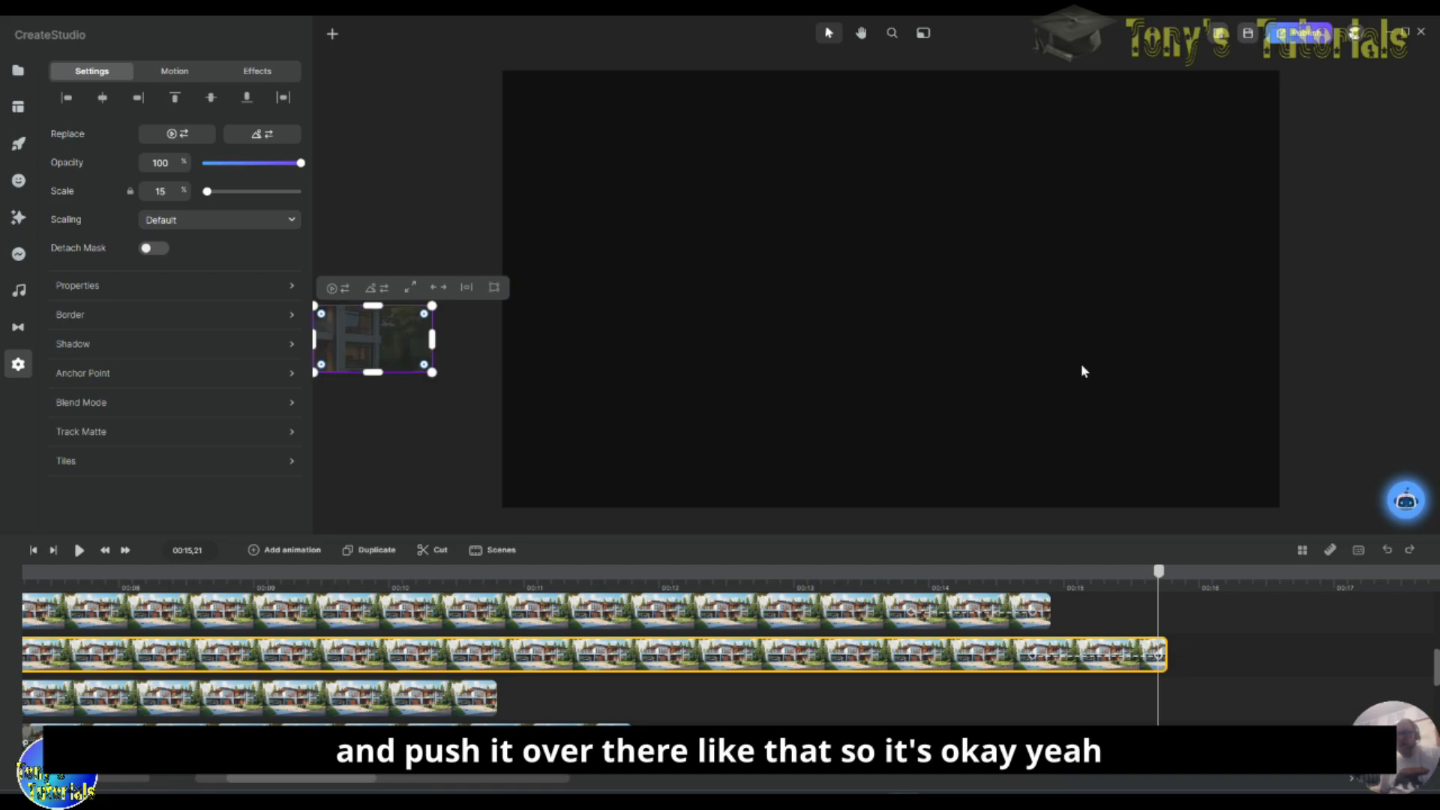
mouse_move(1160, 585)
left_mouse_down()
mouse_move(1032, 574)
mouse_move(1184, 573)
left_mouse_up()
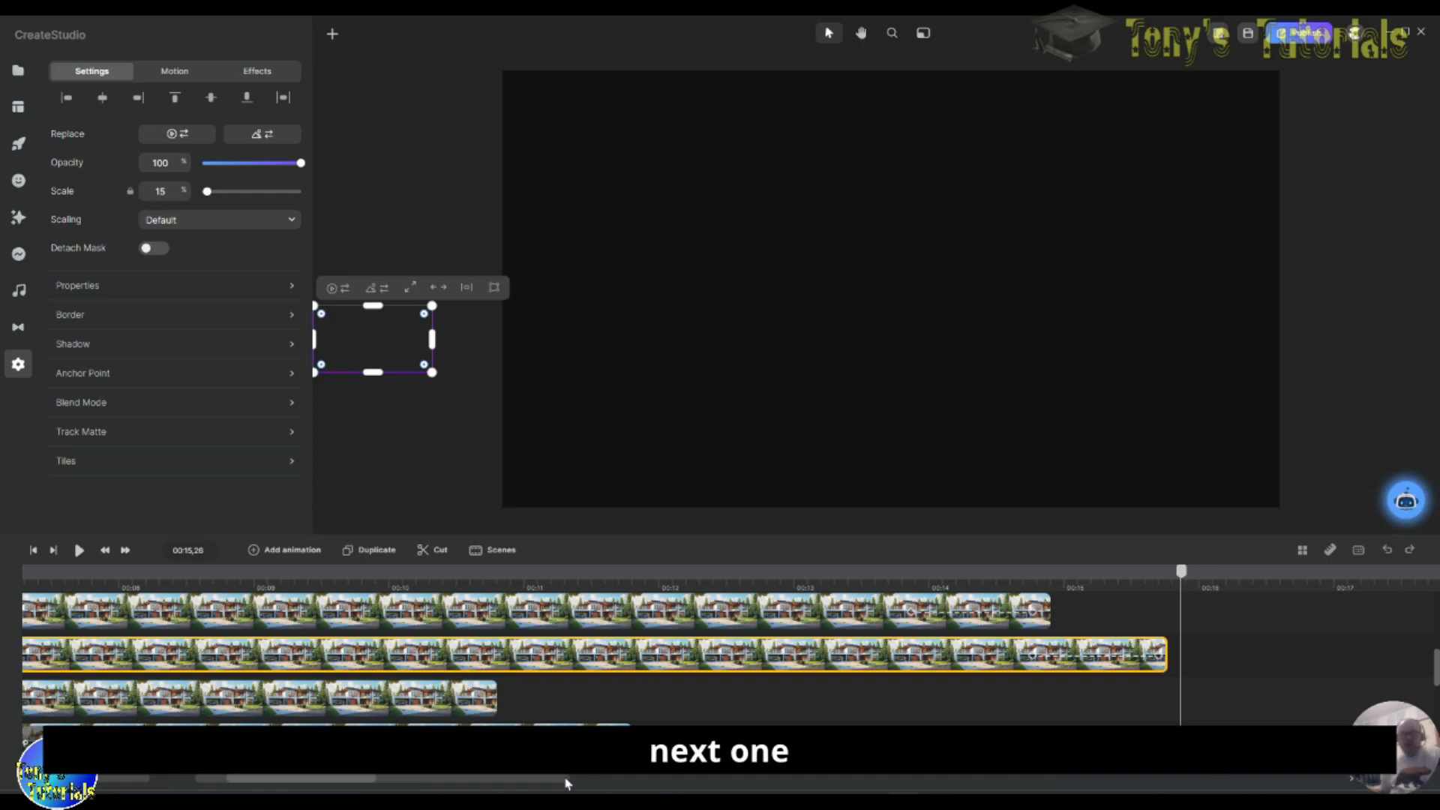
Step: Extend the bottom-left clip to end at about 16.6 s and add a Position, Scale and Rotation animation at 00:15,21
left_click(489, 701)
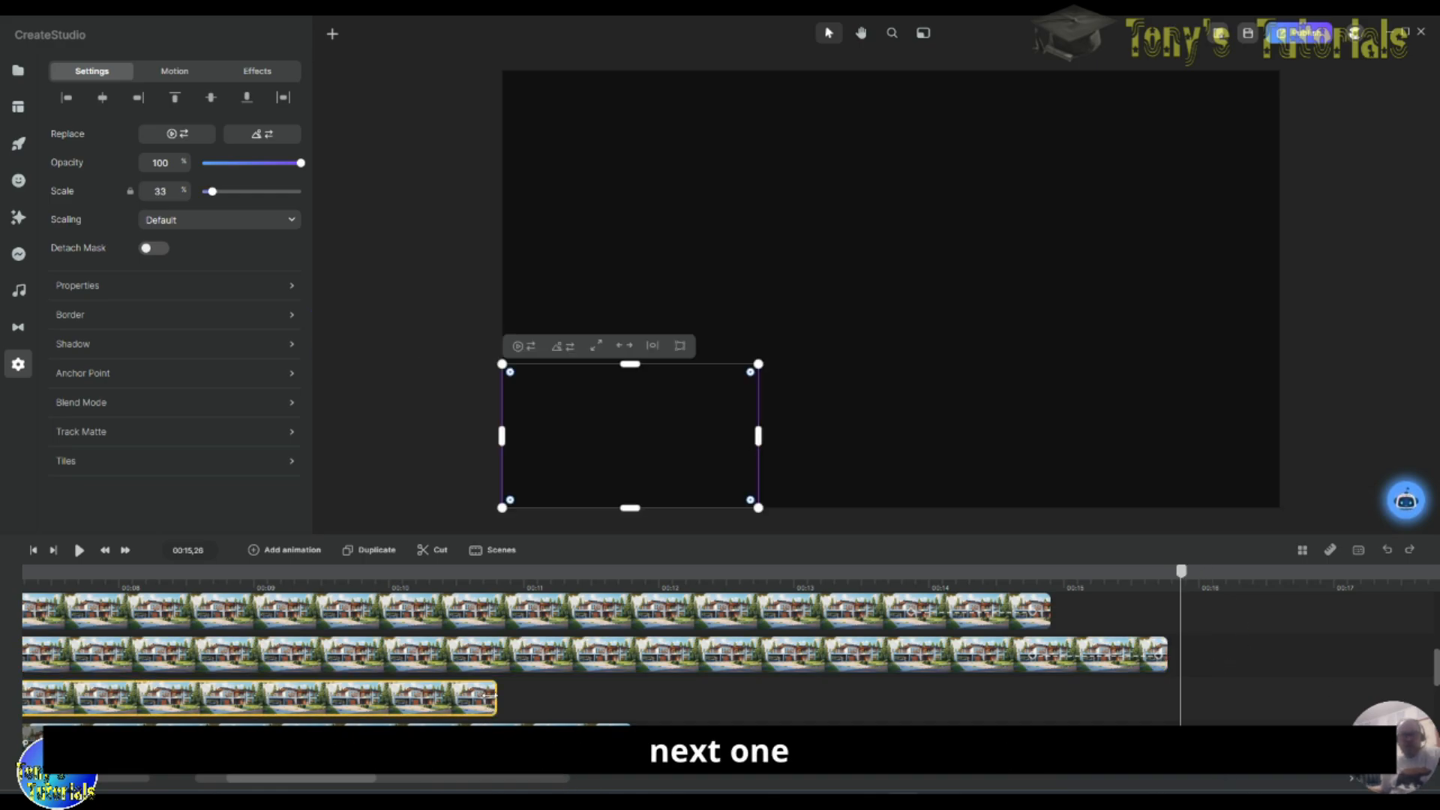
left_click_drag(492, 698, 1283, 702)
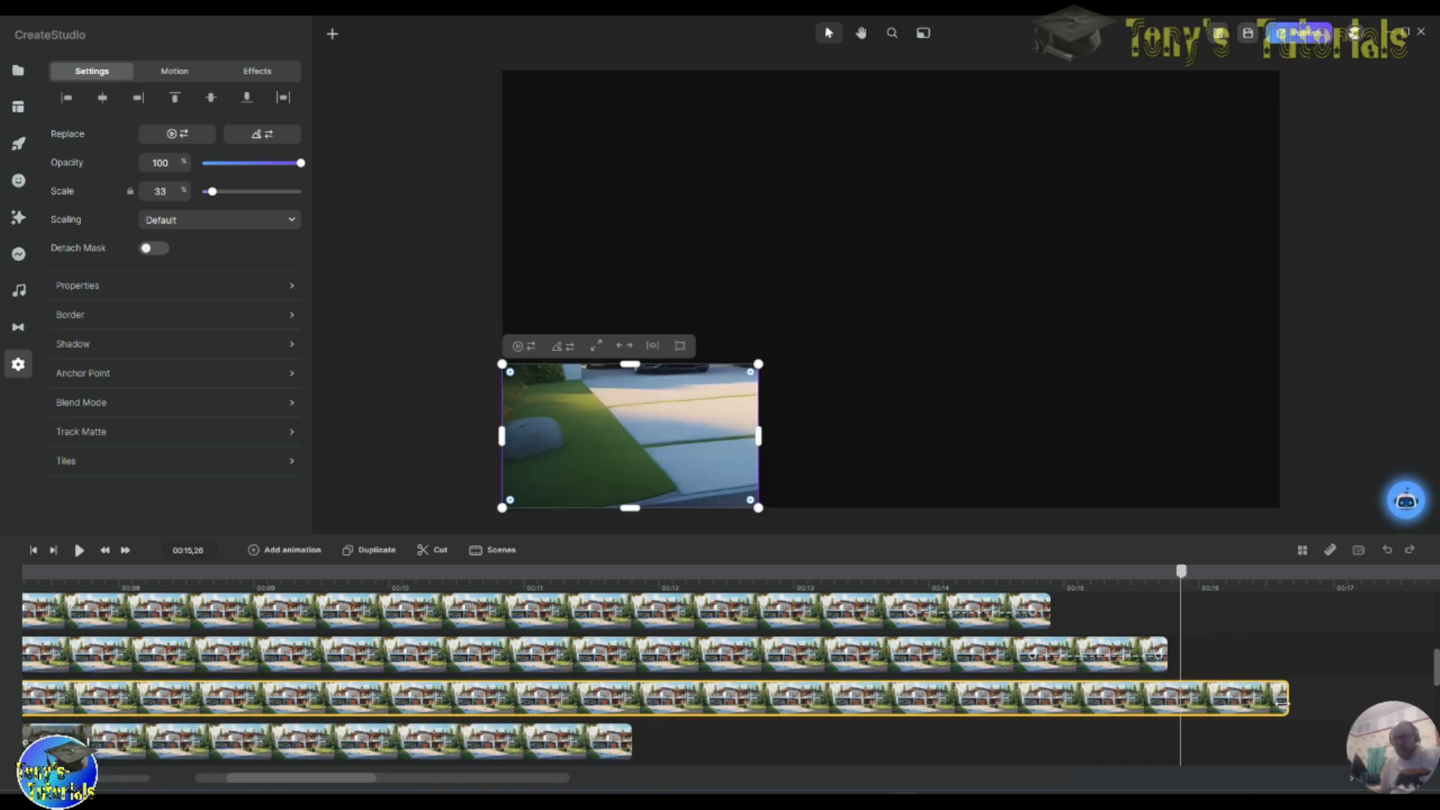
left_click_drag(1180, 582, 1162, 583)
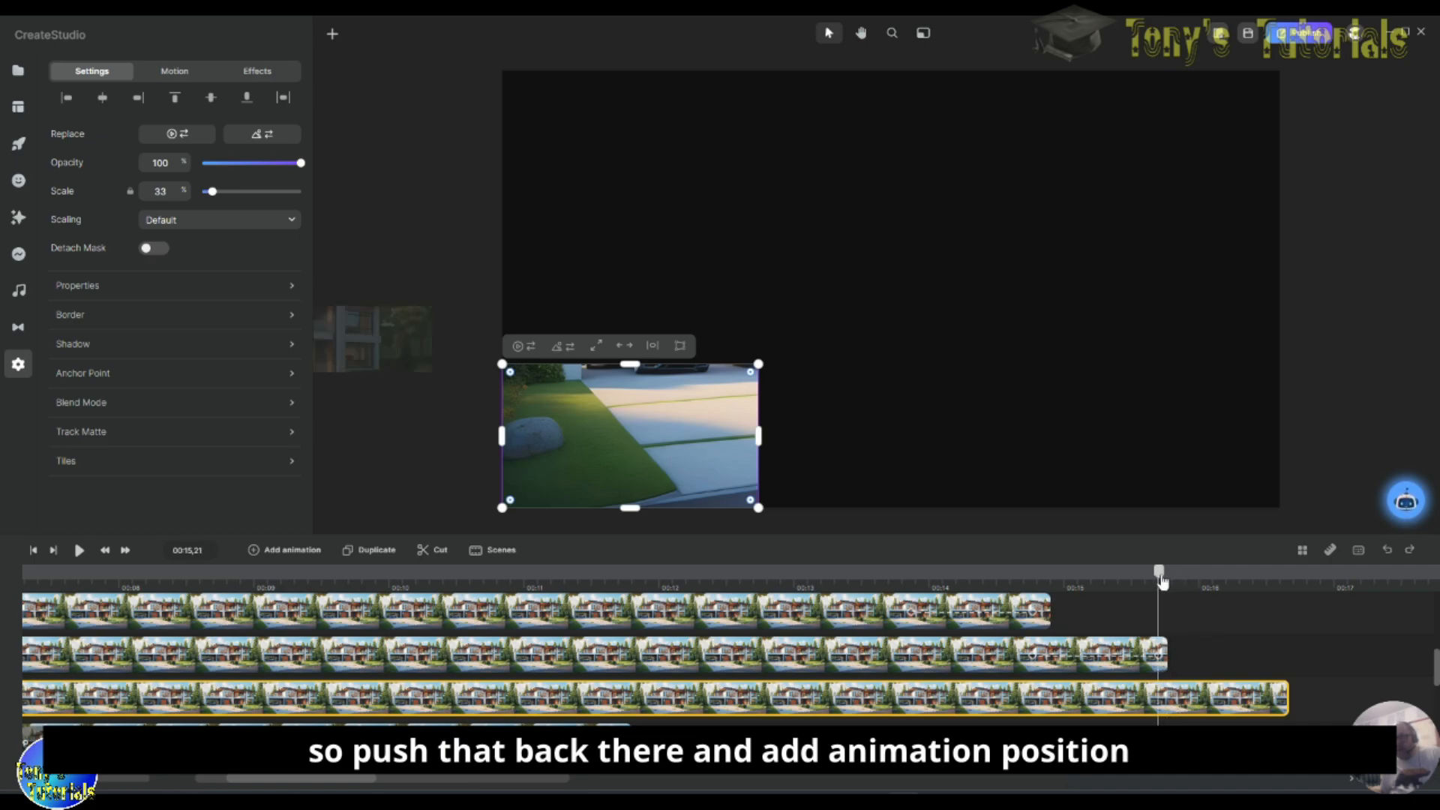
left_click(257, 552)
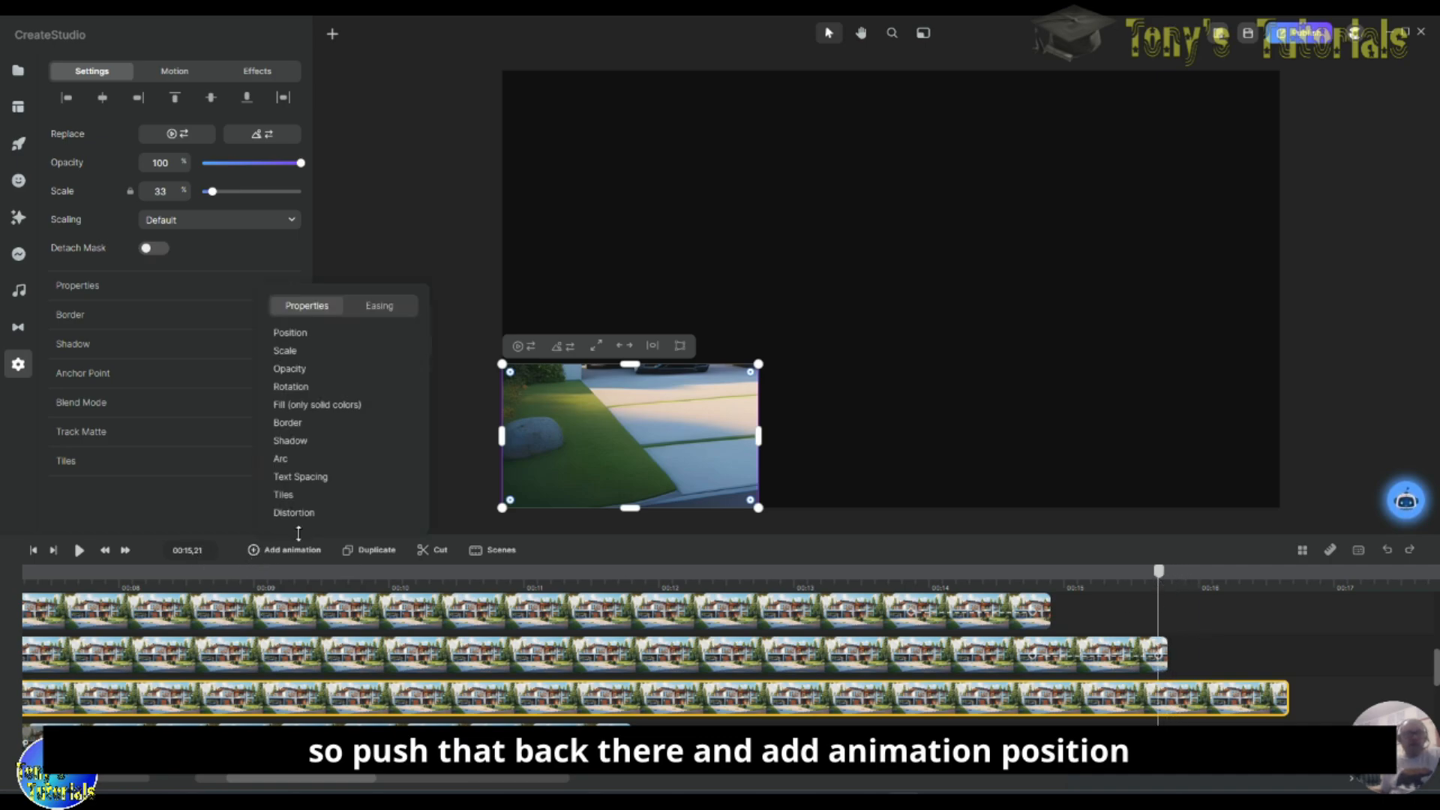
left_click(291, 333)
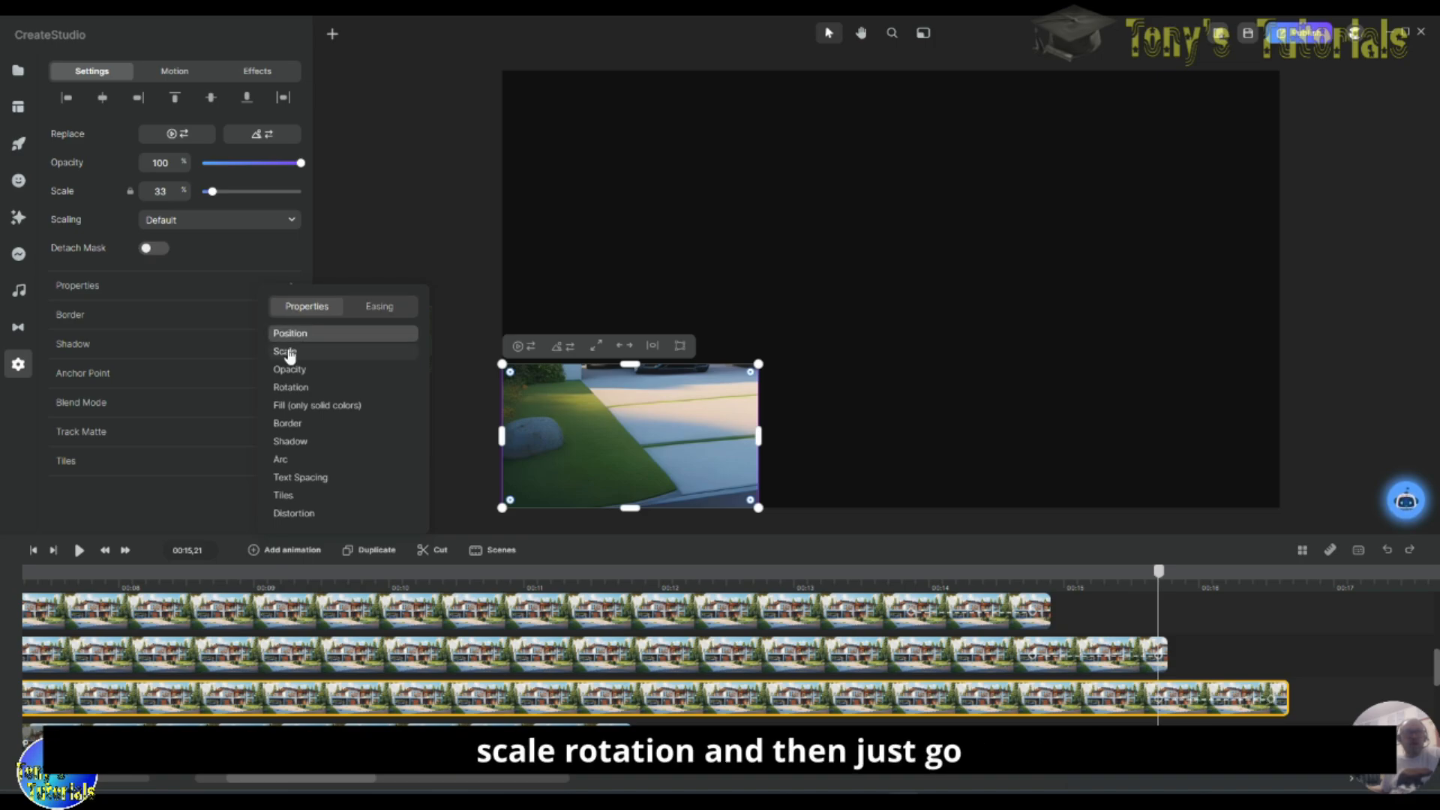
left_click(286, 351)
left_click(300, 387)
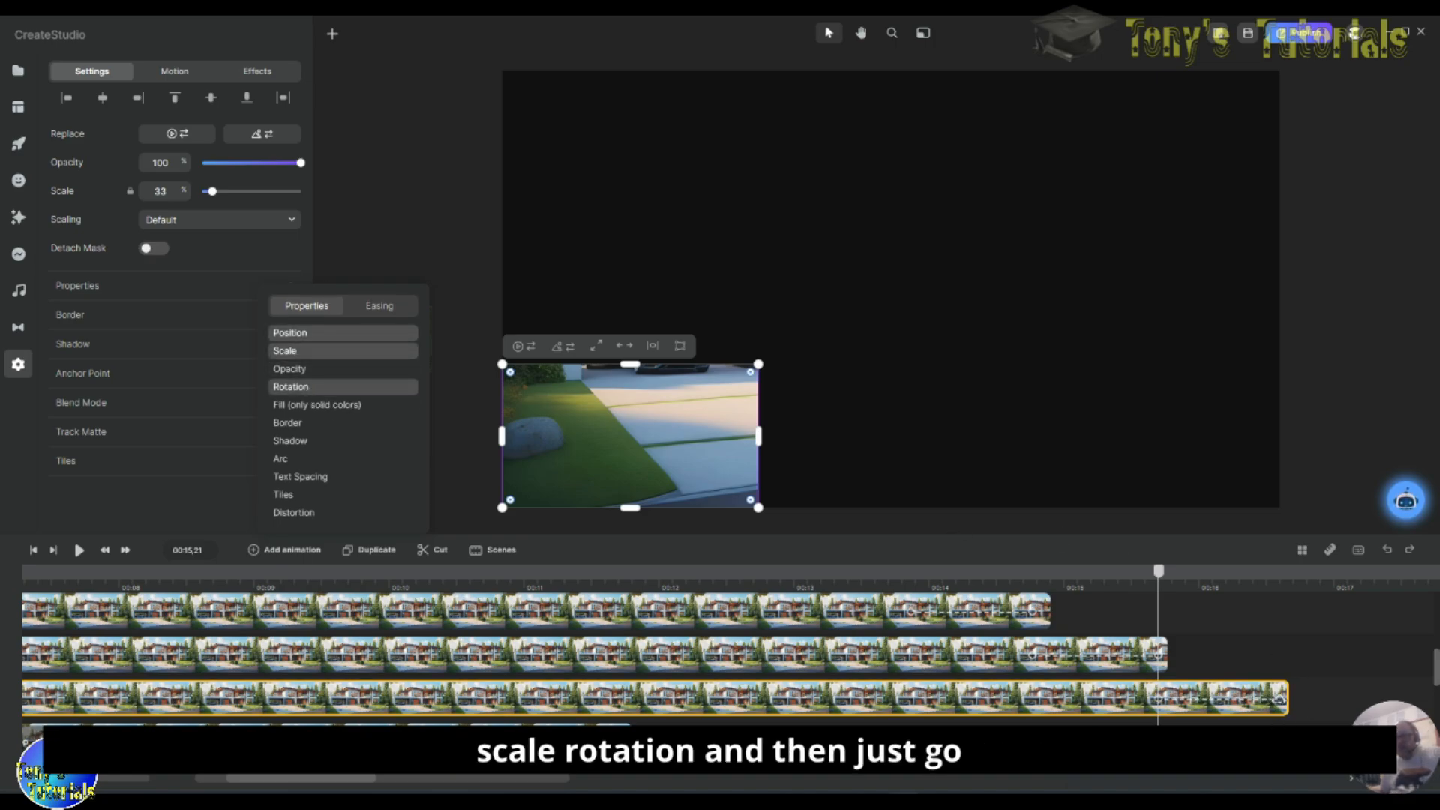
Step: At 00:16,18, scale the bottom-left clip to 17% and move it off the canvas beyond the upper-right corner
left_click(1281, 700)
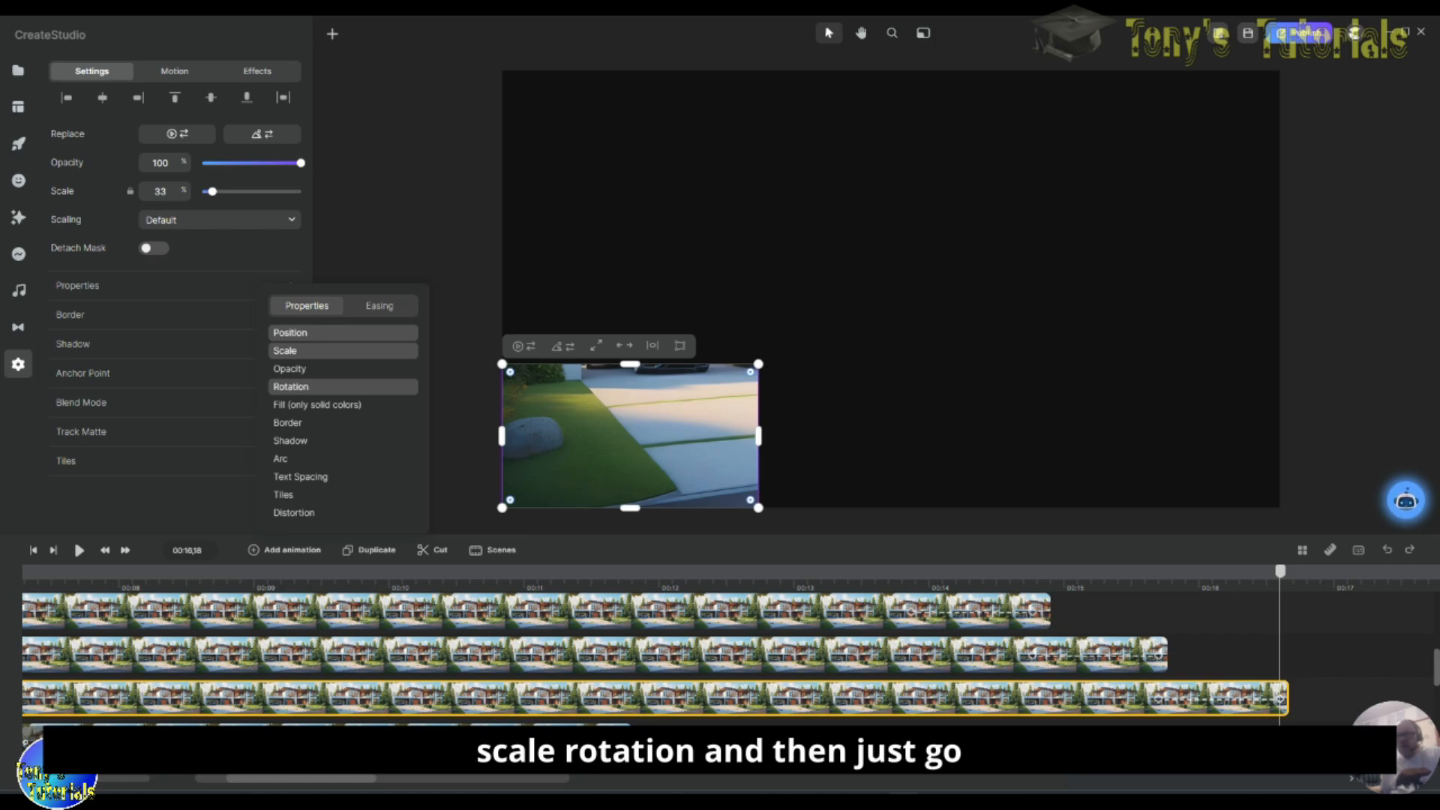
left_click(776, 362)
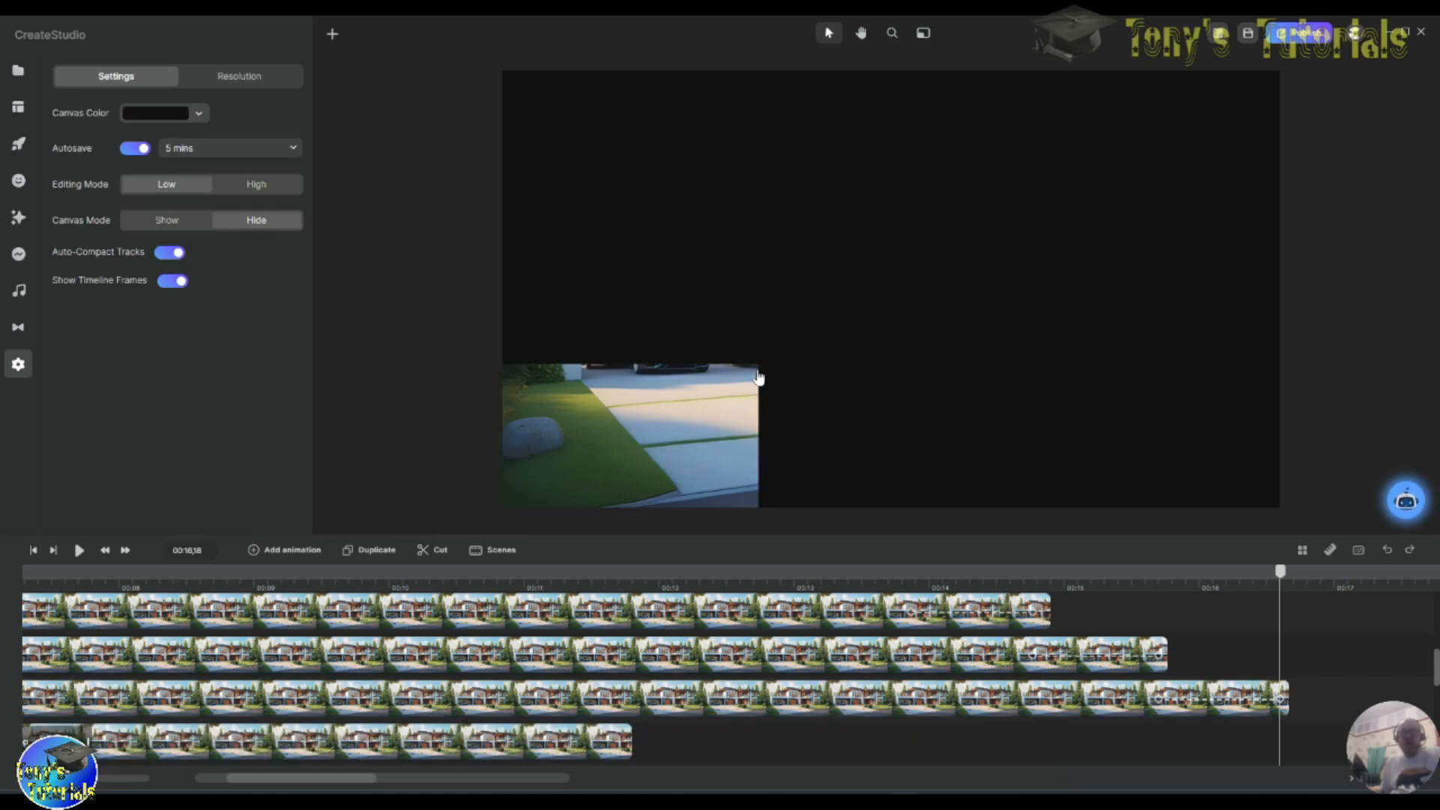
left_click(758, 377)
left_click_drag(771, 366, 1385, 106)
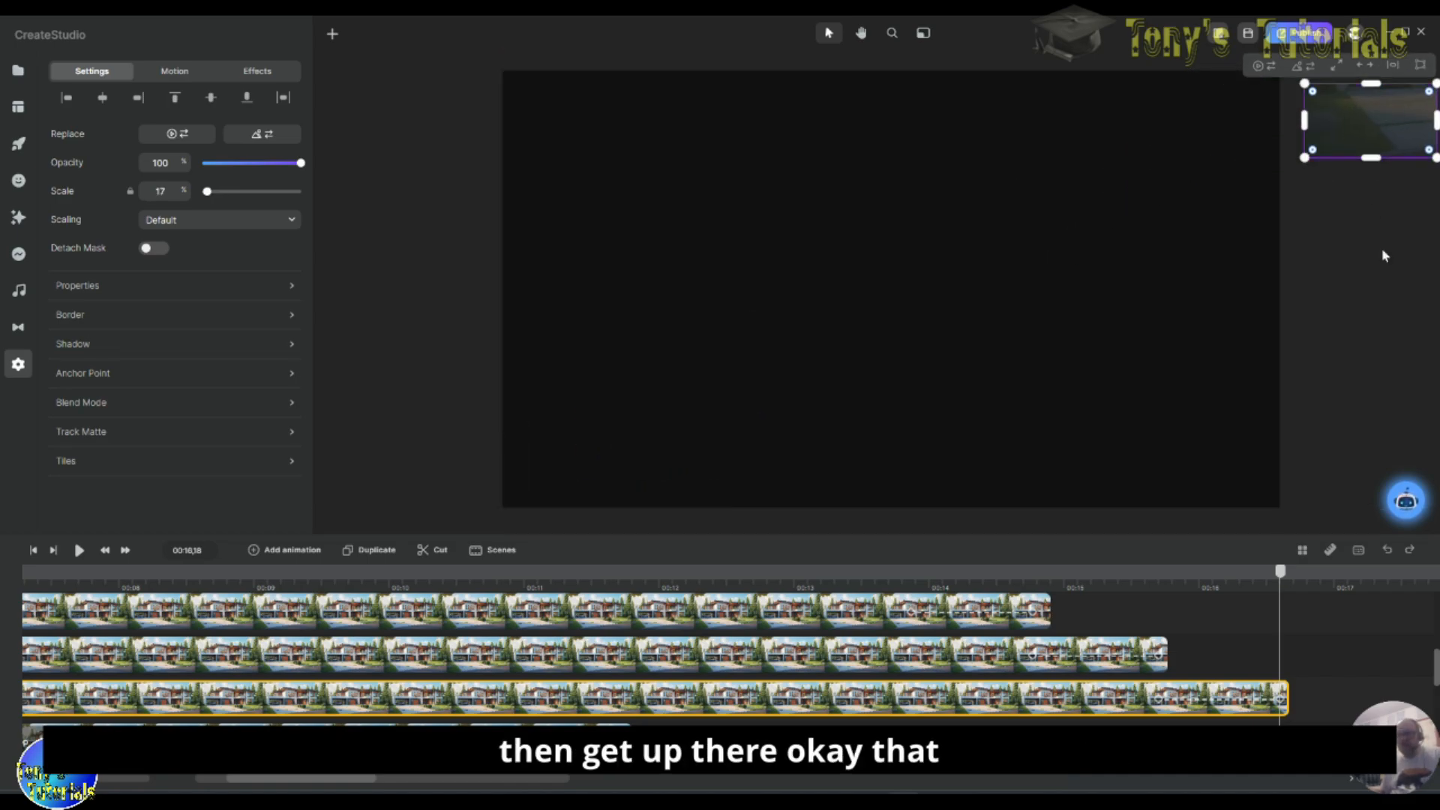
mouse_move(1284, 583)
left_mouse_down()
mouse_move(1141, 584)
mouse_move(1268, 585)
left_mouse_up()
left_click(1290, 586)
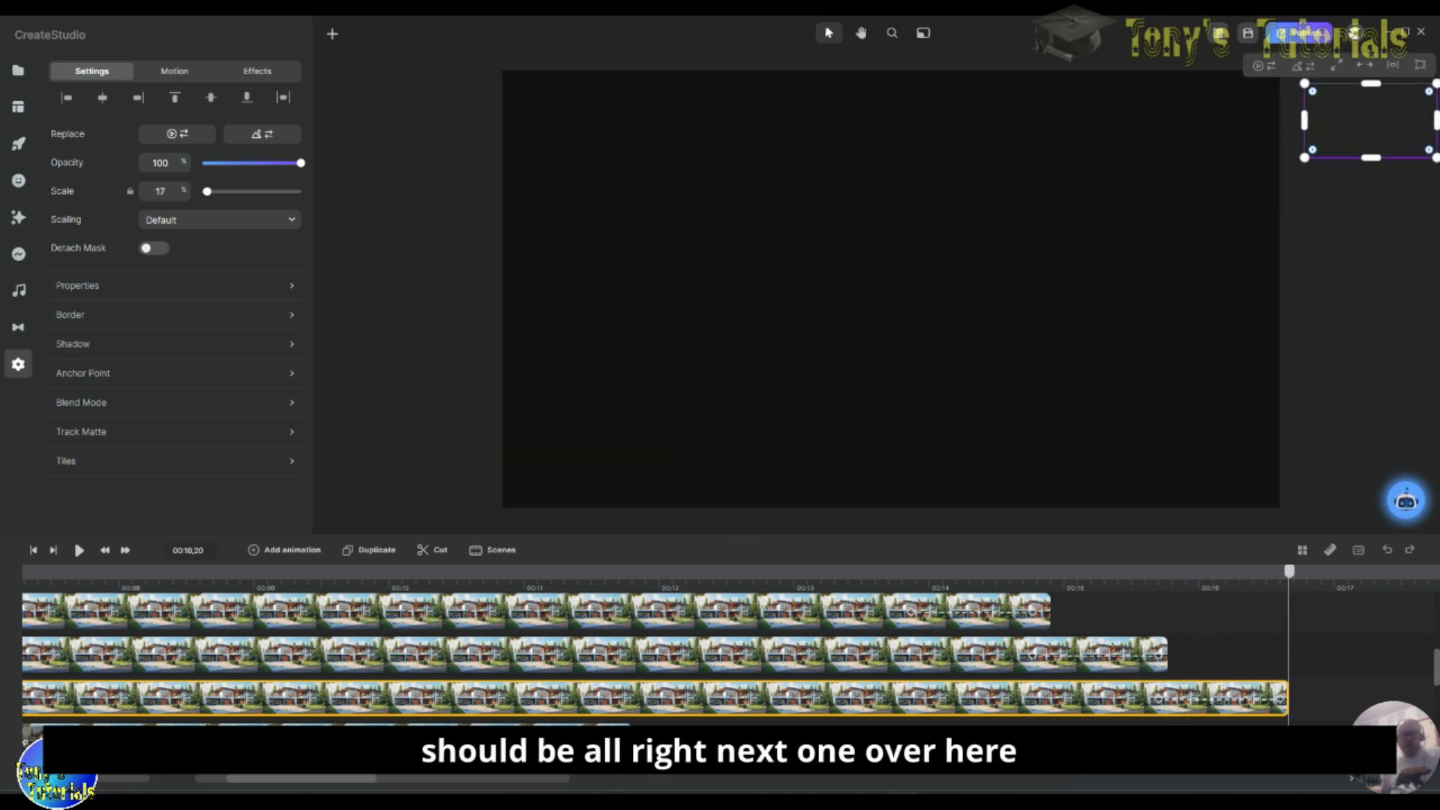
Step: Extend the bottom-centre clip to end at about 17.4 s and add a Position, Scale and Rotation animation at 00:16,18
left_click(585, 739)
left_click_drag(632, 653, 1397, 658)
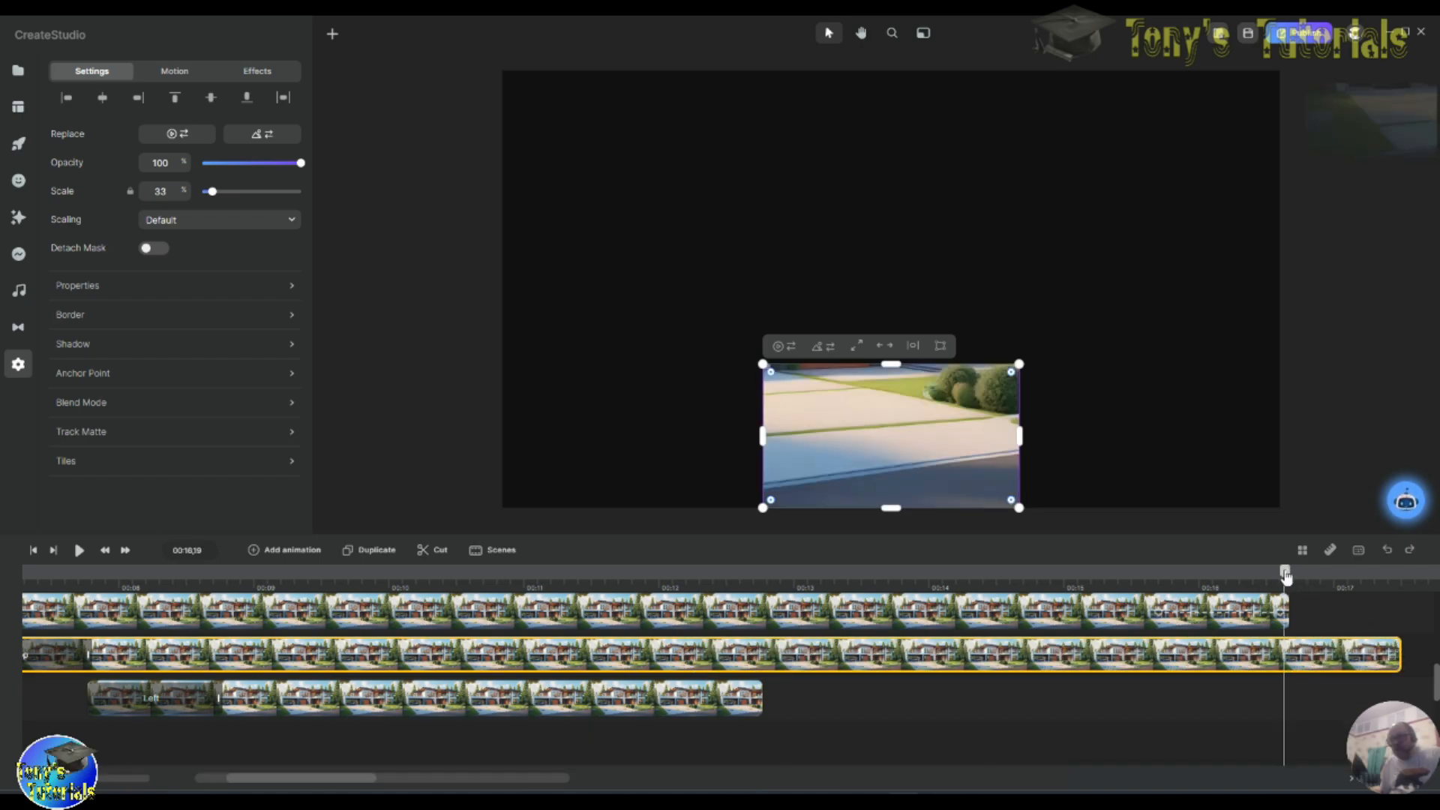
left_click_drag(1290, 574, 1283, 578)
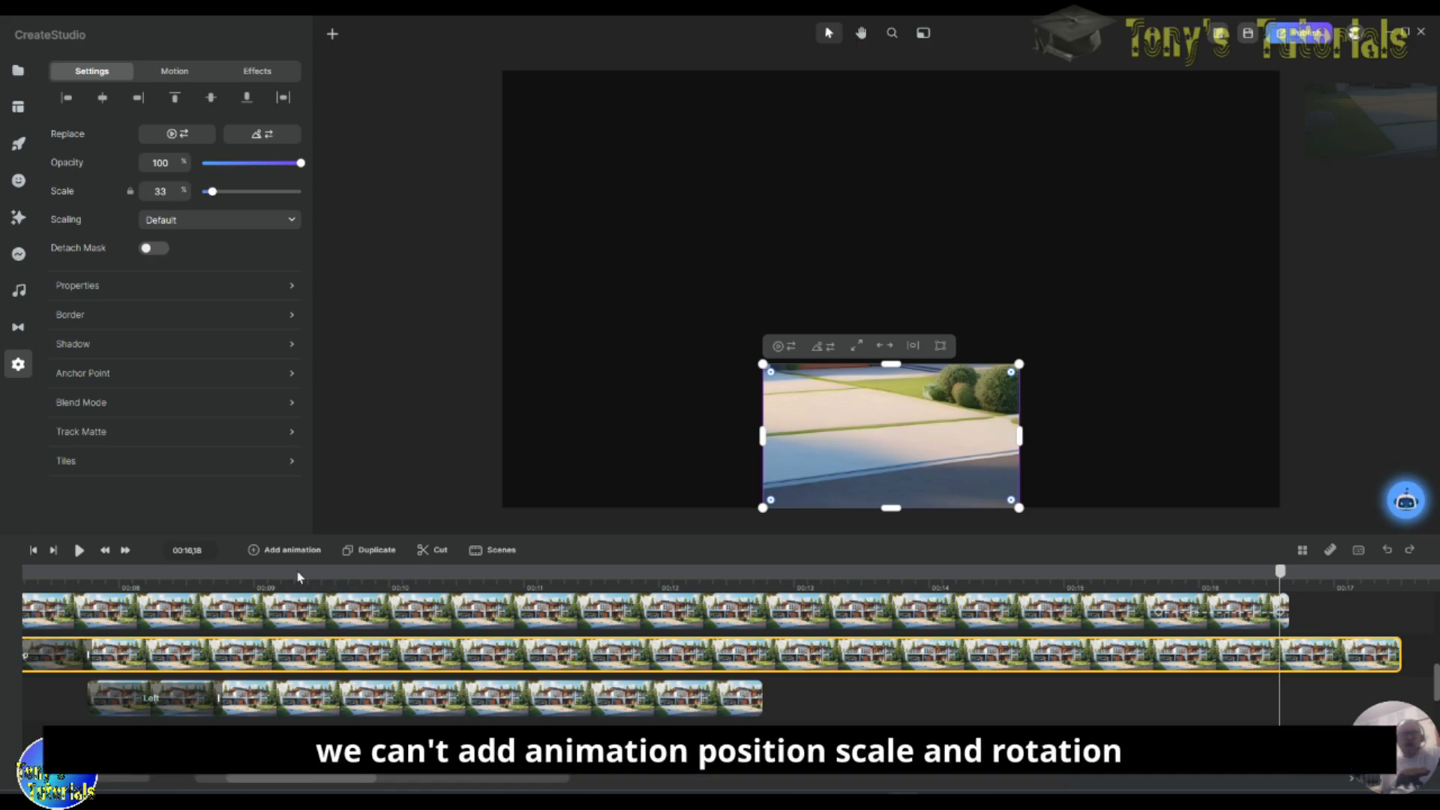
left_click(255, 552)
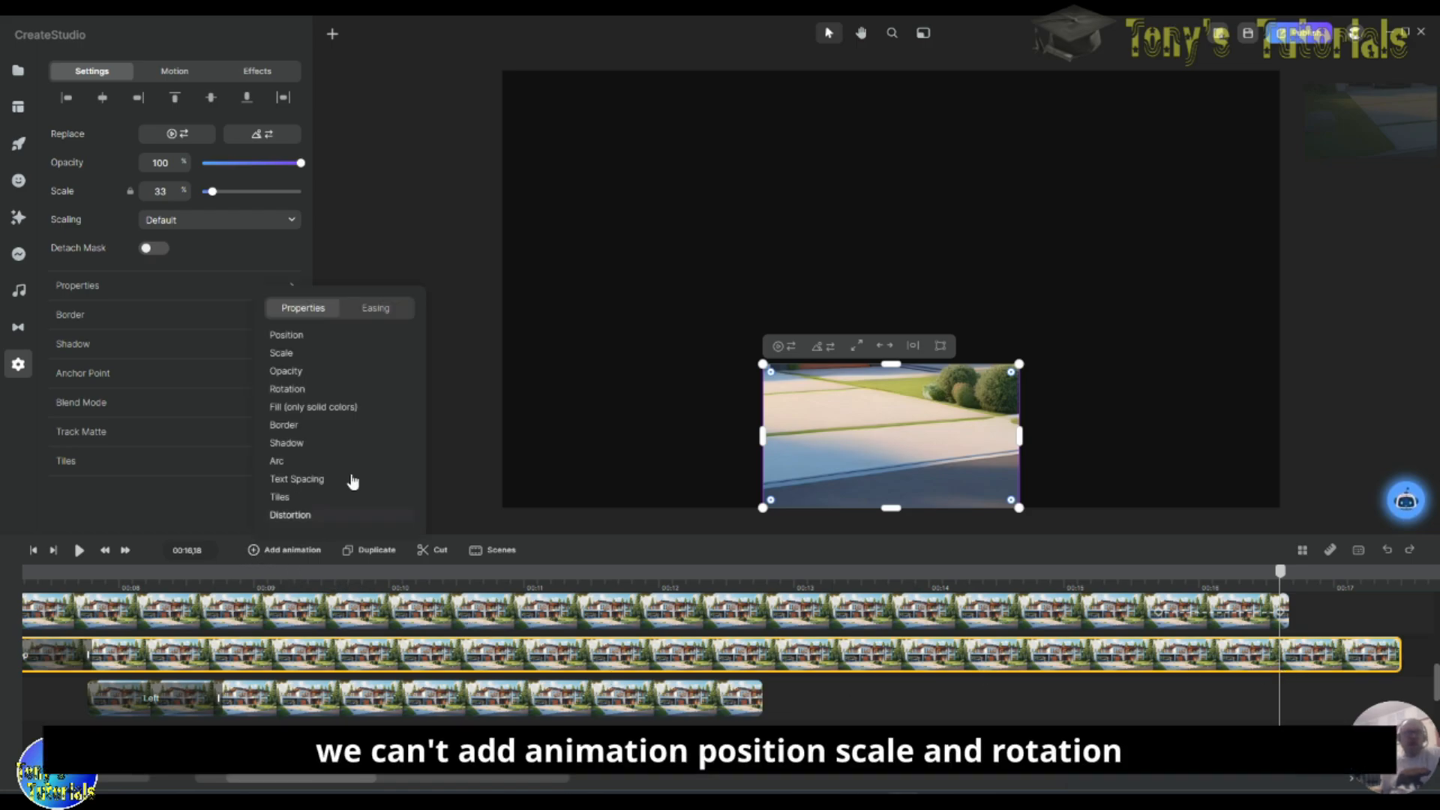
left_click(296, 334)
left_click(295, 390)
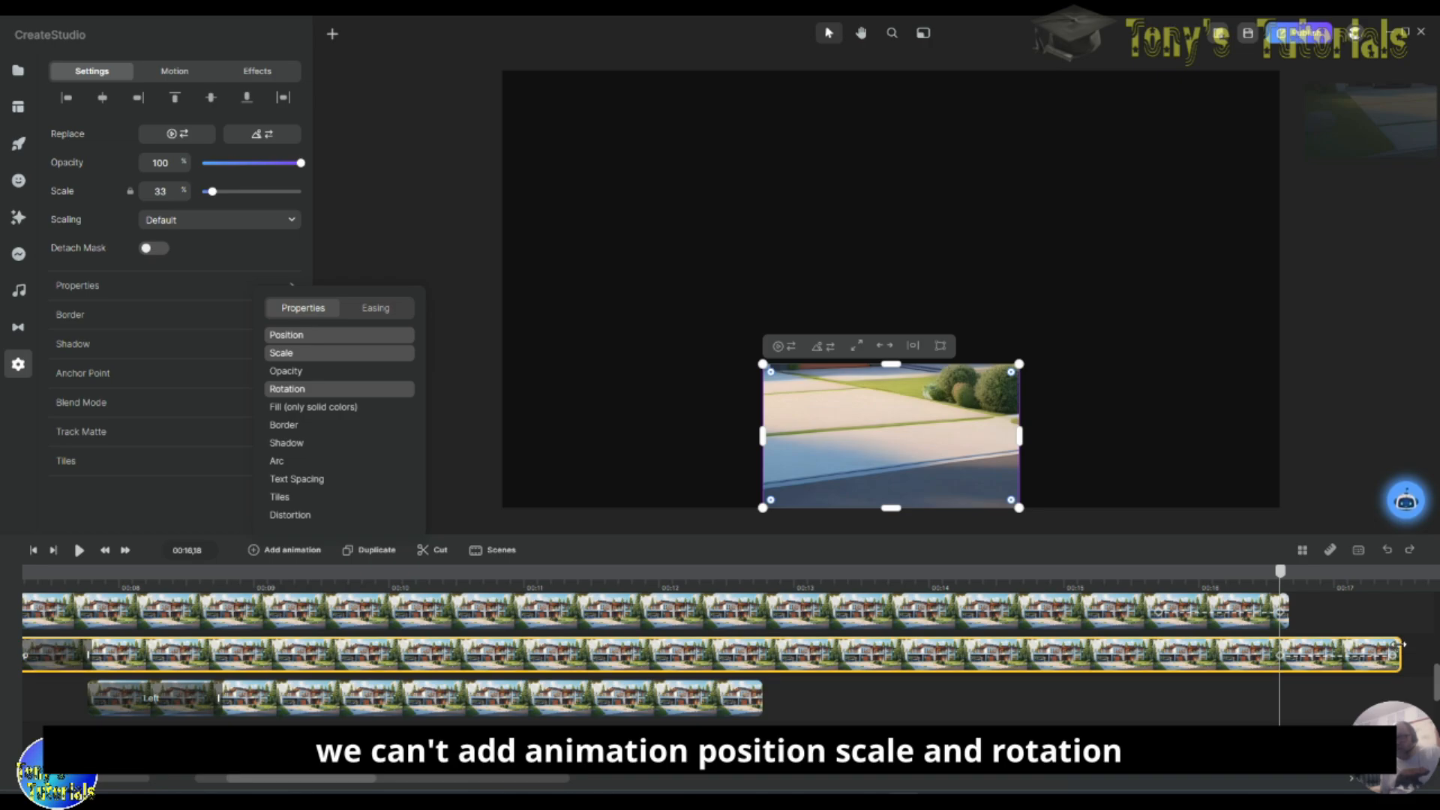
Step: Extend the bottom-centre clip's end to about 17.6 s and, at 00:17,18, scale it to 17% and move it above the canvas's top edge
left_click_drag(1403, 644, 1422, 645)
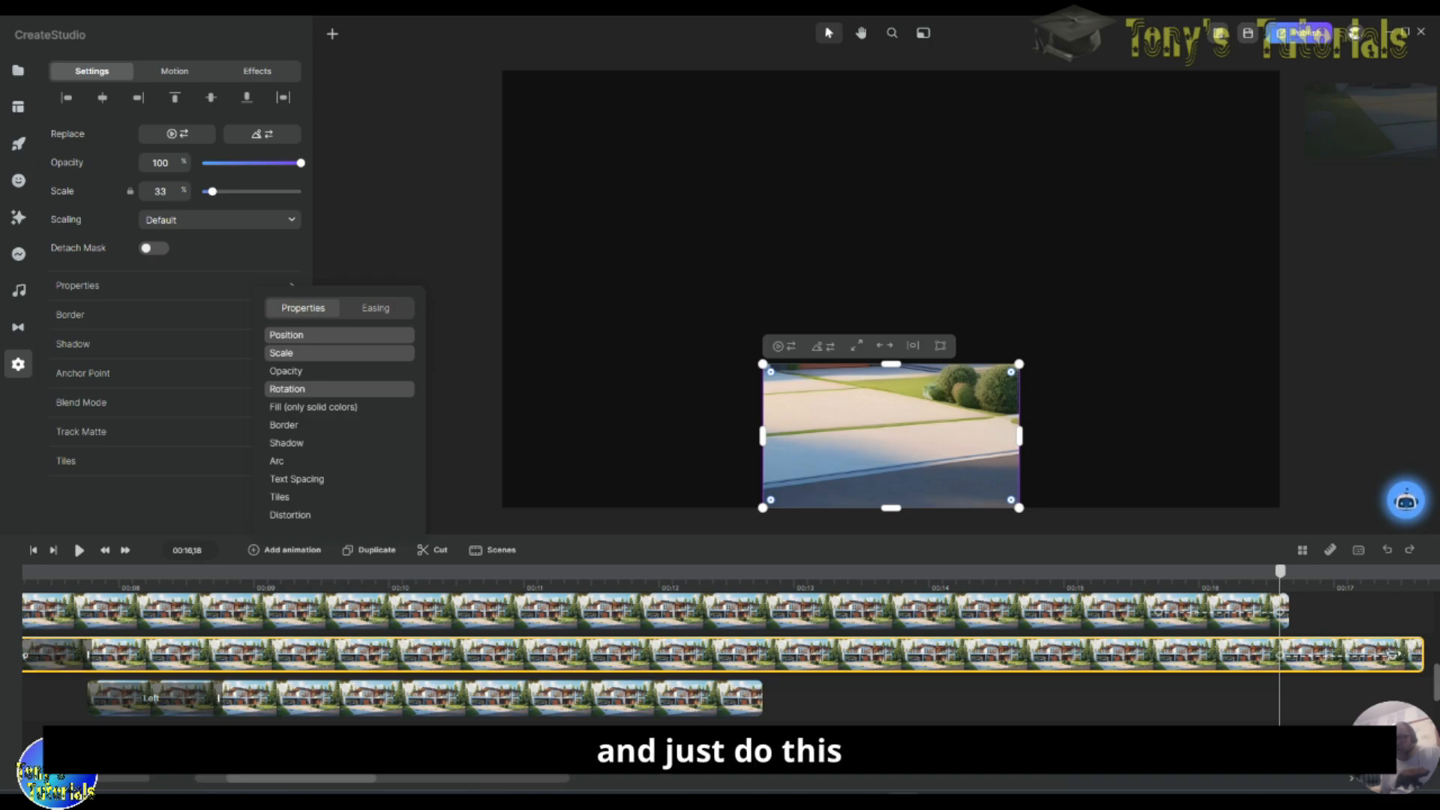
left_click(1415, 574)
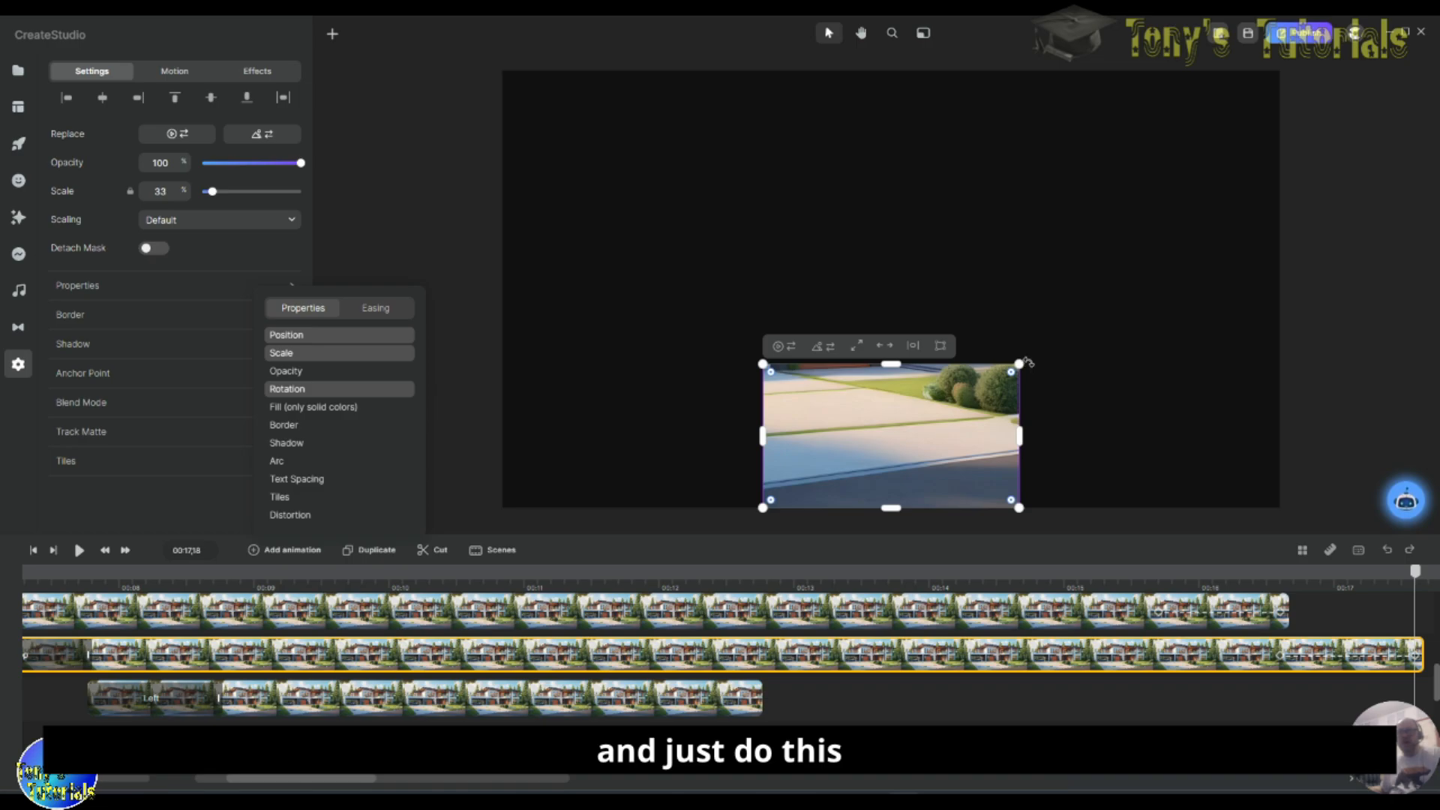
left_click_drag(1028, 363, 971, 396)
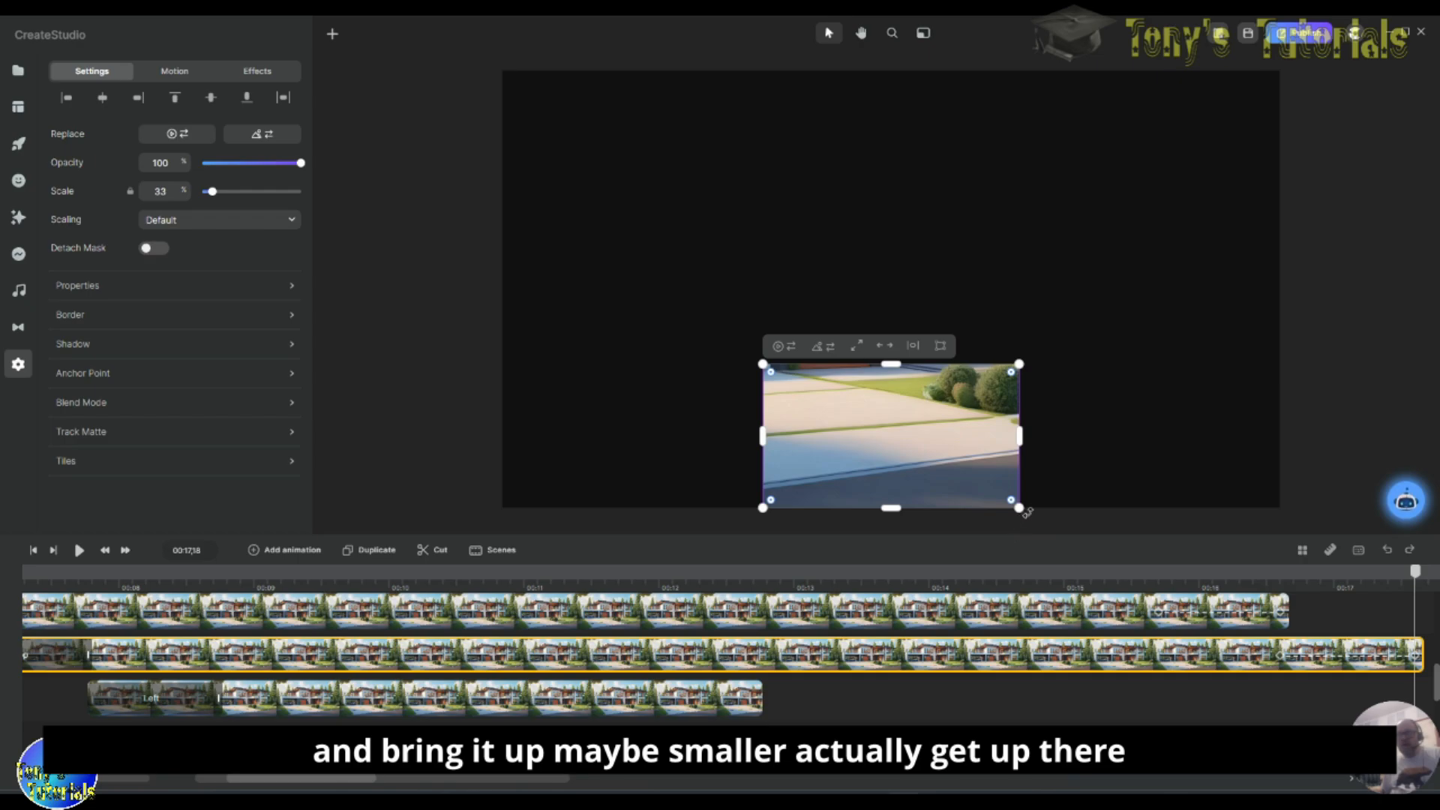
left_click_drag(1019, 508, 938, 463)
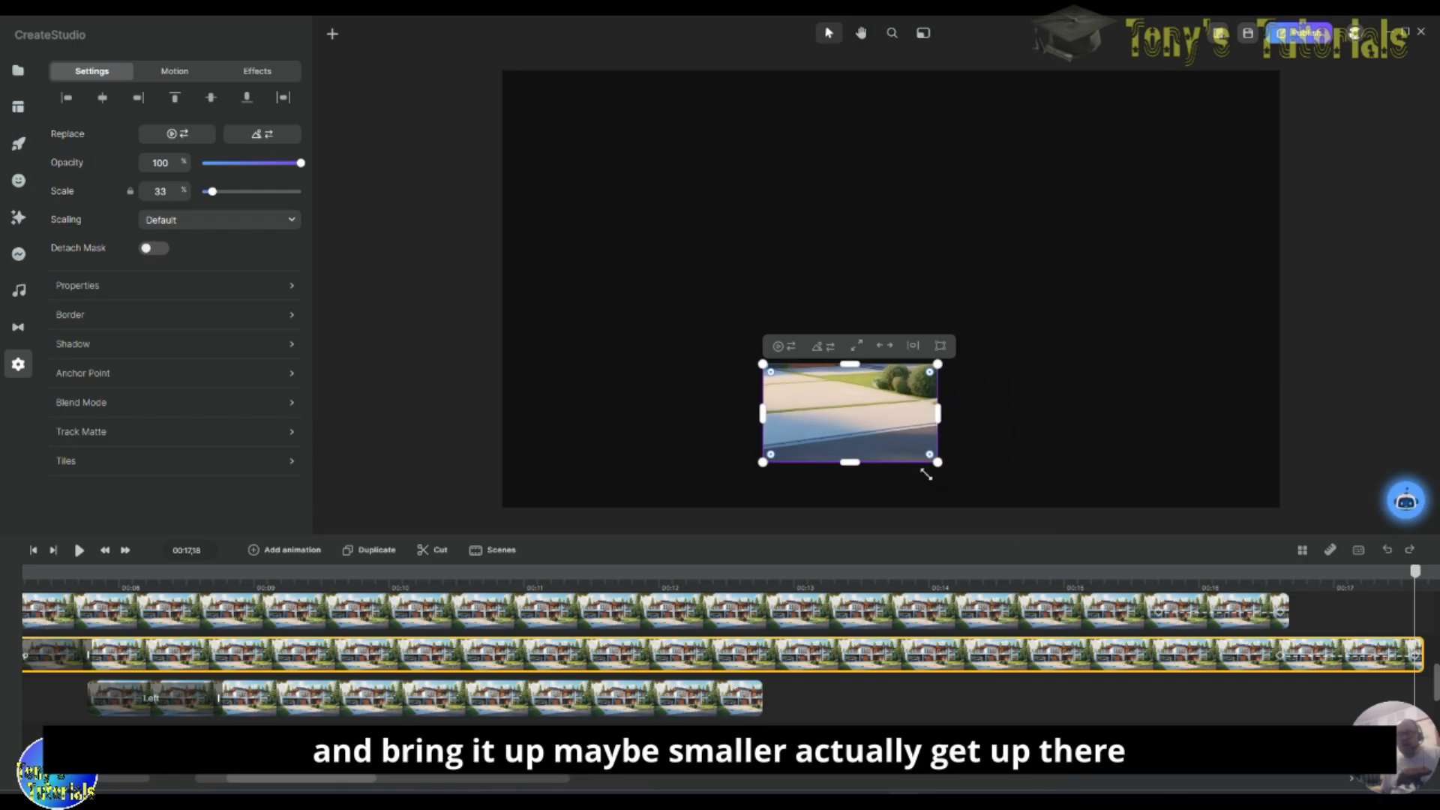
left_click_drag(859, 406, 916, 140)
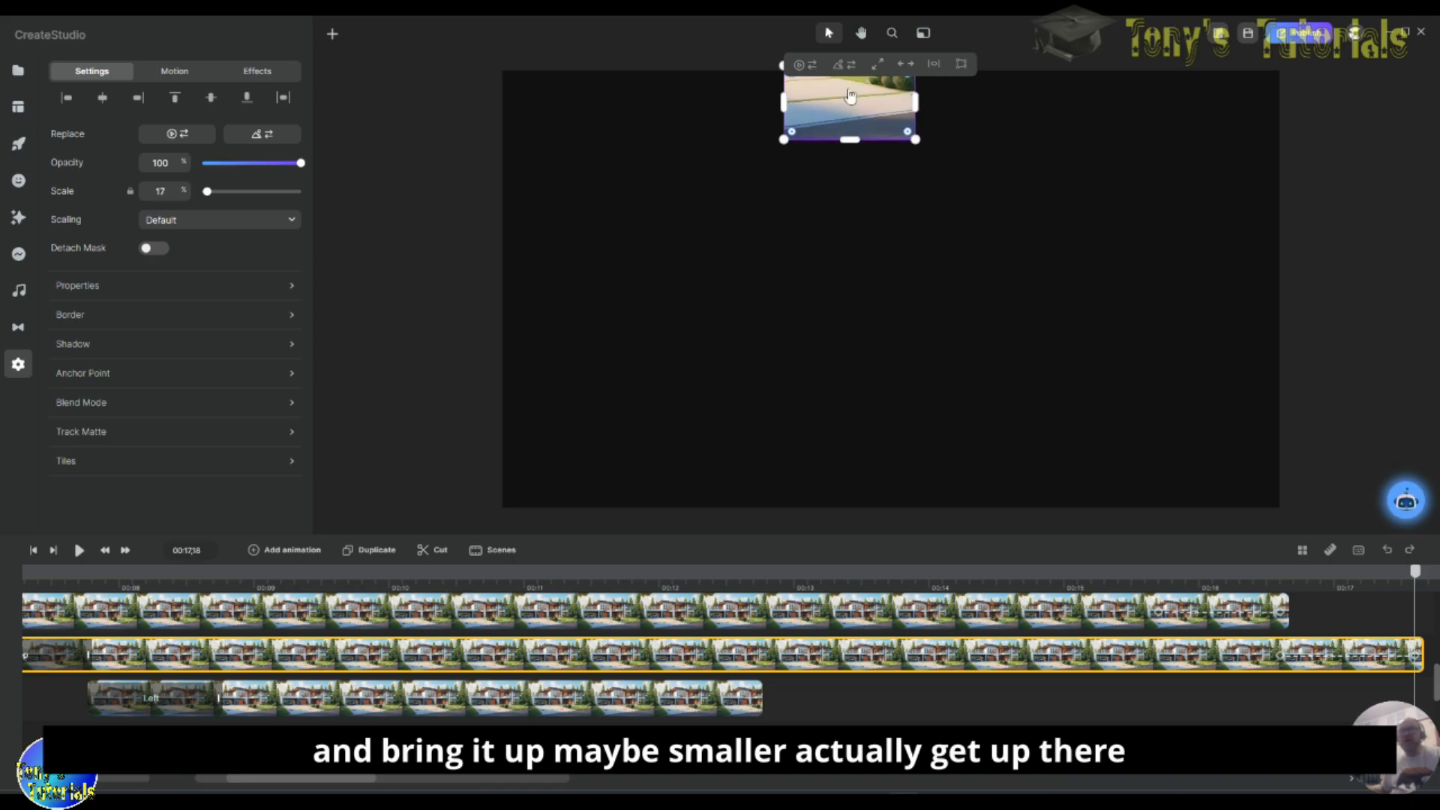
left_click_drag(849, 102, 864, 36)
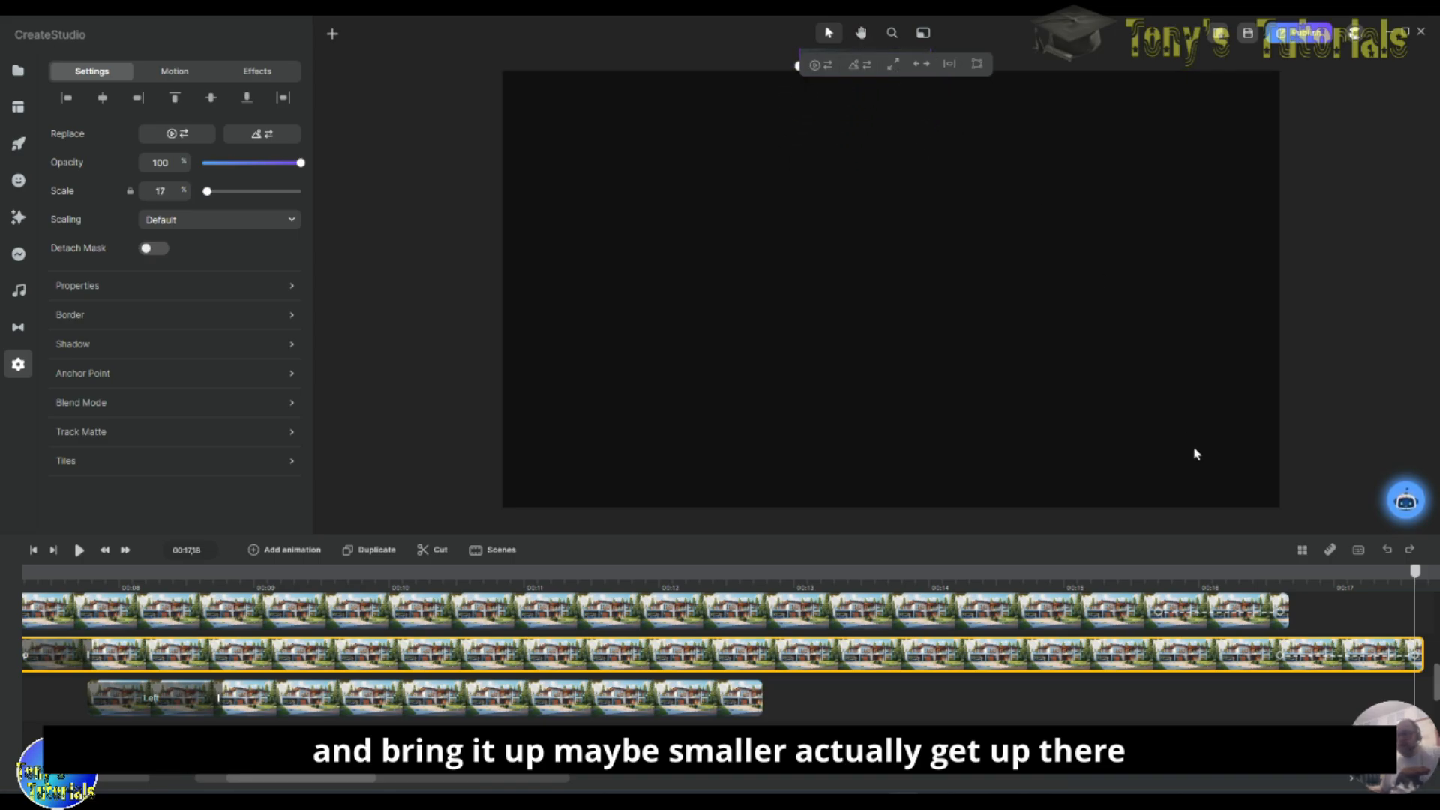
Step: Extend the bottom-right clip to end at about 18.6 s and add a Position, Scale and Rotation animation at 00:17,18
left_click(741, 713)
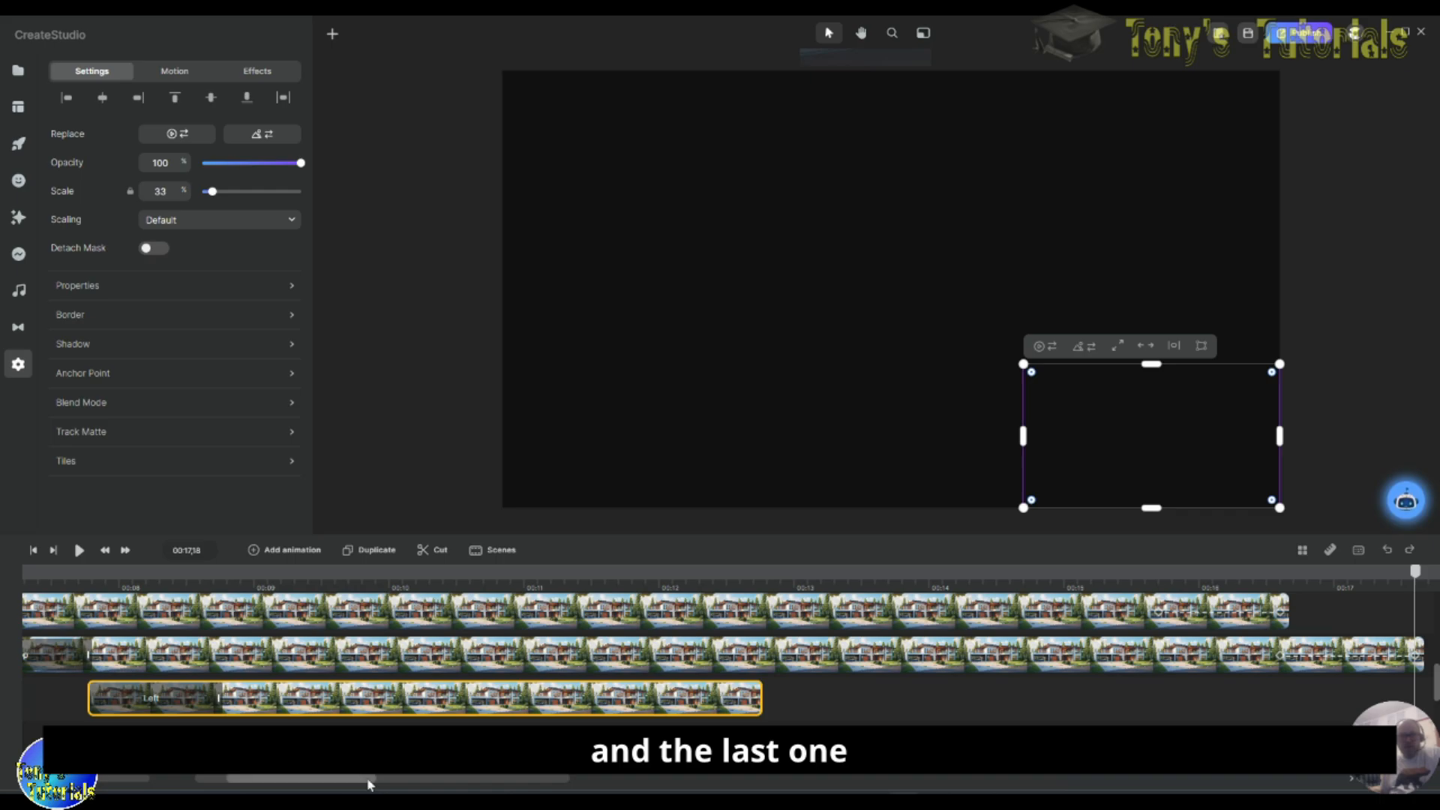
left_click_drag(371, 788, 395, 786)
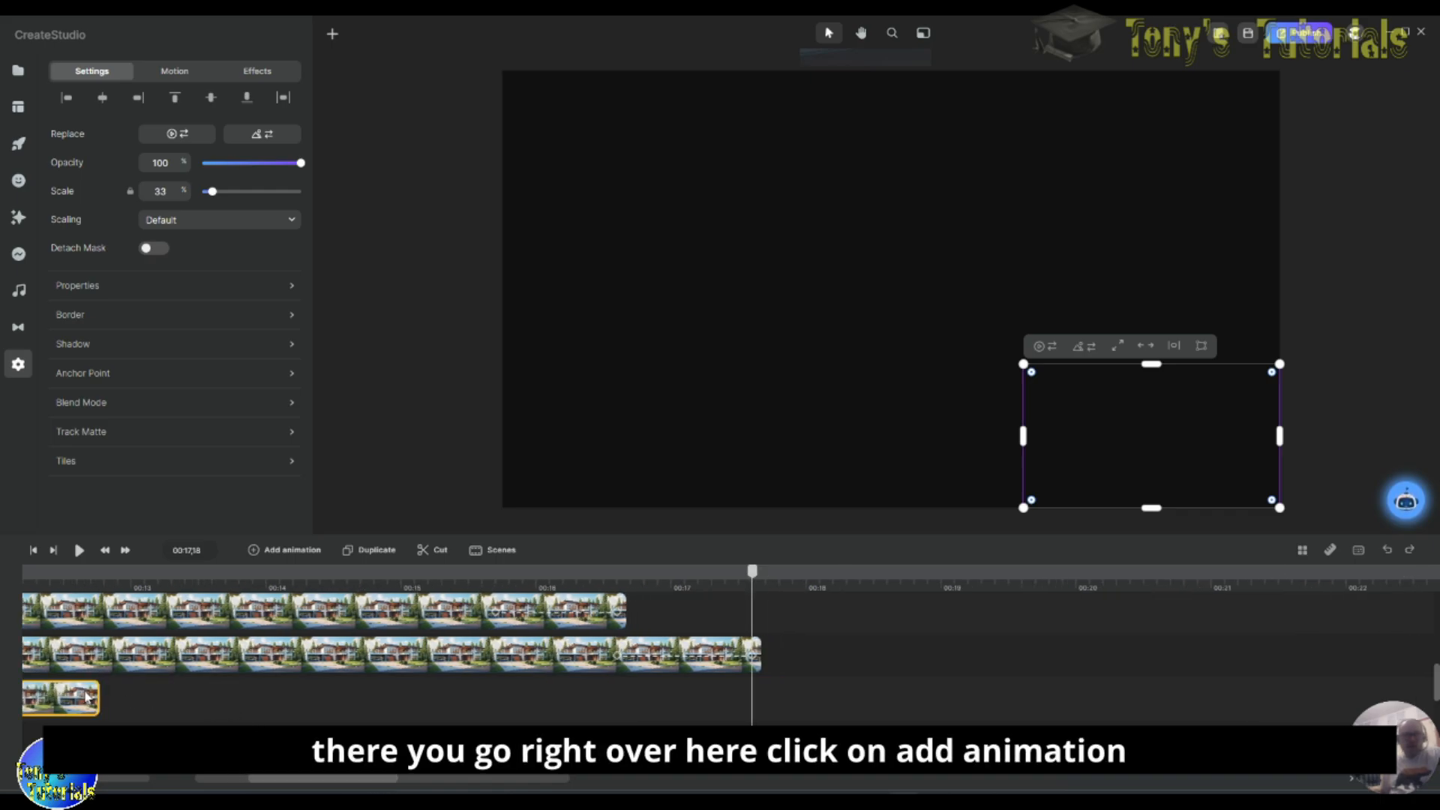
left_click_drag(97, 692, 894, 707)
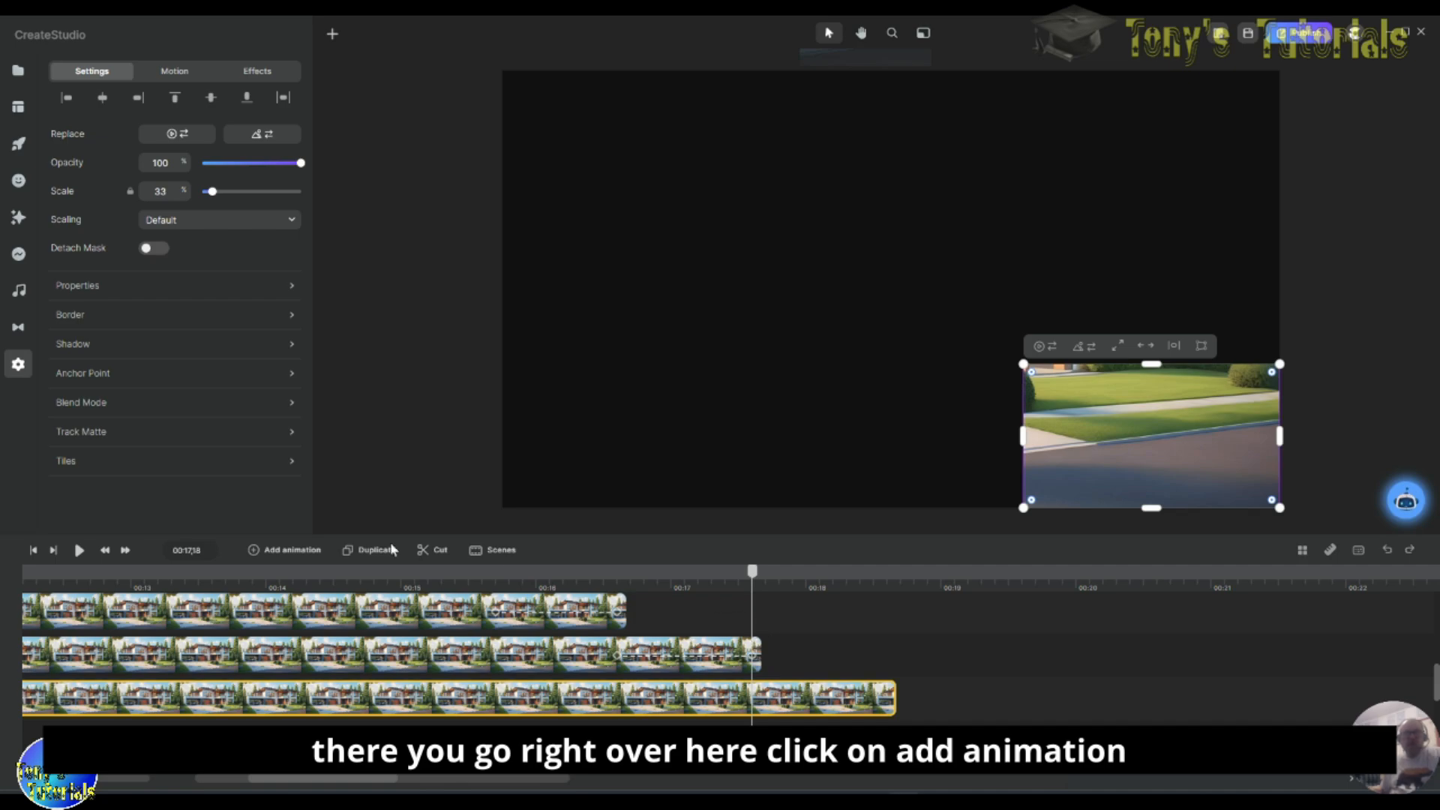
left_click(257, 554)
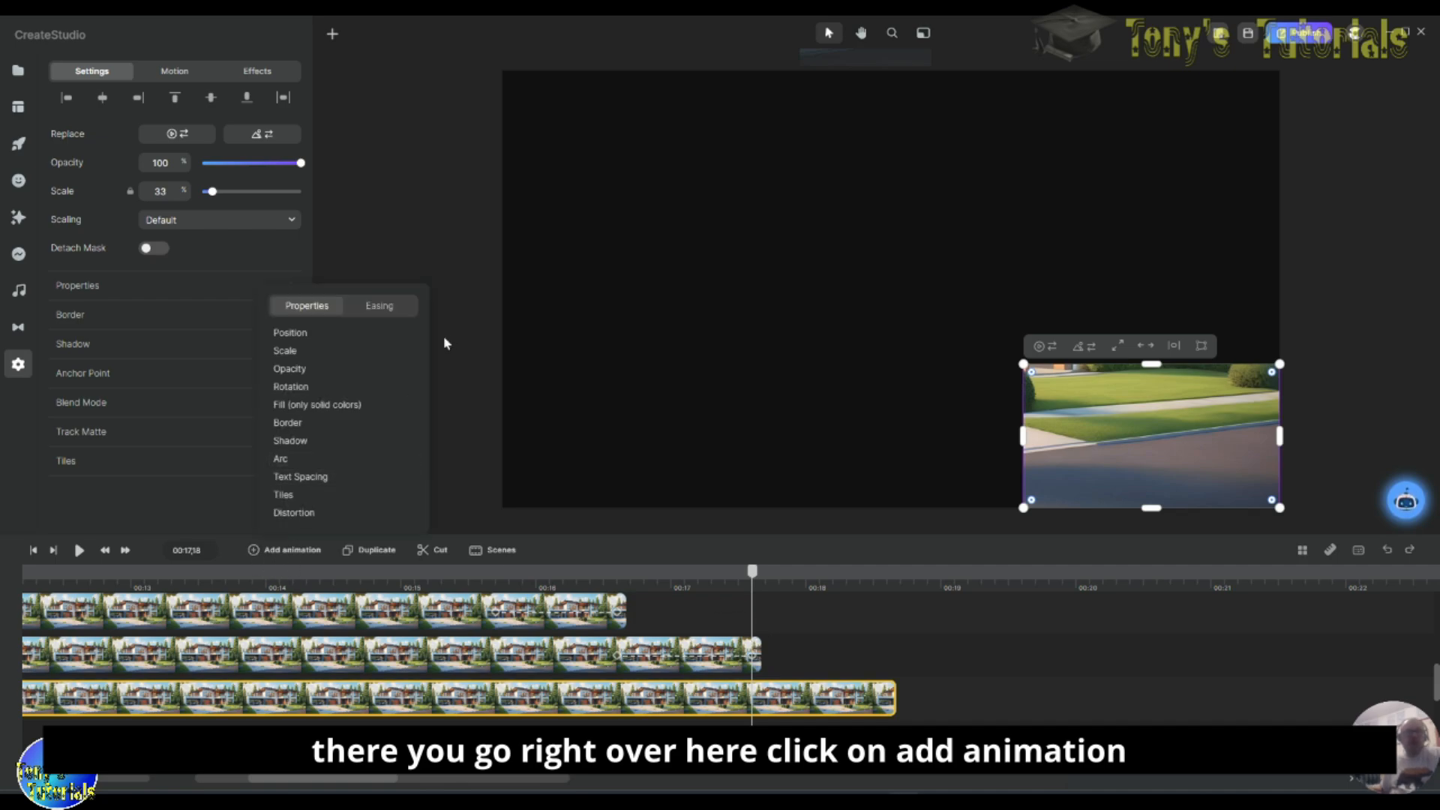
left_click(285, 332)
left_click(286, 351)
left_click(292, 387)
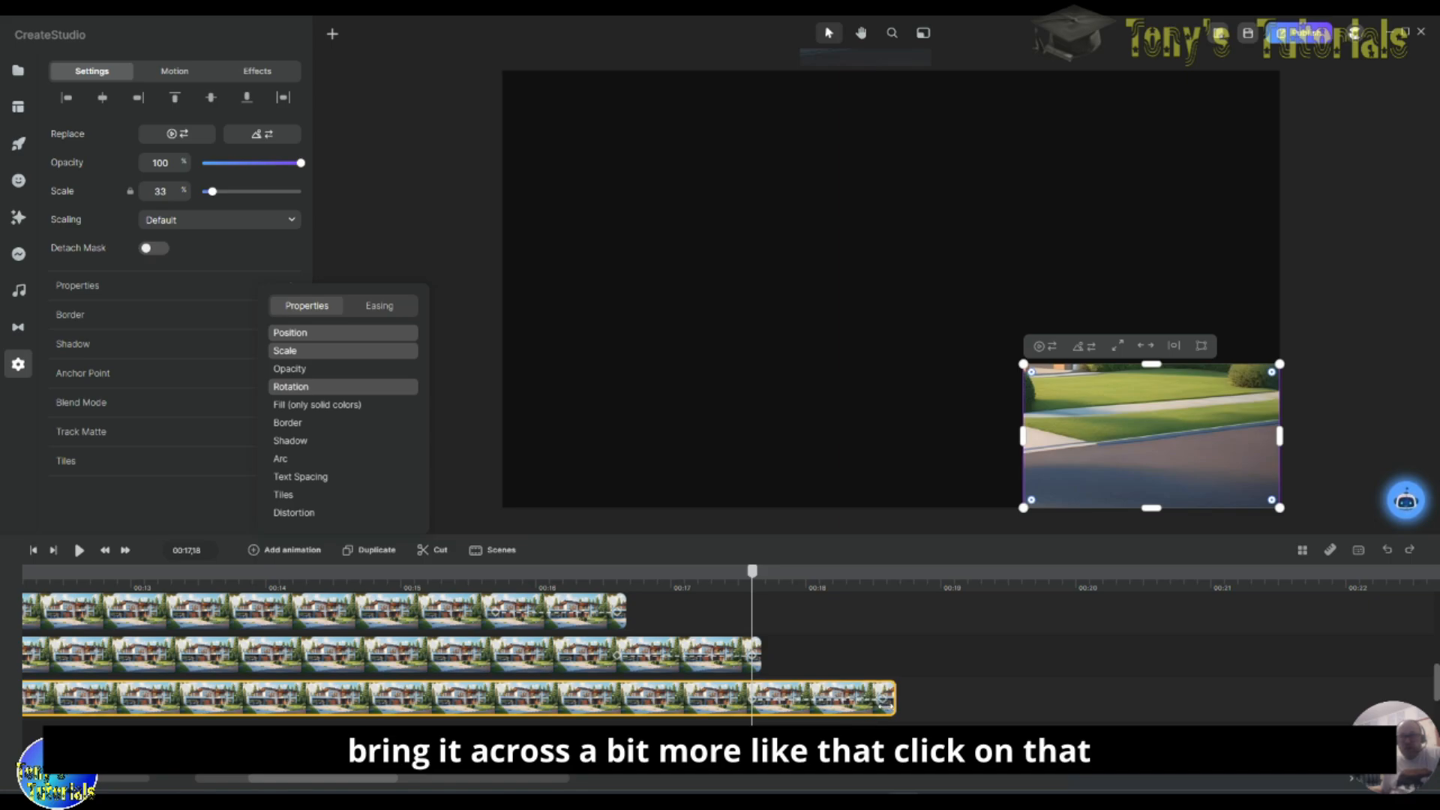
Step: At 00:18,17, scale the bottom-right clip to 17% and move it off the canvas beyond the upper-left corner
left_click(886, 698)
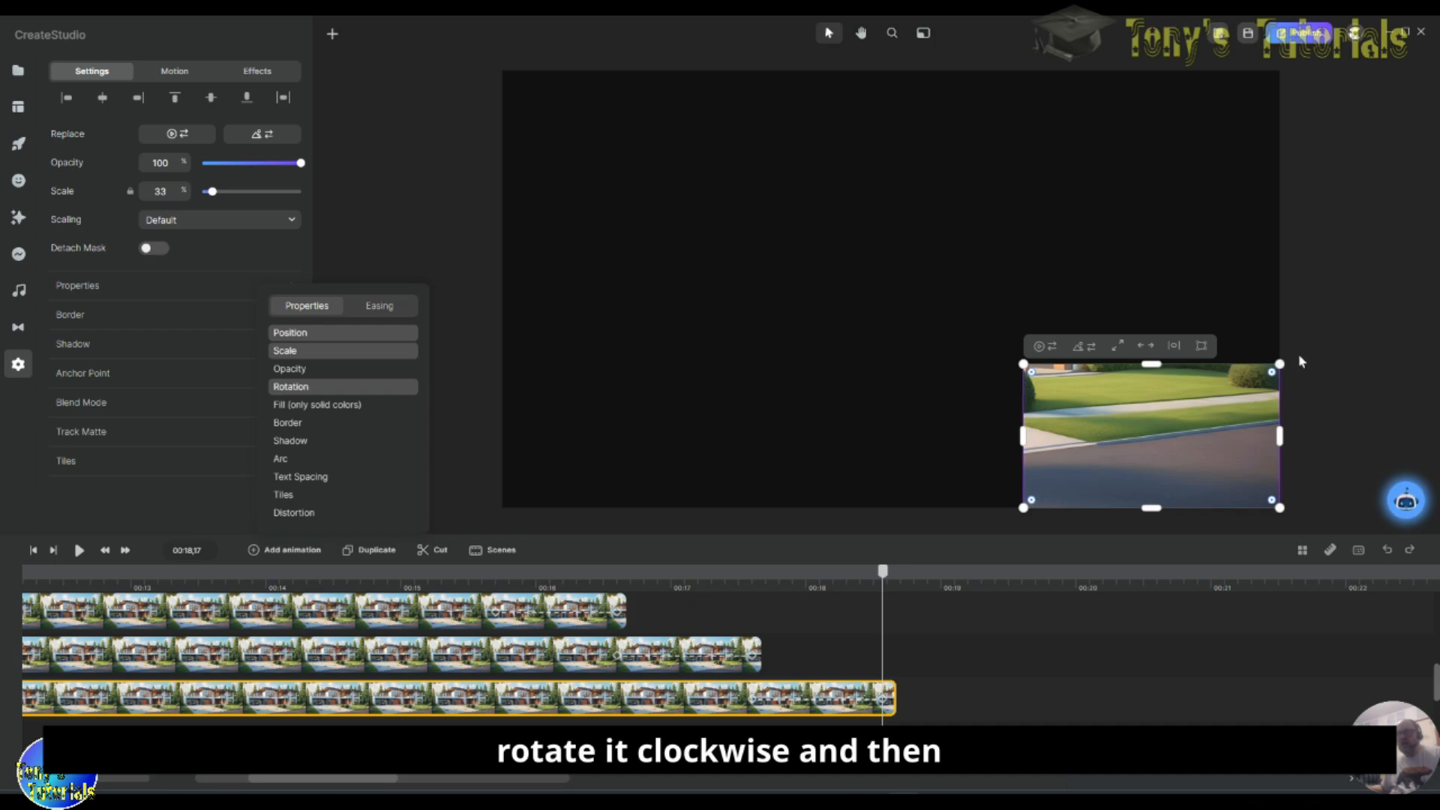
left_click_drag(1299, 358, 1156, 432)
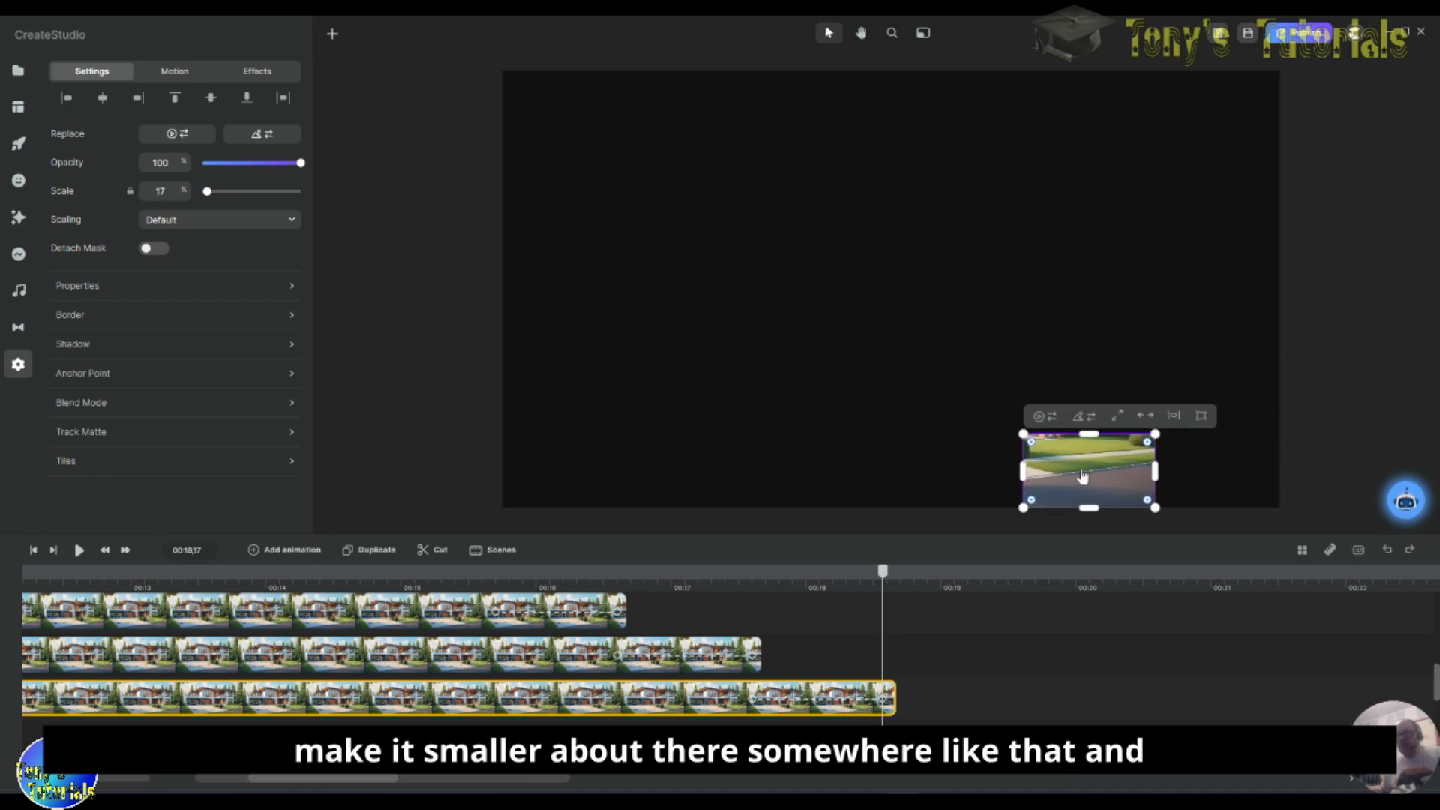
left_click_drag(1087, 477, 345, 103)
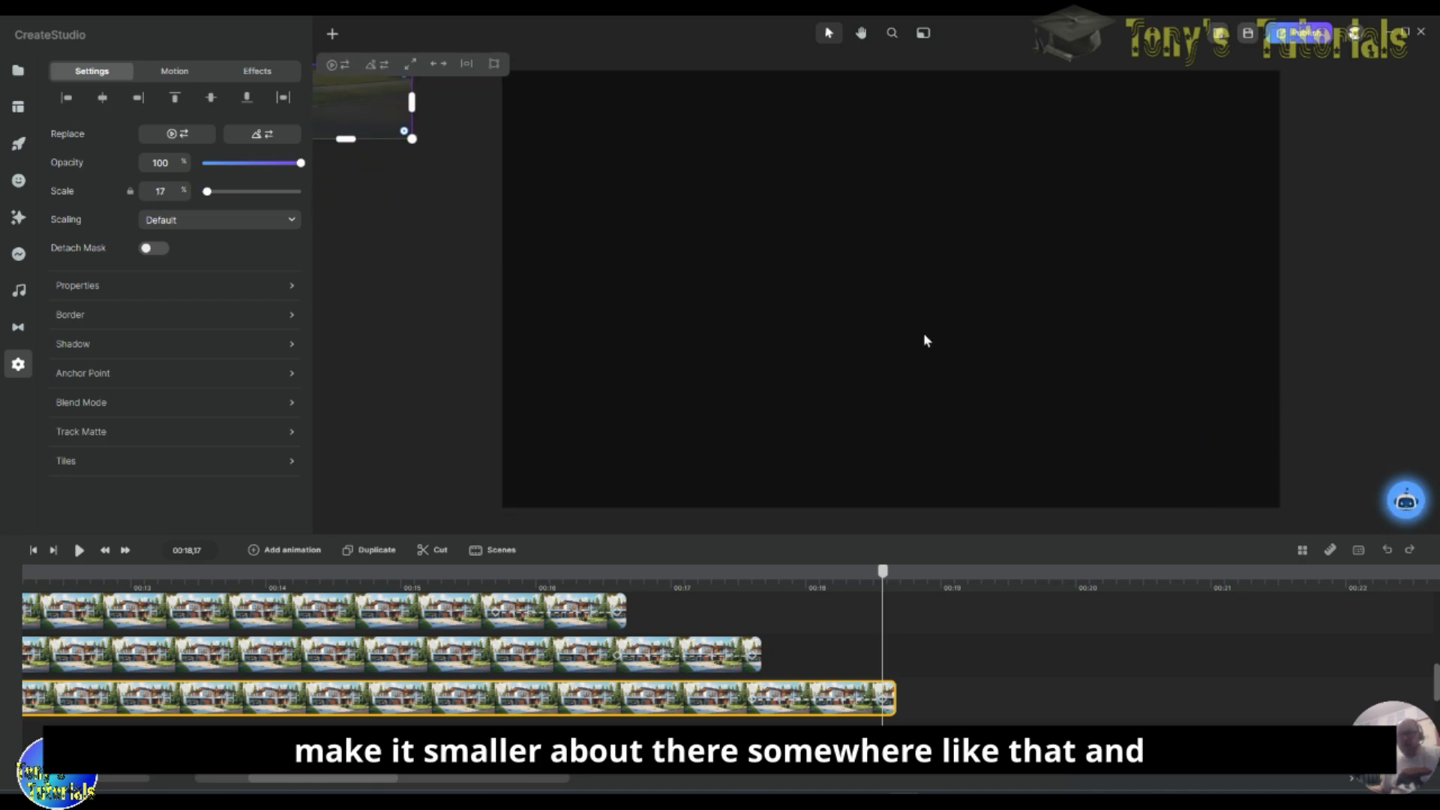
Step: Return the playhead to 00:09,25 and set the easing of the top-left clip's exit animation to Linear
left_click_drag(890, 584, 112, 534)
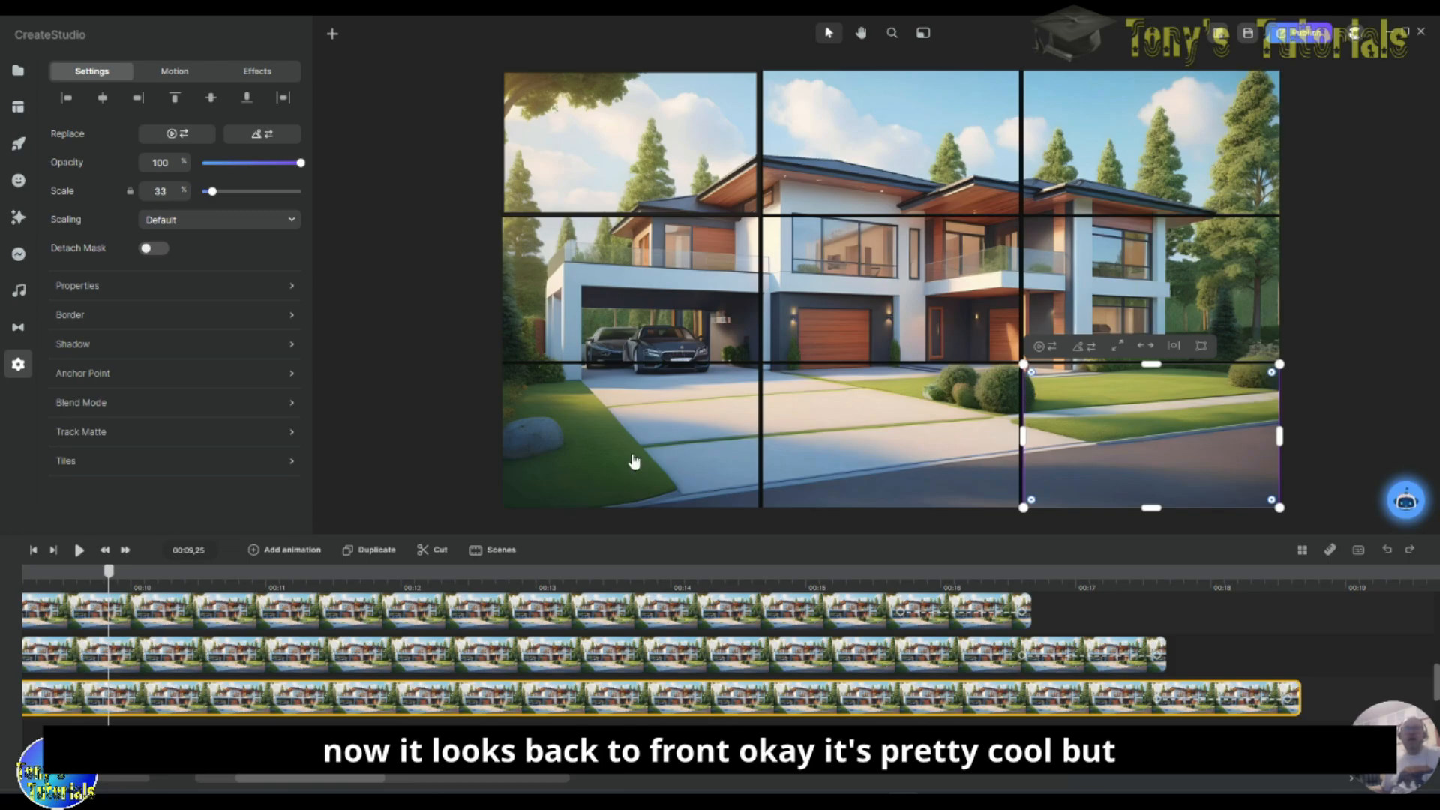
scroll(1313, 660, "up", 3)
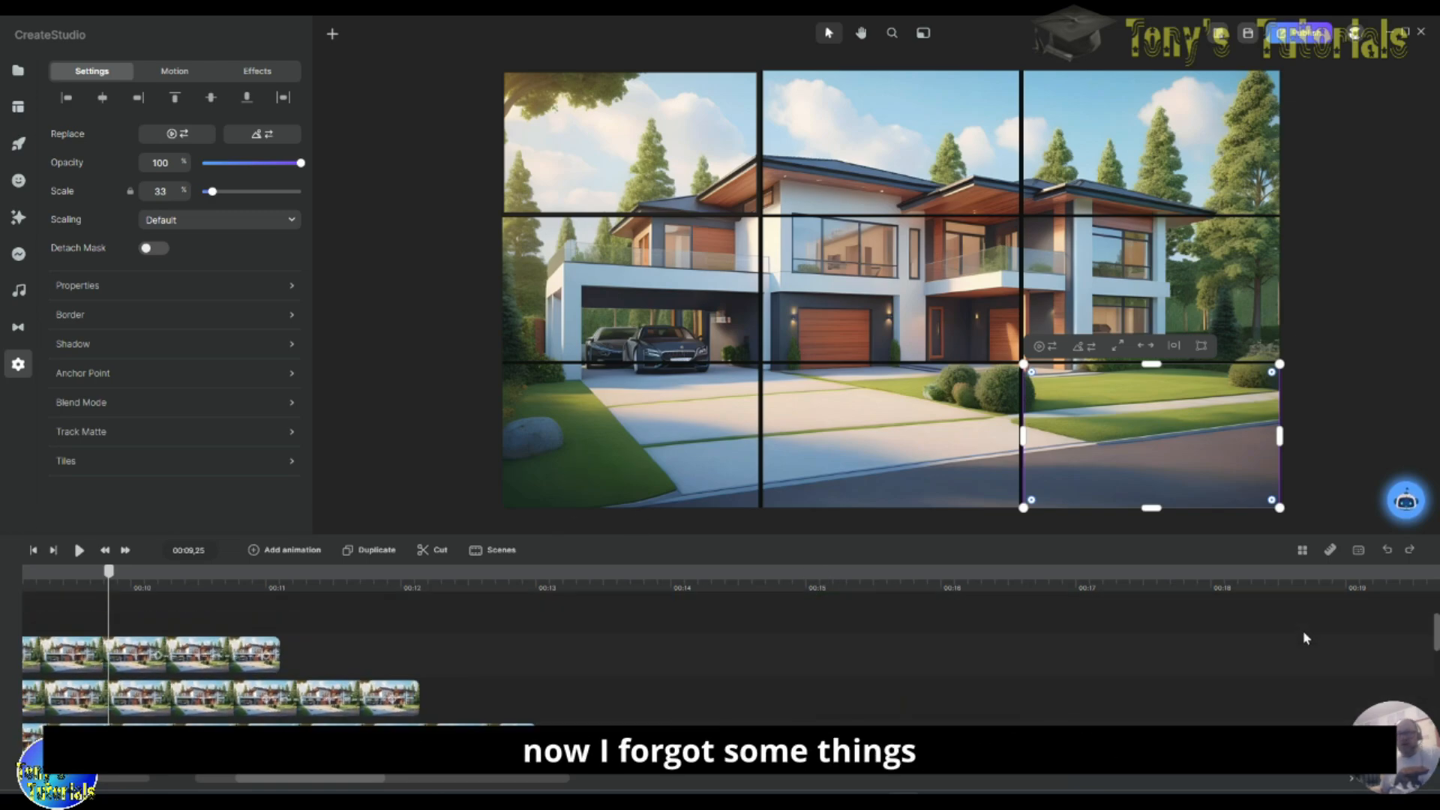
scroll(1306, 639, "down", 2)
scroll(1306, 638, "up", 2)
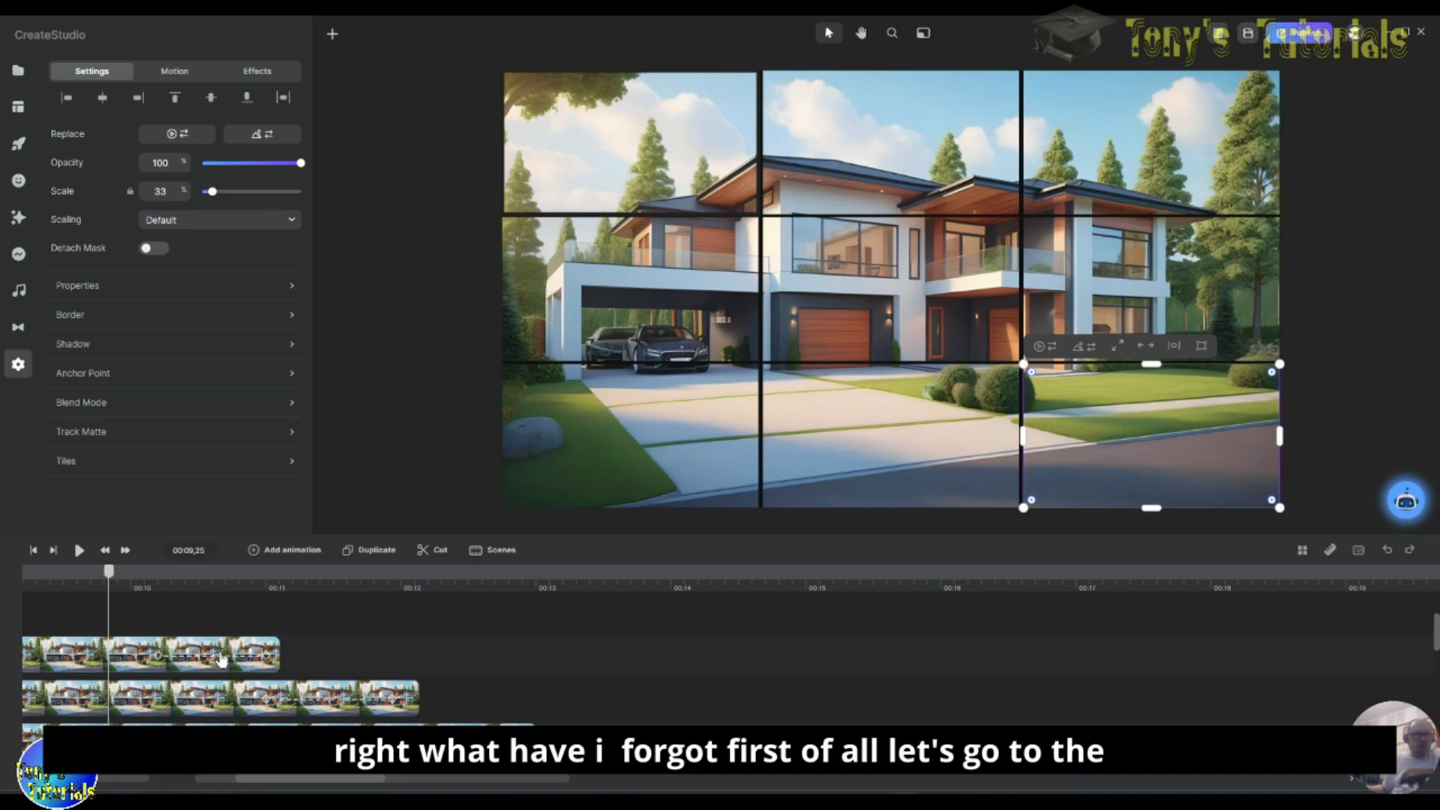
left_click(223, 660)
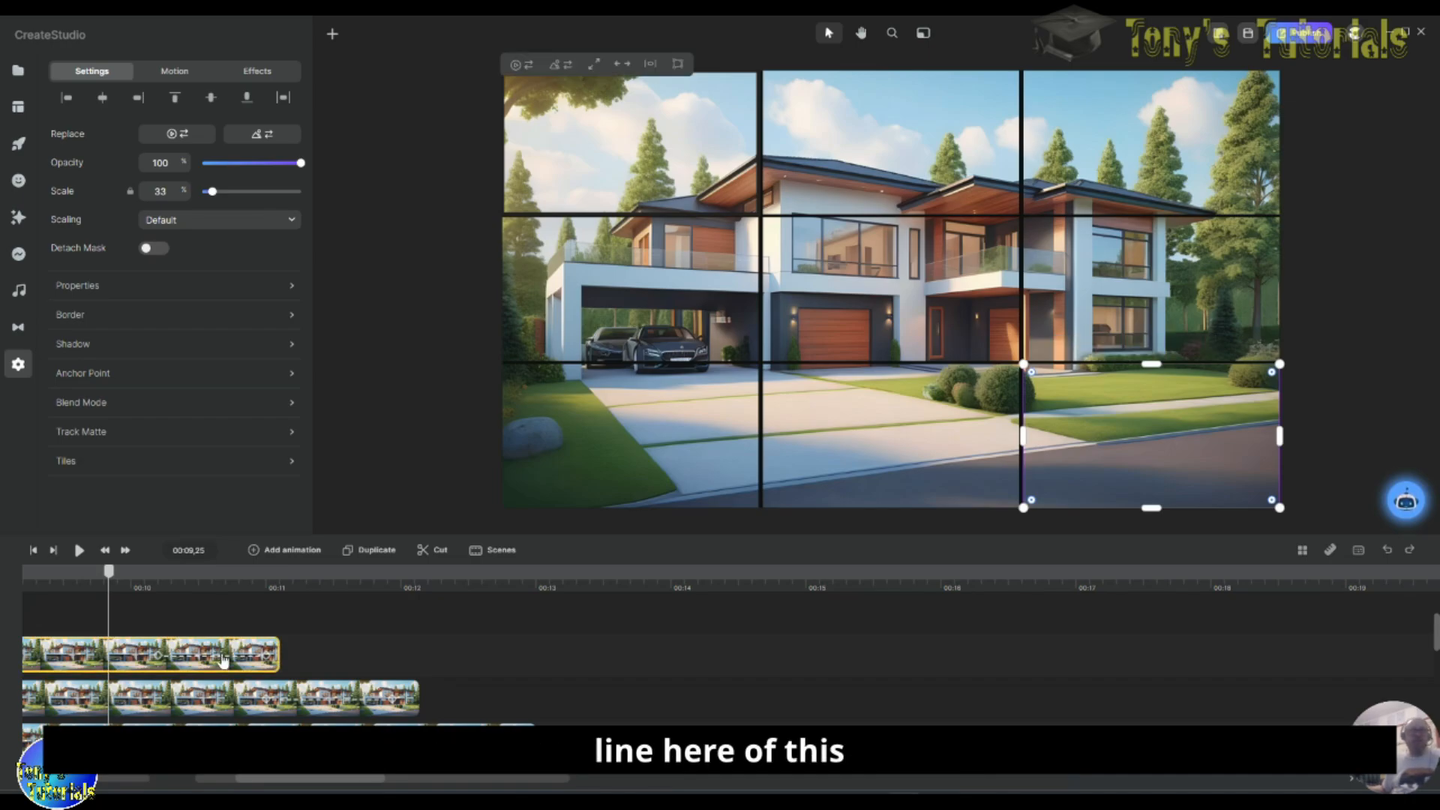
left_click(180, 659)
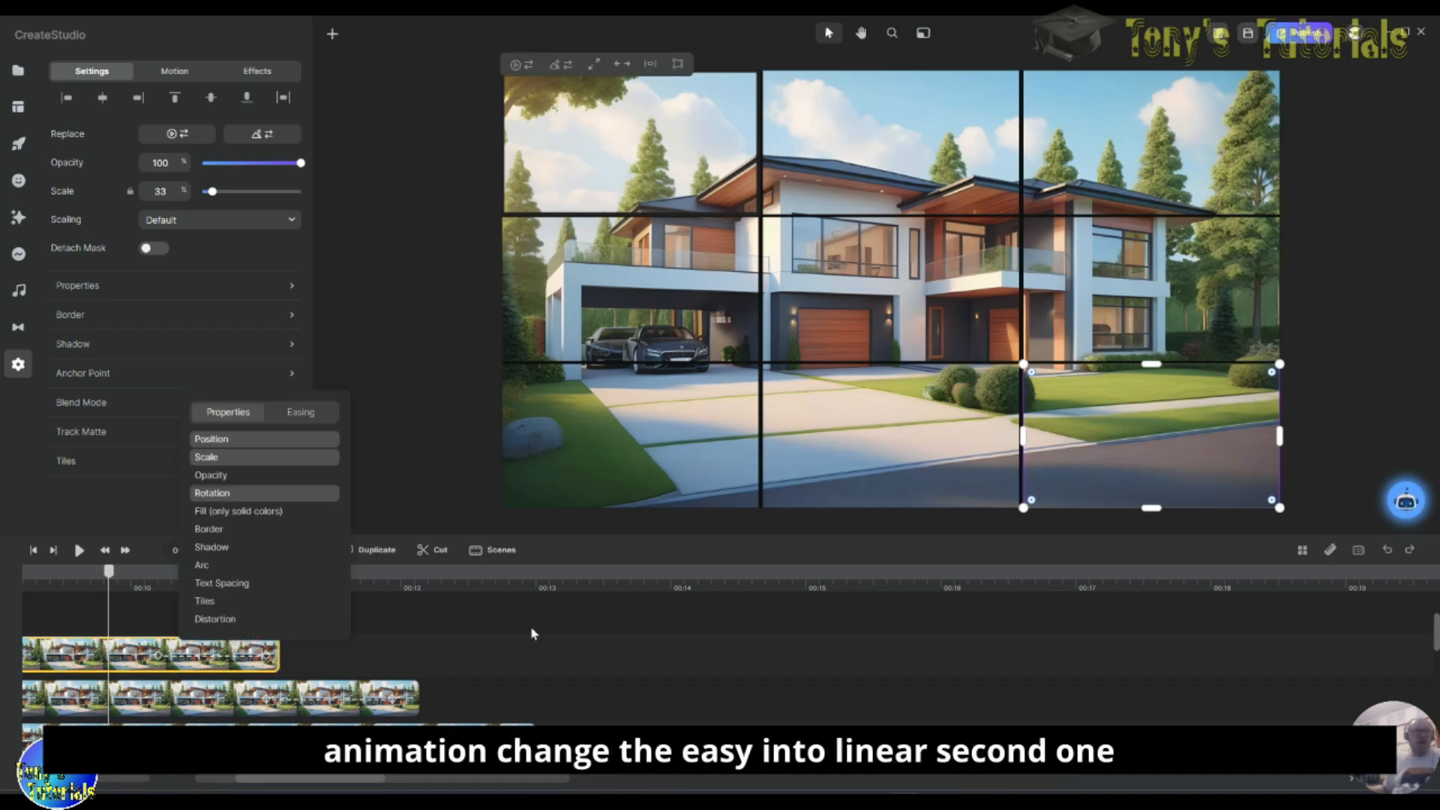
left_click(300, 412)
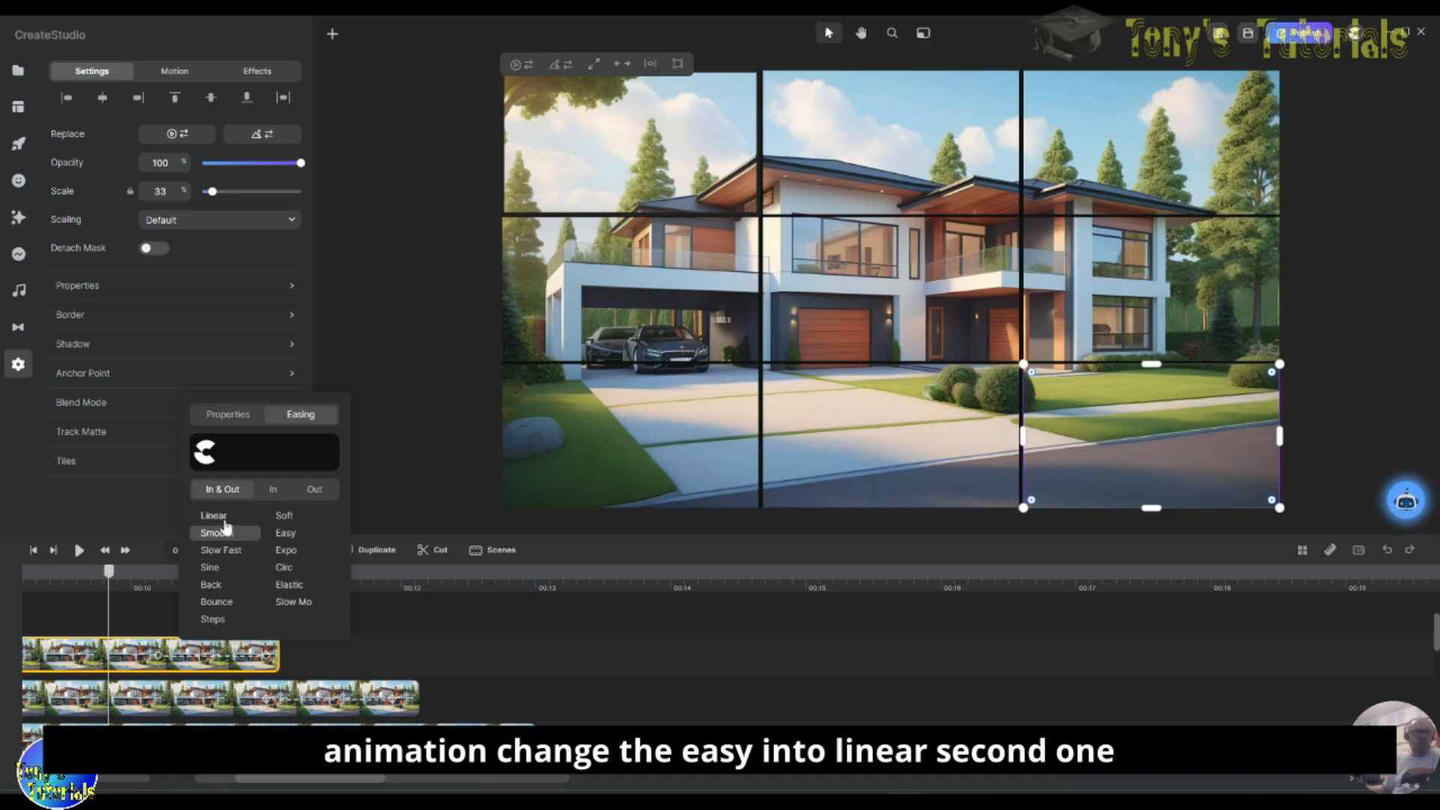
left_click(224, 518)
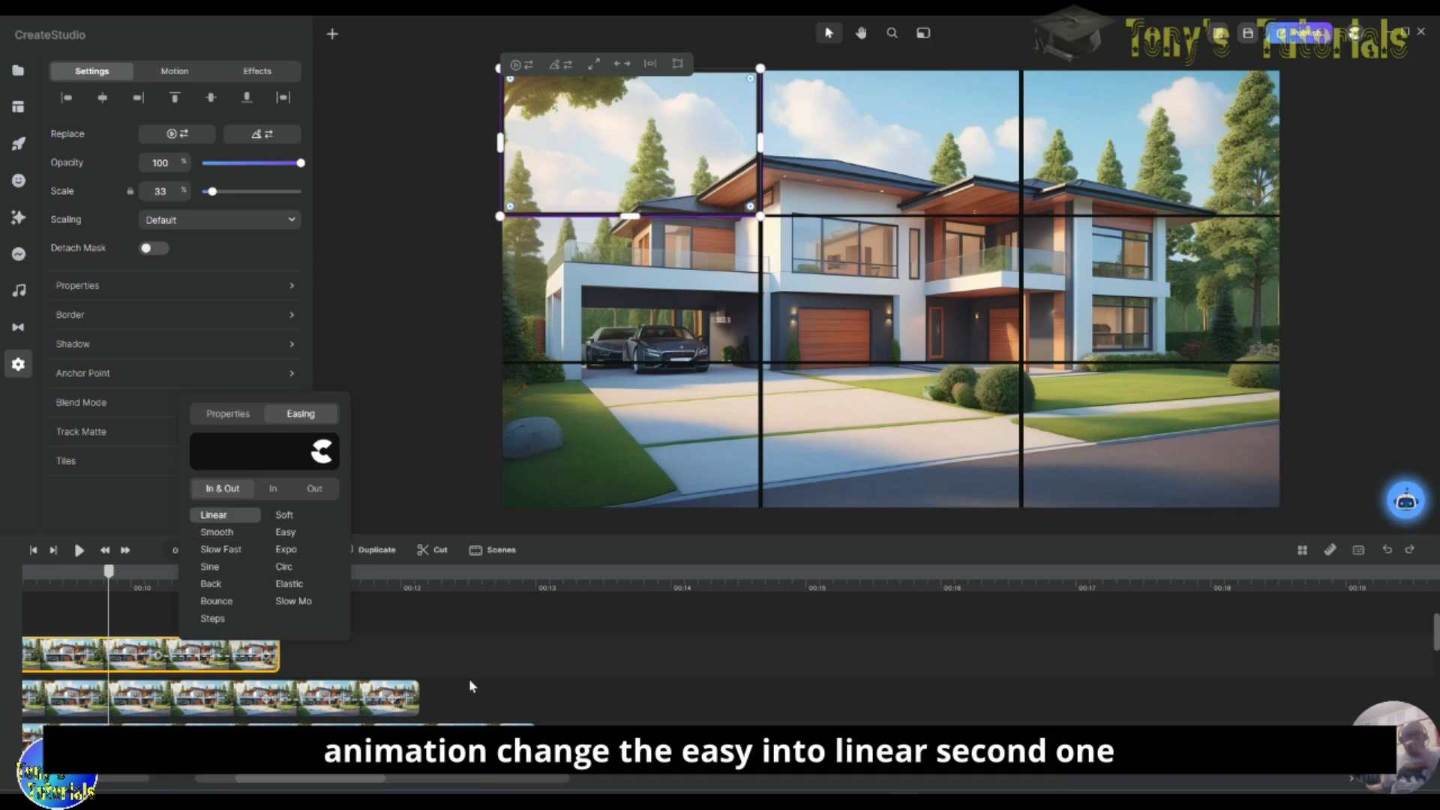
Step: Set the easing of the top-centre clip's exit animation to Linear
left_click(351, 705)
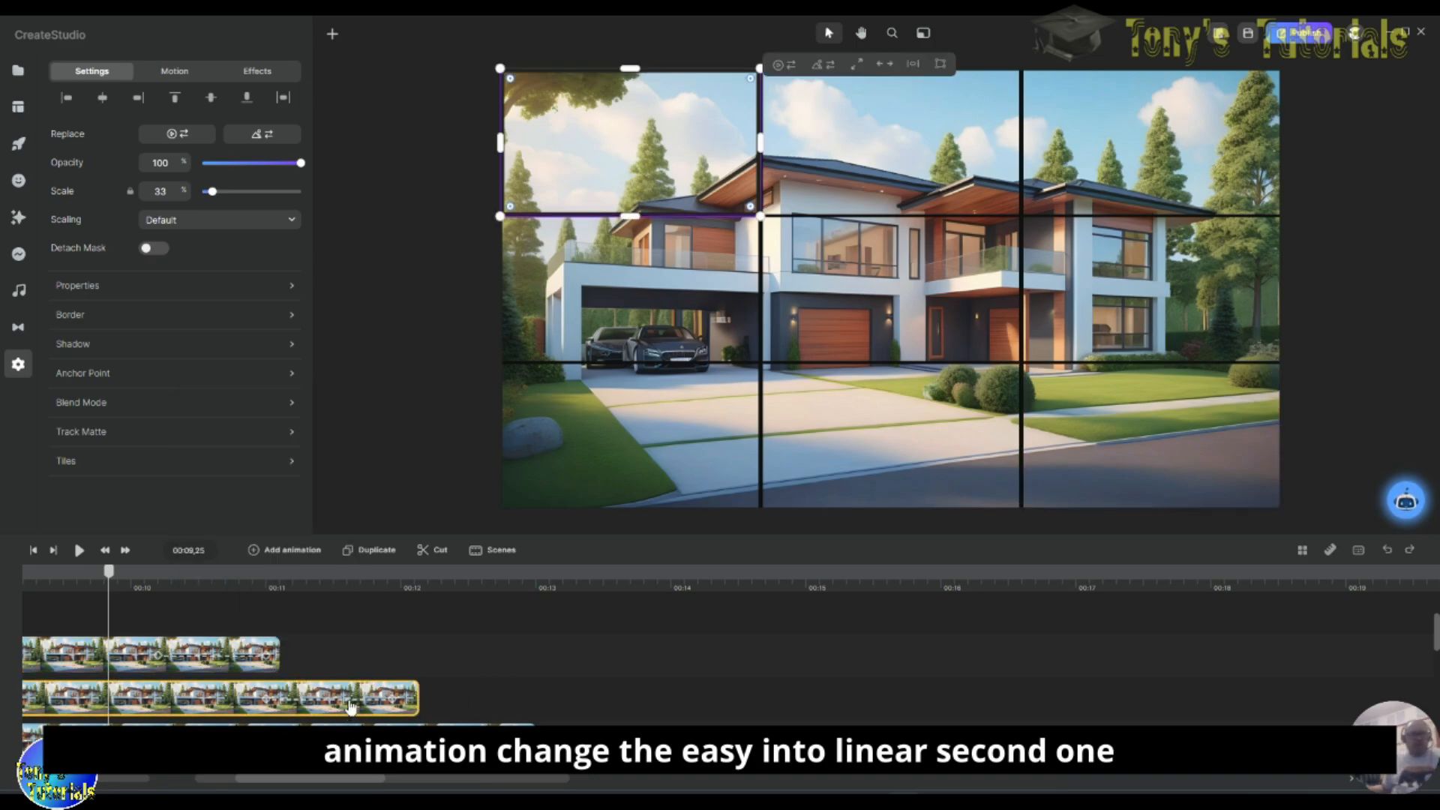
left_click(351, 705)
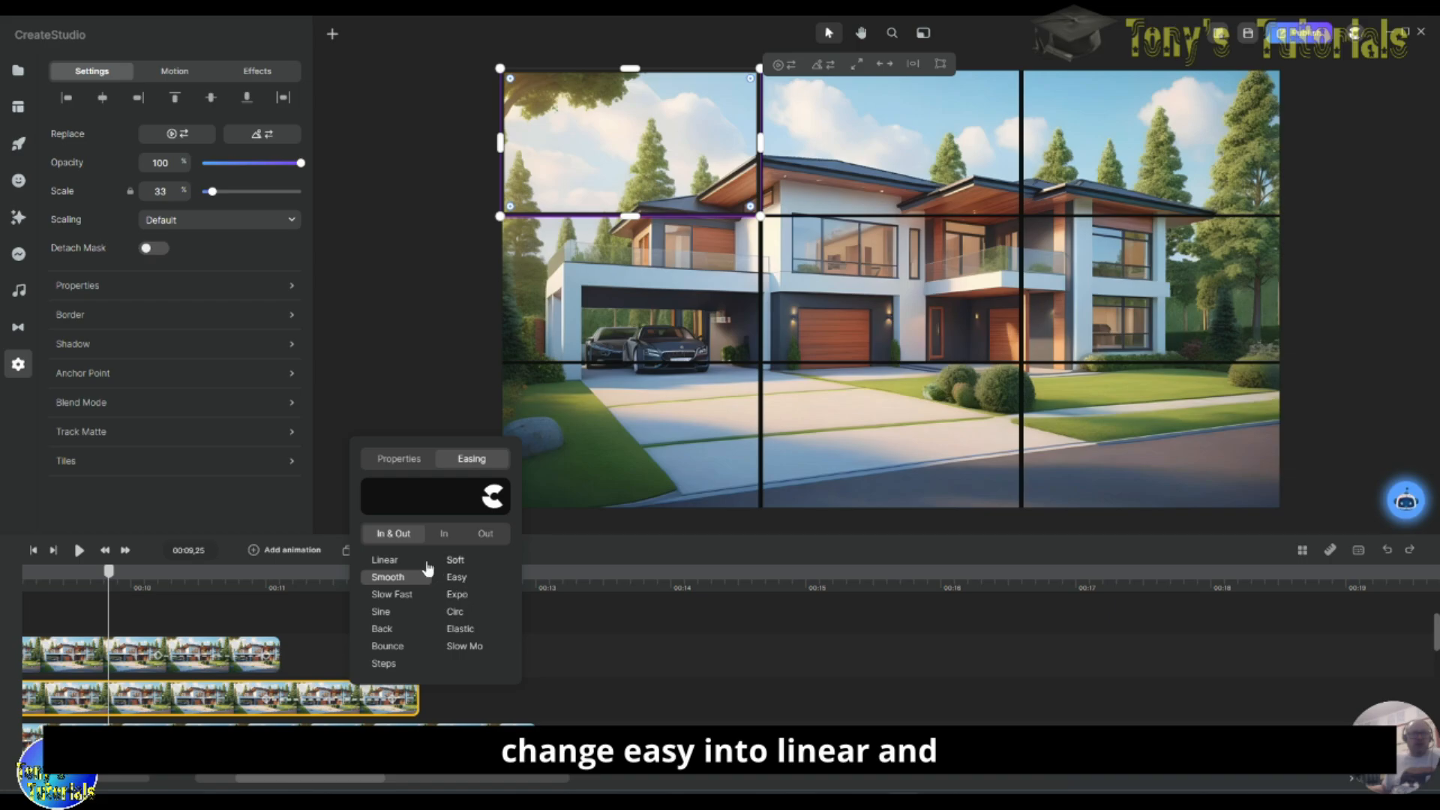
left_click(385, 561)
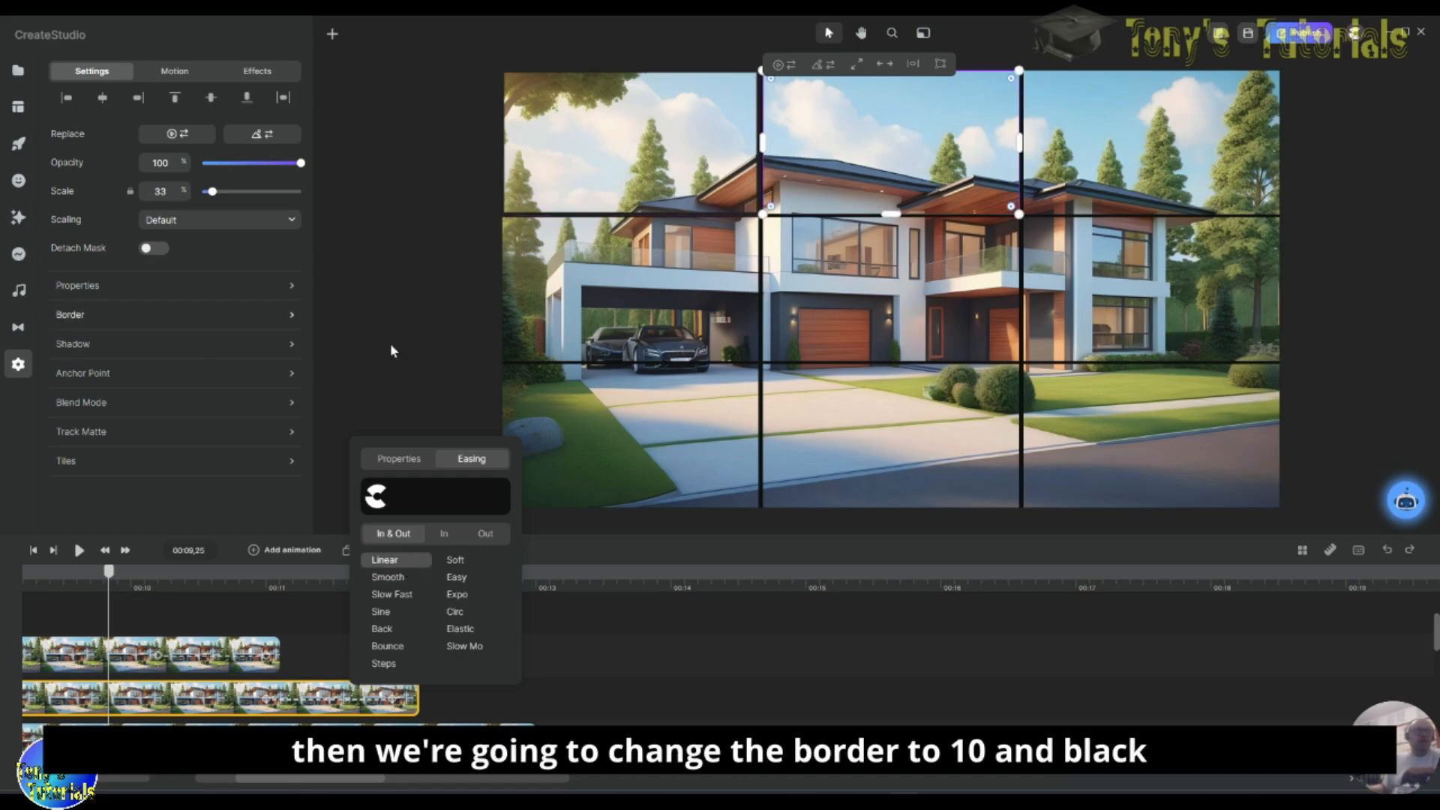
Step: Give the top-centre clip a 10 px border in near-black colour 070202
left_click(274, 316)
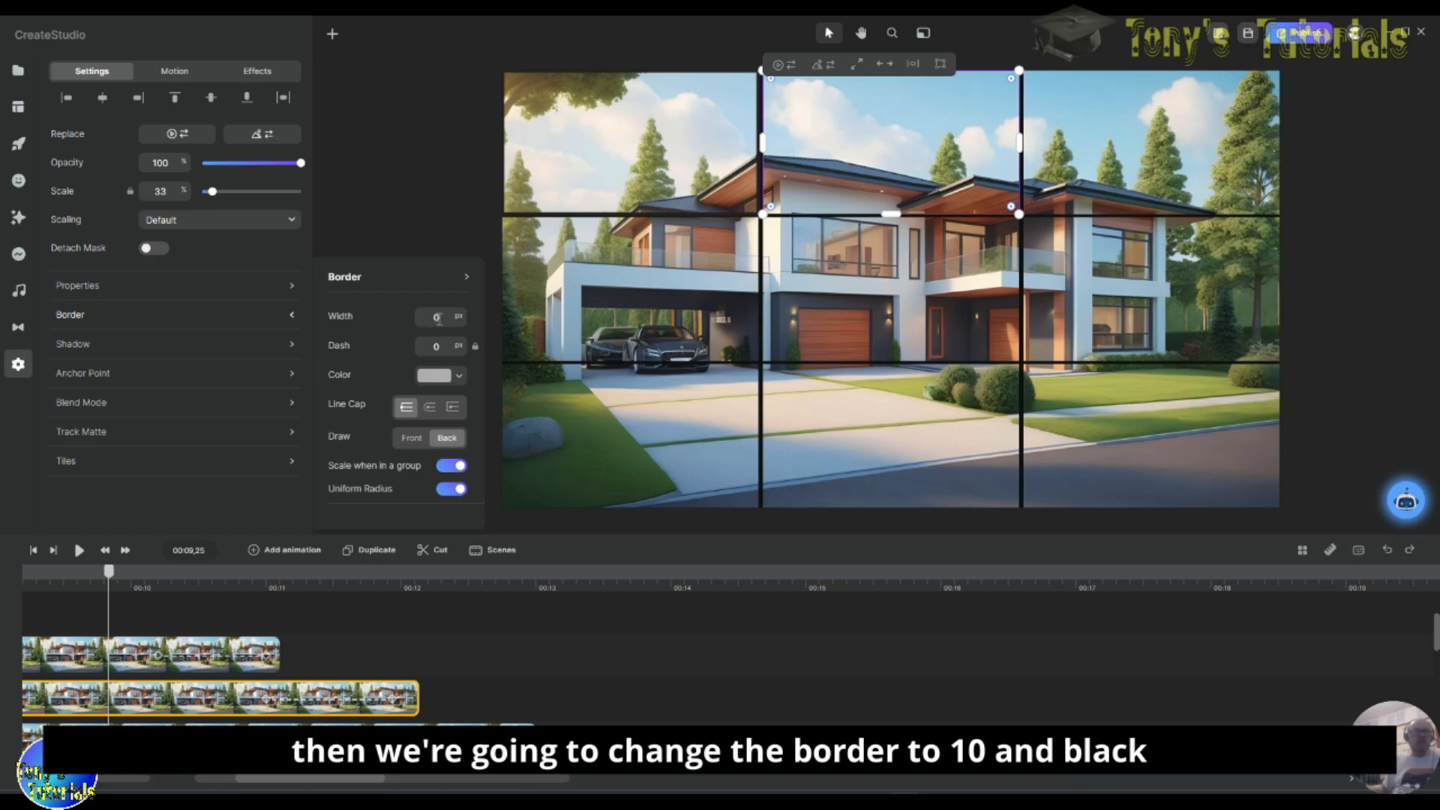
type("1")
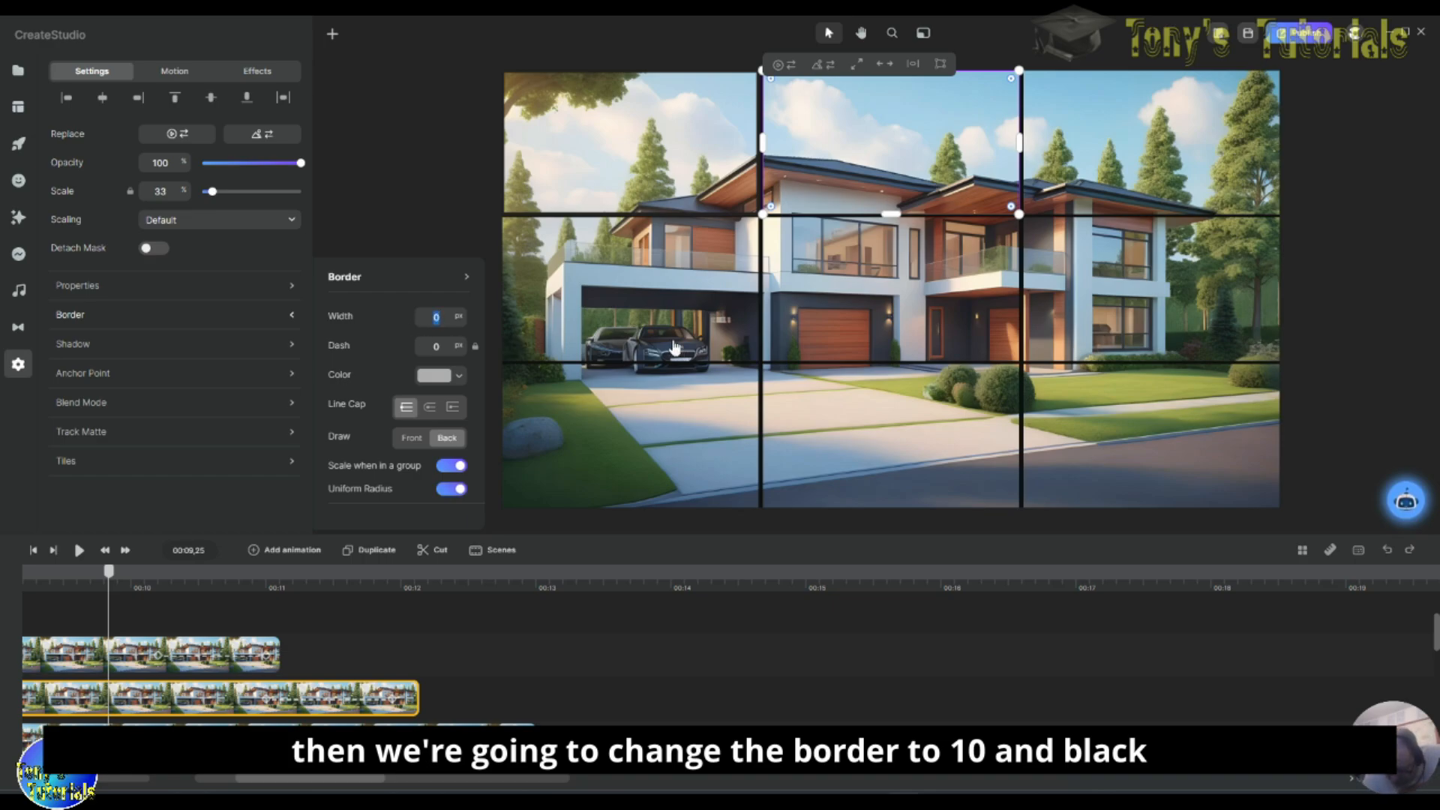
type("0")
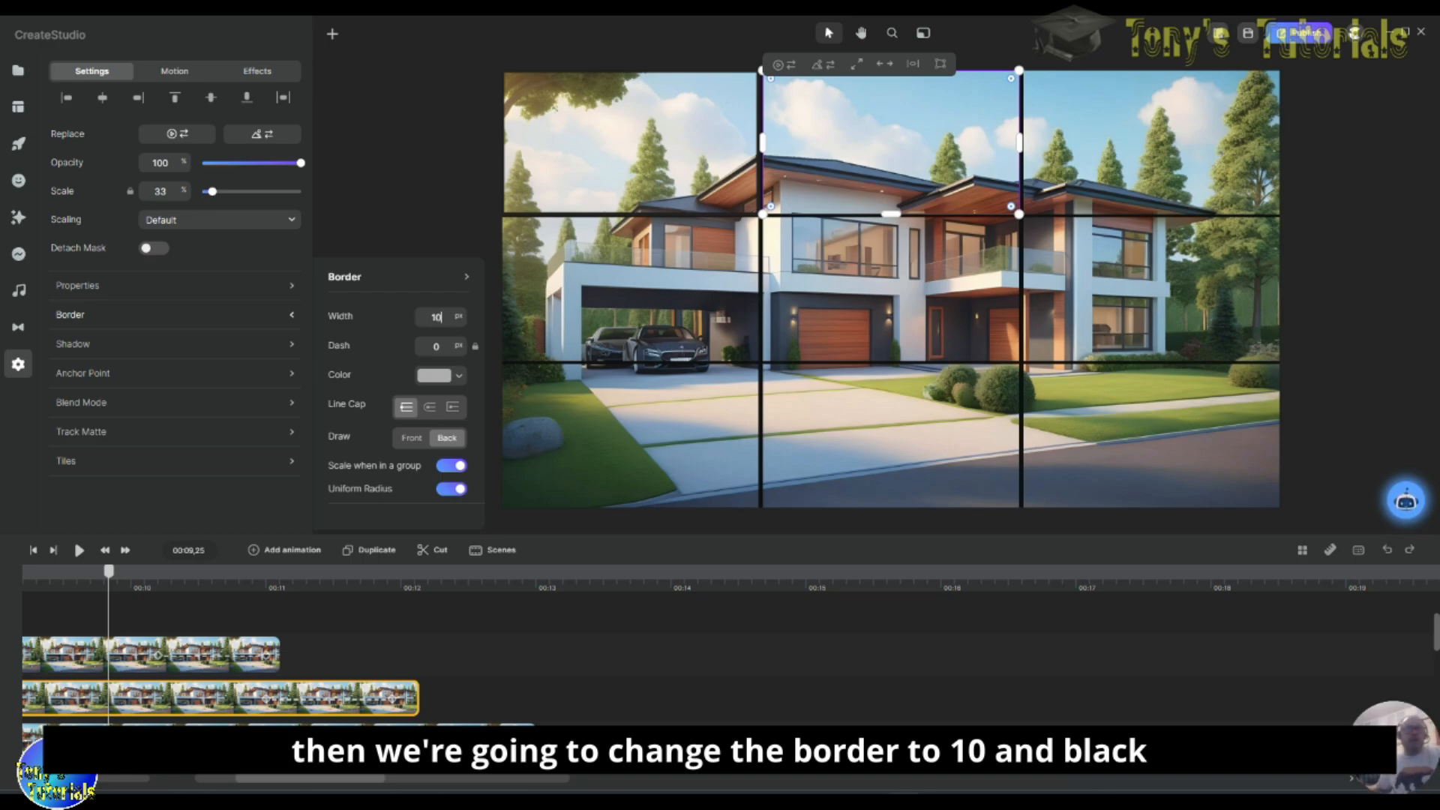
left_click(434, 375)
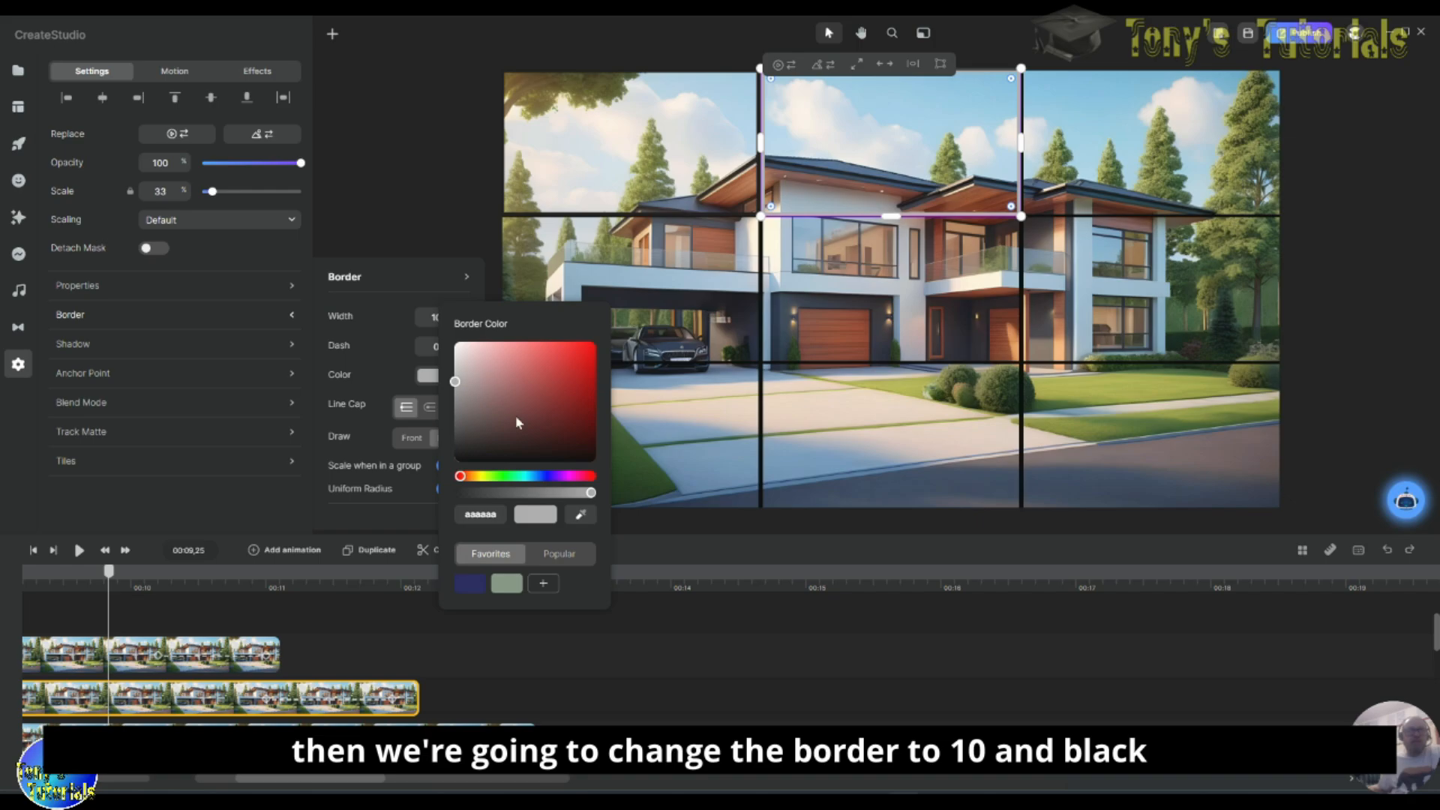
left_click(543, 458)
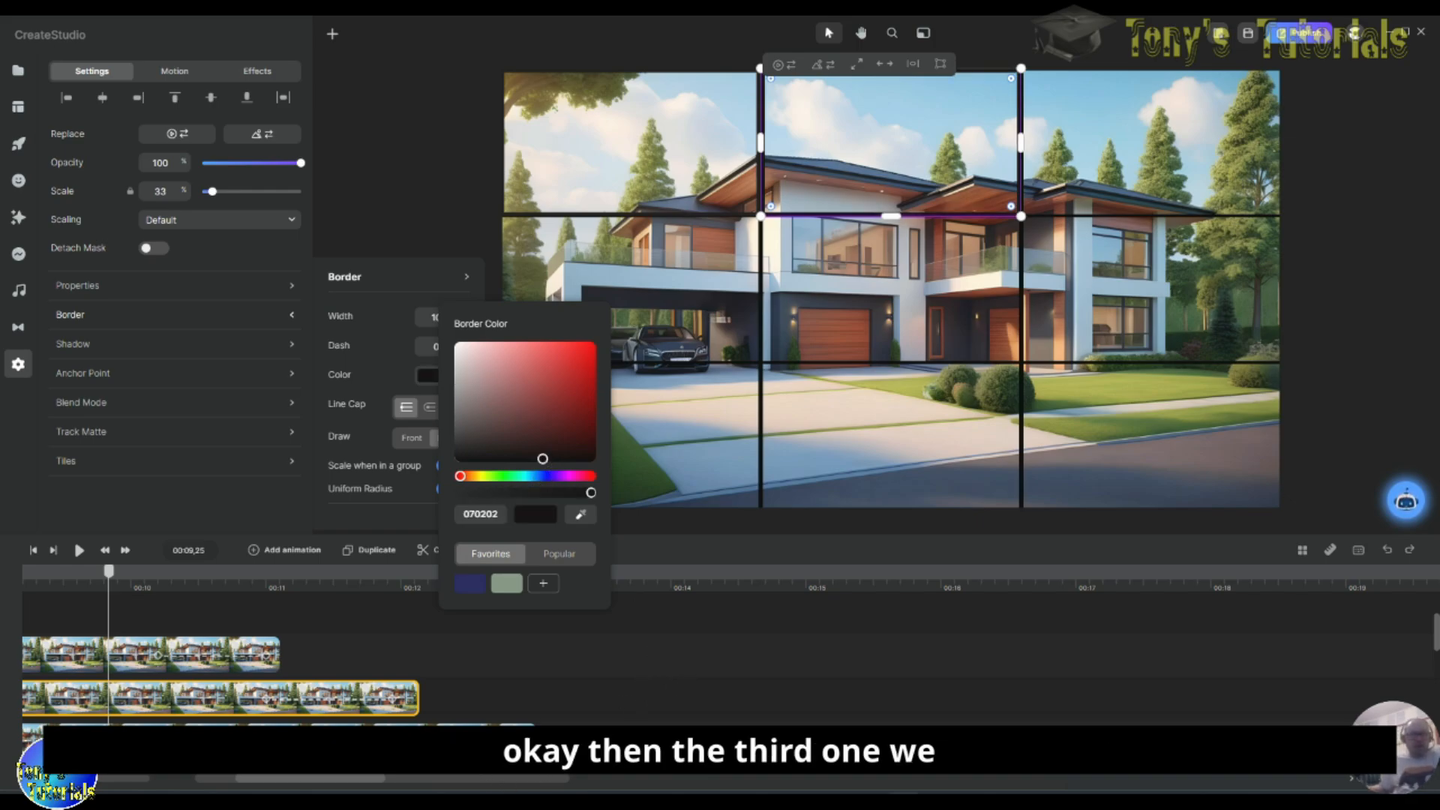
Step: Set the easing of the top-right clip's exit animation to Linear
left_click(488, 740)
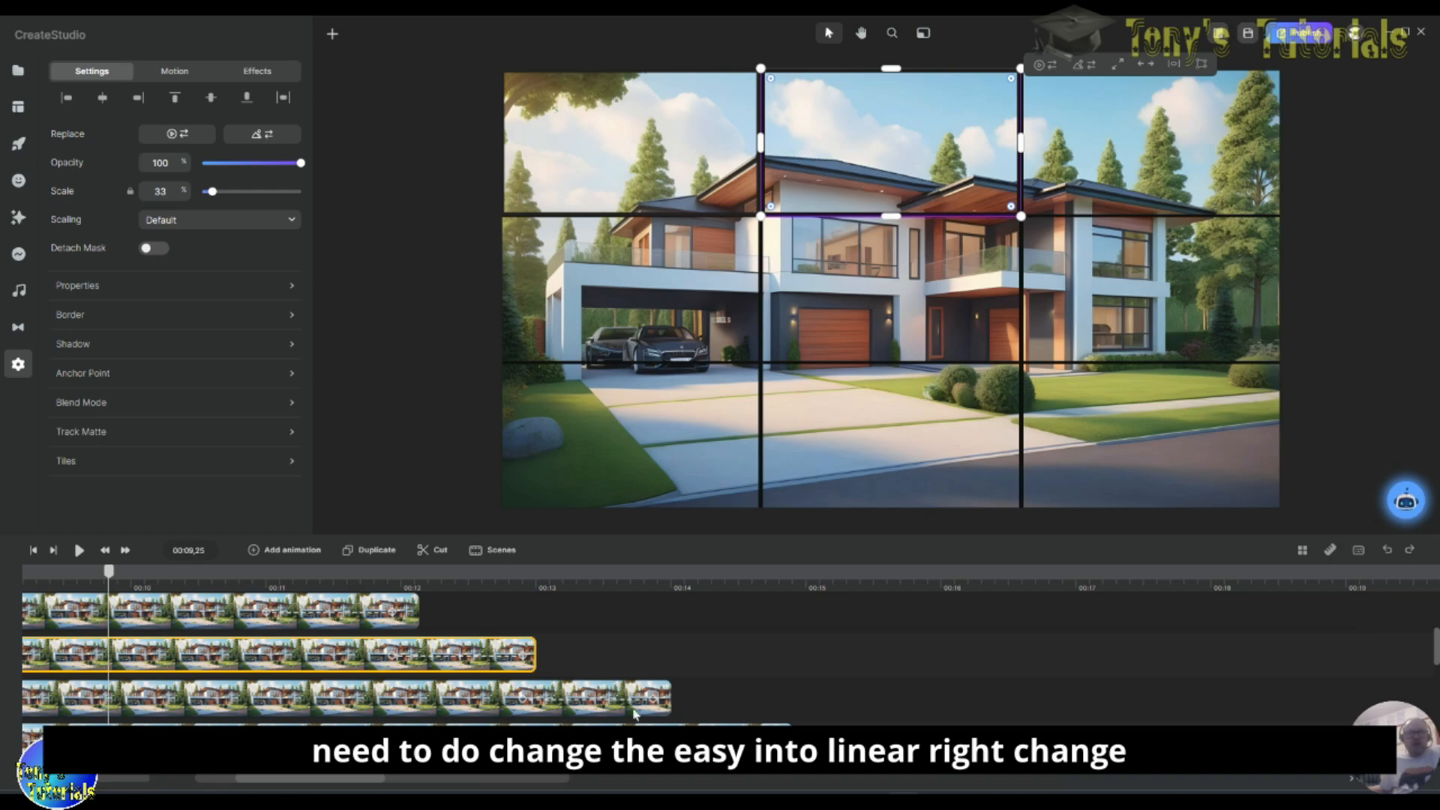
left_click(476, 659)
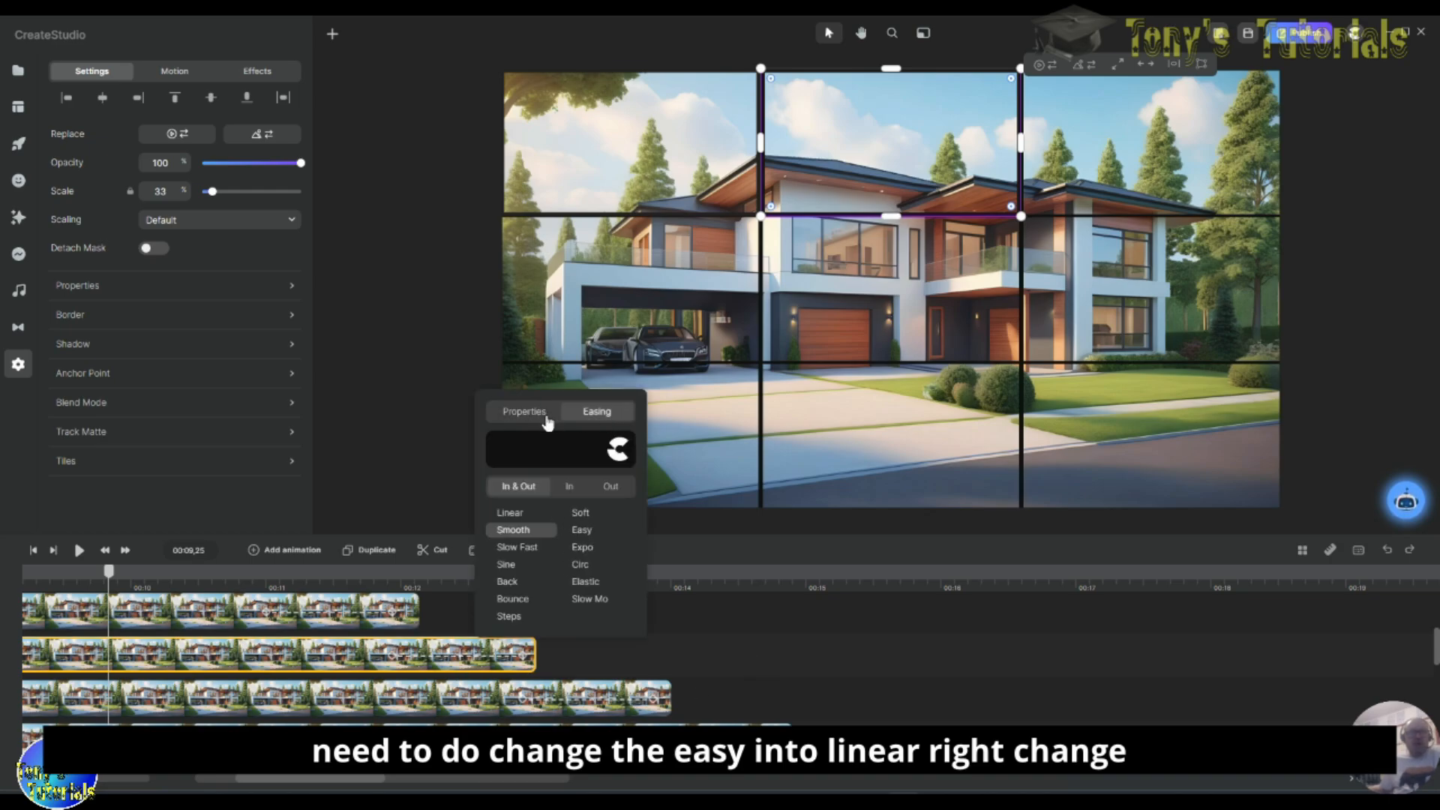
left_click(519, 513)
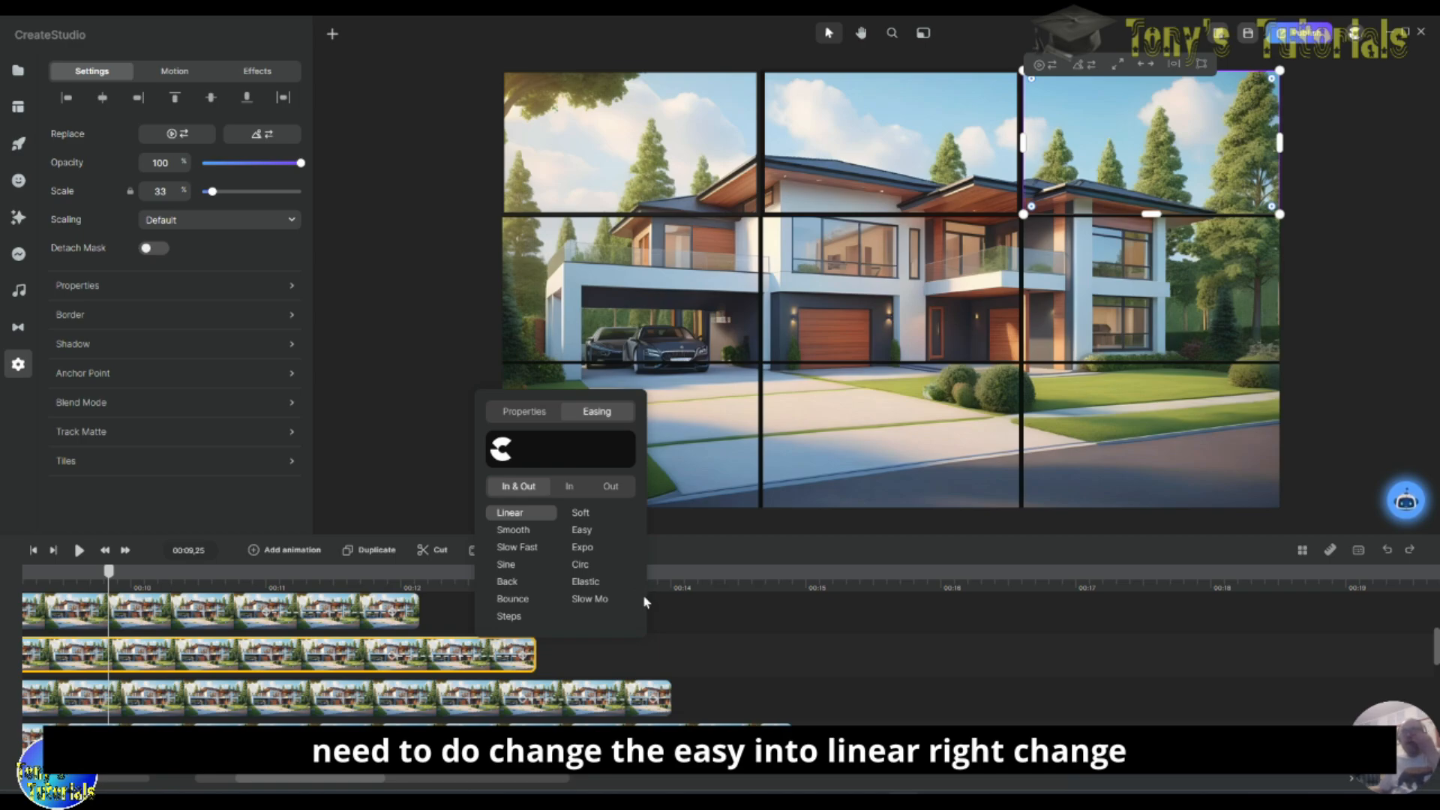
Step: Give the top-right clip a 10 px black border
left_click(148, 321)
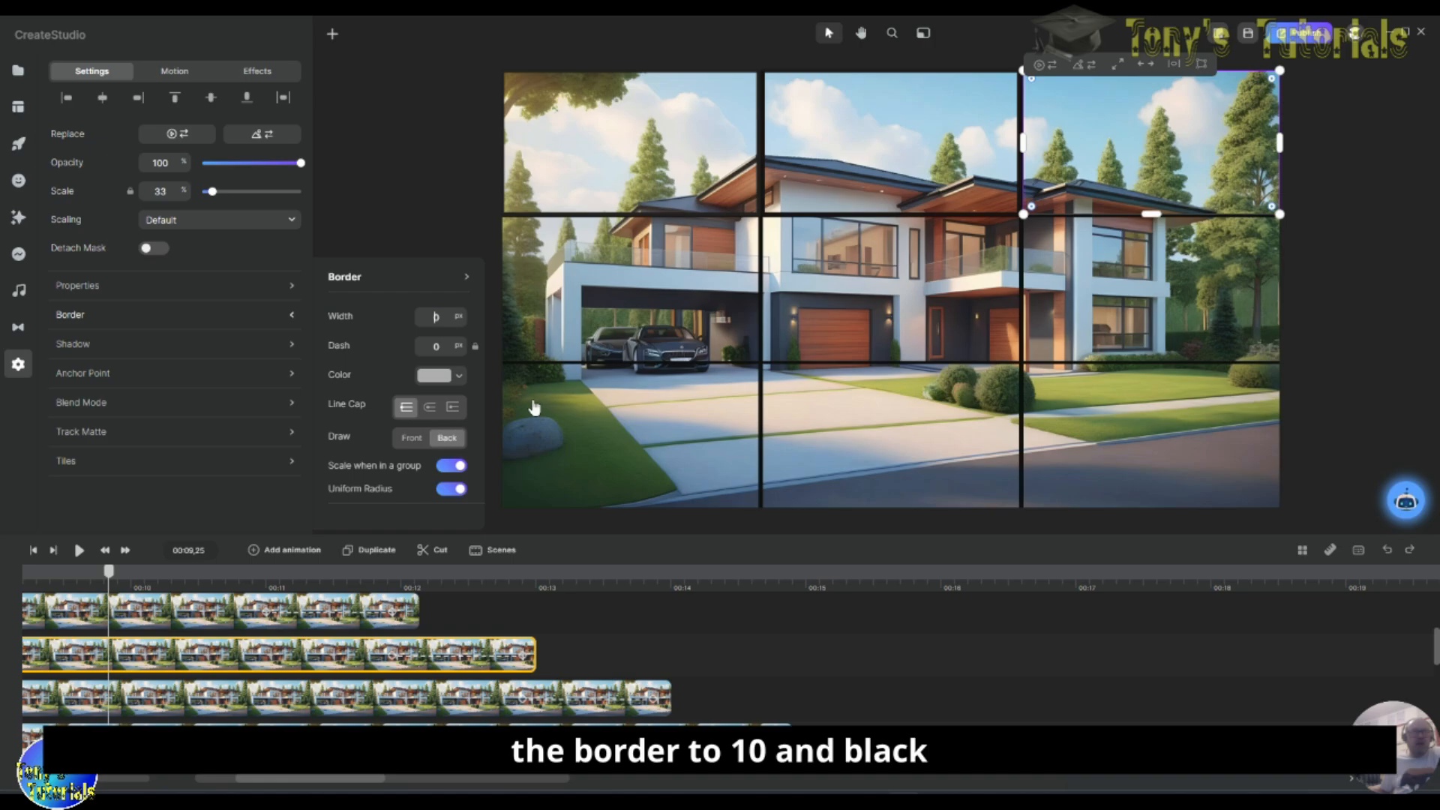
type("1")
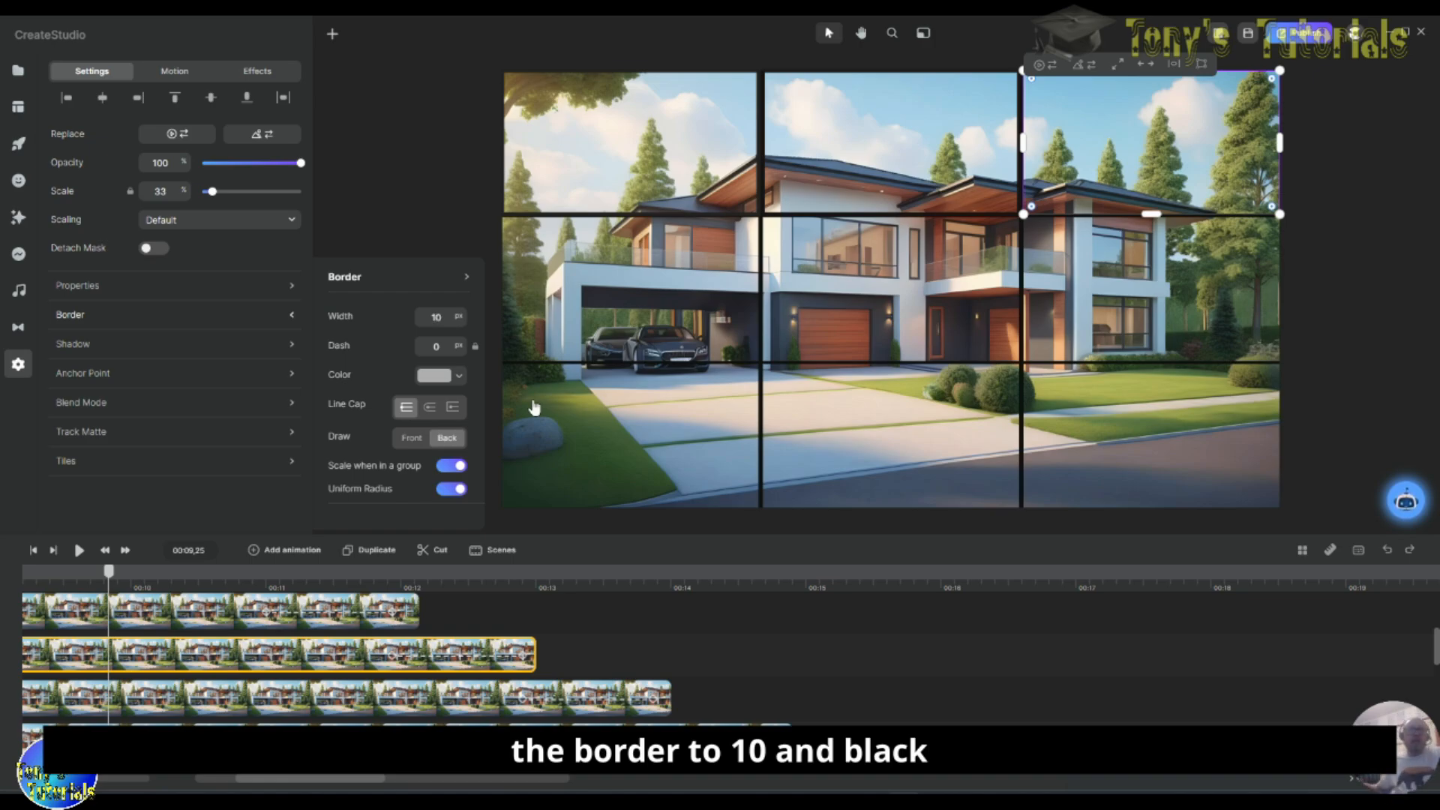
left_click(445, 375)
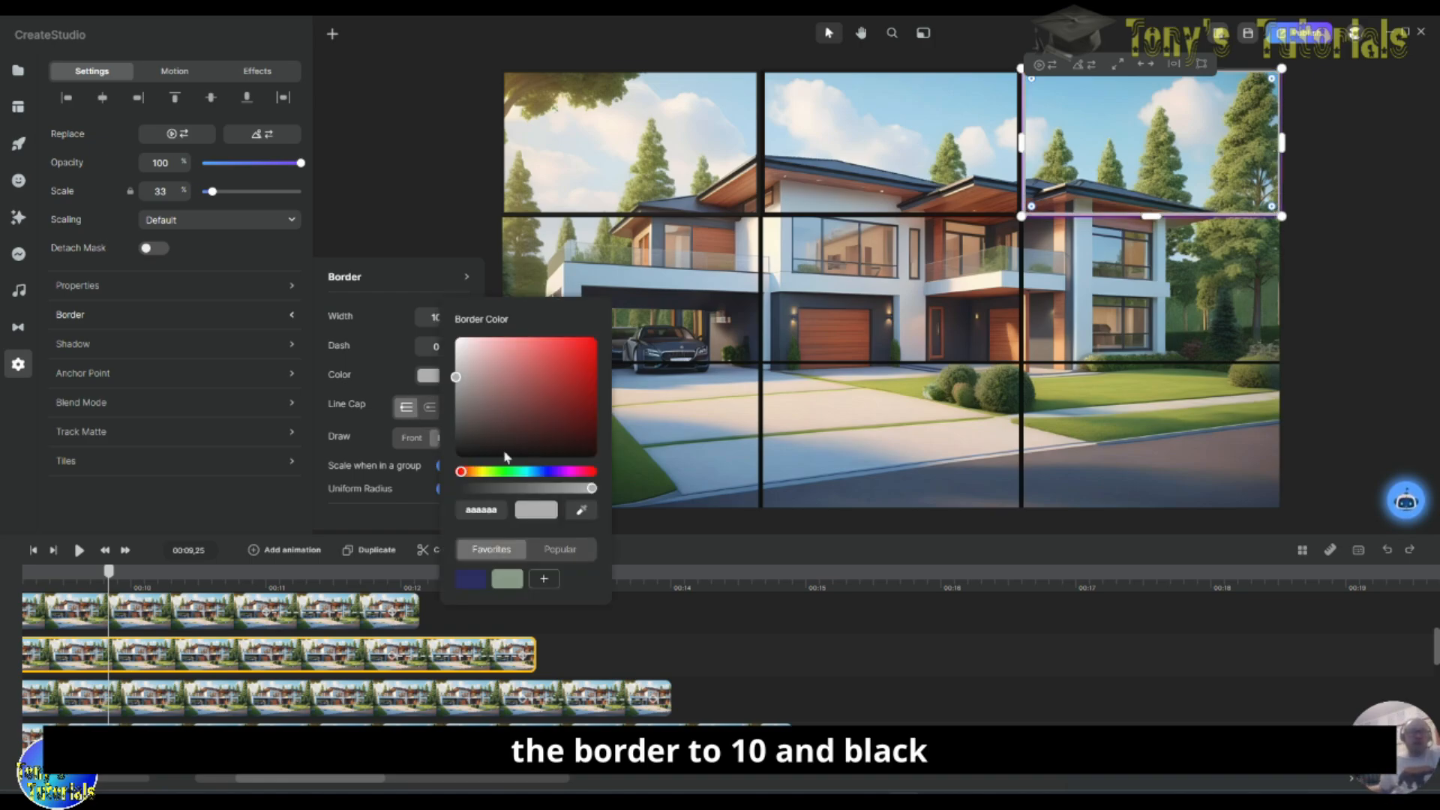
left_click(766, 659)
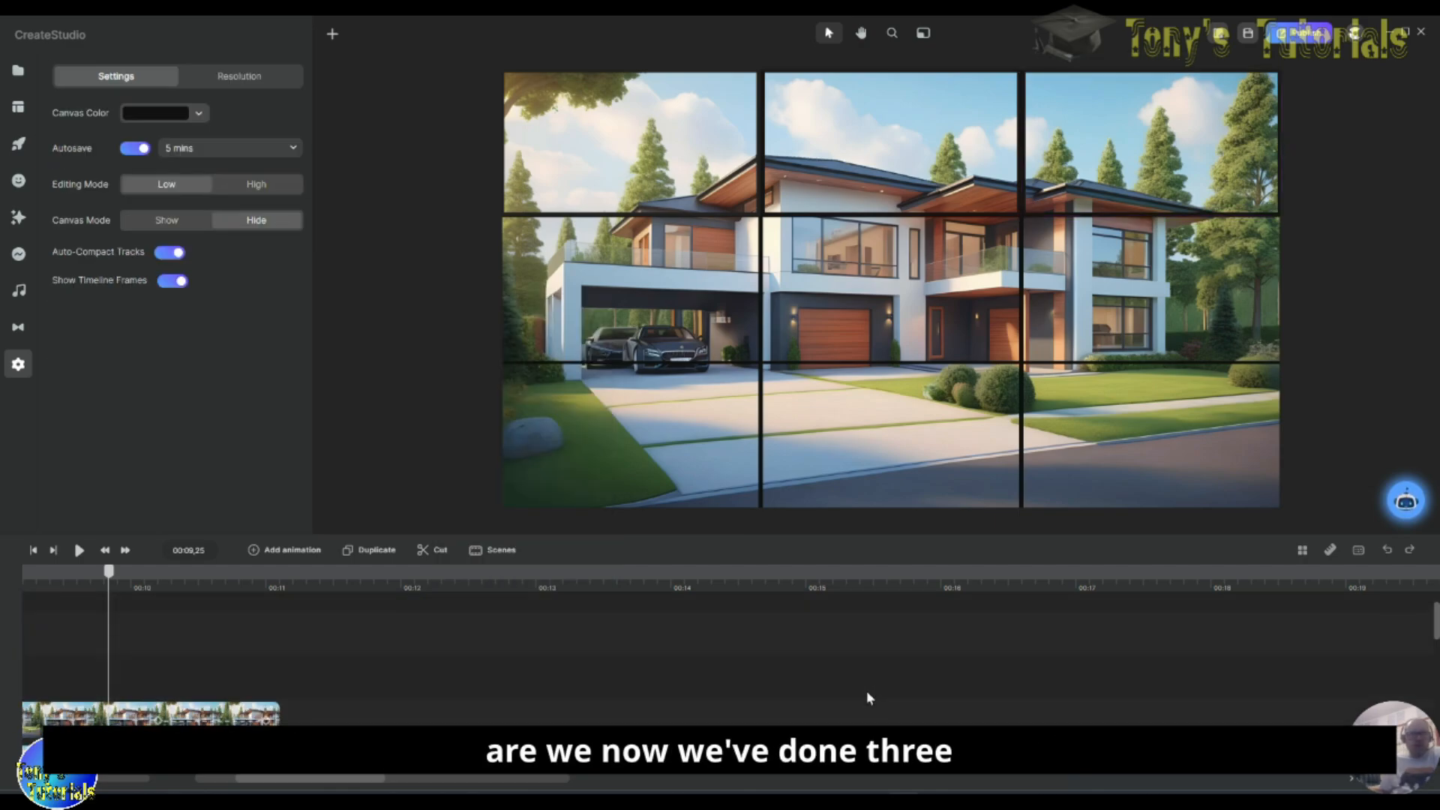
Step: Check the top-right clip's easing and set the middle-left clip's exit animation easing to Linear
left_click(477, 660)
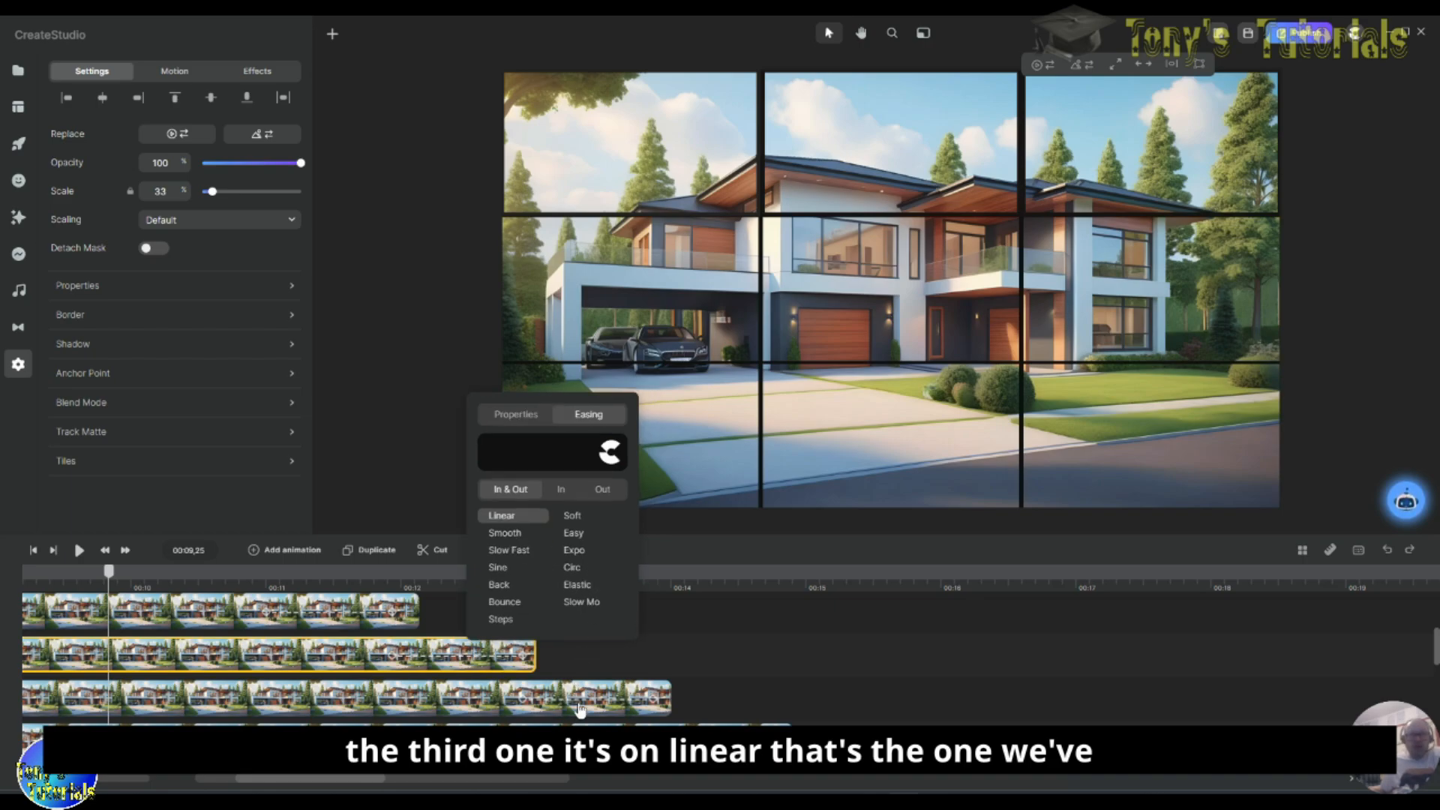
left_click(605, 700)
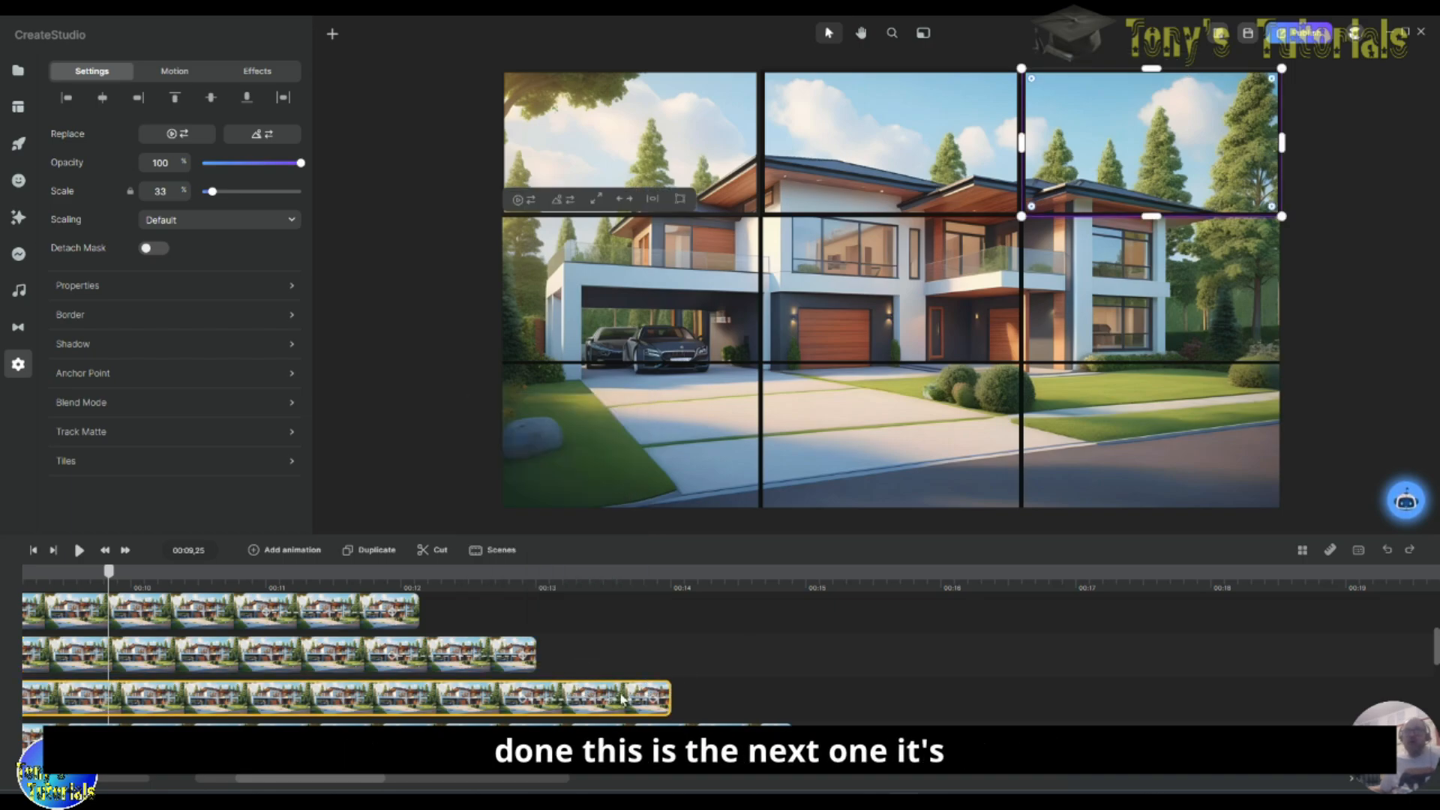
left_click(593, 704)
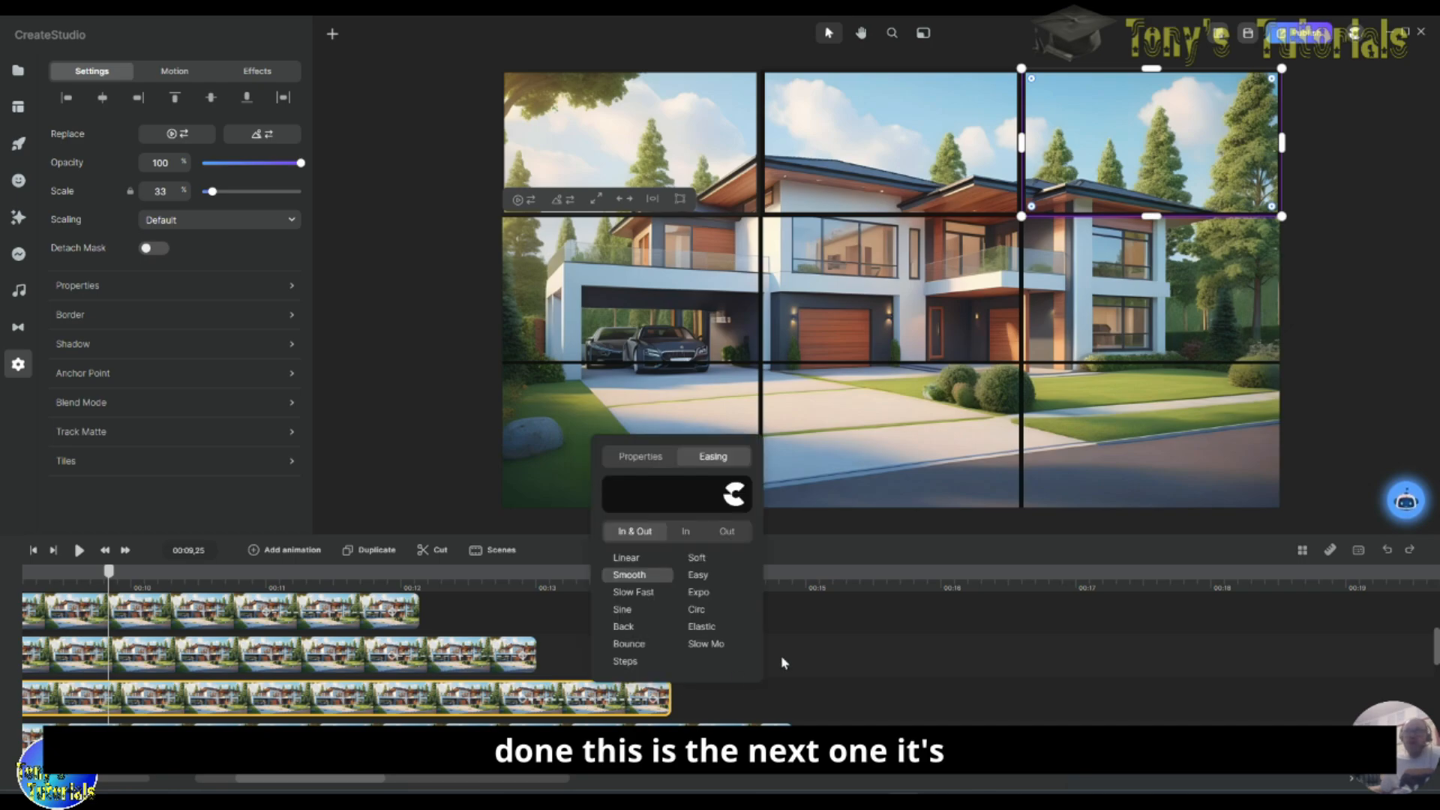
left_click(627, 558)
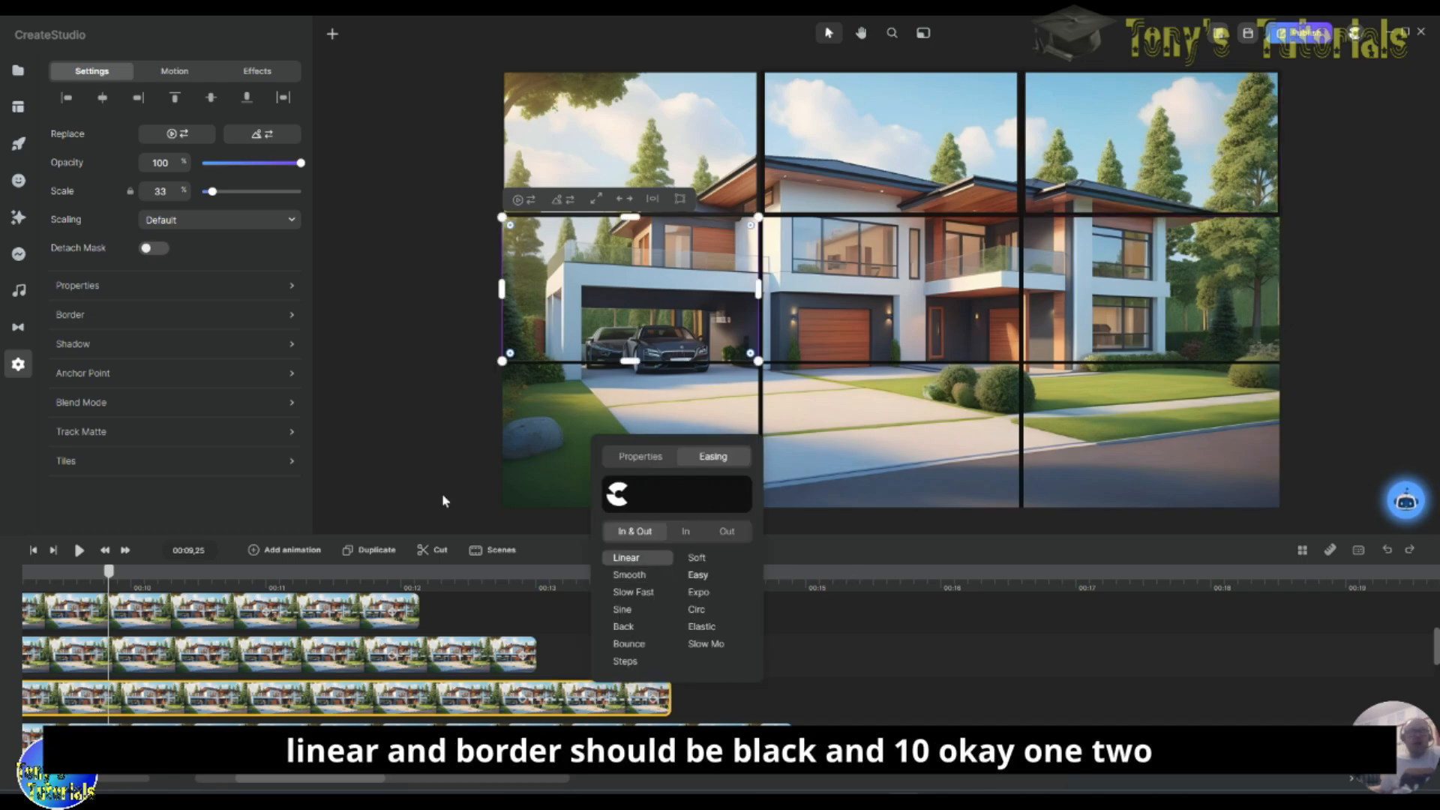
Step: Give the middle-left clip a 10 px border in near-black colour 020101
left_click(180, 320)
left_click(180, 323)
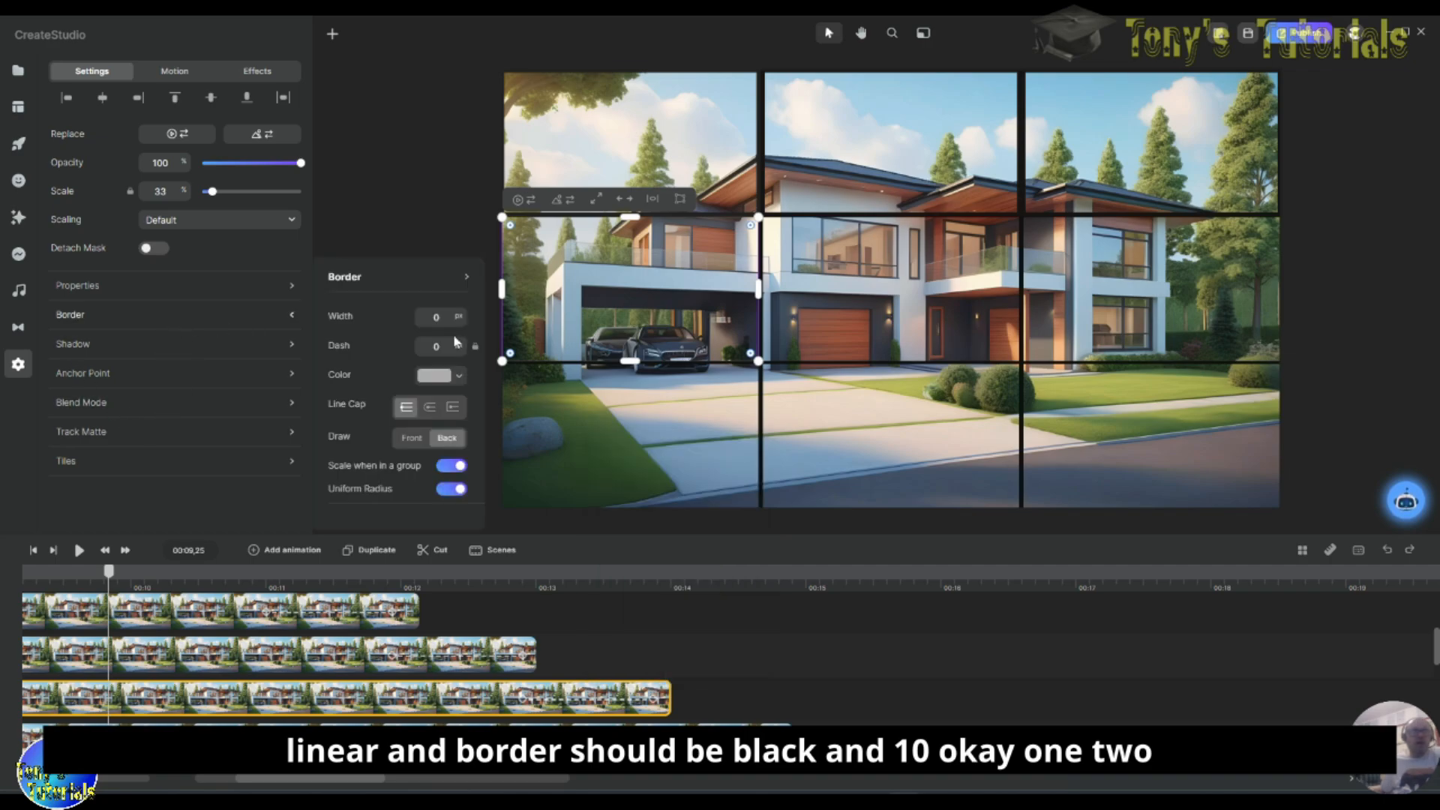
left_click(438, 377)
left_click(511, 458)
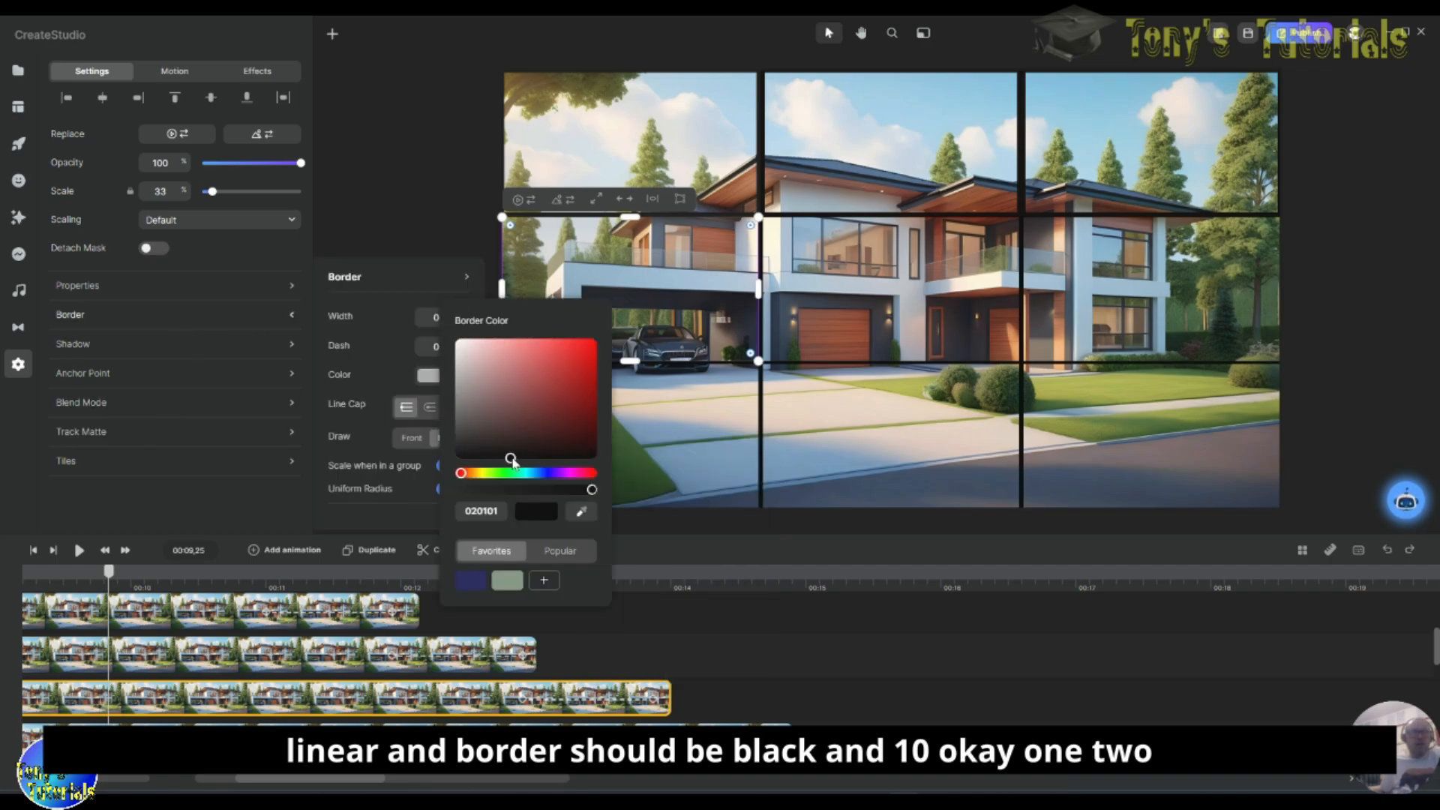
left_click(427, 316)
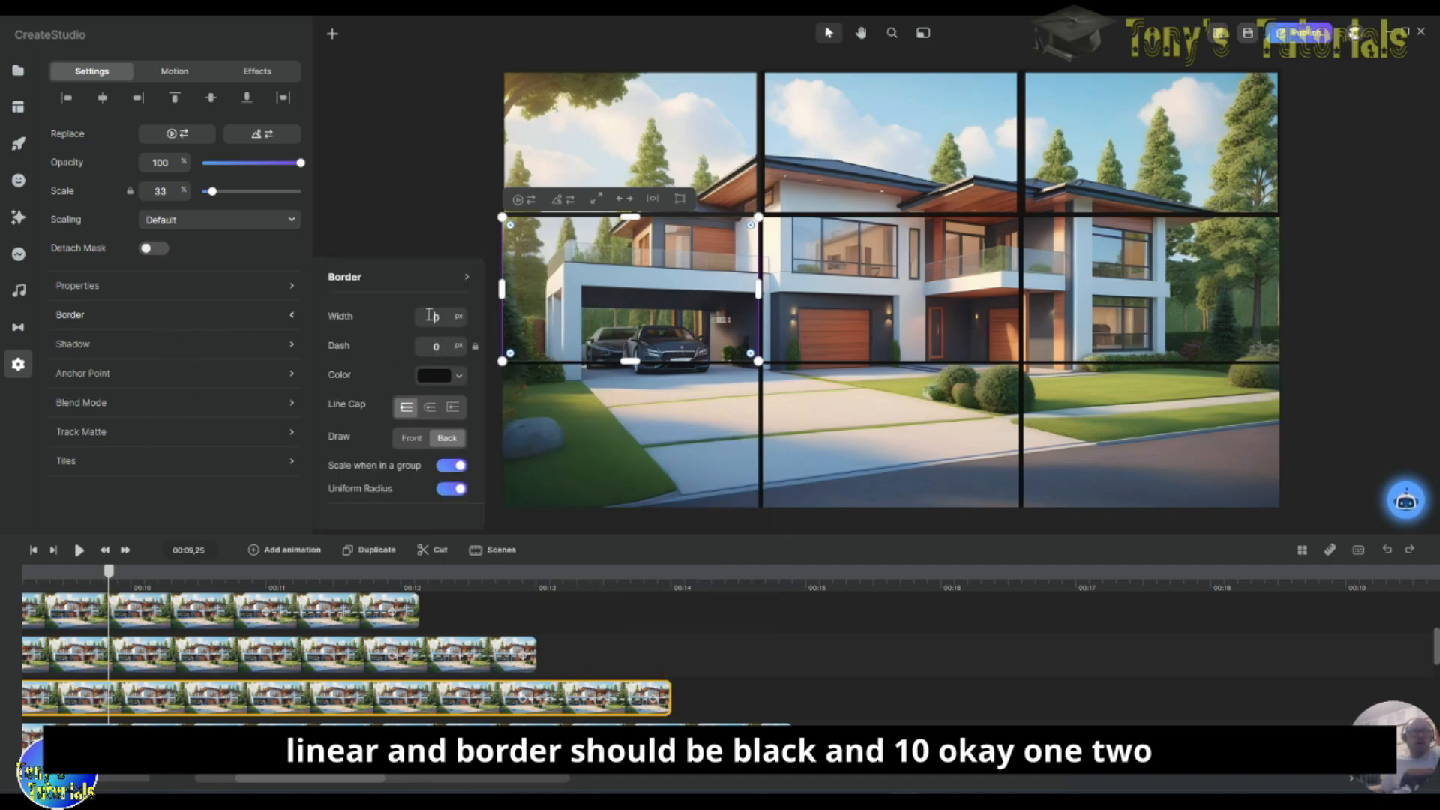
type("1")
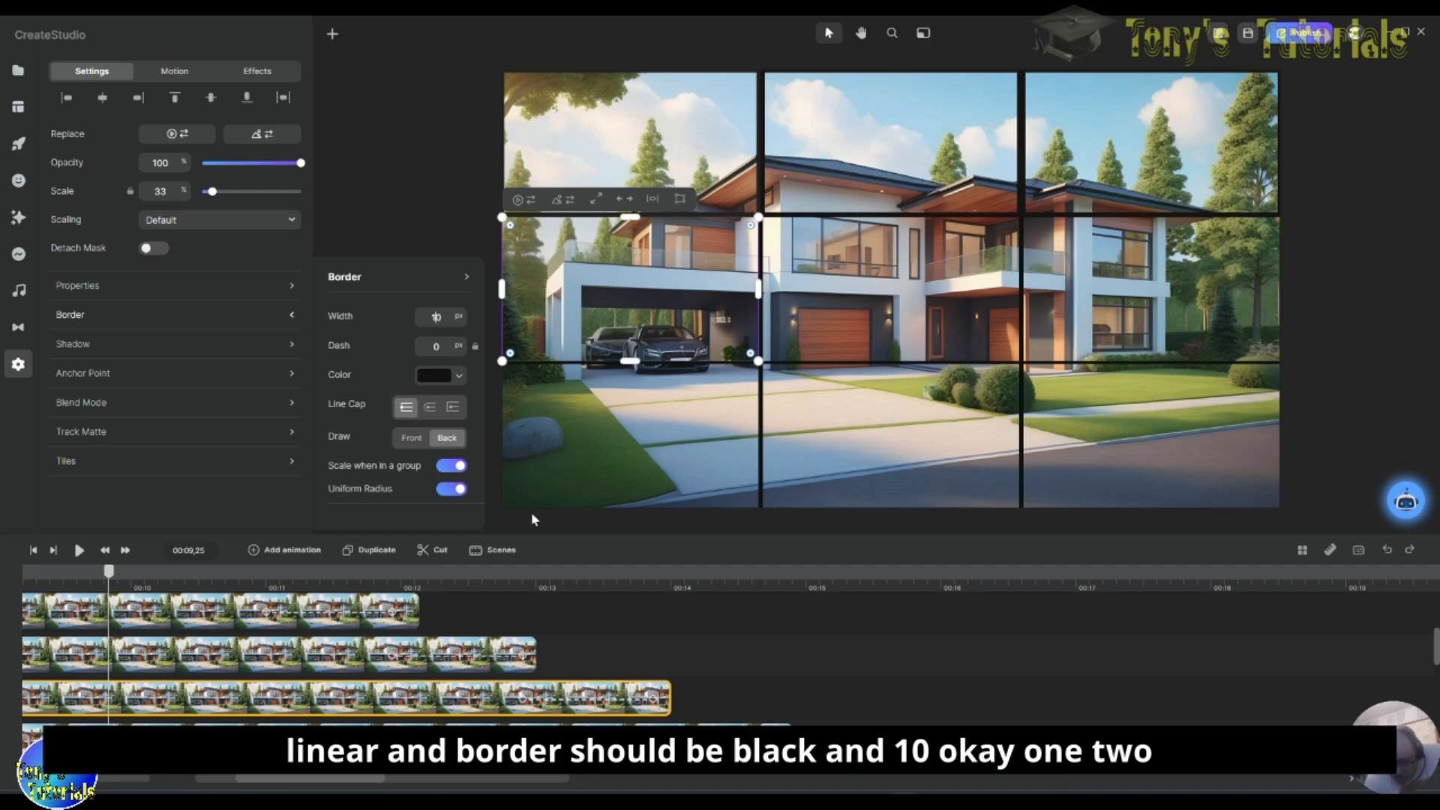
key("Return")
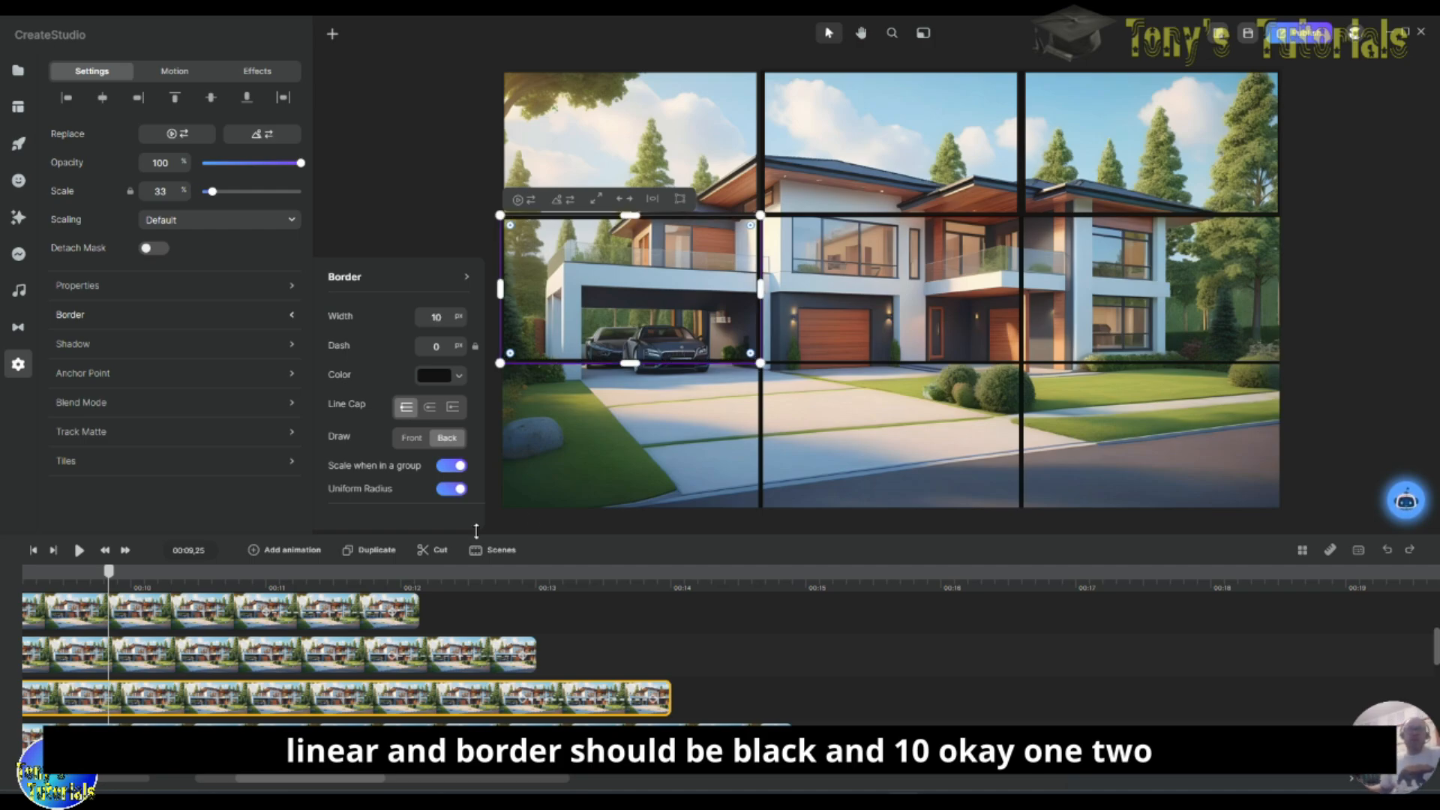
left_click(698, 607)
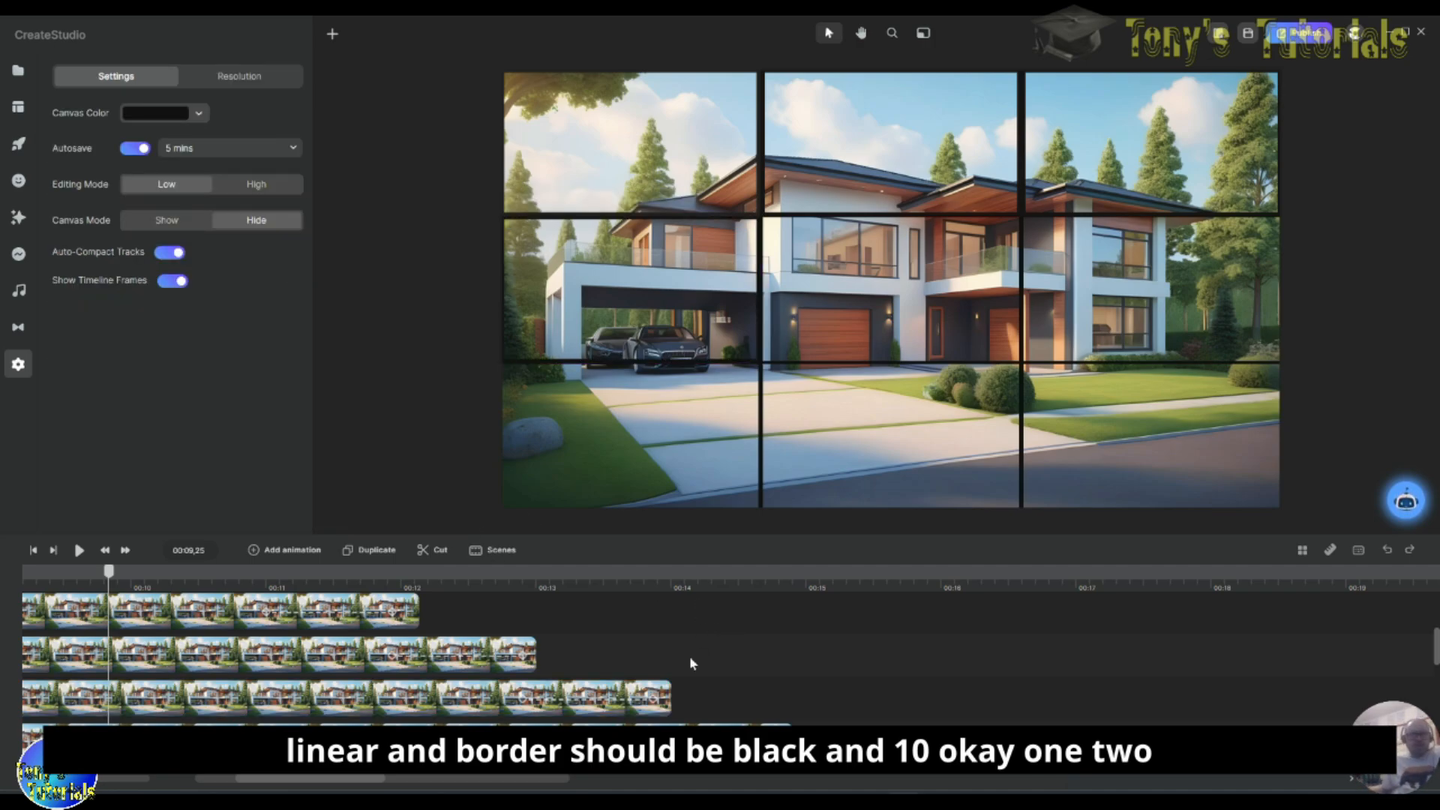
Step: Check the middle-left clip's easing and set the centre clip's exit animation easing to Linear
scroll(723, 691, "down", 1)
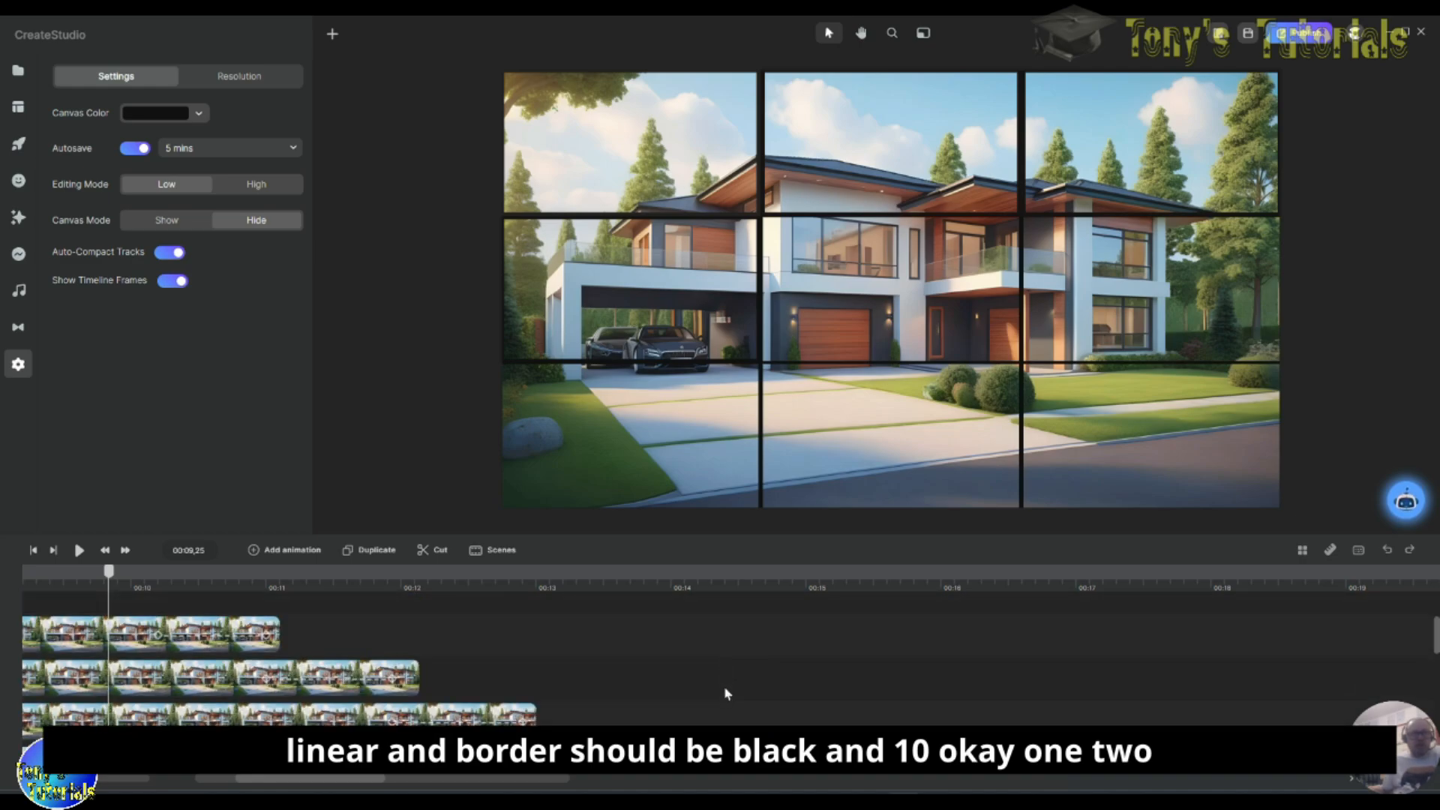
scroll(726, 693, "down", 1)
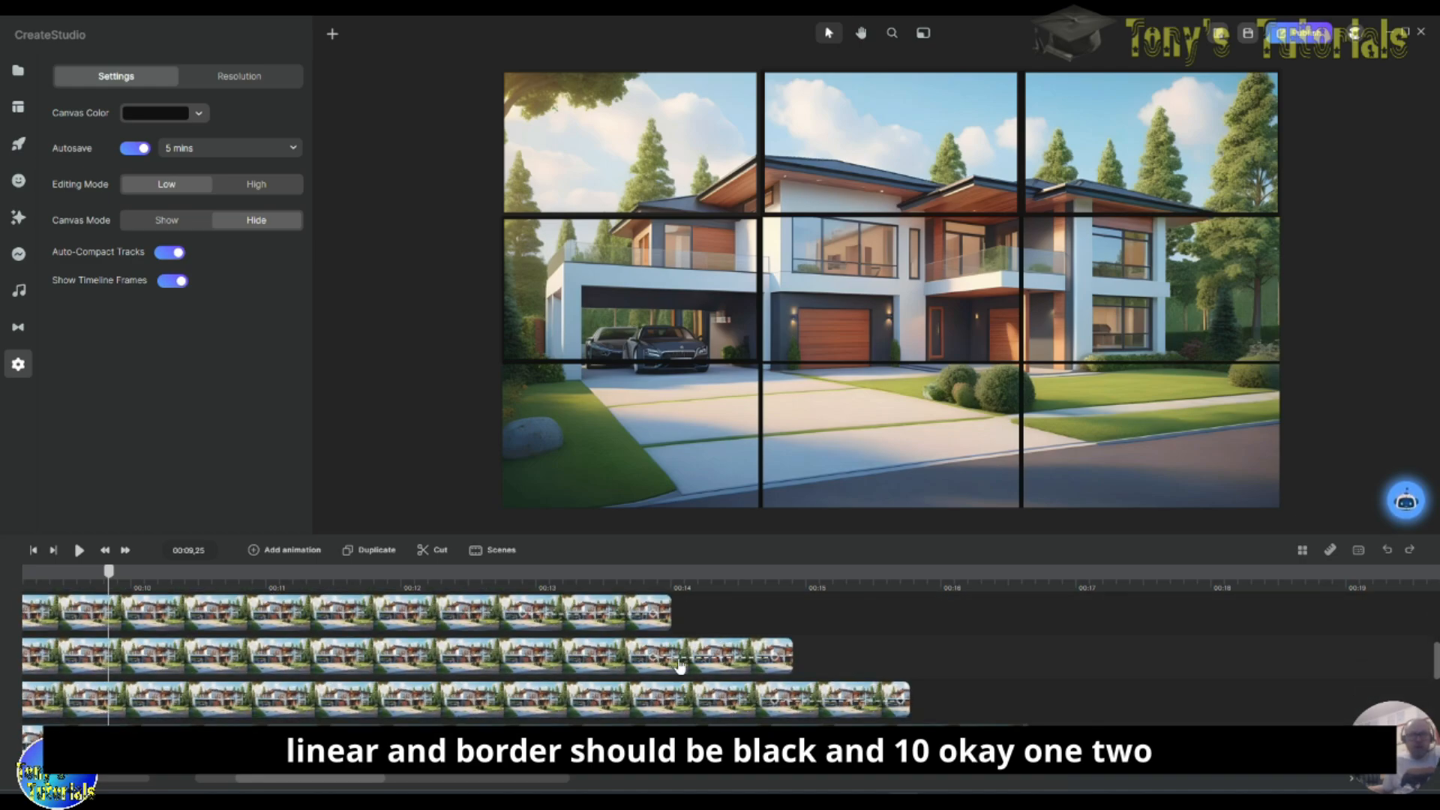
left_click(570, 613)
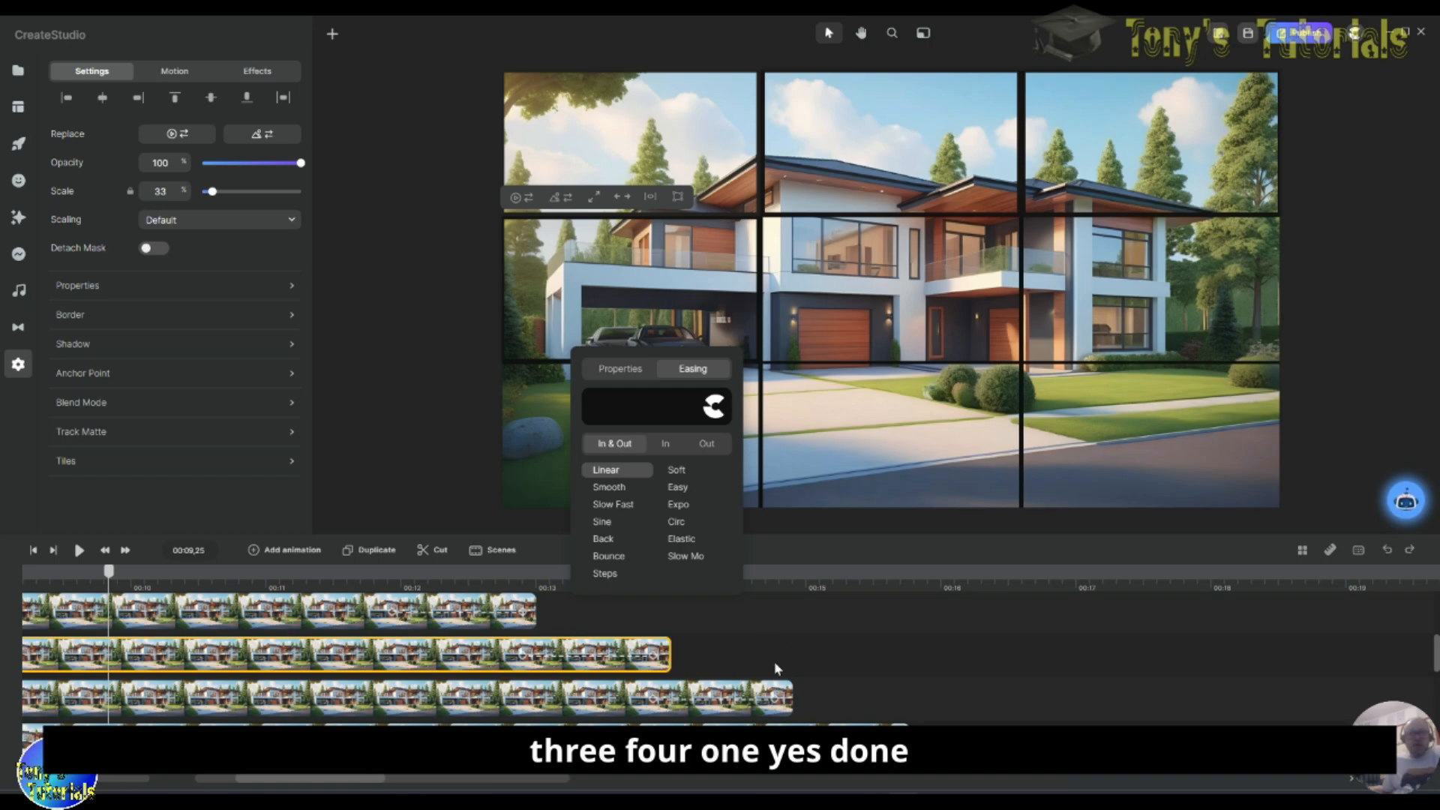
left_click(717, 701)
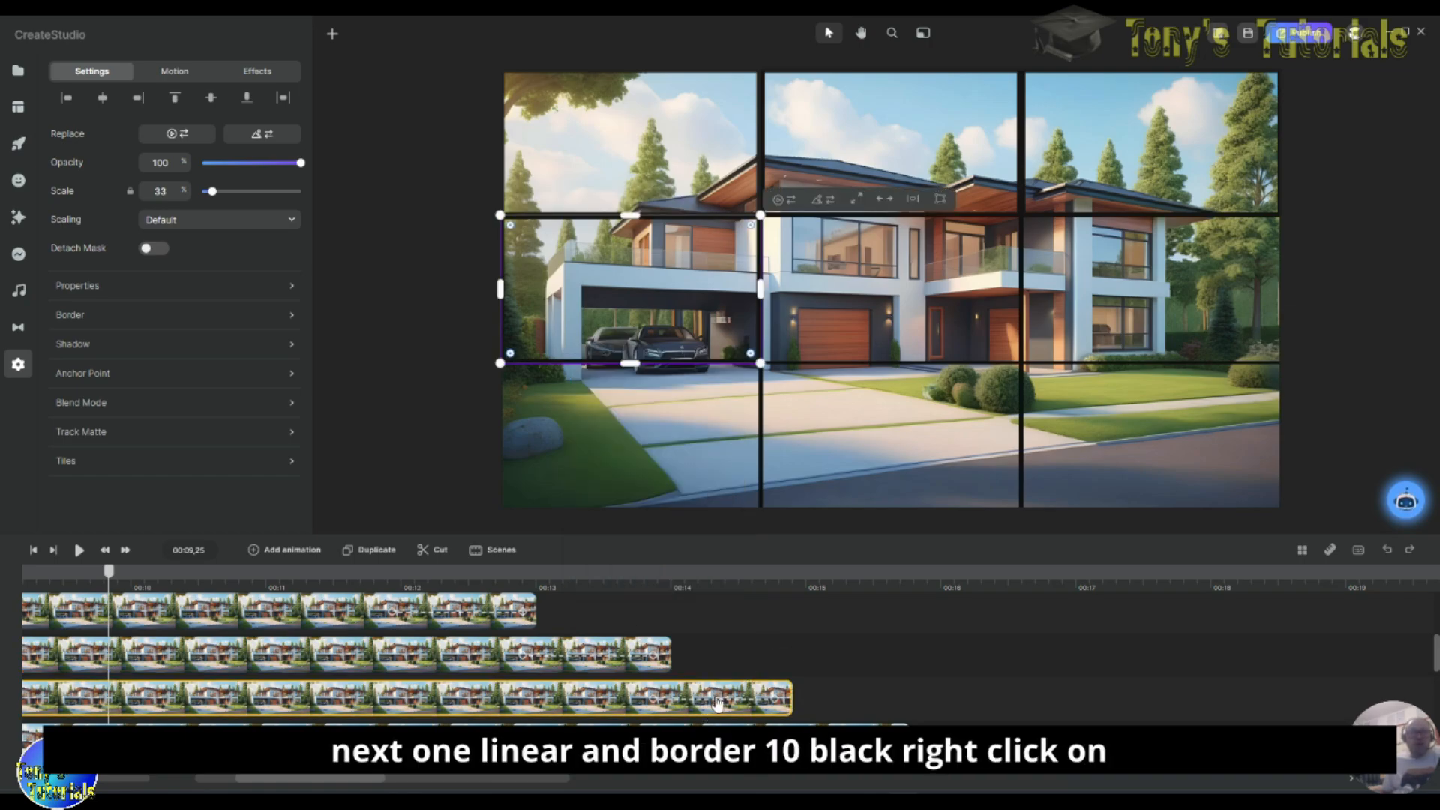
left_click(716, 701)
left_click(754, 558)
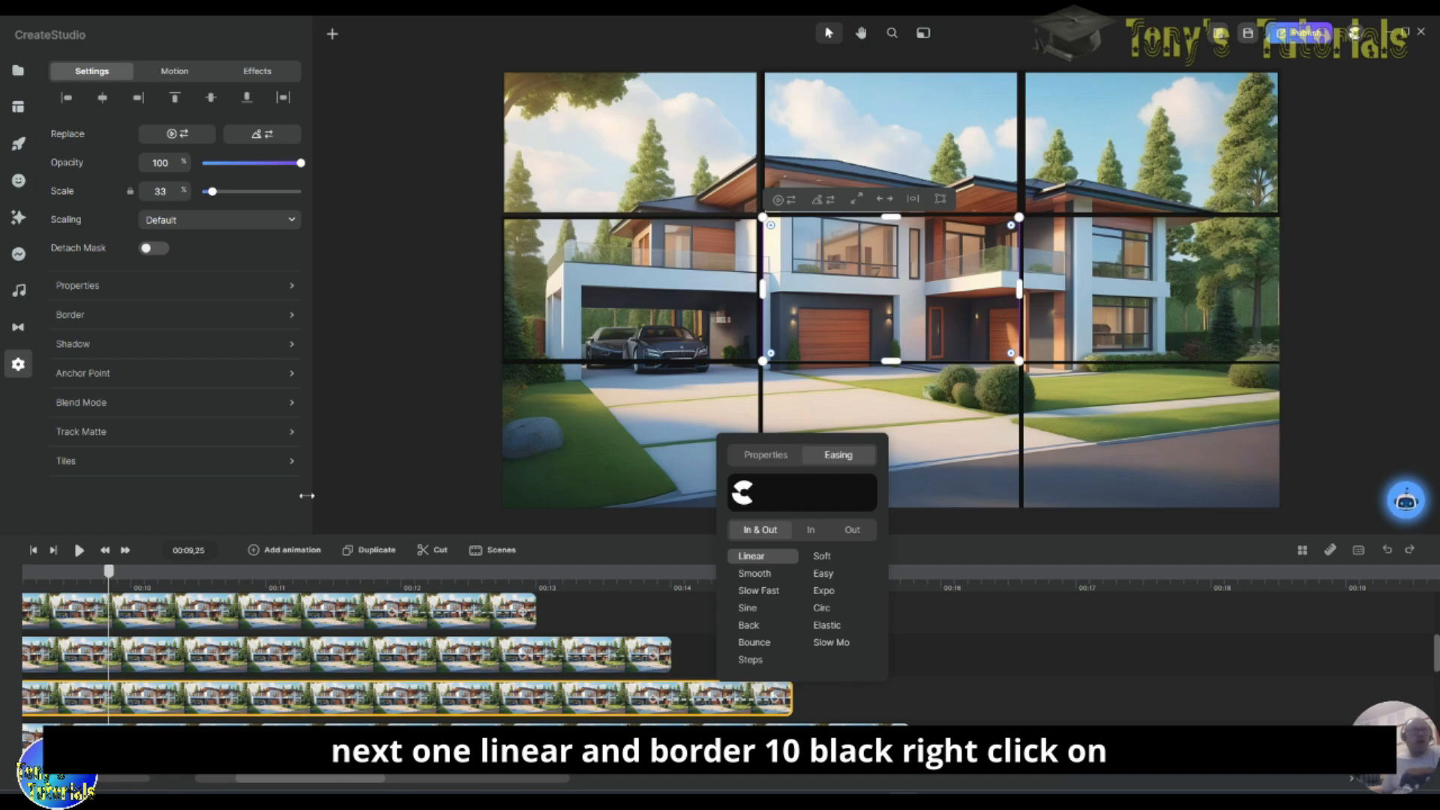
Step: Give the centre clip a 10 px border in near-black colour 070303
left_click(177, 321)
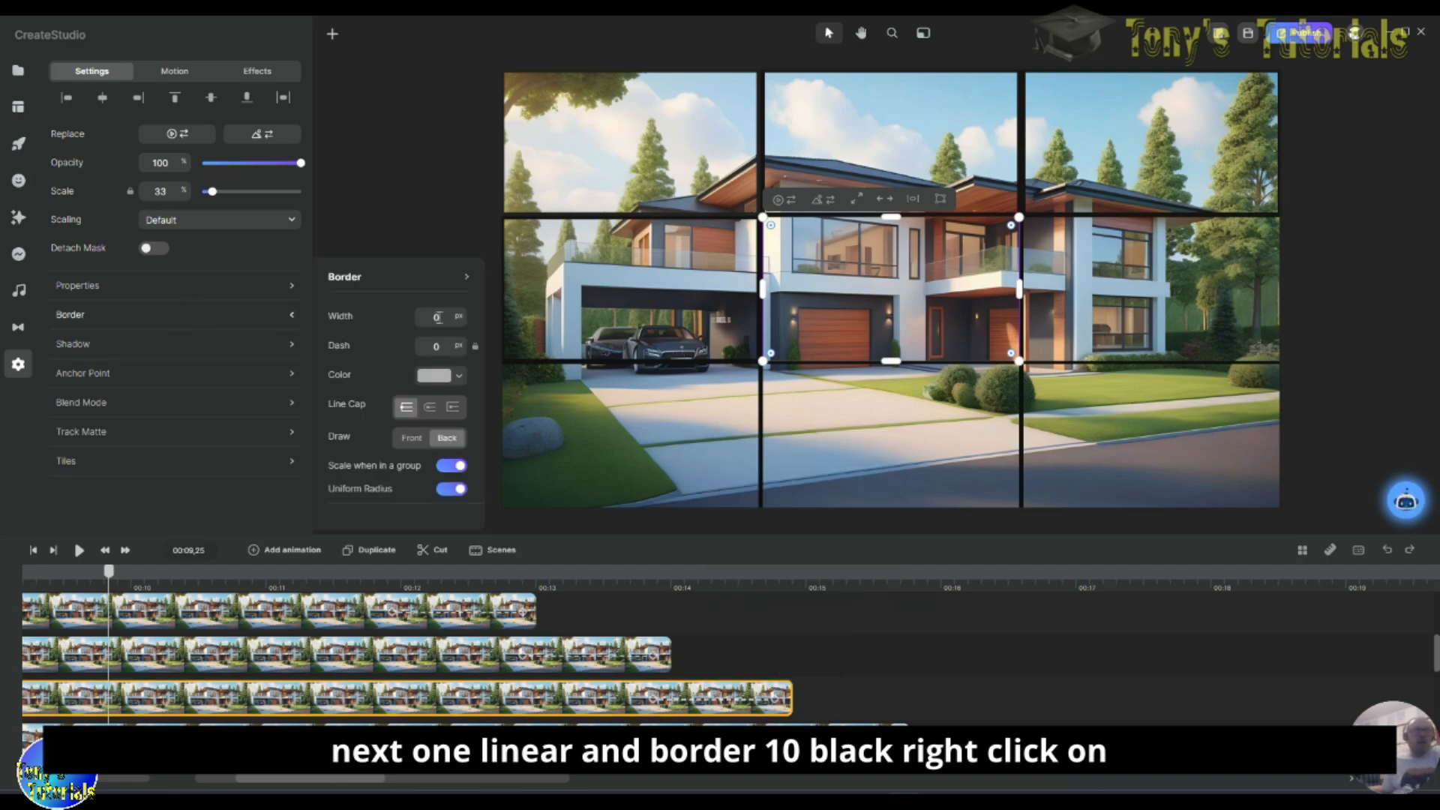
type("10")
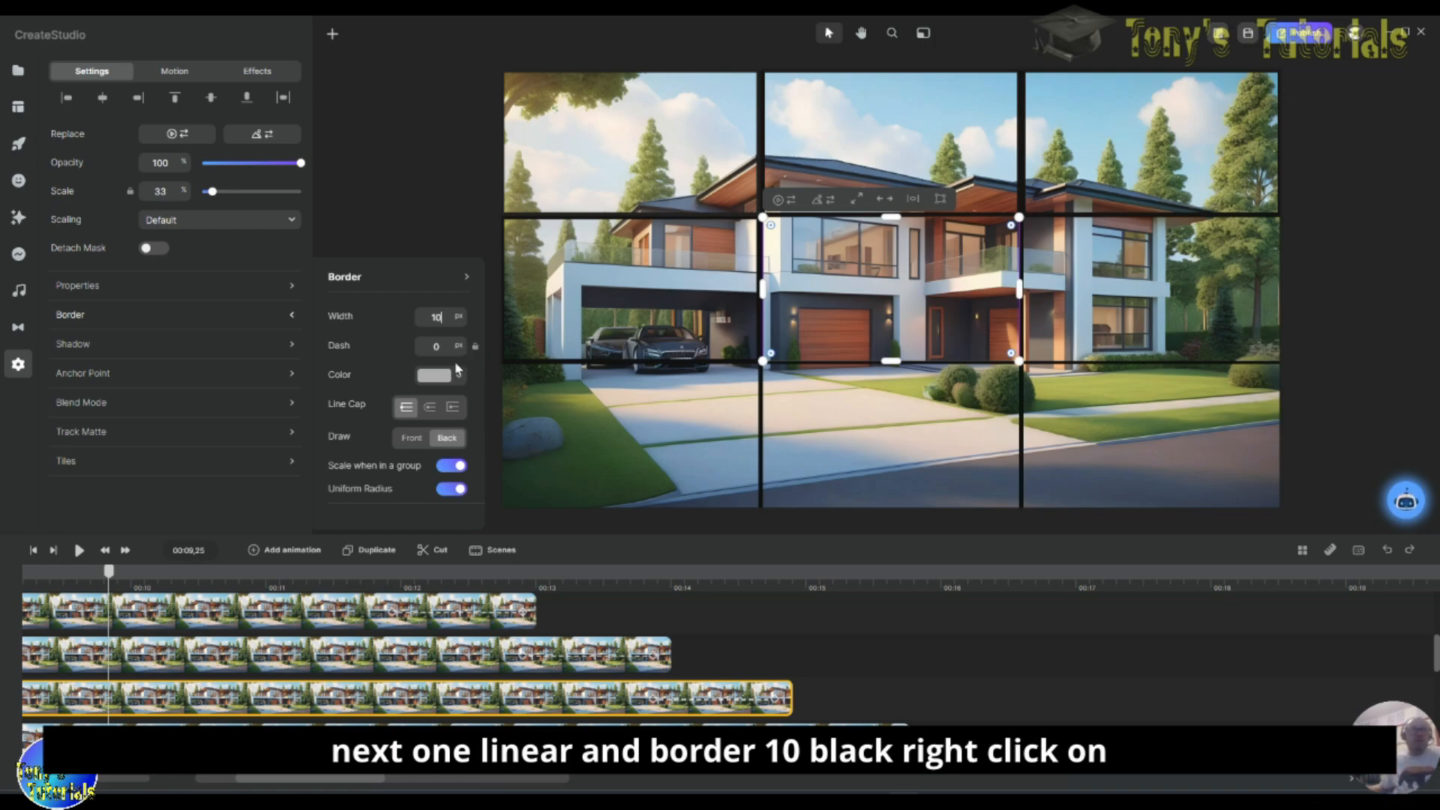
left_click(434, 375)
left_click(511, 458)
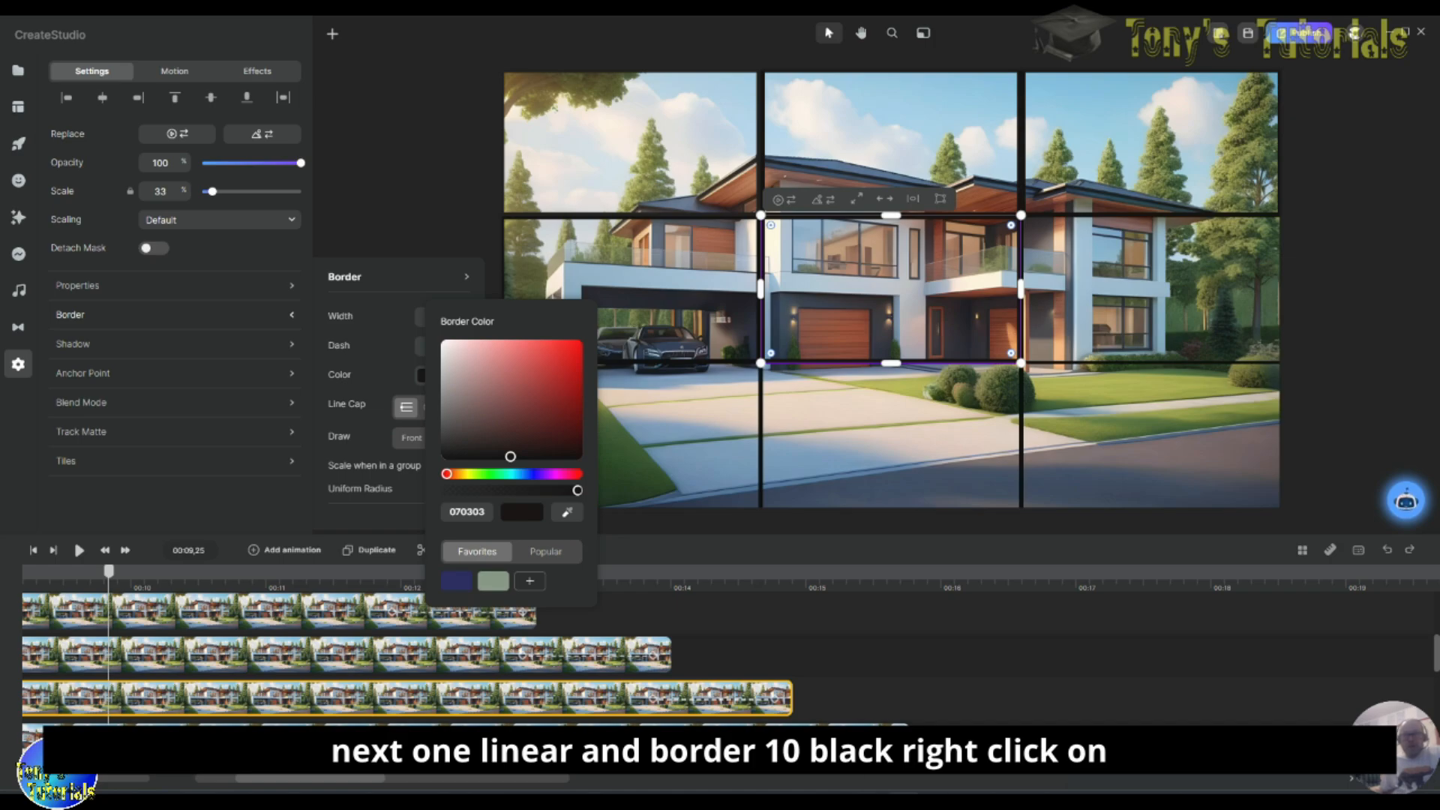
Step: Set the middle-right clip's exit animation easing to Linear and give the clip a 10 px border in black 000000
left_click(720, 739)
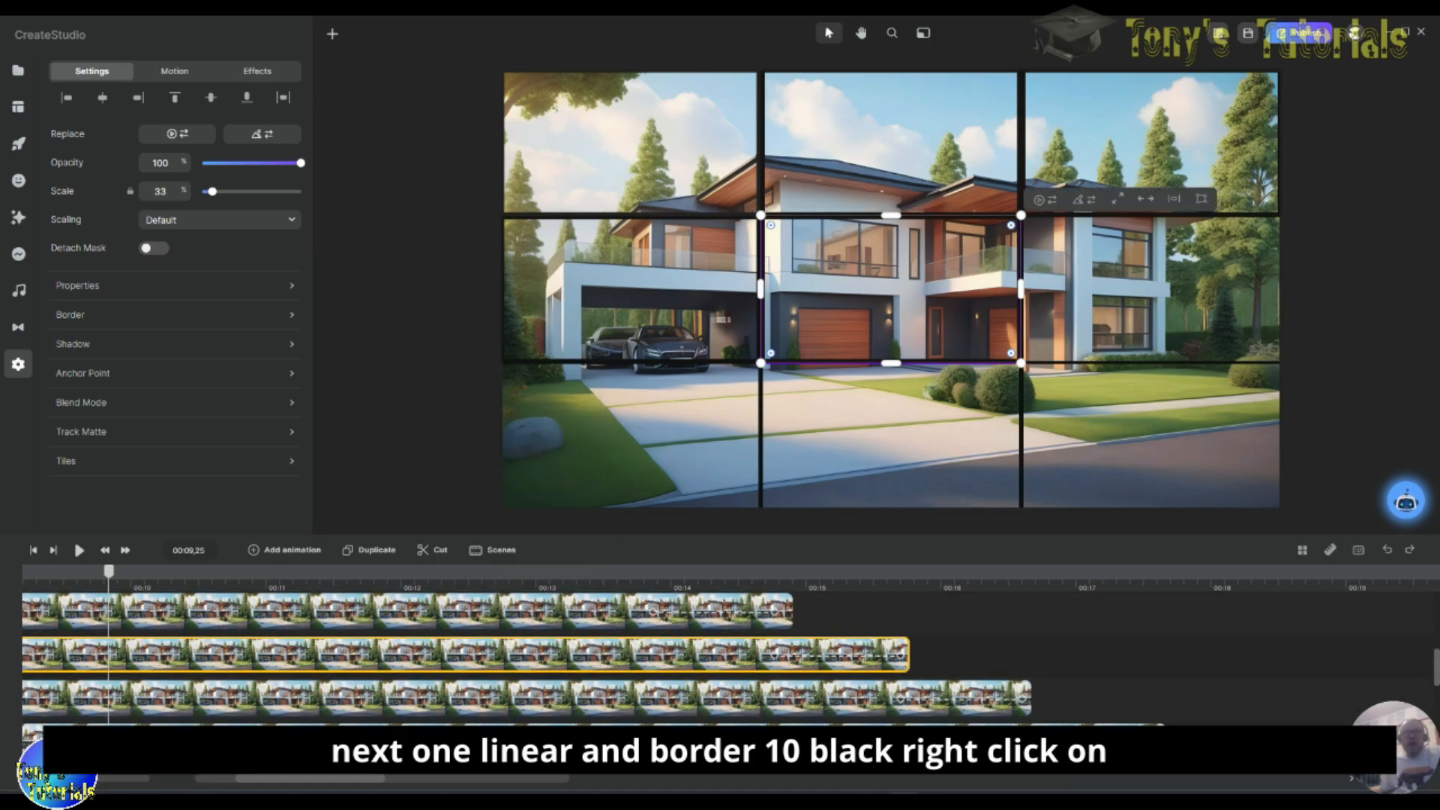
right_click(832, 661)
left_click(868, 517)
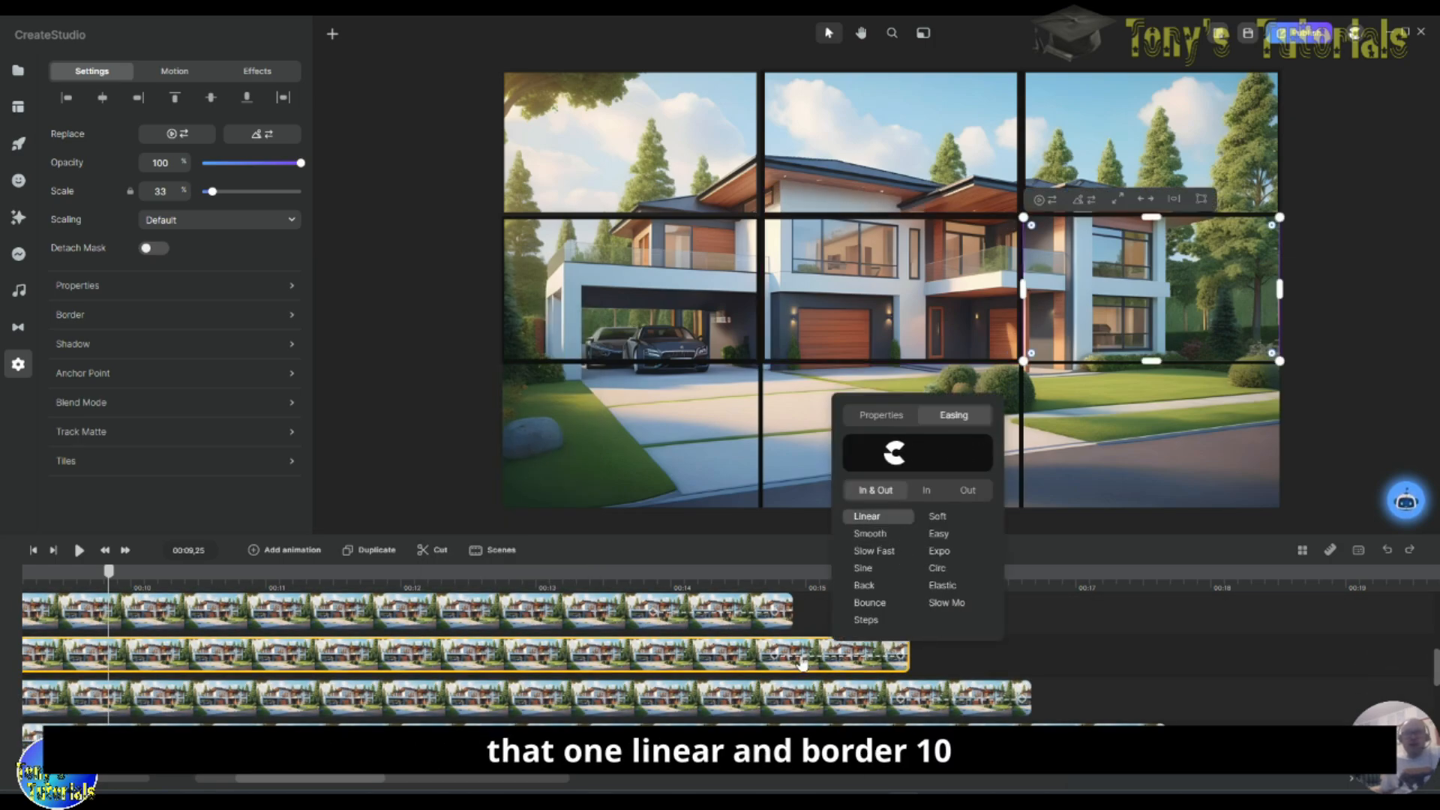
left_click(76, 321)
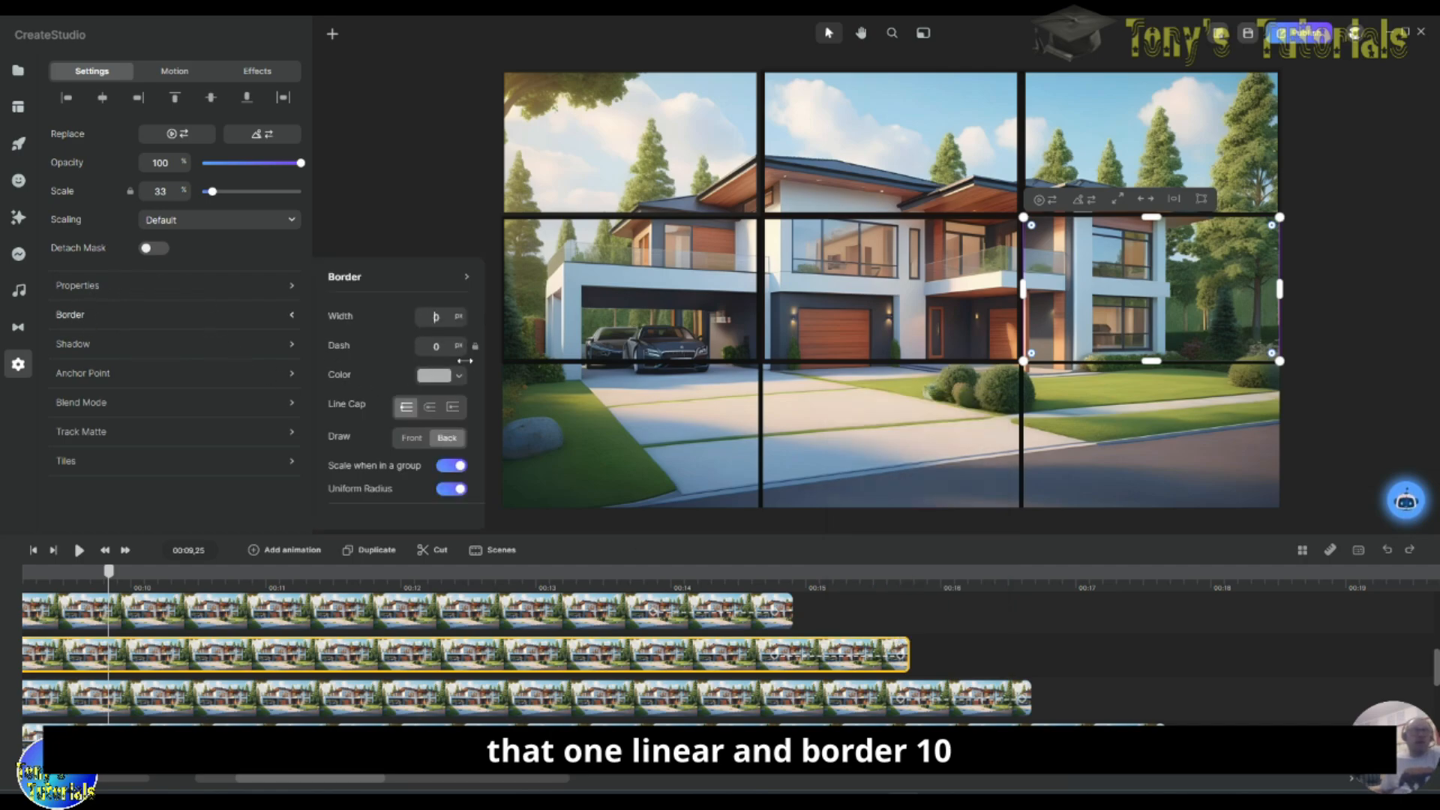
type("1")
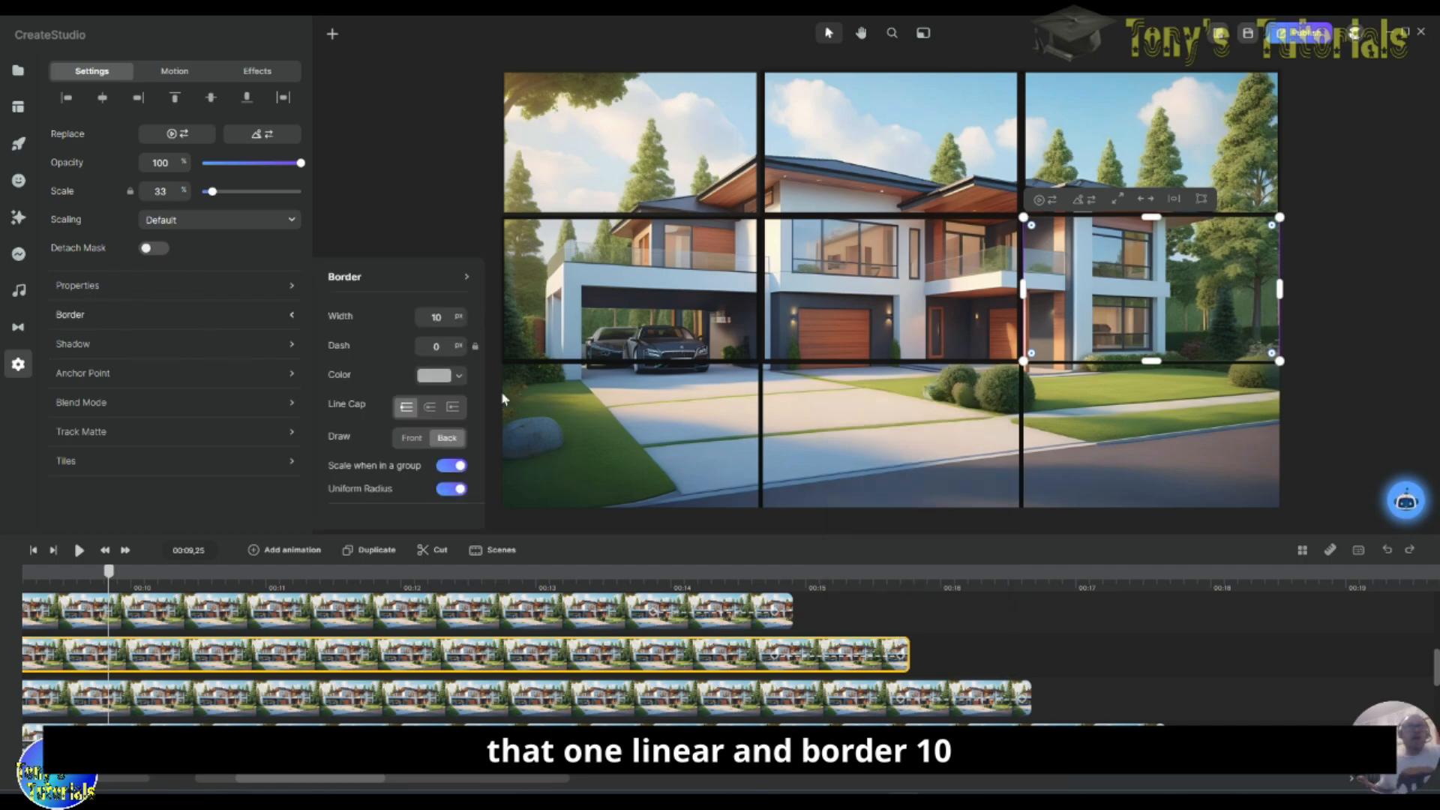
left_click(434, 375)
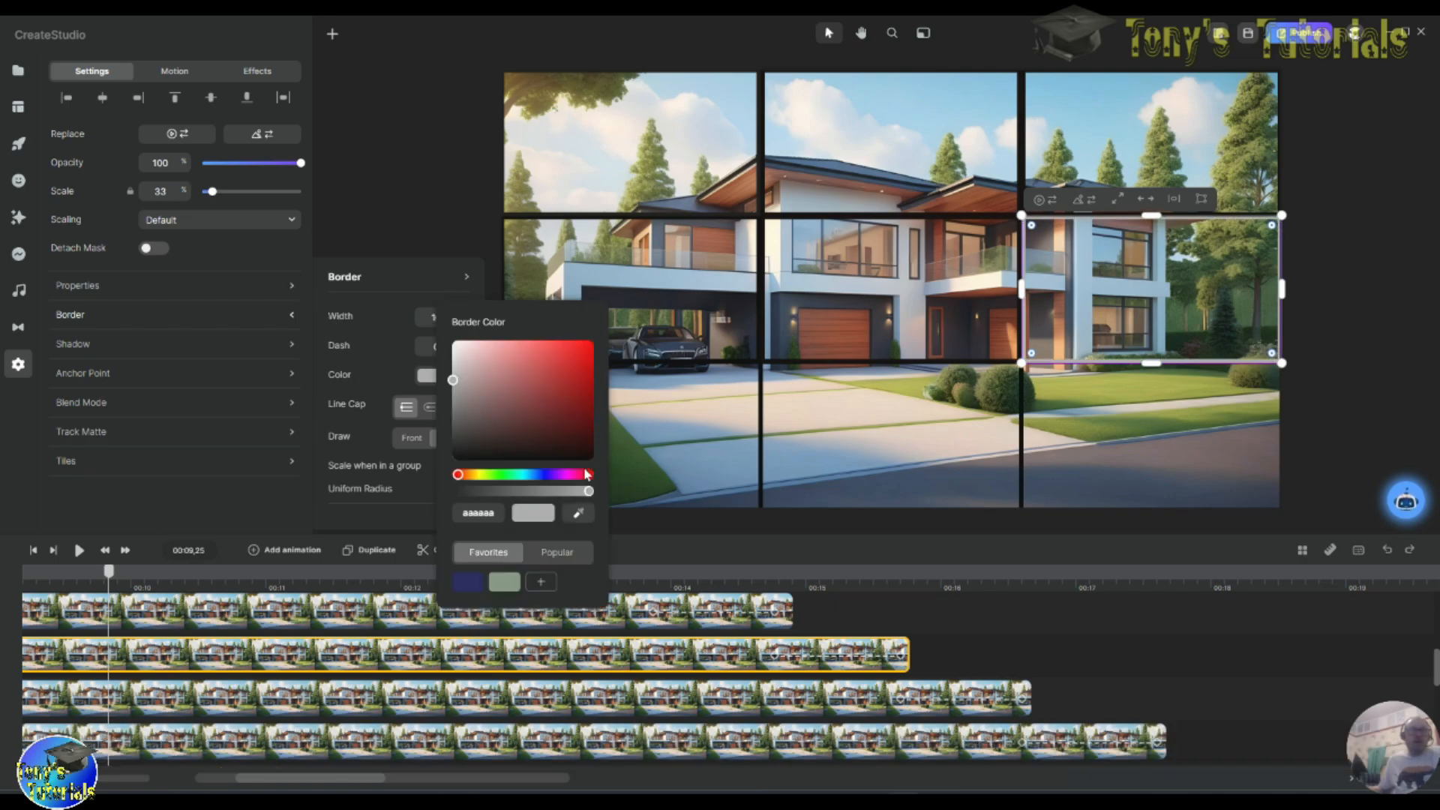
left_click_drag(510, 450, 515, 465)
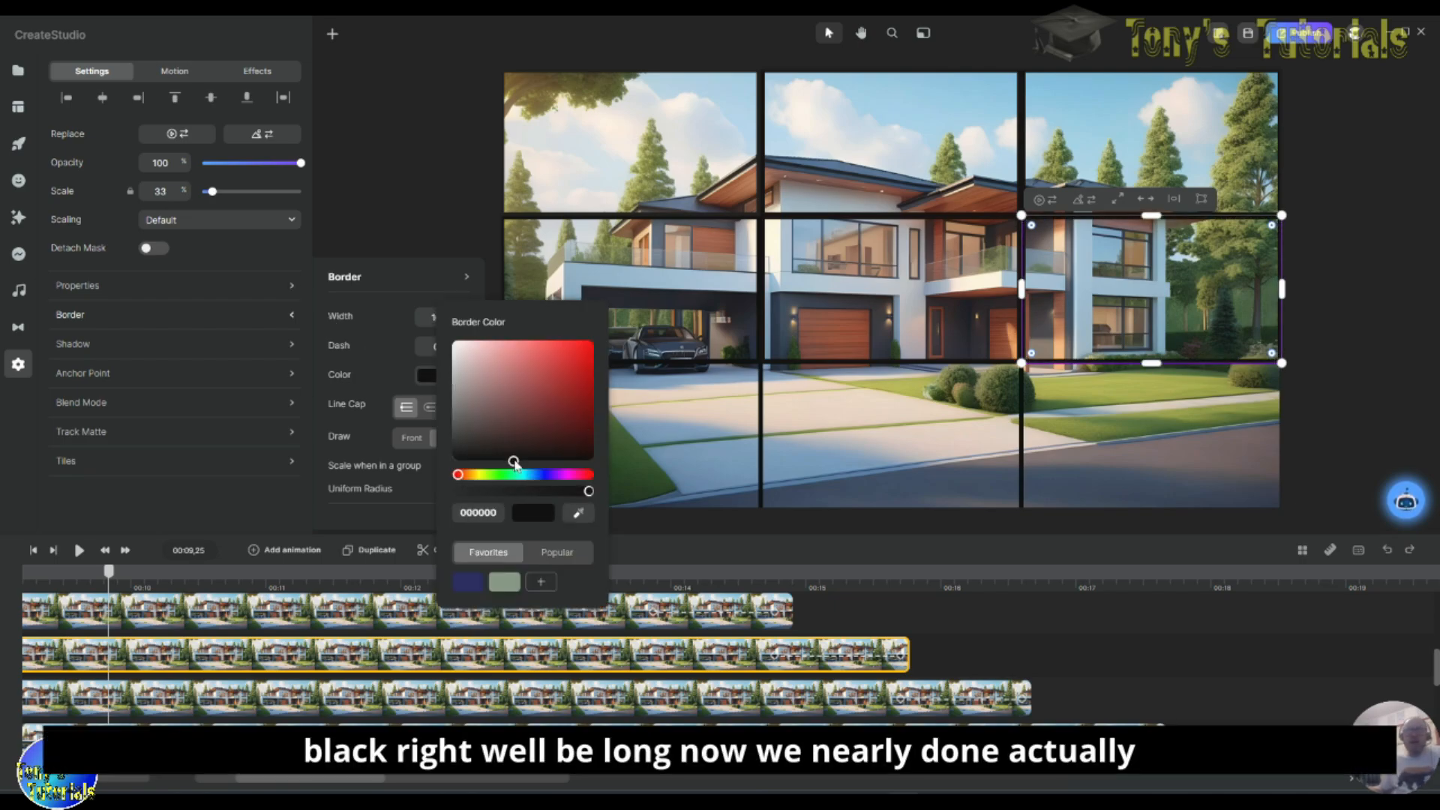
Step: Give the bottom-left clip a 10 px border in black 000000
left_click(956, 703)
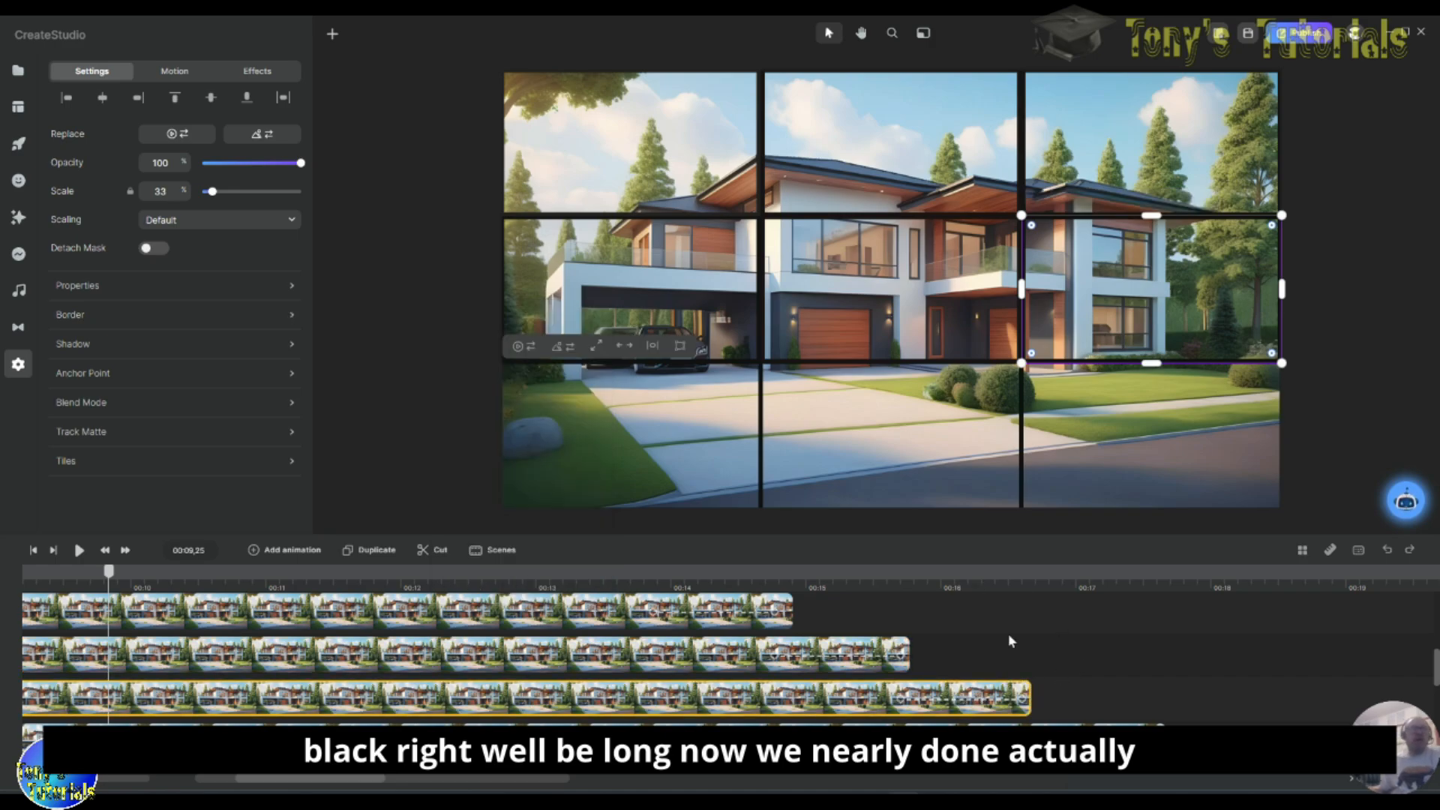
left_click(630, 450)
left_click(239, 318)
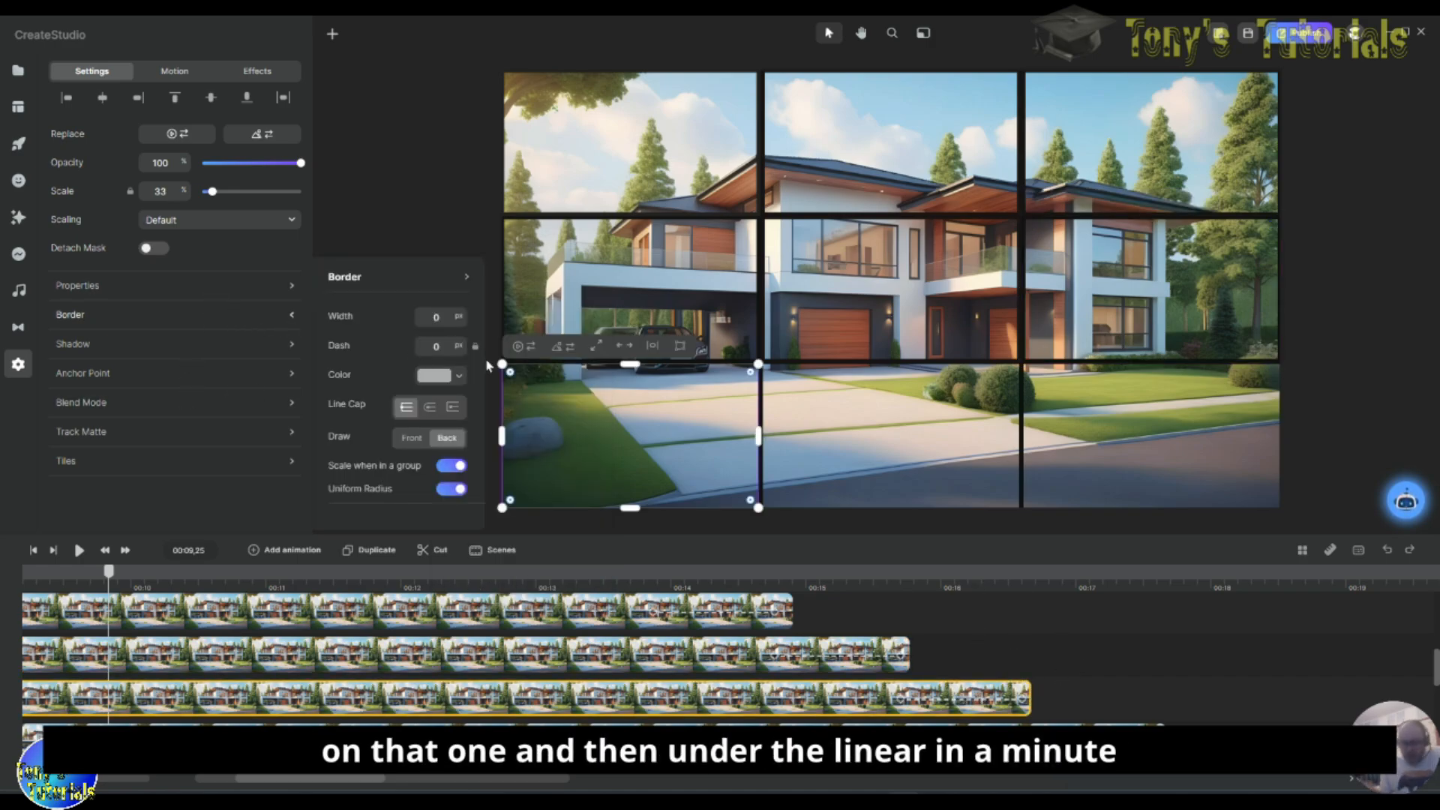
type("1")
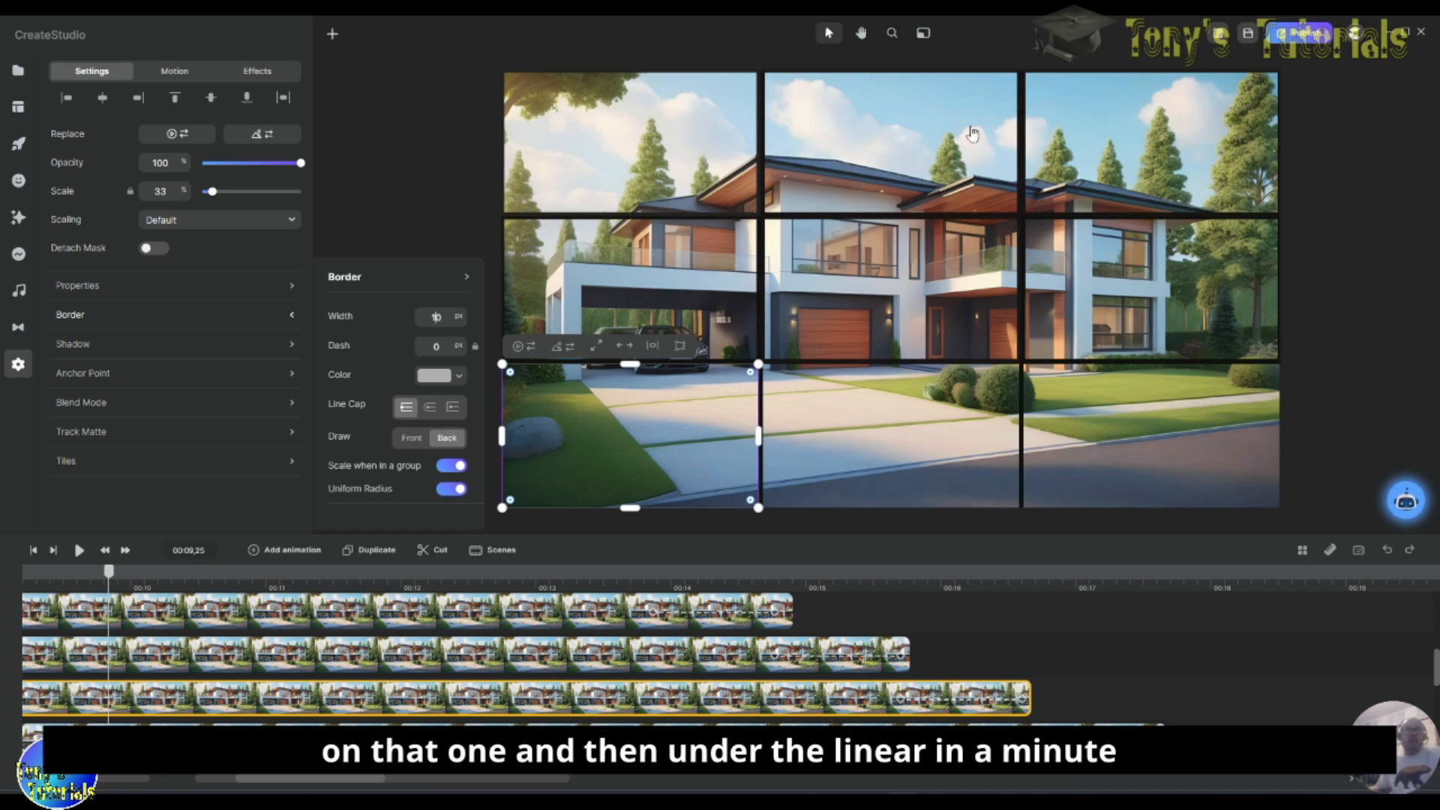
left_click(441, 376)
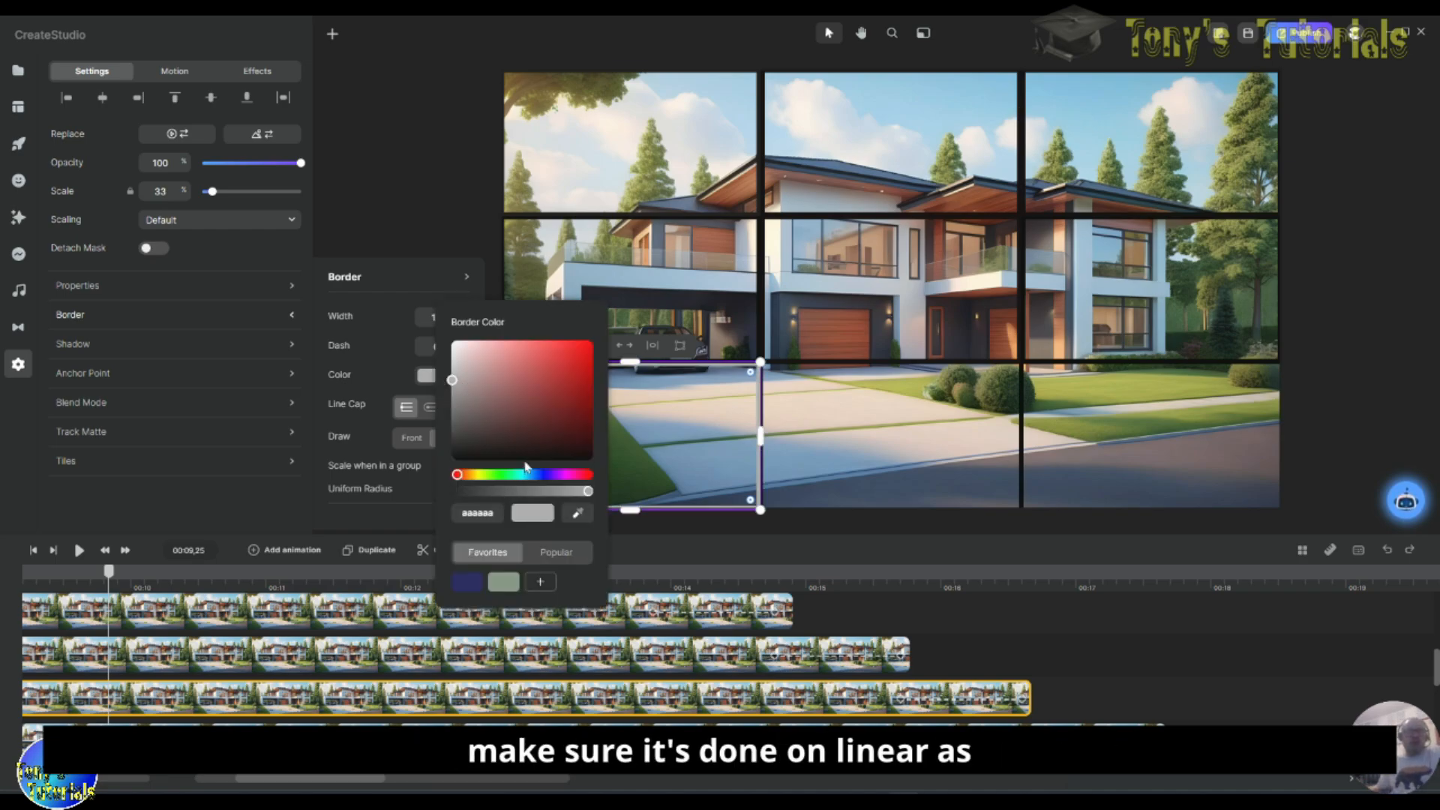
left_click(519, 460)
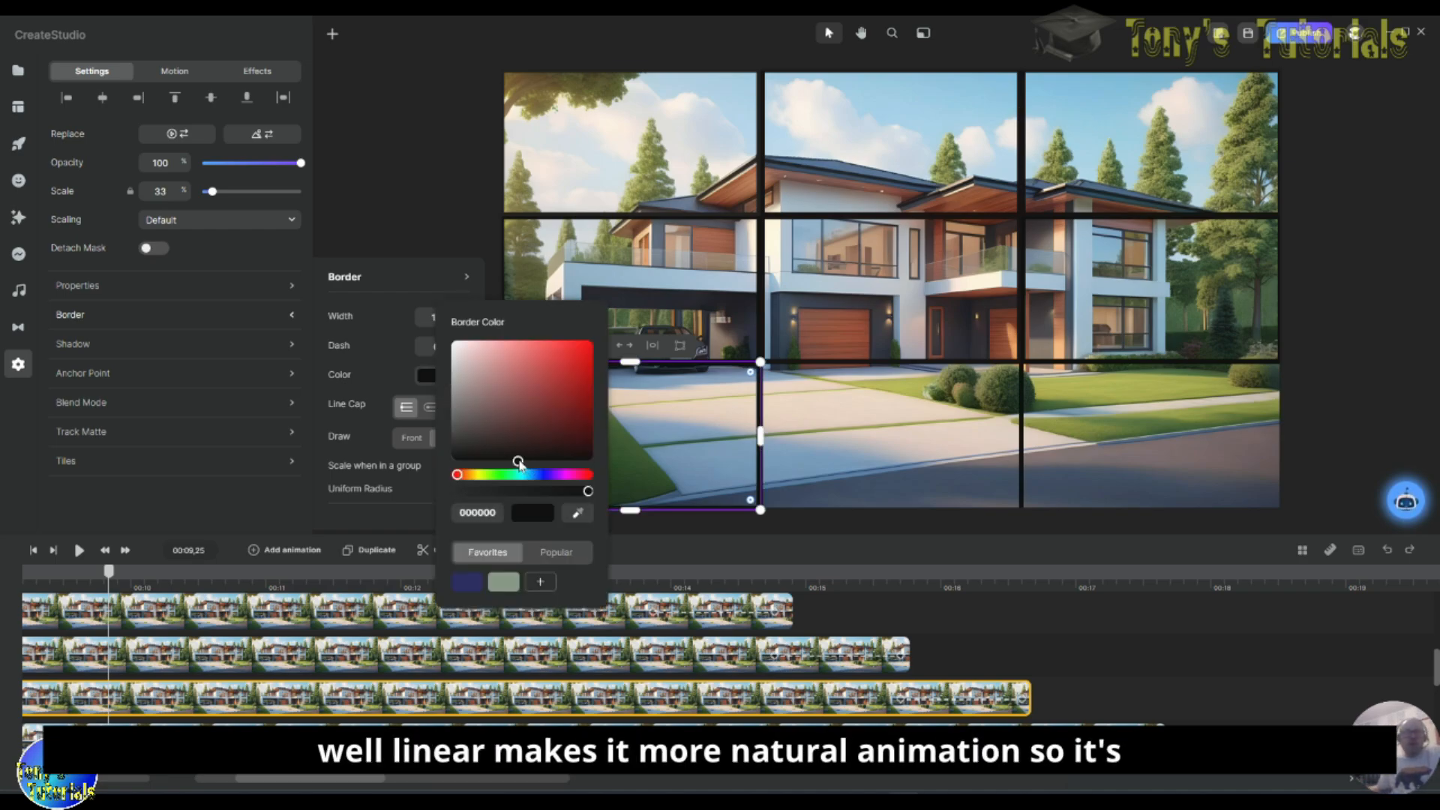
left_click(1139, 620)
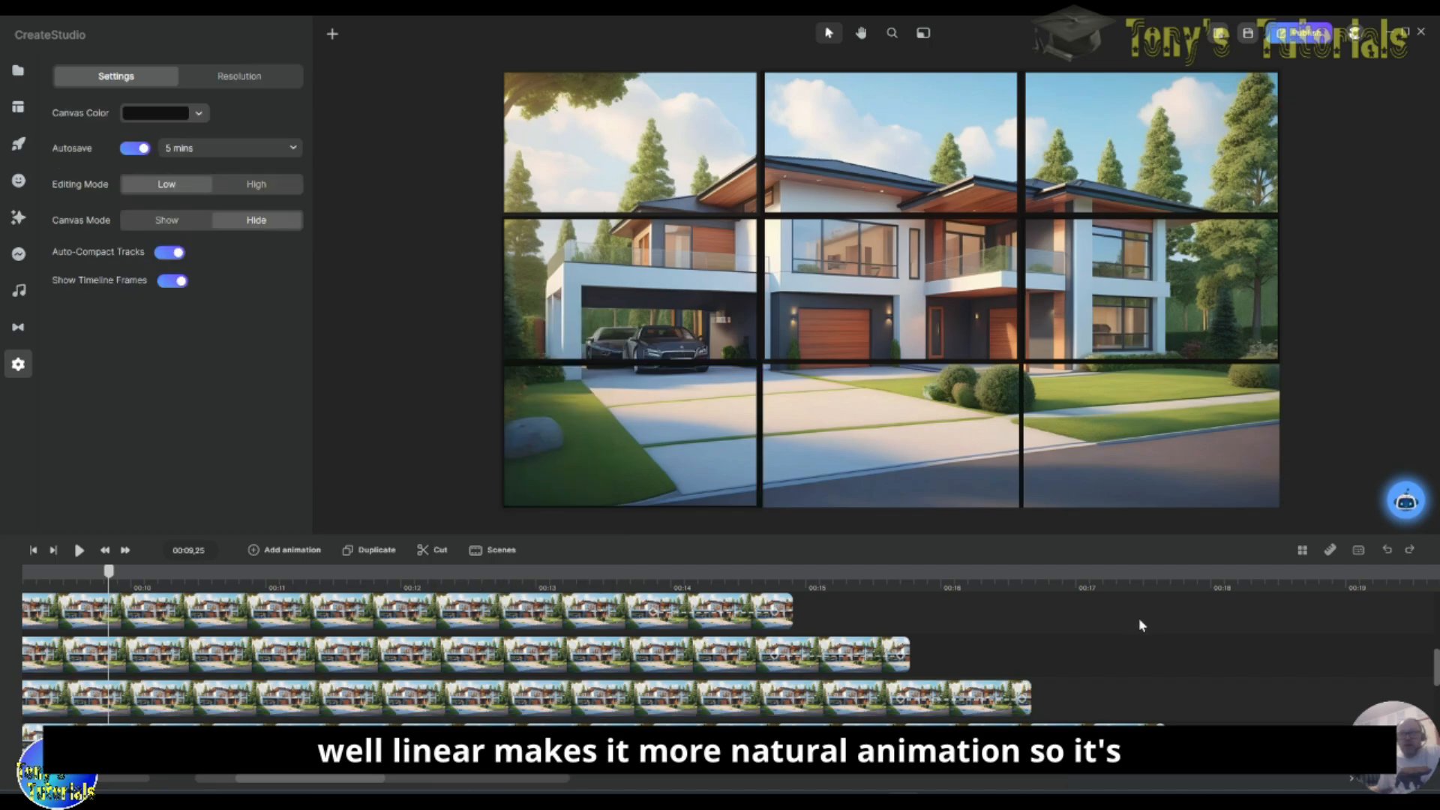
Step: Set the easing of the bottom-left clip's exit animation to Linear
left_click(961, 700)
left_click(997, 562)
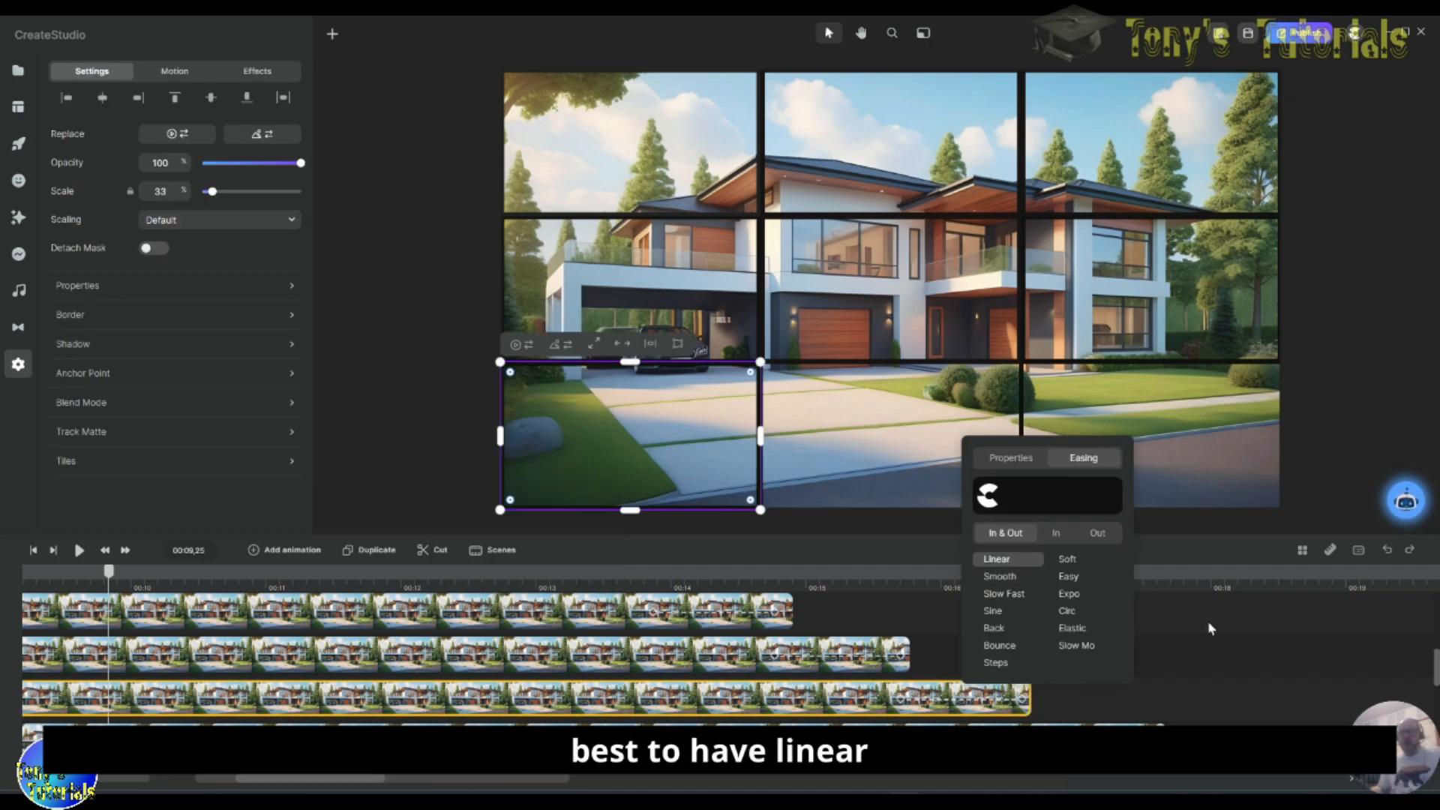
left_click(1238, 632)
Step: Set the bottom-centre clip's exit animation easing to Linear and give the clip a 10 px border in near-black colour 070303
left_click(1090, 741)
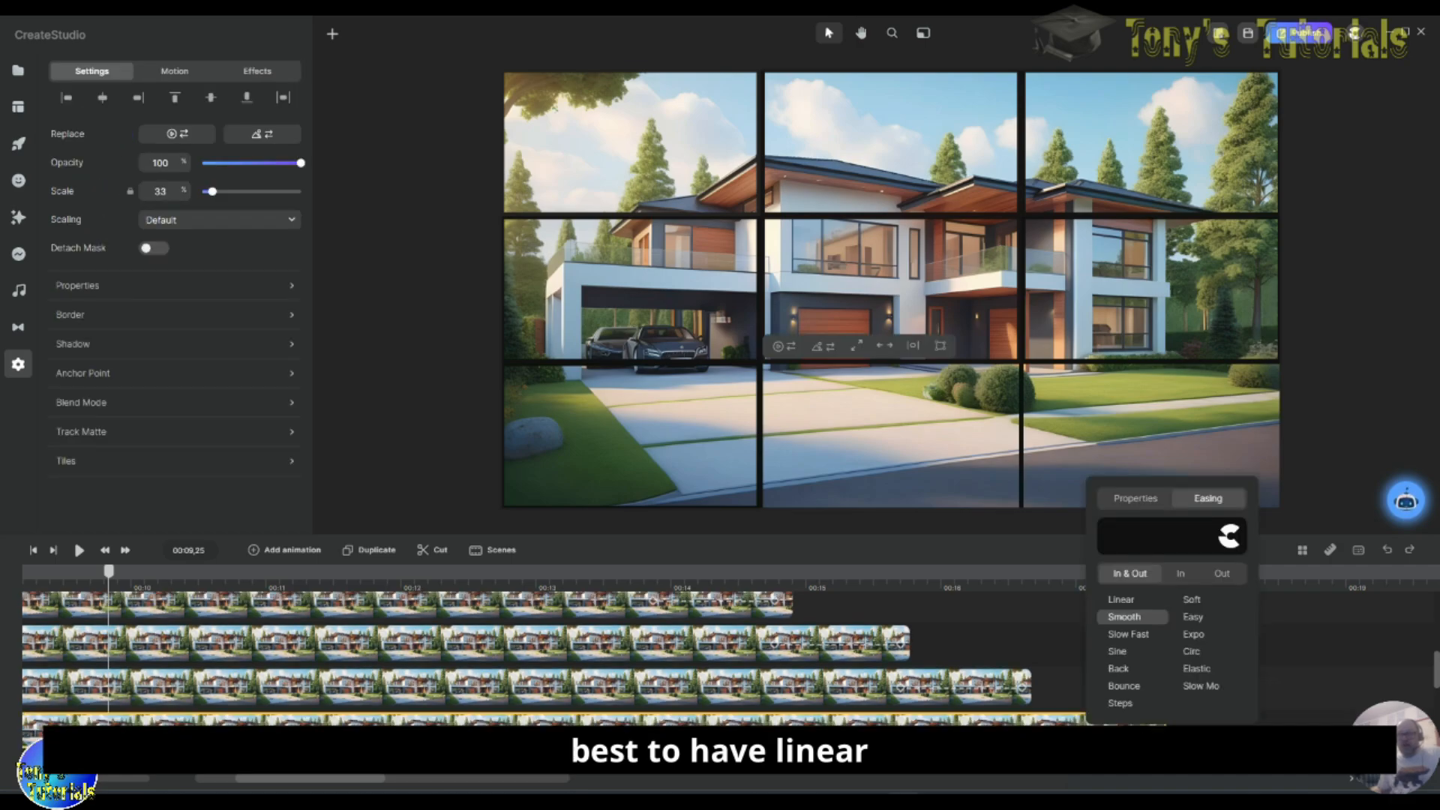
left_click(1119, 603)
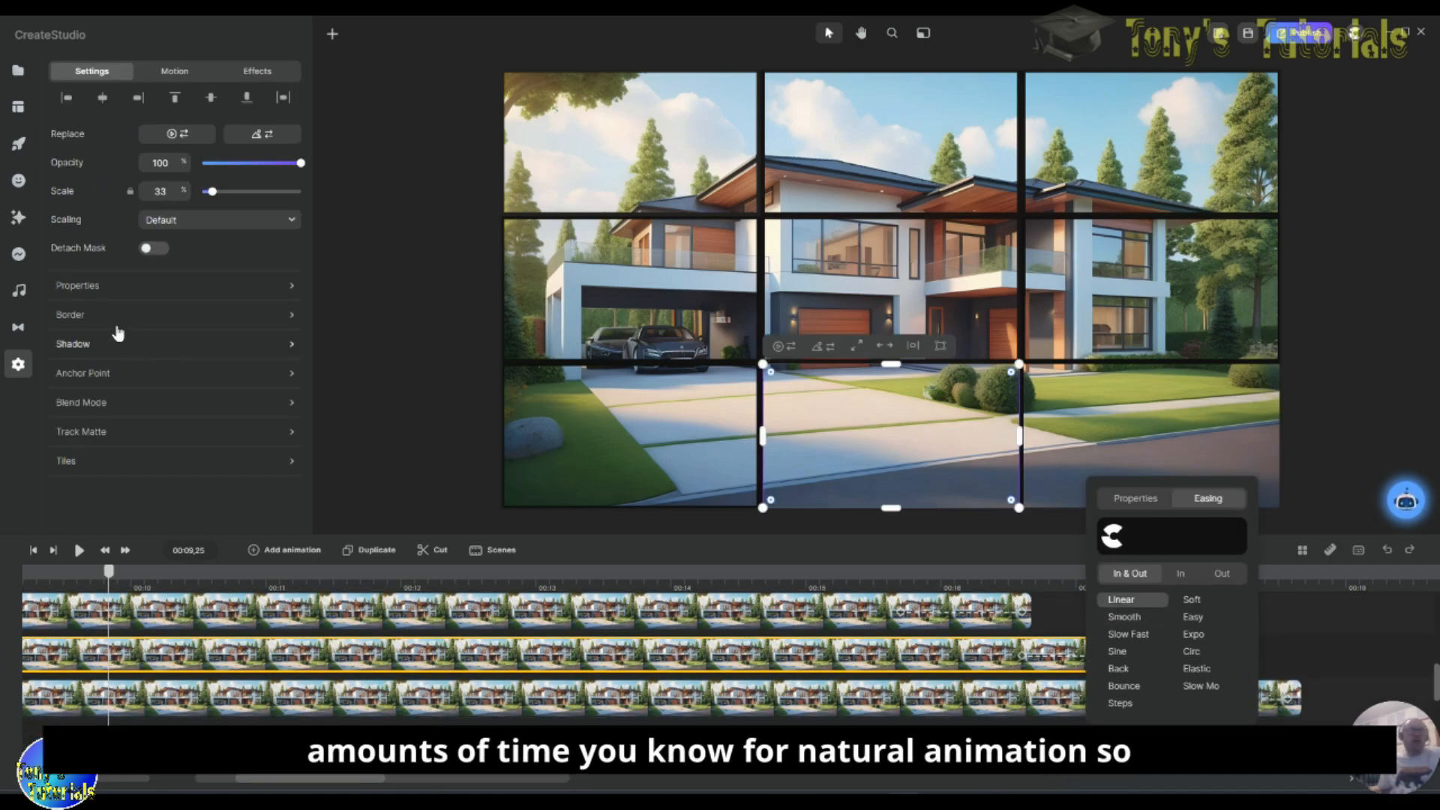
left_click(147, 318)
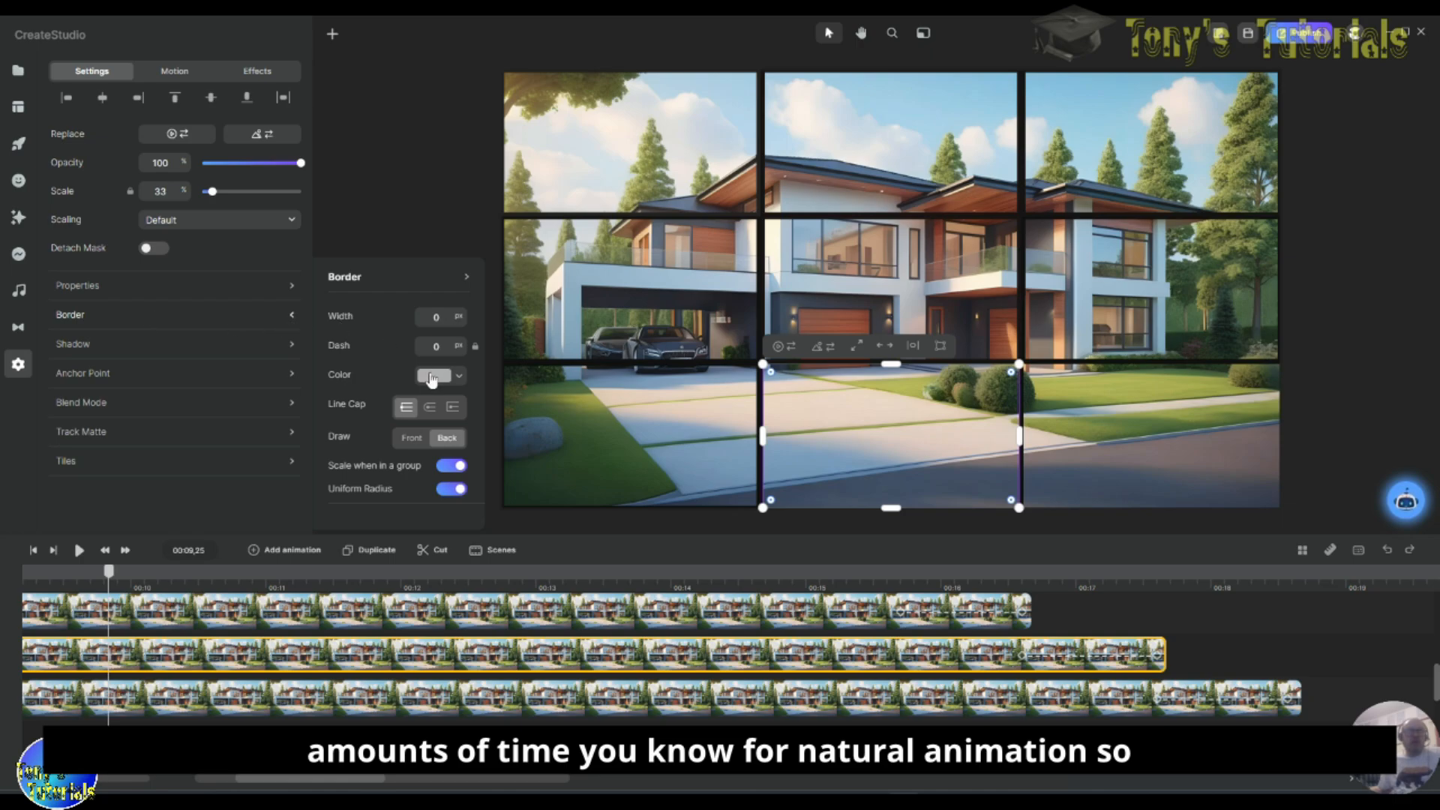
left_click(432, 376)
left_click(515, 456)
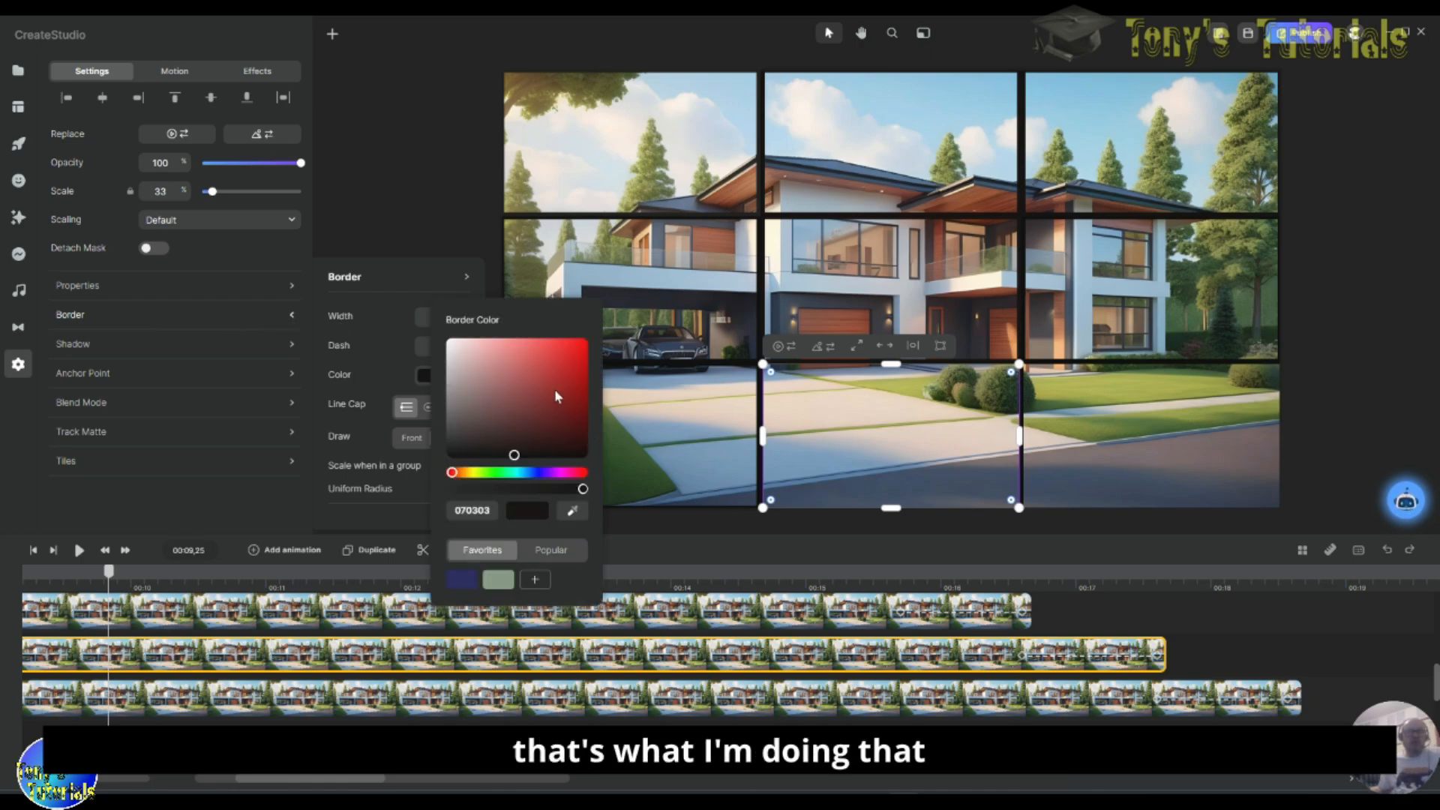
left_click(428, 321)
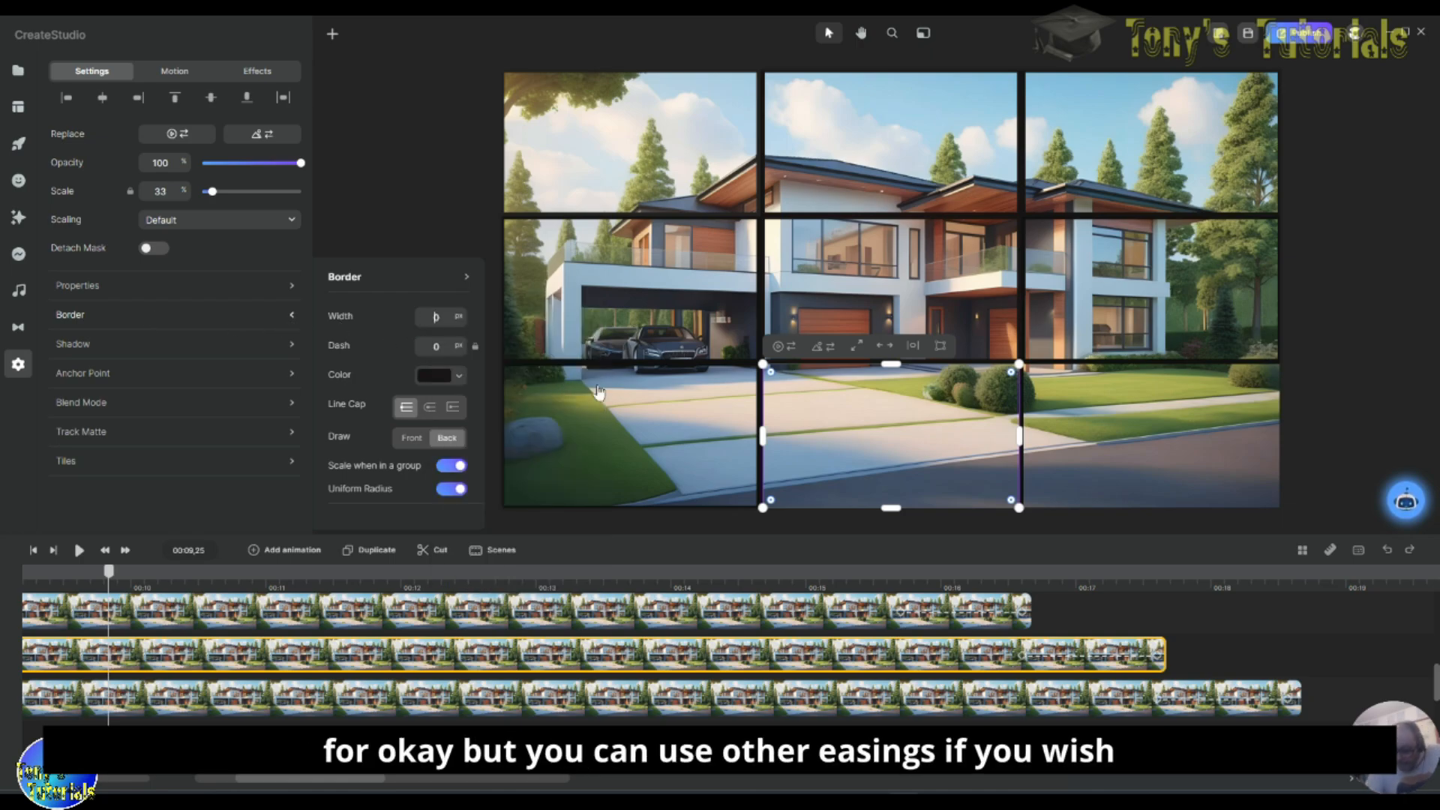
type("1")
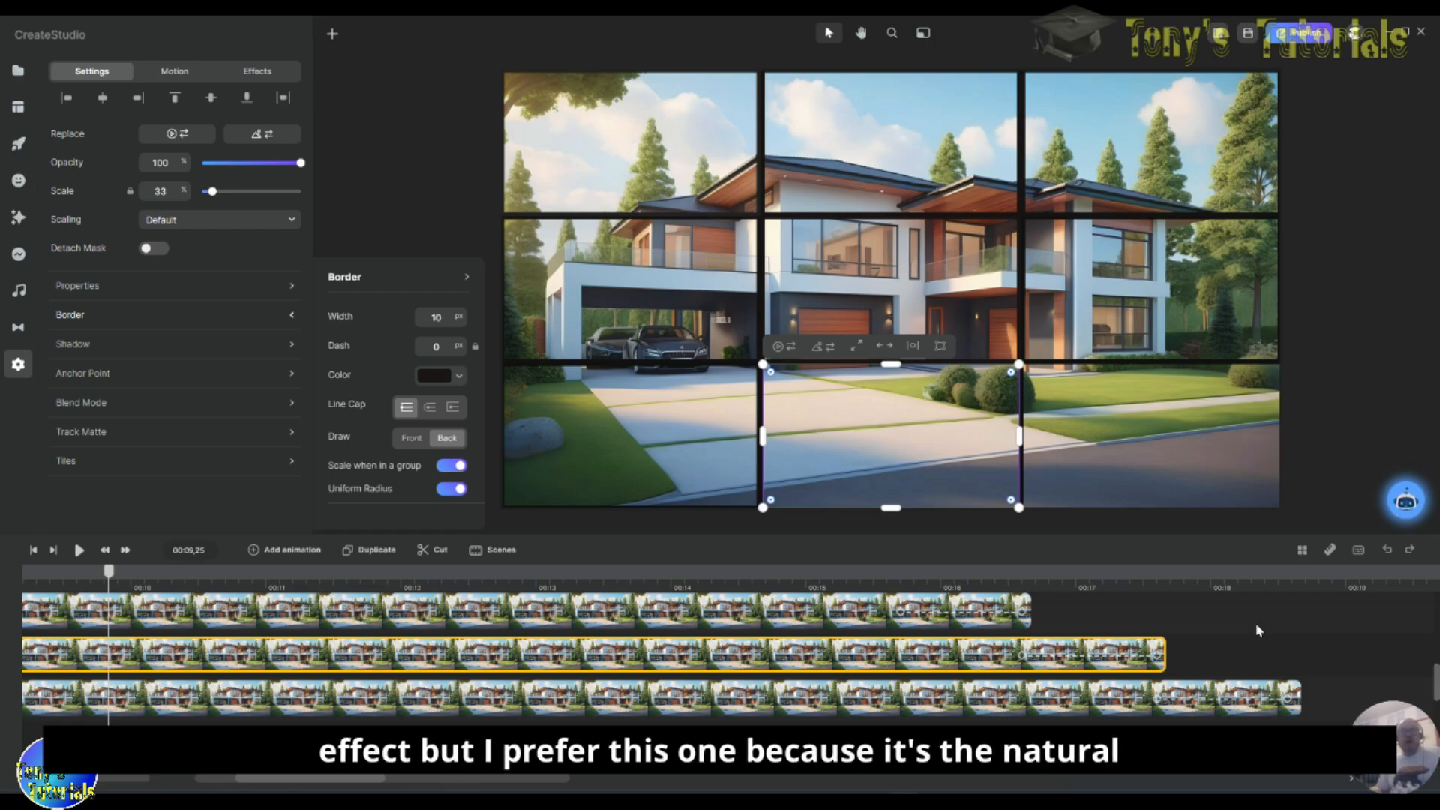
Step: Set the easing of the bottom-right clip's exit animation to Linear
left_click(1231, 705)
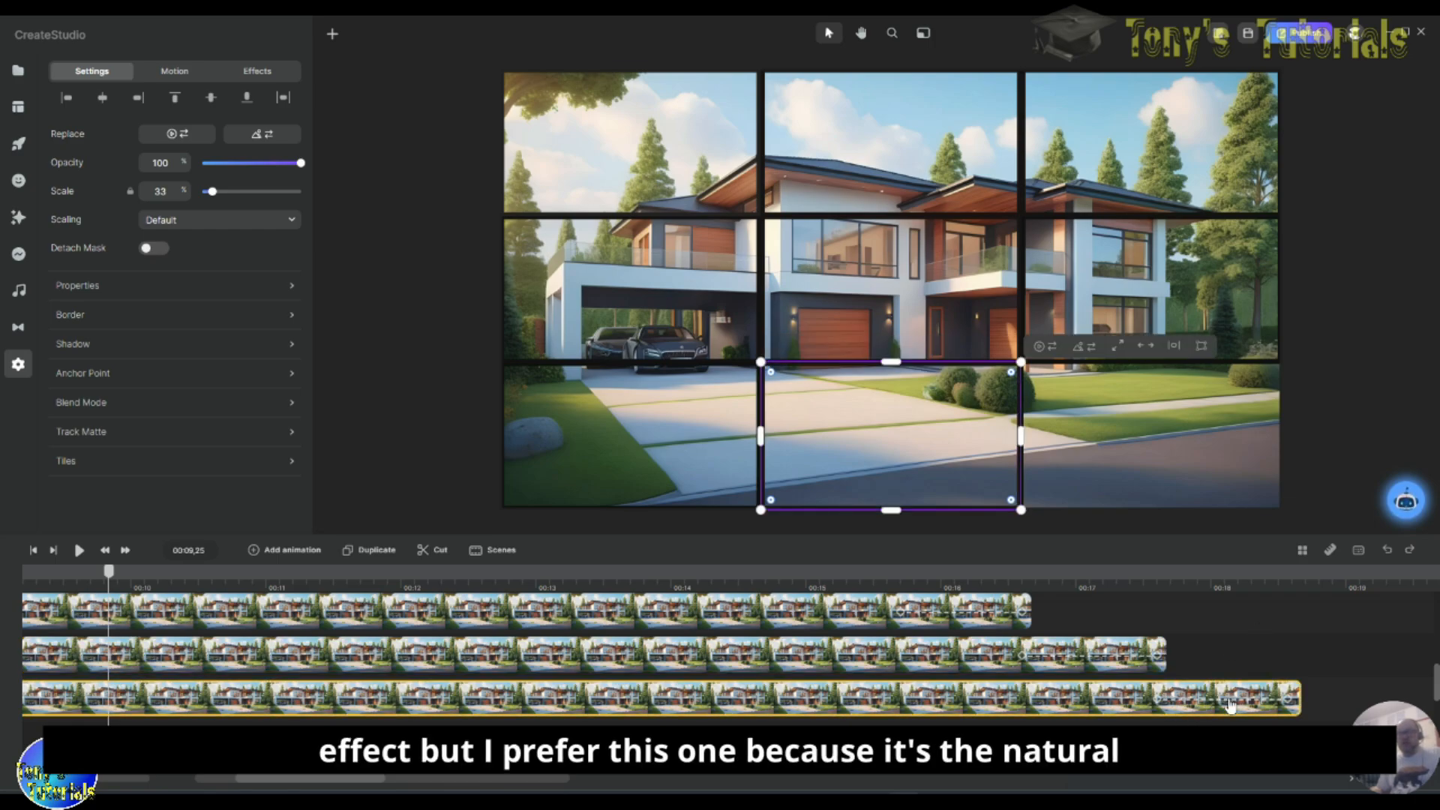
left_click(1231, 705)
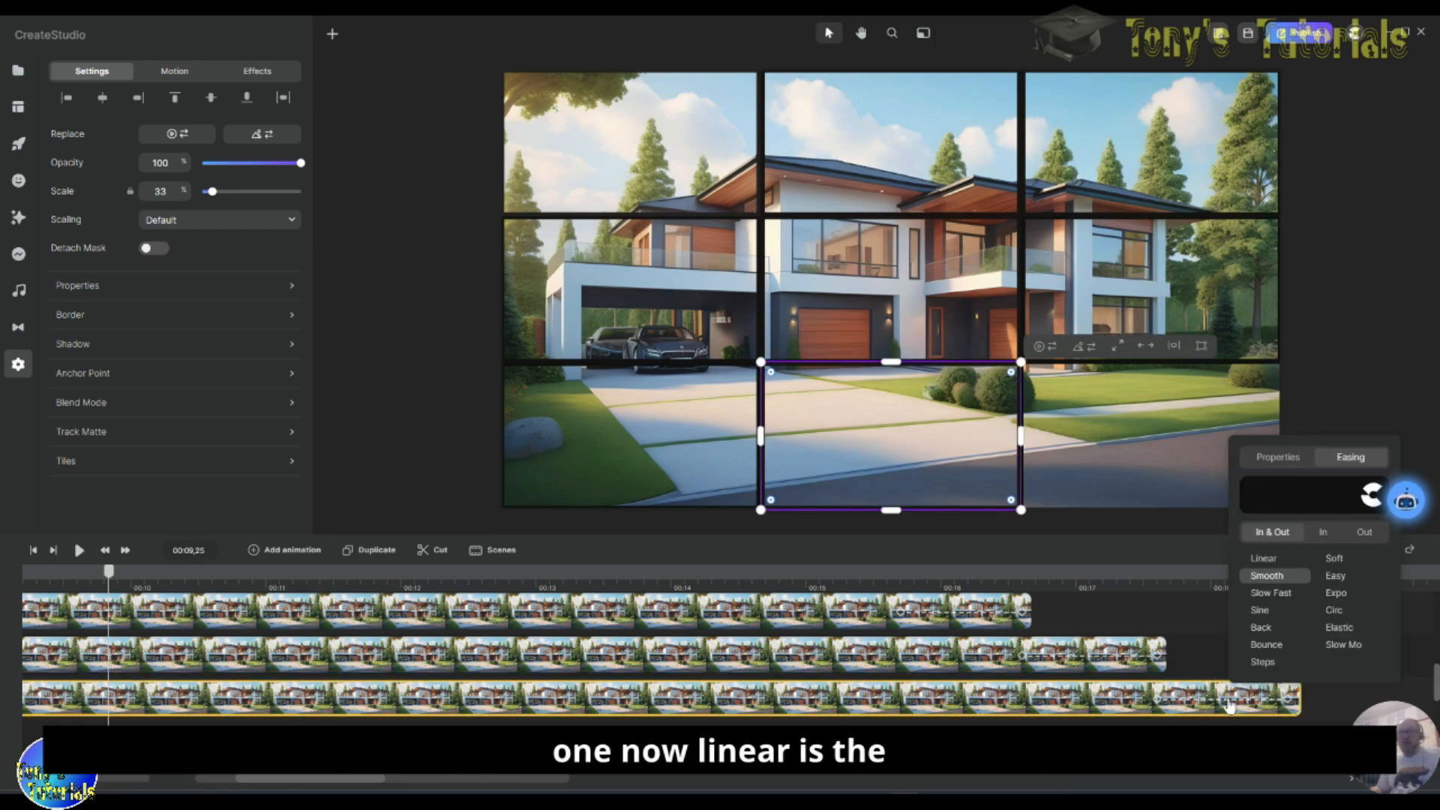
left_click(1264, 558)
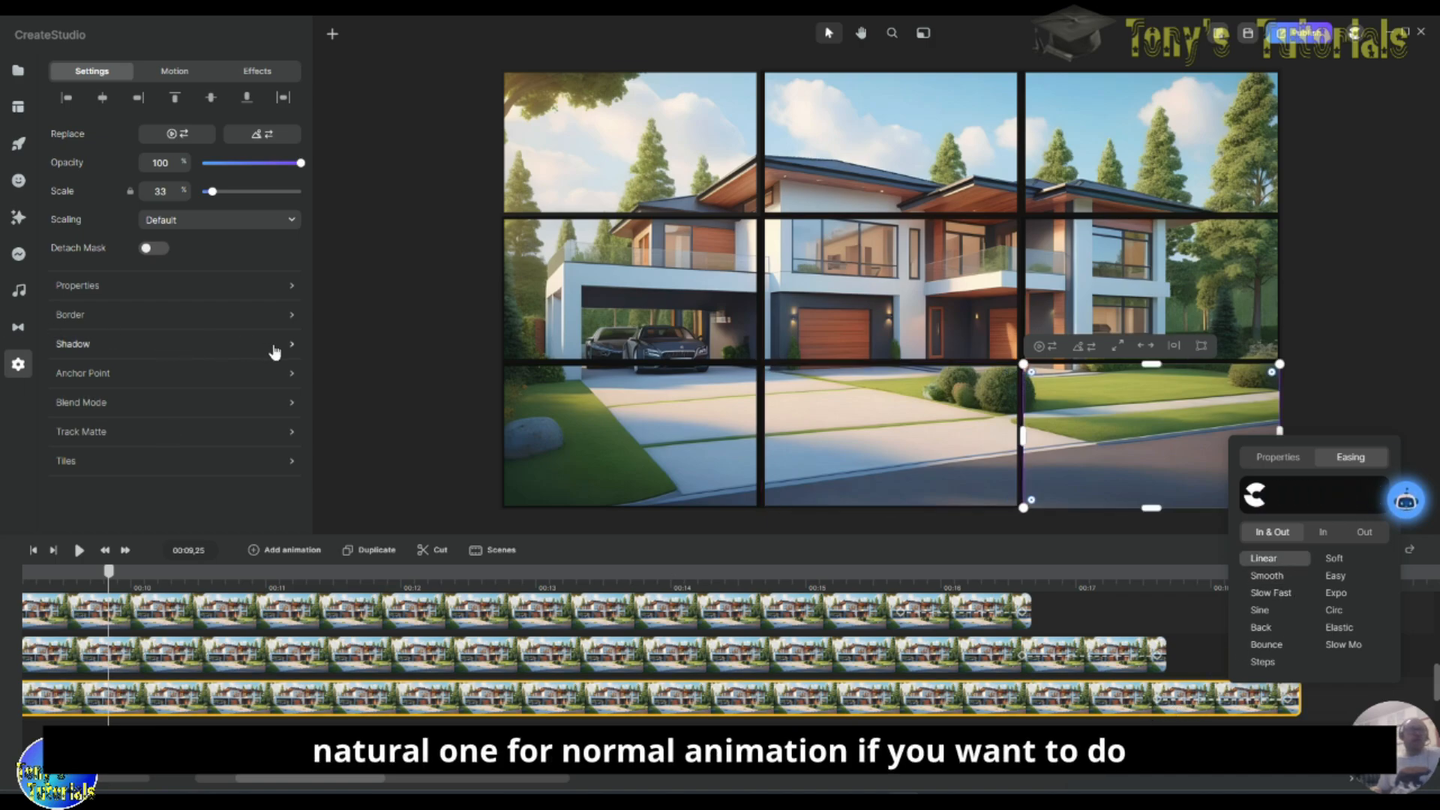
Step: Give the bottom-right clip a 10 px border in near-black colour 070303 and recheck its border settings
left_click(291, 315)
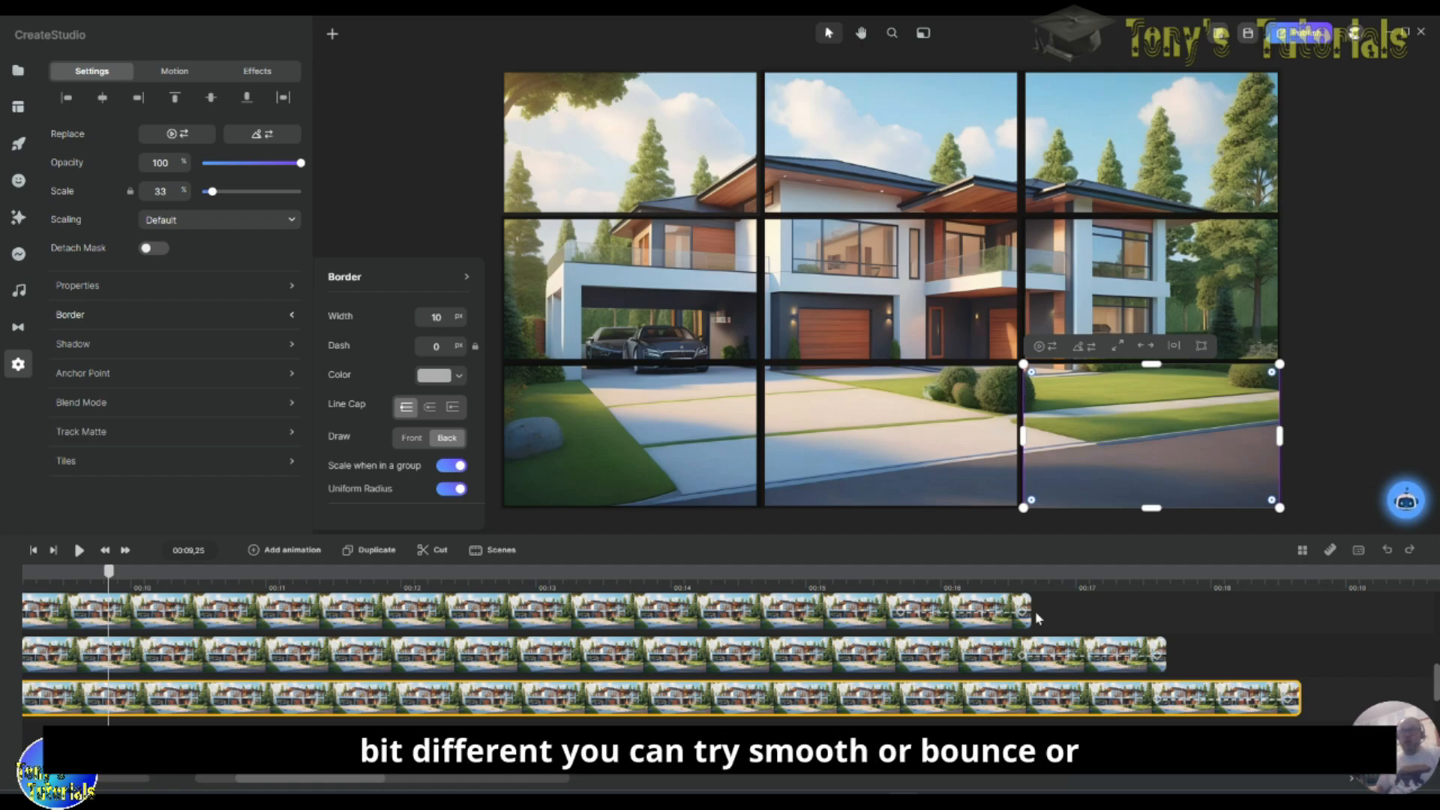
left_click(435, 376)
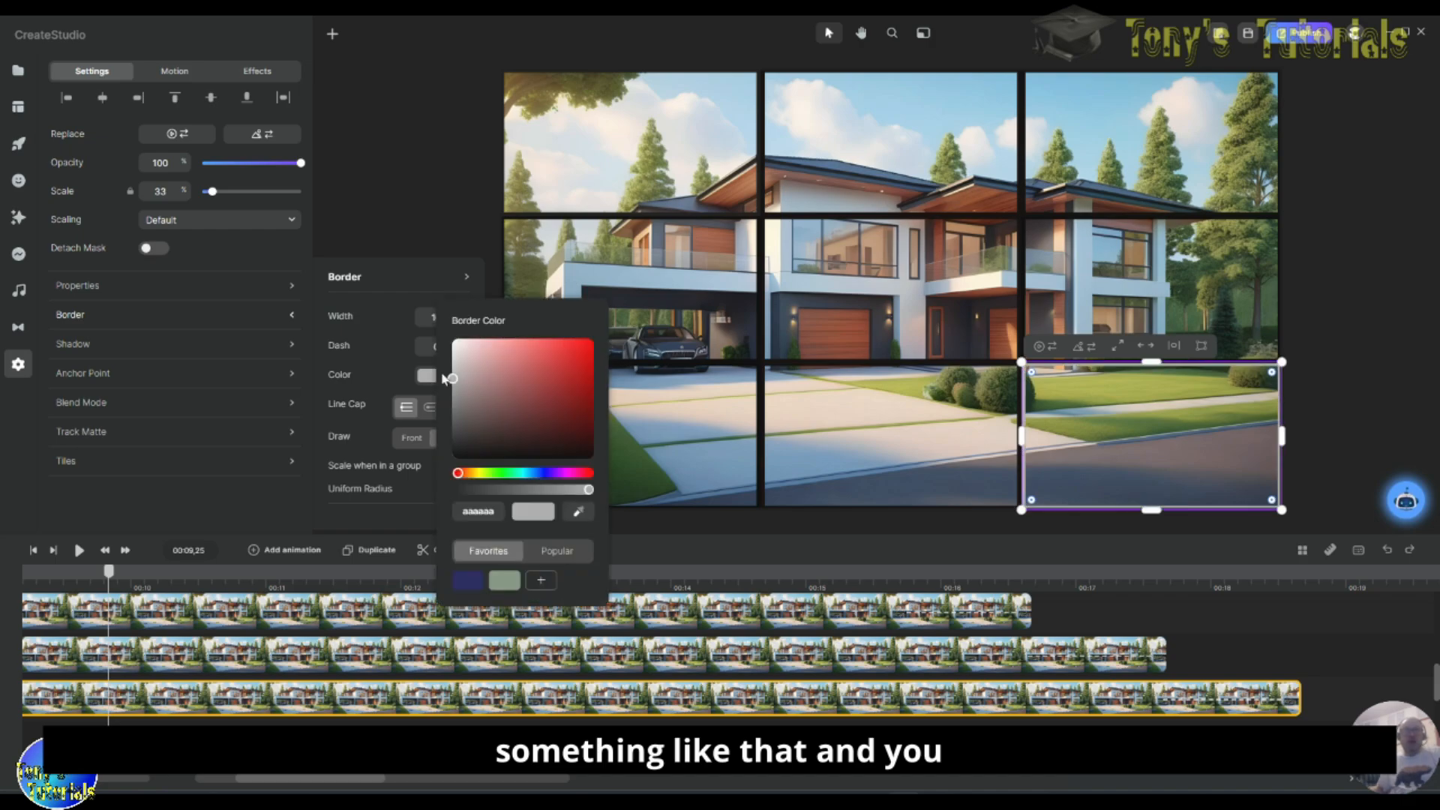
left_click(521, 455)
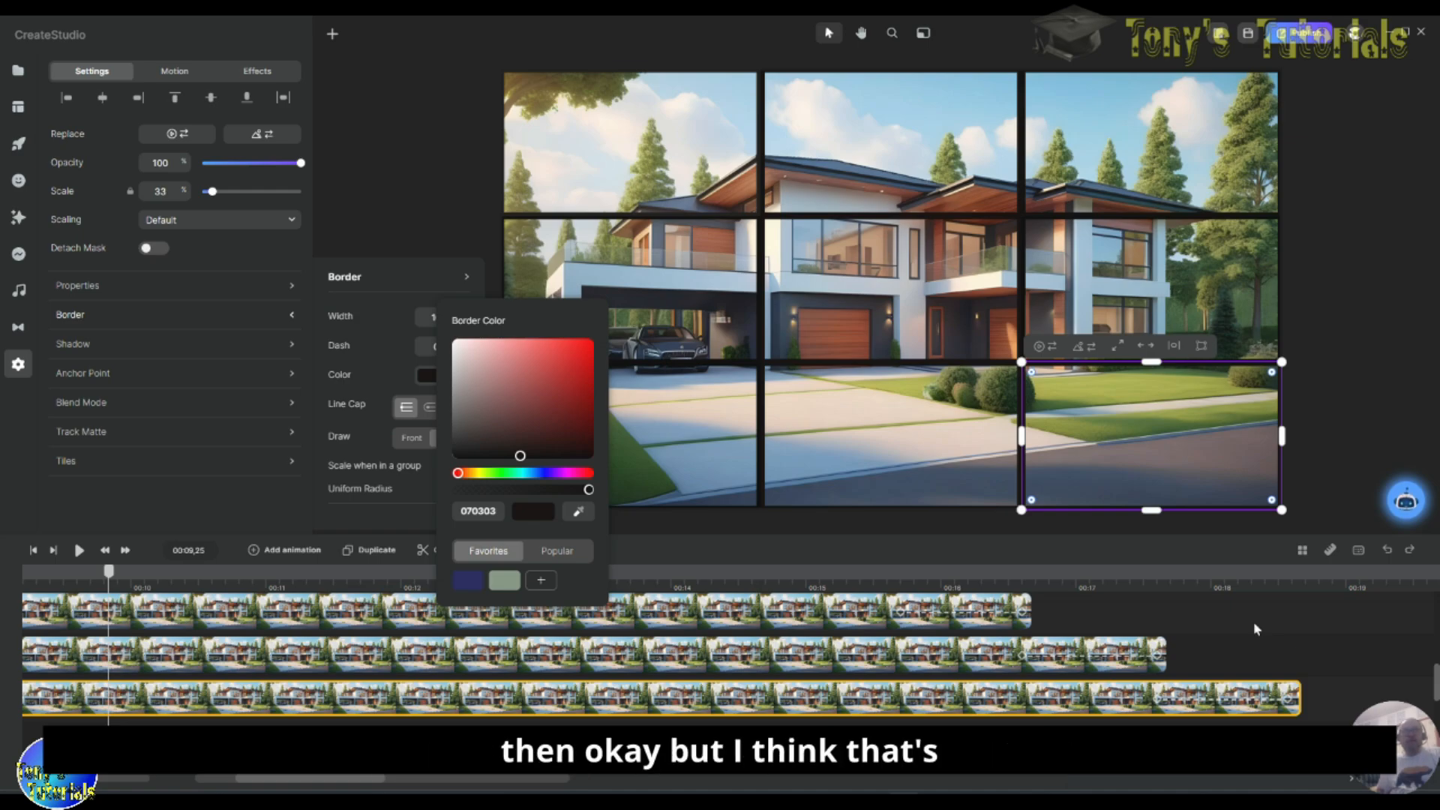
left_click(1363, 636)
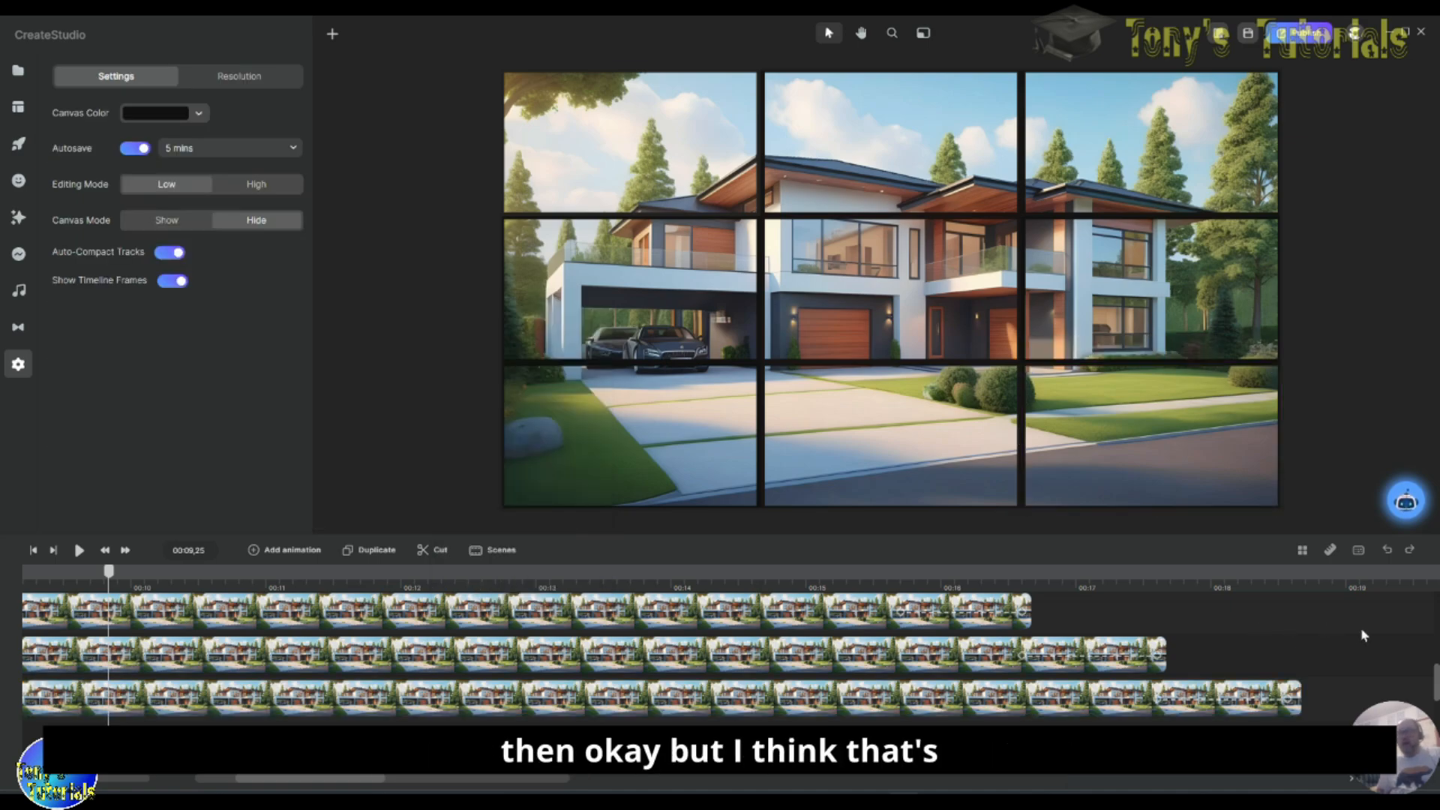
left_click(1236, 695)
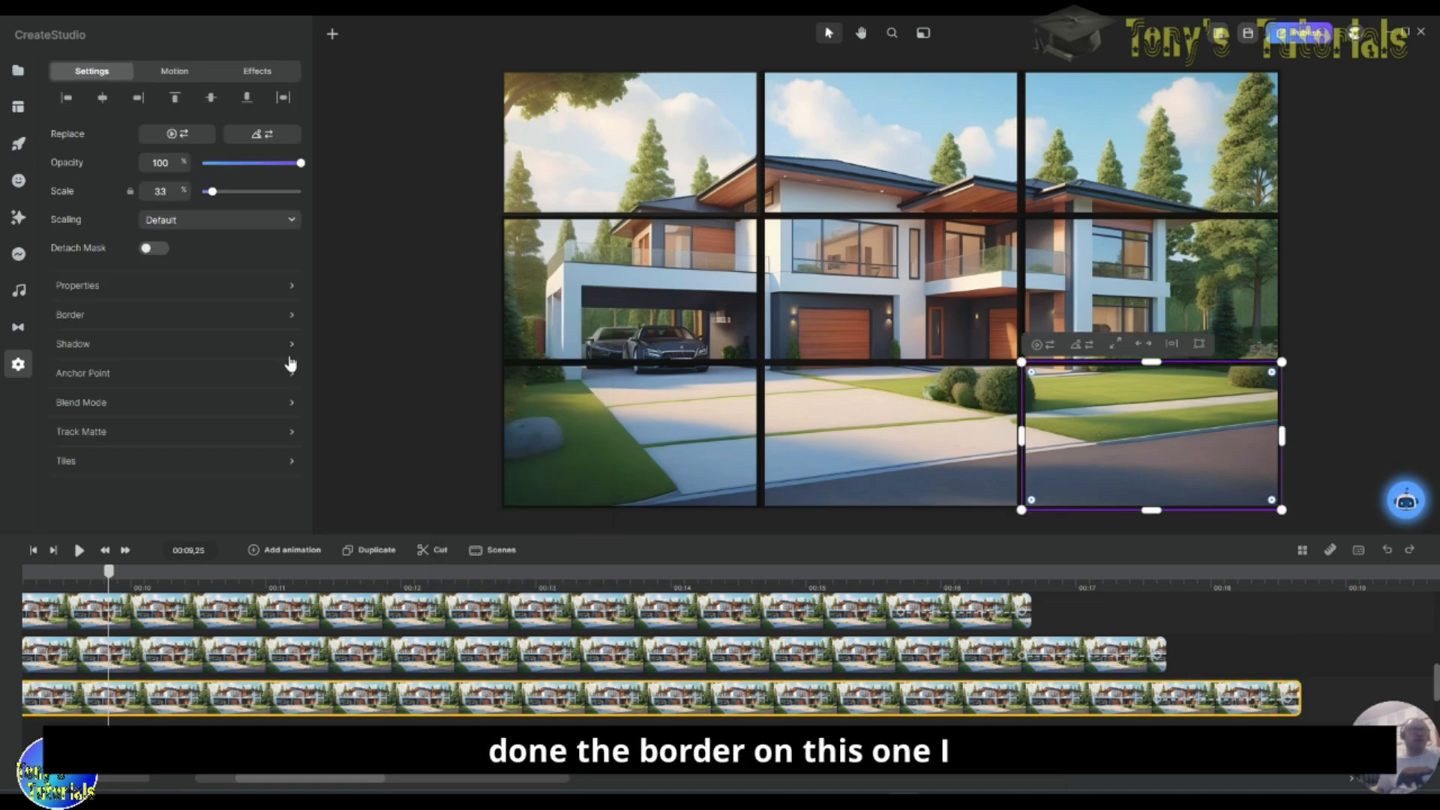
left_click(257, 325)
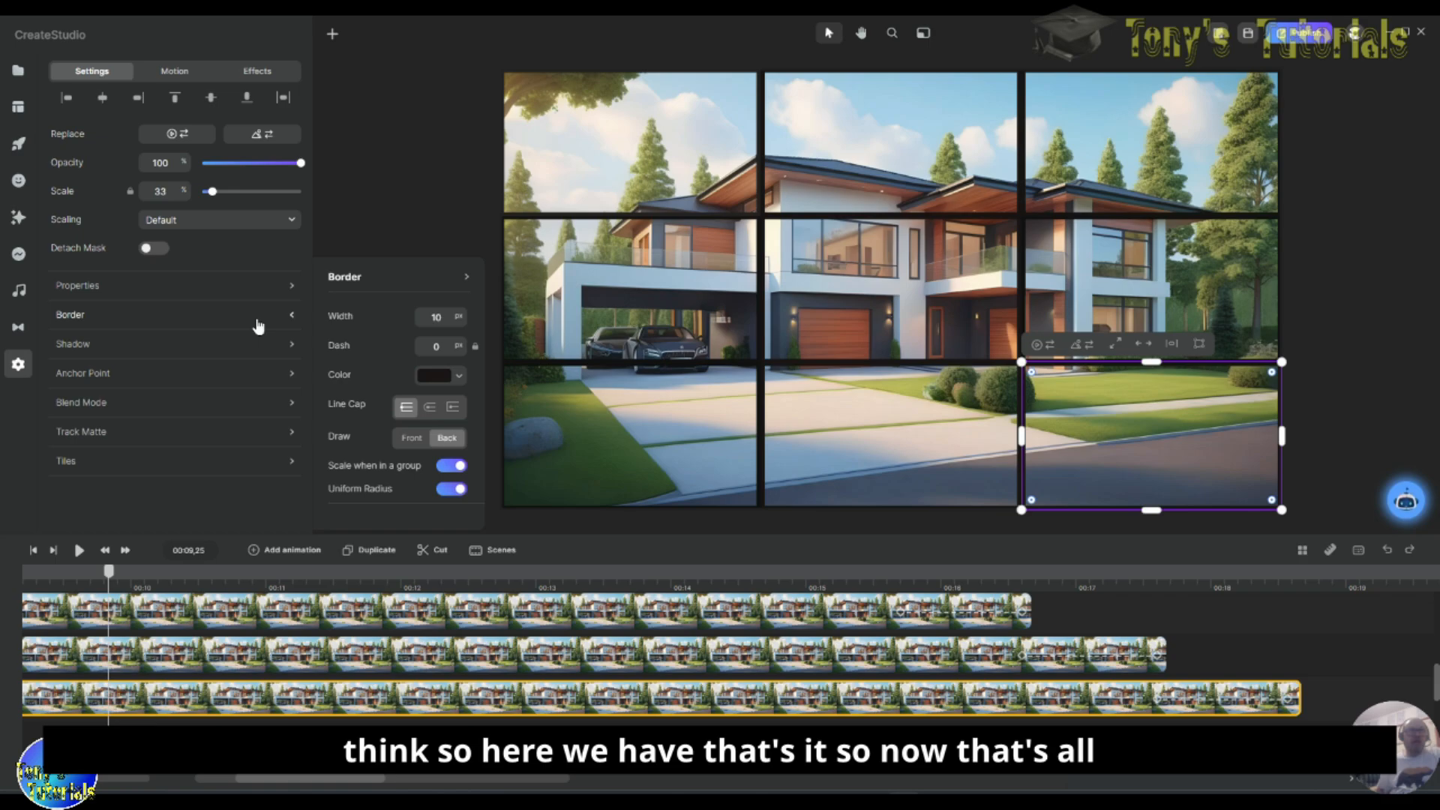
left_click(1367, 641)
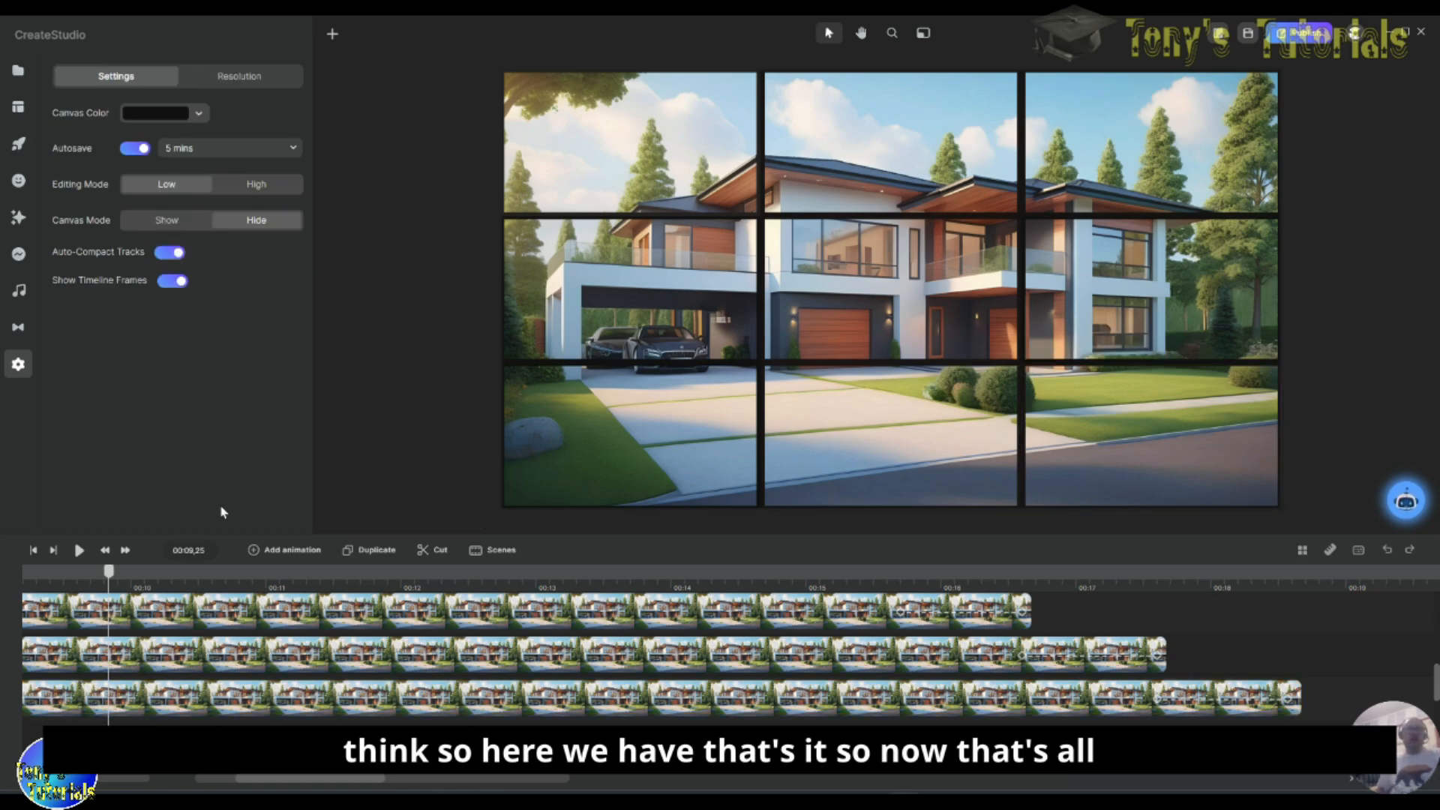
Step: Play the whole grid animation from the start to review the clips' entrances and exits
left_click_drag(113, 575, 27, 555)
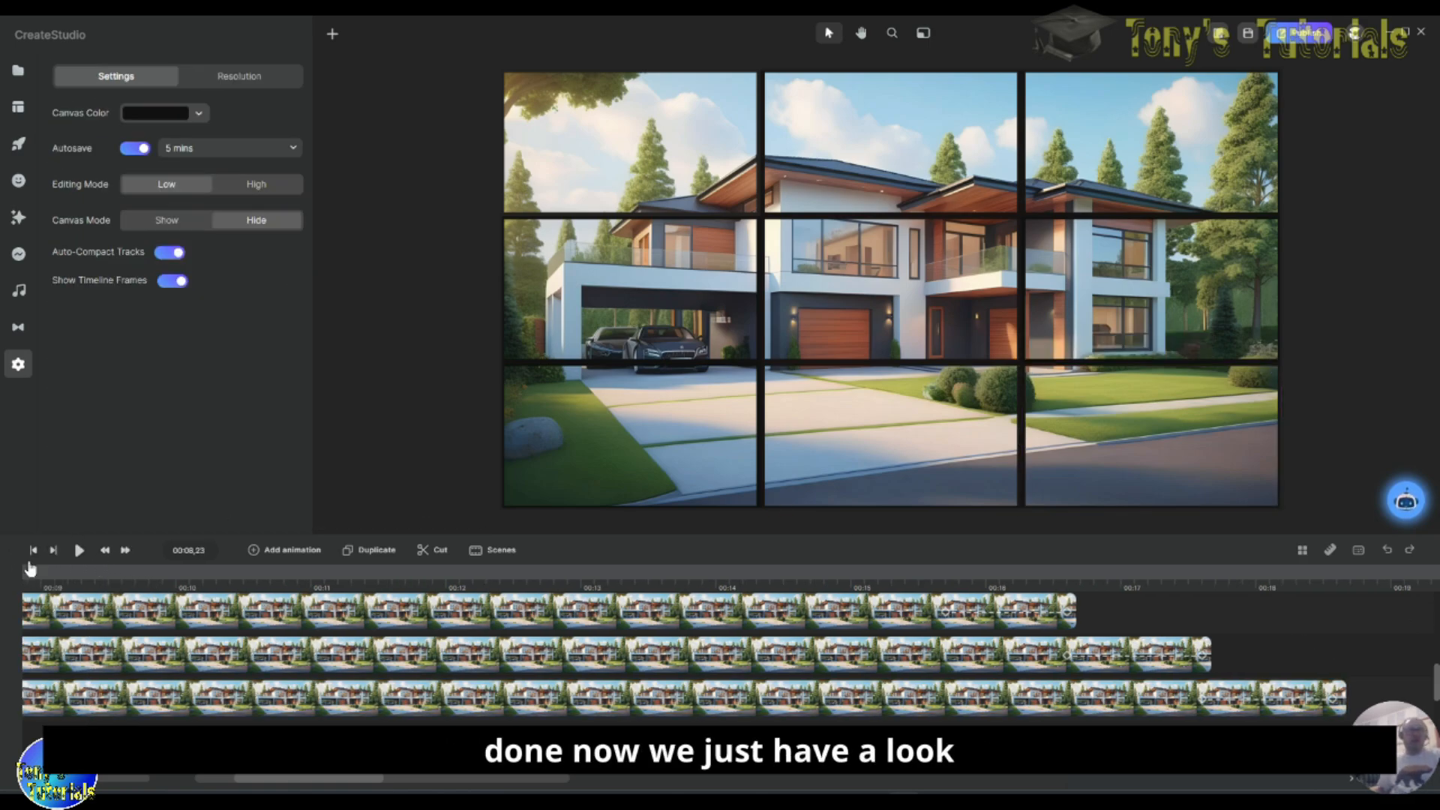
left_click(35, 550)
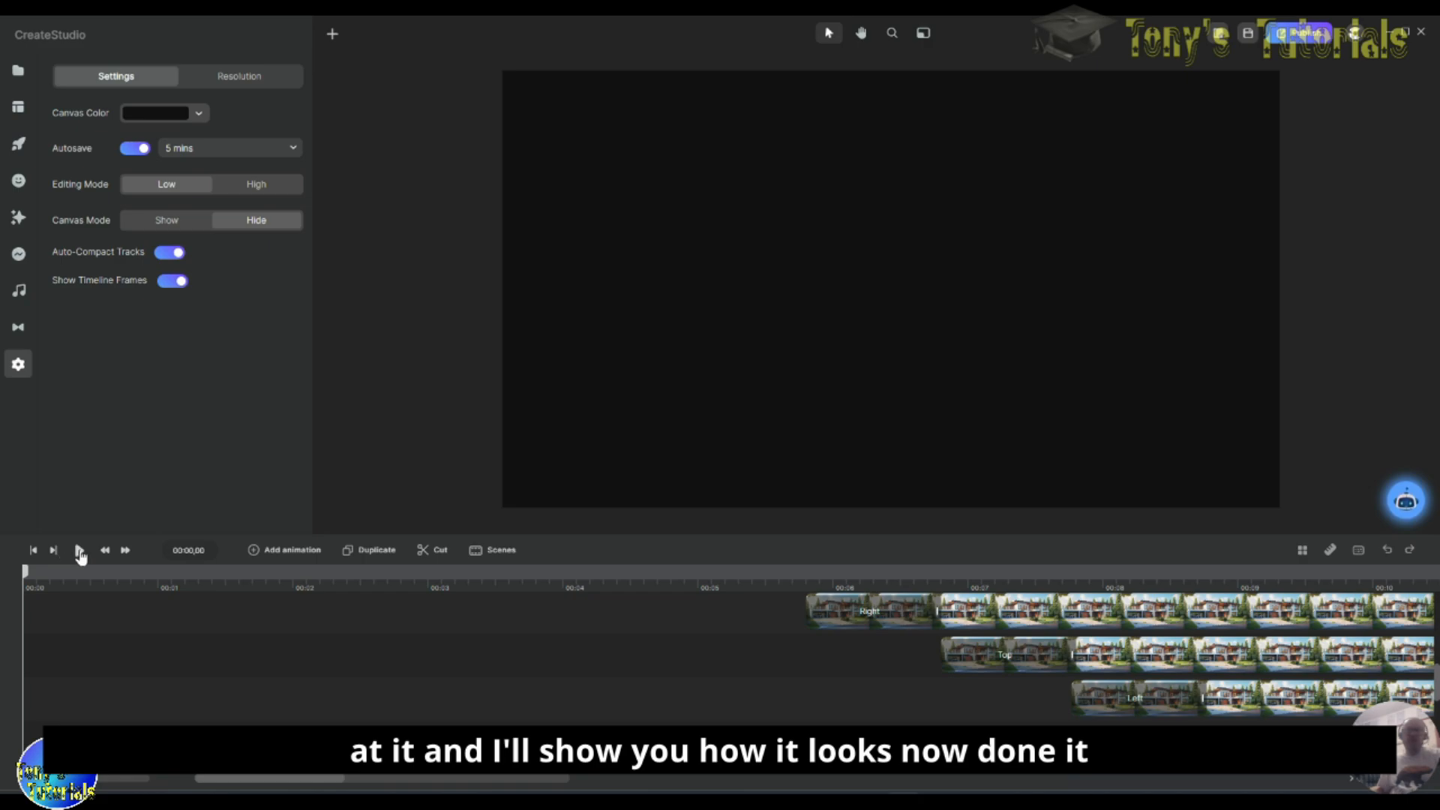
left_click(80, 551)
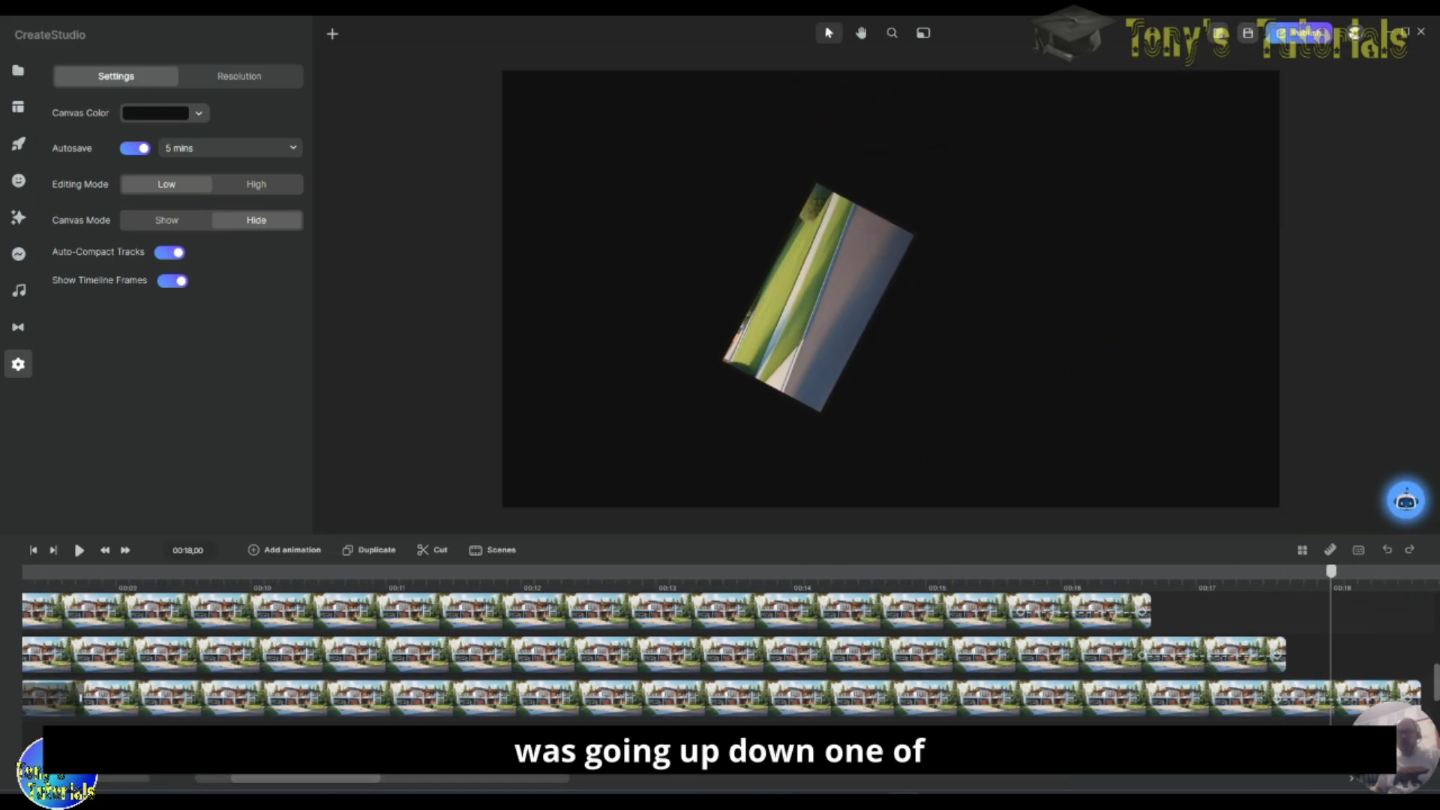
Step: At the top-centre clip's final exit keyframe, move the clip straight down past the canvas's lower edge so it exits downward
left_click_drag(1330, 583, 381, 570)
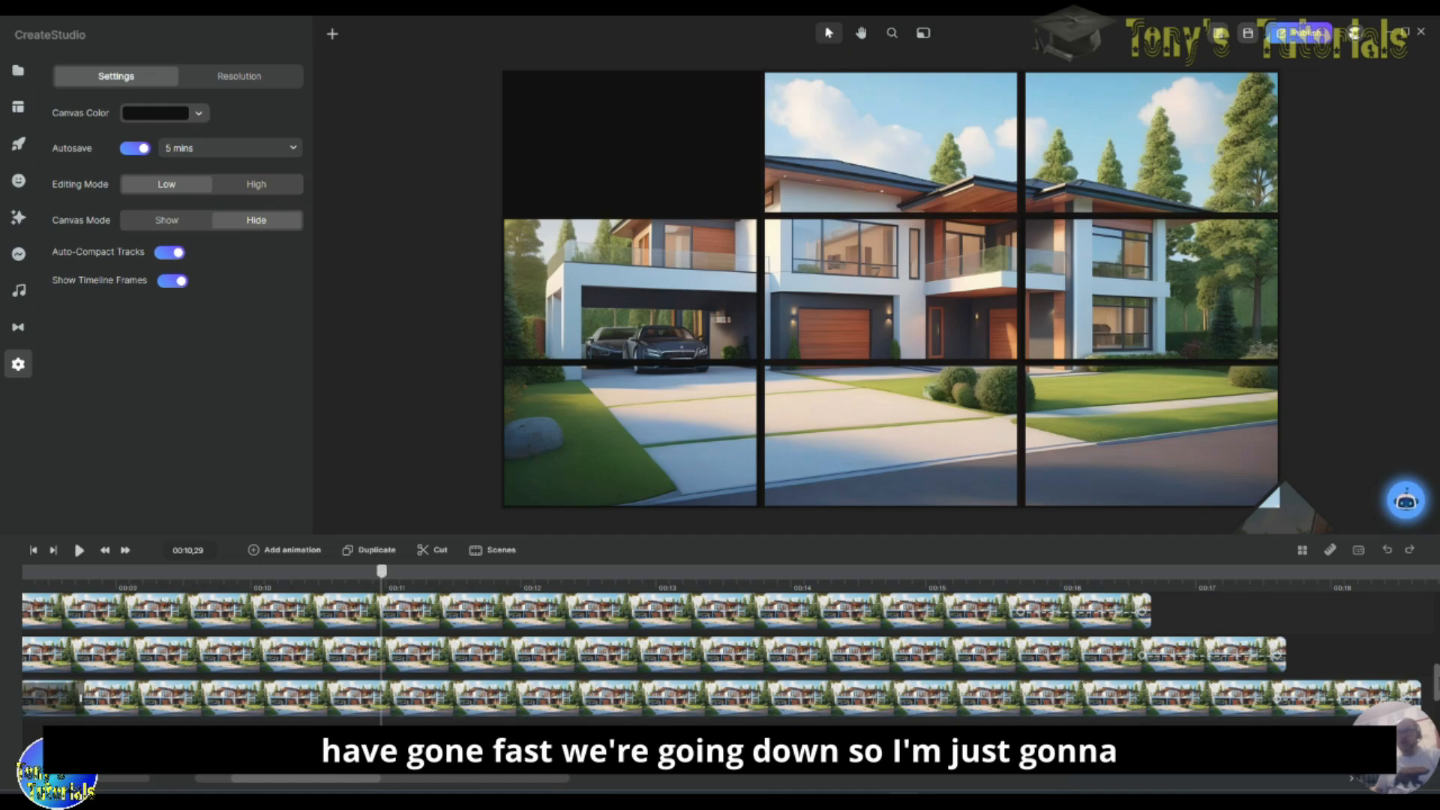
scroll(1434, 684, "up", 1)
scroll(1433, 682, "up", 2)
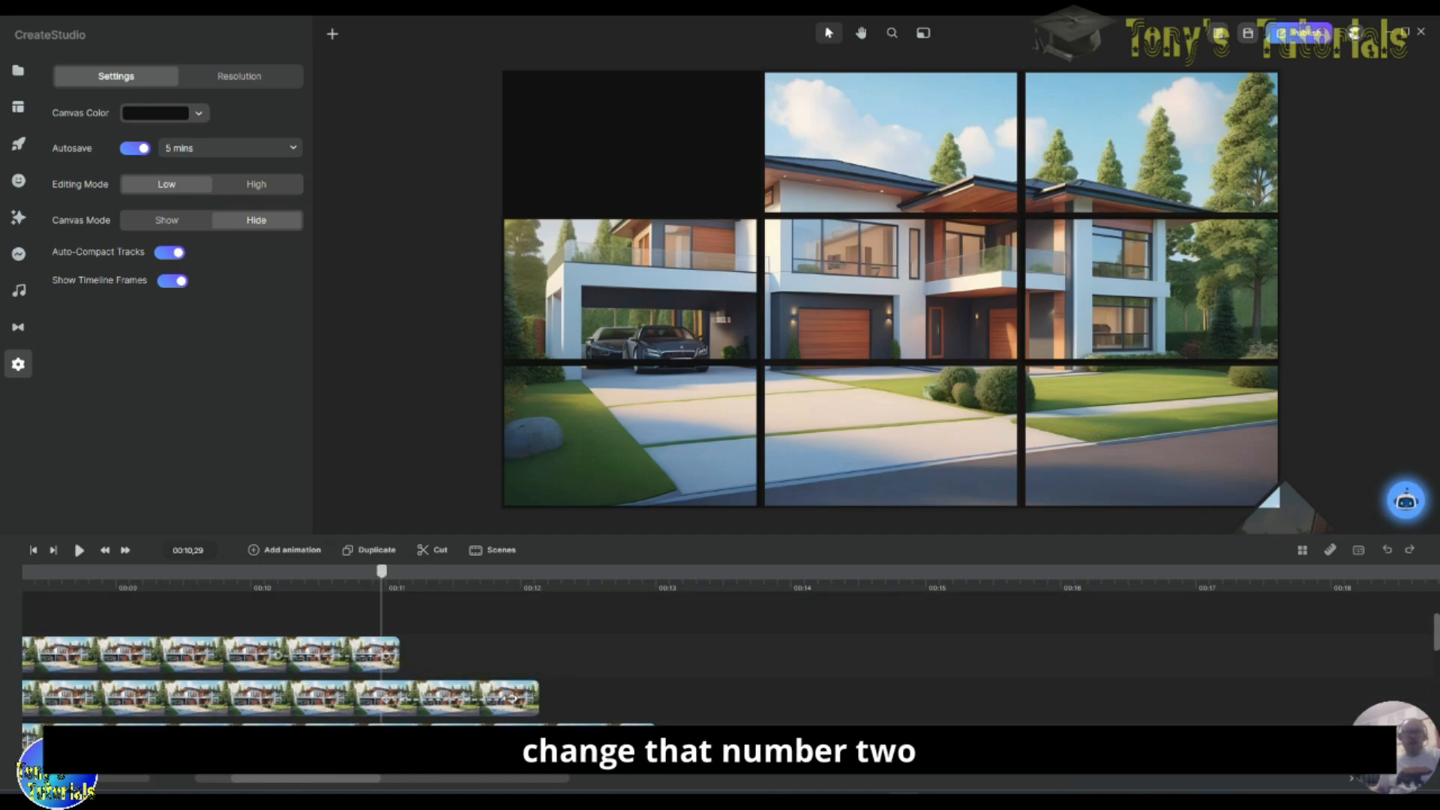
left_click(512, 697)
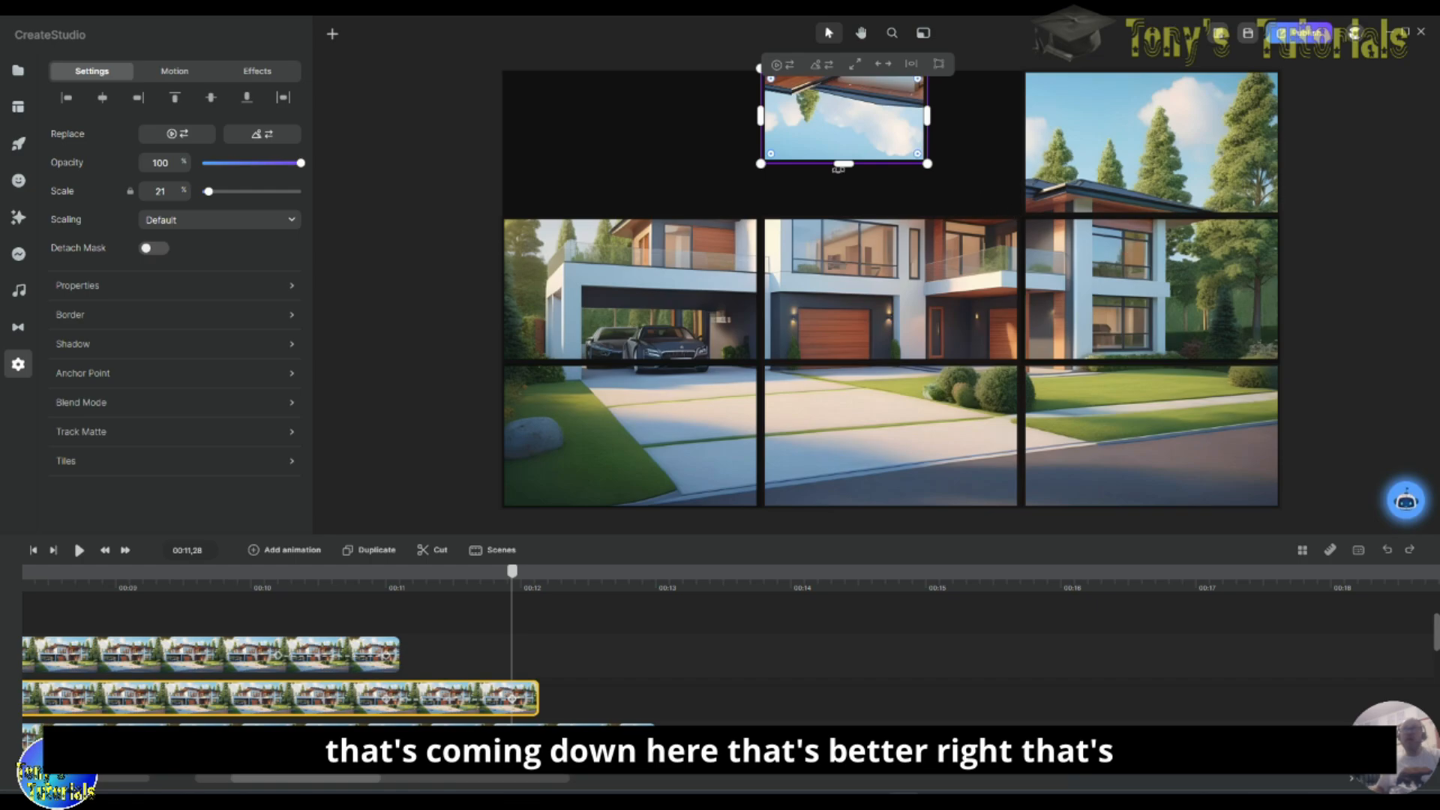
left_click_drag(844, 113, 844, 480)
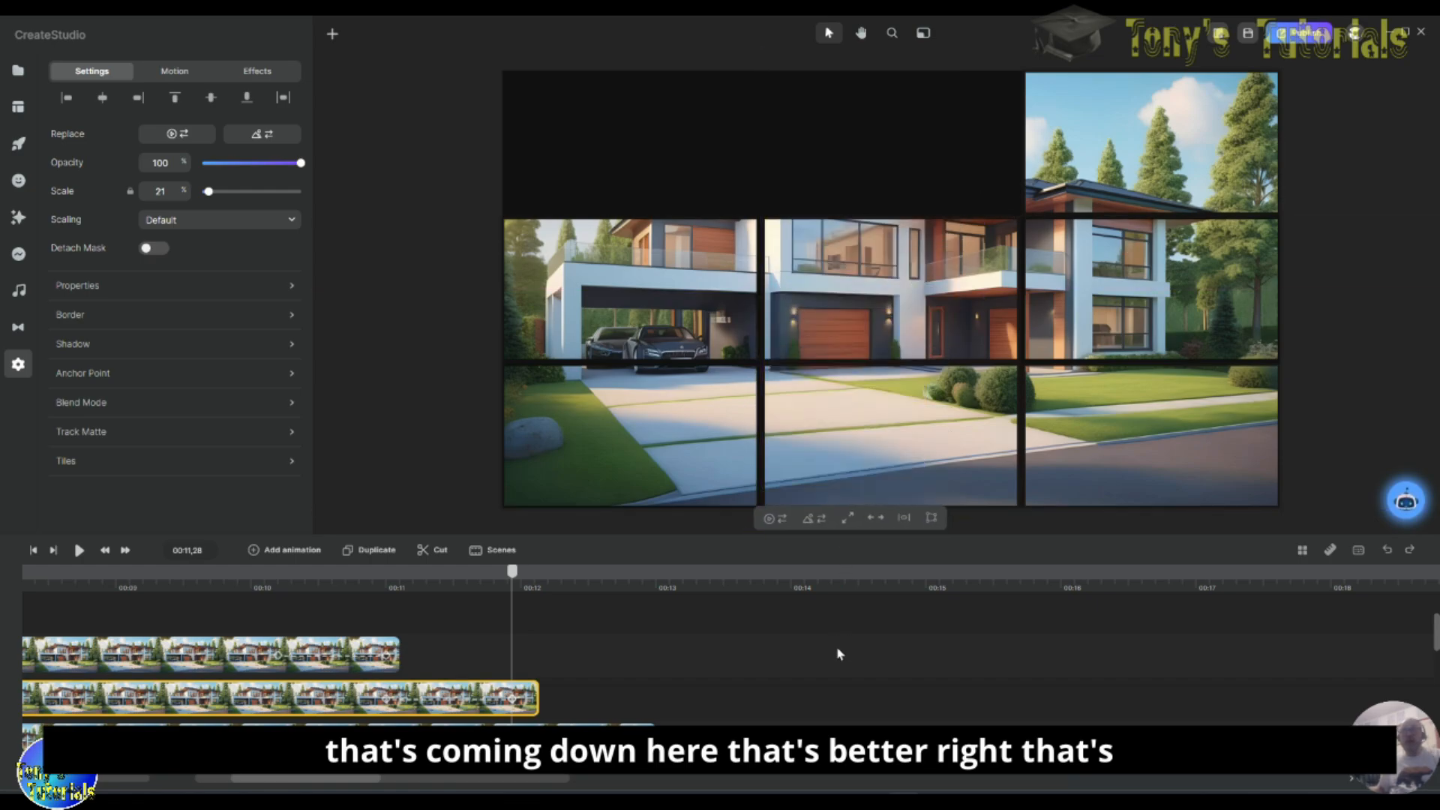
Step: Replay the animation from the start to check the top-centre clip's revised exit
left_click_drag(509, 576, 2, 554)
scroll(123, 578, "up", 1)
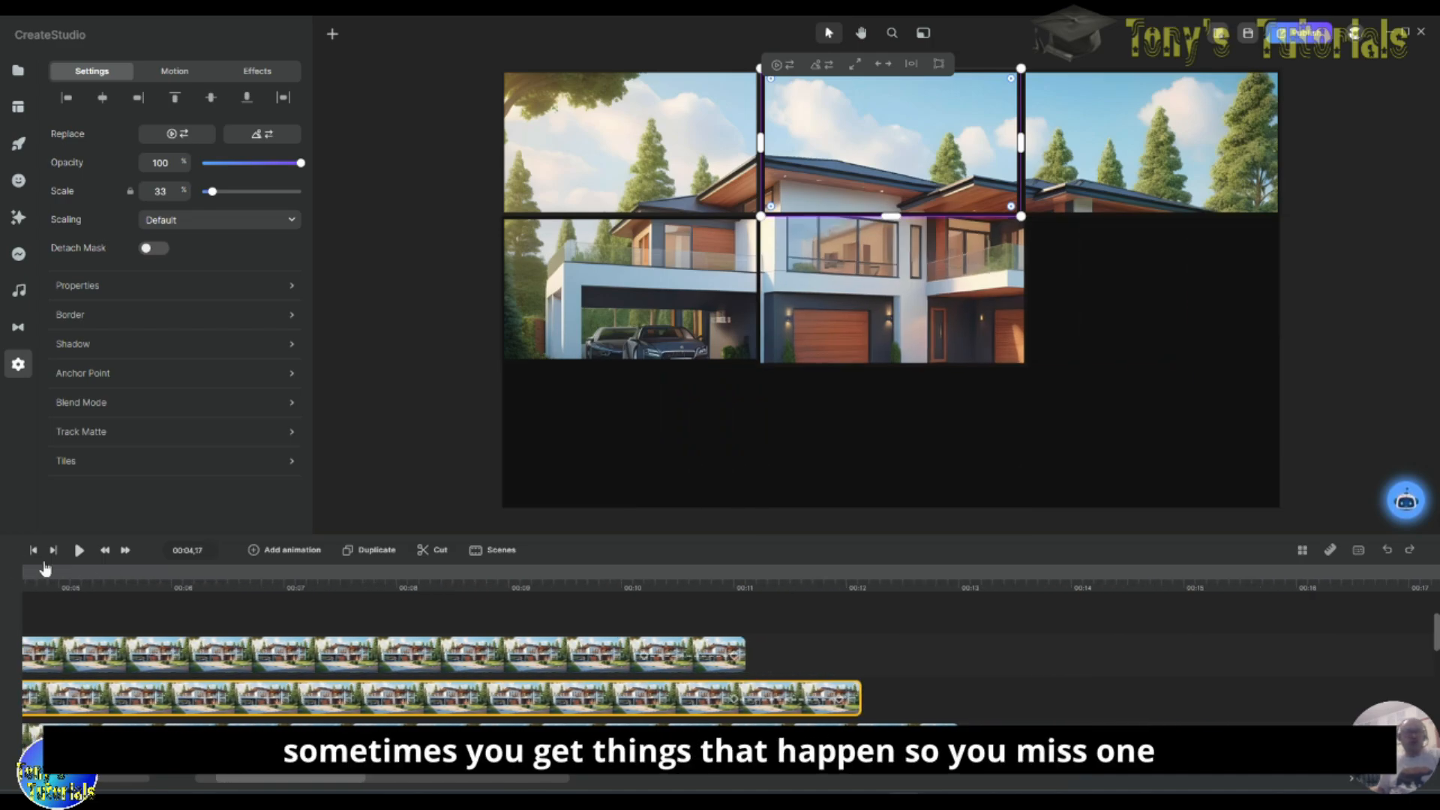
left_click(33, 551)
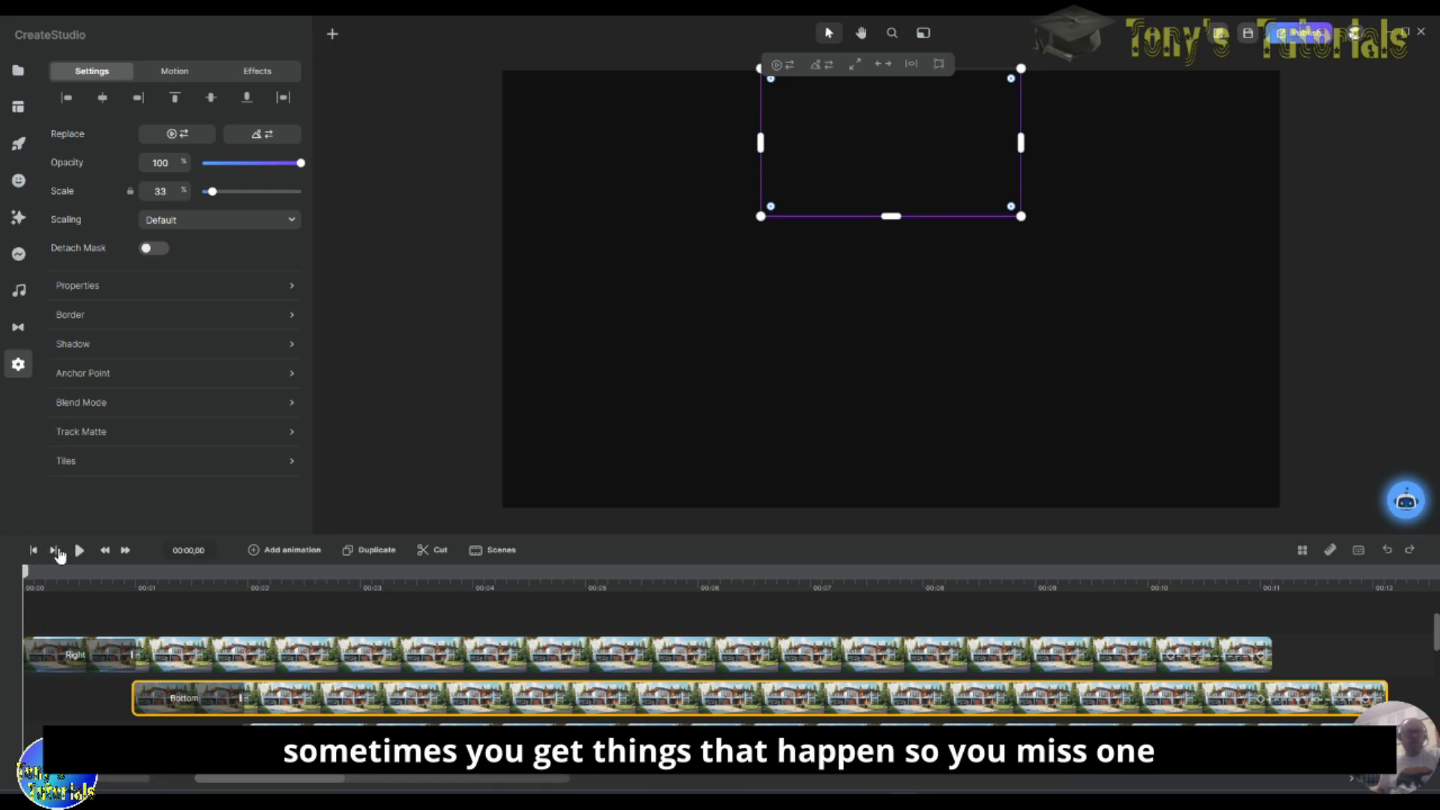
left_click(75, 551)
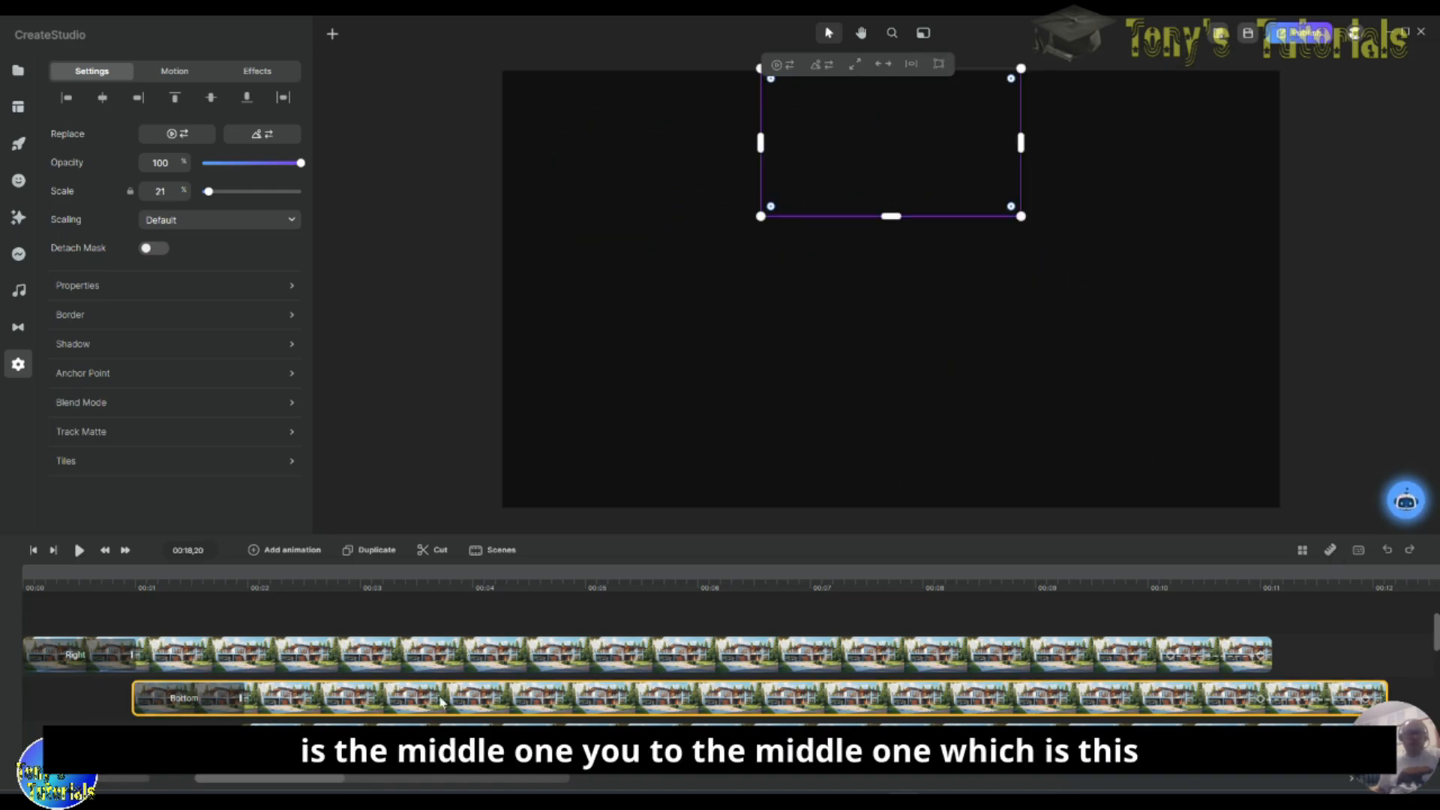
Step: Change the centre clip's entrance motion from Scale Down to Scale Up and preview the animation from the start
scroll(440, 702, "down", 3)
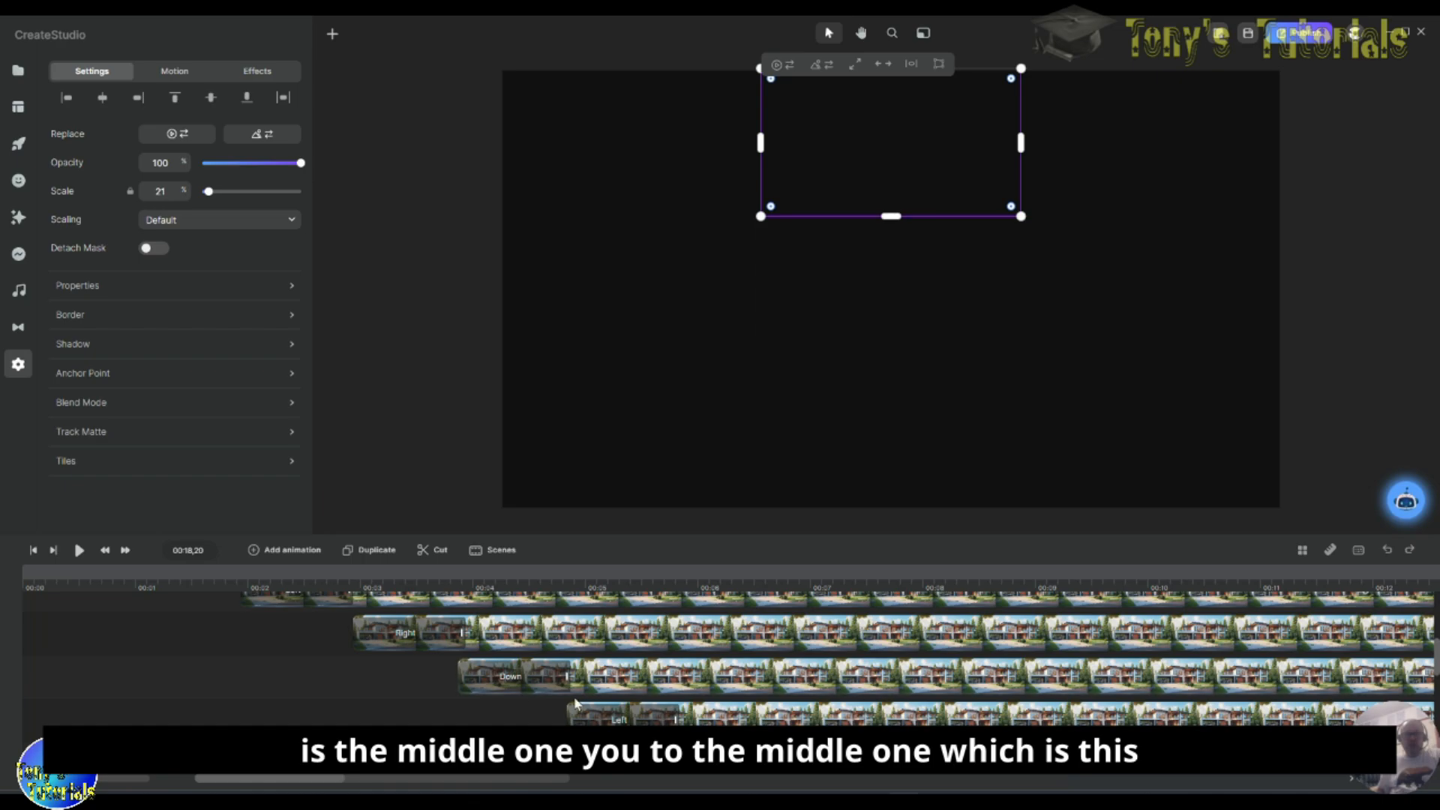
left_click(532, 692)
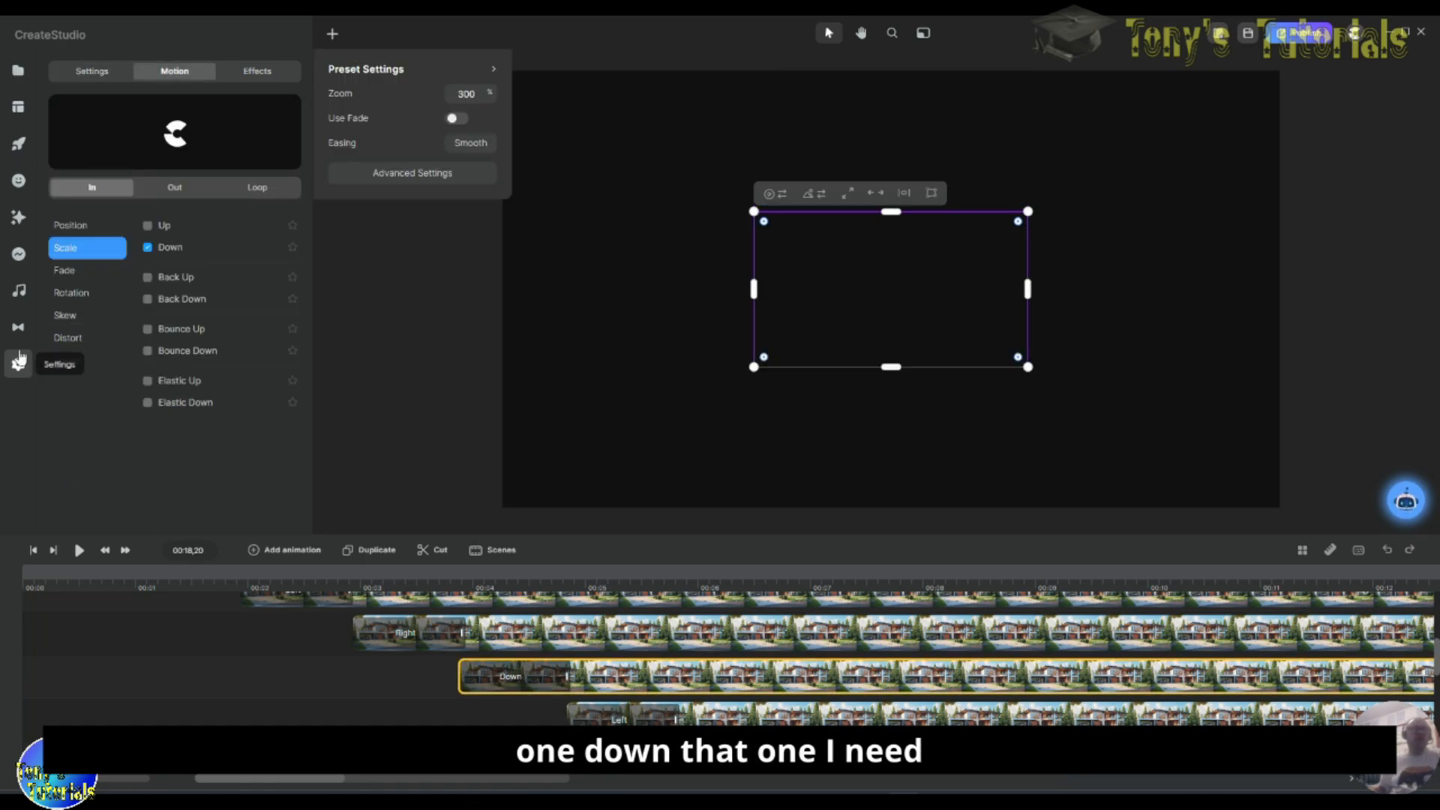
left_click(150, 230)
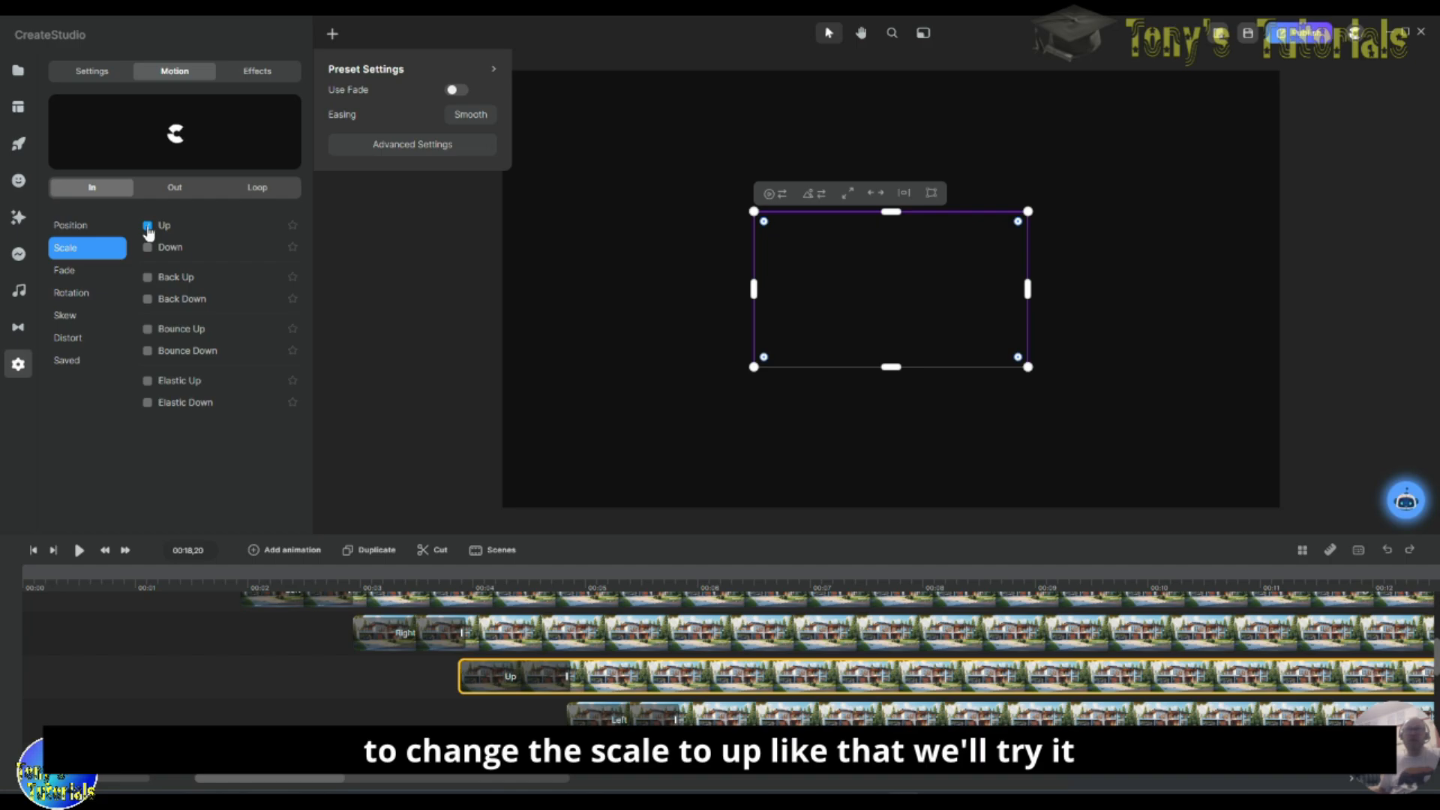
left_click(52, 552)
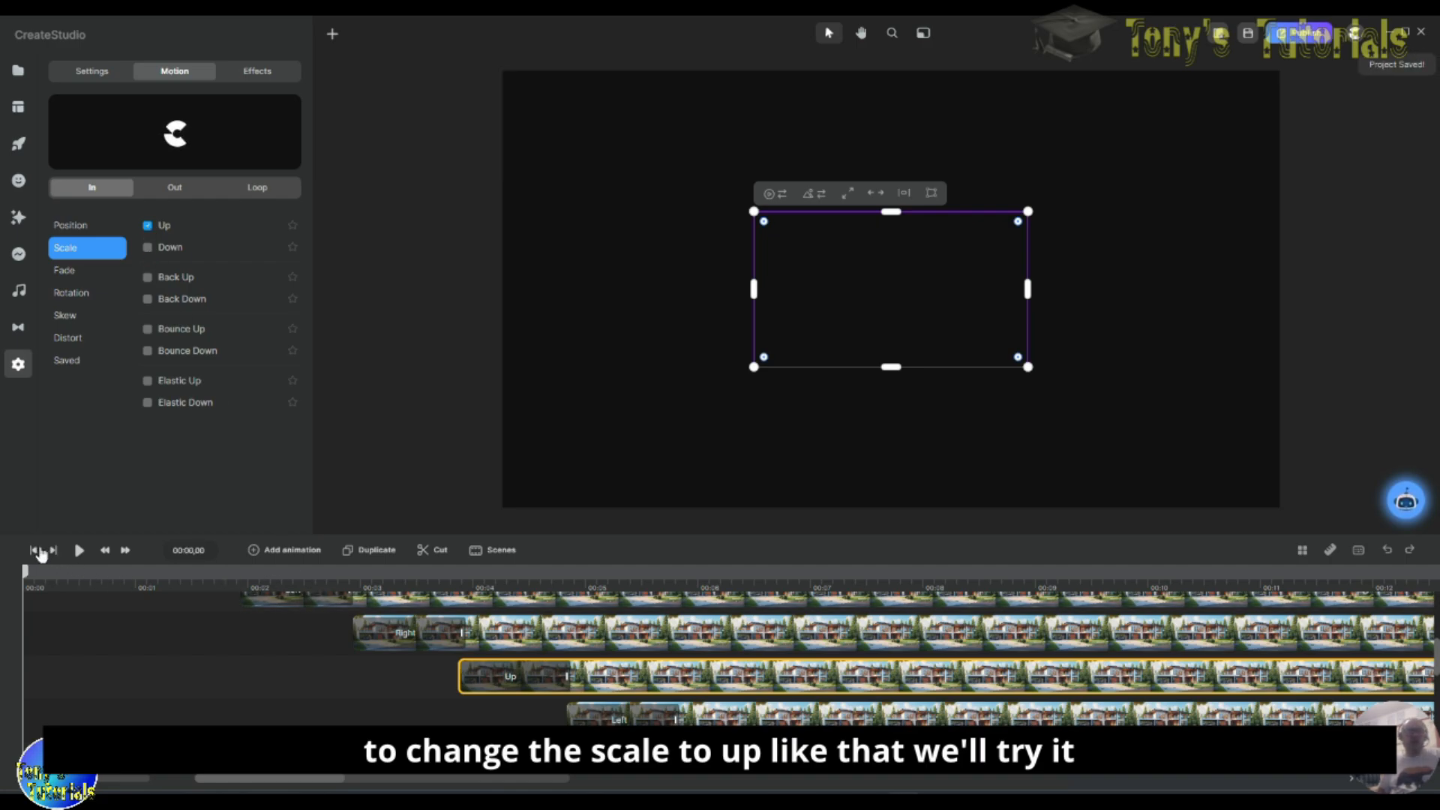
left_click(78, 551)
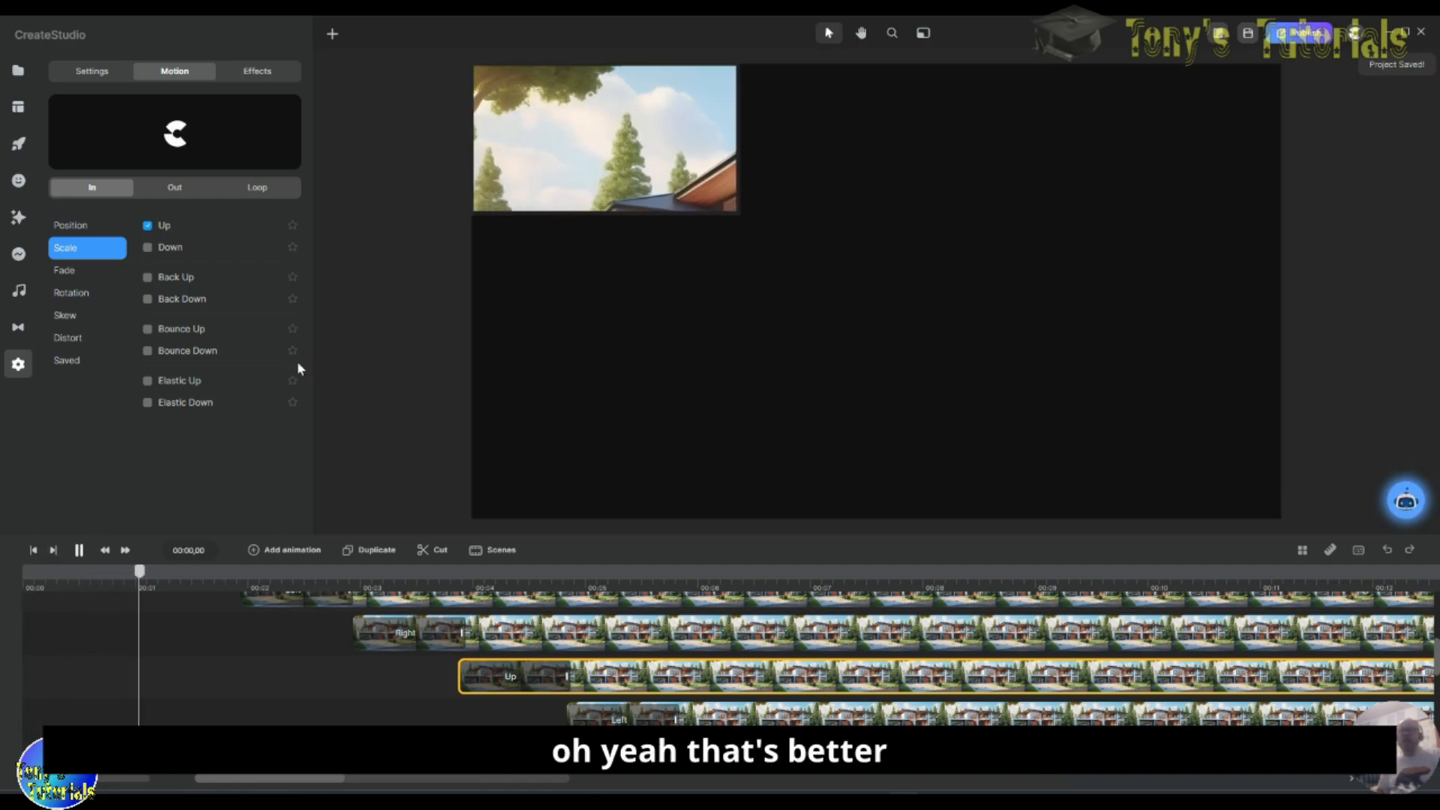